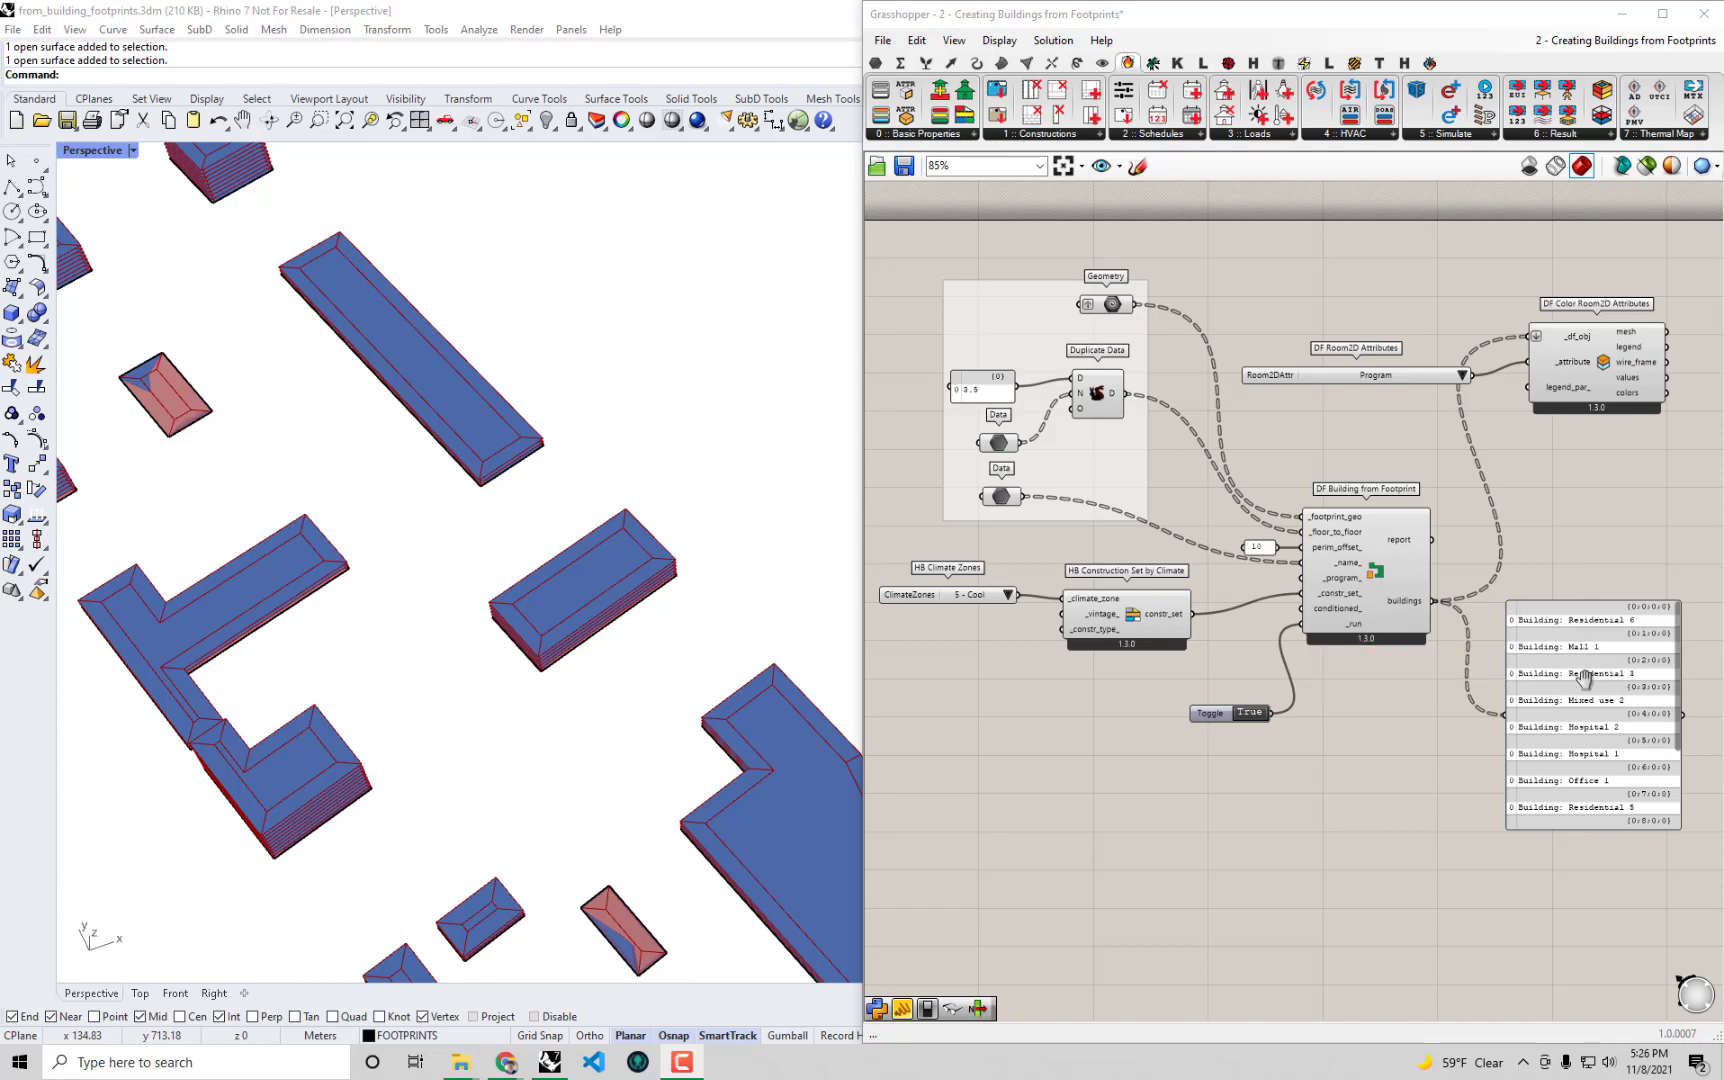
Tilt the Rhino model view, maximize Grasshopper and bring the climate zone components into view.
scroll(1533, 628, up, 3)
scroll(1518, 630, up, 1)
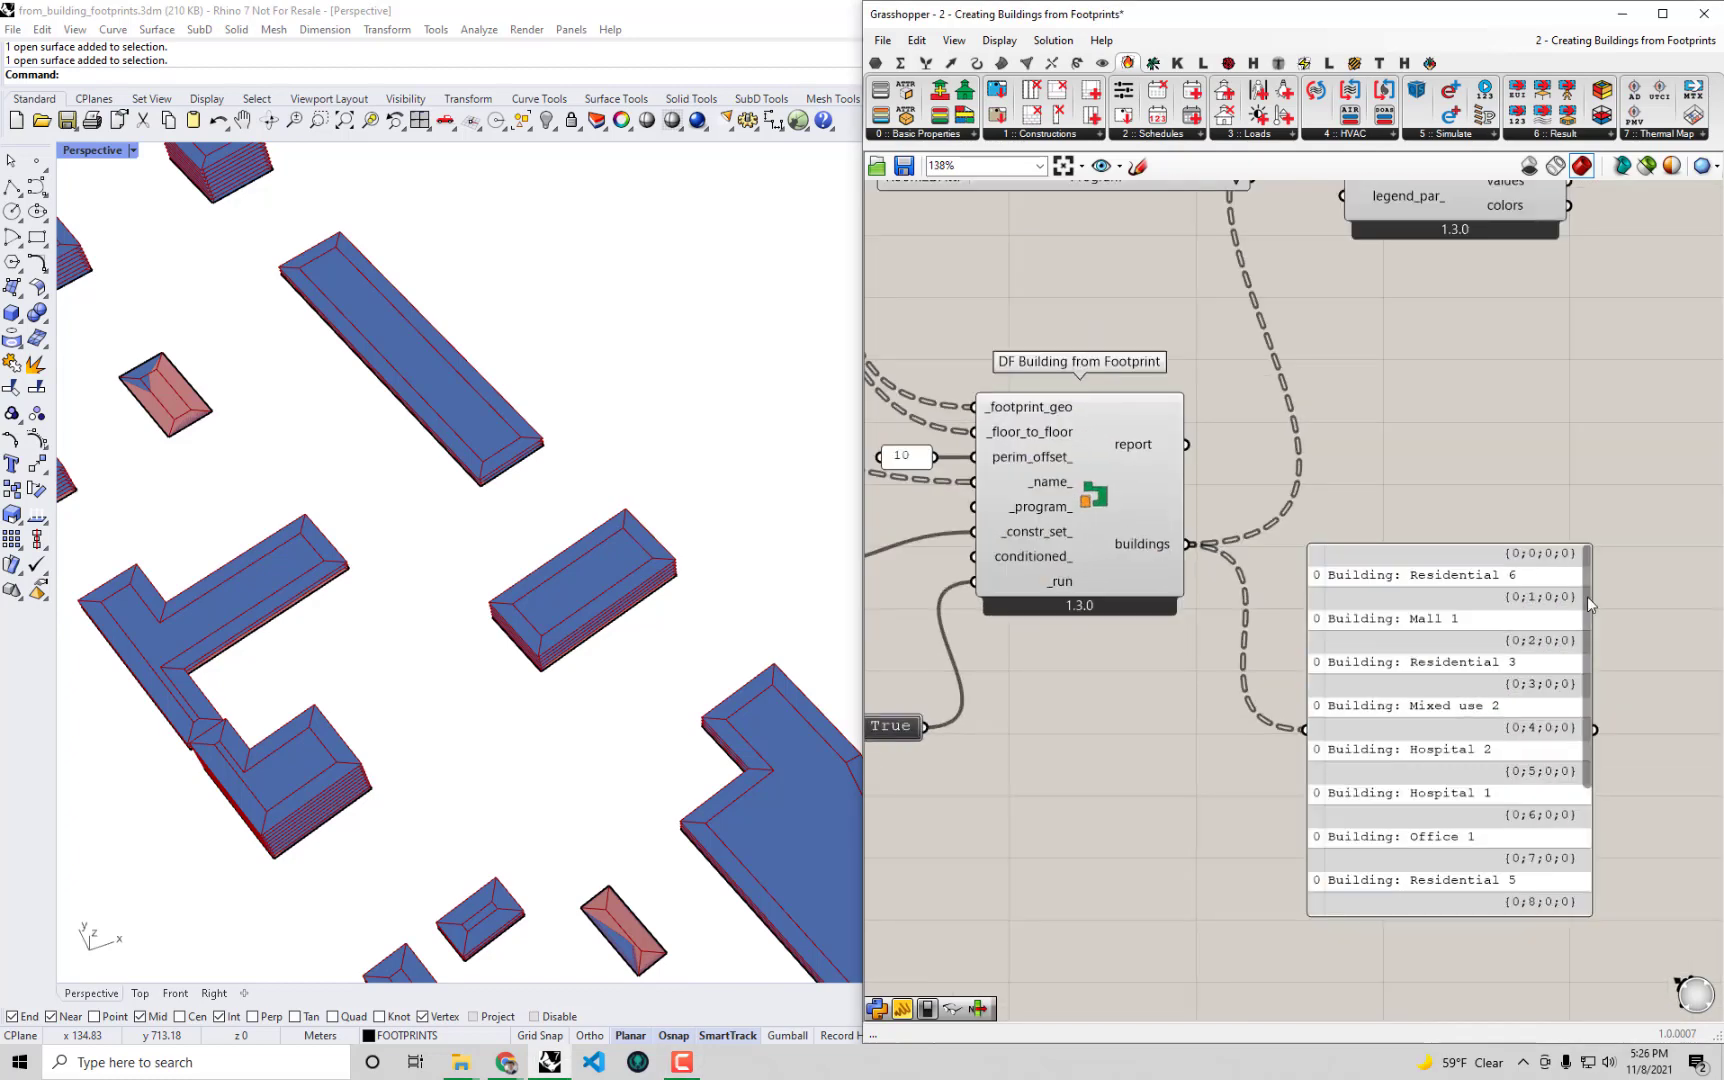
mouse_move(1587, 597)
mouse_down()
mouse_move(1583, 735)
mouse_move(1582, 608)
mouse_up()
scroll(531, 477, down, 1)
scroll(531, 477, down, 4)
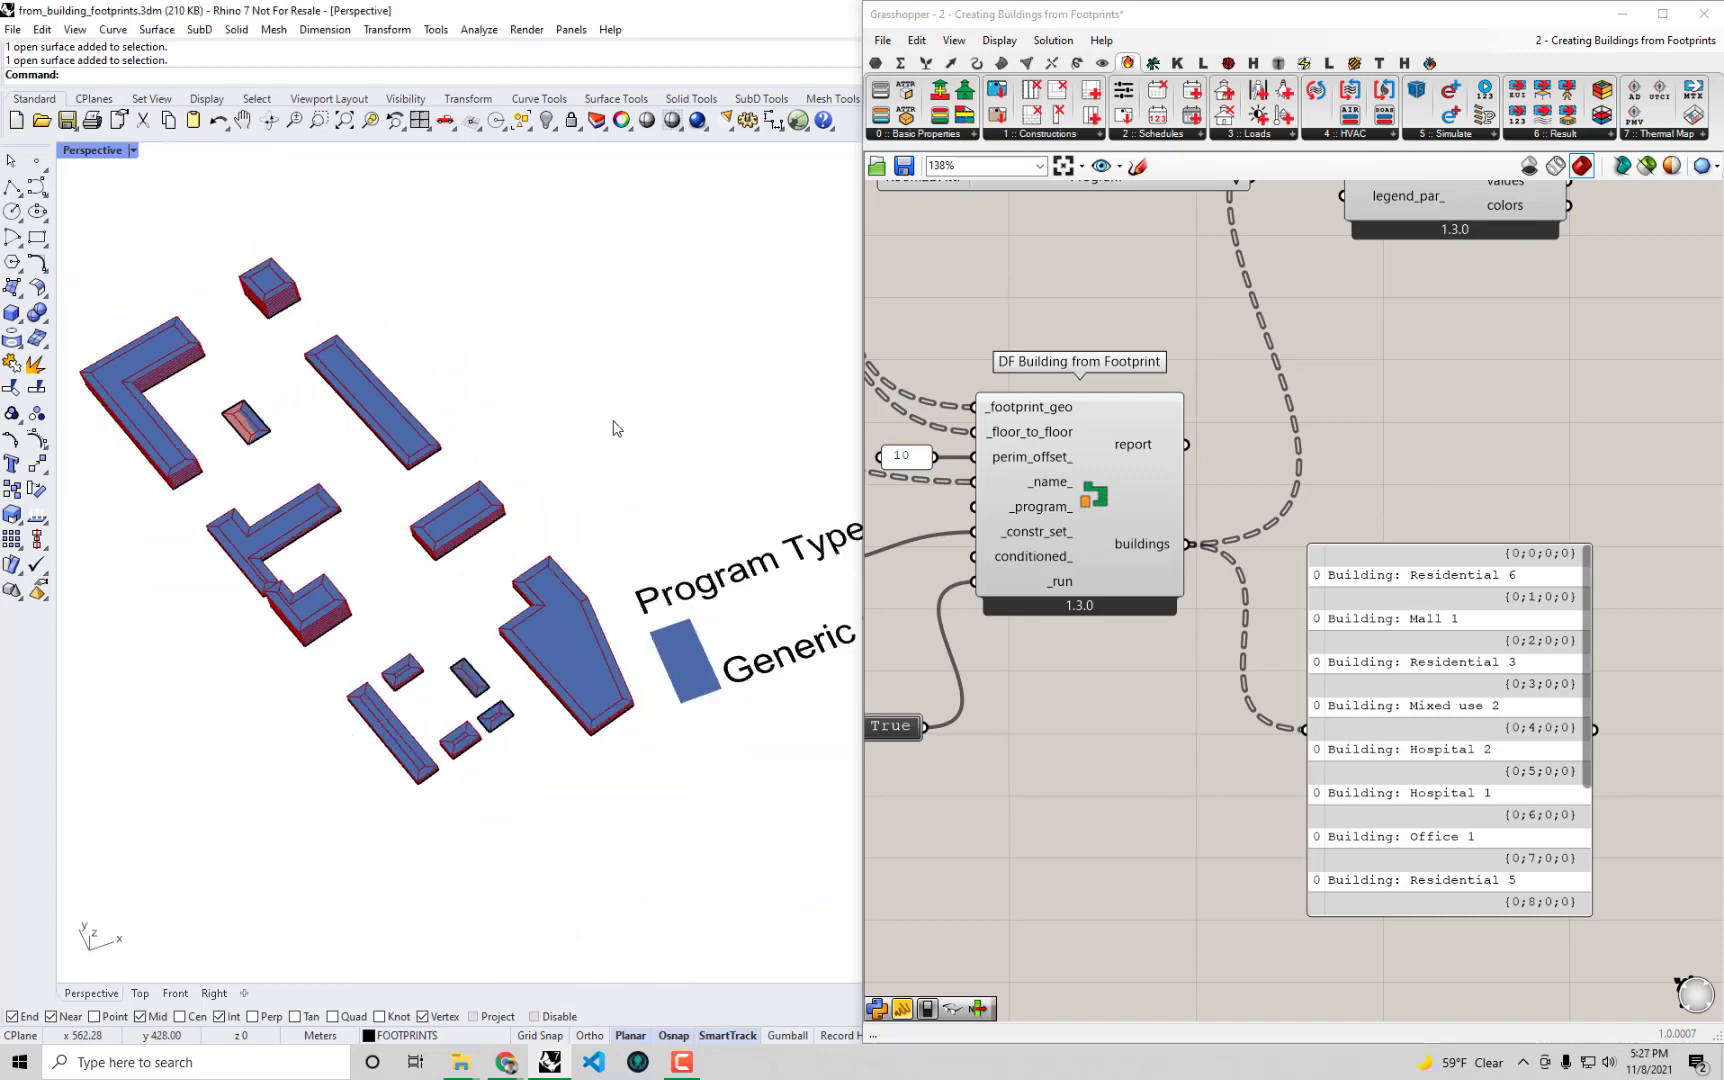
right_drag(512, 456, 530, 540)
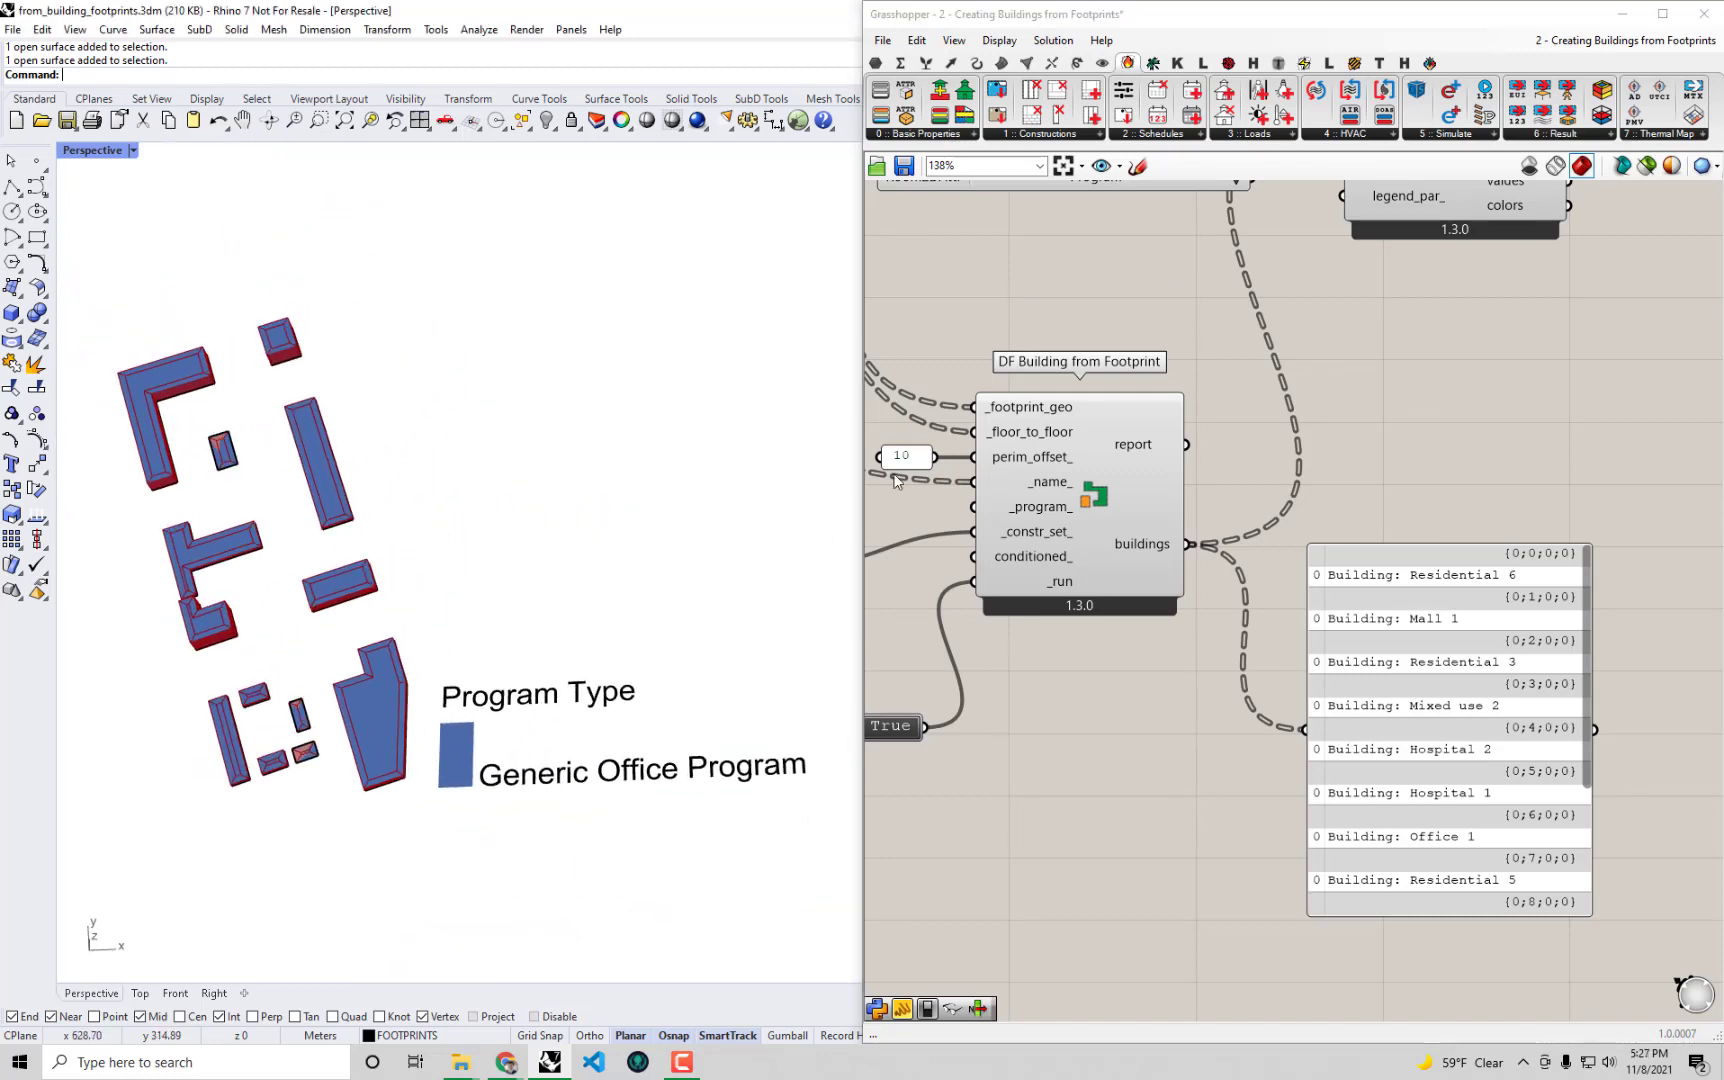
right_drag(1394, 379, 1534, 519)
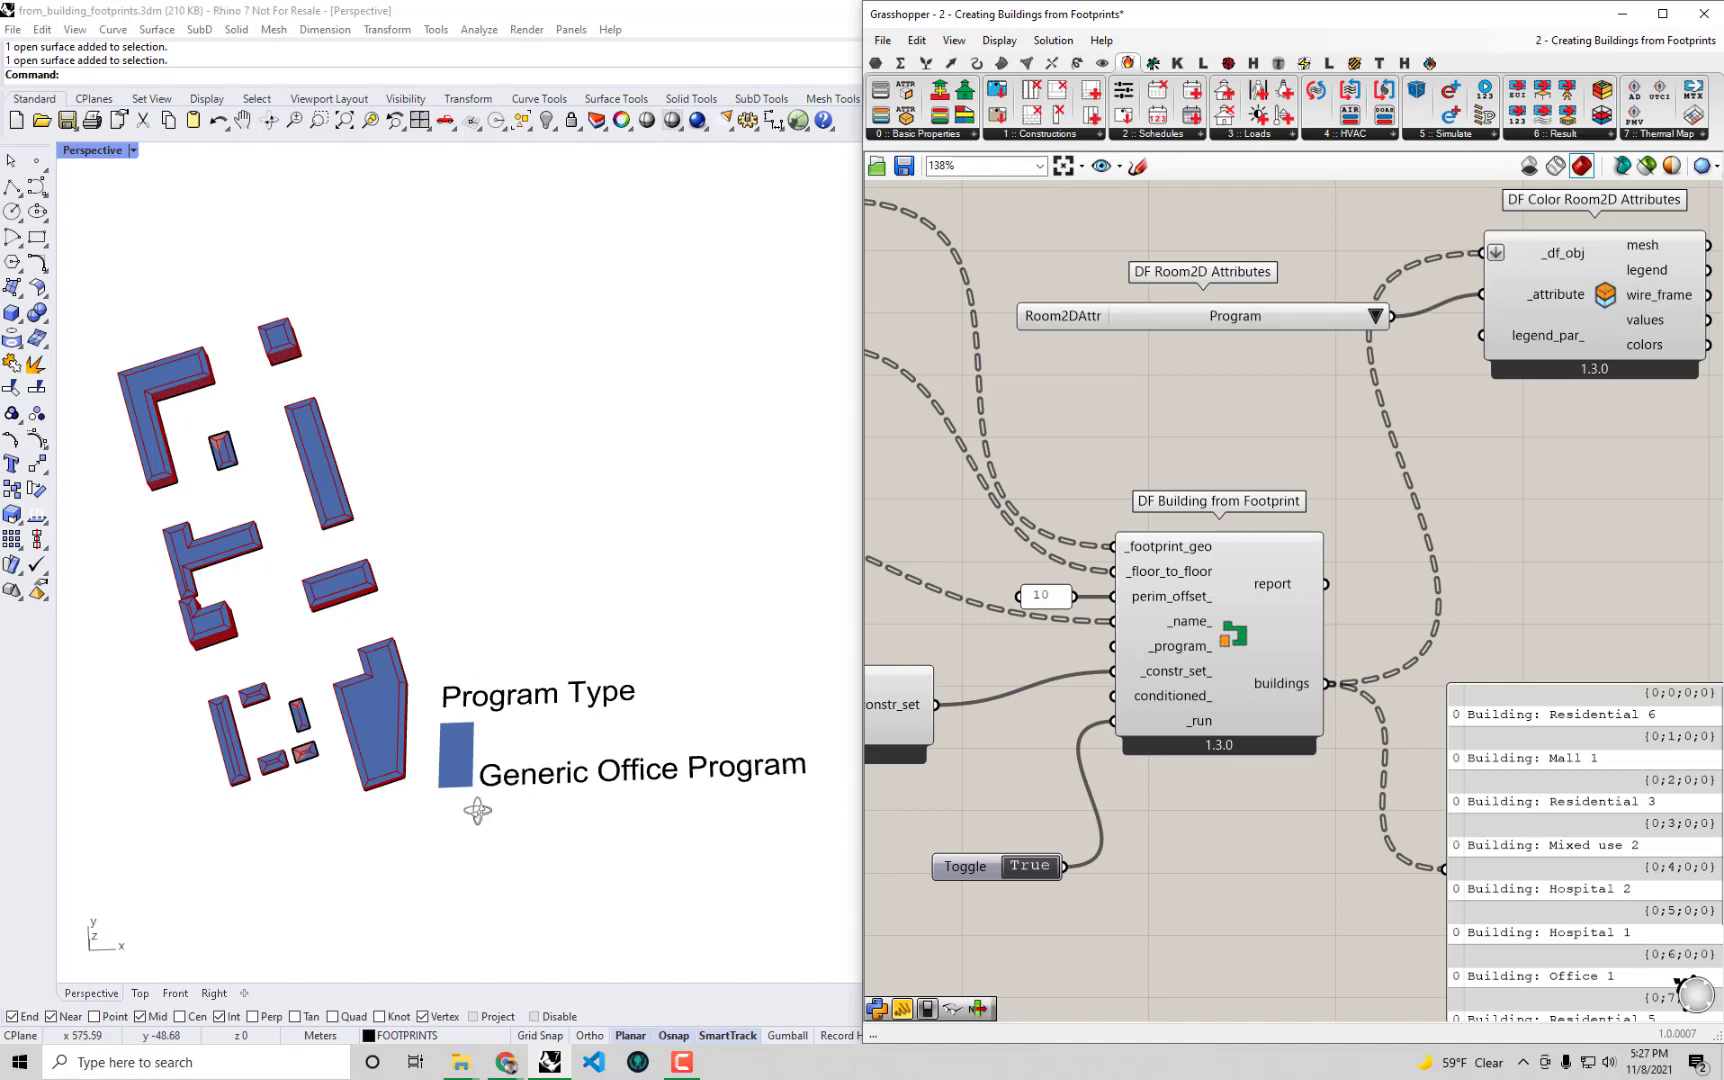
right_drag(477, 807, 620, 790)
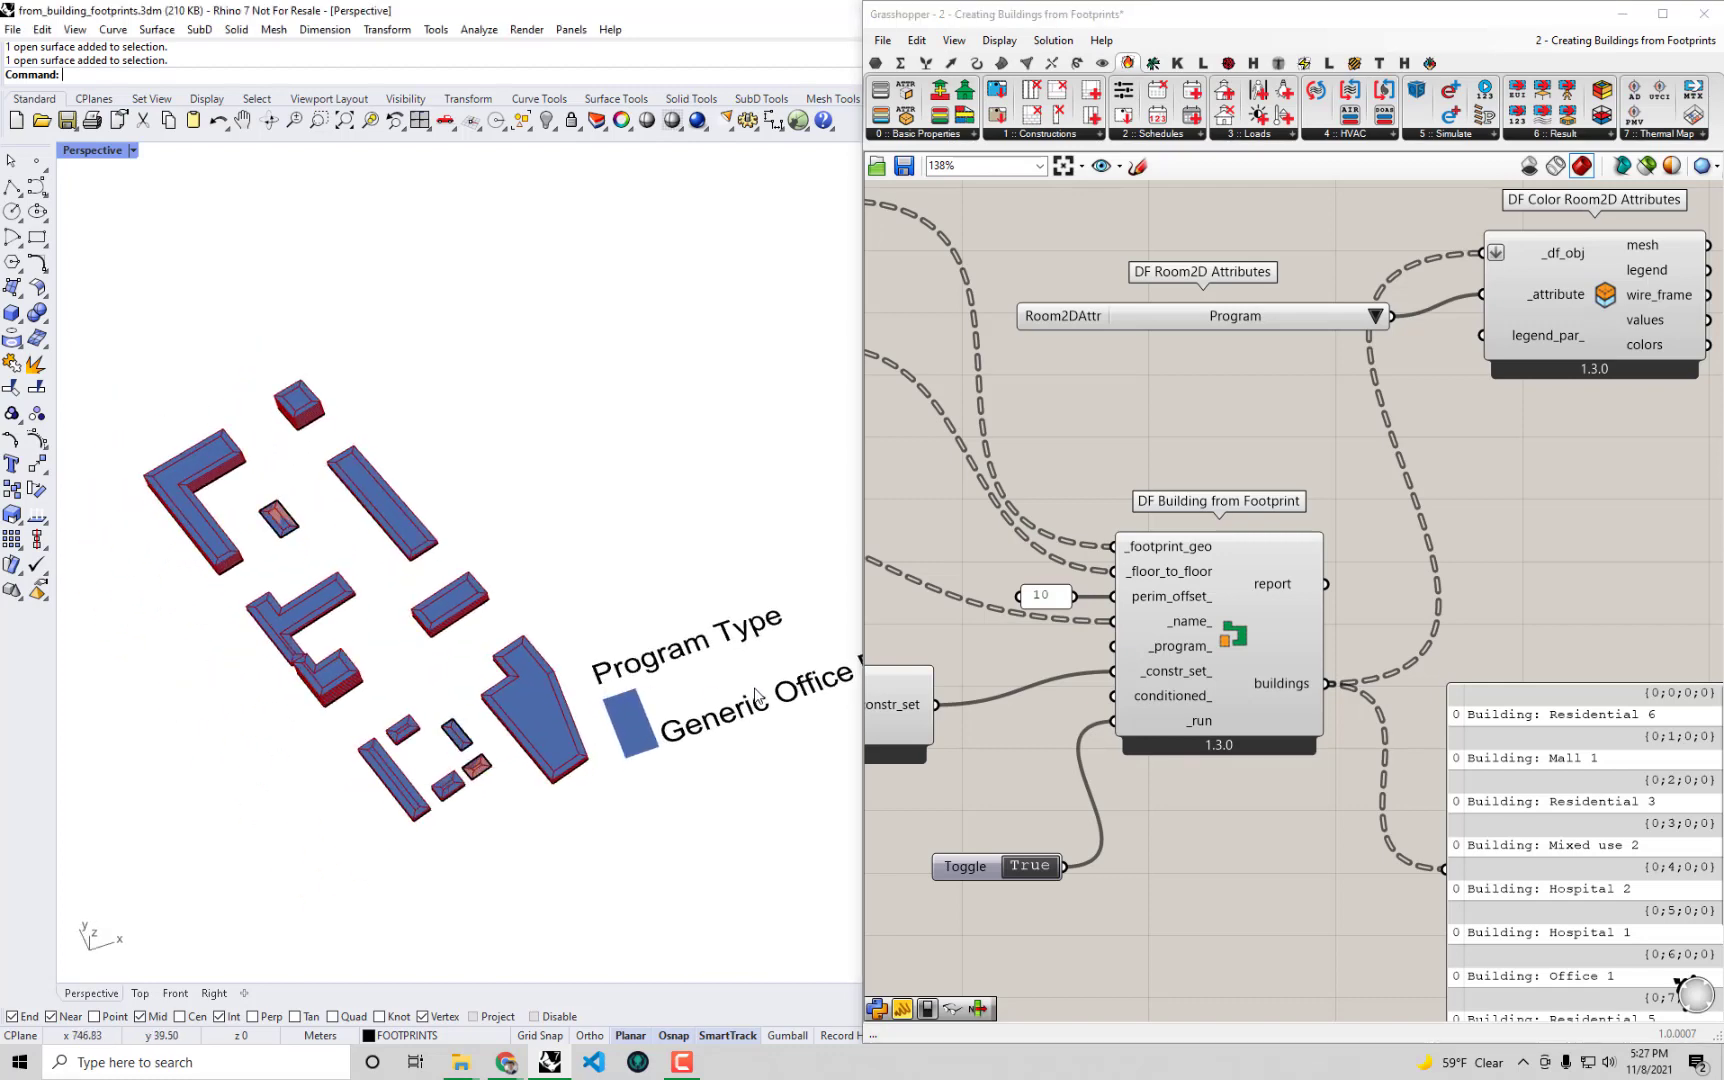
double_click(1350, 12)
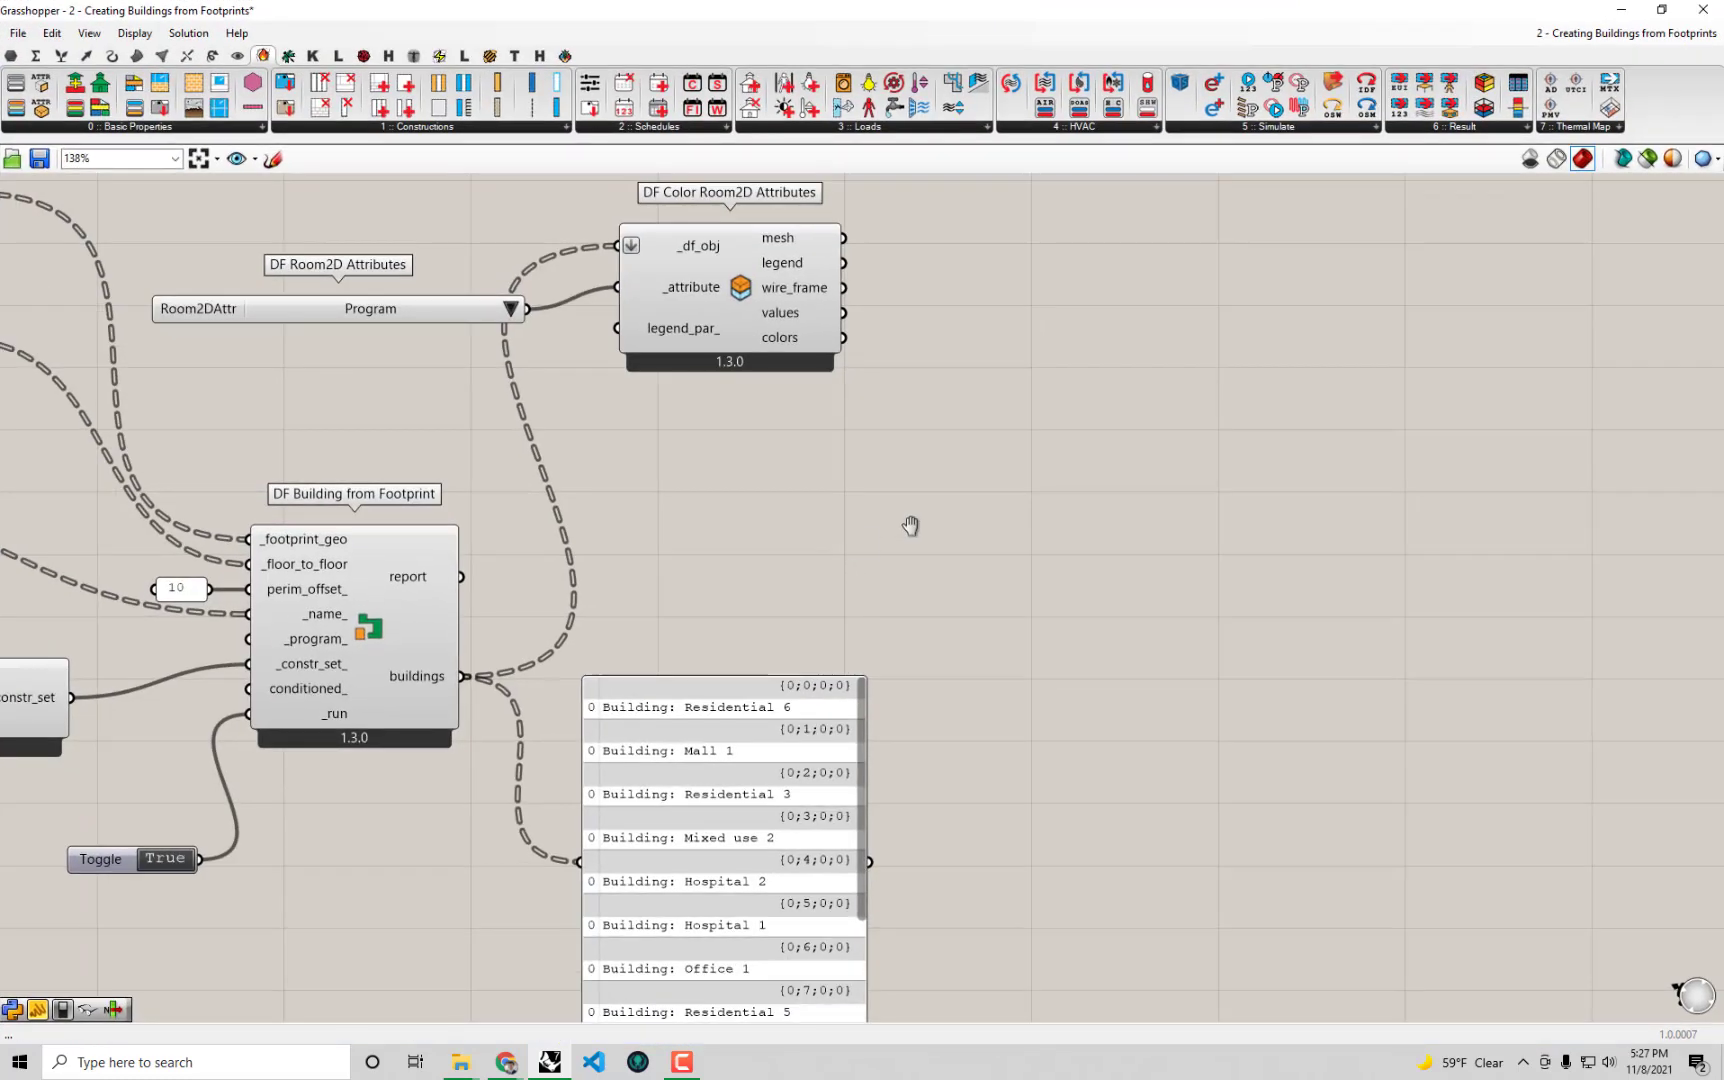
right_drag(910, 525, 1202, 386)
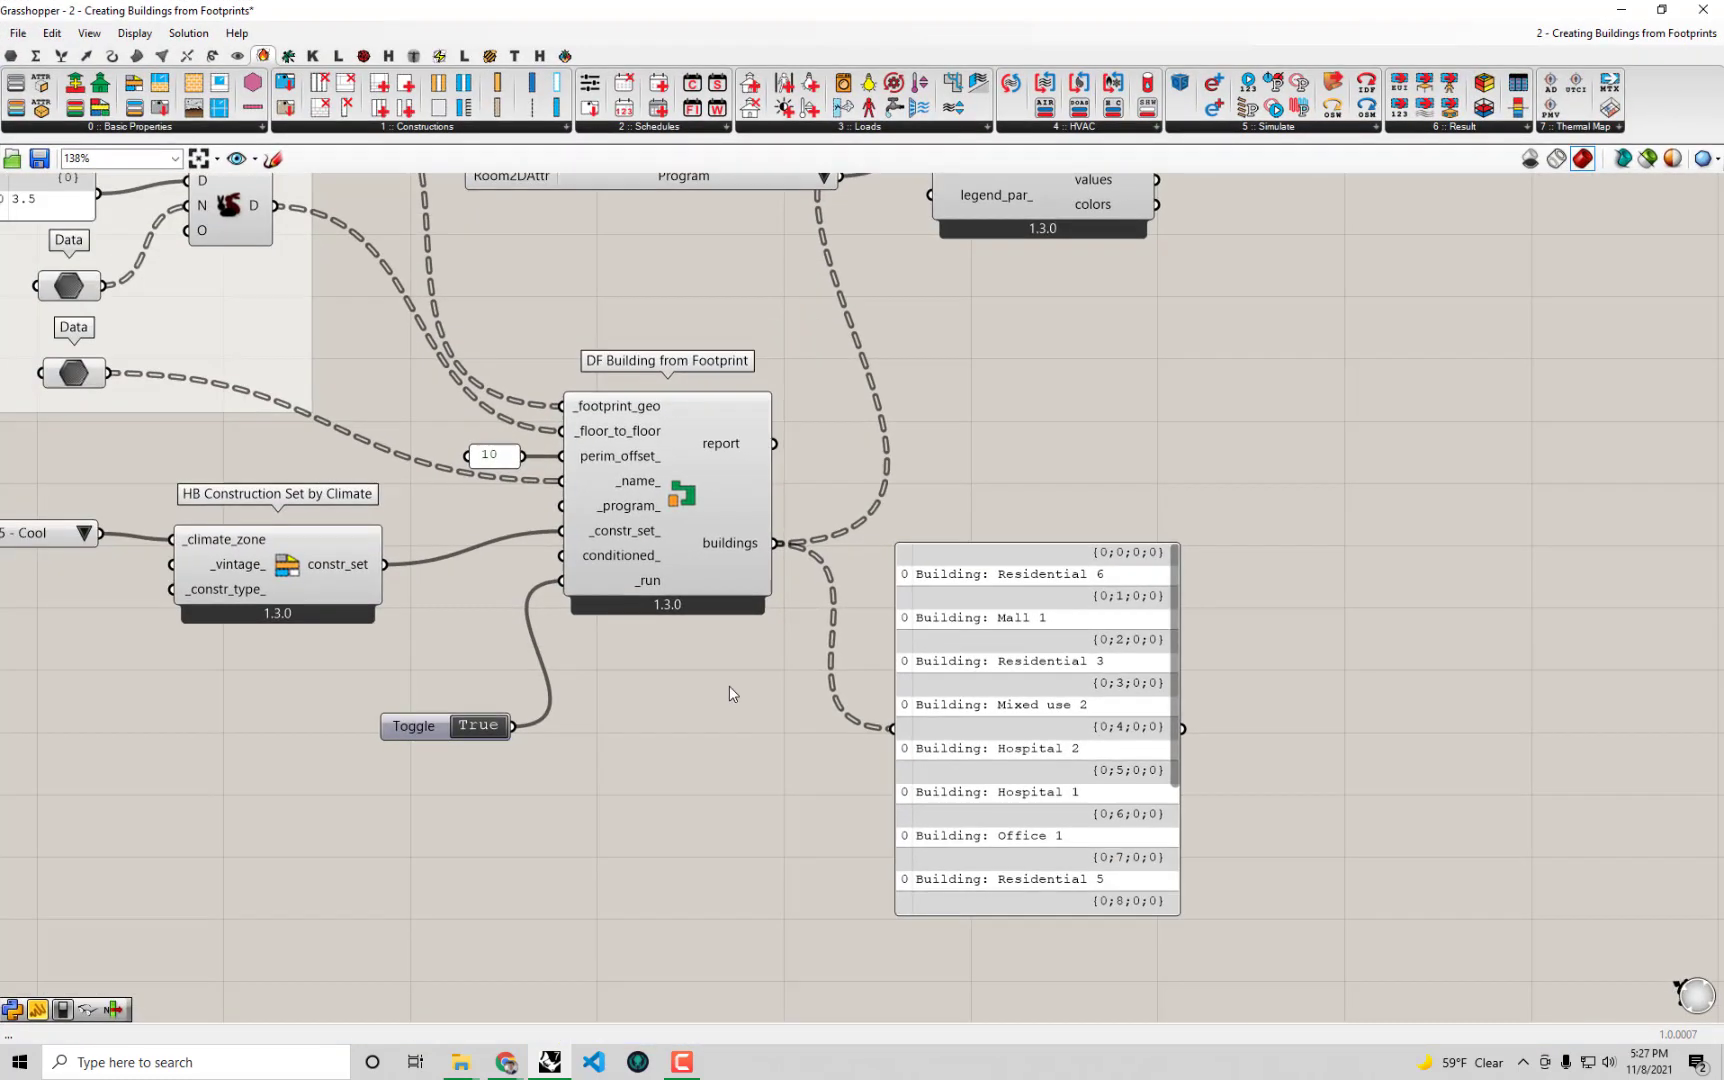
right_drag(727, 693, 1166, 639)
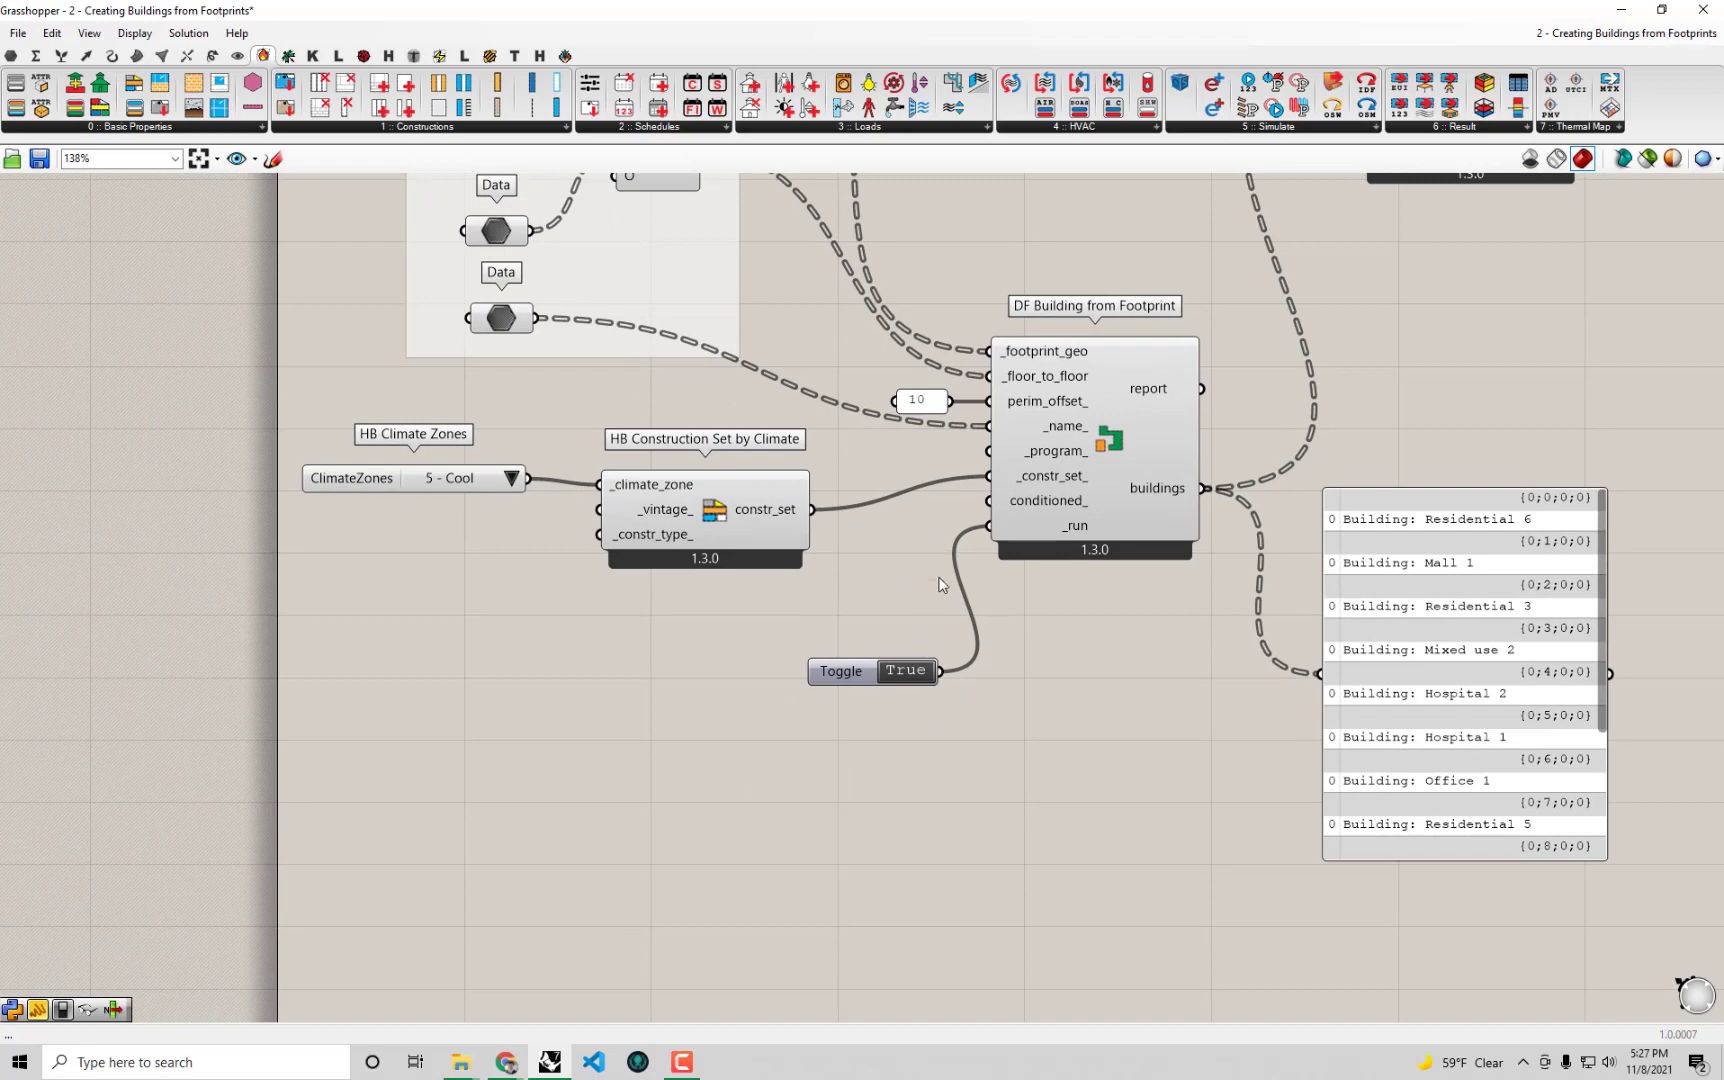
right_drag(823, 792, 818, 760)
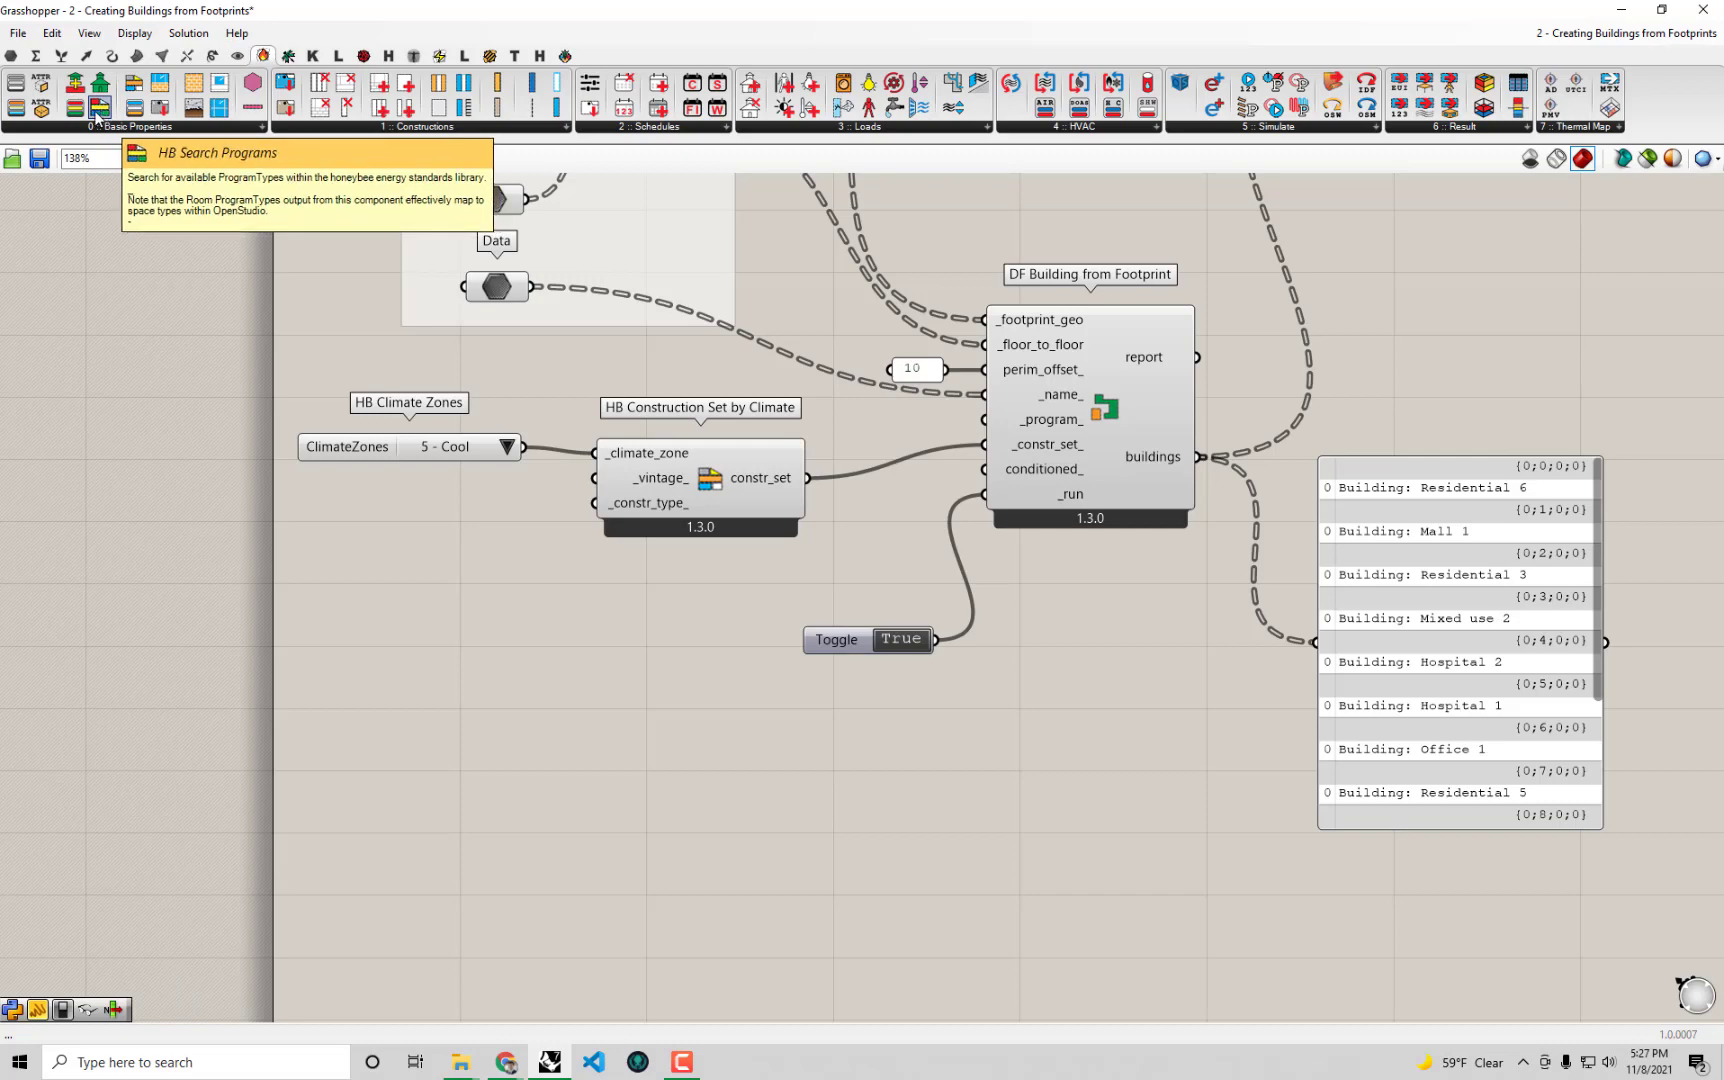
Place HB Search Programs and wire its room_prog output into the panel listing all programs.
drag(97, 112, 856, 874)
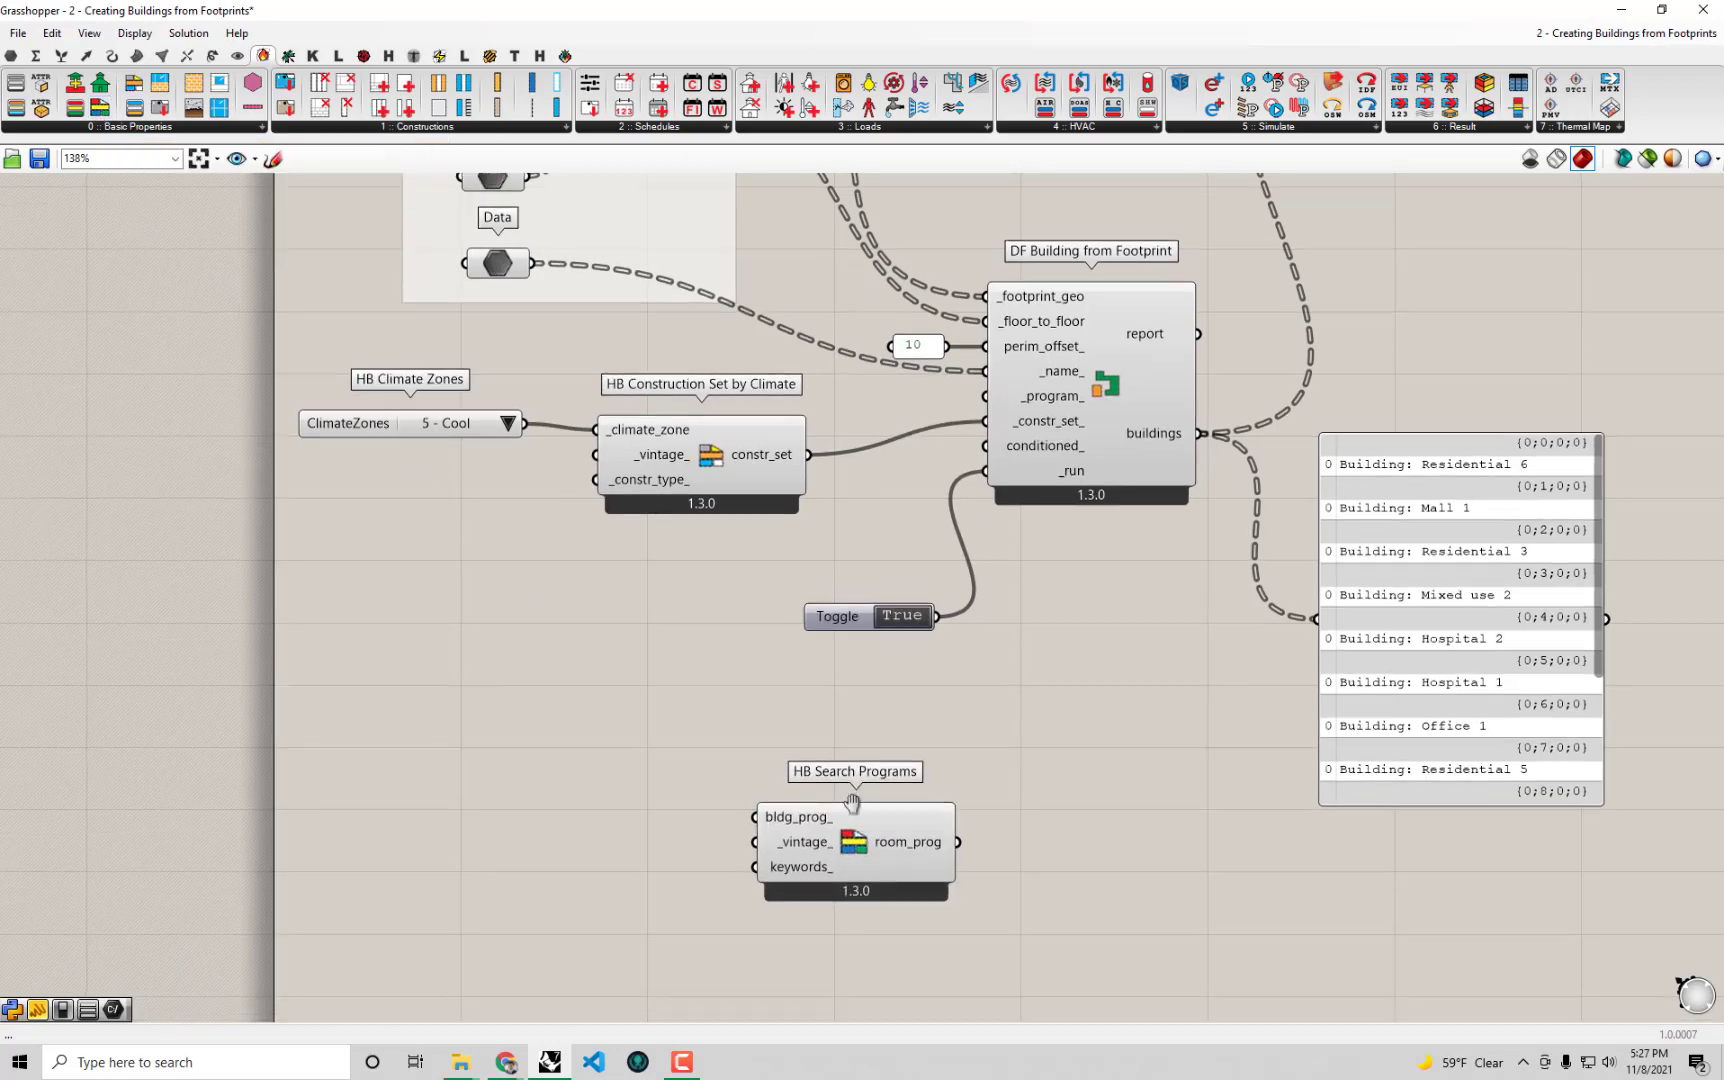
drag(931, 776, 1290, 553)
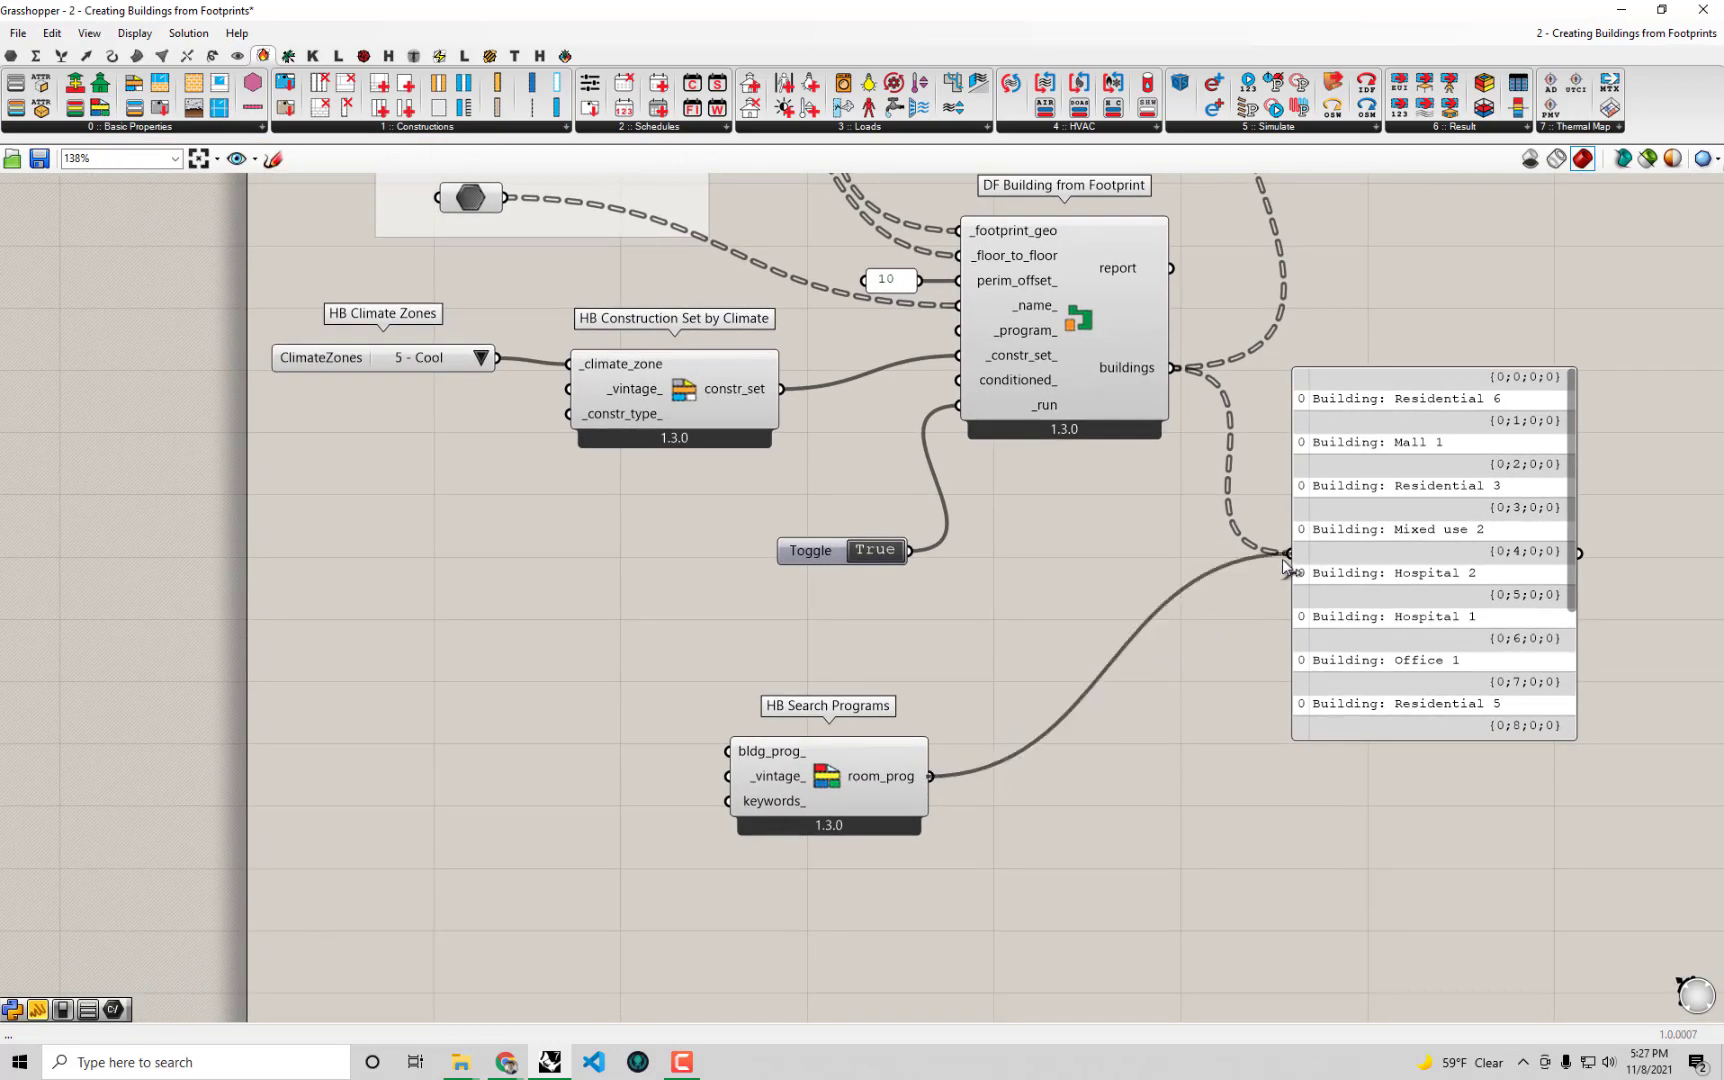
drag(1368, 712, 1441, 987)
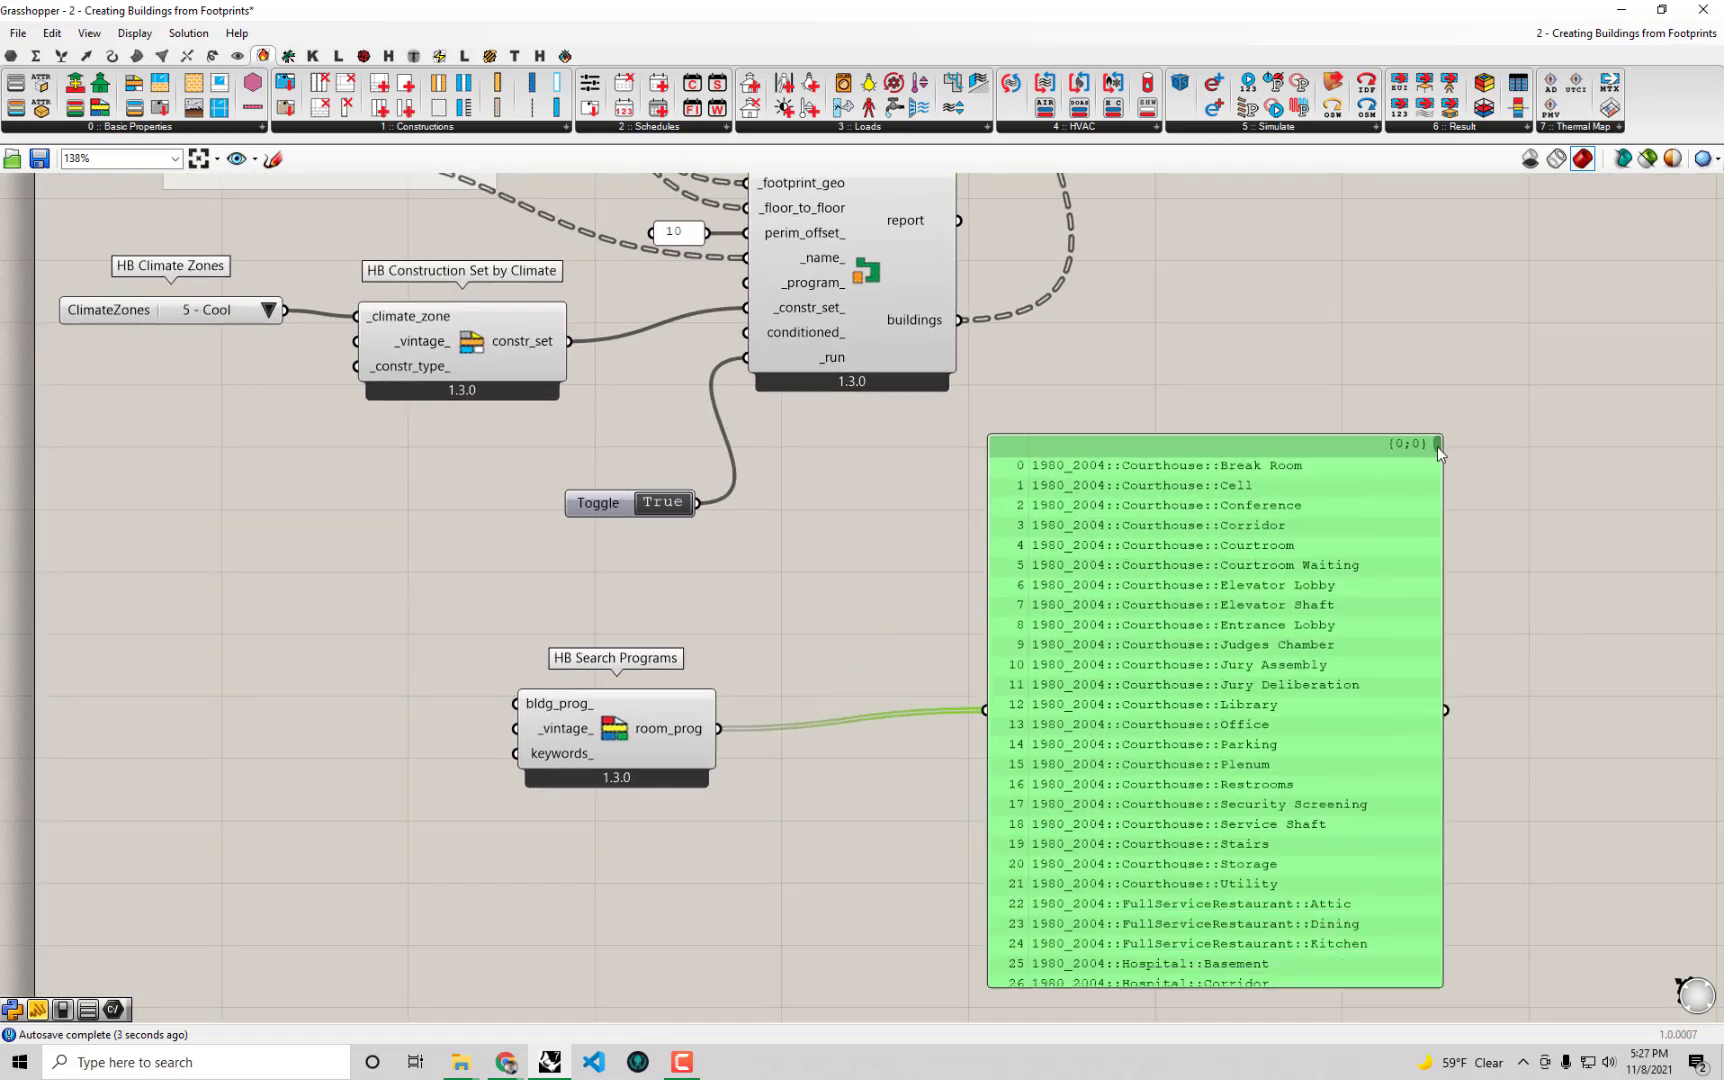
drag(1437, 446, 1383, 427)
right_drag(1061, 717, 1163, 632)
drag(1163, 632, 1152, 639)
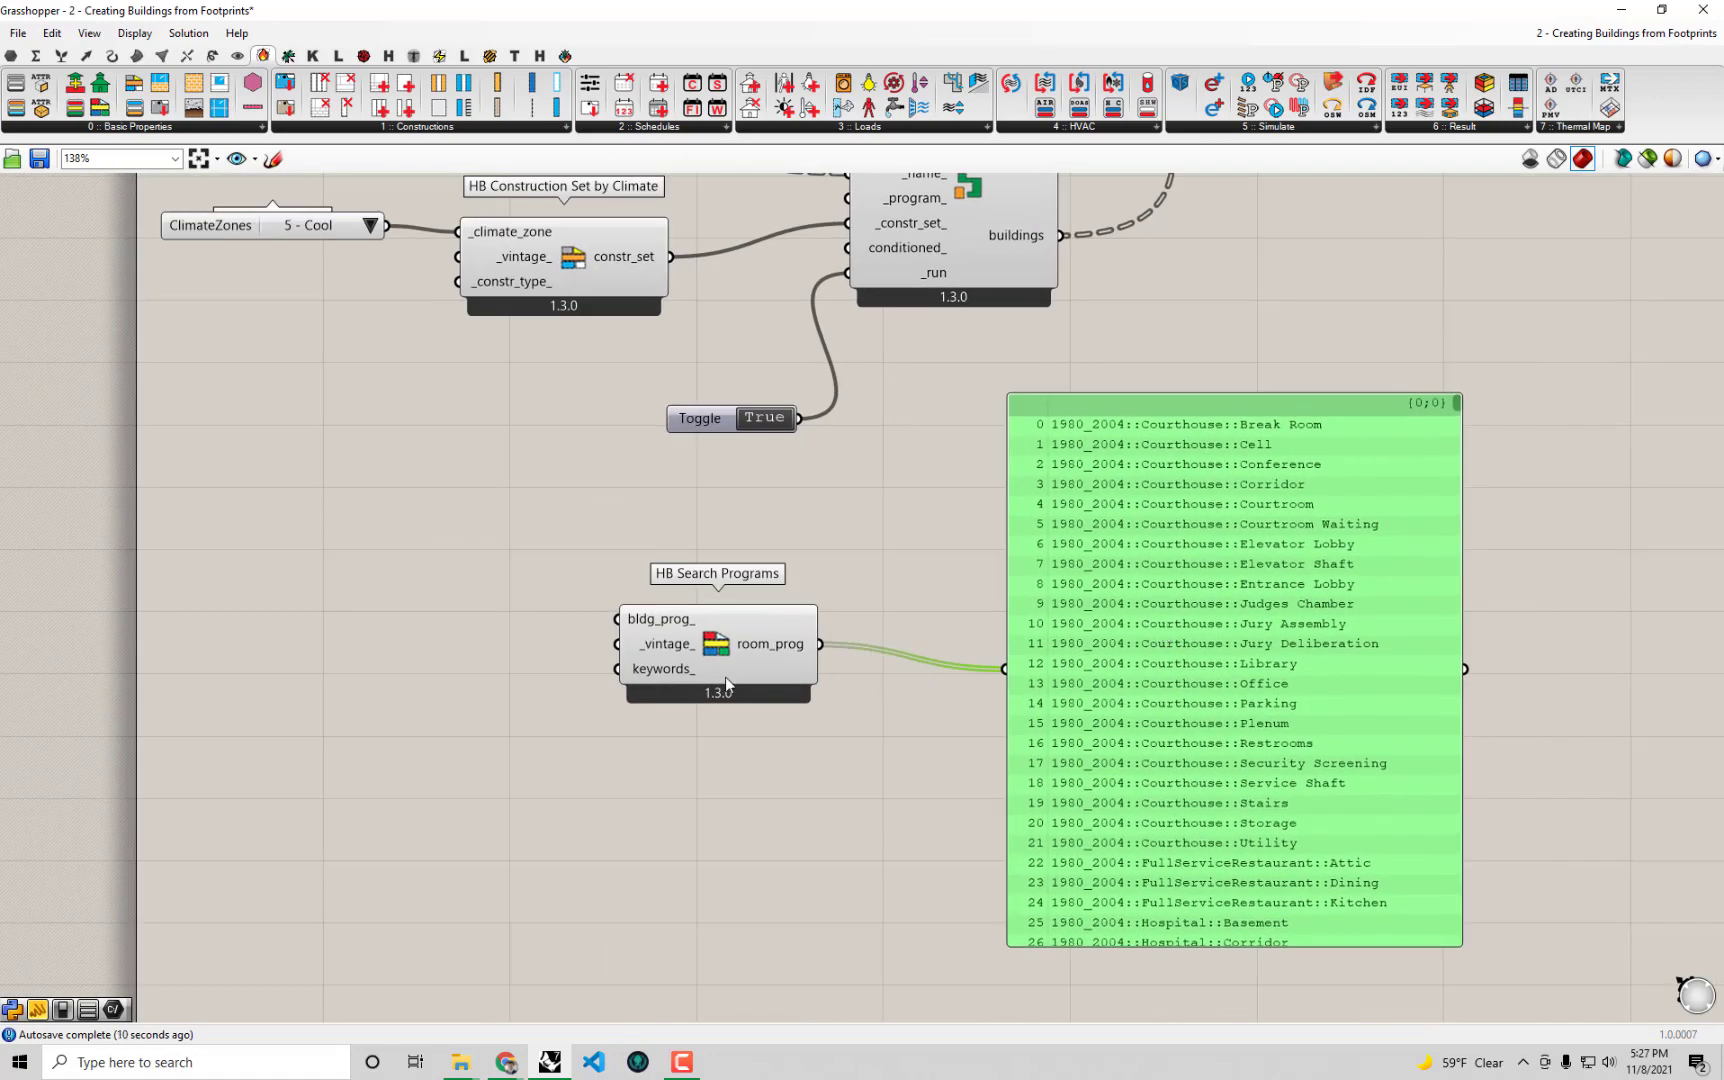
drag(774, 648, 840, 655)
mouse_move(840, 655)
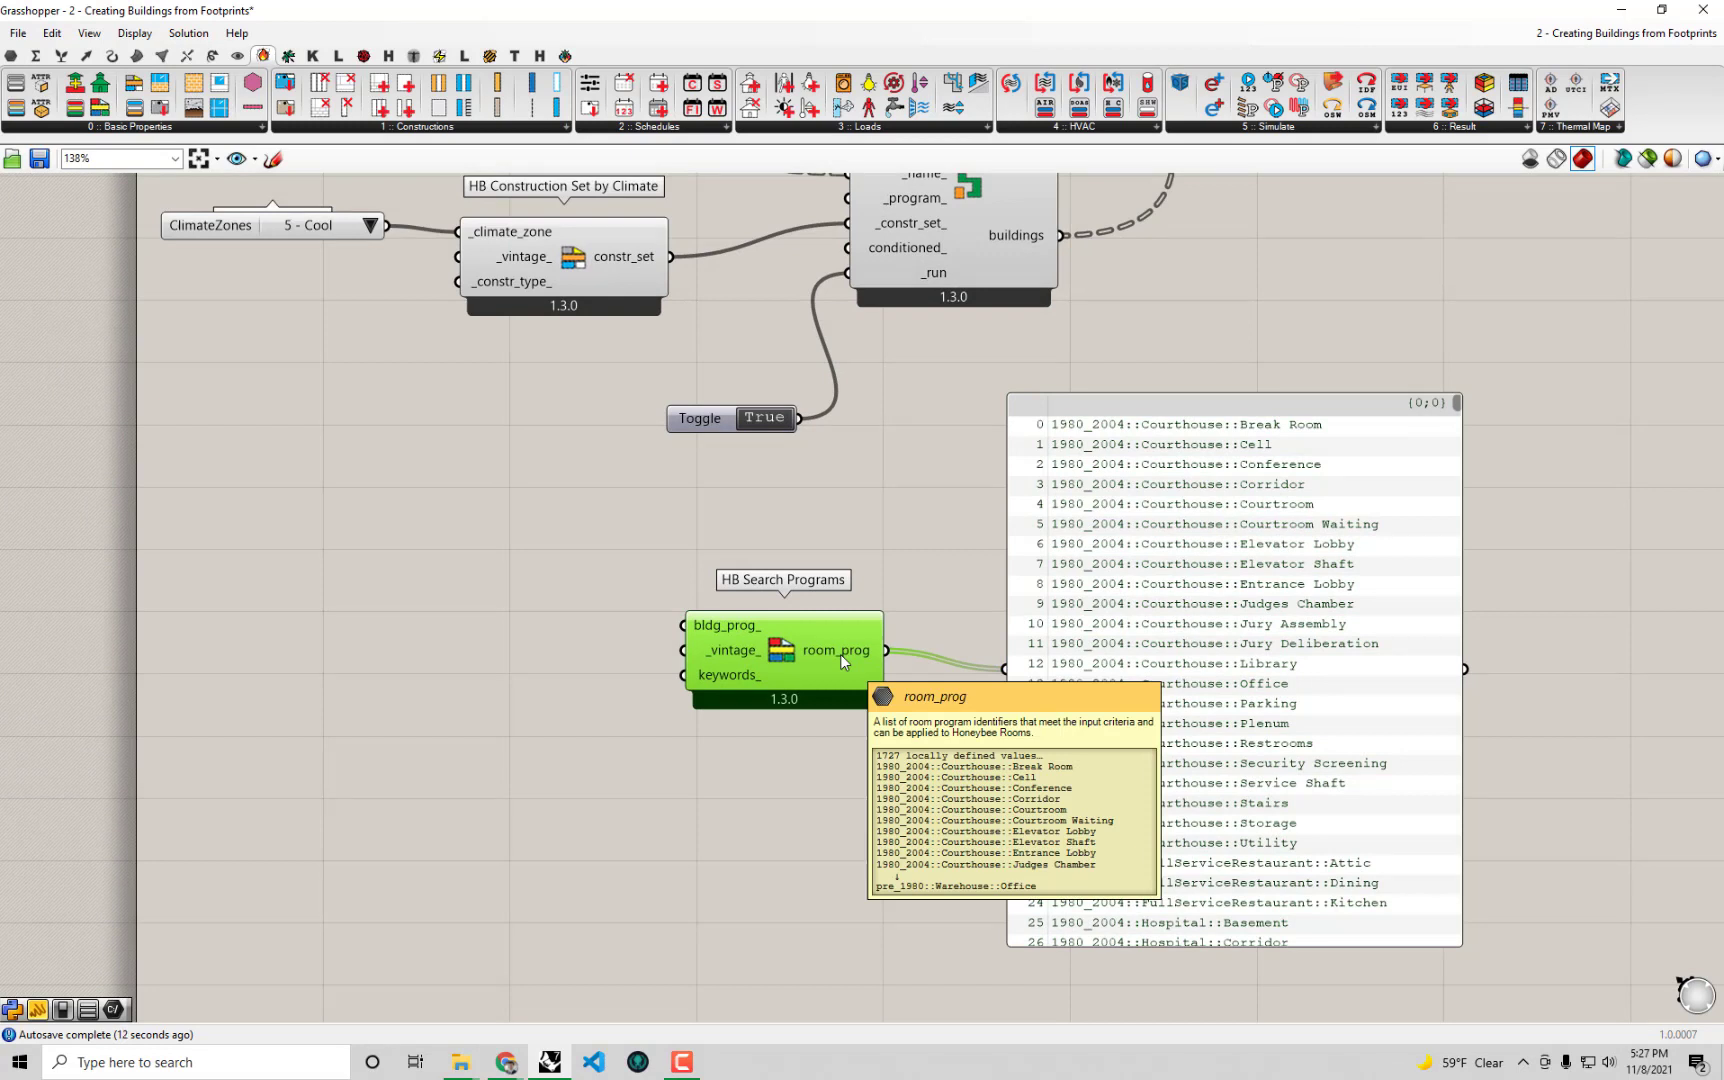
click(810, 544)
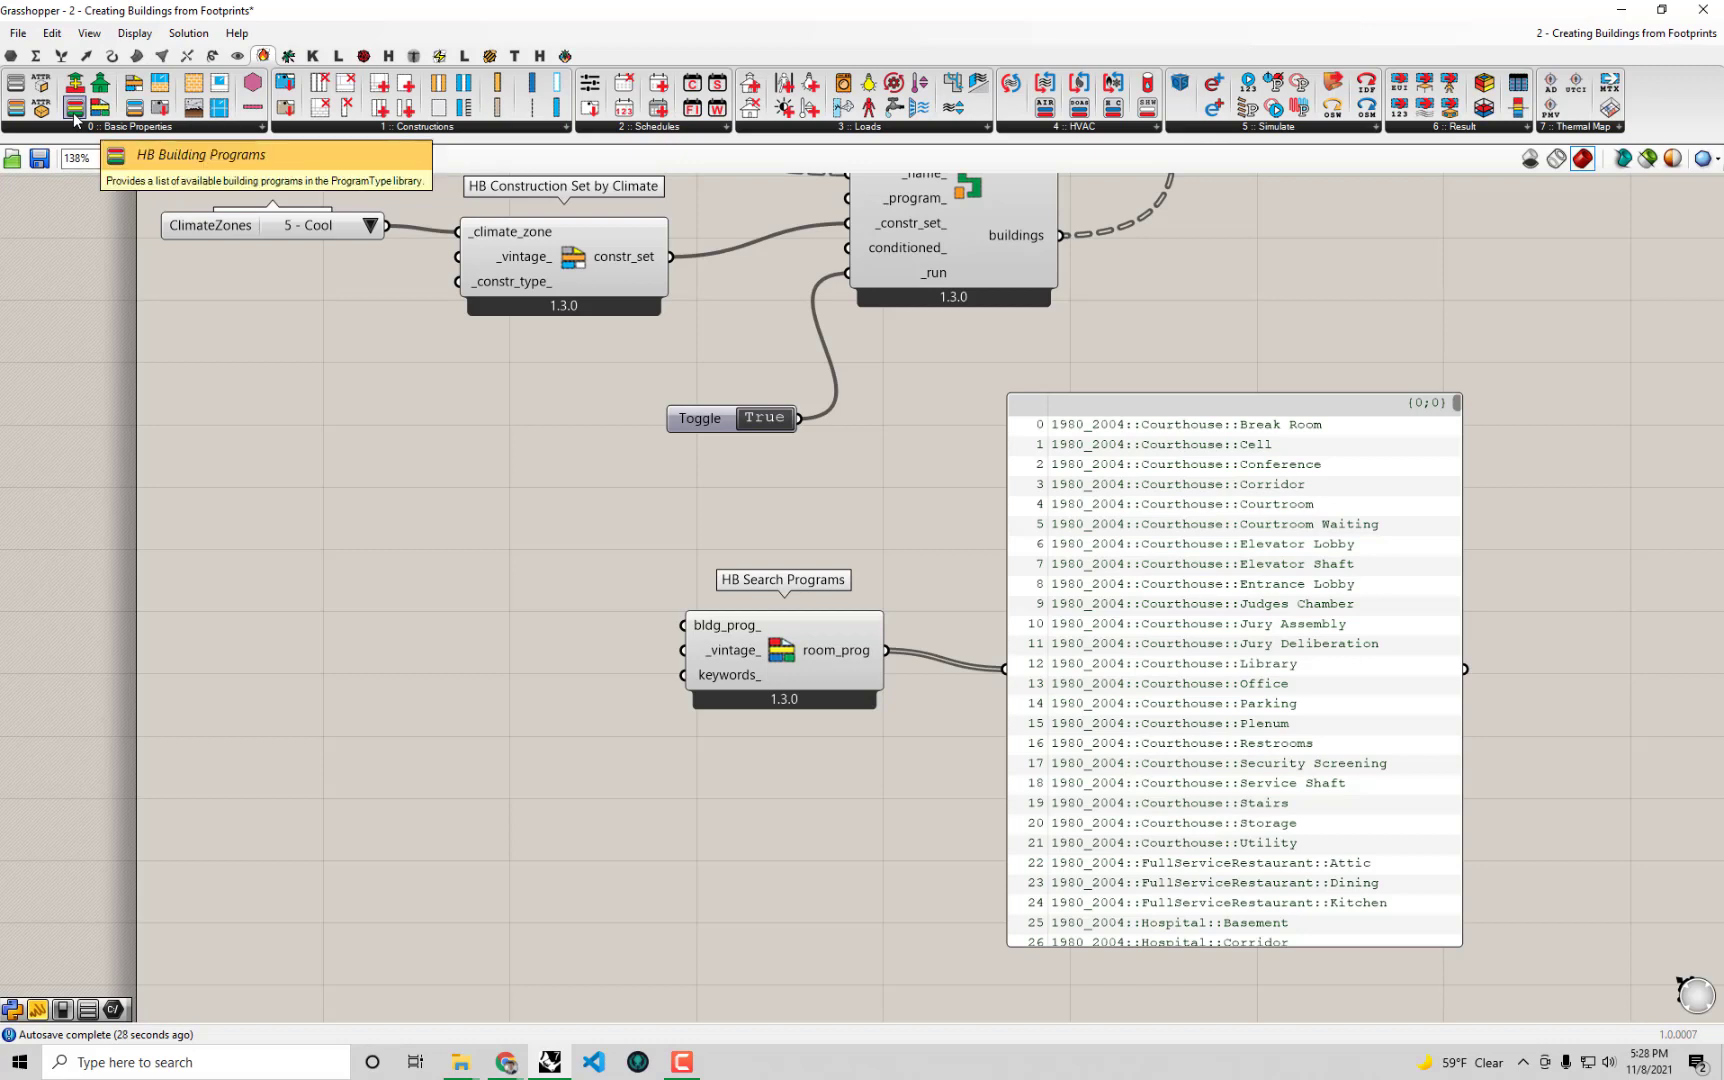
Add an HB Building Programs list set to LargeOffice, wired into bldg_prog_ of HB Search Programs.
drag(74, 118, 464, 617)
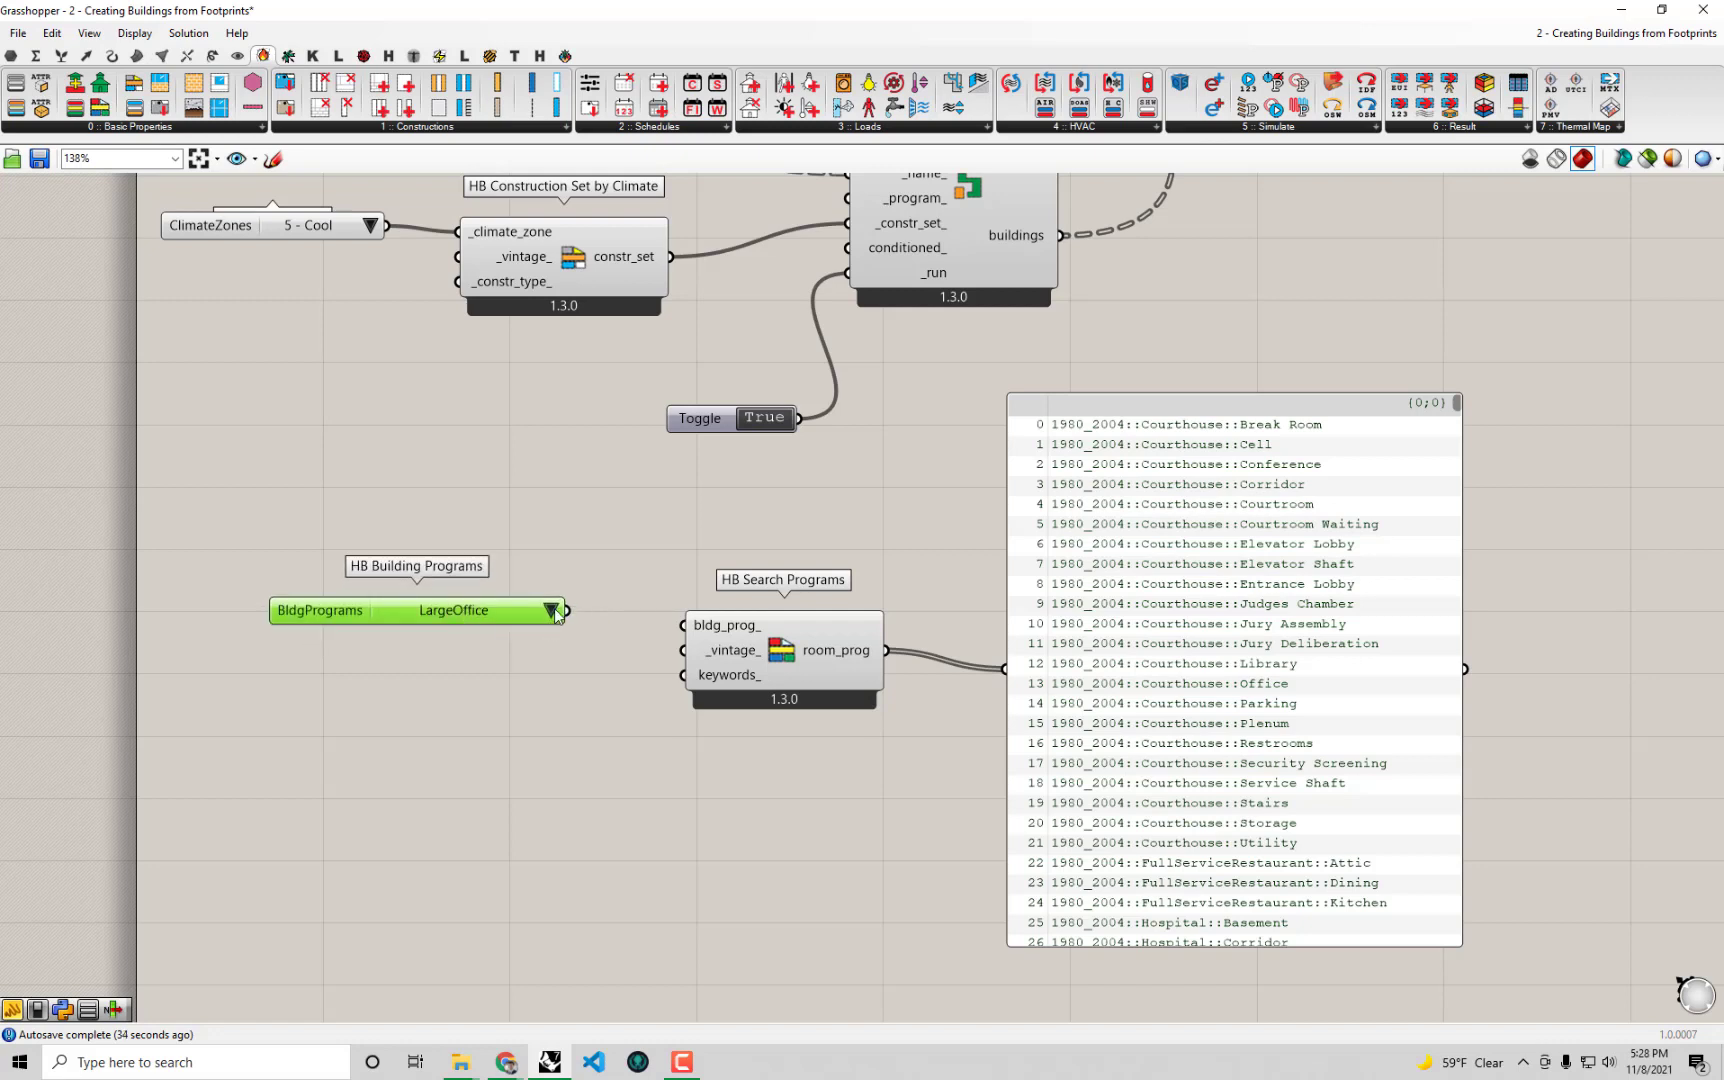
click(549, 610)
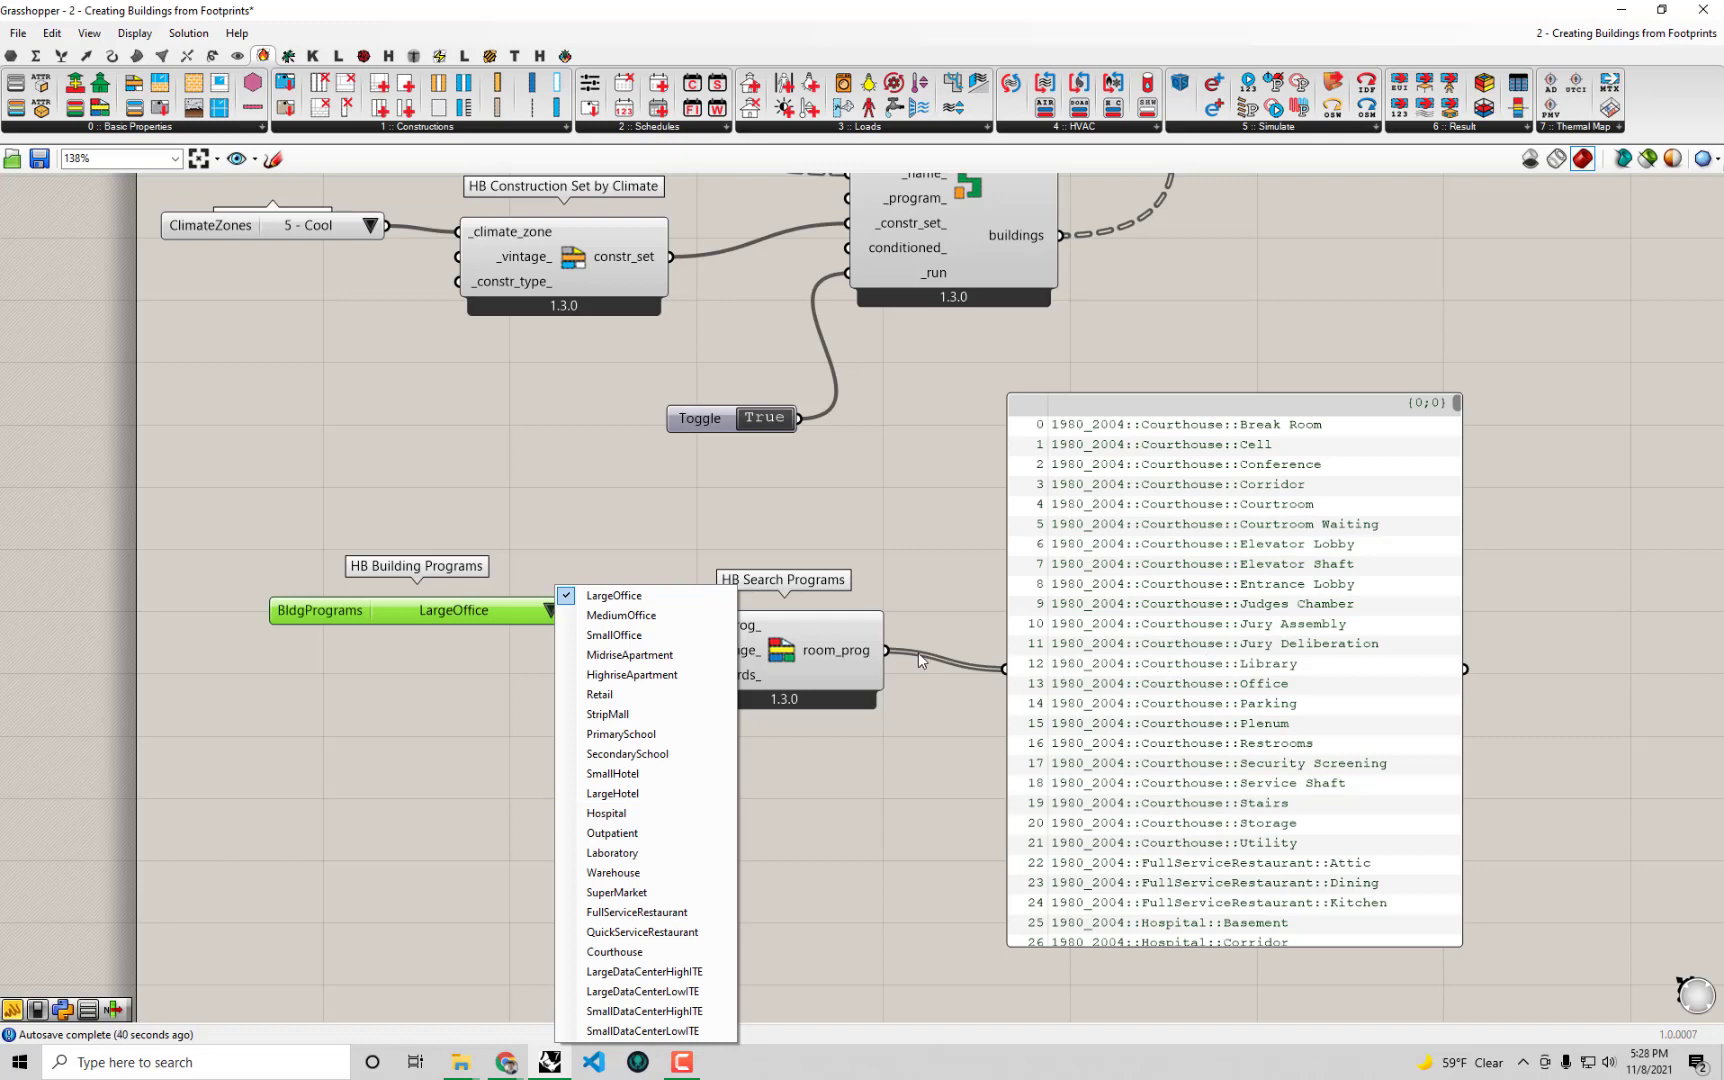
click(612, 596)
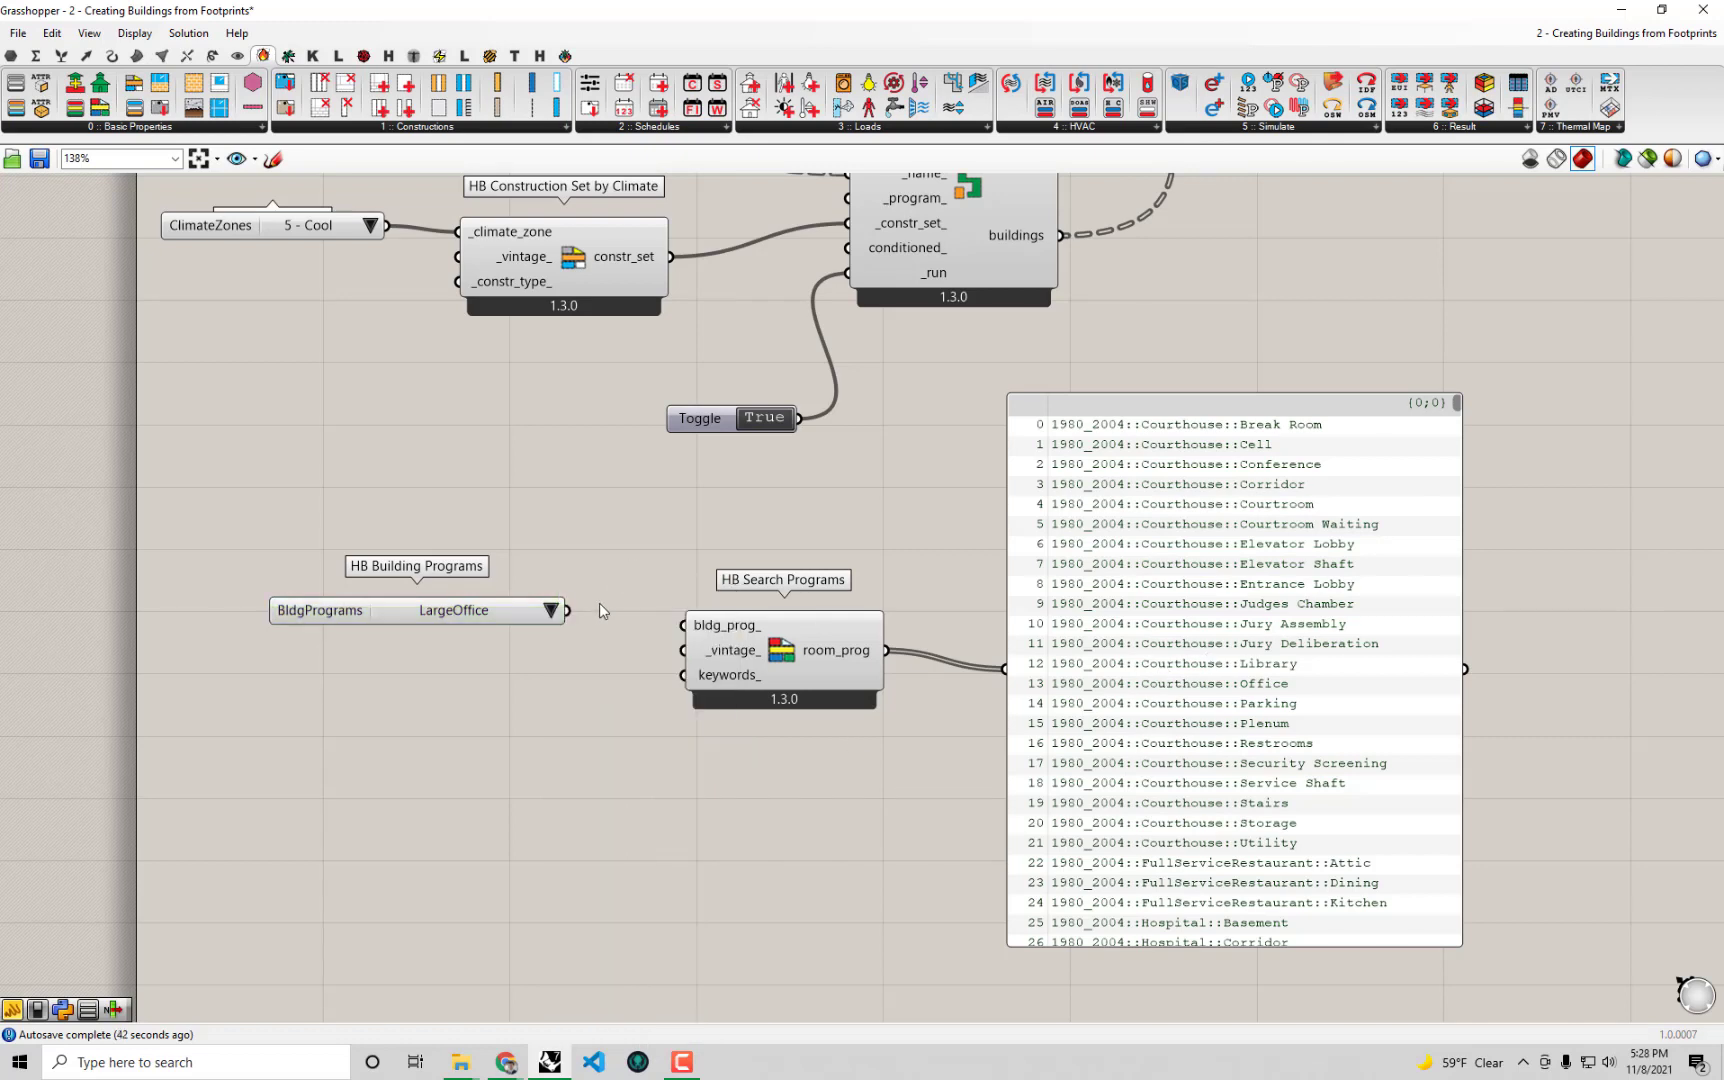
drag(568, 611, 662, 617)
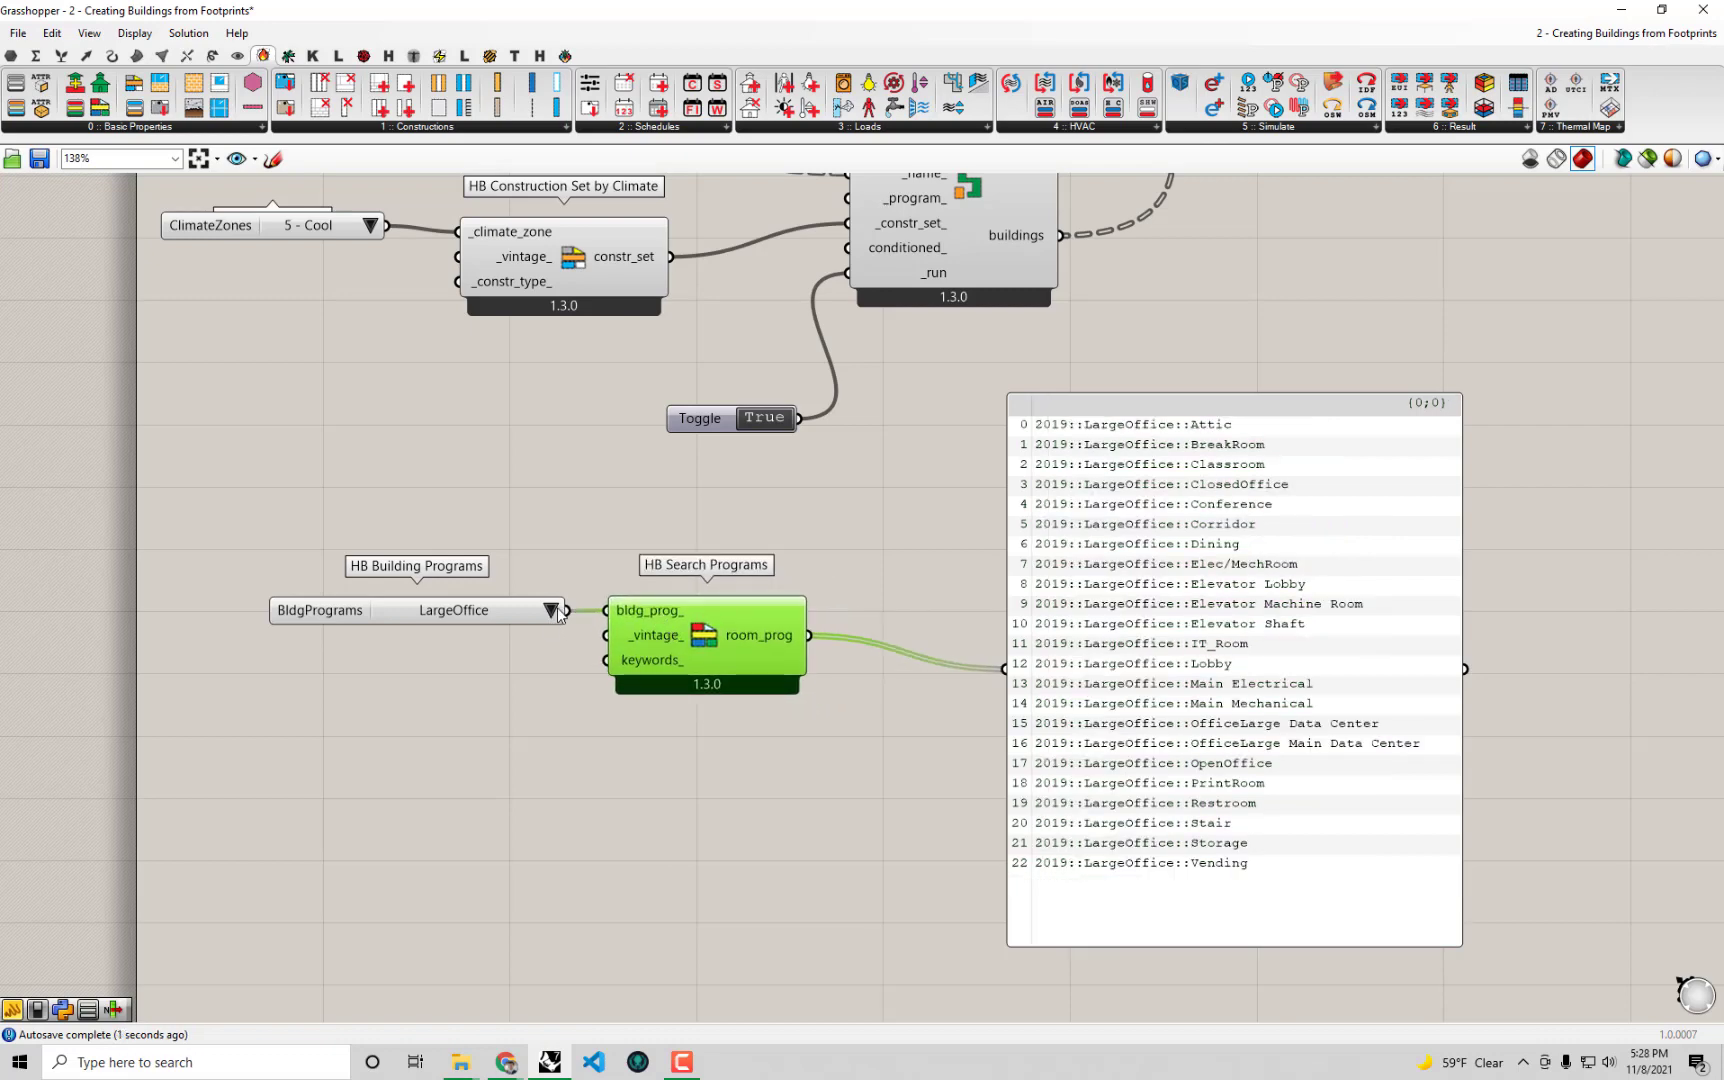
drag(1184, 603, 1134, 624)
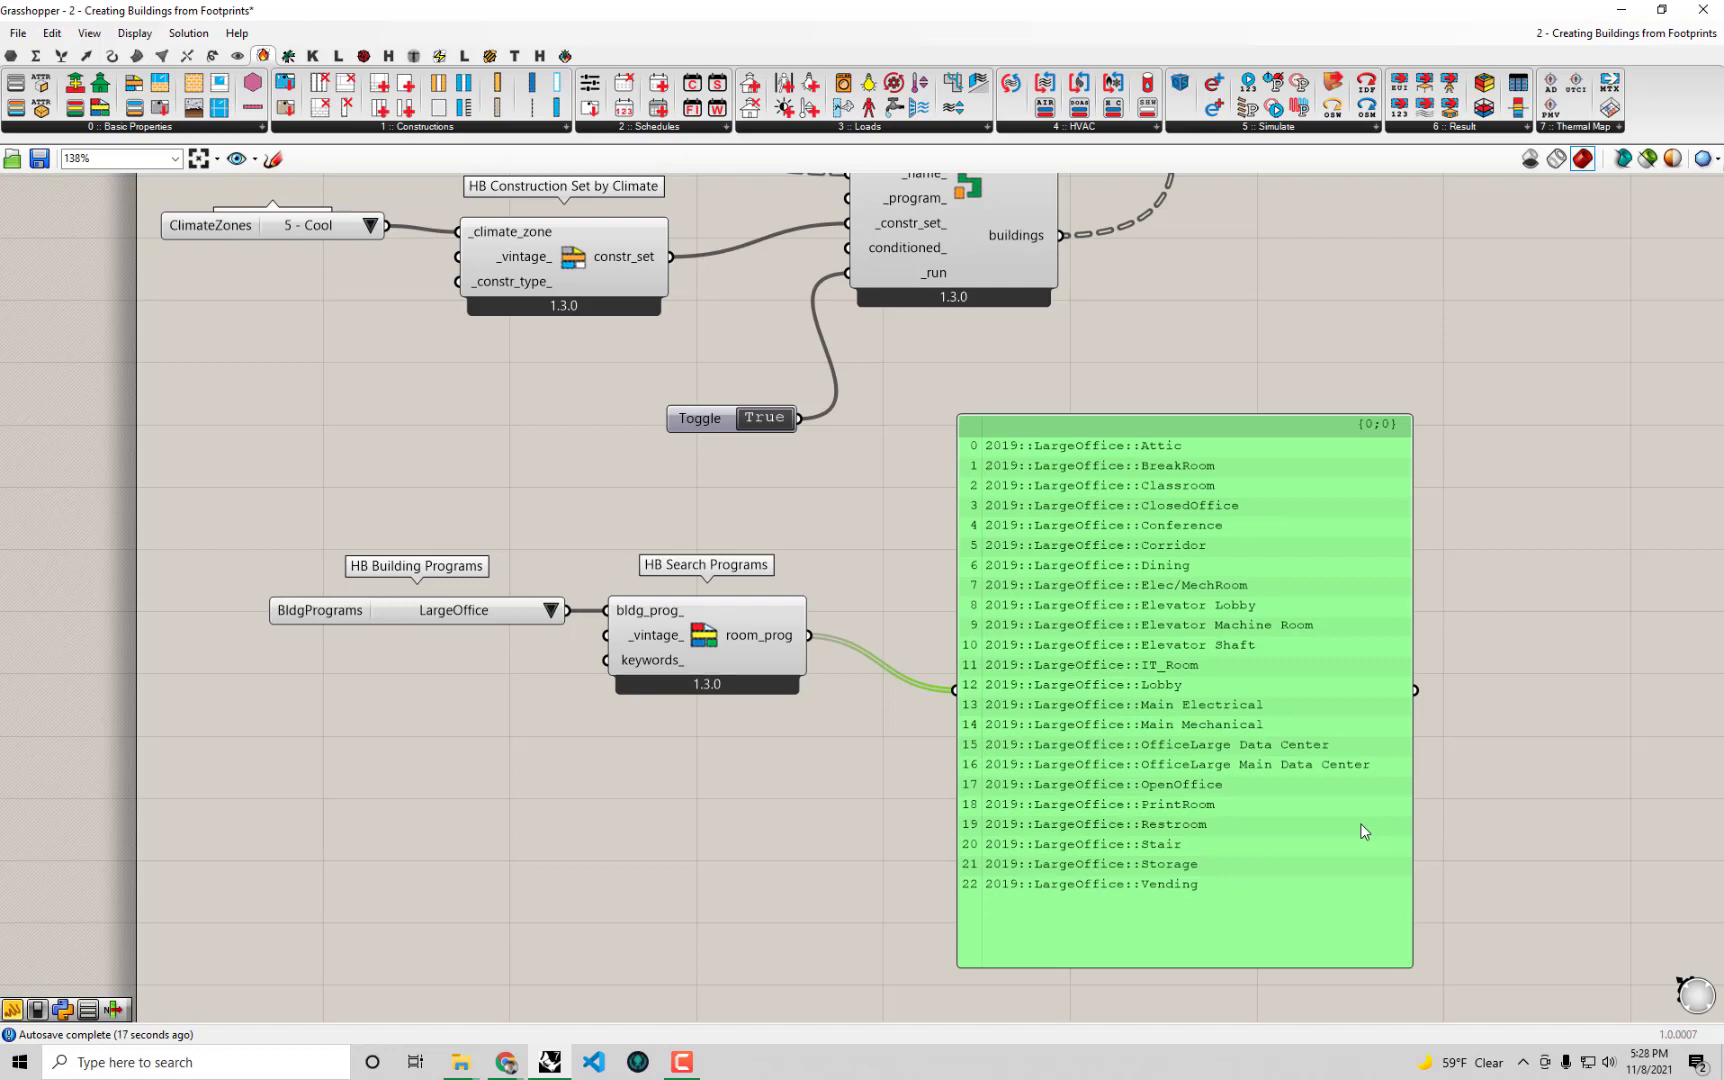
Switch the building program list to MidriseApartment, leaving Apartment, Corridor and Office programs.
click(550, 613)
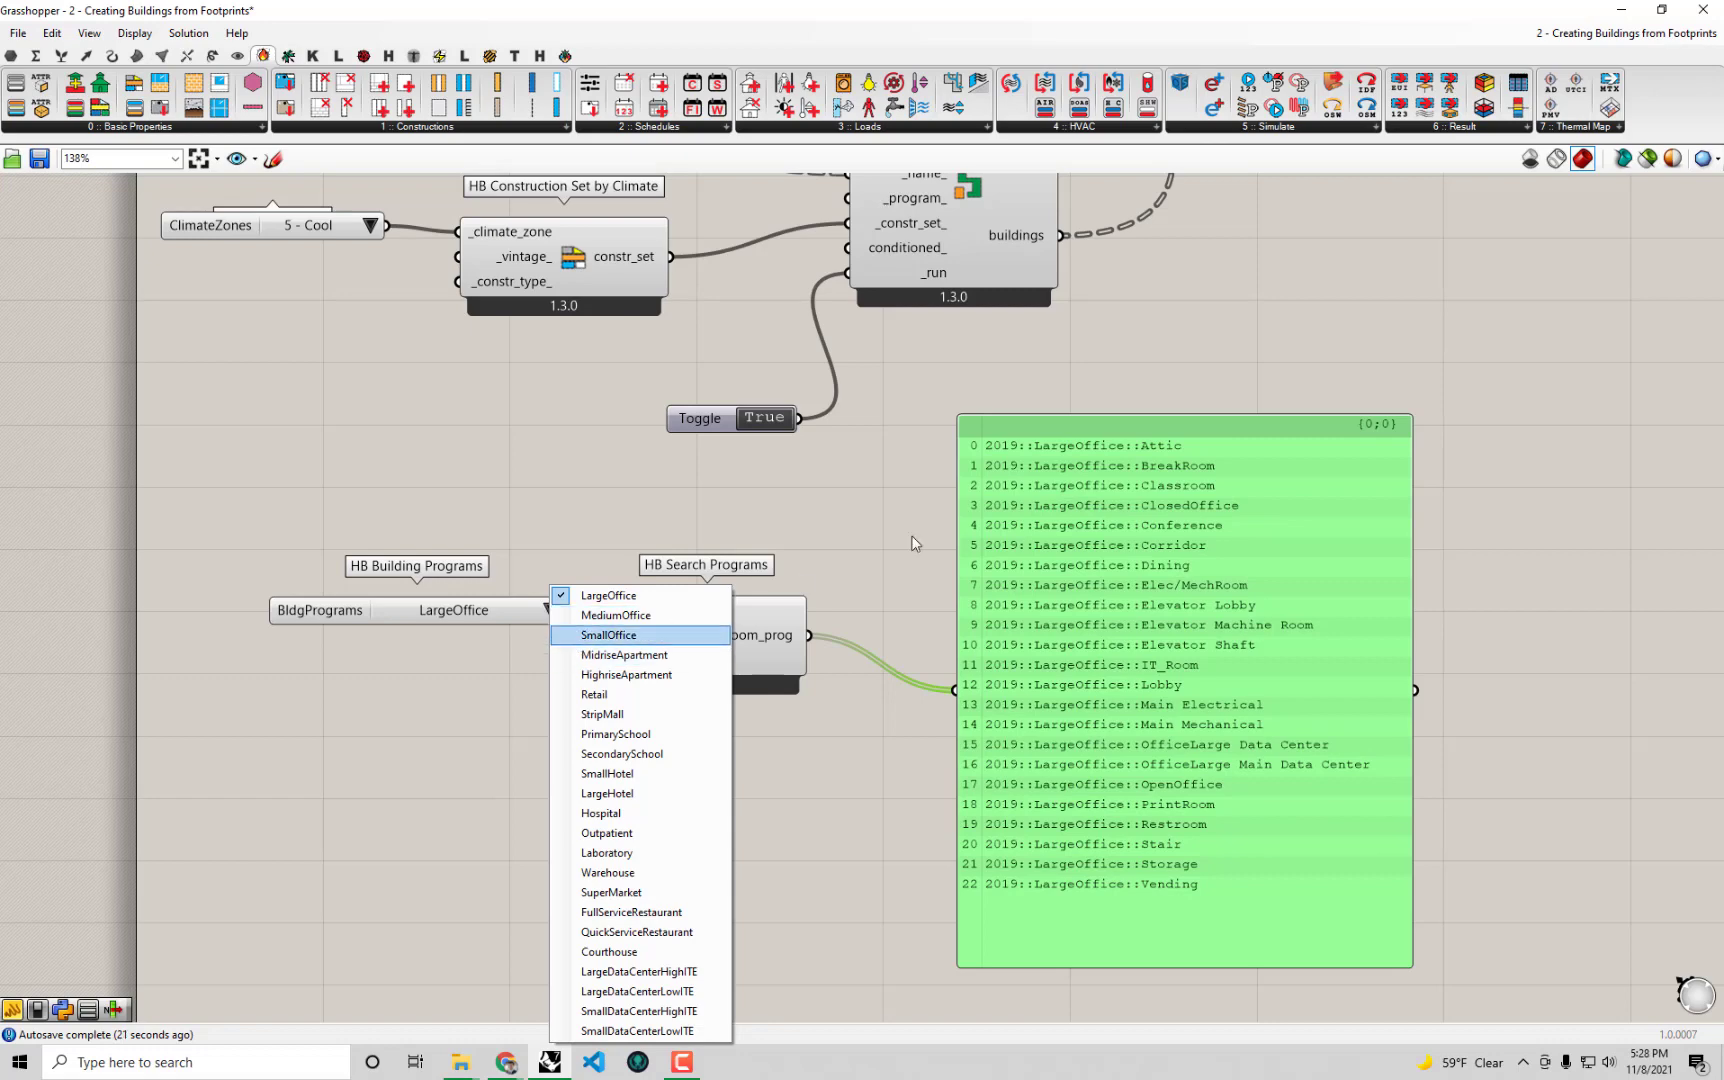
right_drag(1277, 375, 1296, 470)
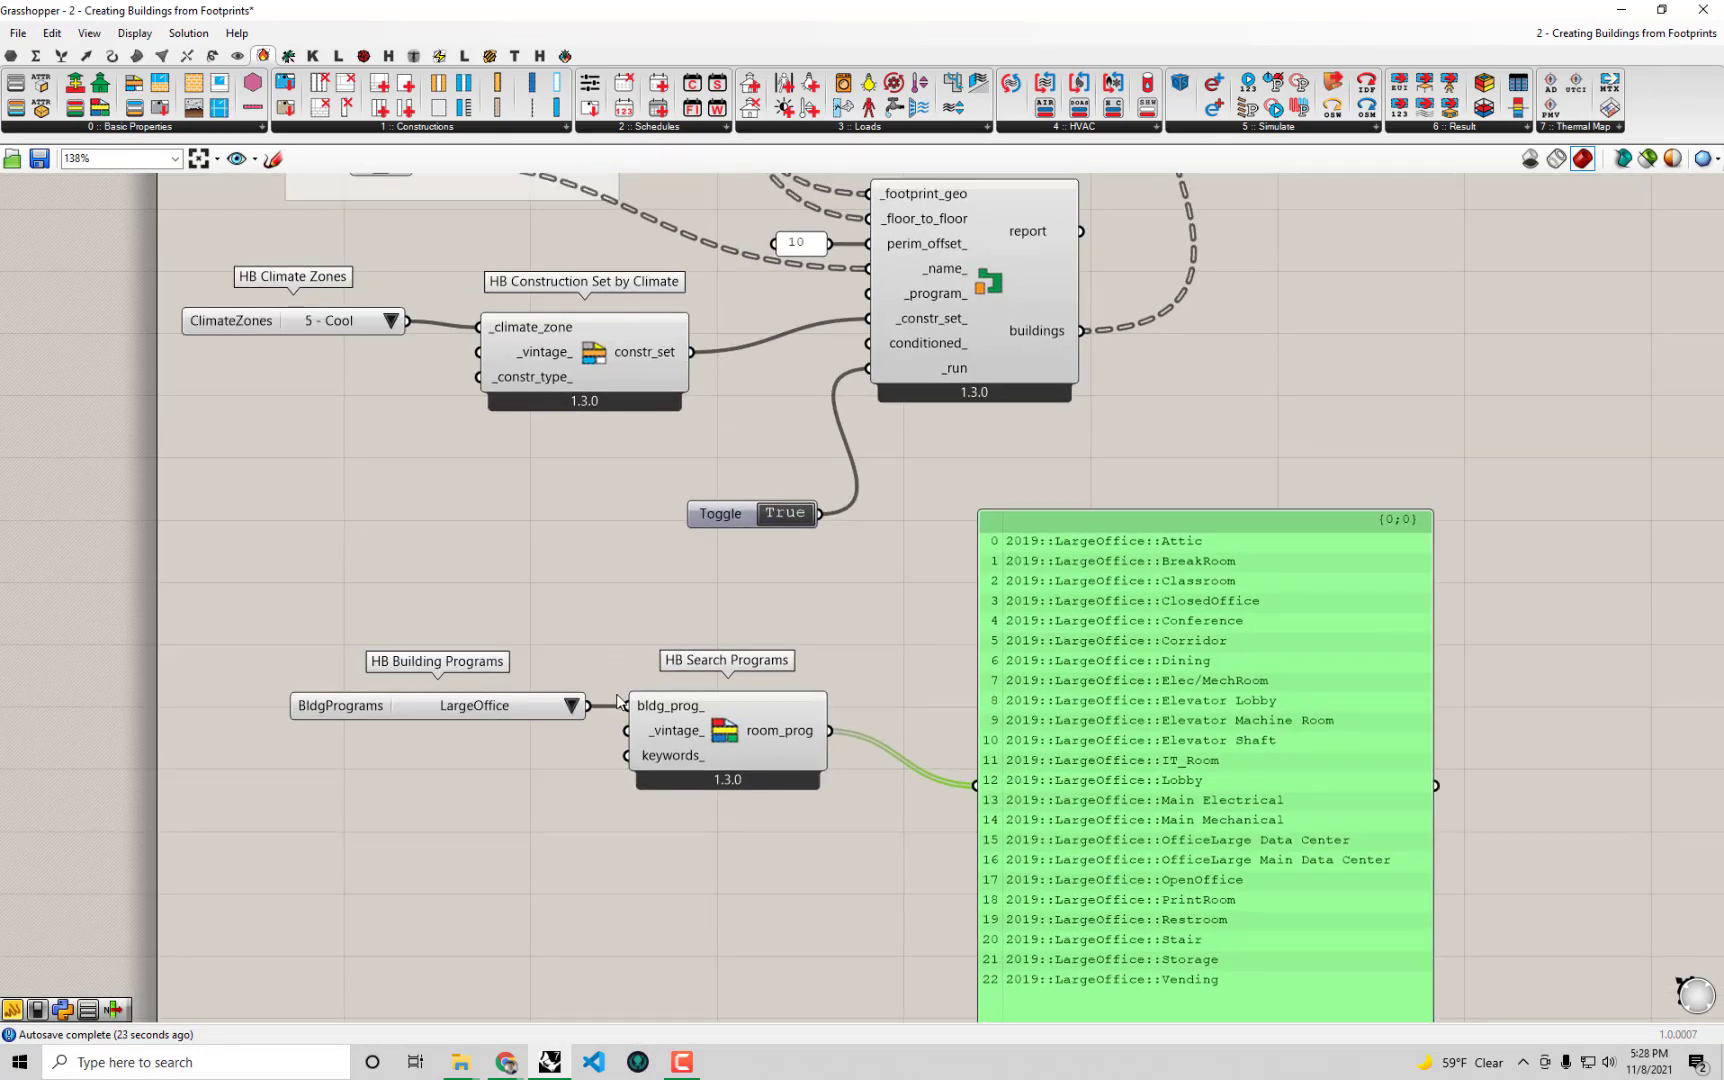
click(576, 707)
click(646, 657)
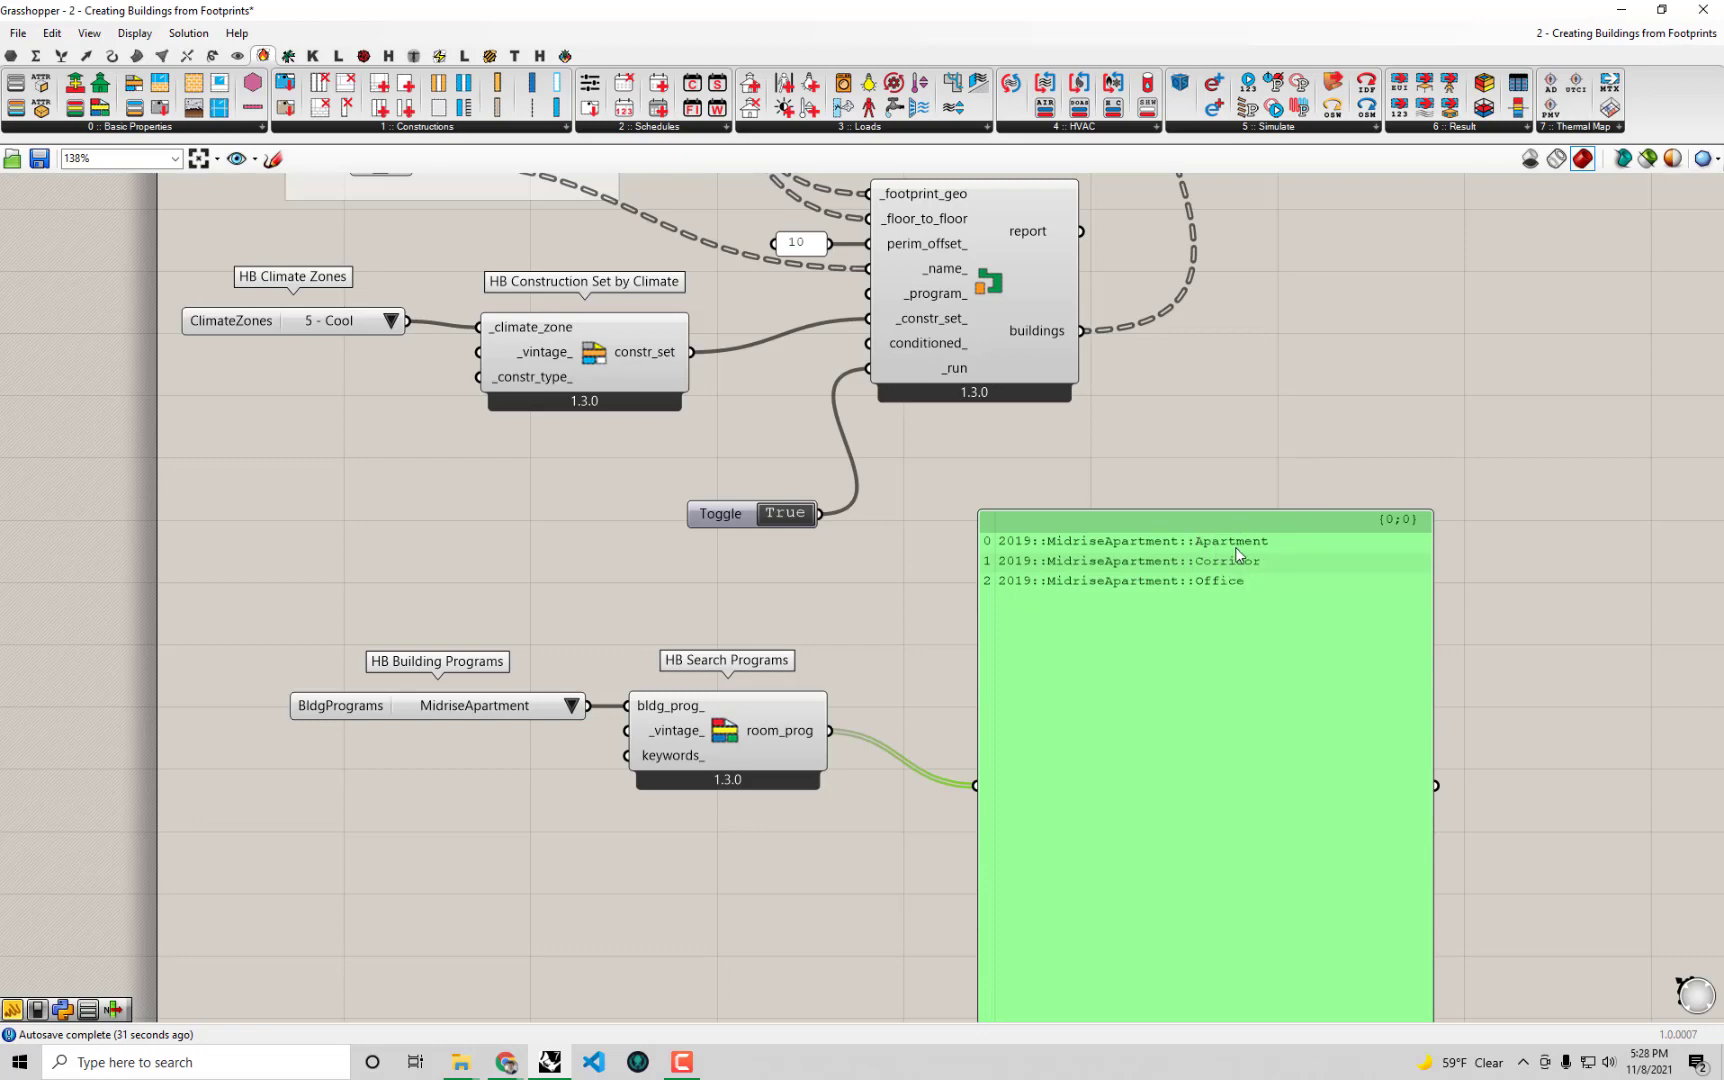
right_drag(1049, 593, 1096, 638)
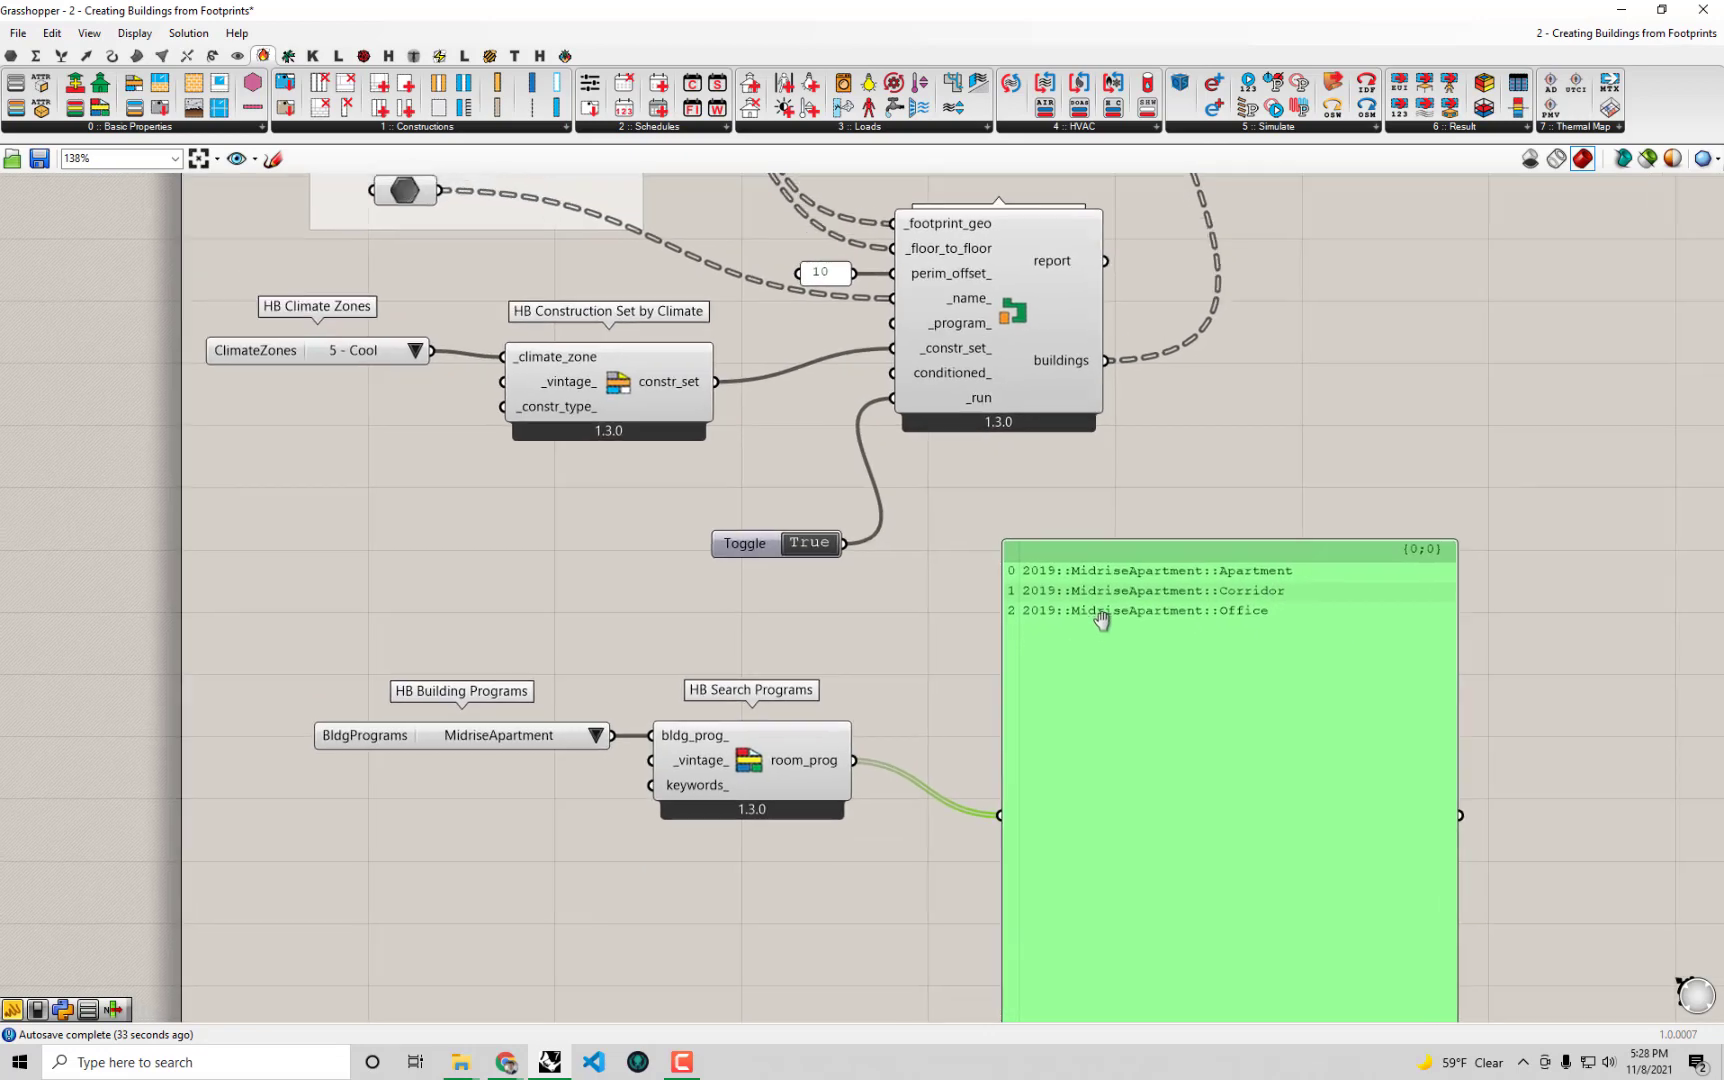
click(1270, 498)
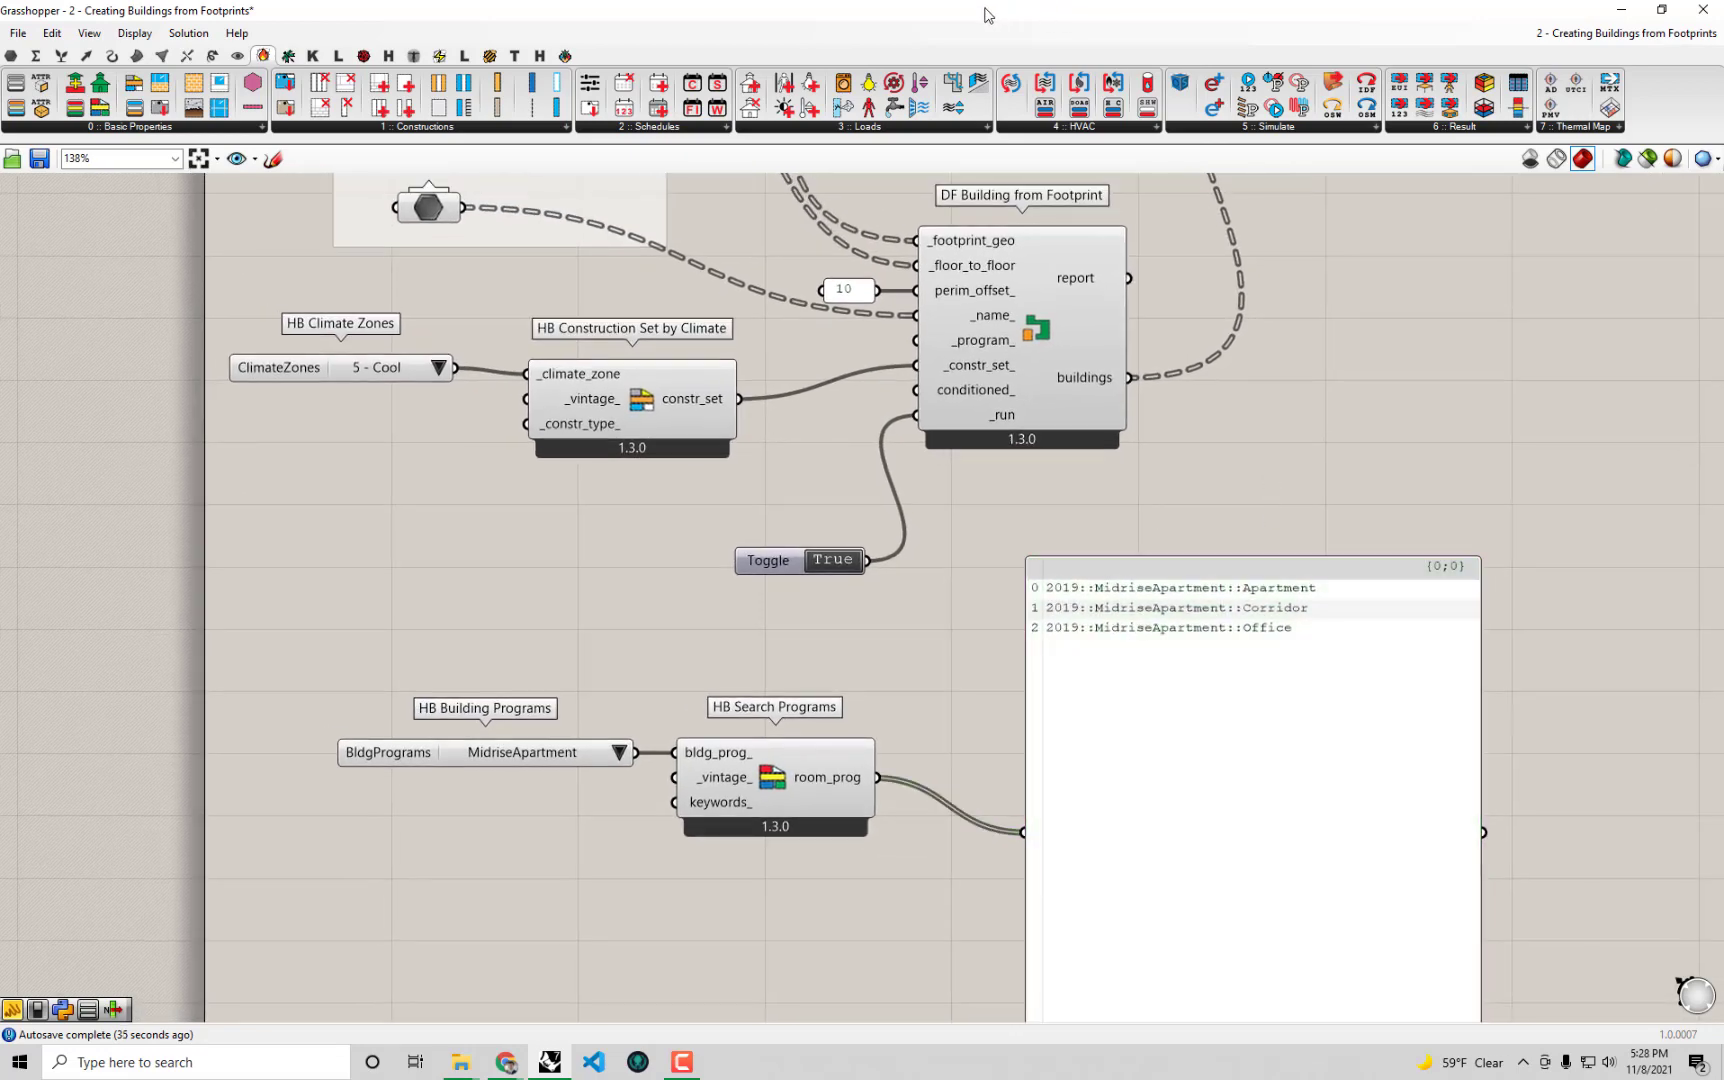
Place Grasshopper beside the Rhino model and tidy the output panel and HB Search Programs.
drag(987, 15, 1722, 400)
scroll(1247, 366, down, 2)
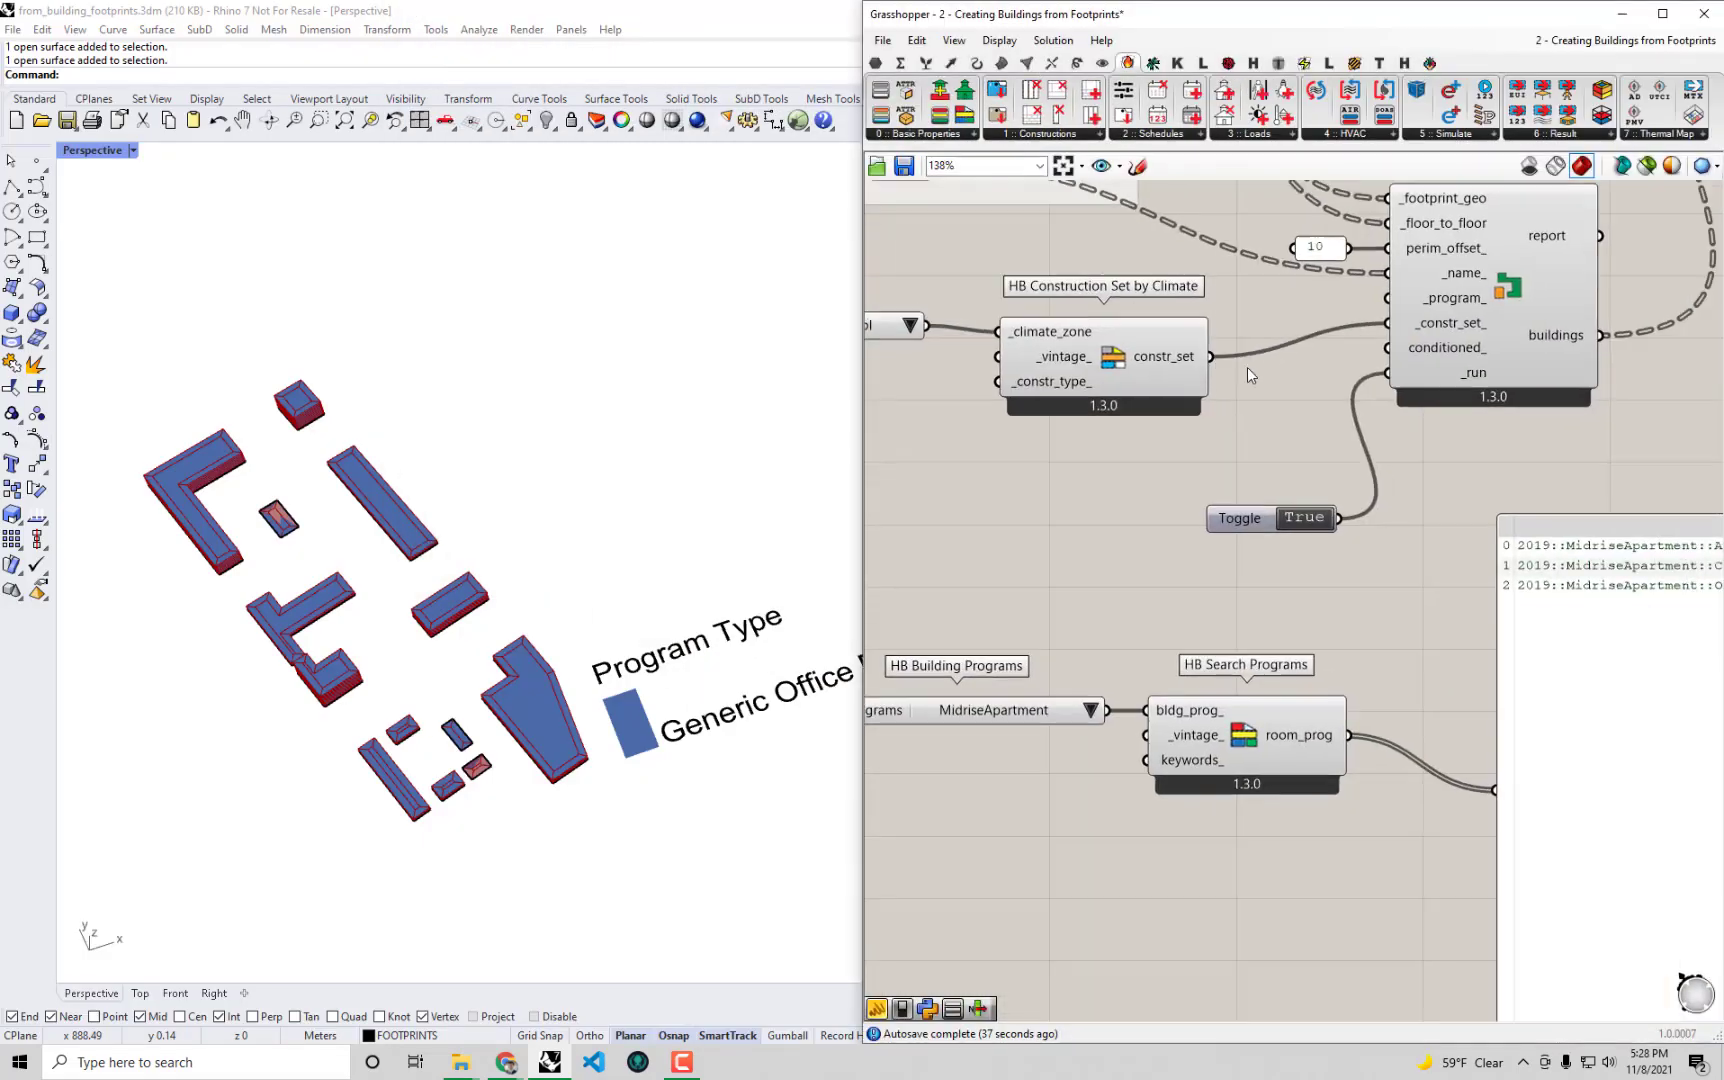
drag(1662, 636, 1592, 629)
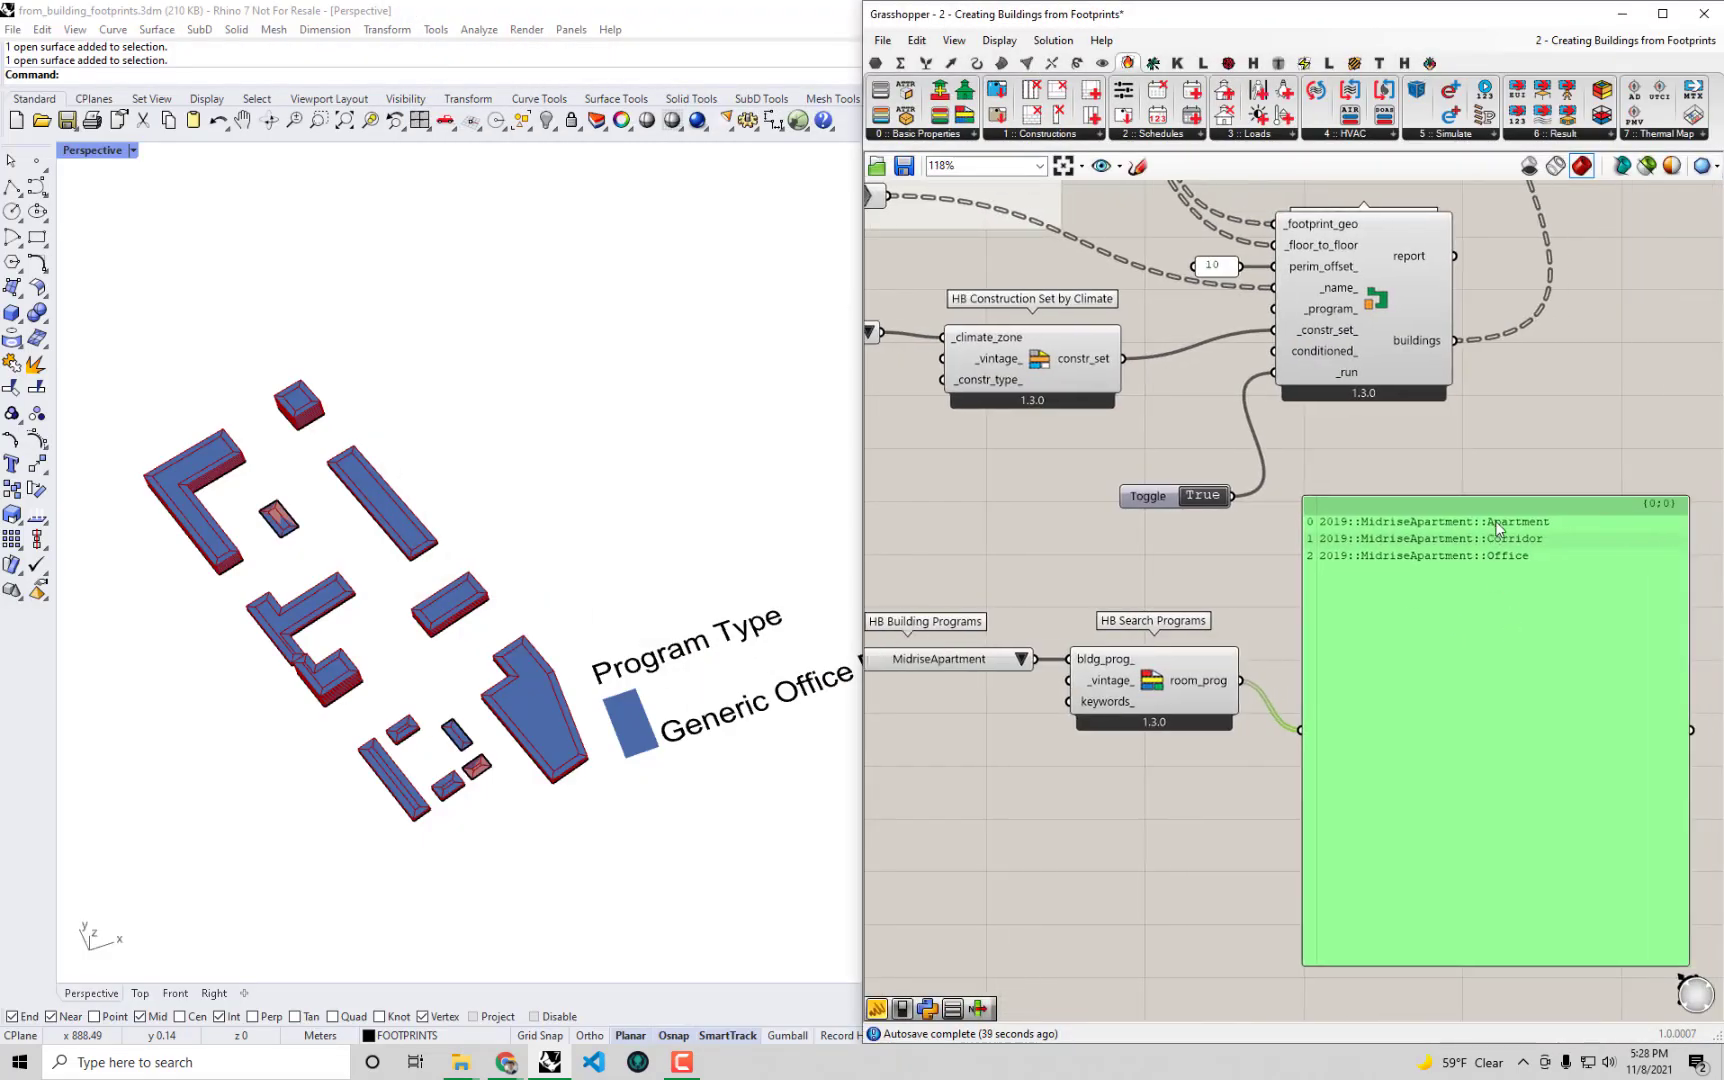
right_drag(610, 612, 485, 660)
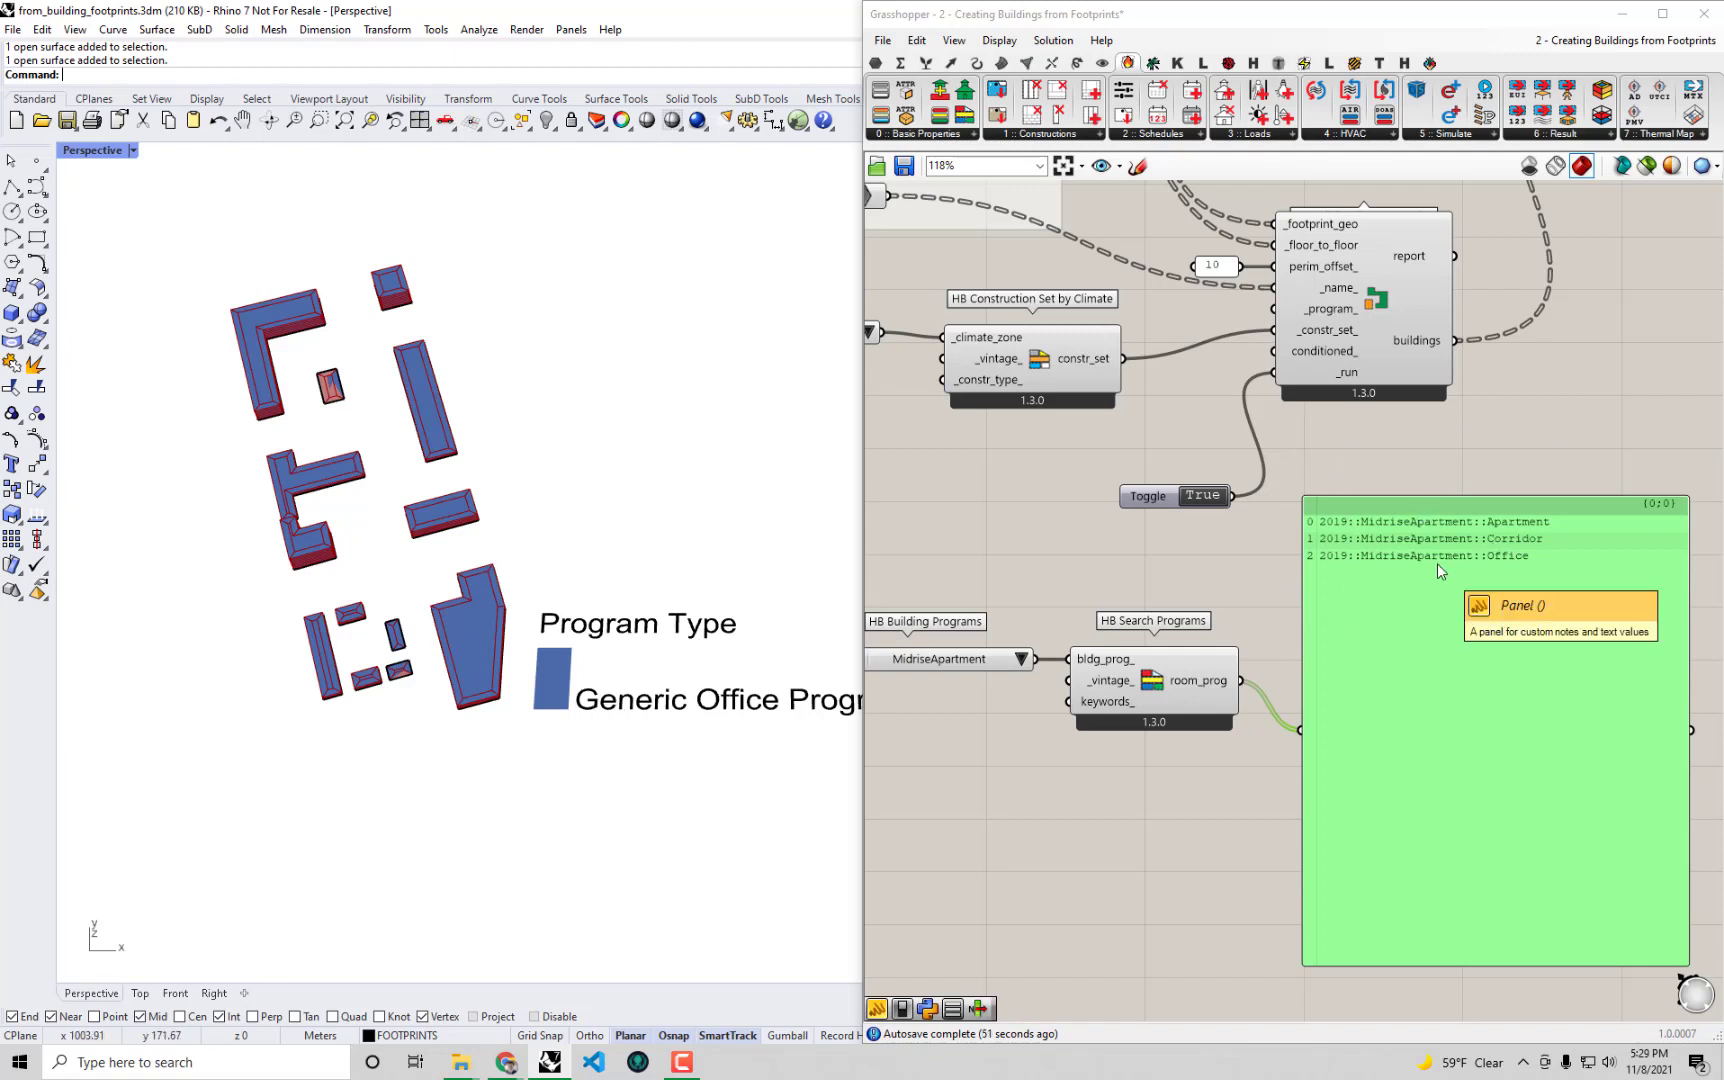
click(1145, 563)
drag(1156, 680, 1157, 733)
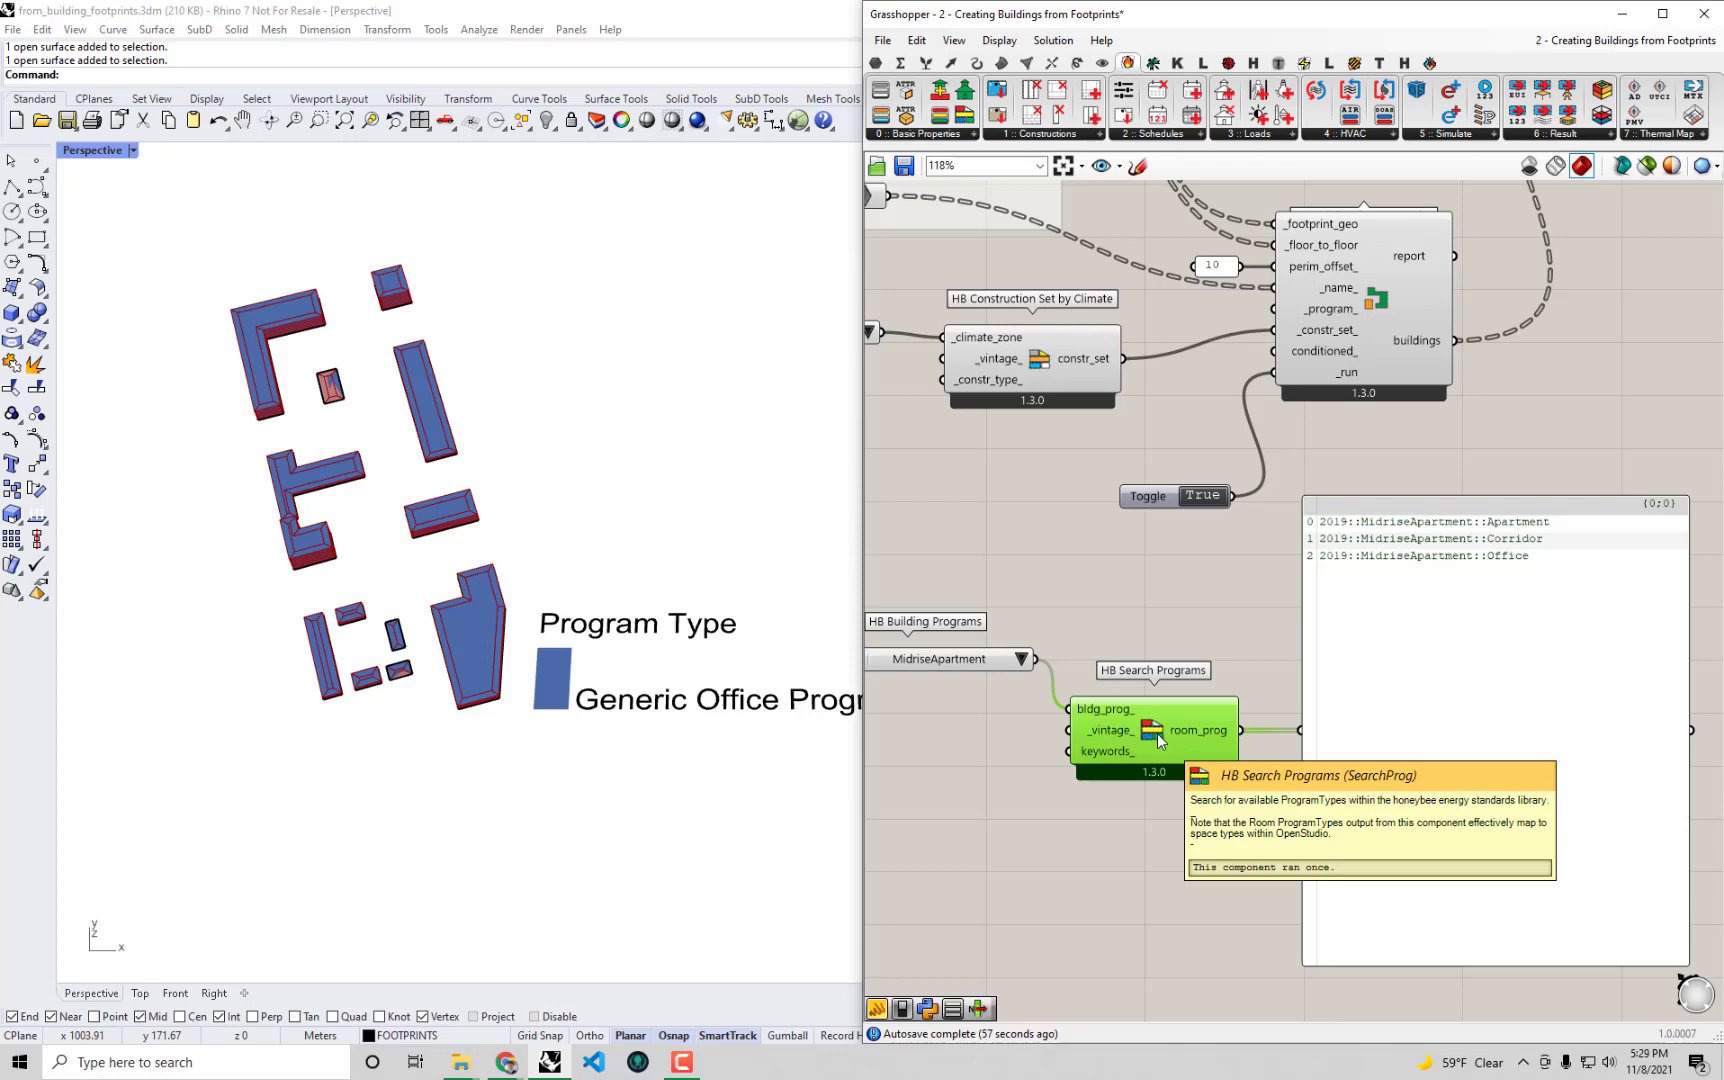
Connect the building program list to the _program_ input of DF Building from Footprint.
right_drag(1121, 565, 1162, 605)
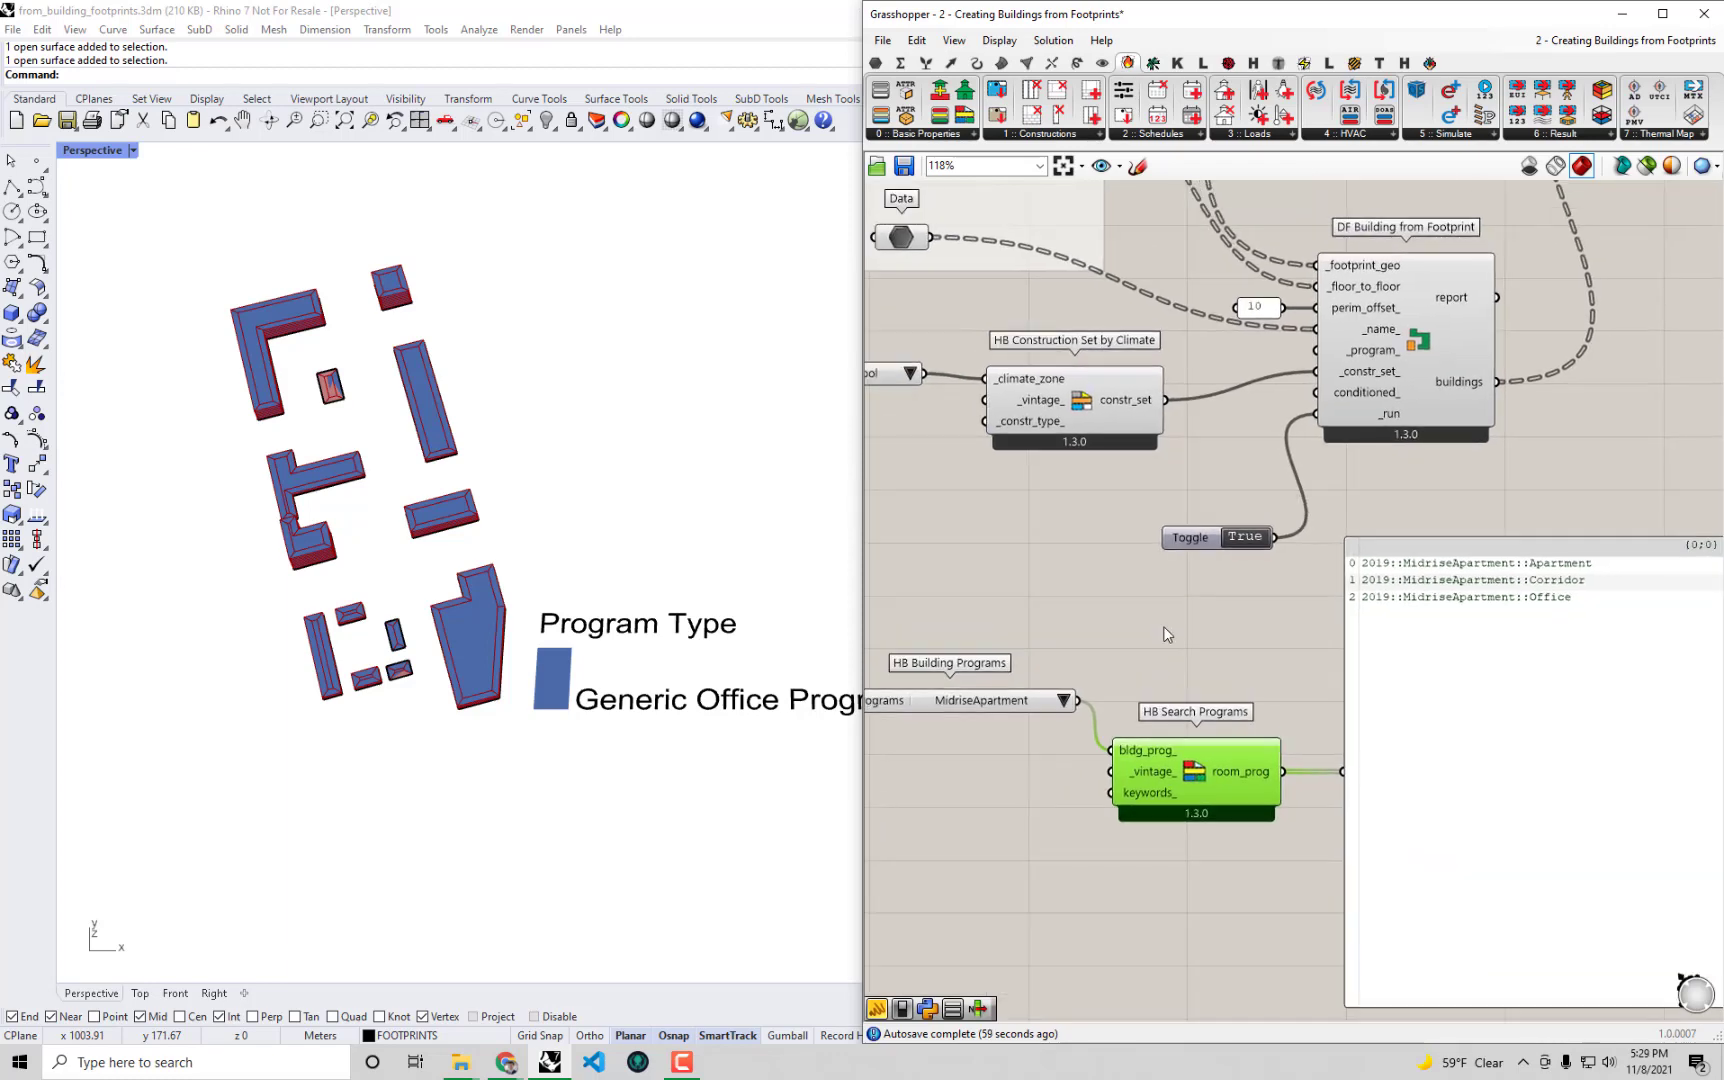
click(1216, 635)
right_drag(1115, 675, 1152, 677)
click(1058, 703)
drag(1058, 703, 1070, 639)
click(1308, 775)
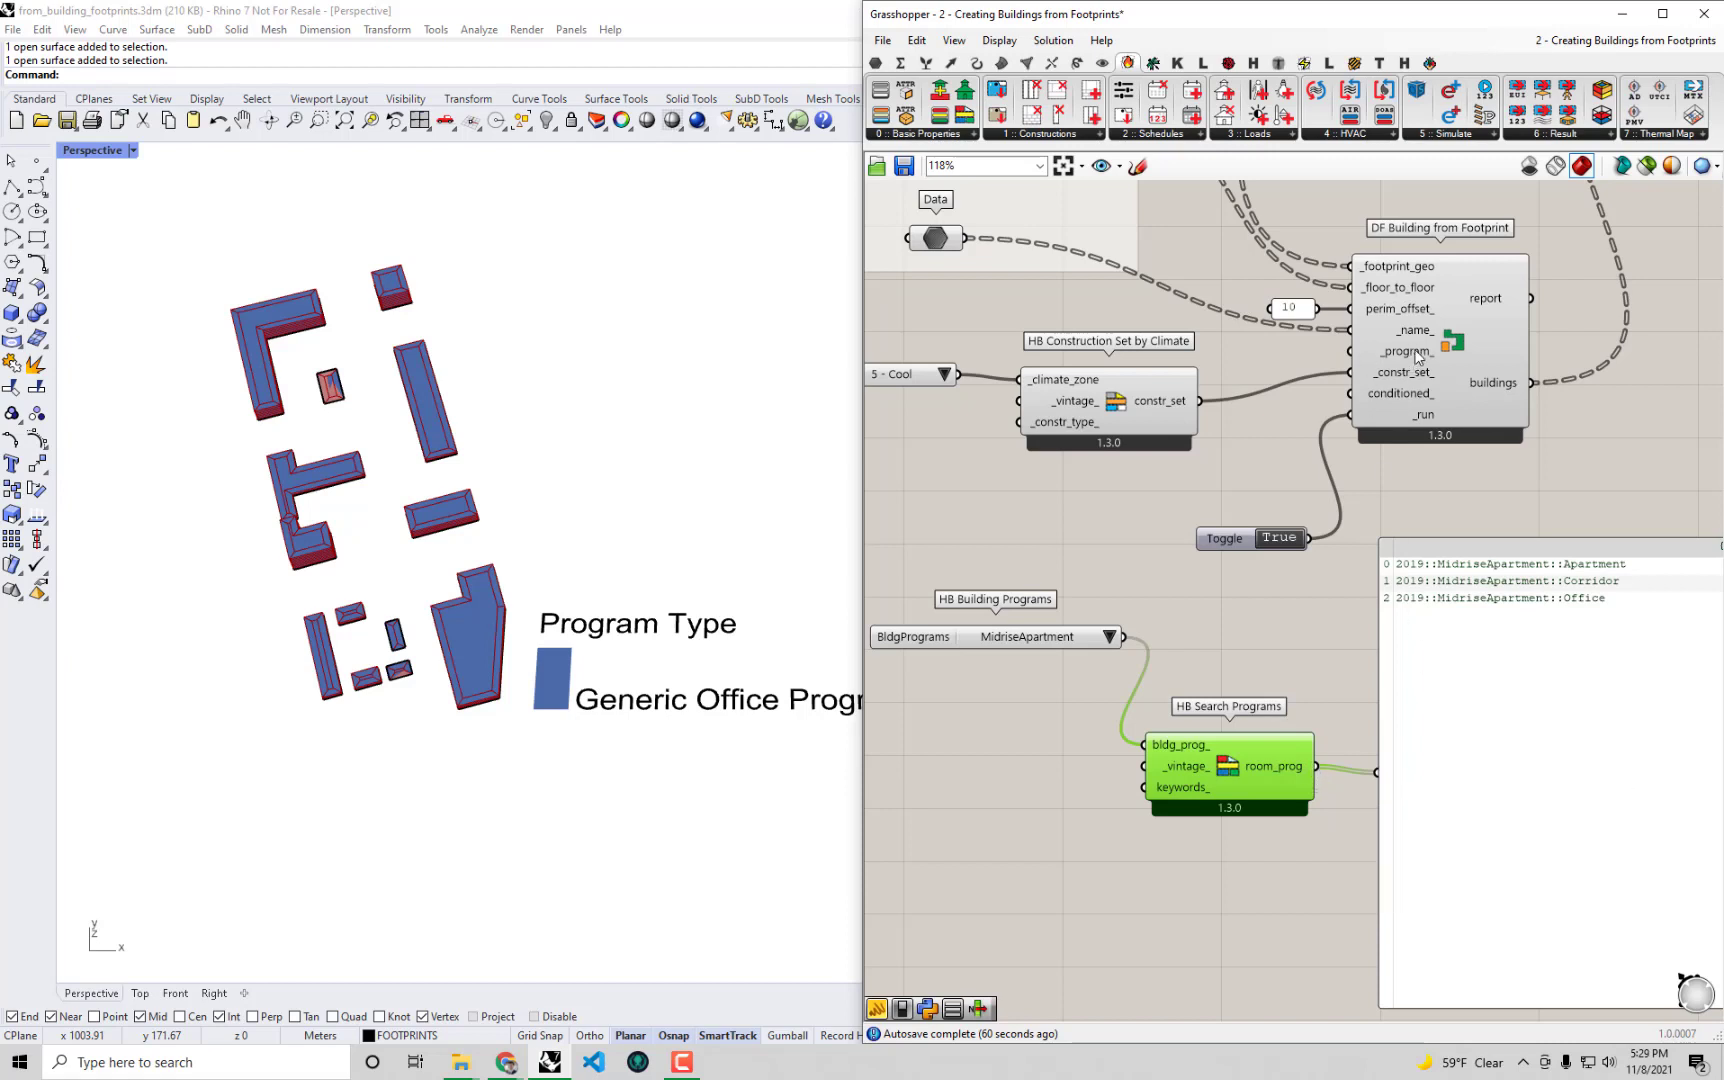
mouse_move(1418, 357)
drag(1123, 636, 1352, 366)
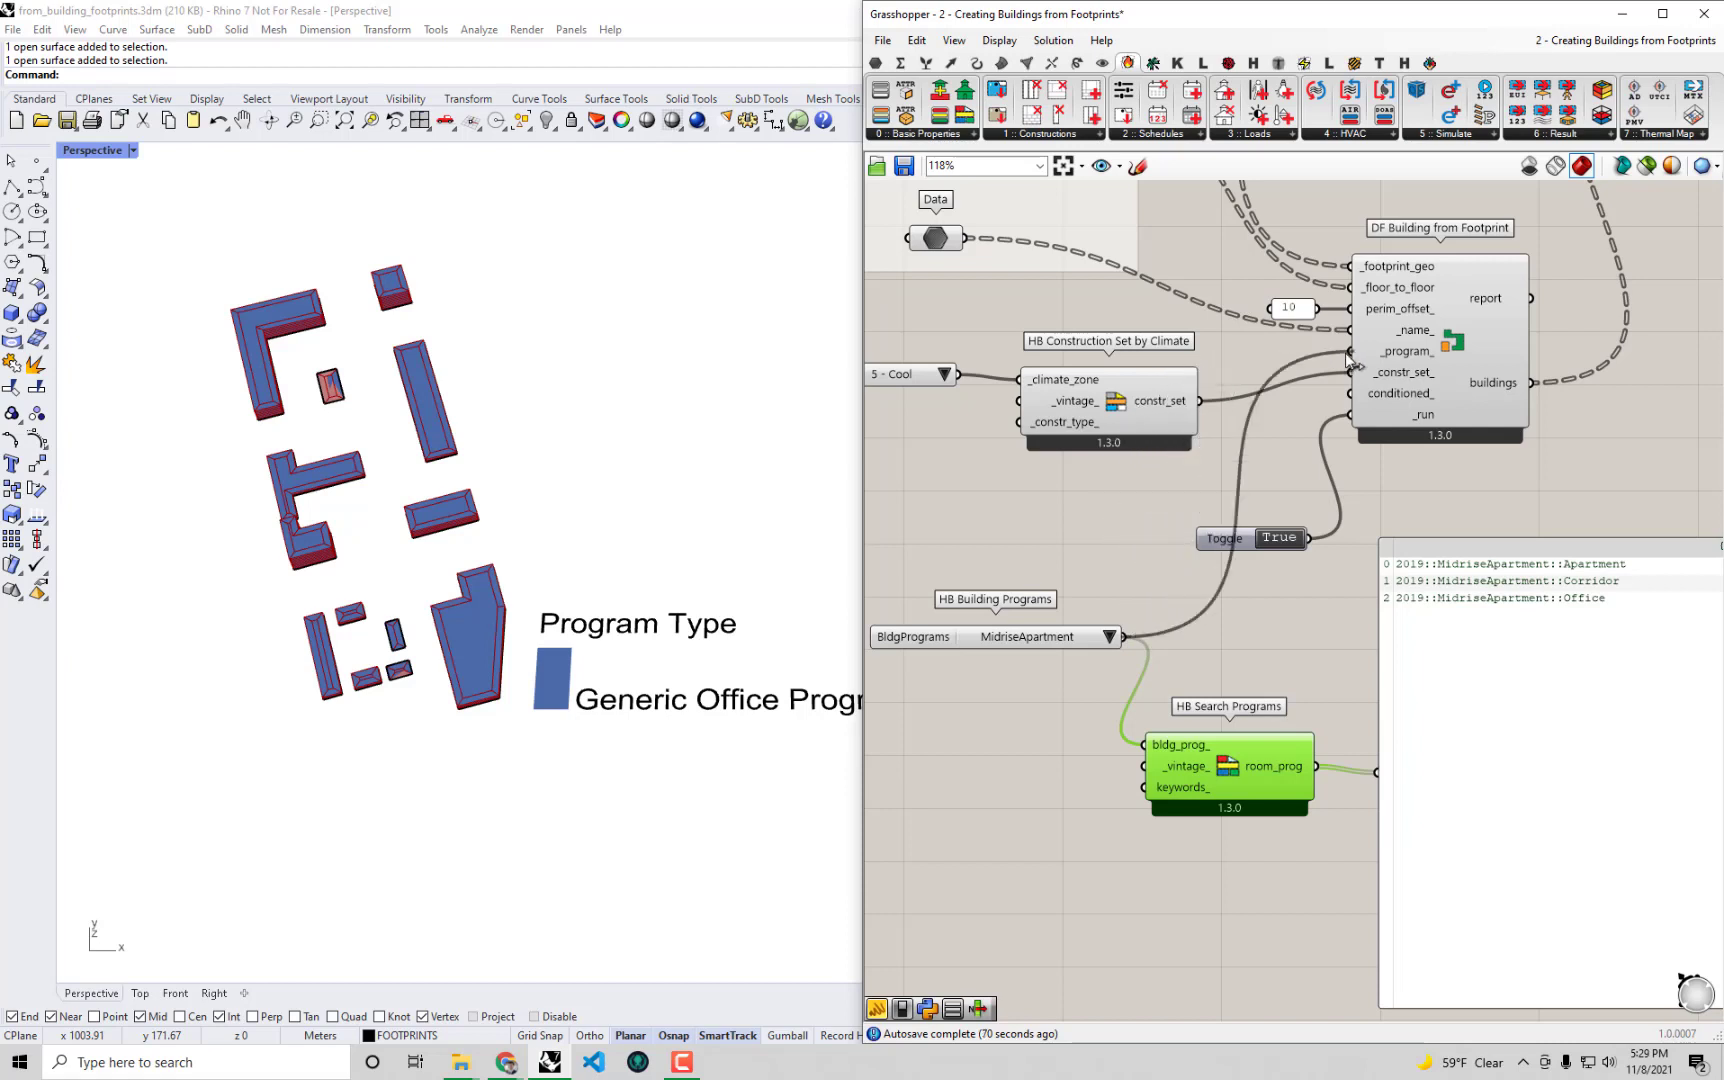
mouse_move(1352, 364)
ctrl+shift+mouse_down()
mouse_move(1318, 375)
mouse_move(1348, 352)
ctrl+shift+mouse_up()
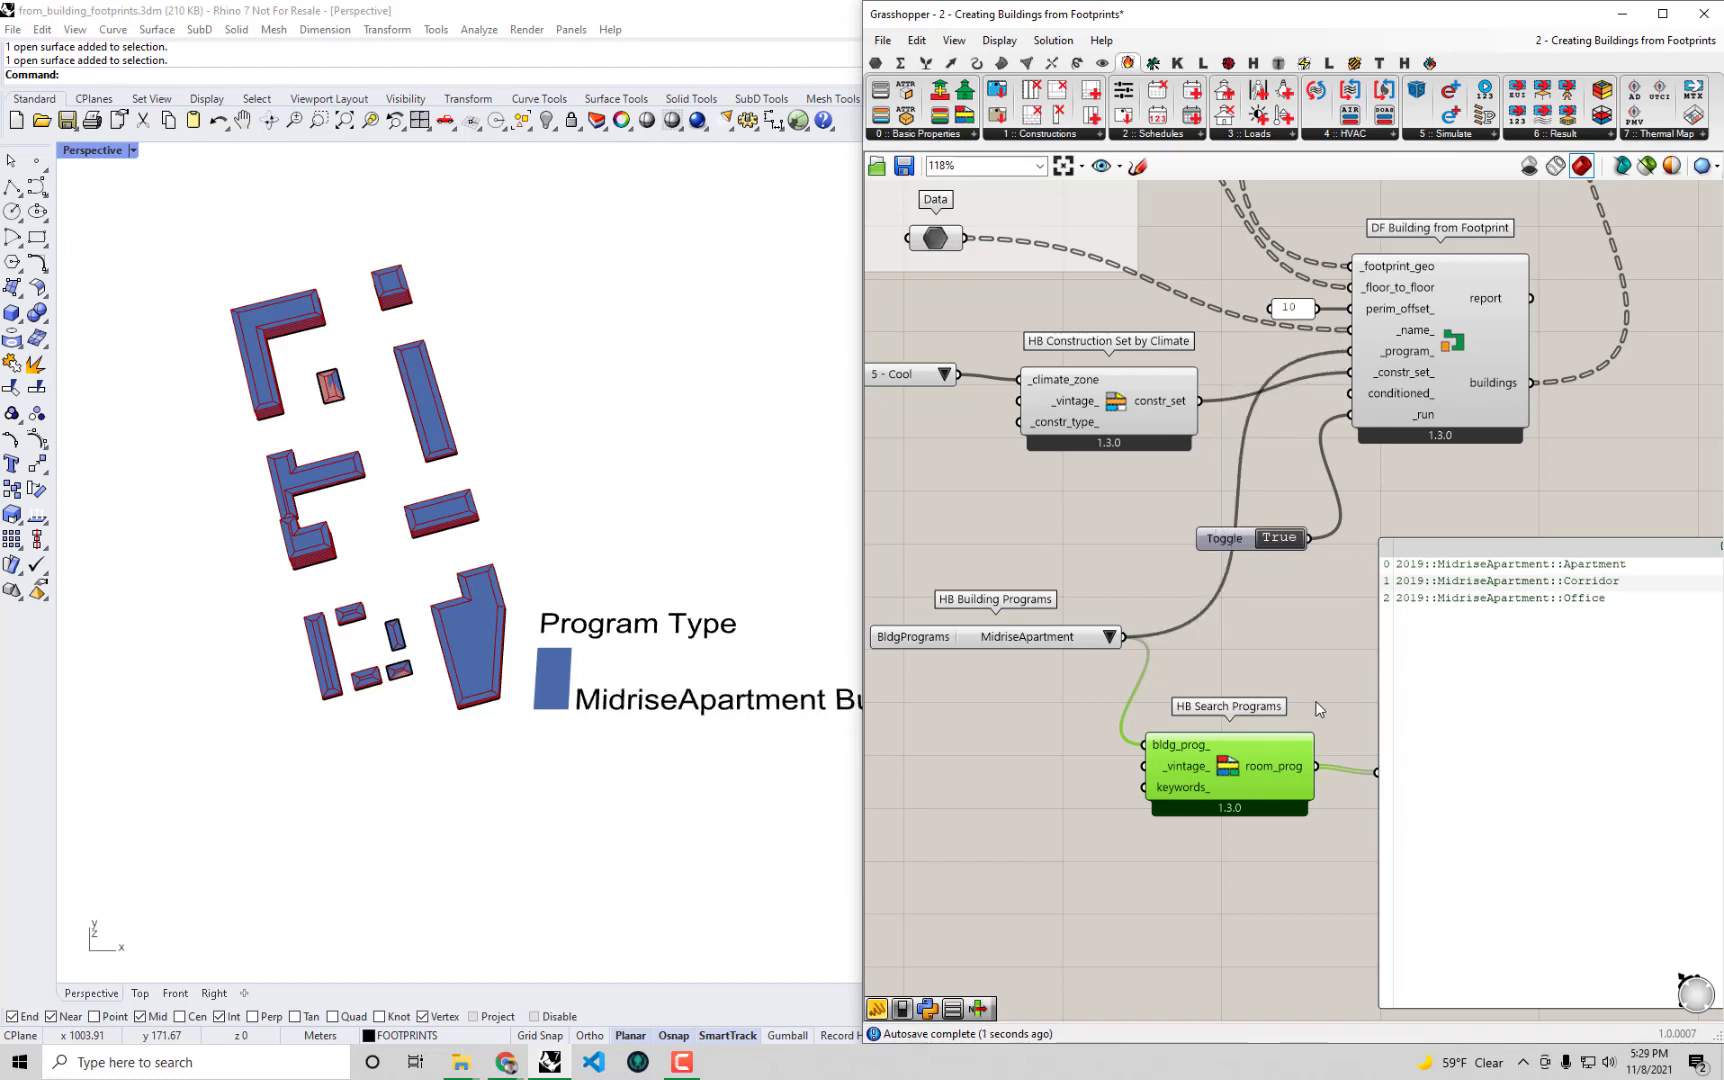
Recentre the Rhino view on the legend and shrink the room-program panel beside HB Search Programs.
shift+right_drag(708, 690, 526, 708)
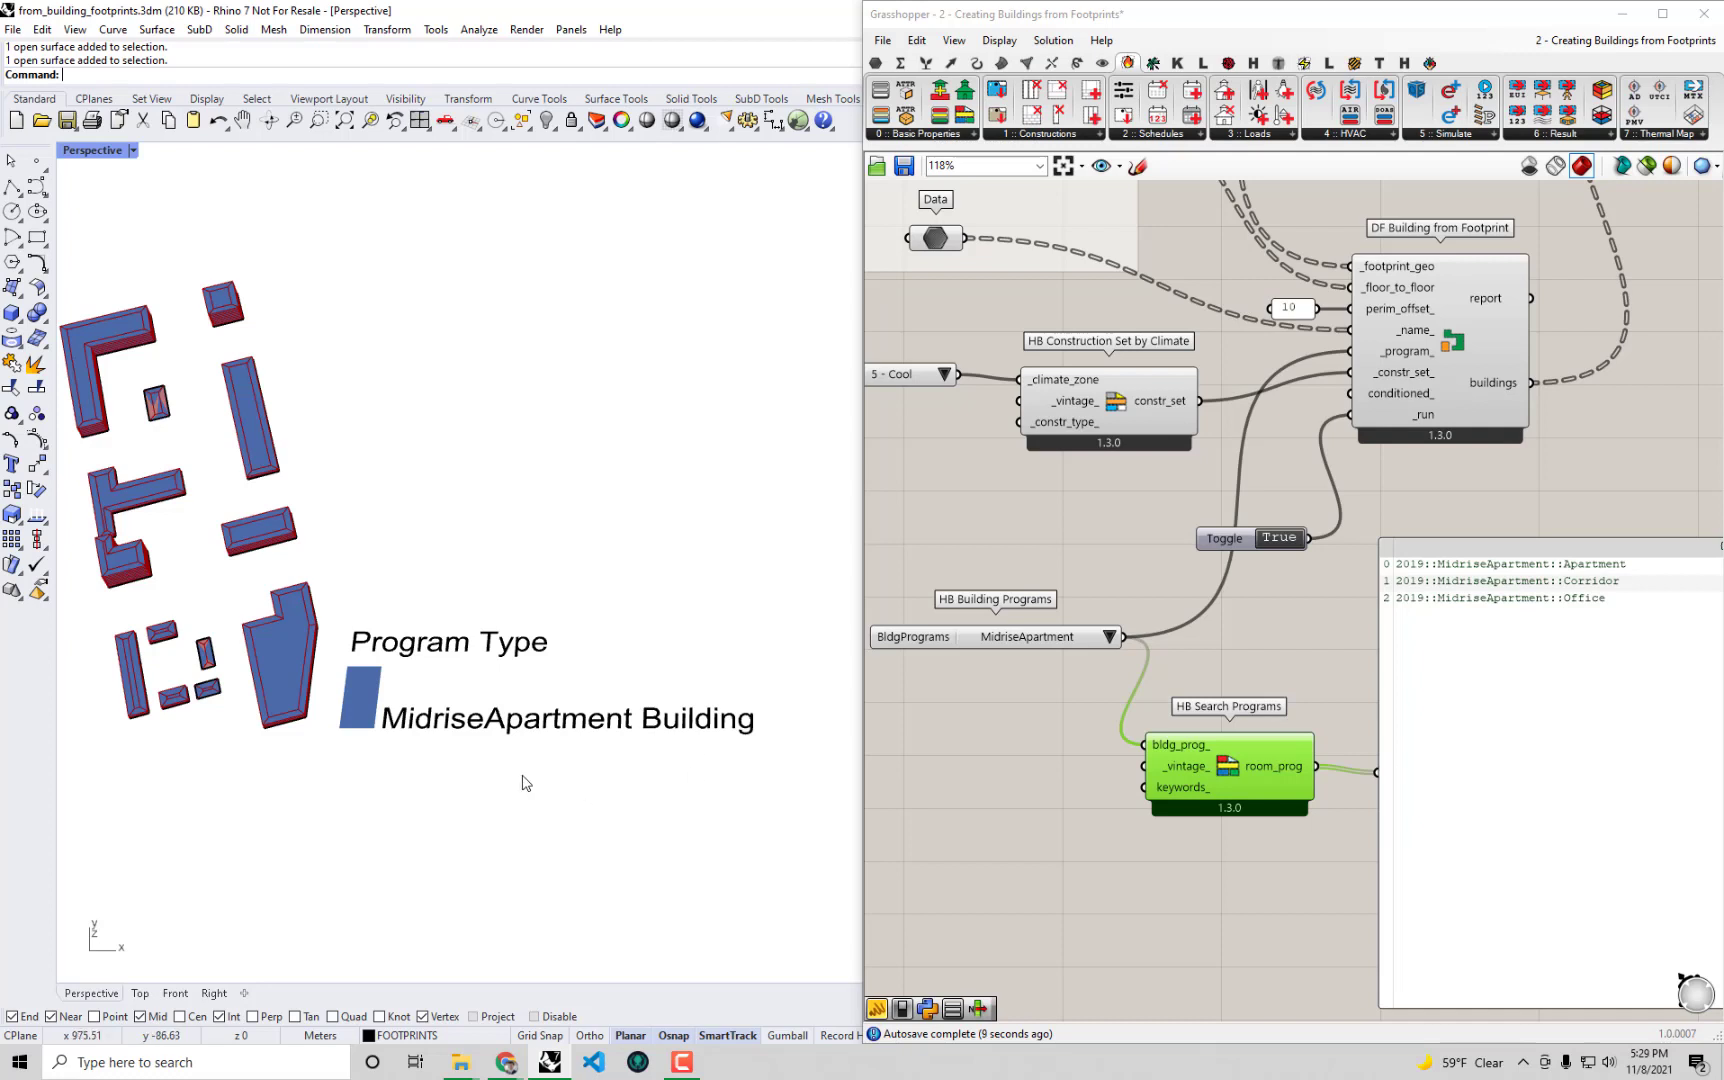
shift+right_drag(531, 770, 605, 777)
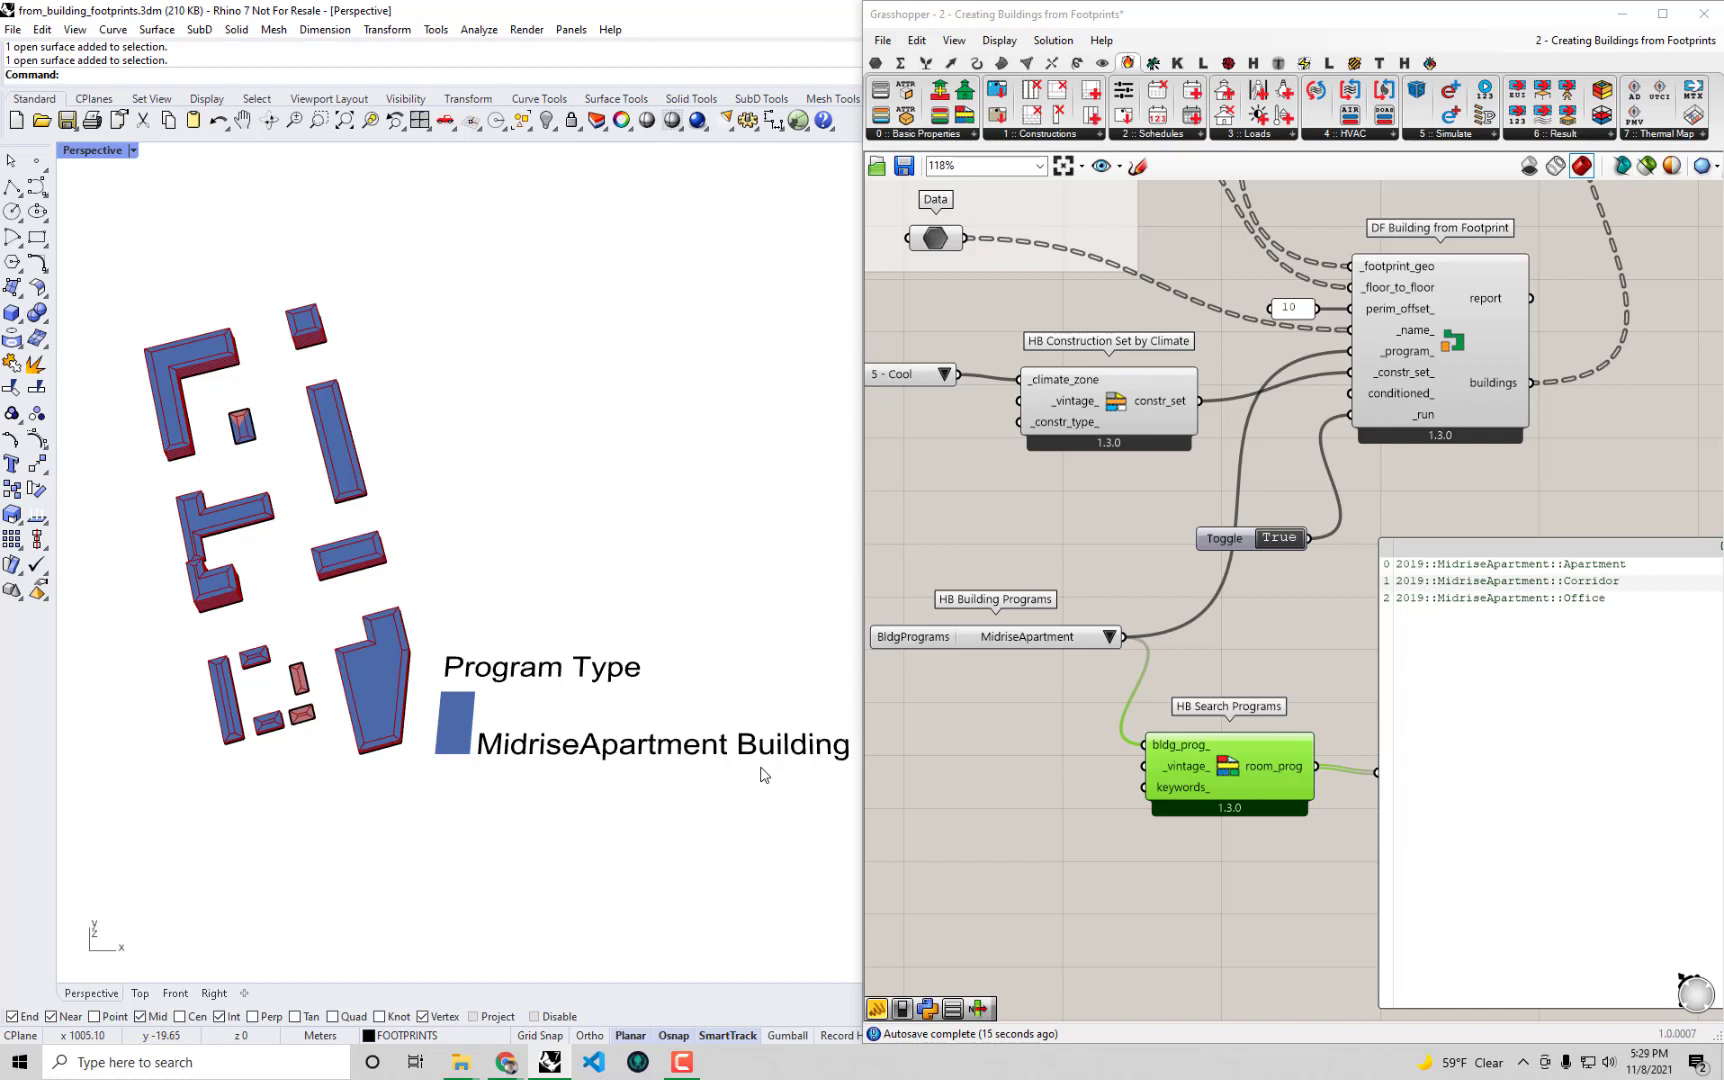
right_drag(1496, 519, 1412, 531)
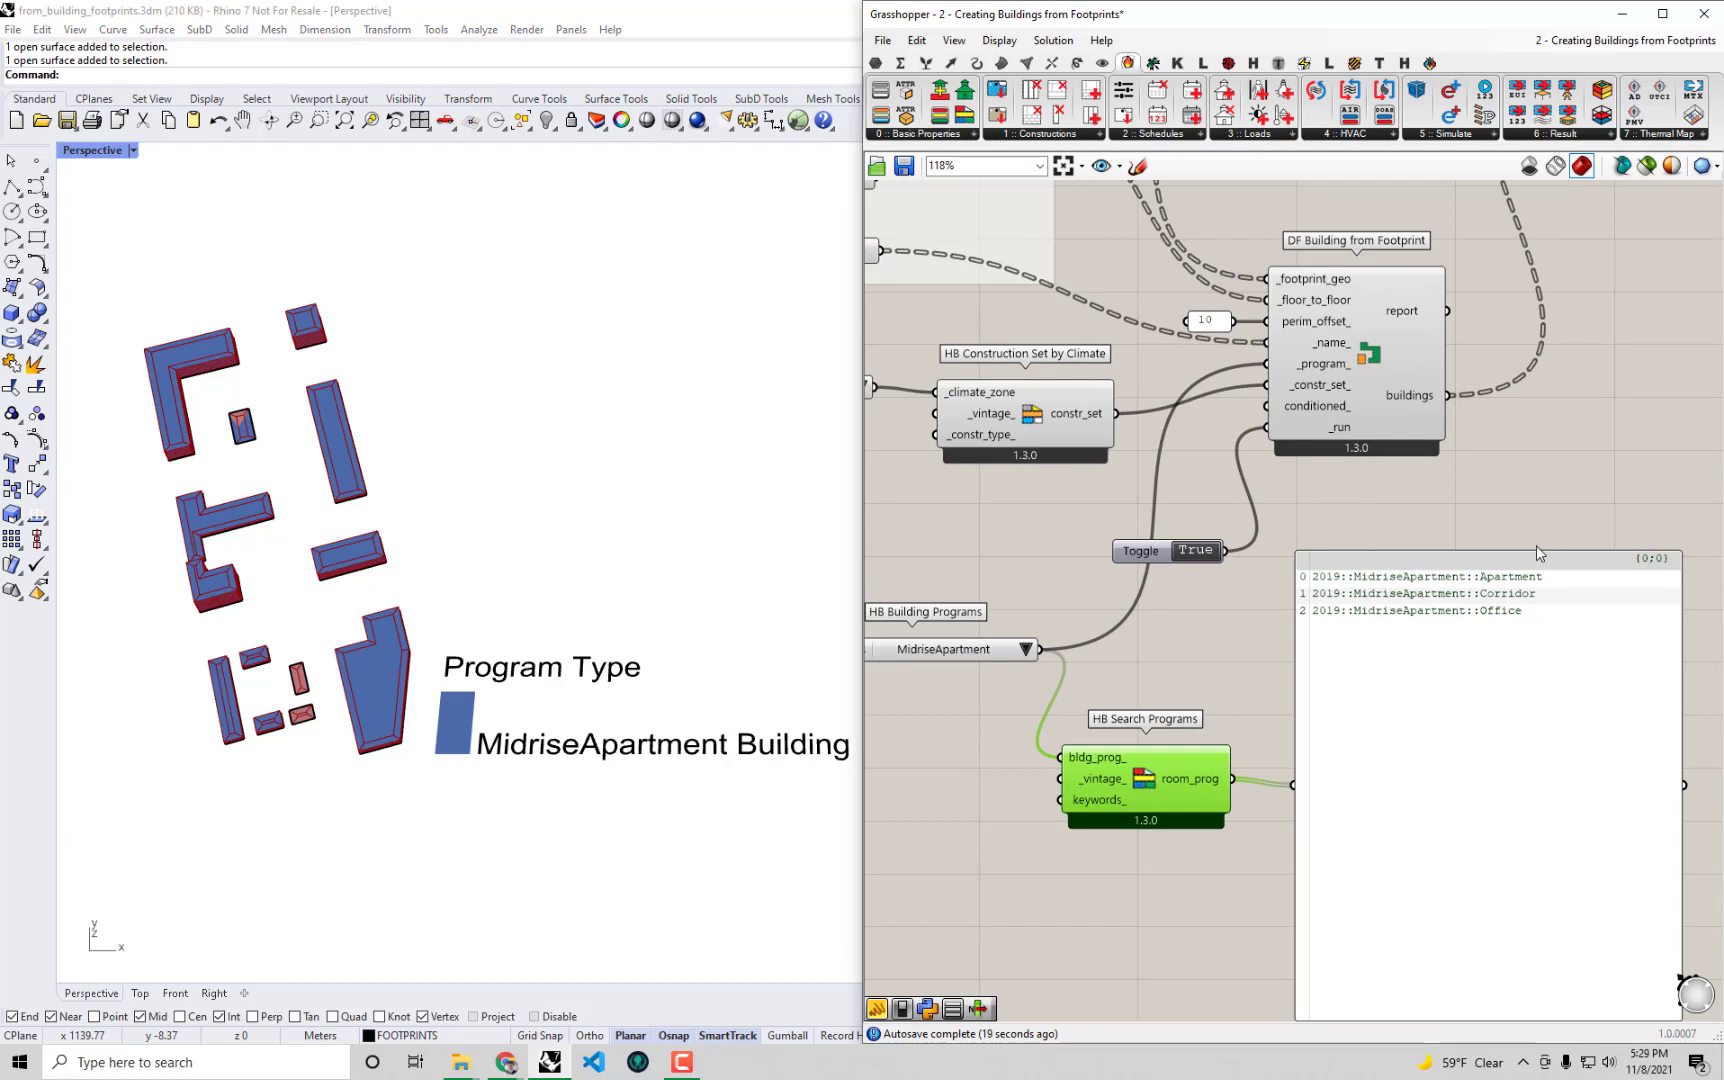
drag(1537, 553, 1530, 636)
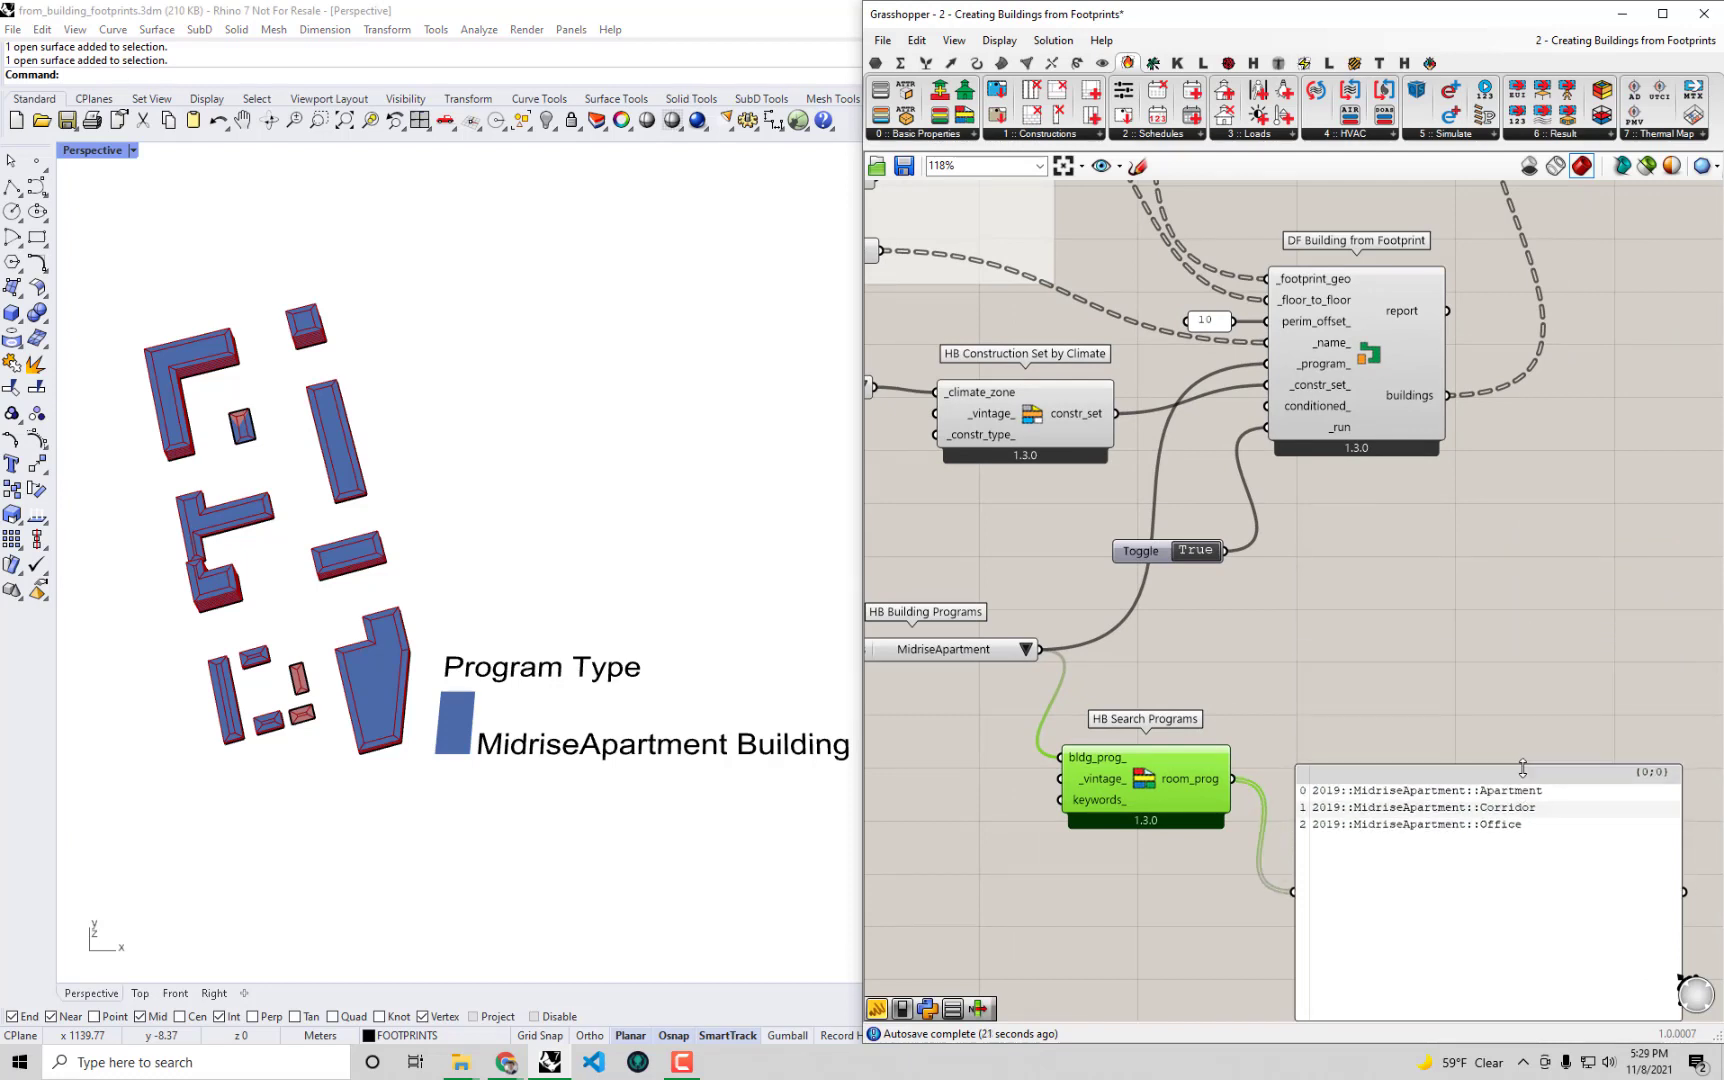
drag(1608, 963, 1653, 838)
drag(1578, 783, 1557, 790)
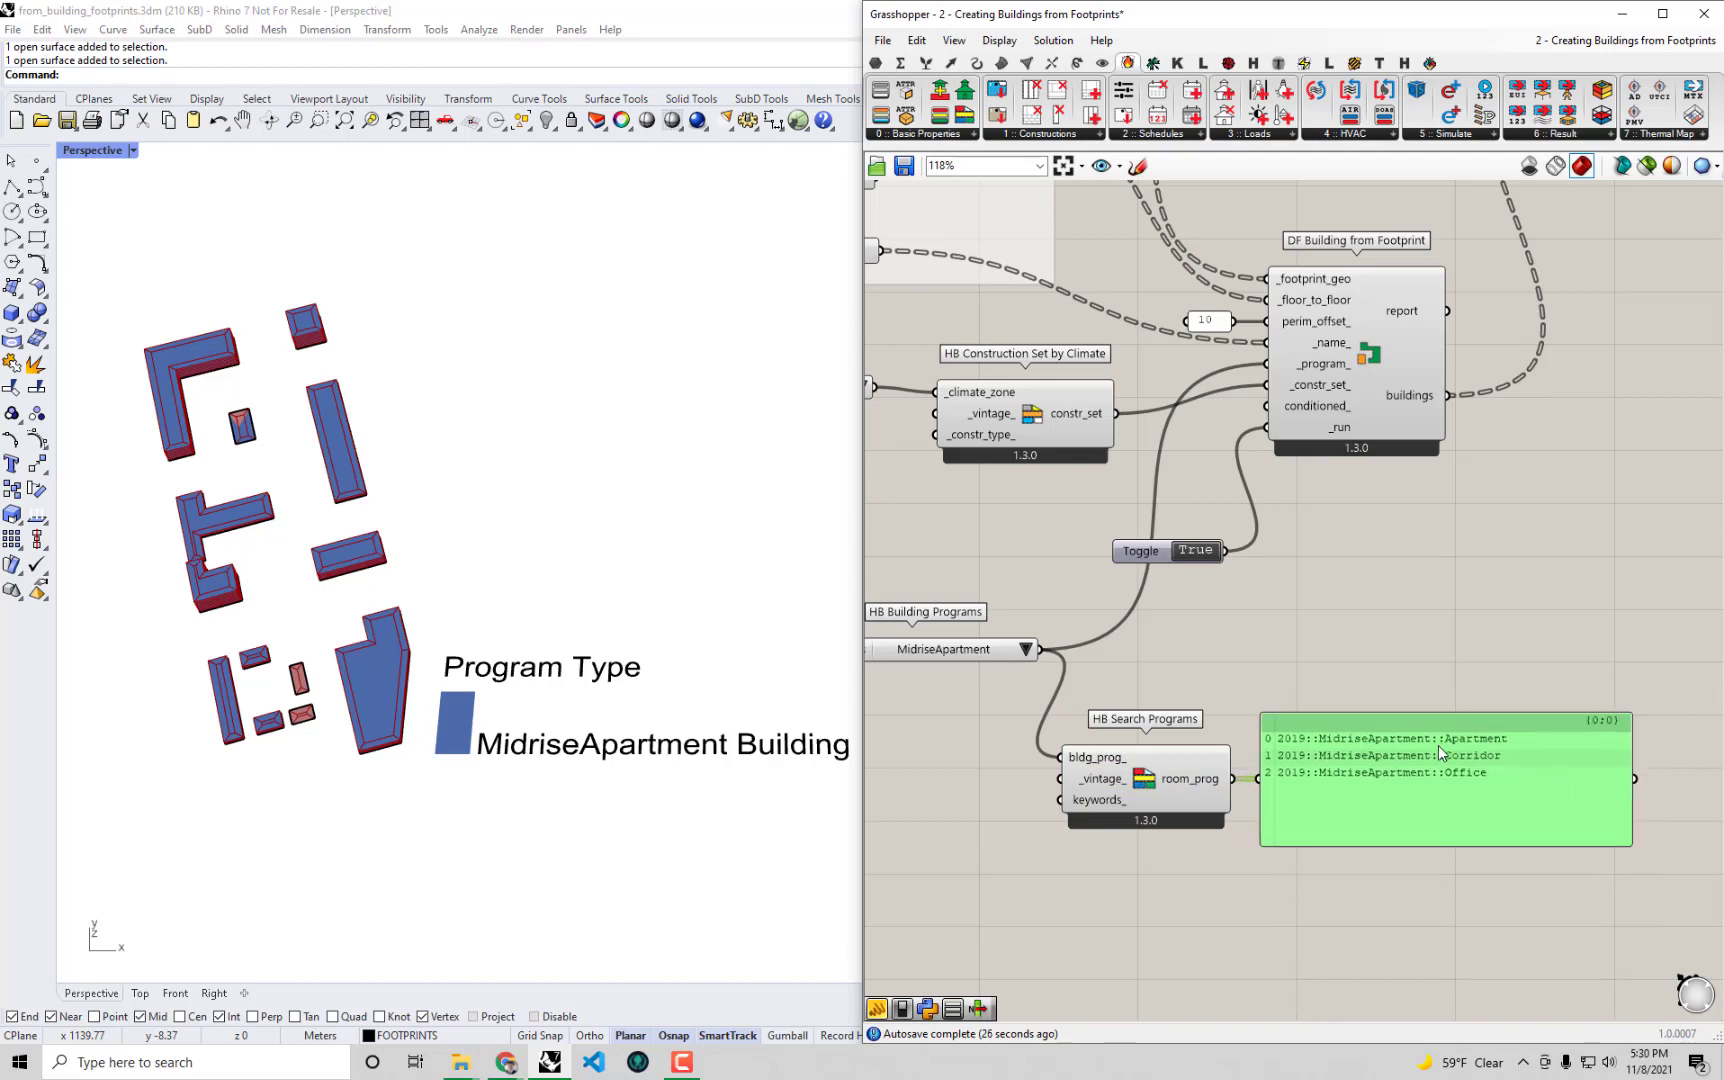
click(1487, 688)
scroll(1484, 665, up, 2)
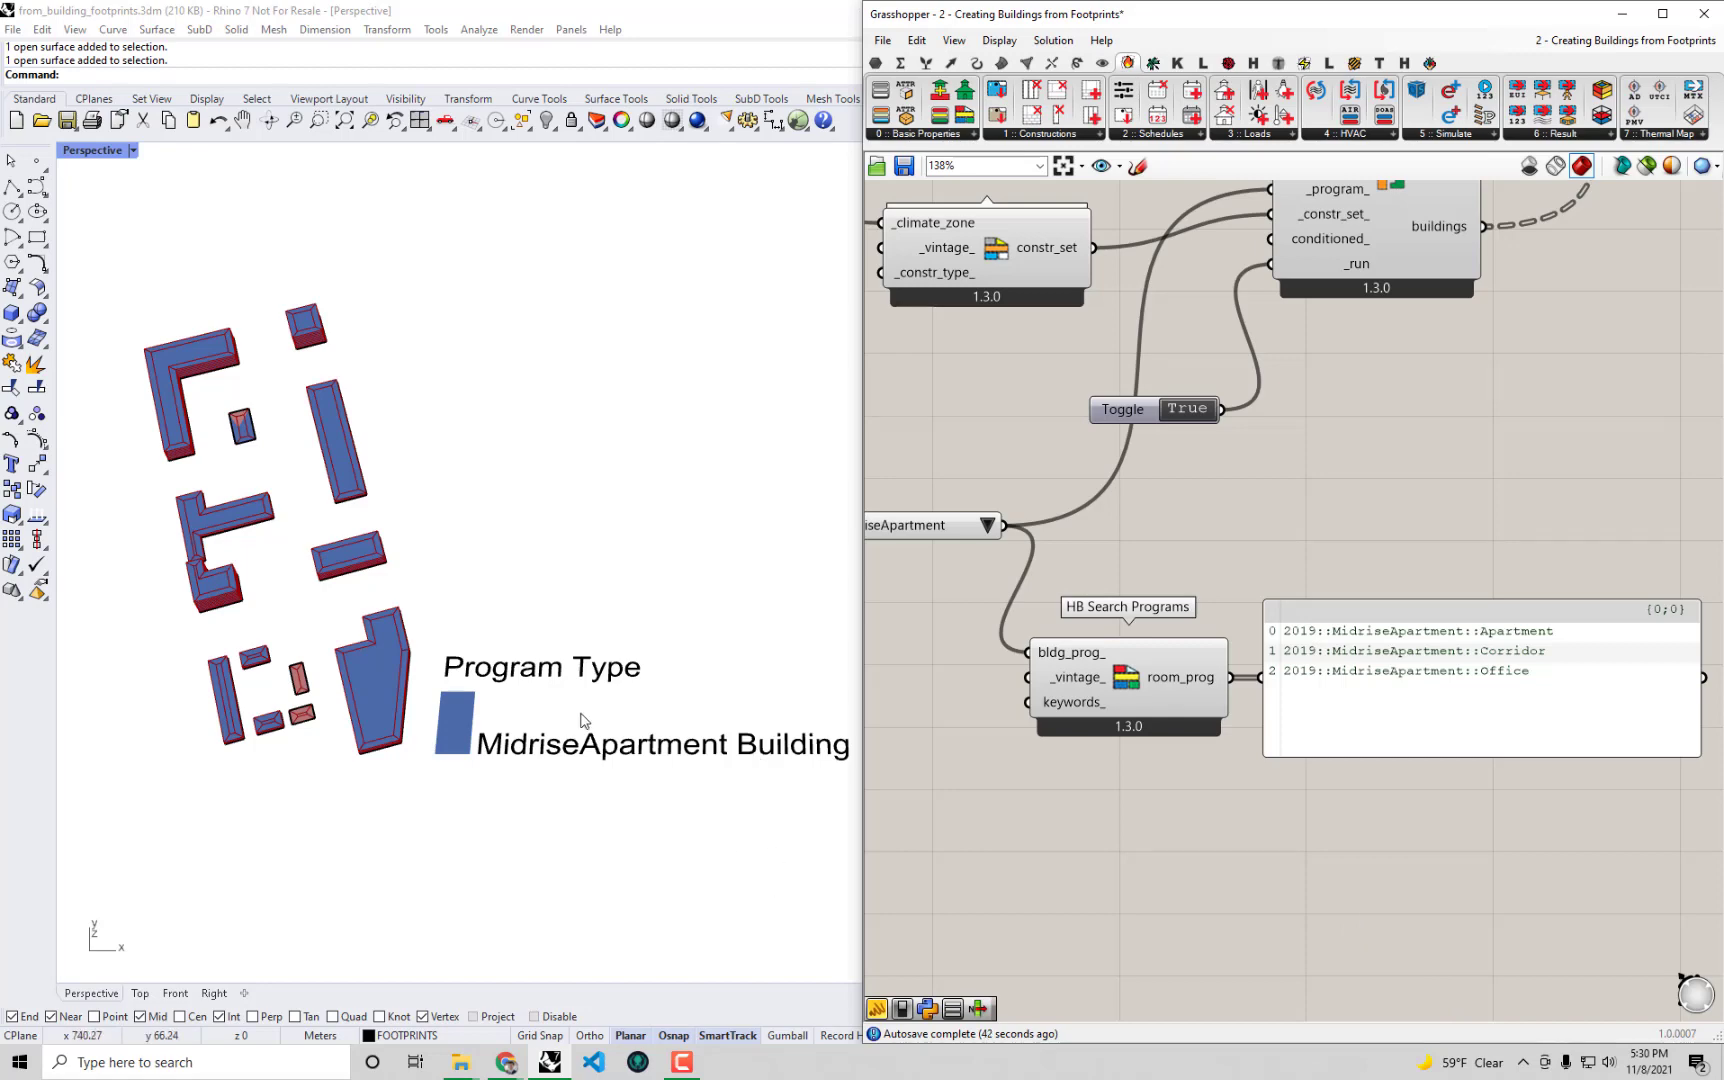
Set the HB Building Programs list to Hospital.
right_drag(1208, 518, 1235, 755)
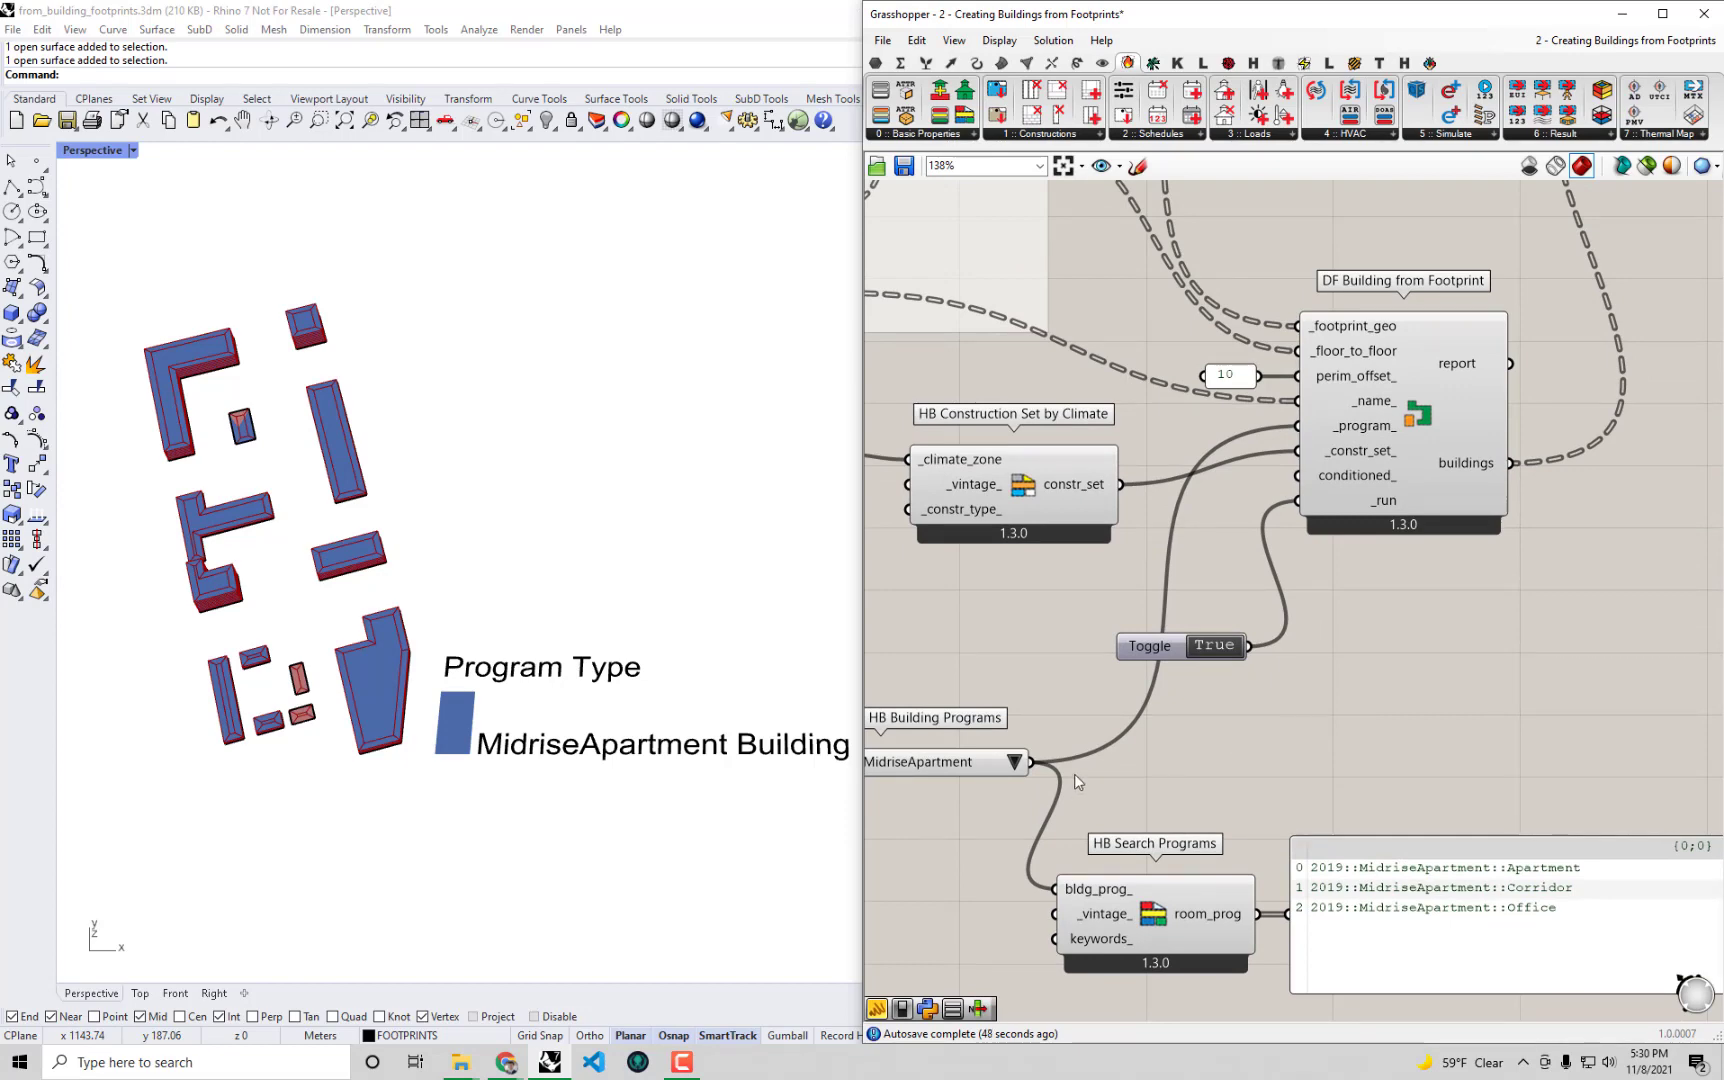
right_drag(1079, 782, 985, 686)
drag(1121, 729, 1121, 708)
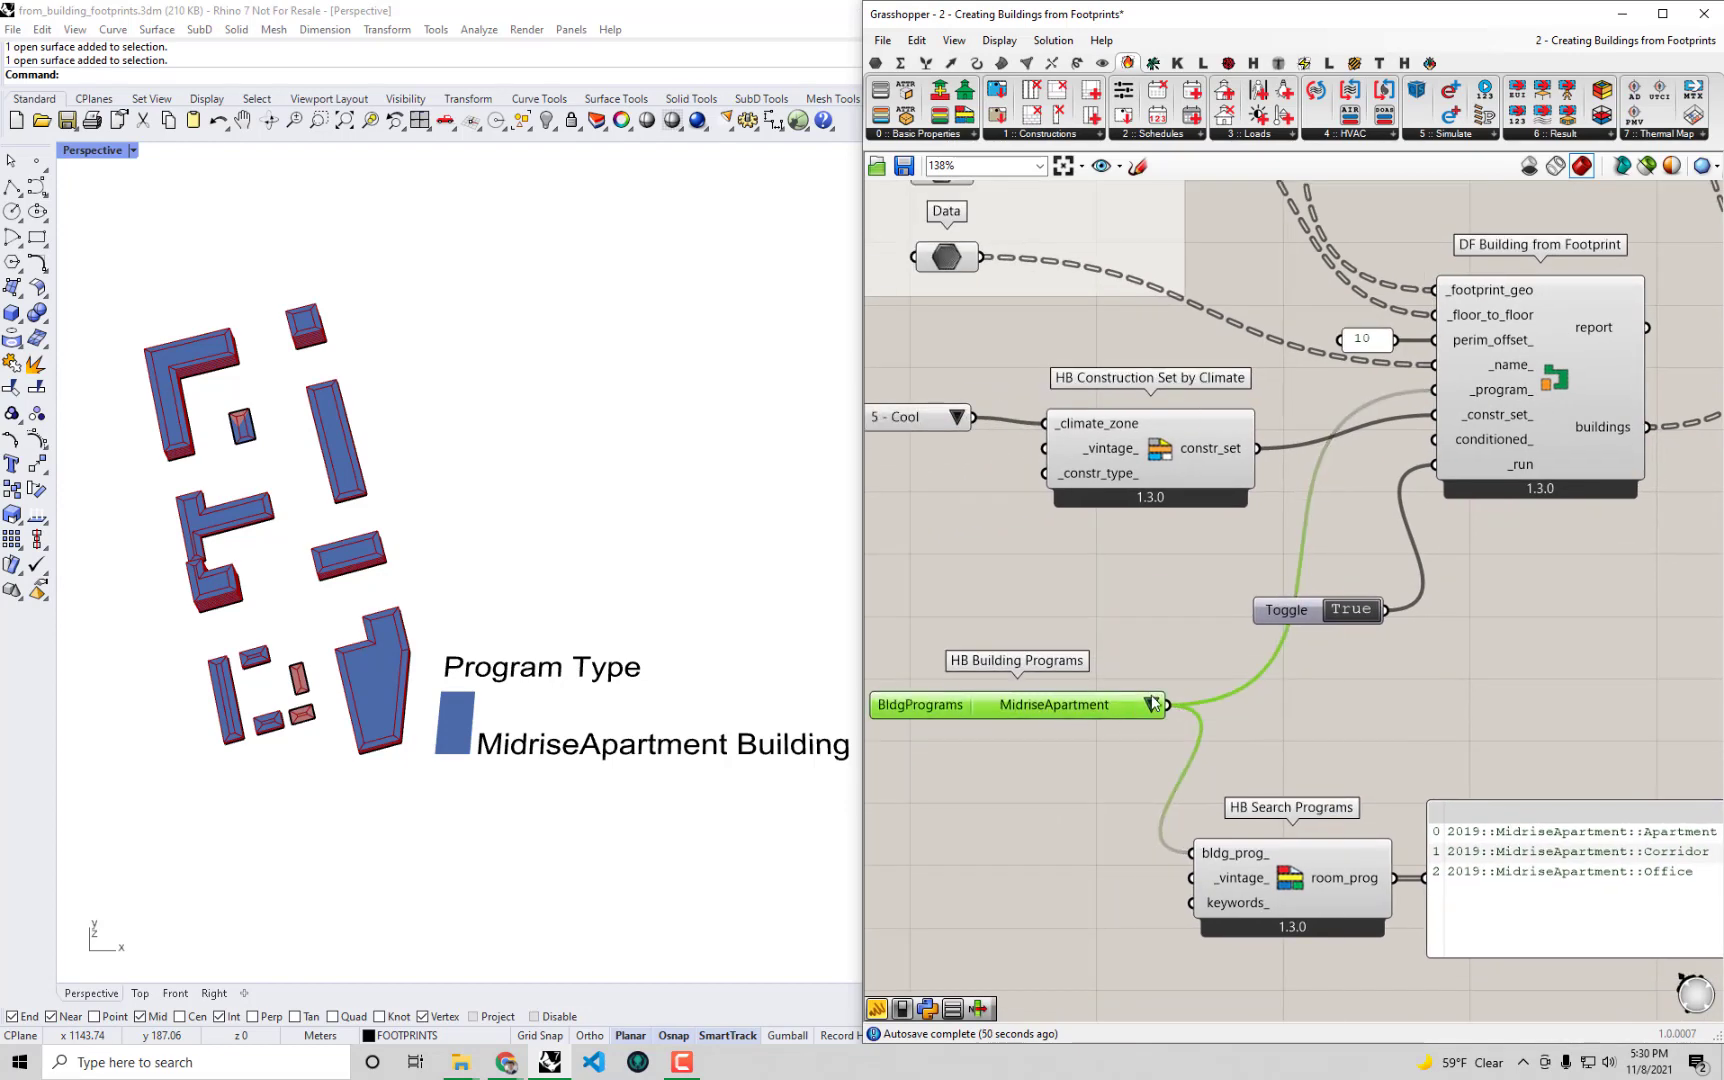
click(1152, 700)
click(1153, 703)
click(1200, 808)
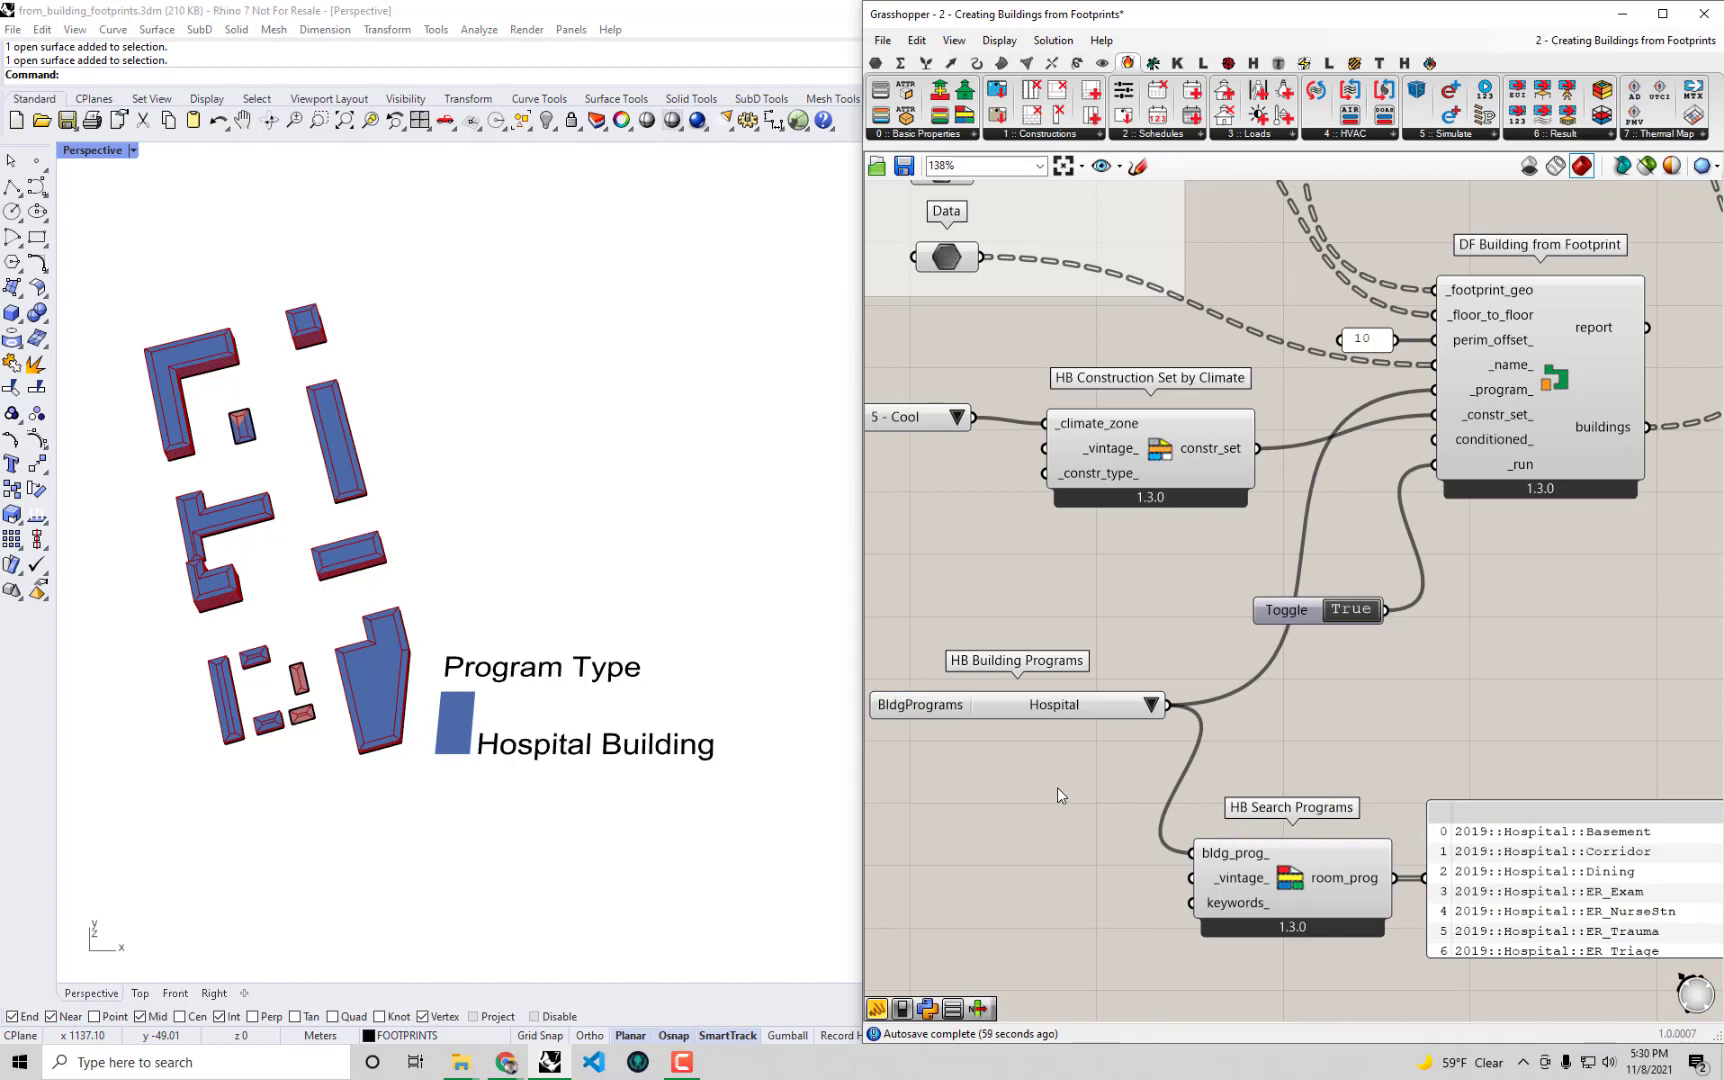
Wire DF Building's buildings output into the panel and enlarge it to show all 13 buildings.
scroll(1313, 725, down, 2)
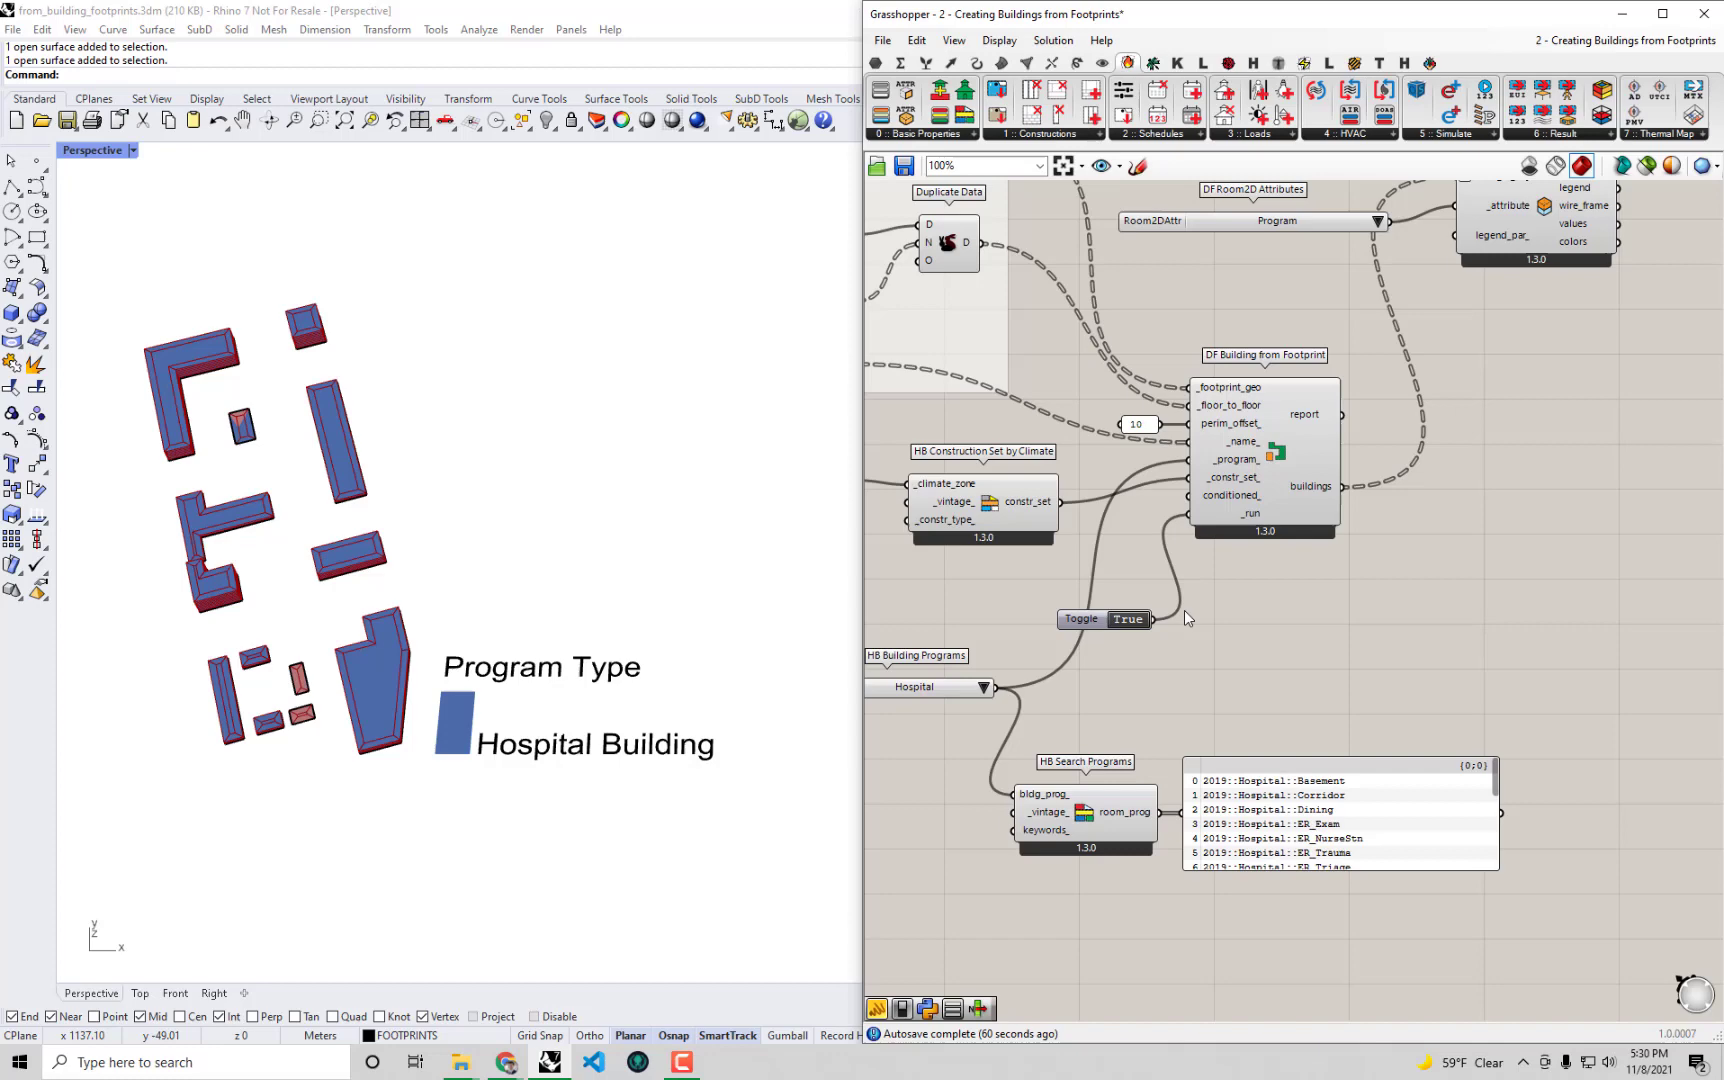
drag(1387, 767, 1484, 688)
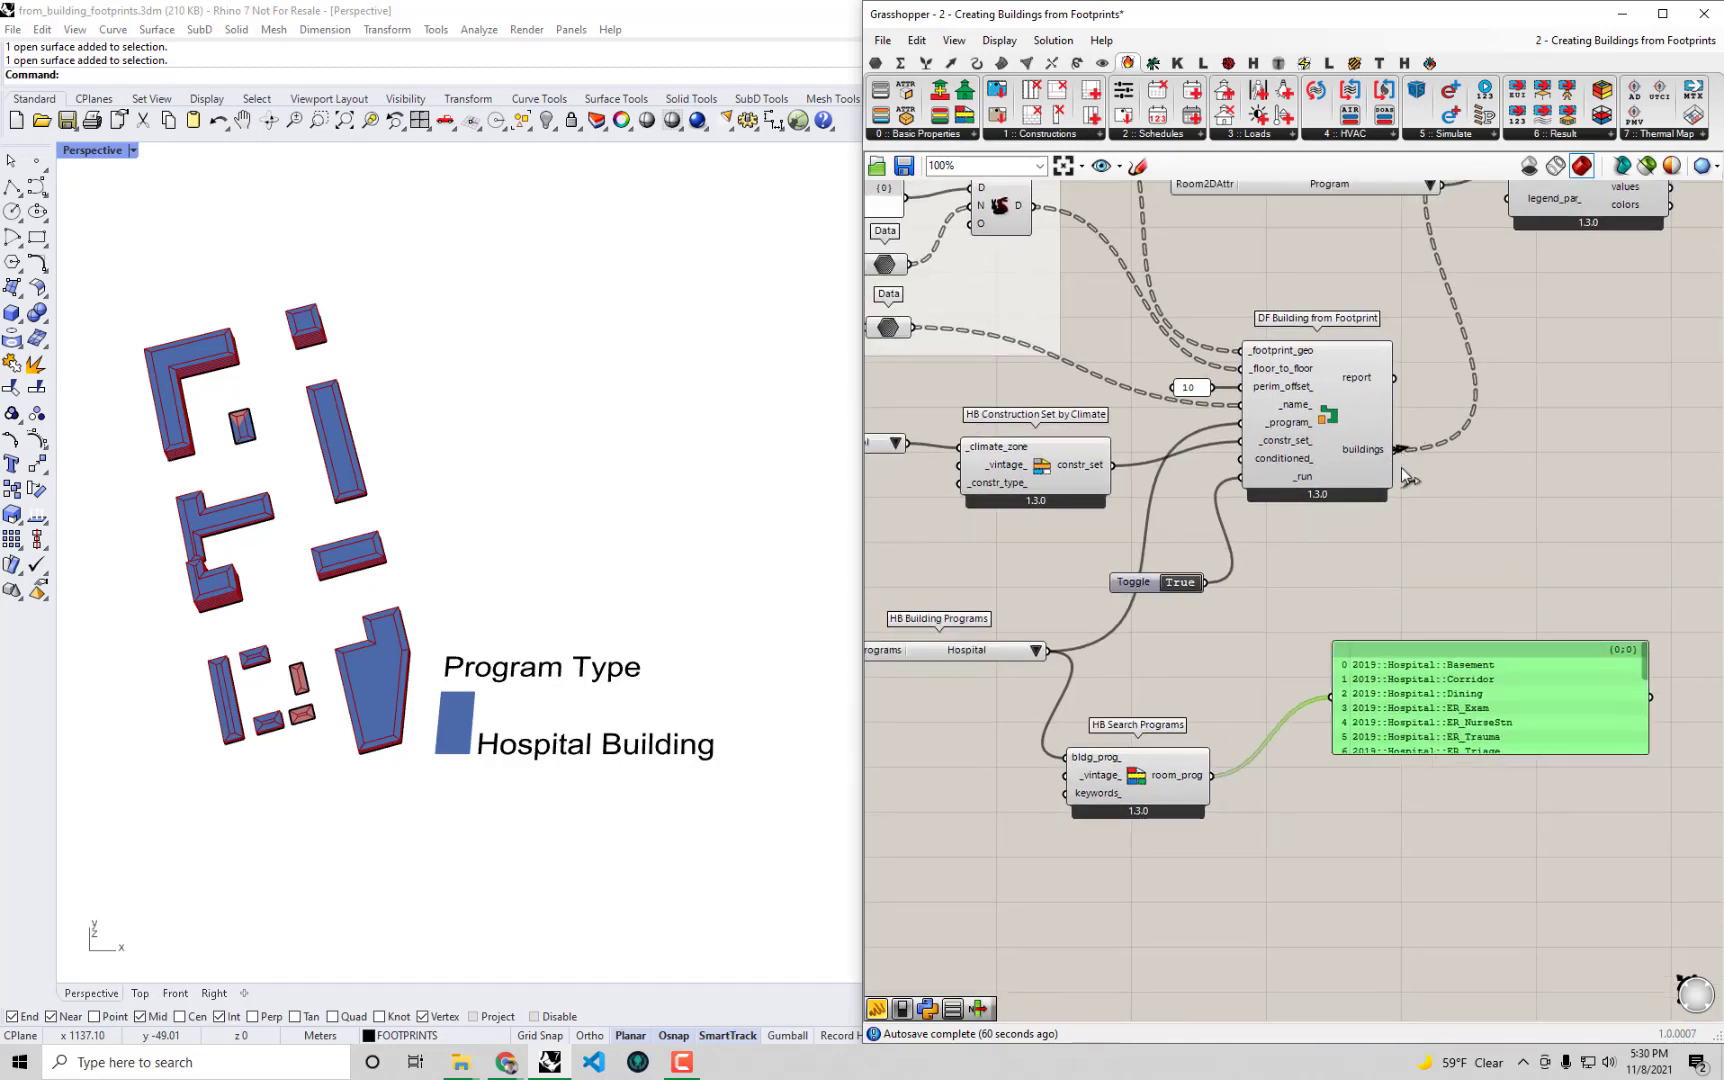
drag(1395, 450, 1323, 707)
right_drag(1559, 762, 1527, 717)
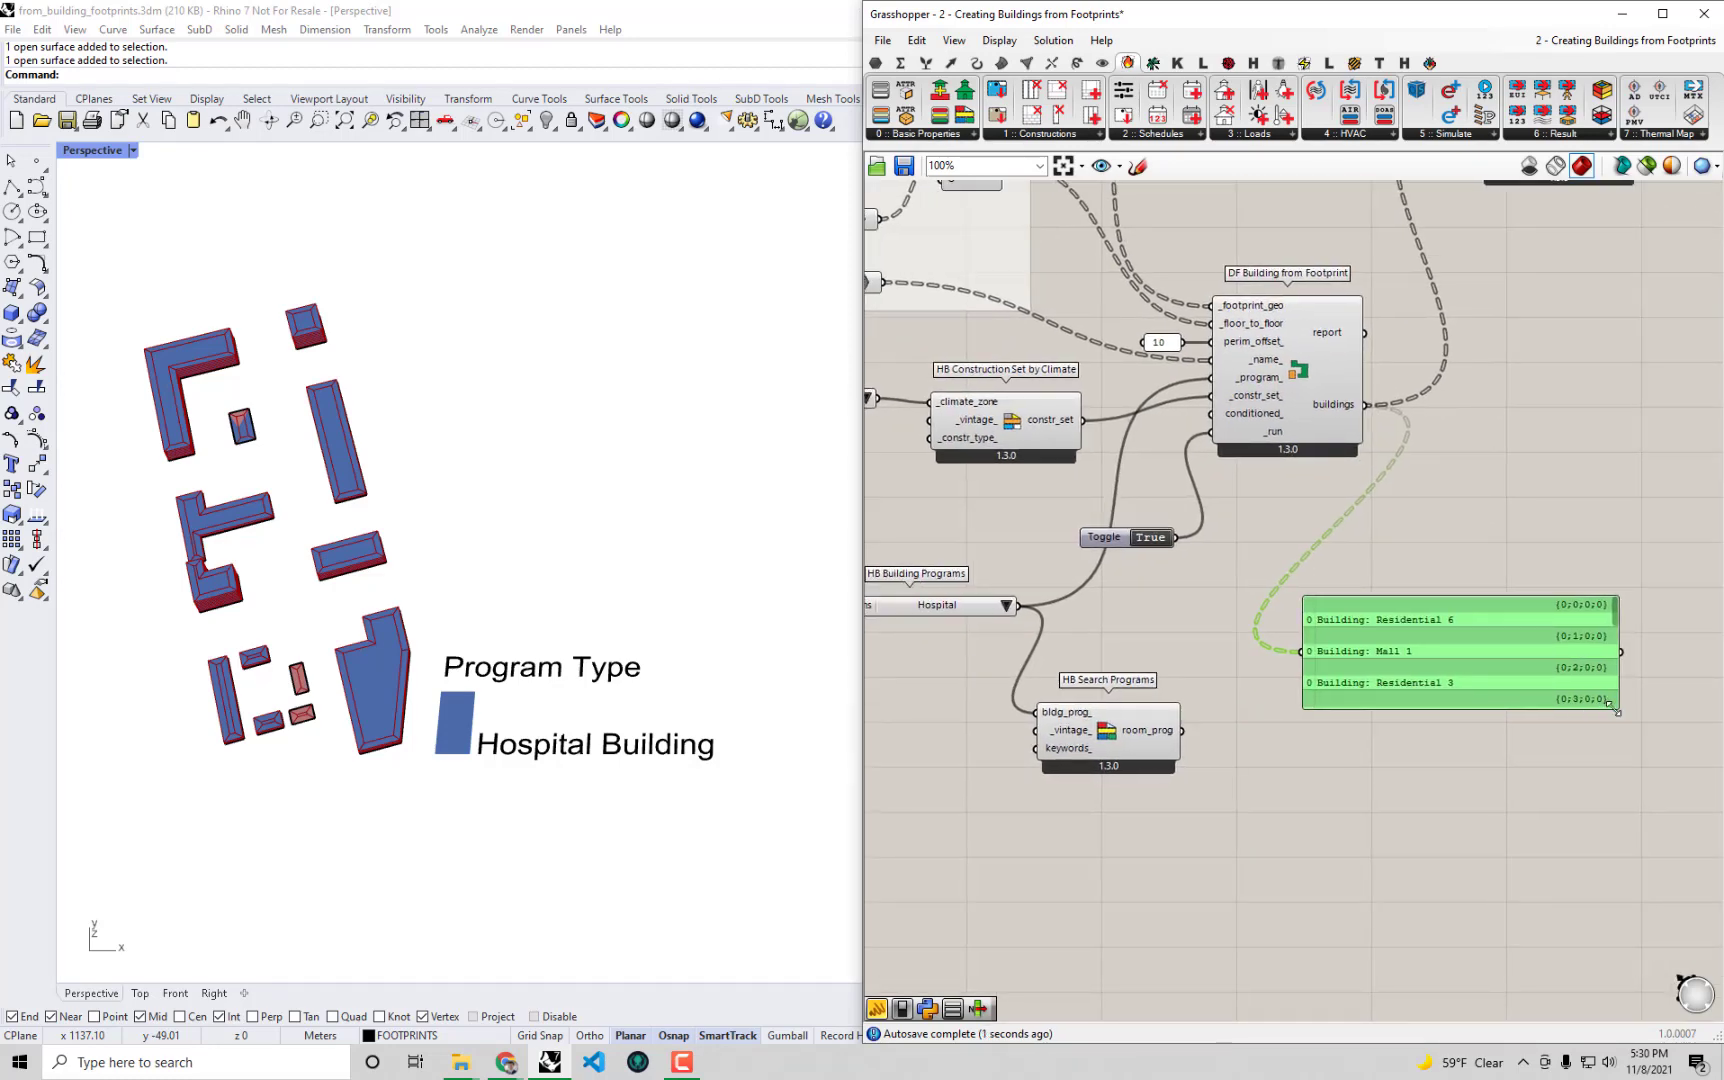
drag(1608, 862, 1598, 960)
Stretch the buildings panel taller and move HB Search Programs up and right.
drag(1482, 924, 1577, 993)
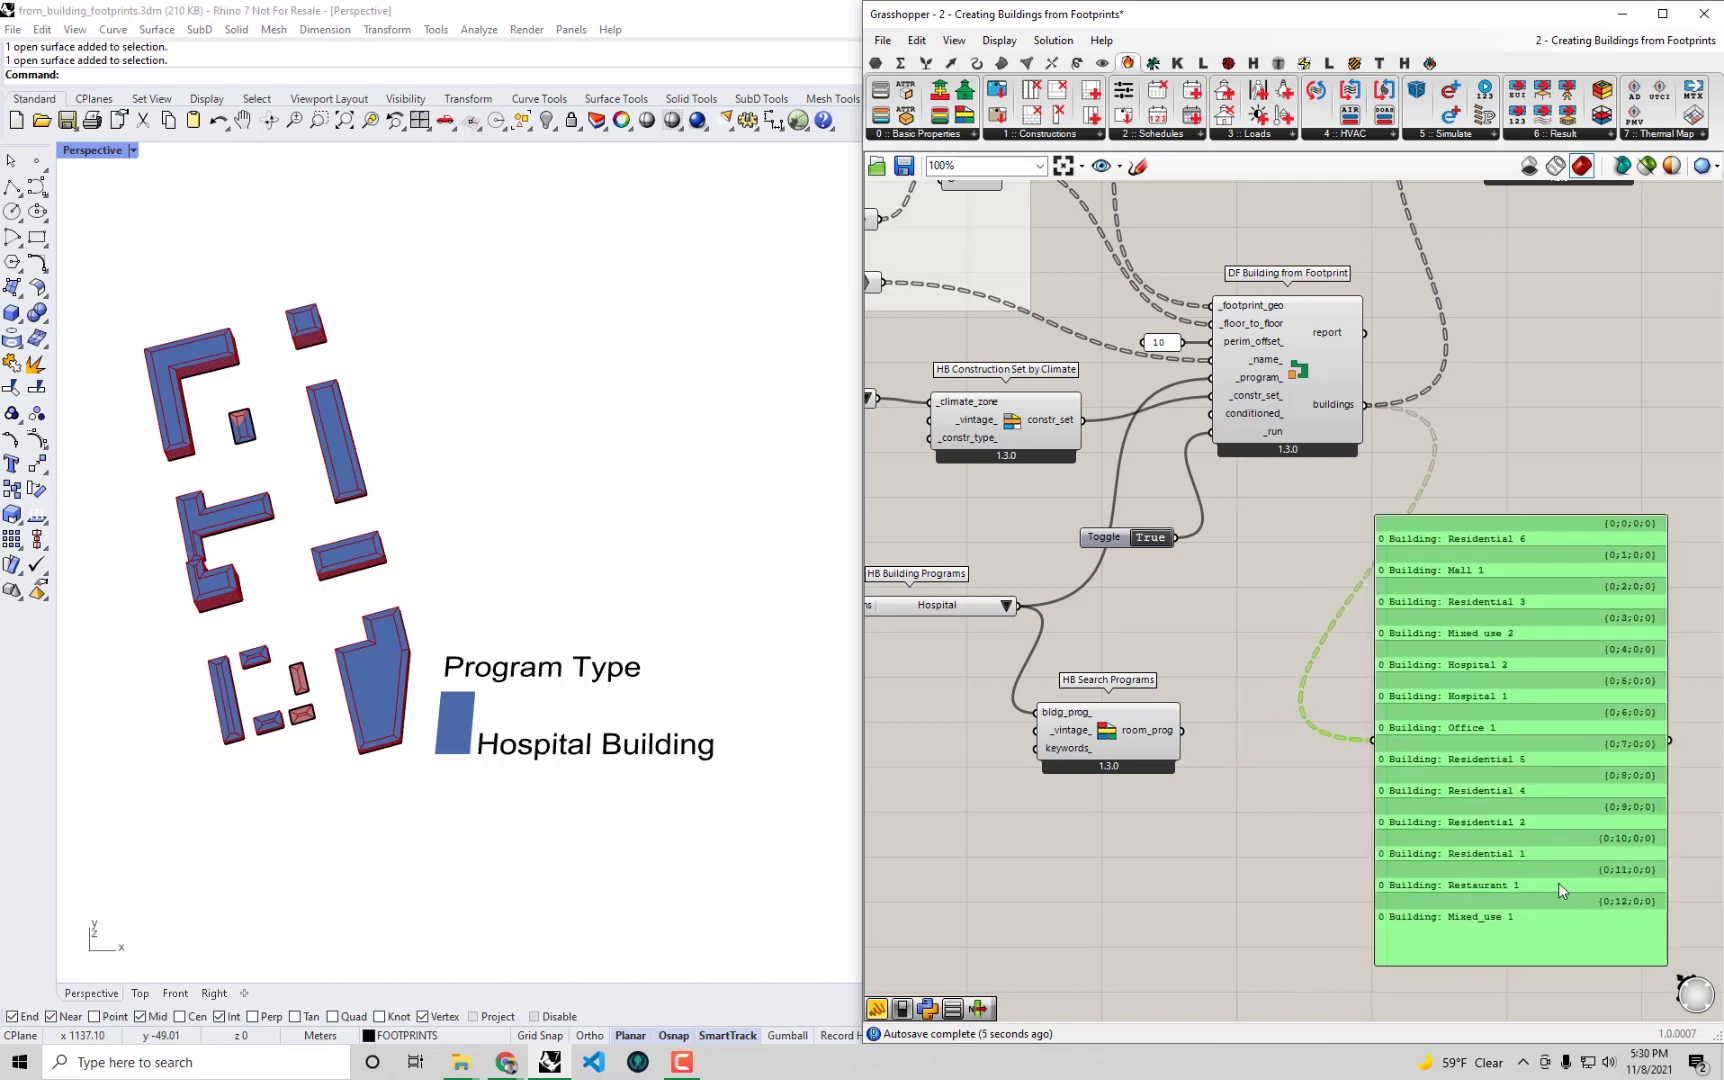
drag(1558, 882, 1597, 826)
right_drag(1454, 609, 1490, 575)
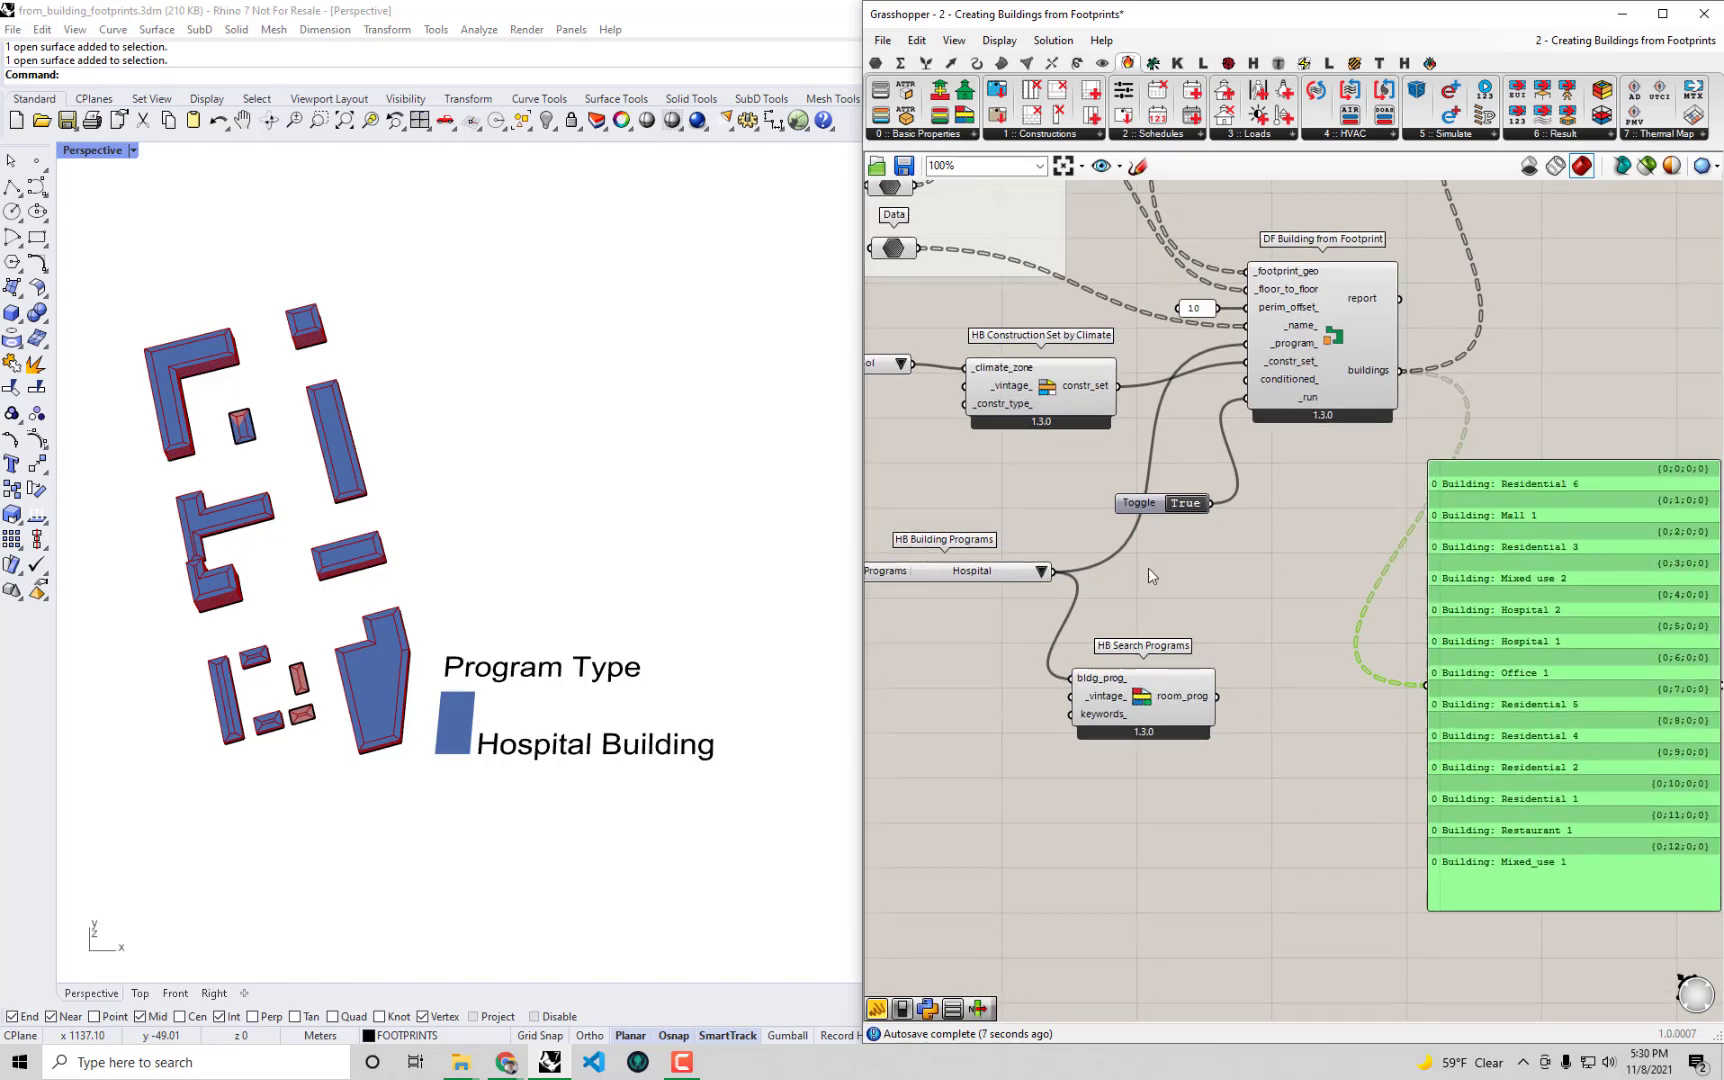
drag(1159, 687, 1222, 588)
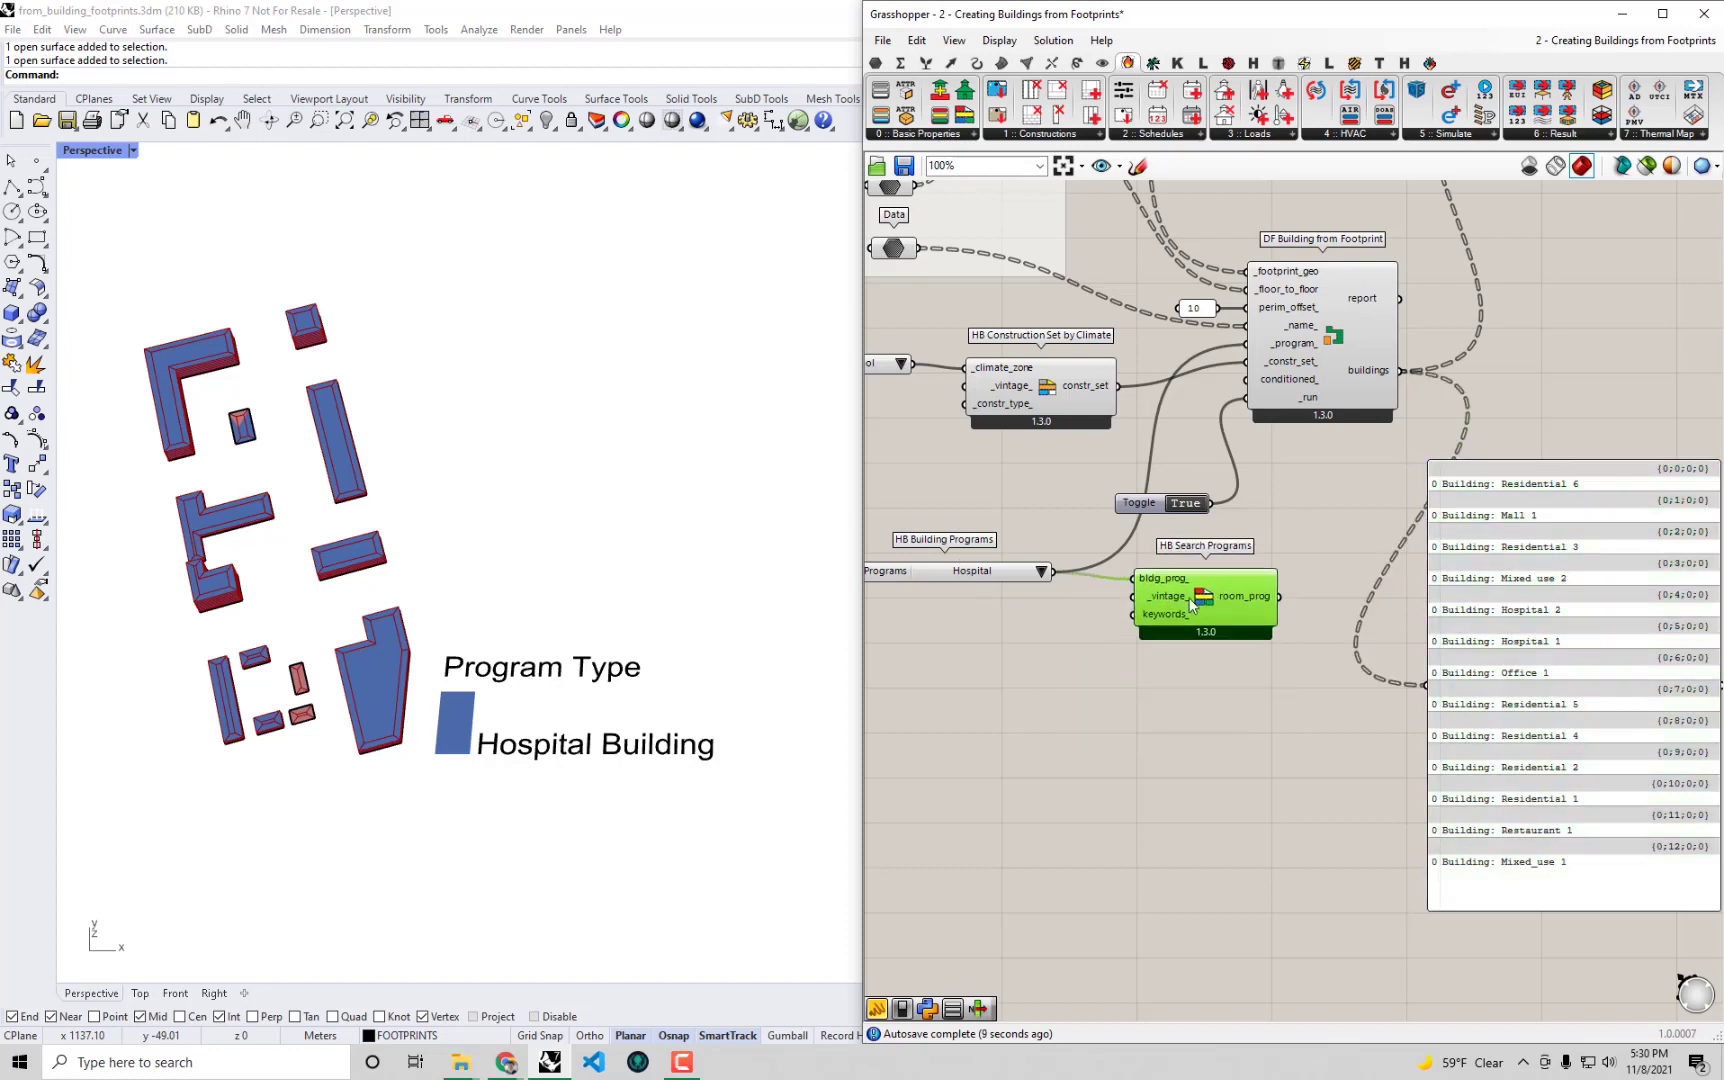
Duplicate the Hospital program list and set the copy to MidriseApartment.
click(981, 572)
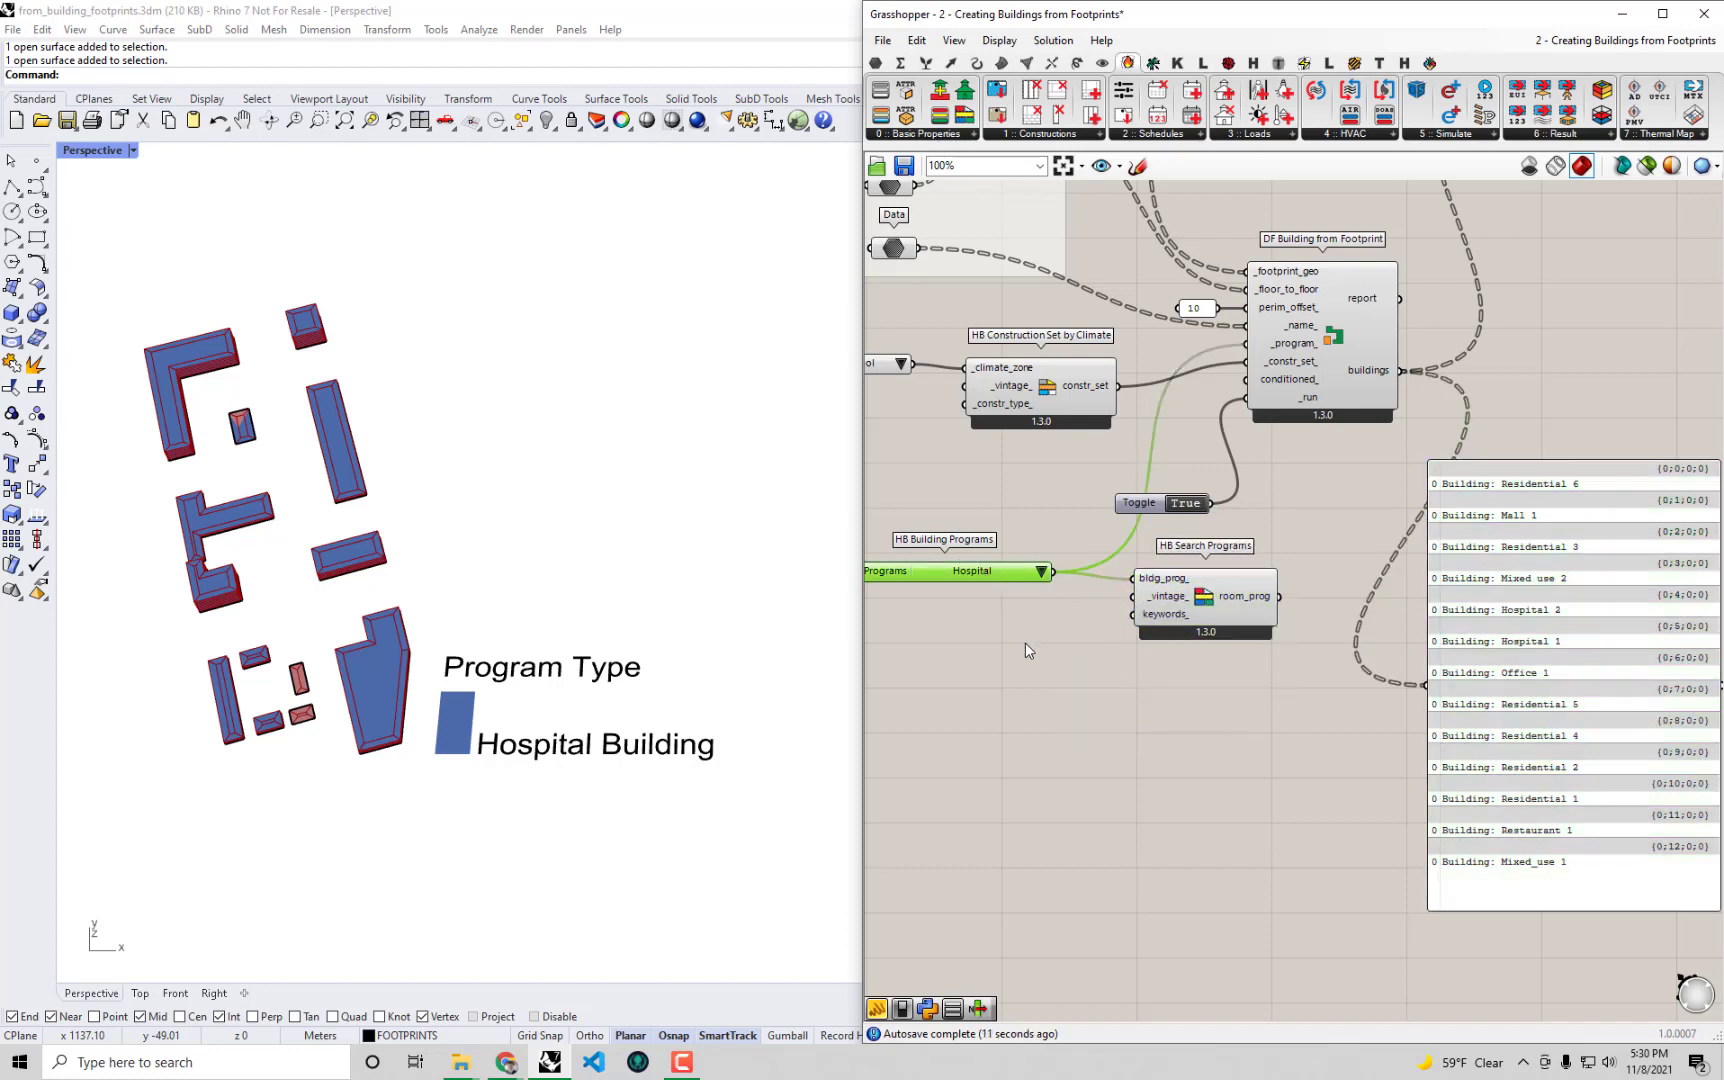
alt+drag(986, 585, 1129, 758)
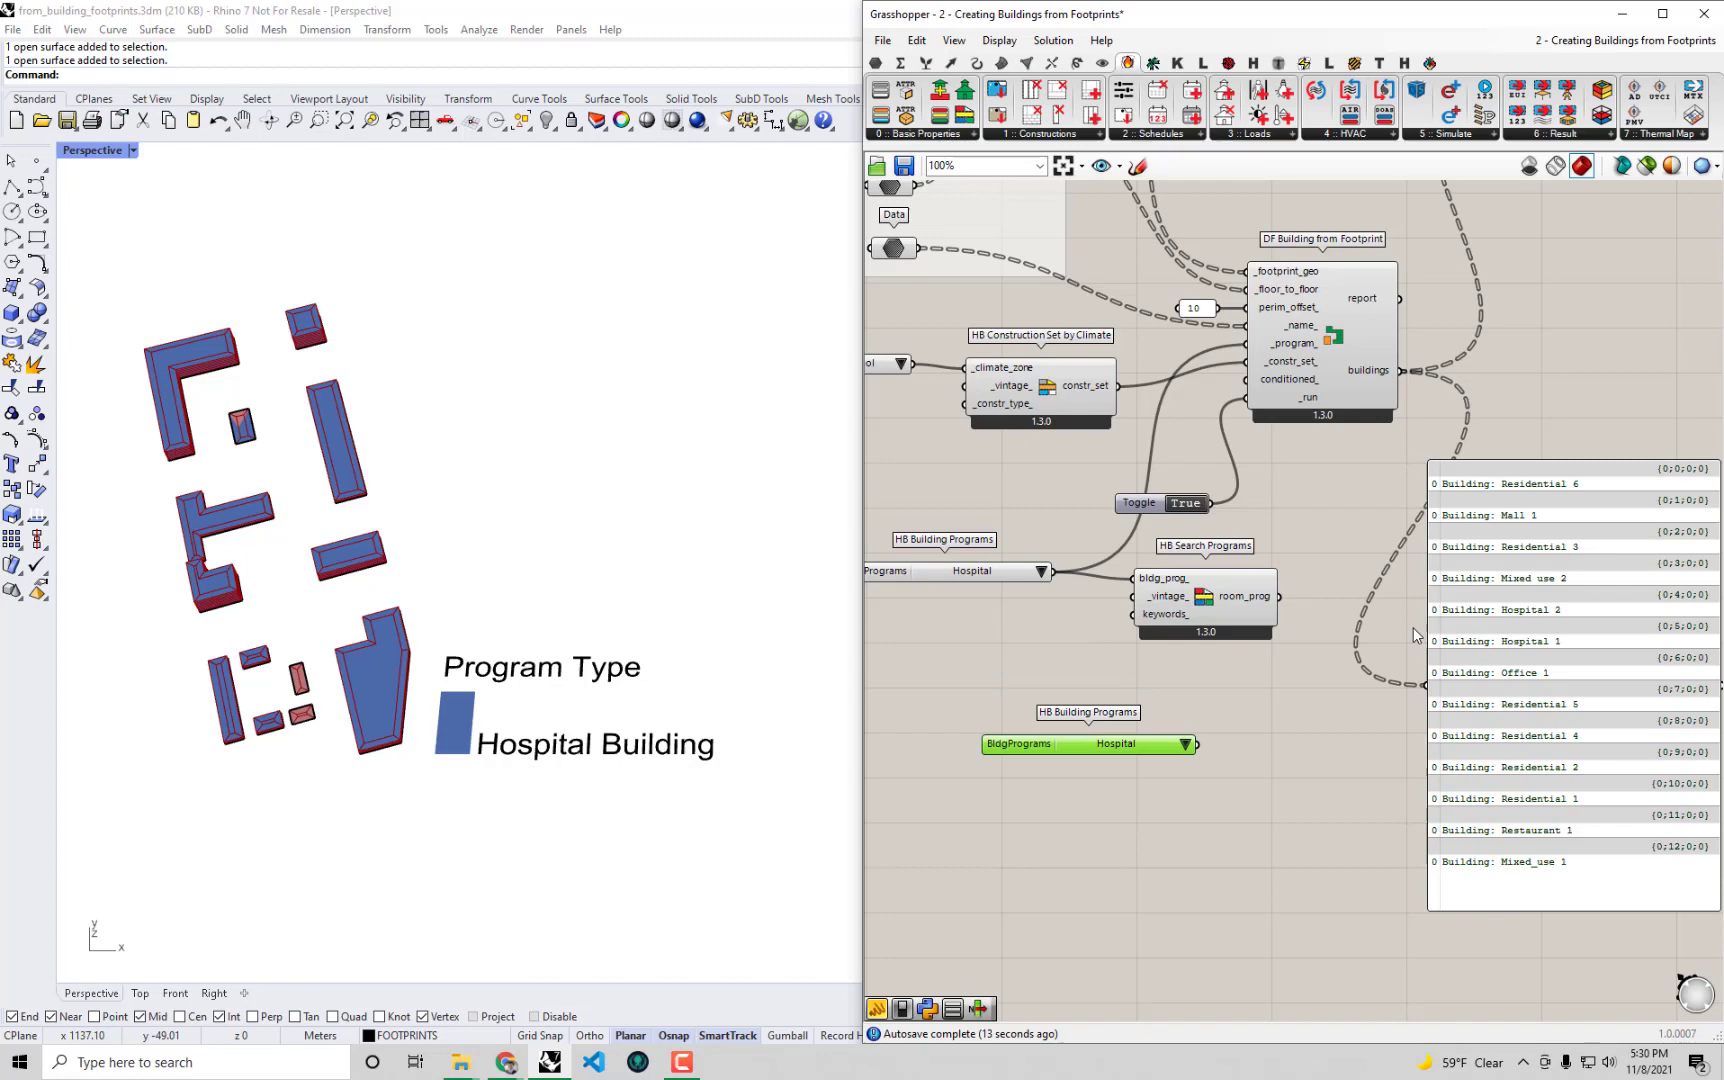
double_click(1265, 15)
scroll(554, 743, up, 2)
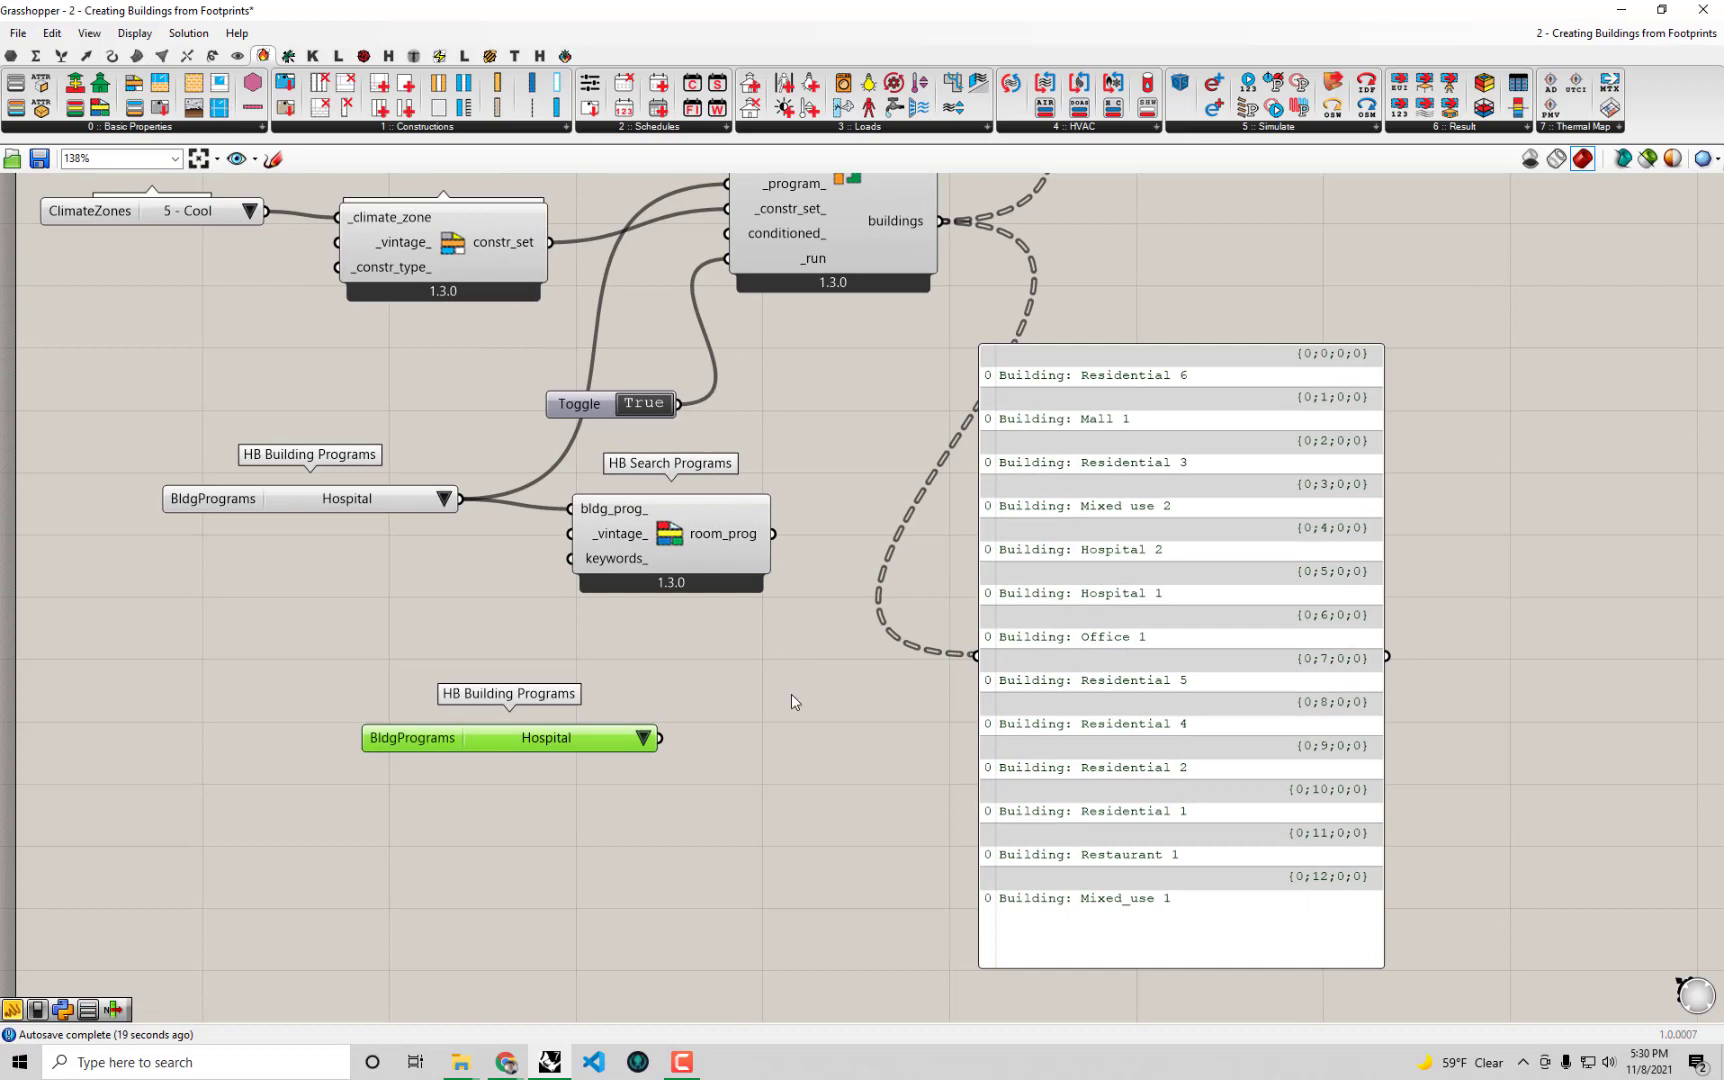
click(643, 740)
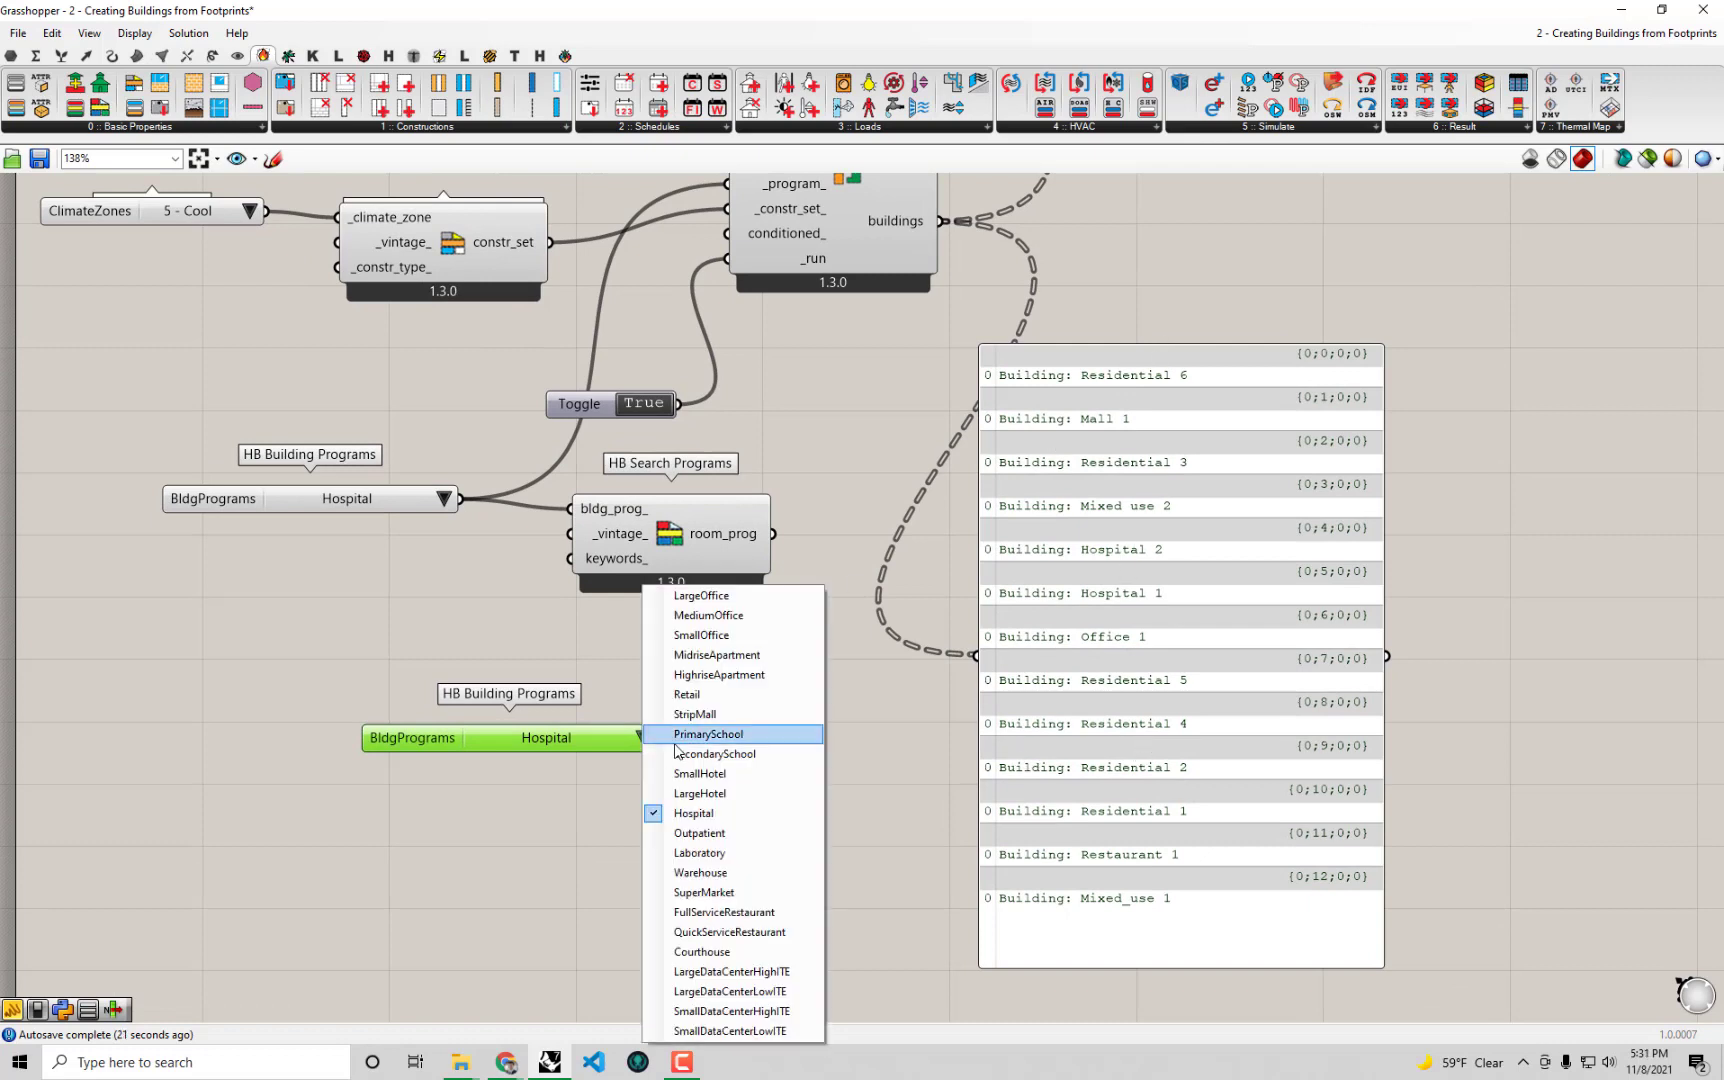
click(739, 656)
drag(580, 752, 438, 716)
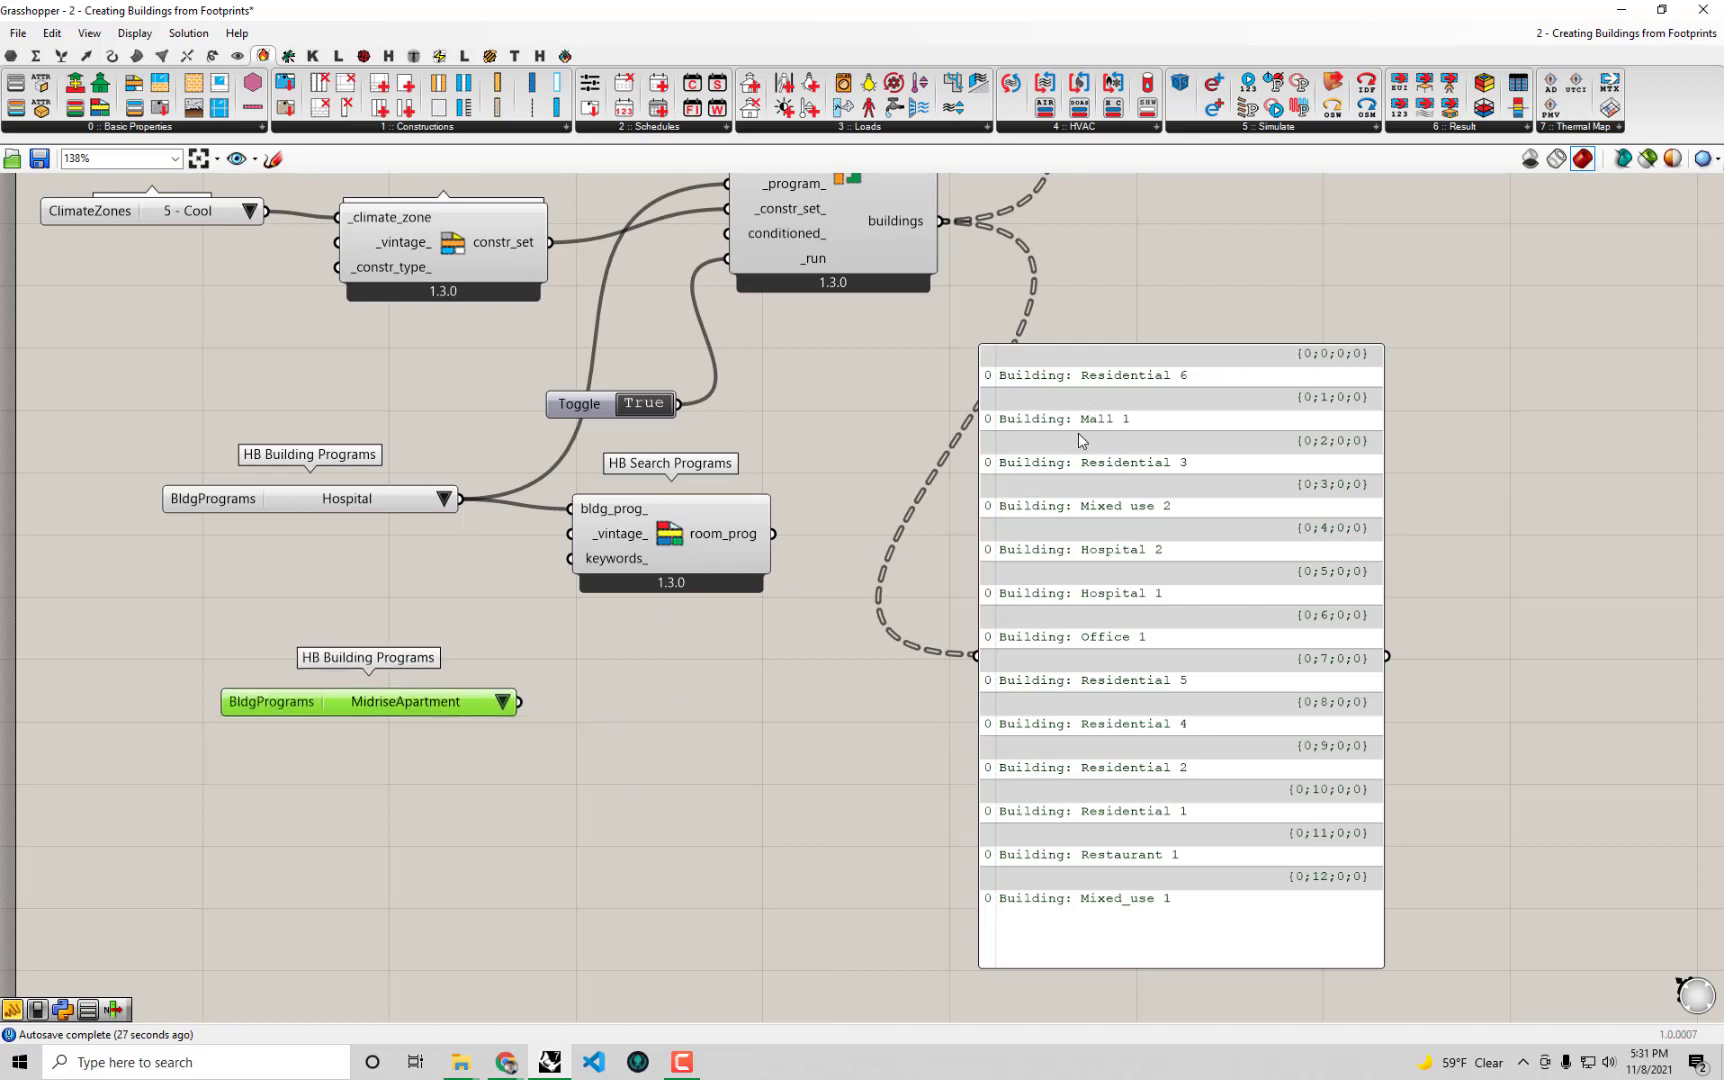
Duplicate the MidriseApartment list and set the new copy to StripMall.
alt+drag(440, 696, 440, 818)
click(505, 828)
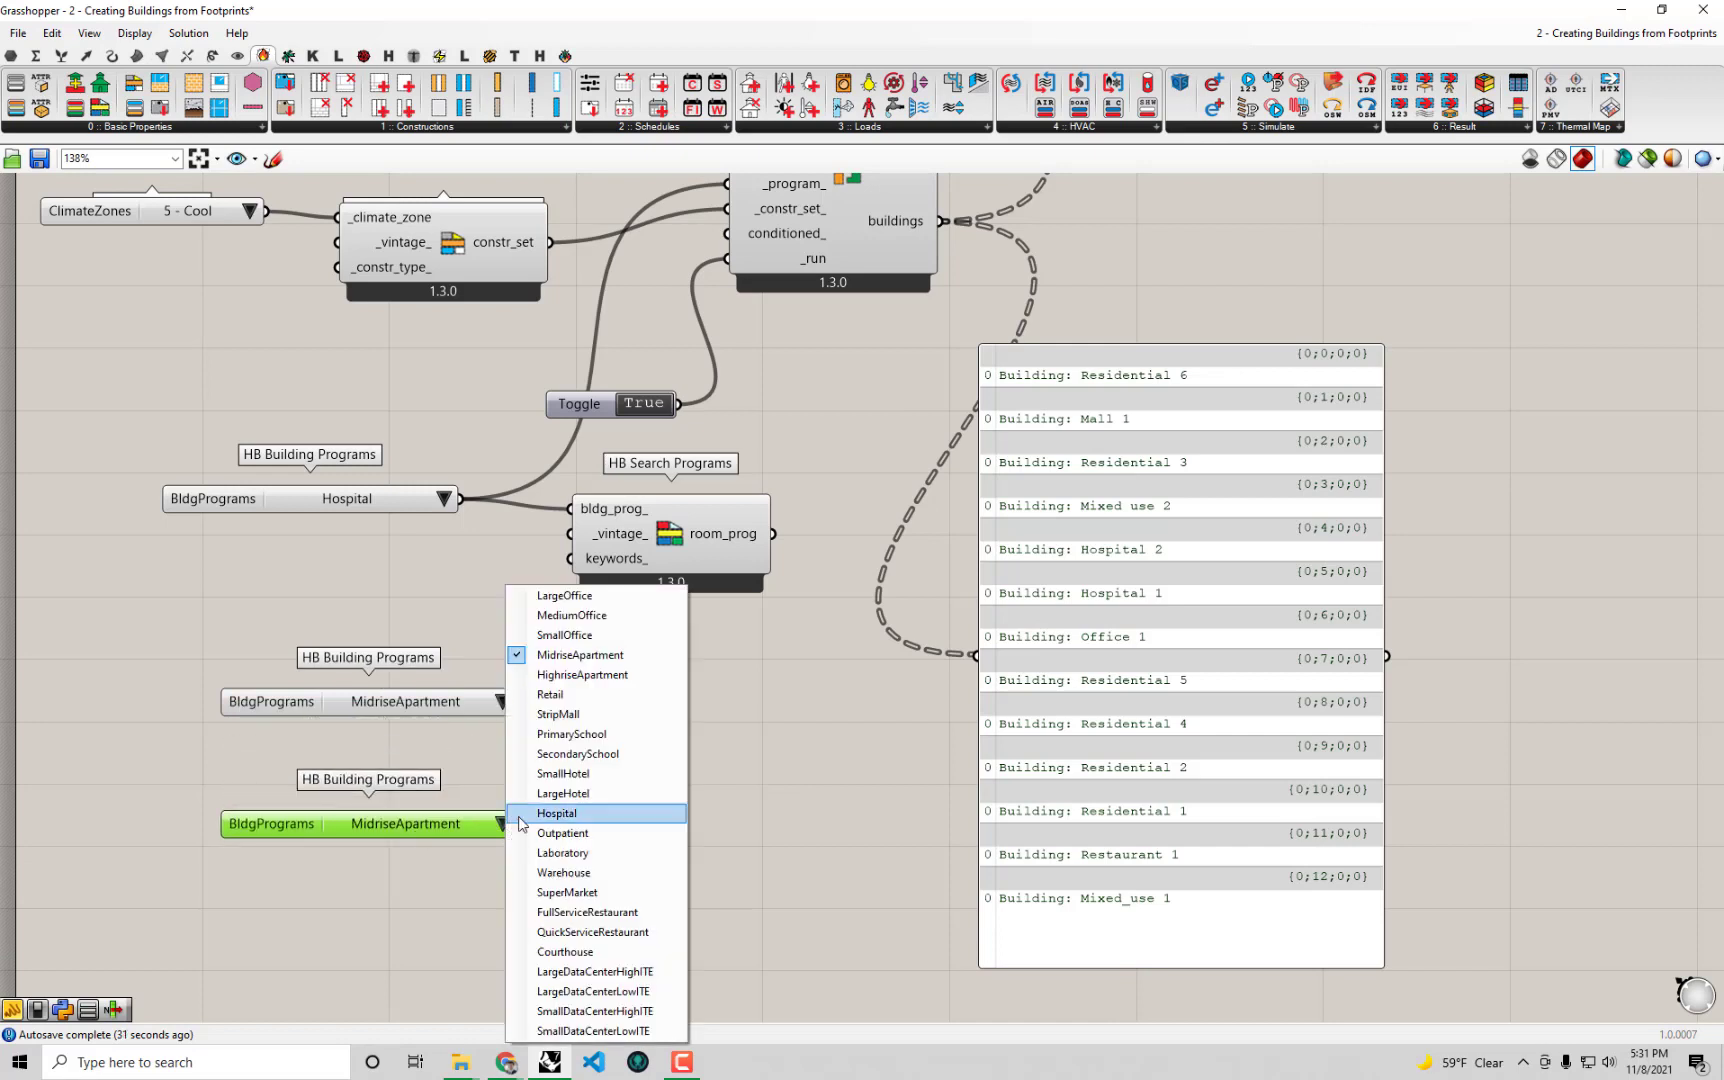
click(580, 714)
drag(466, 822, 467, 789)
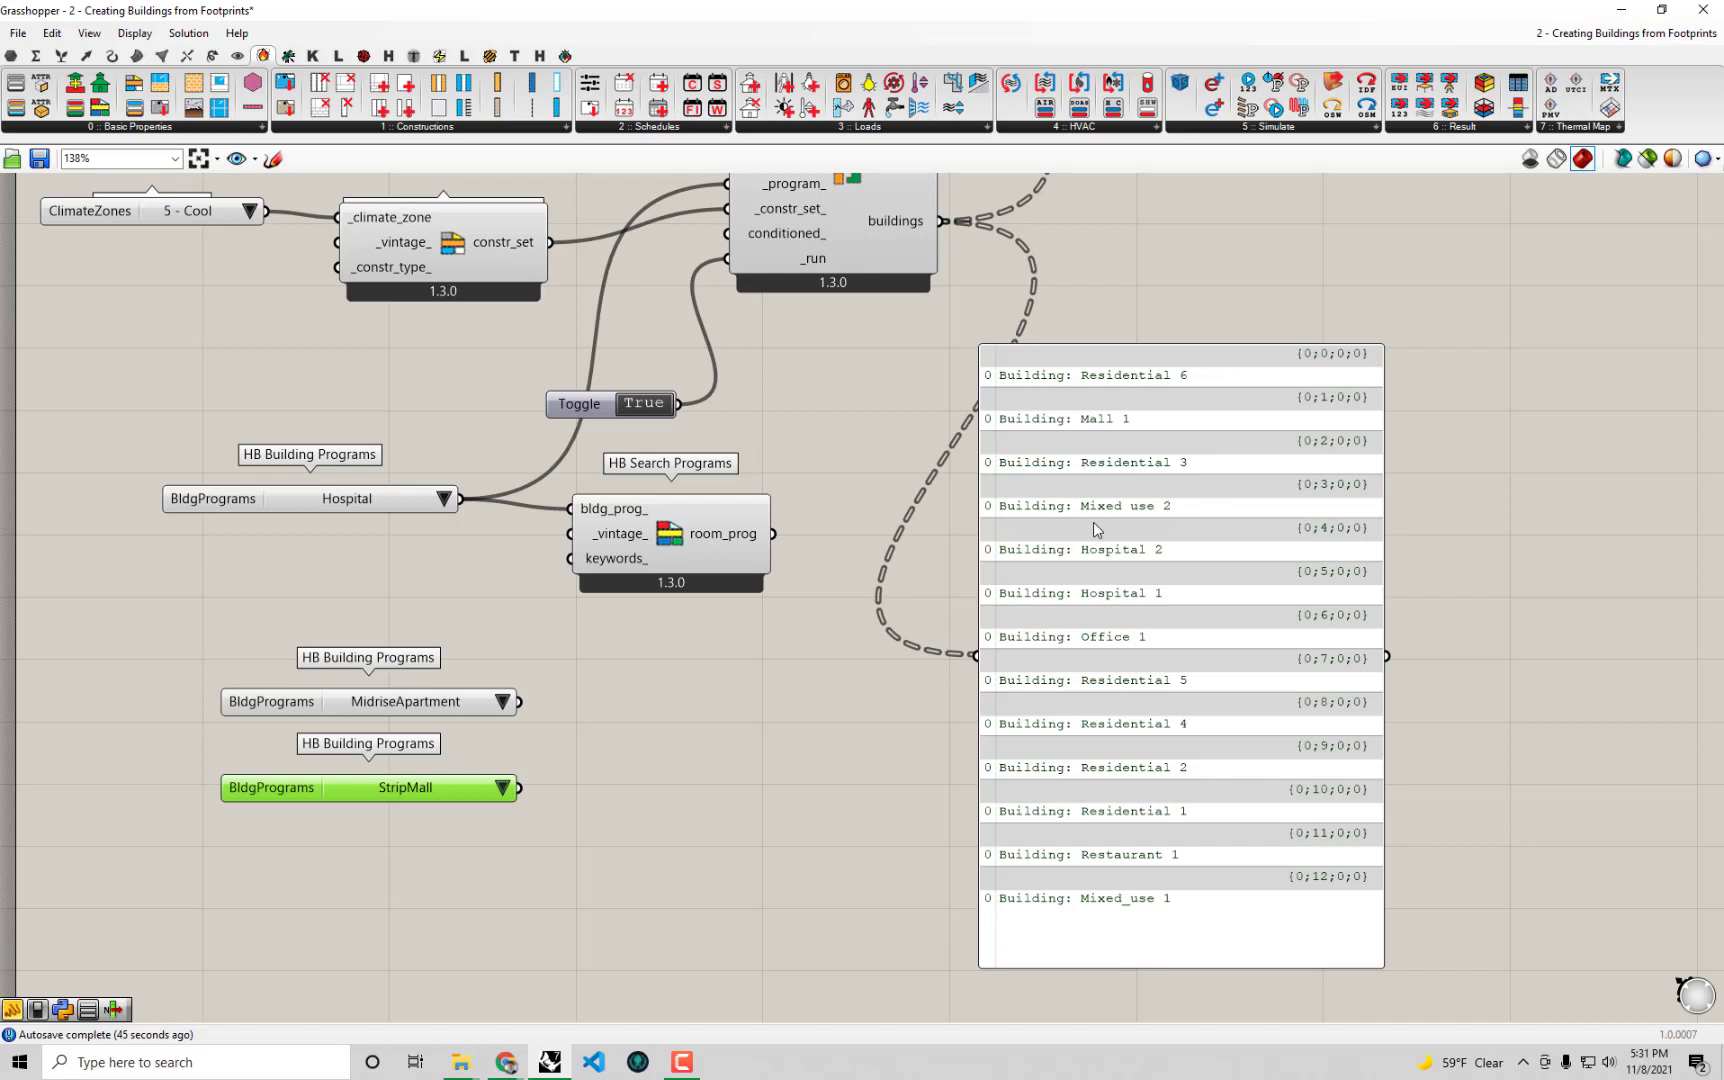
drag(378, 498, 387, 496)
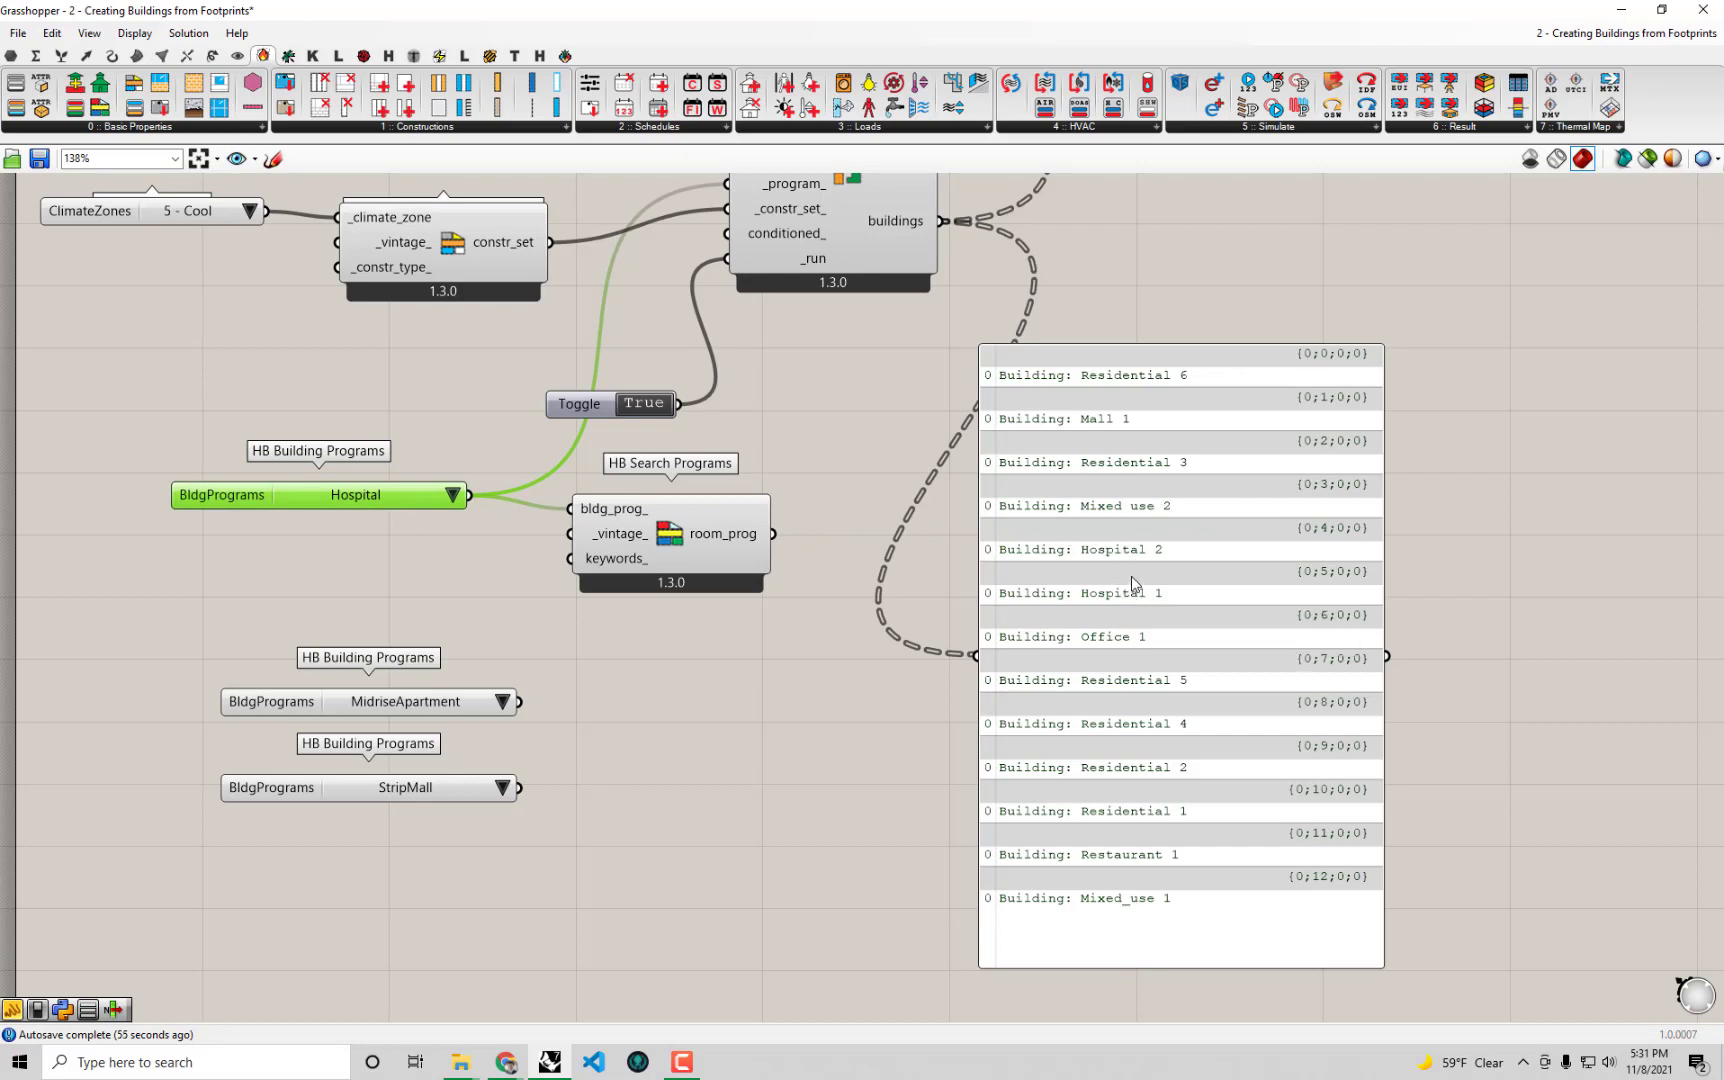
Copy the StripMall list below it and set the copy to Outpatient.
click(368, 789)
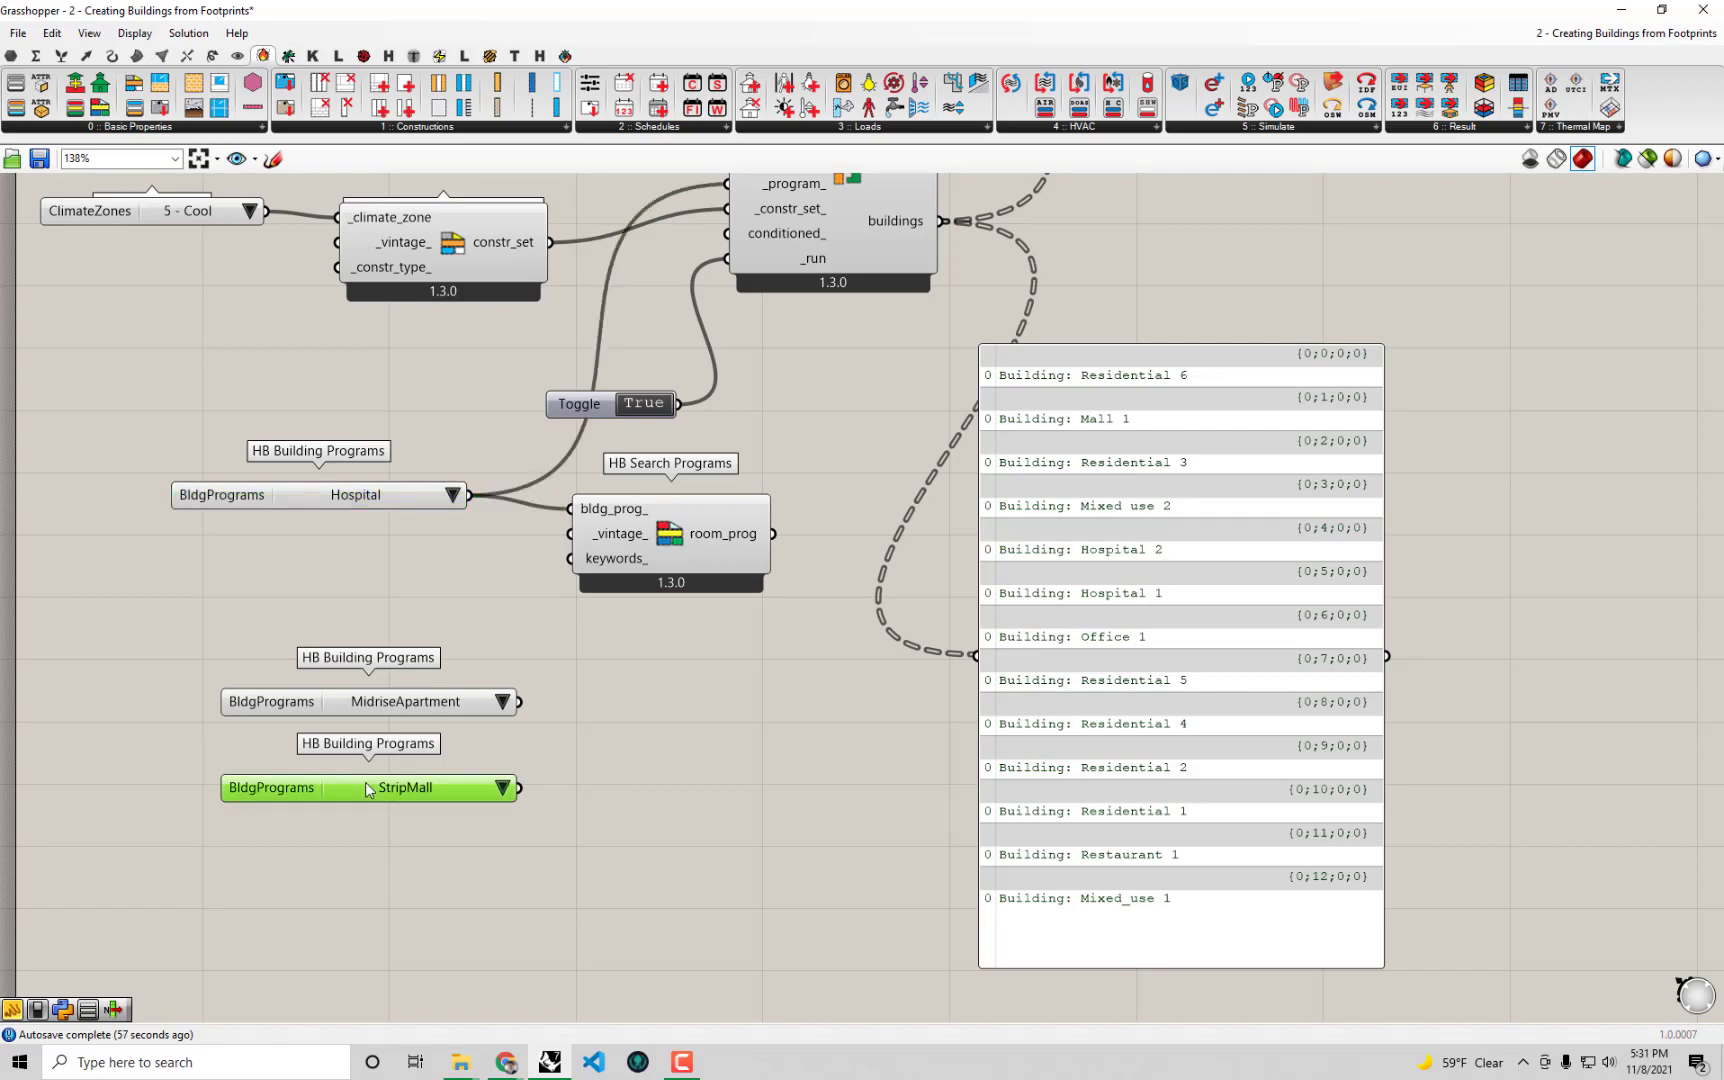
alt+drag(368, 789, 366, 899)
drag(933, 10, 1042, 4)
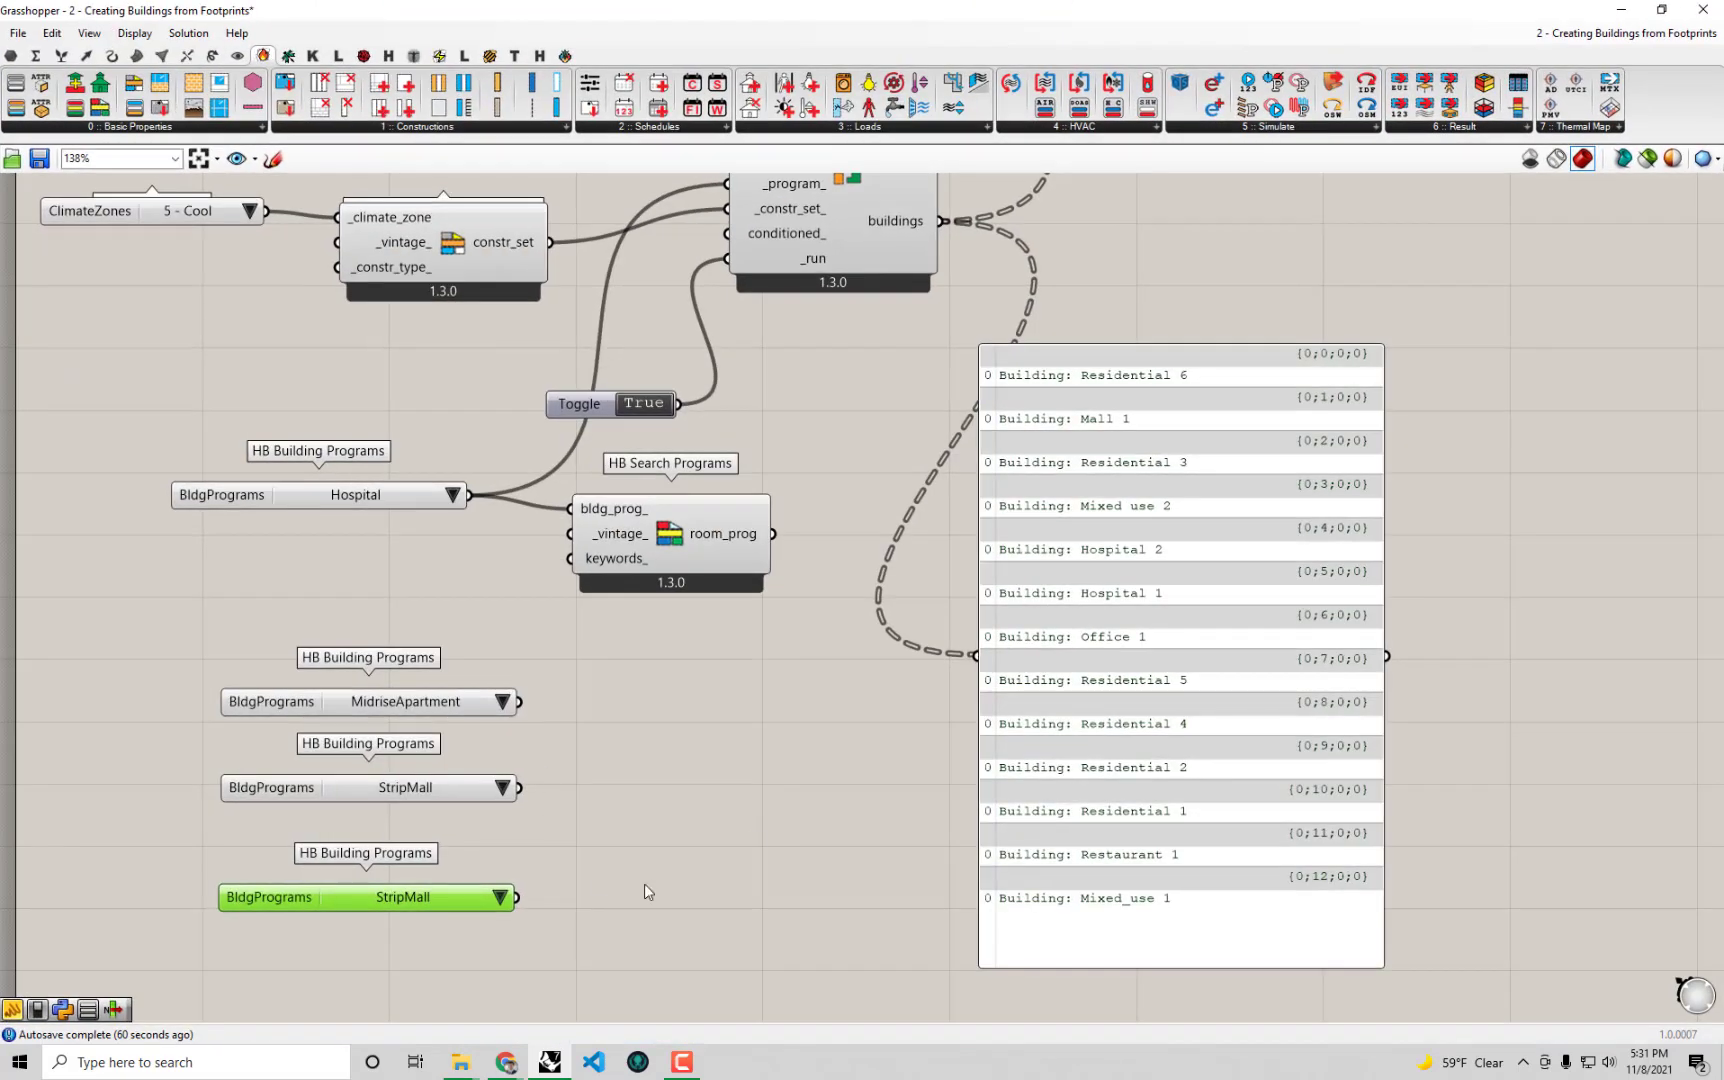
click(501, 895)
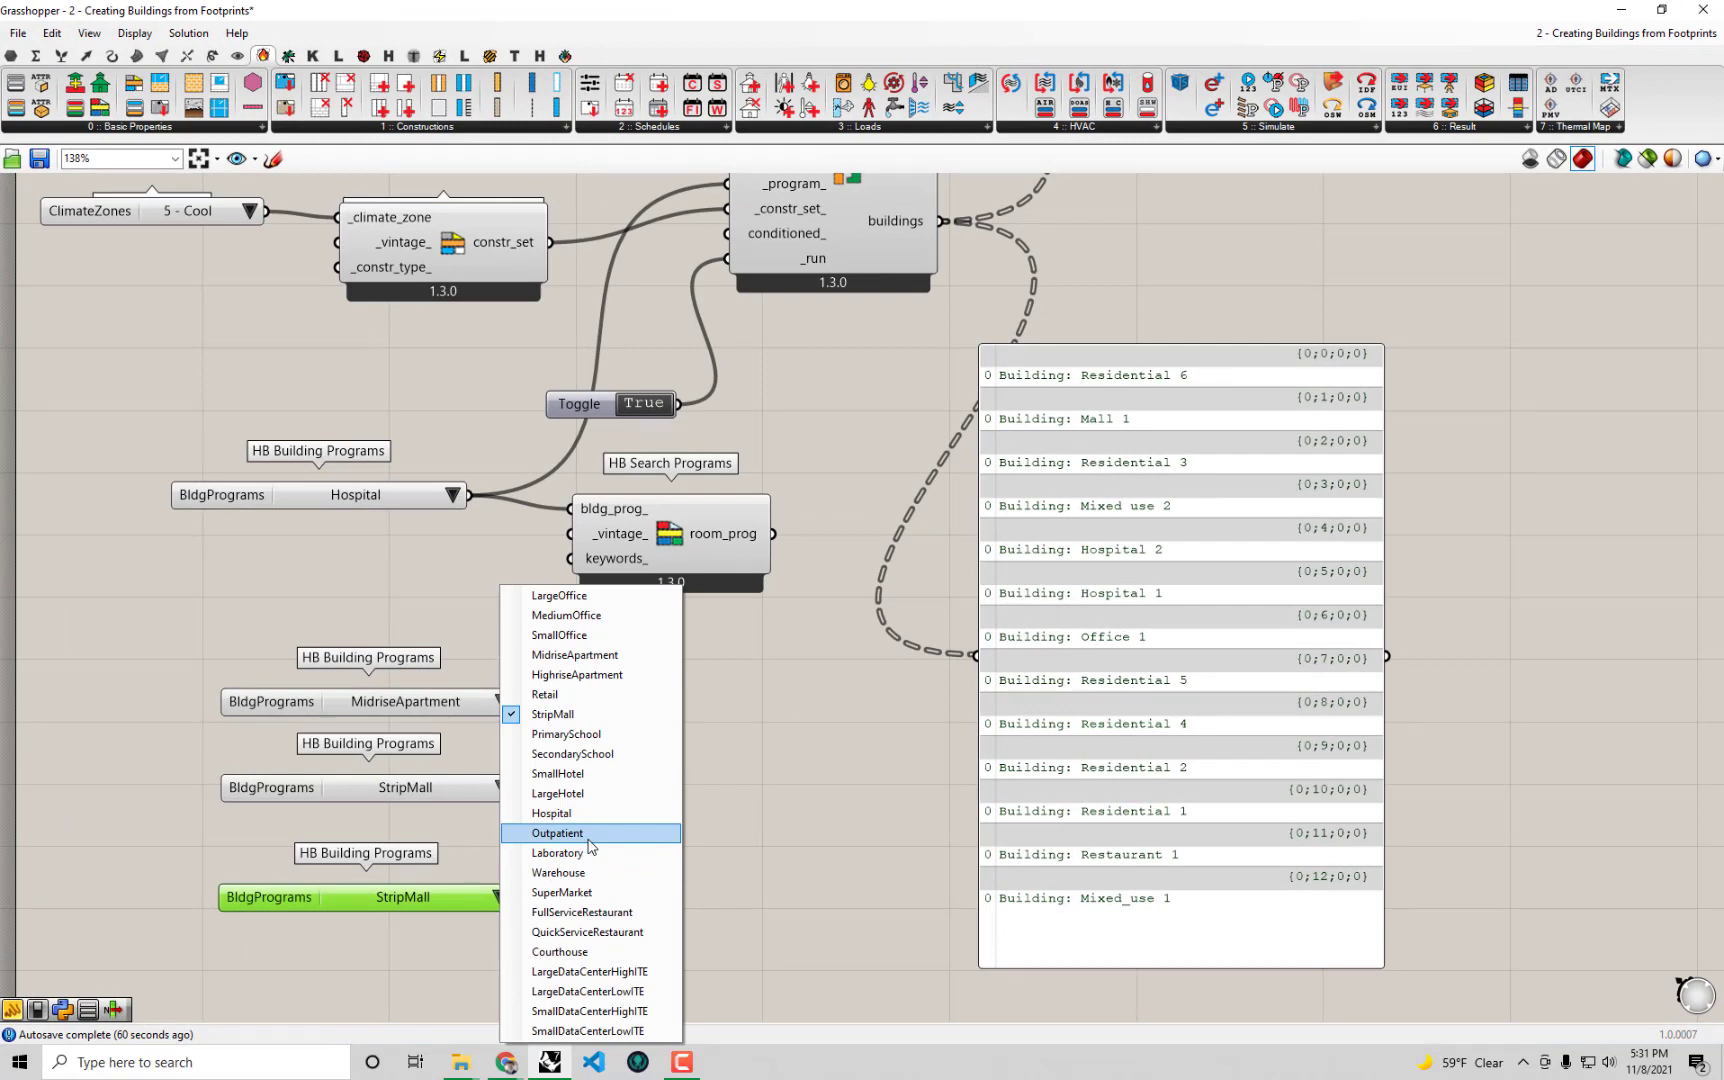
click(558, 833)
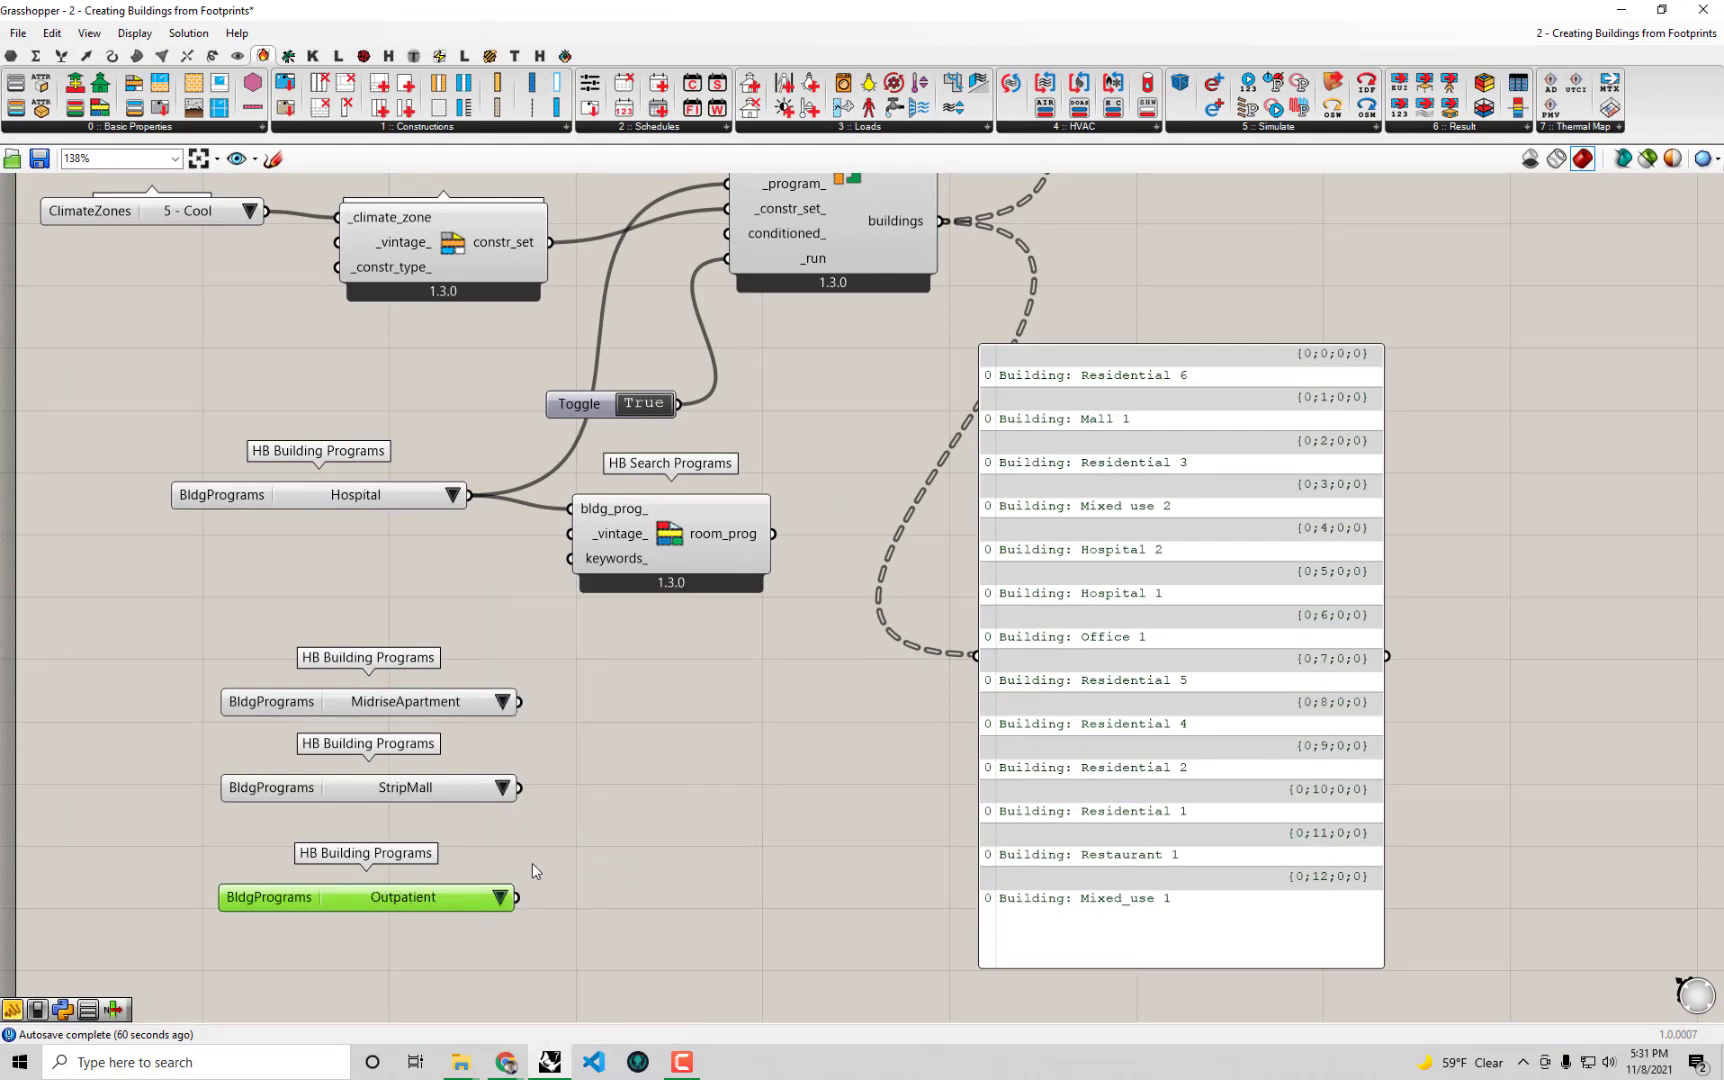
drag(409, 889, 411, 863)
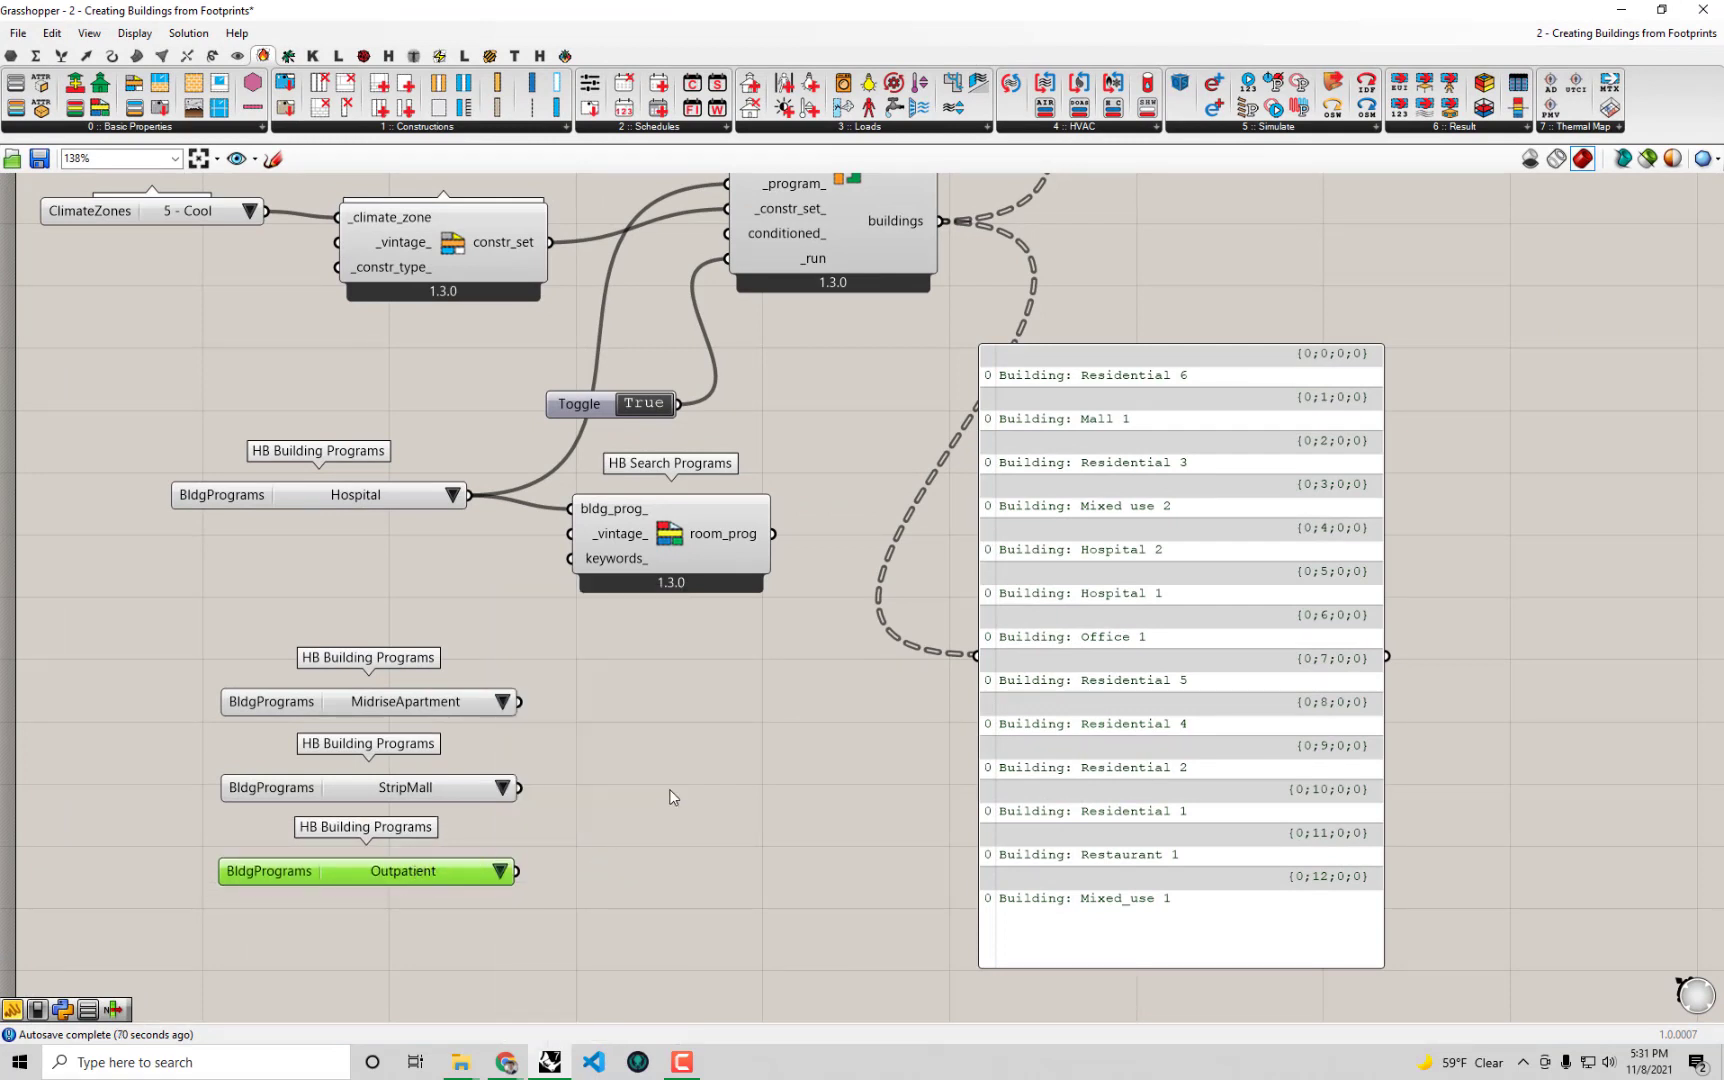
click(574, 824)
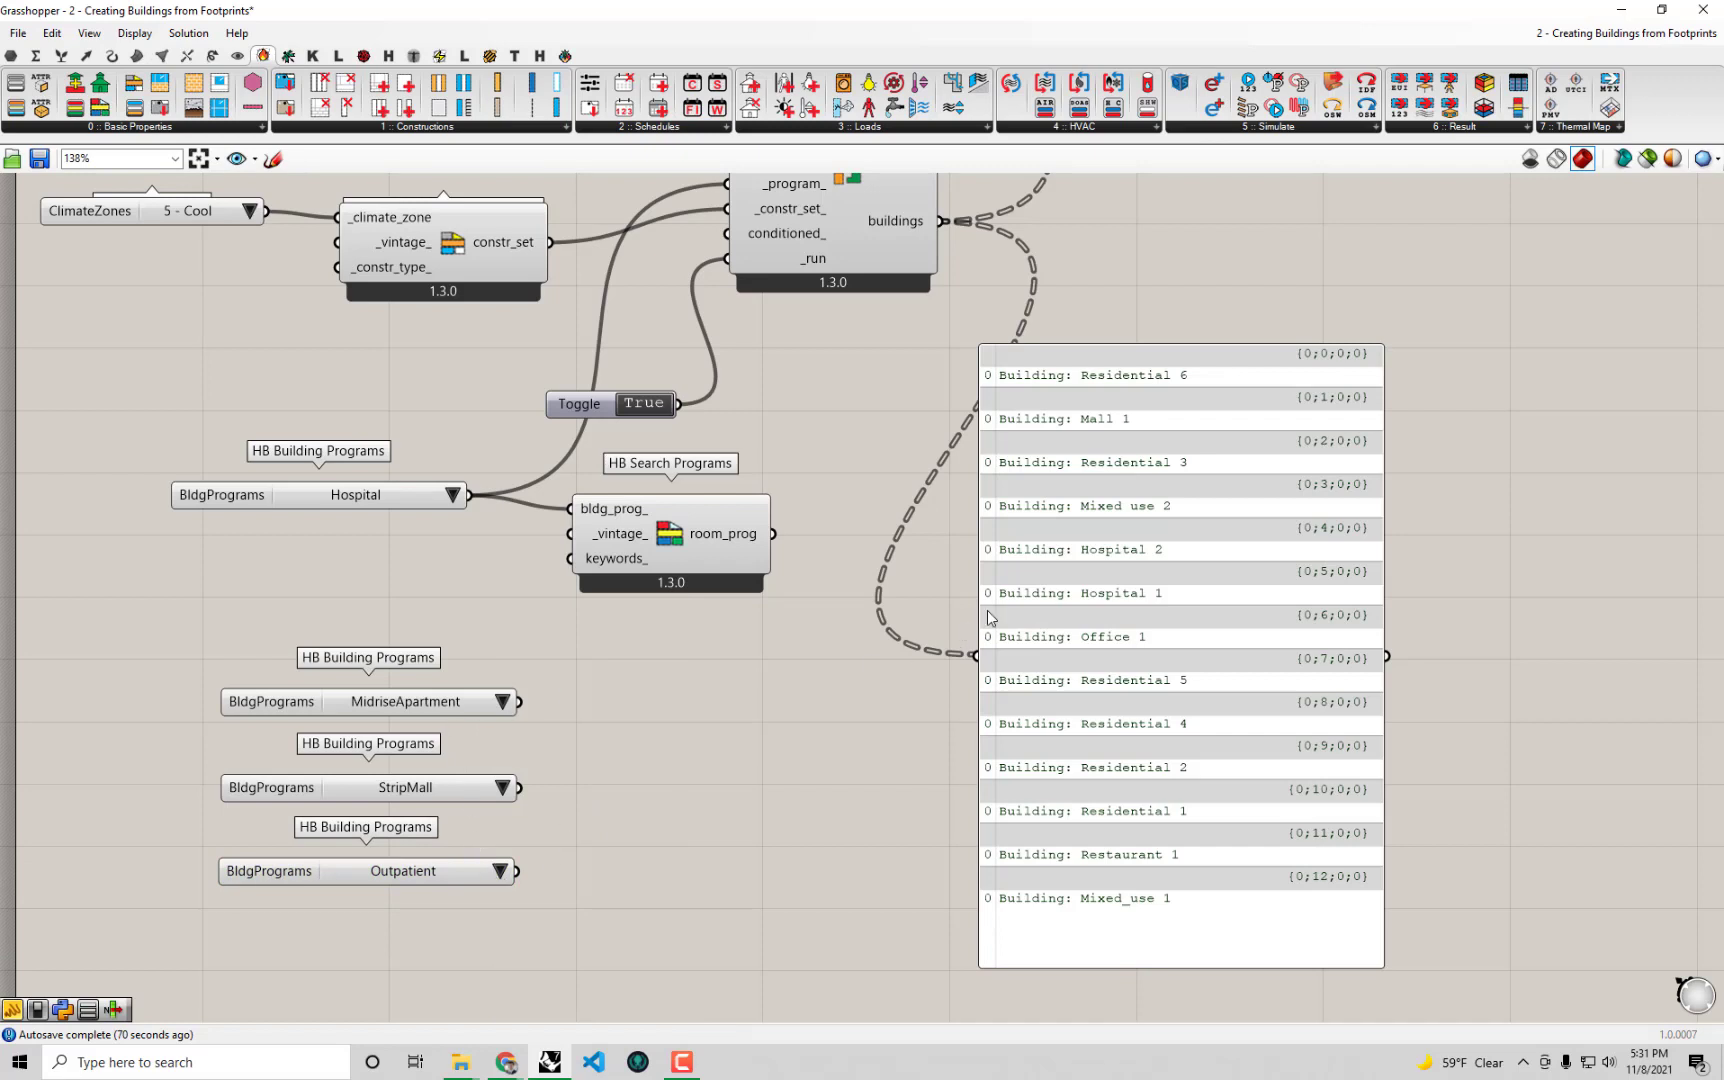
Duplicate the Outpatient list and set the copy to MediumOffice.
right_drag(442, 836, 440, 795)
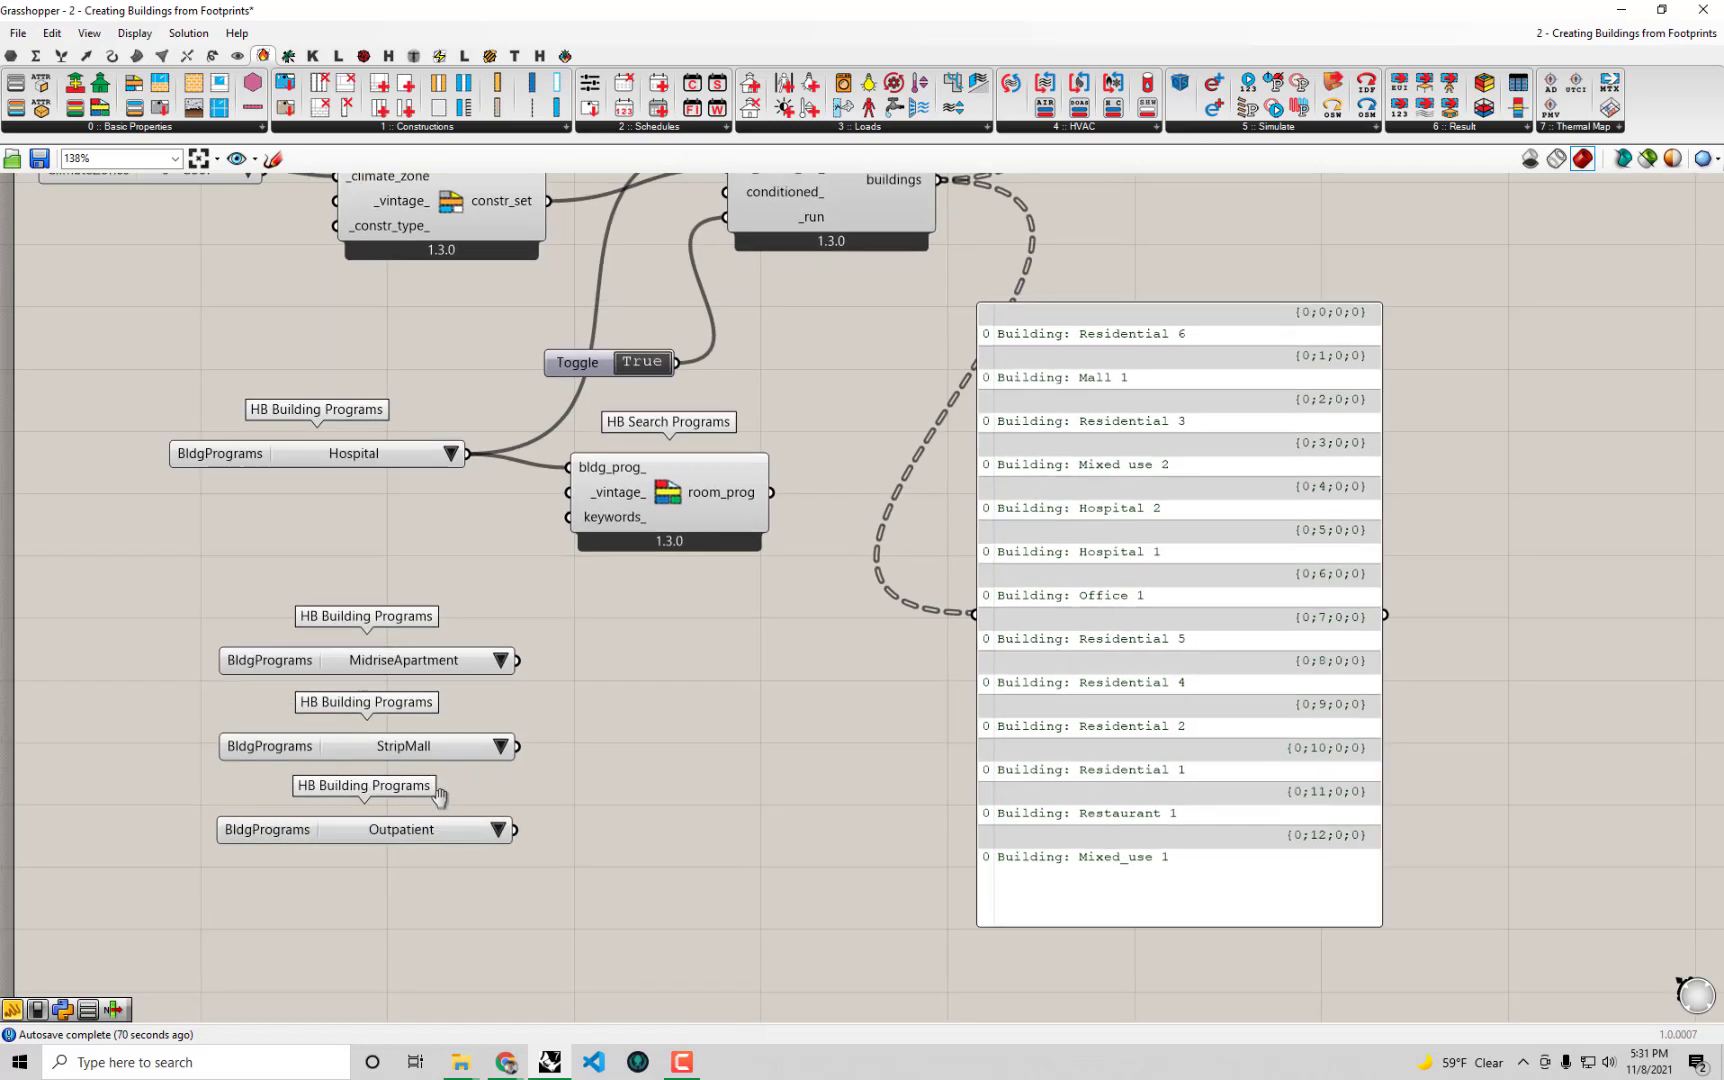
click(403, 819)
alt+drag(420, 828, 419, 908)
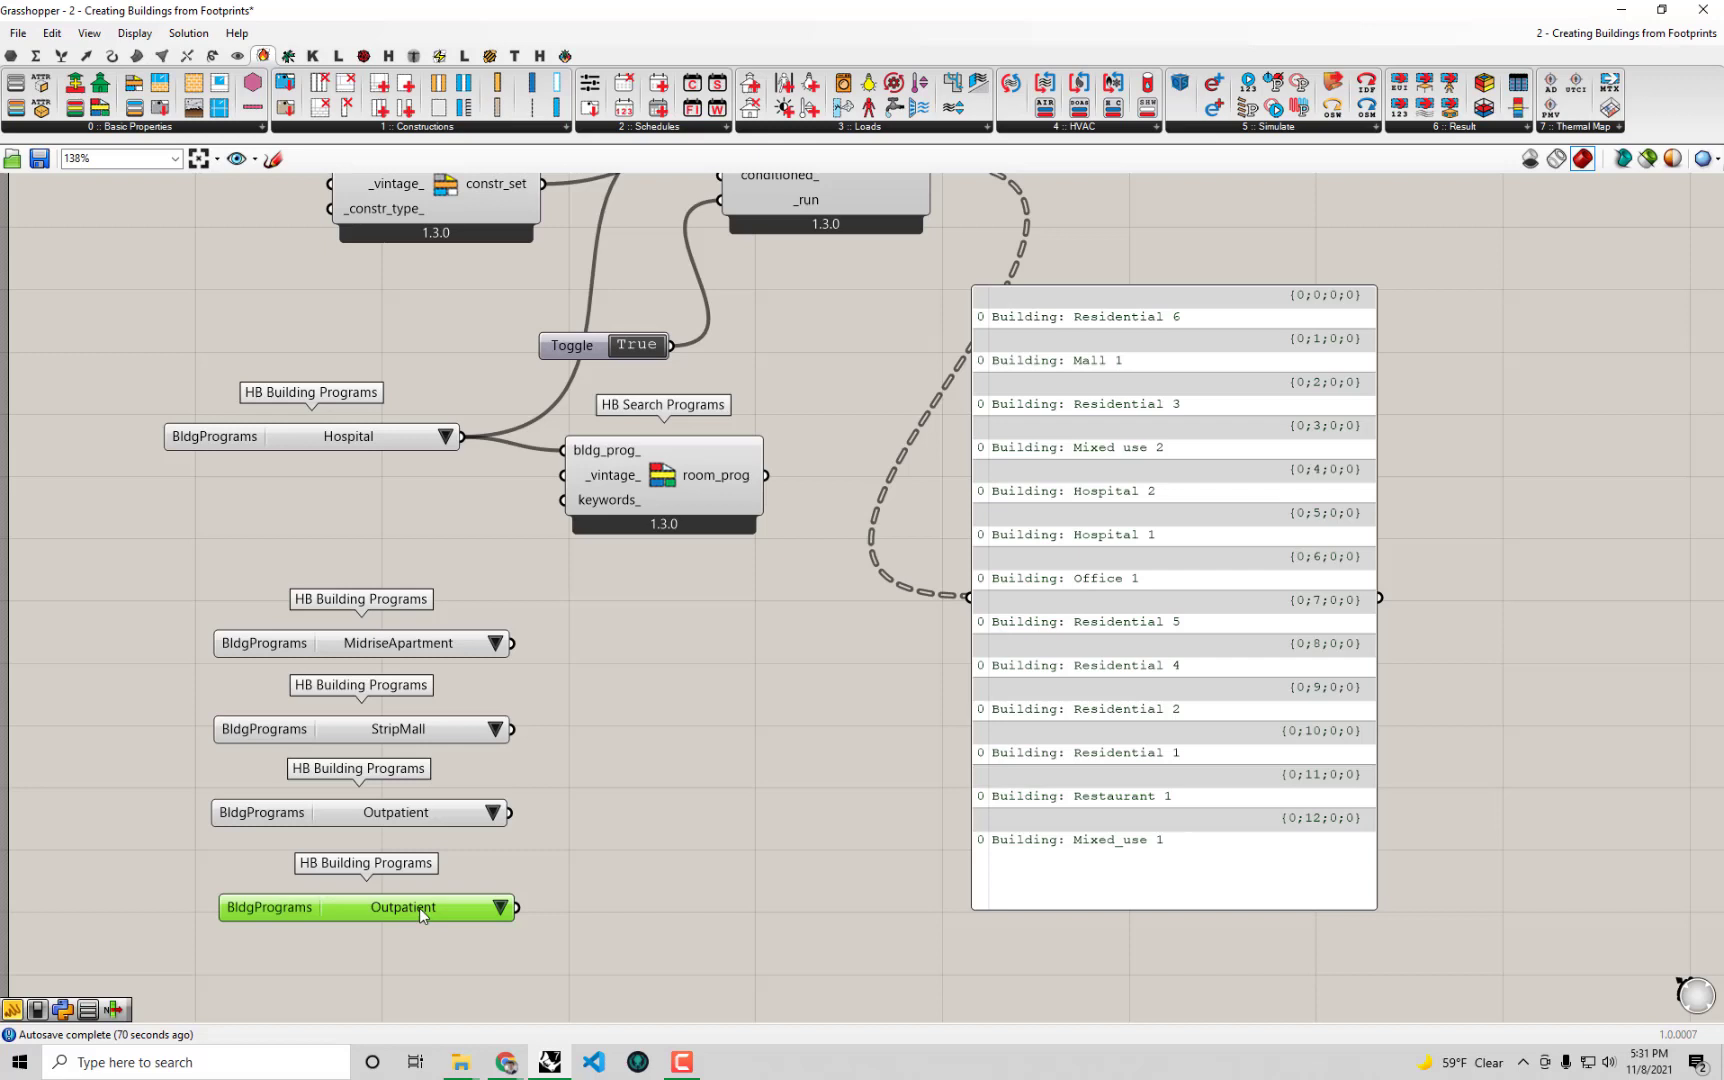
click(498, 908)
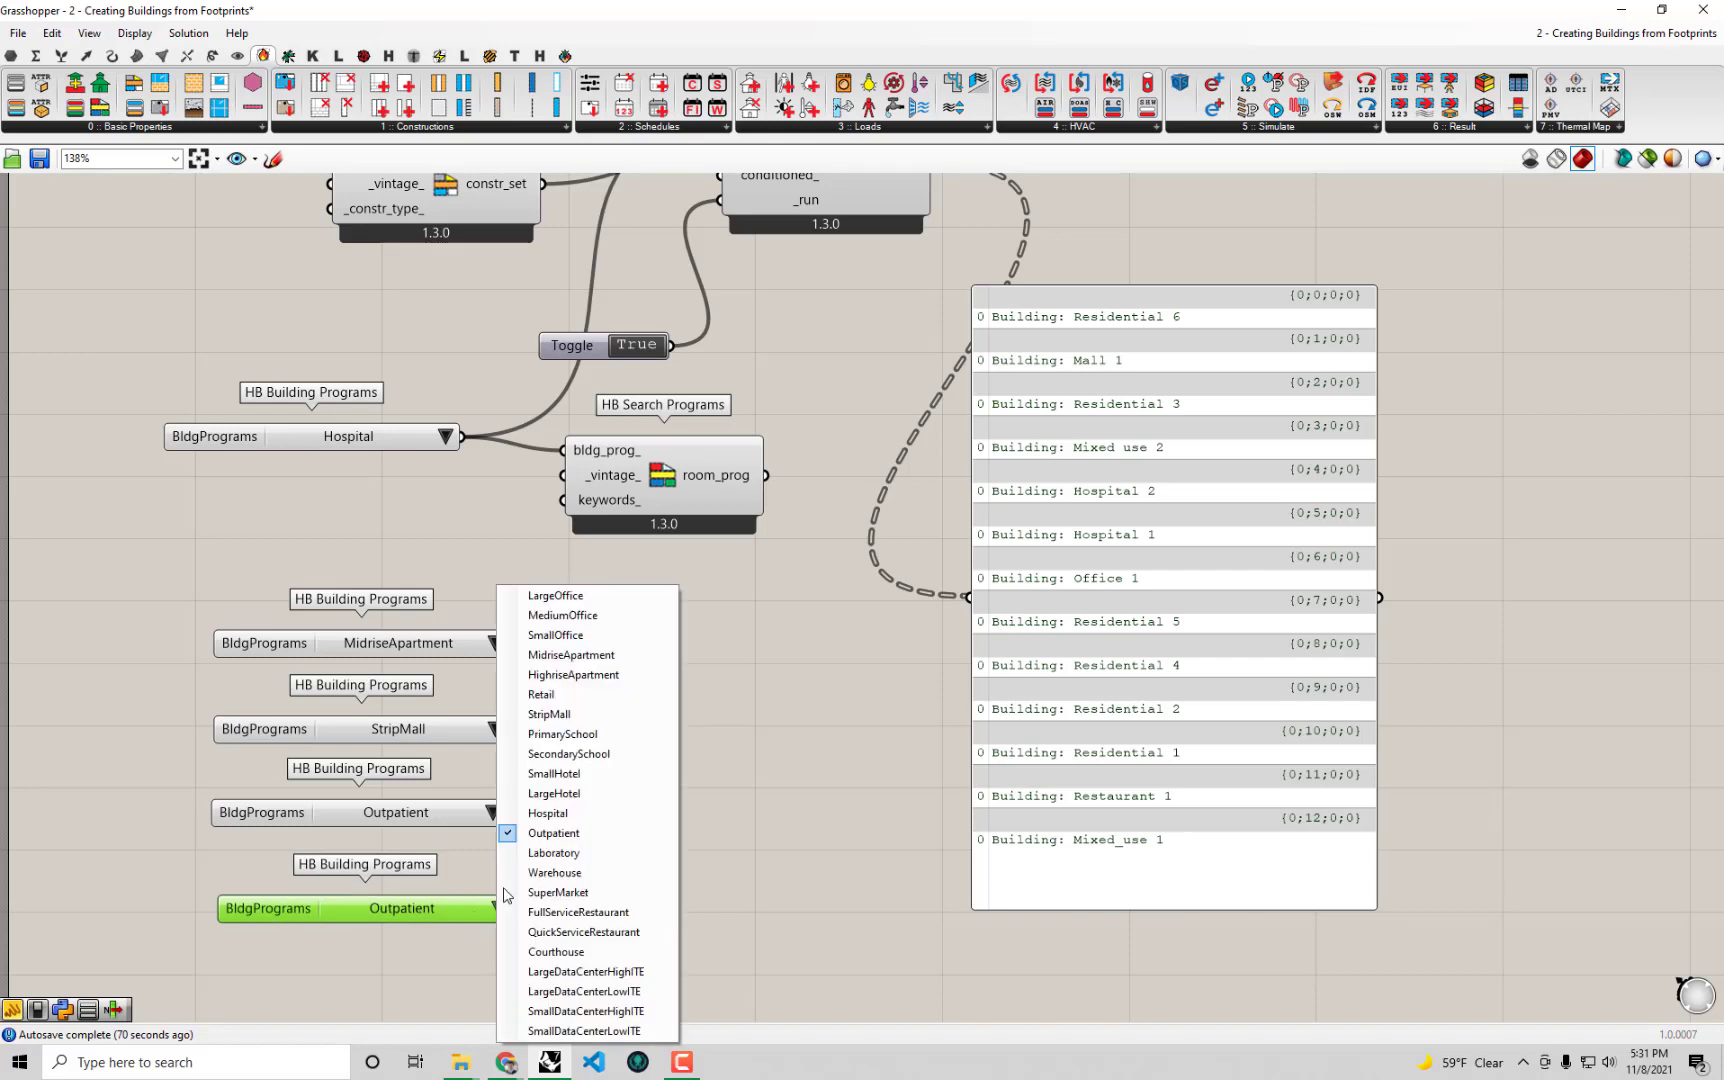
click(578, 616)
drag(430, 908, 422, 888)
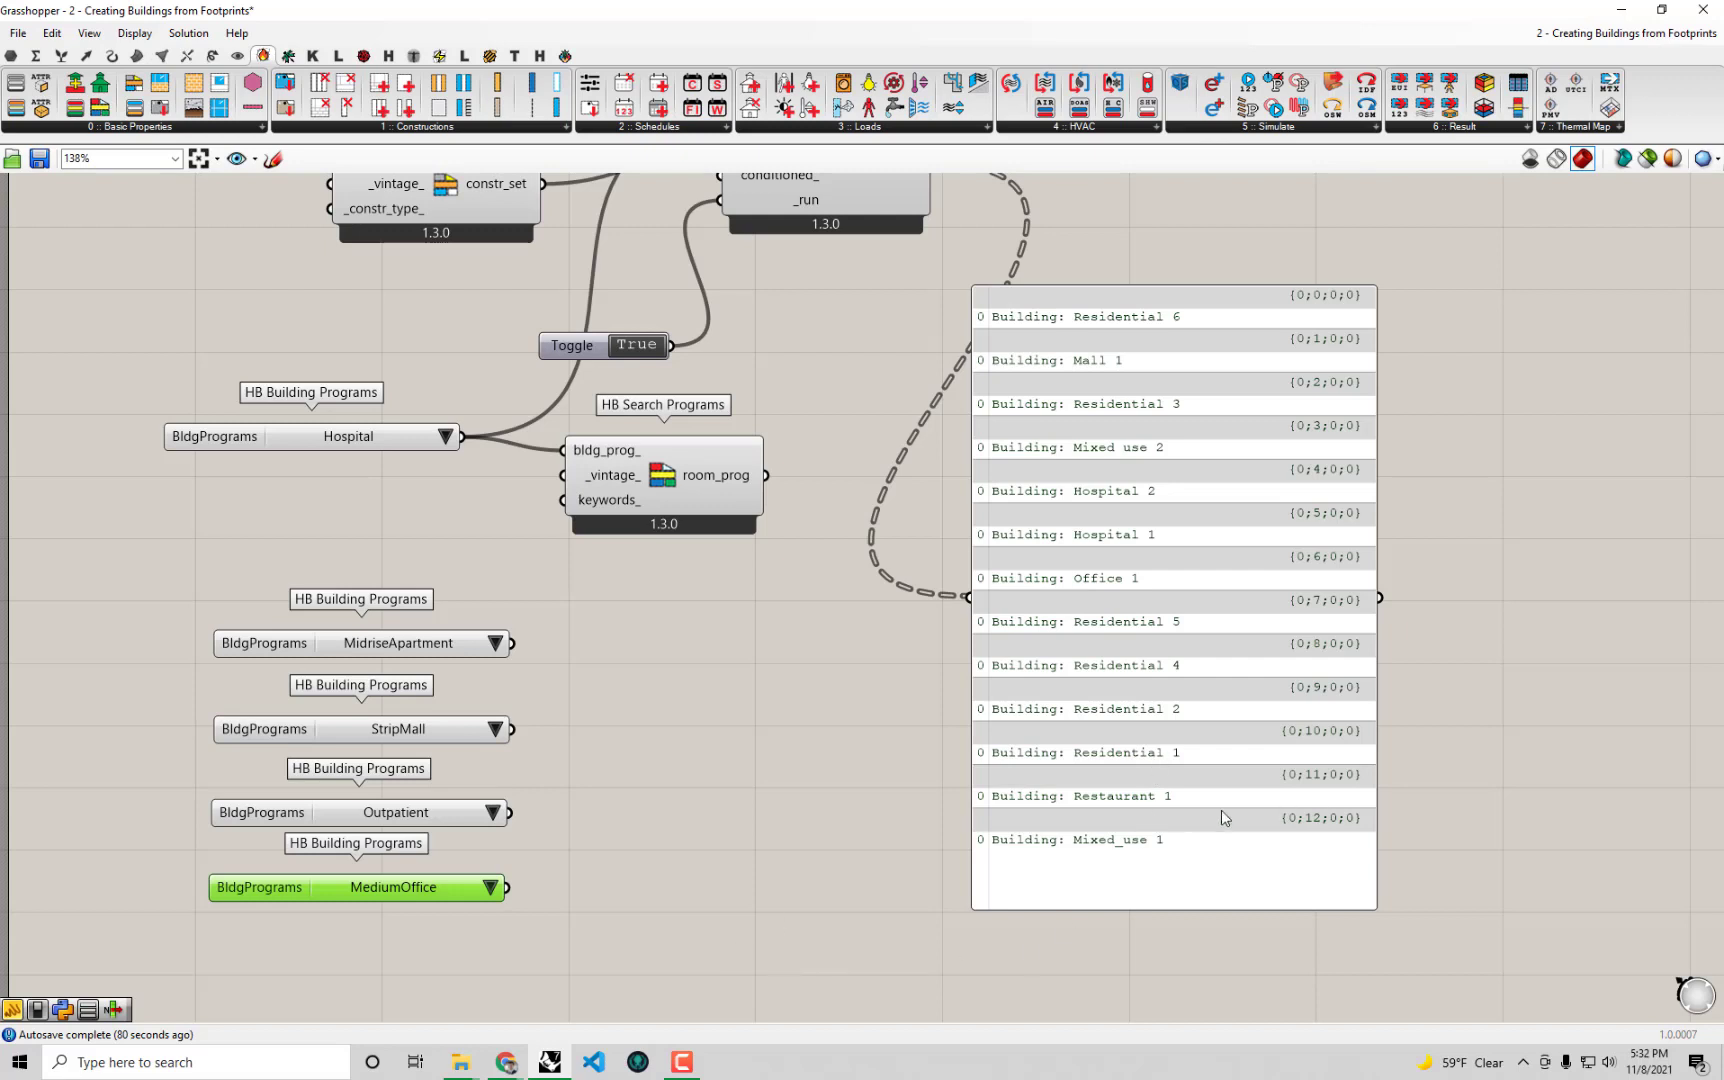
Copy the MediumOffice list and set the new copy to FullServiceRestaurant.
alt+drag(431, 892, 393, 976)
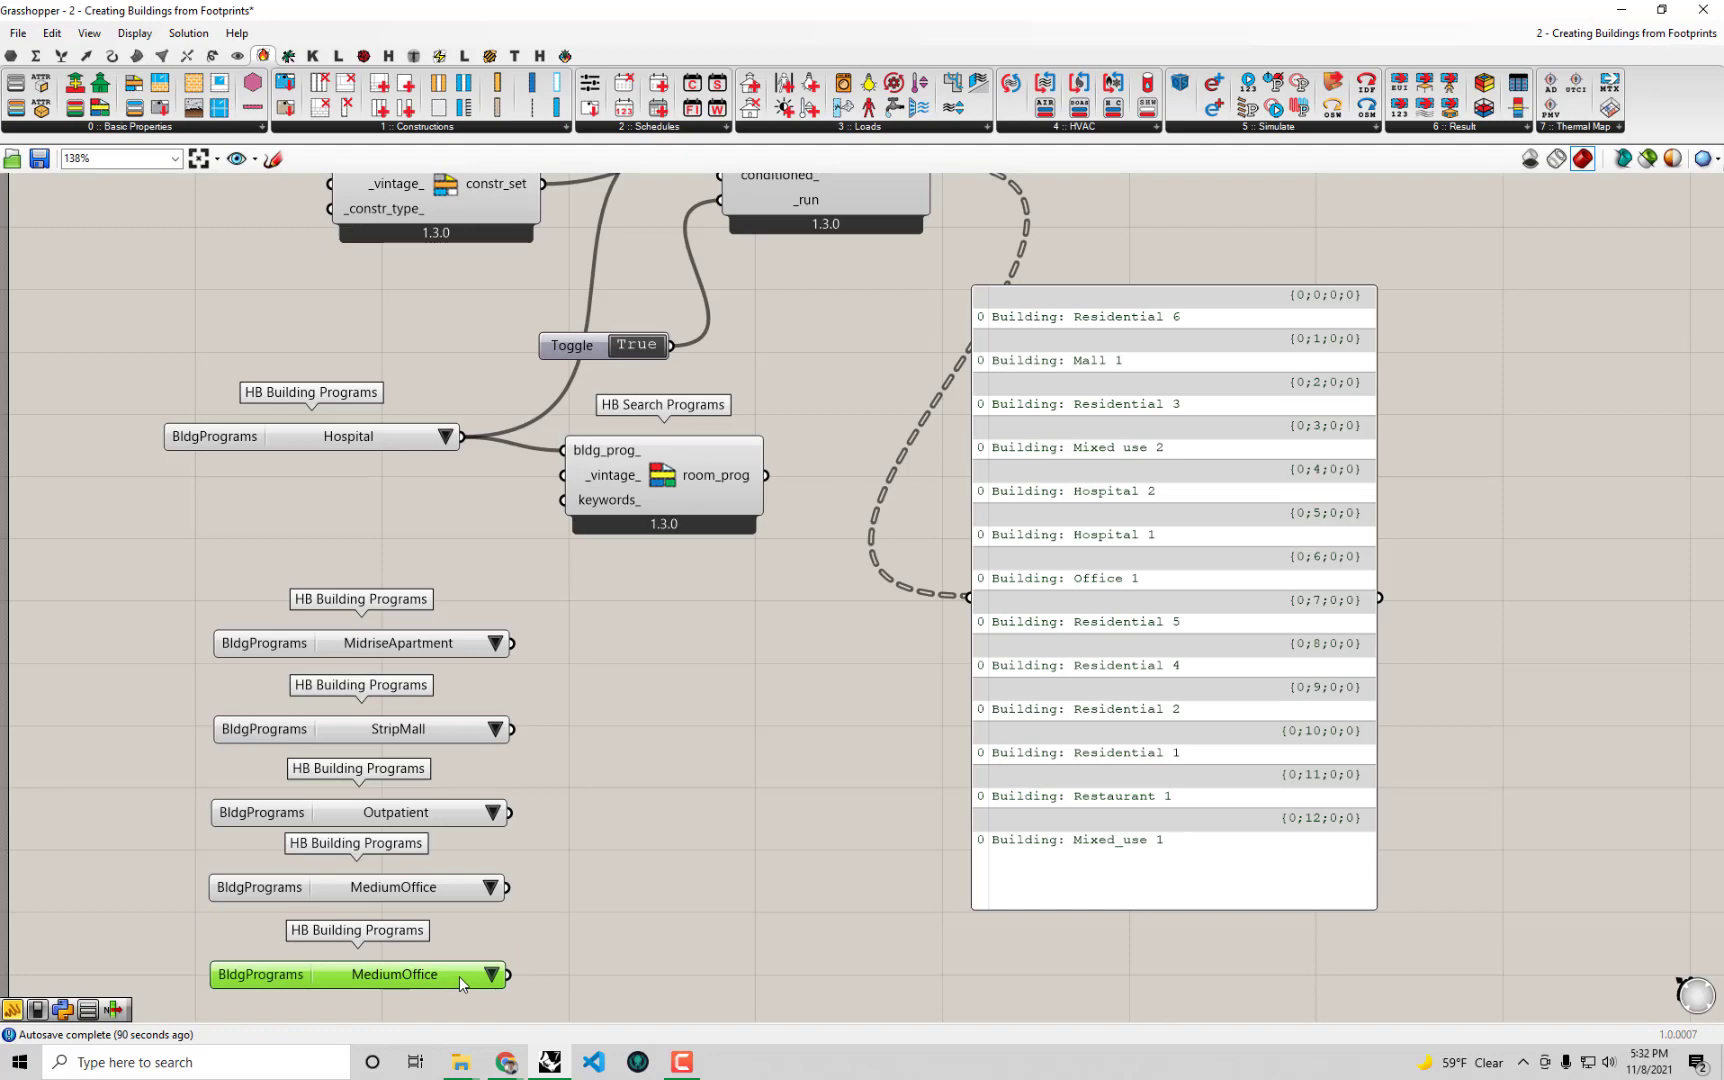
click(489, 973)
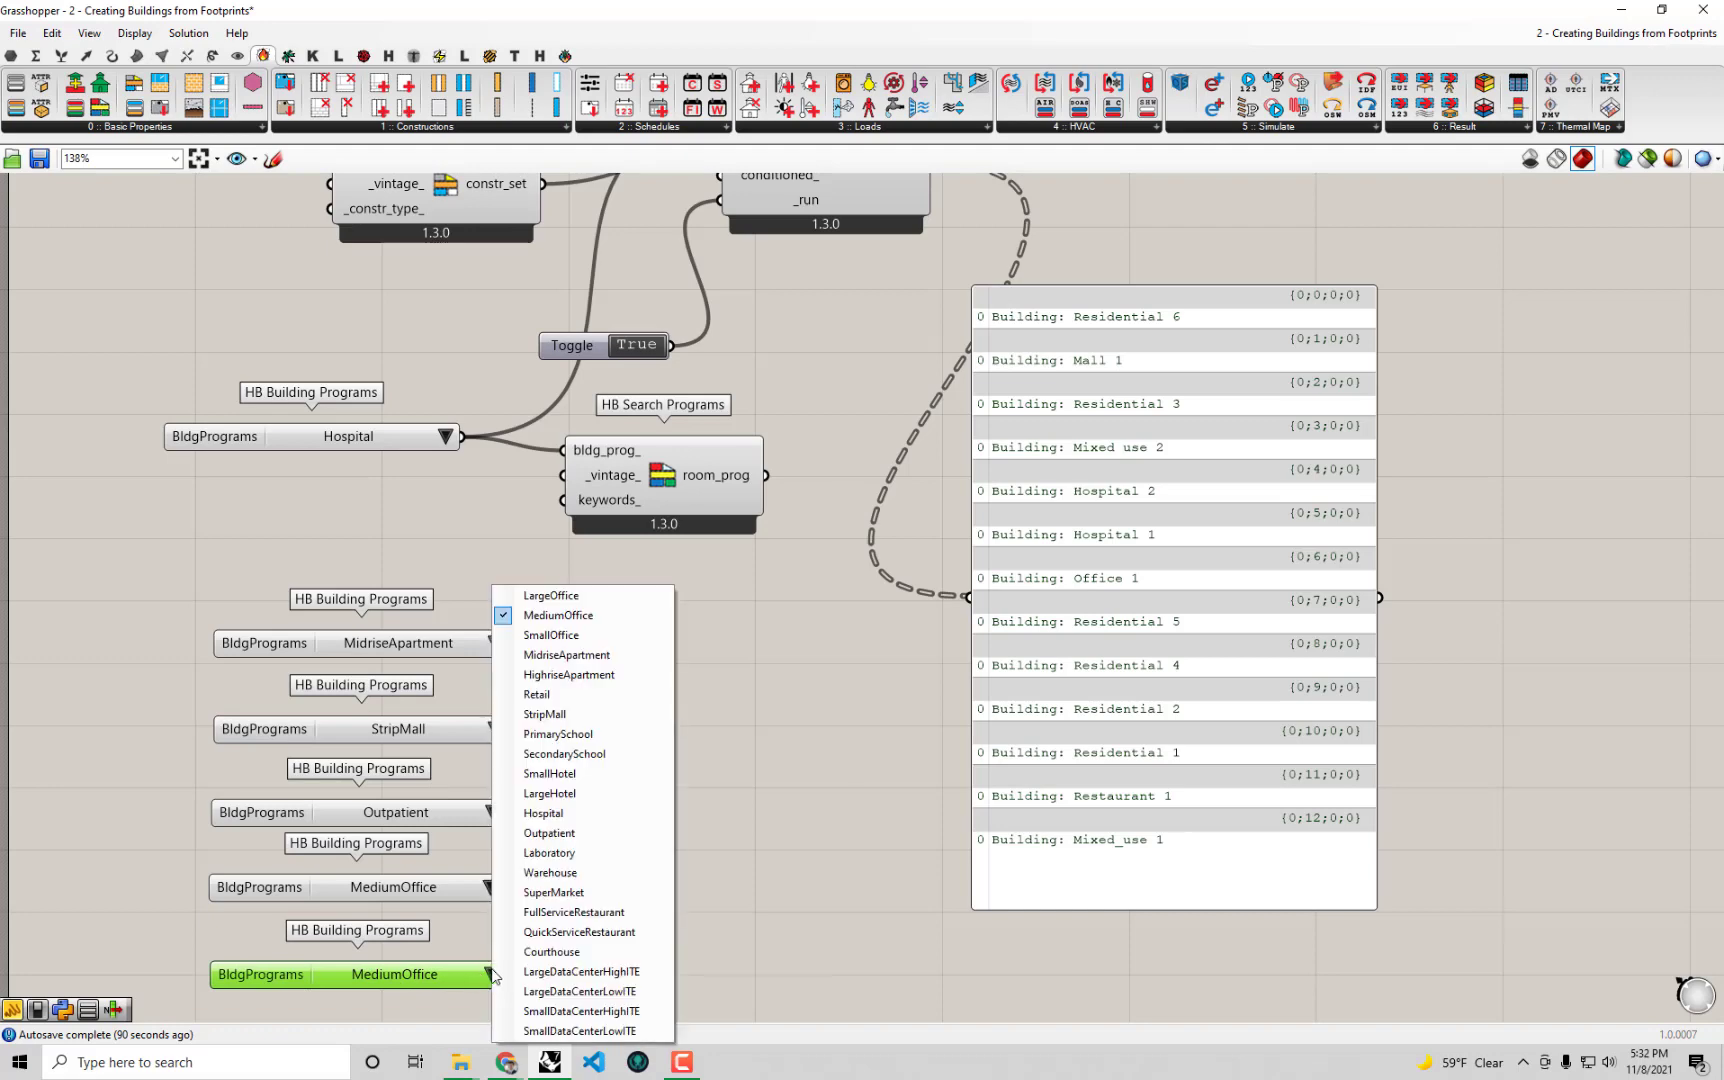
click(581, 912)
right_drag(579, 912, 626, 774)
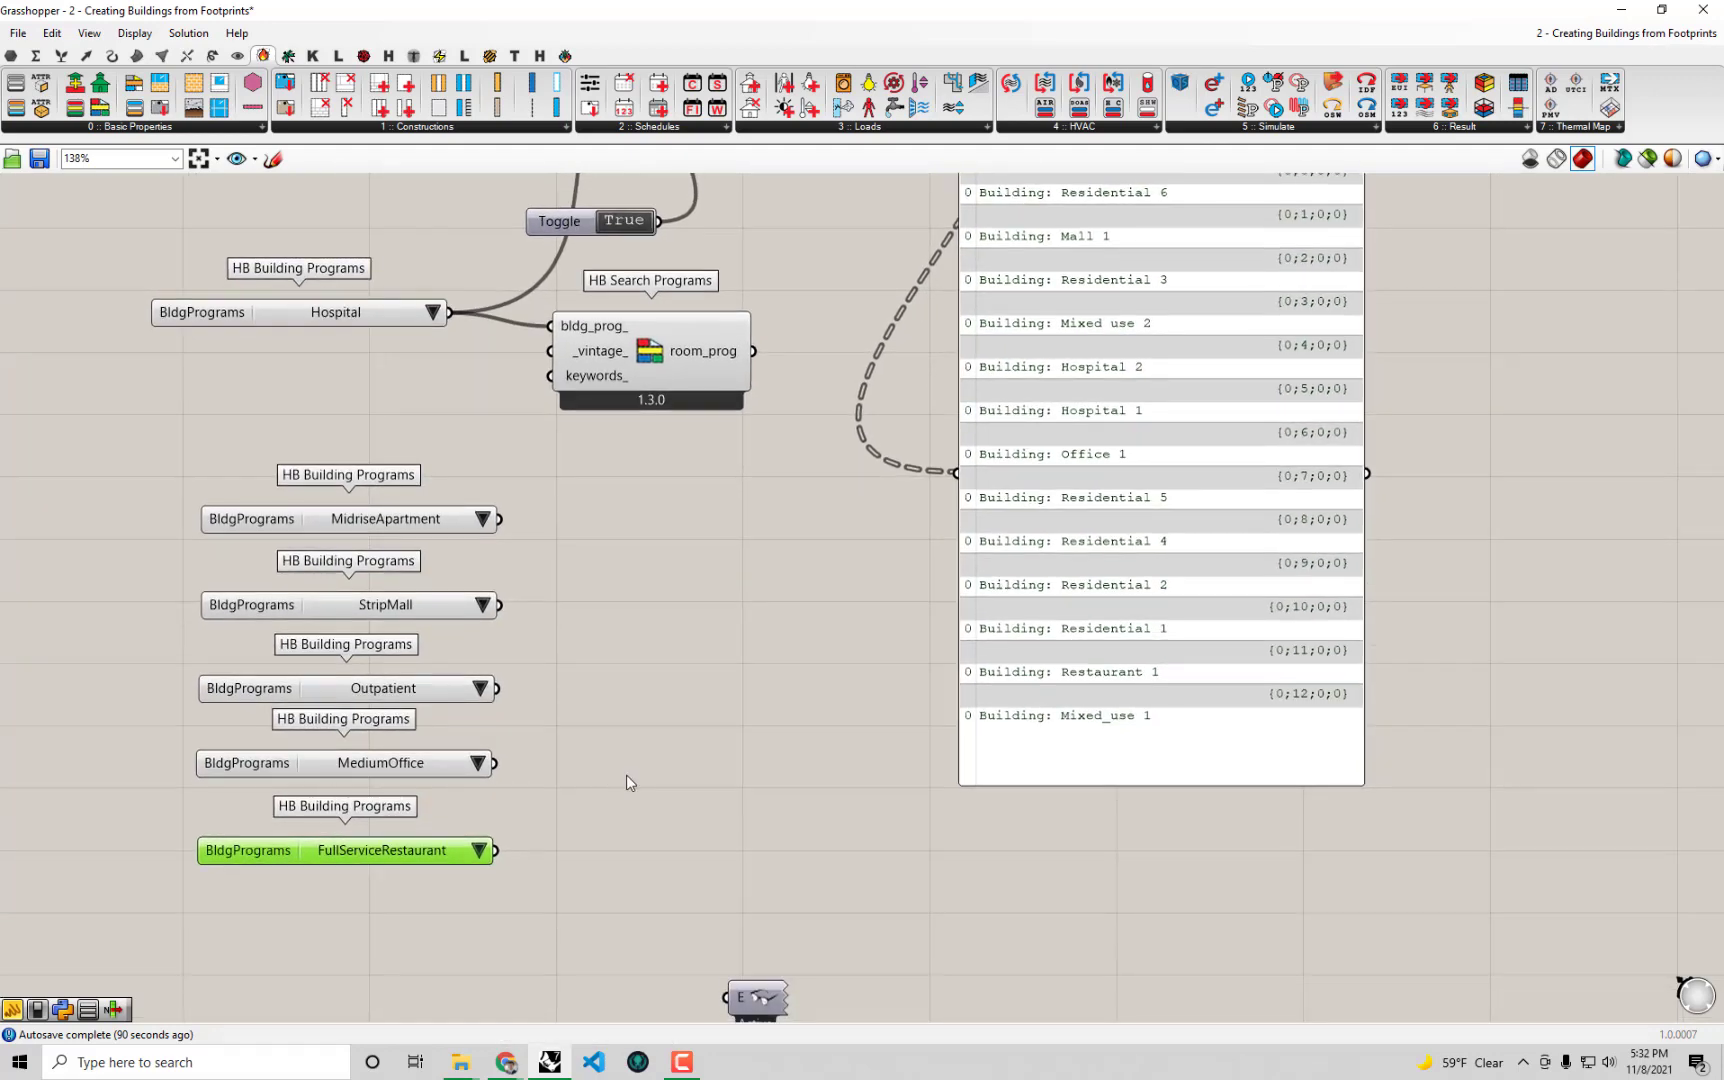
right_drag(1120, 731, 1157, 795)
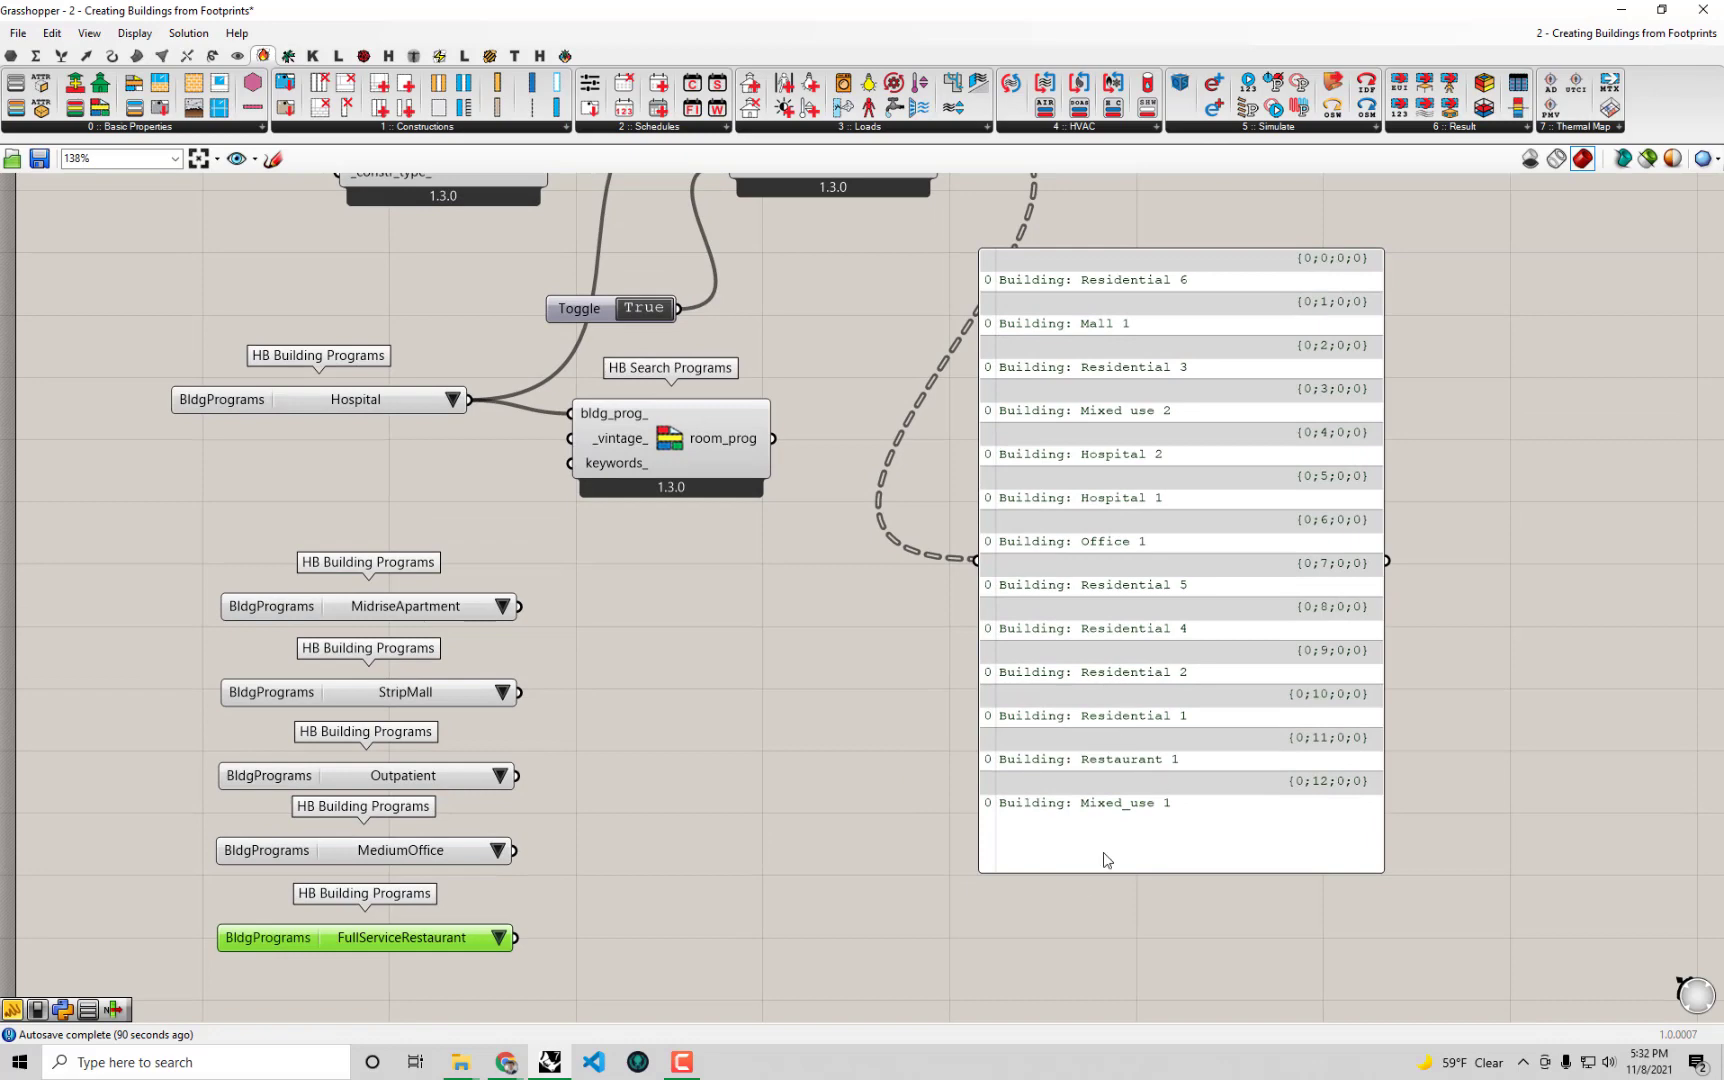
right_drag(1107, 725, 1131, 725)
drag(1131, 725, 1160, 690)
click(616, 958)
drag(638, 986, 236, 588)
right_drag(677, 480, 688, 505)
scroll(800, 320, up, 3)
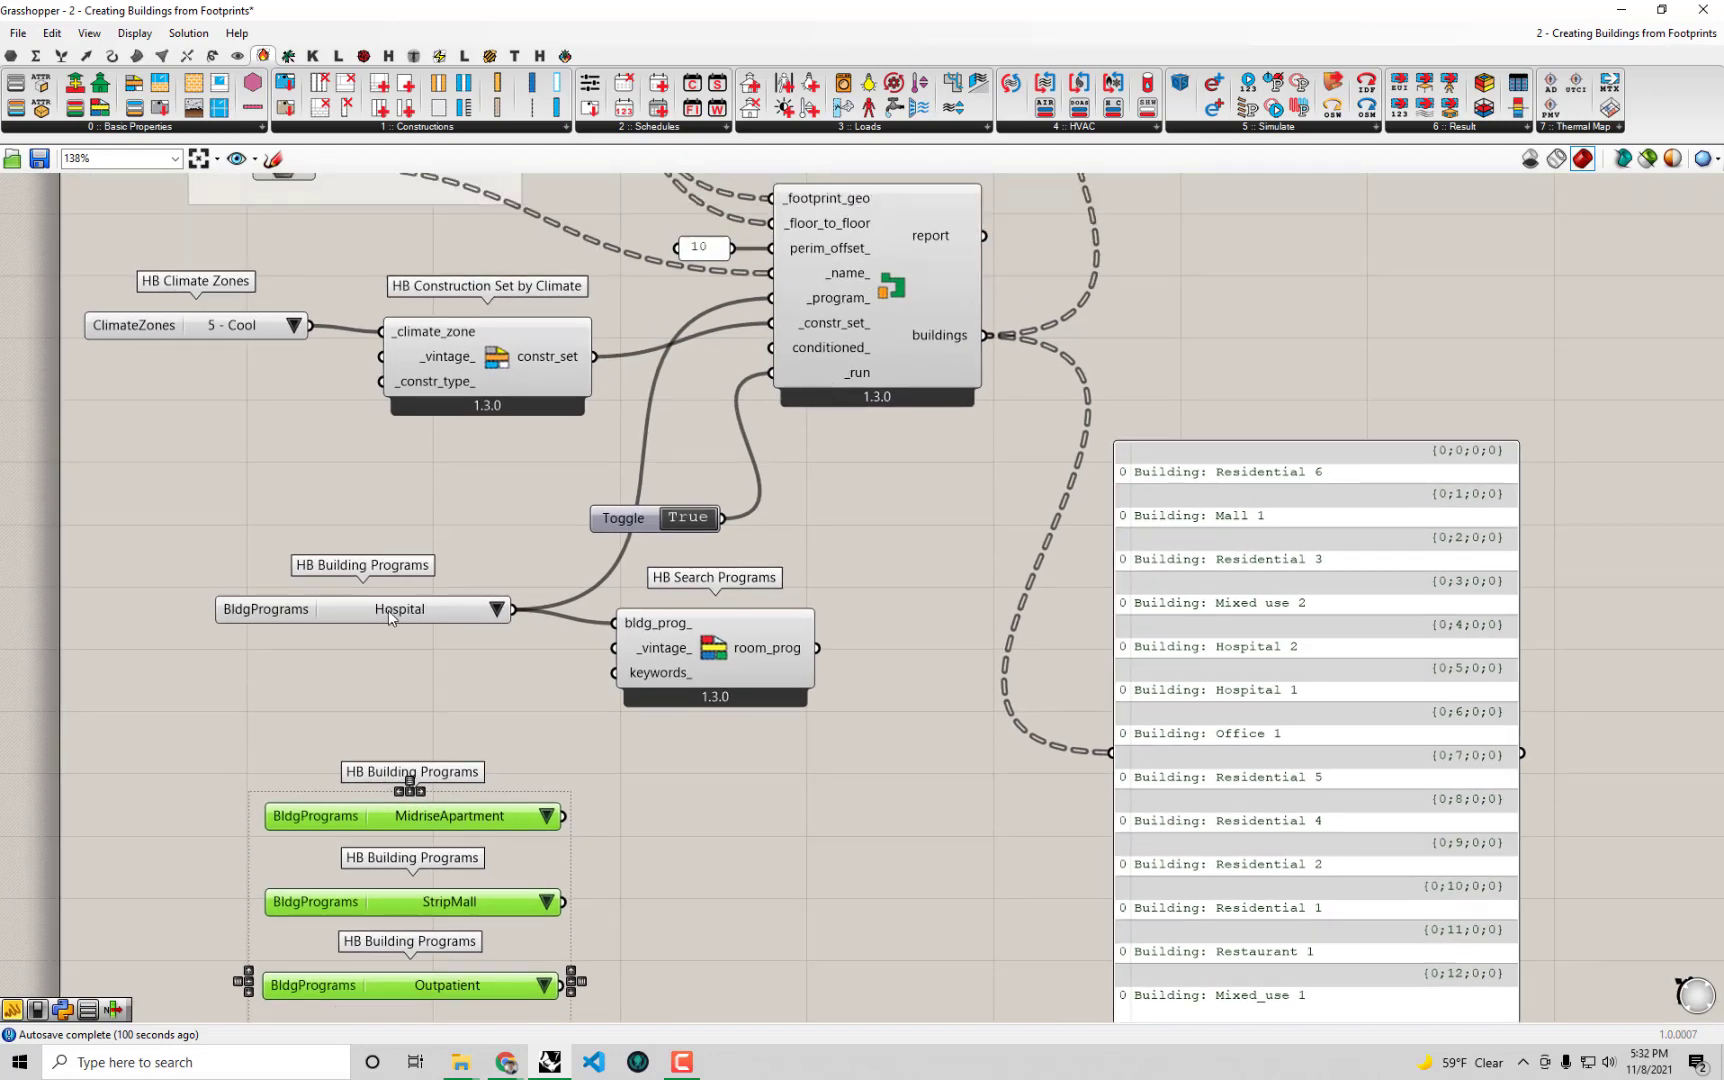
drag(388, 610, 322, 557)
drag(648, 10, 916, 31)
scroll(911, 382, down, 2)
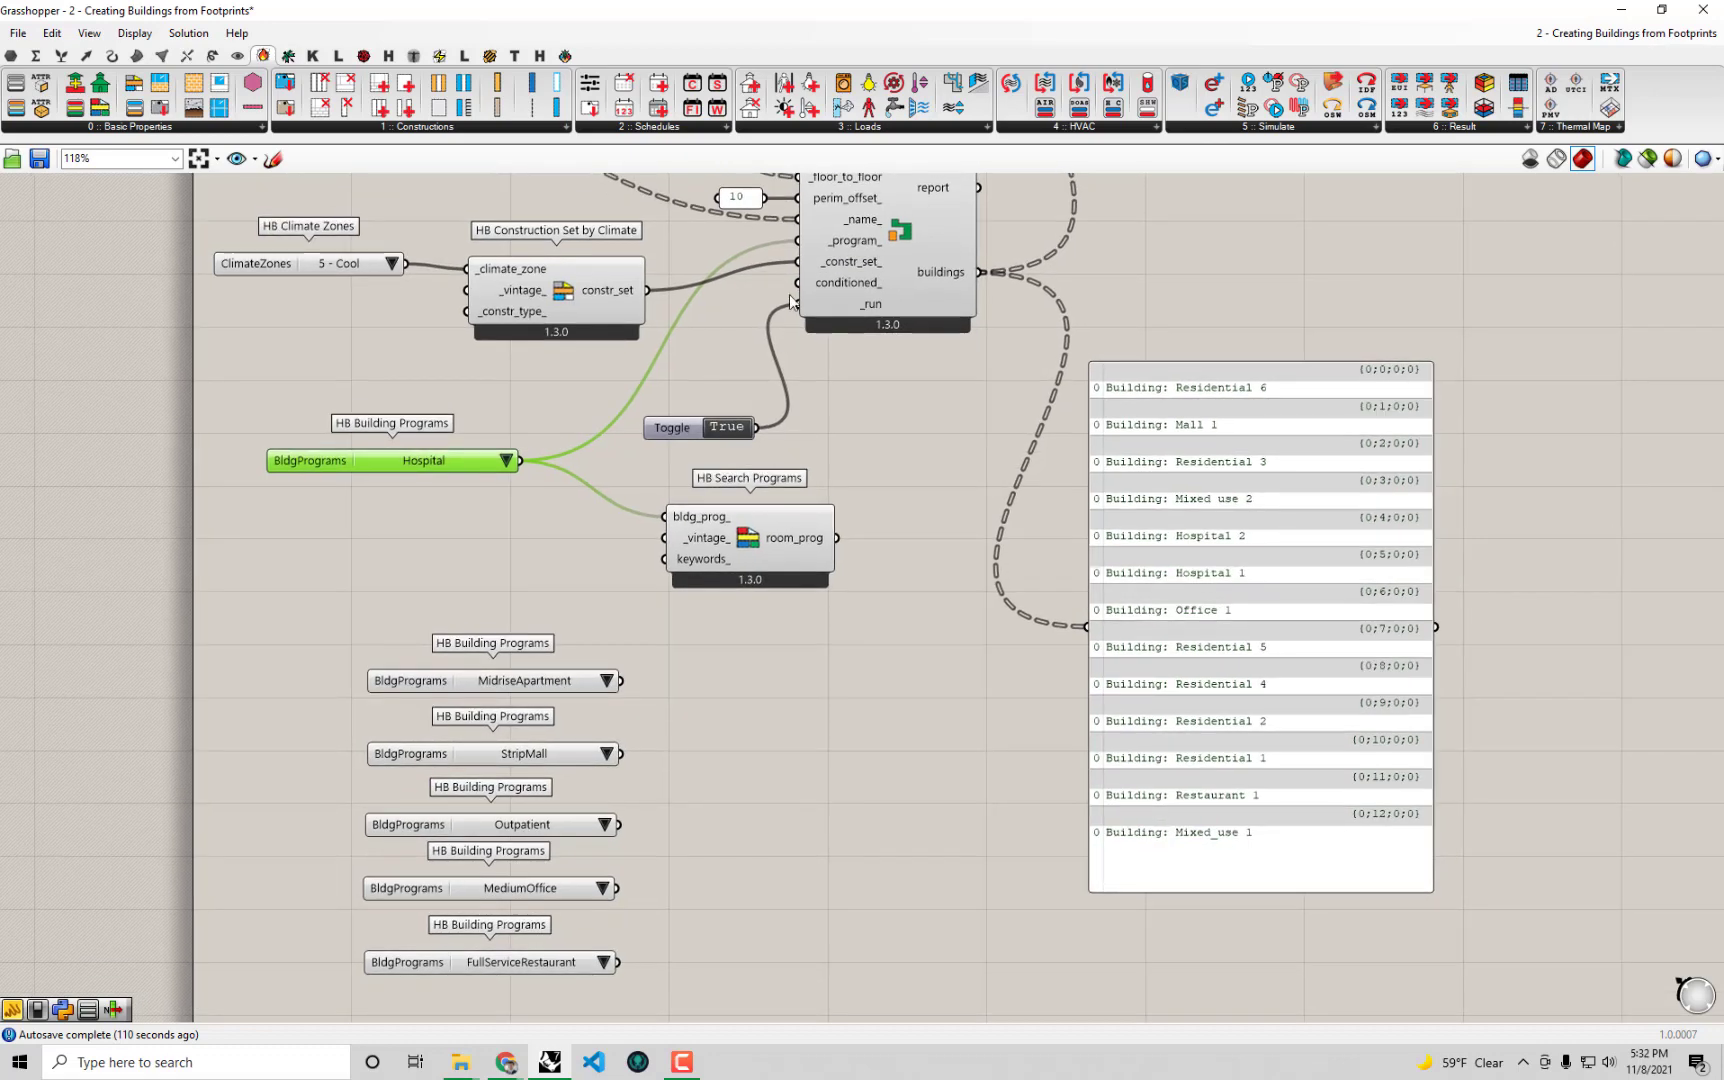
right_drag(795, 367, 846, 467)
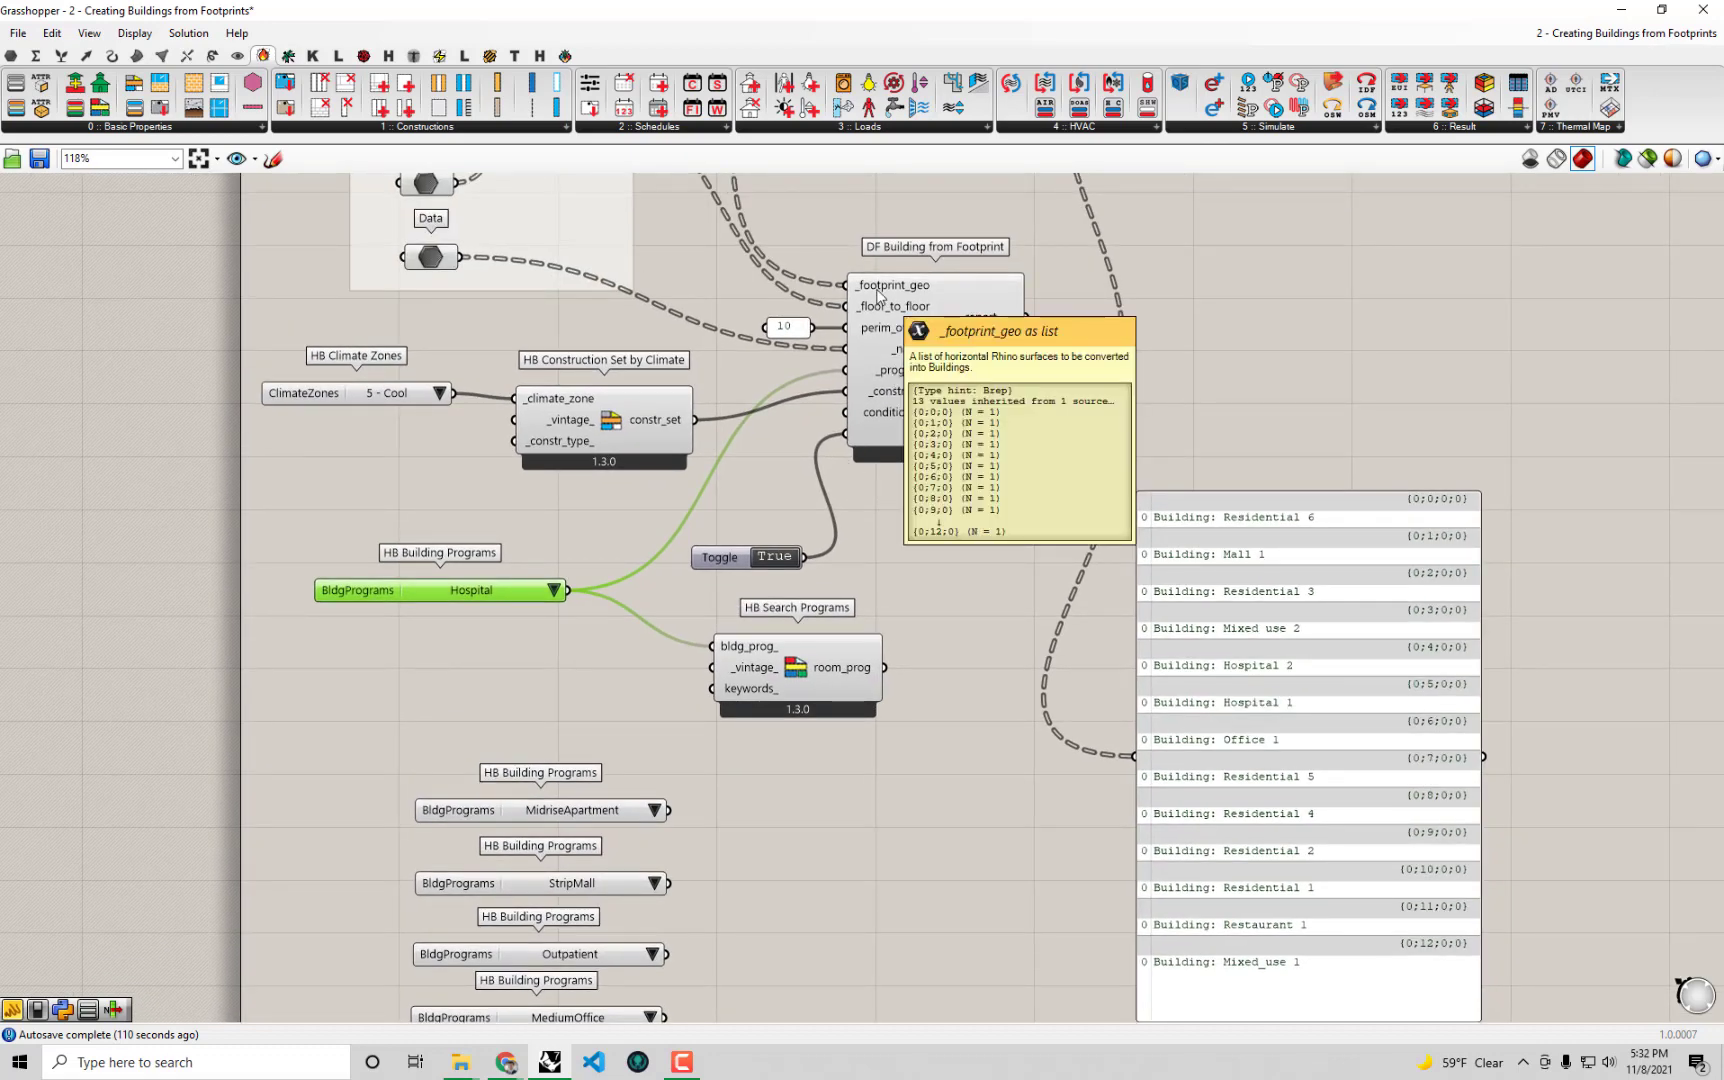
right_drag(858, 760, 766, 720)
scroll(791, 691, up, 2)
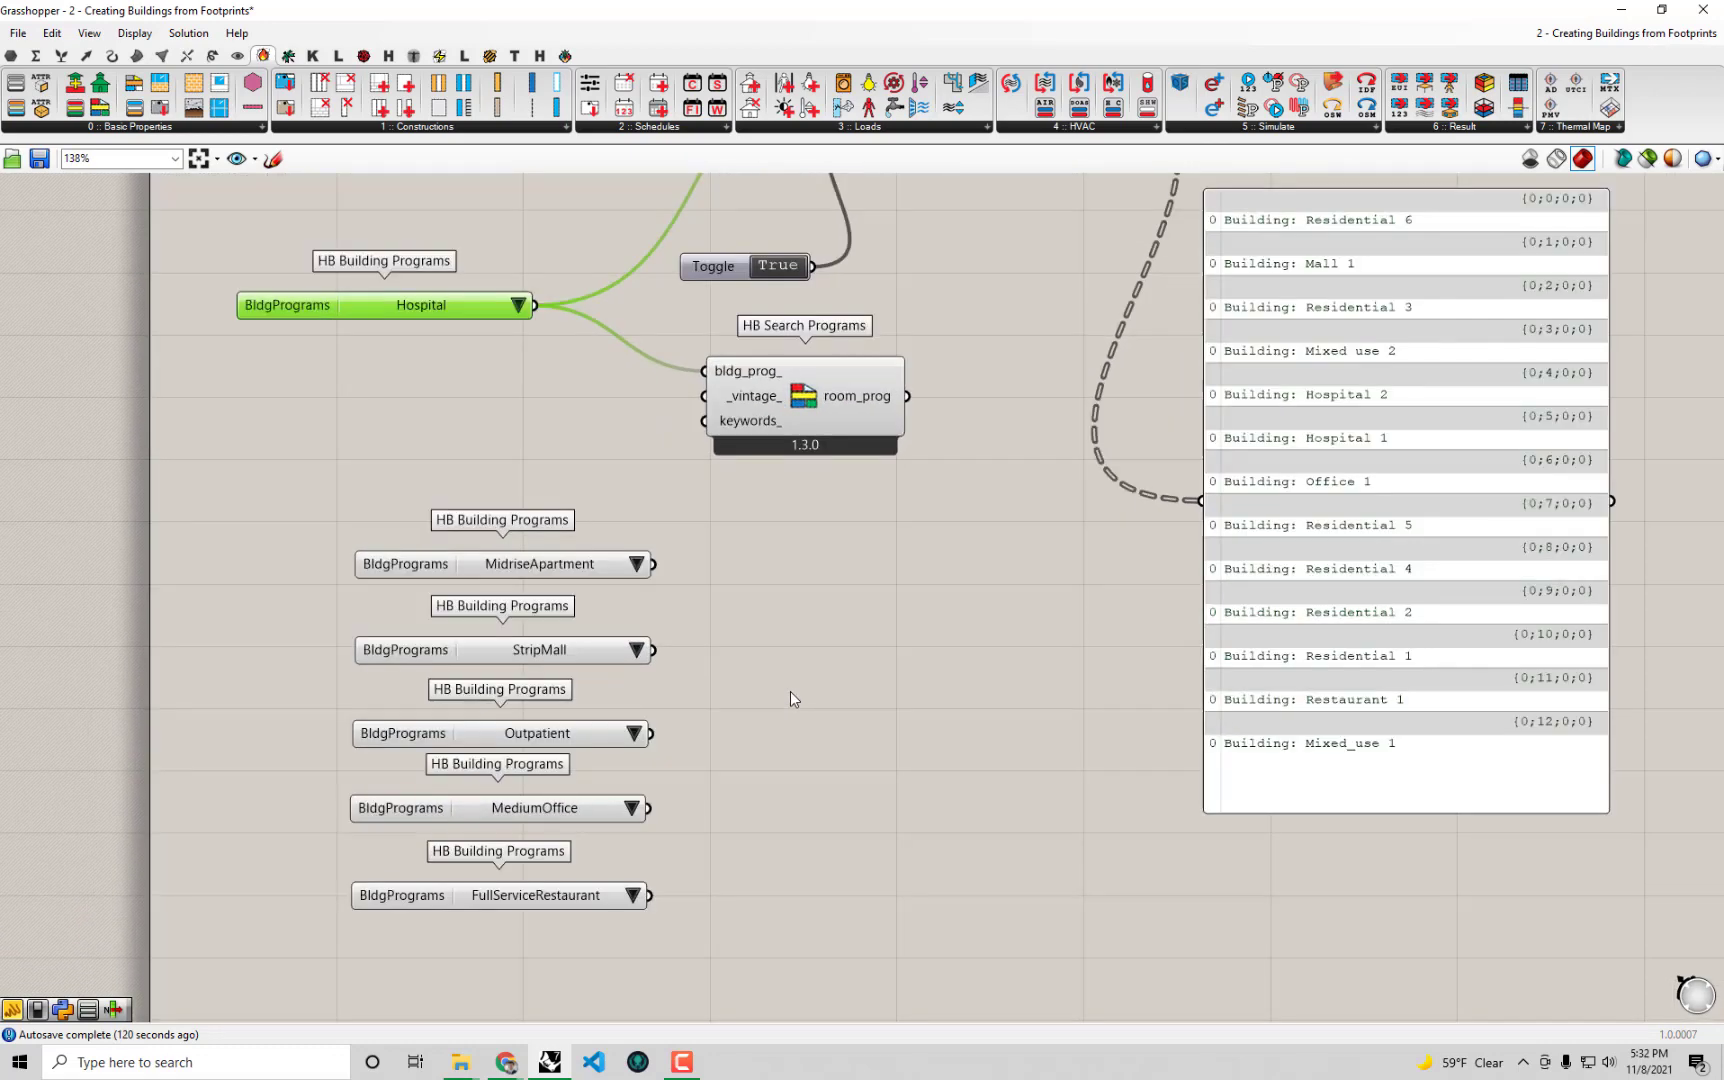
Search 'merge' and place a Merge component beside the program lists.
double_click(876, 726)
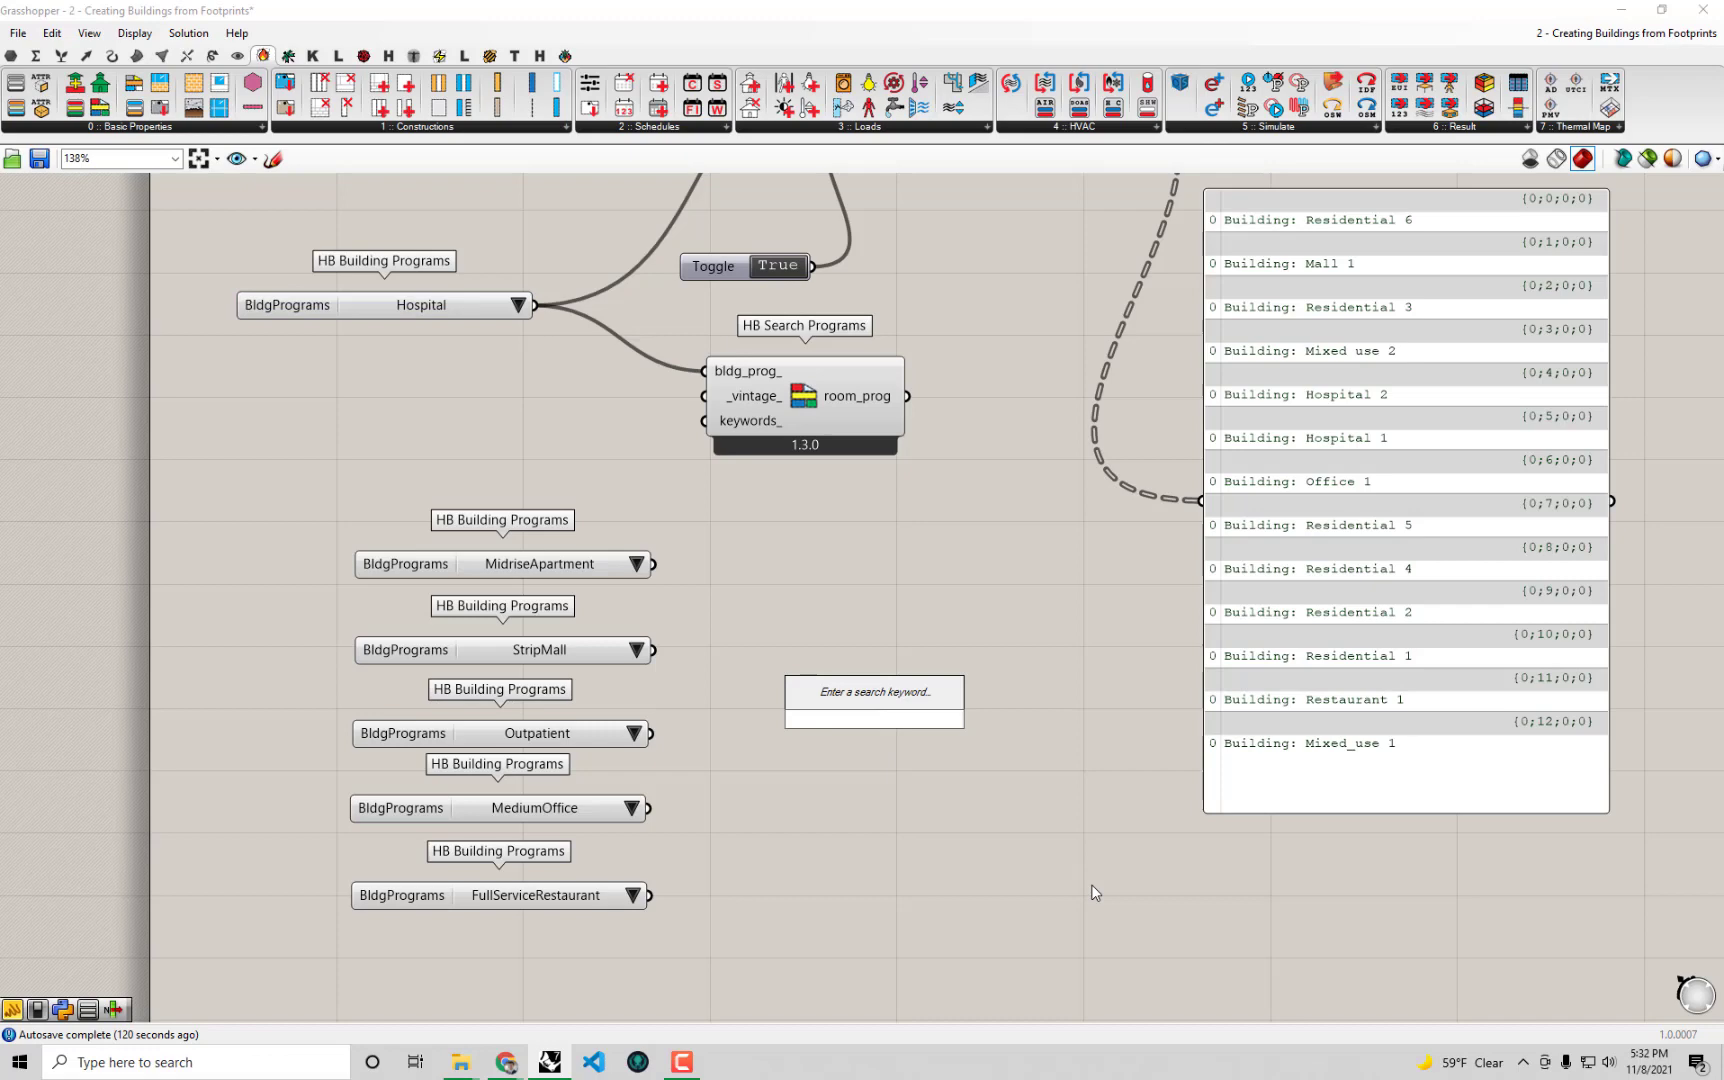
text(merge)
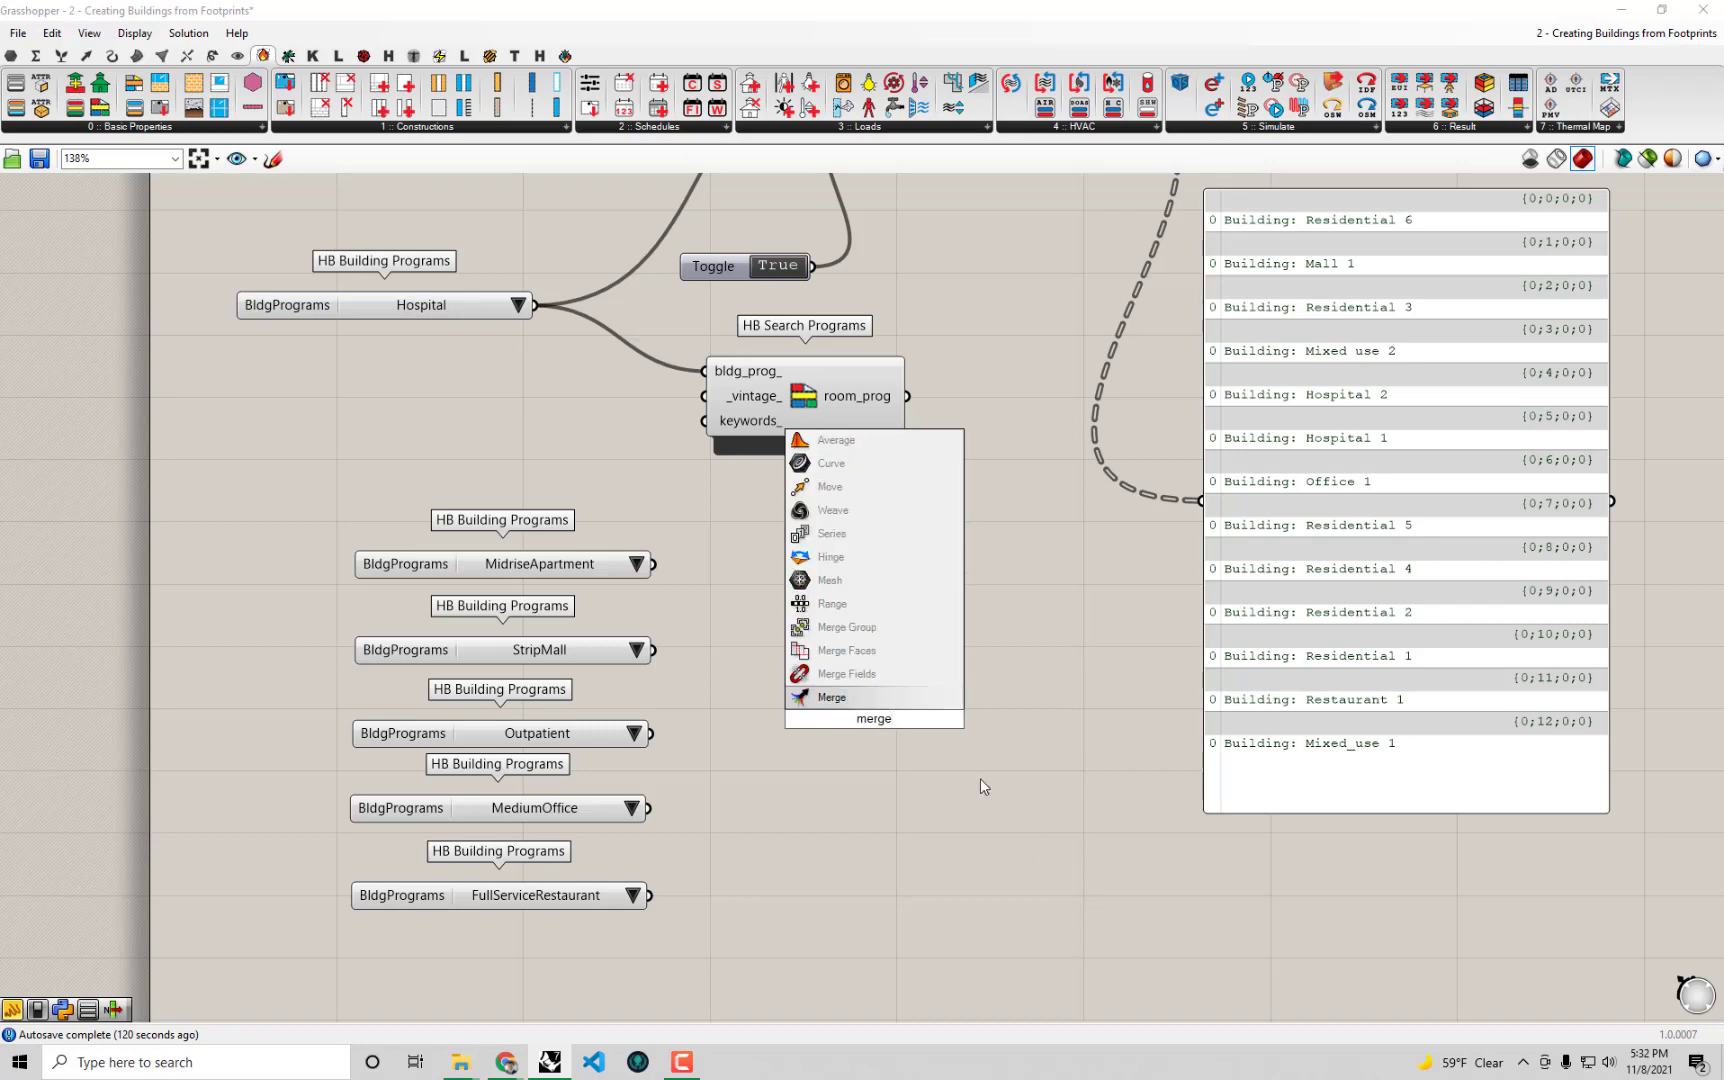
click(880, 697)
right_drag(883, 720, 912, 808)
drag(912, 808, 912, 738)
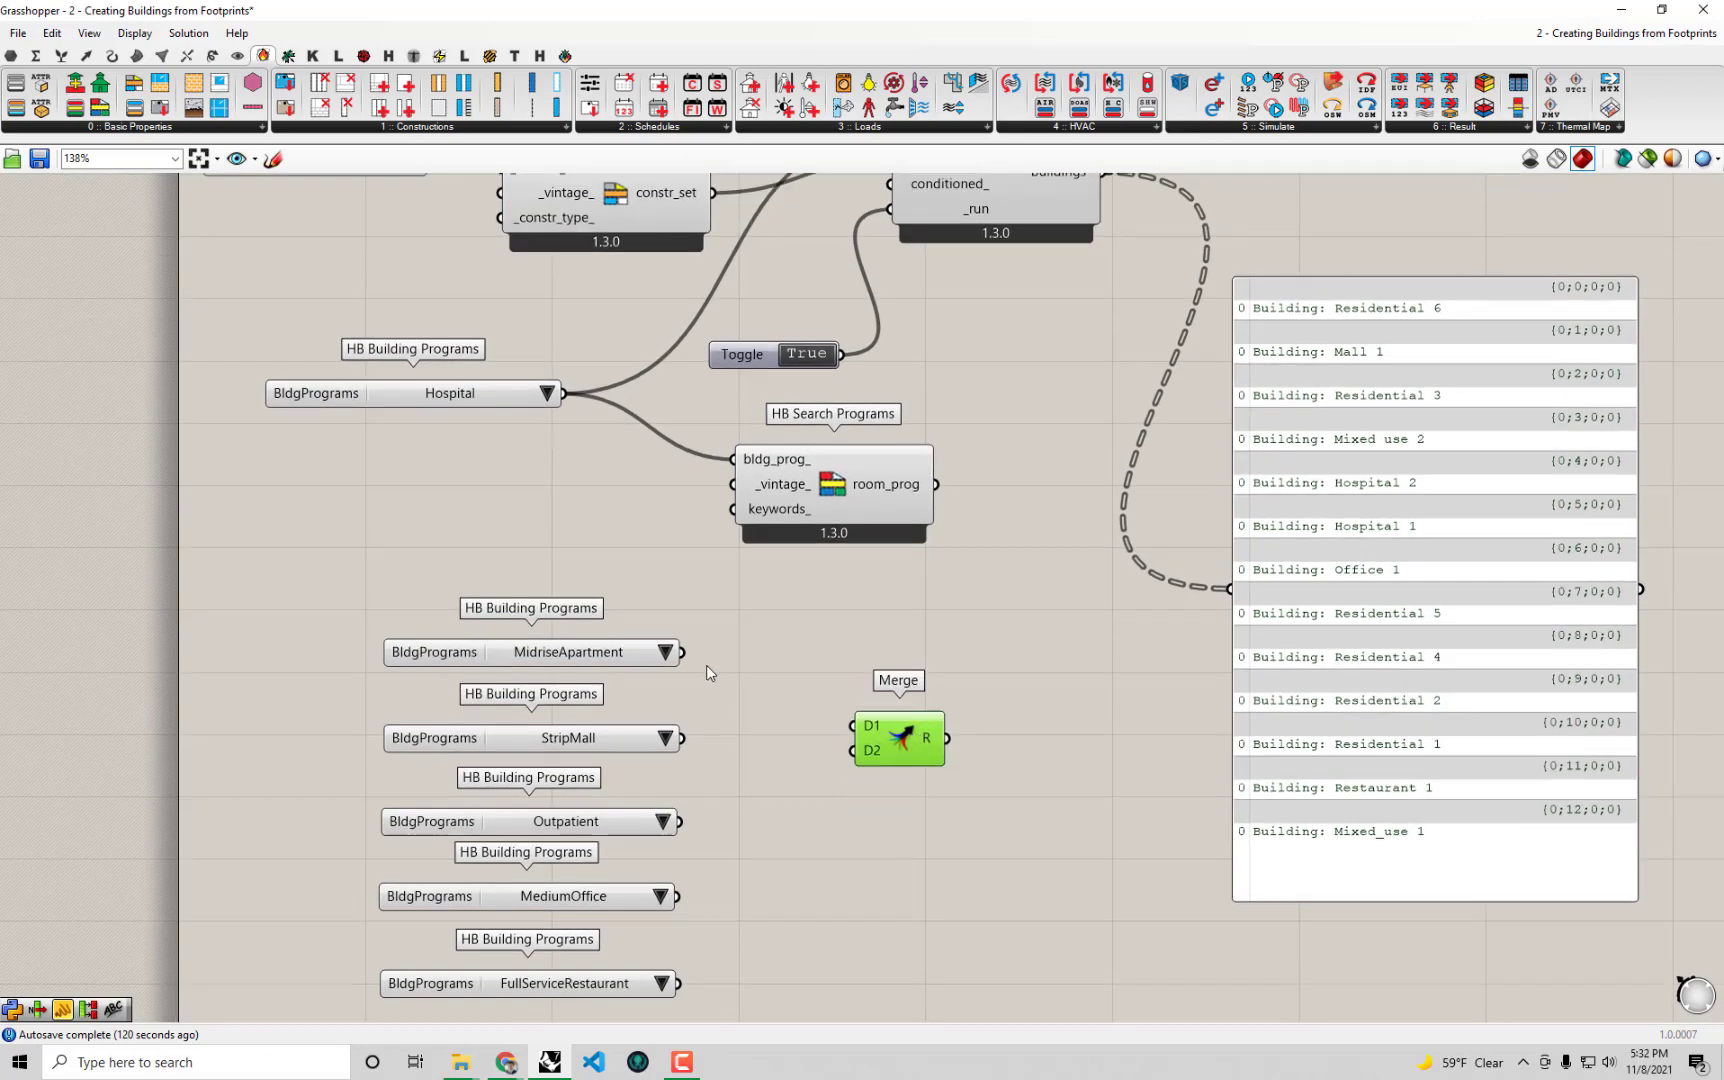
Wire MidriseApartment into D1, StripMall into D2, and reconnect buildings to the panel.
drag(681, 652, 852, 726)
drag(688, 739, 1222, 590)
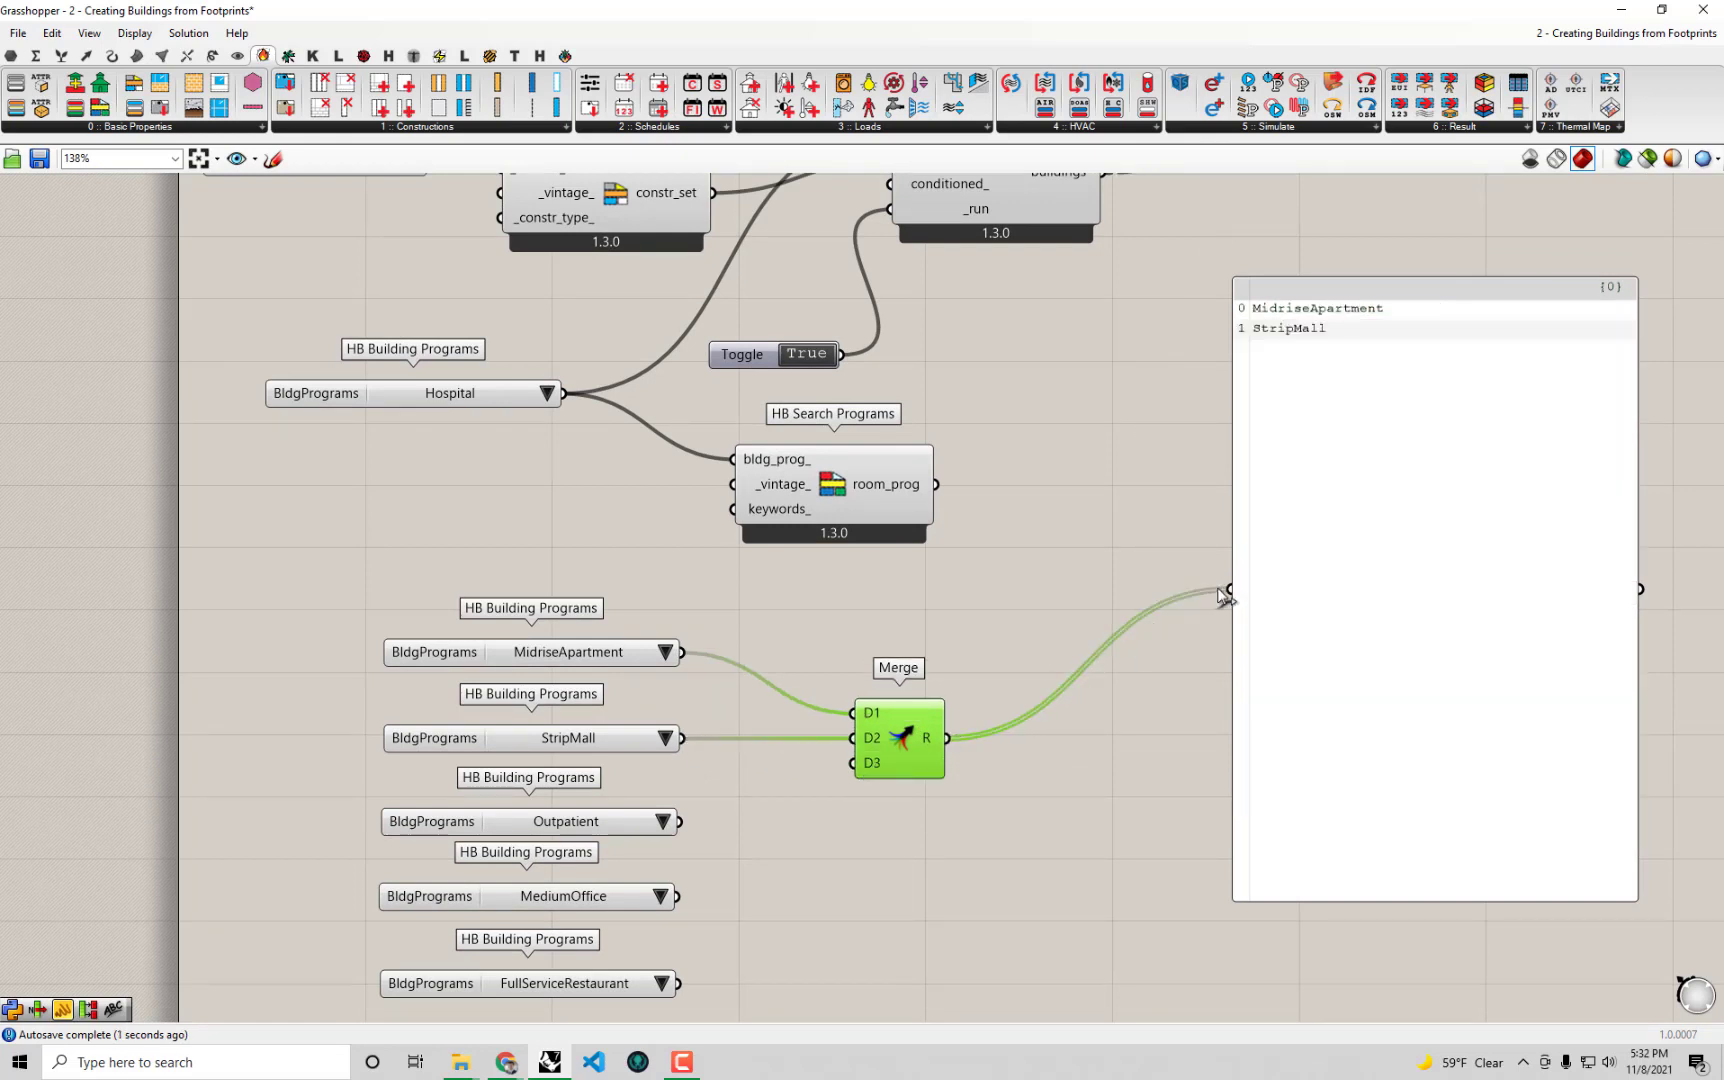
right_drag(1160, 450, 1157, 469)
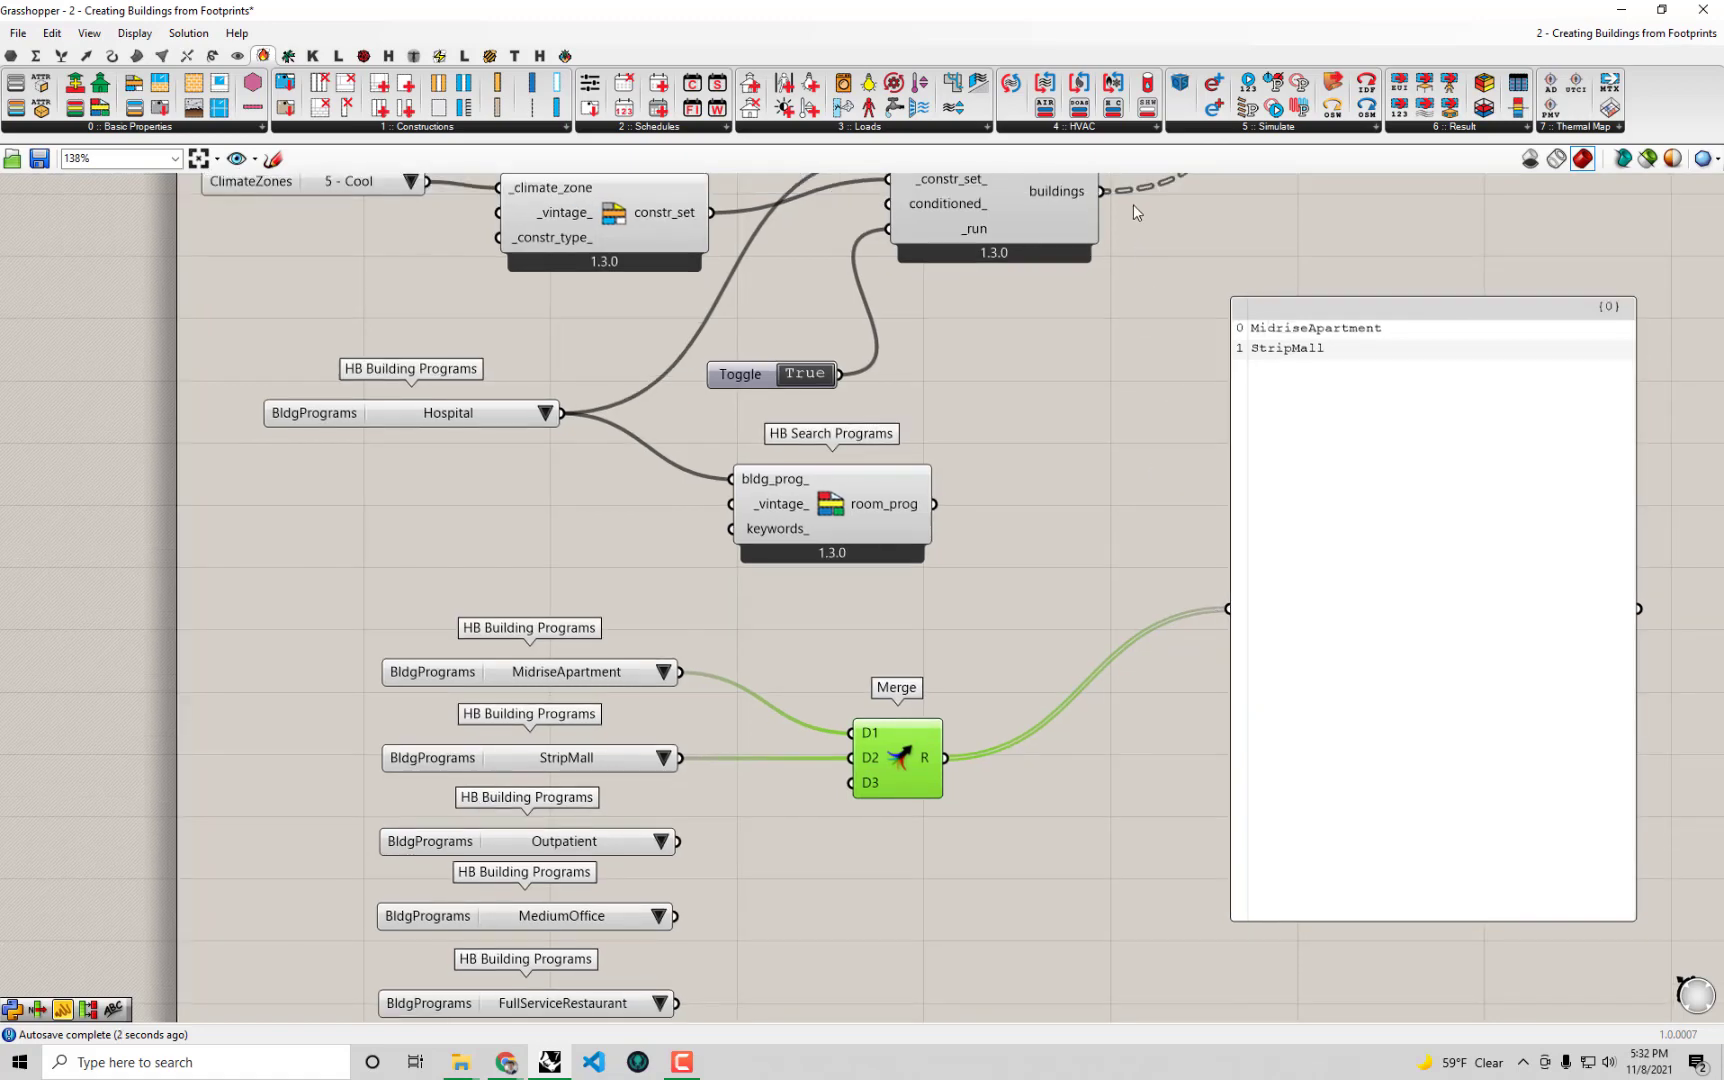
drag(1103, 191, 1228, 608)
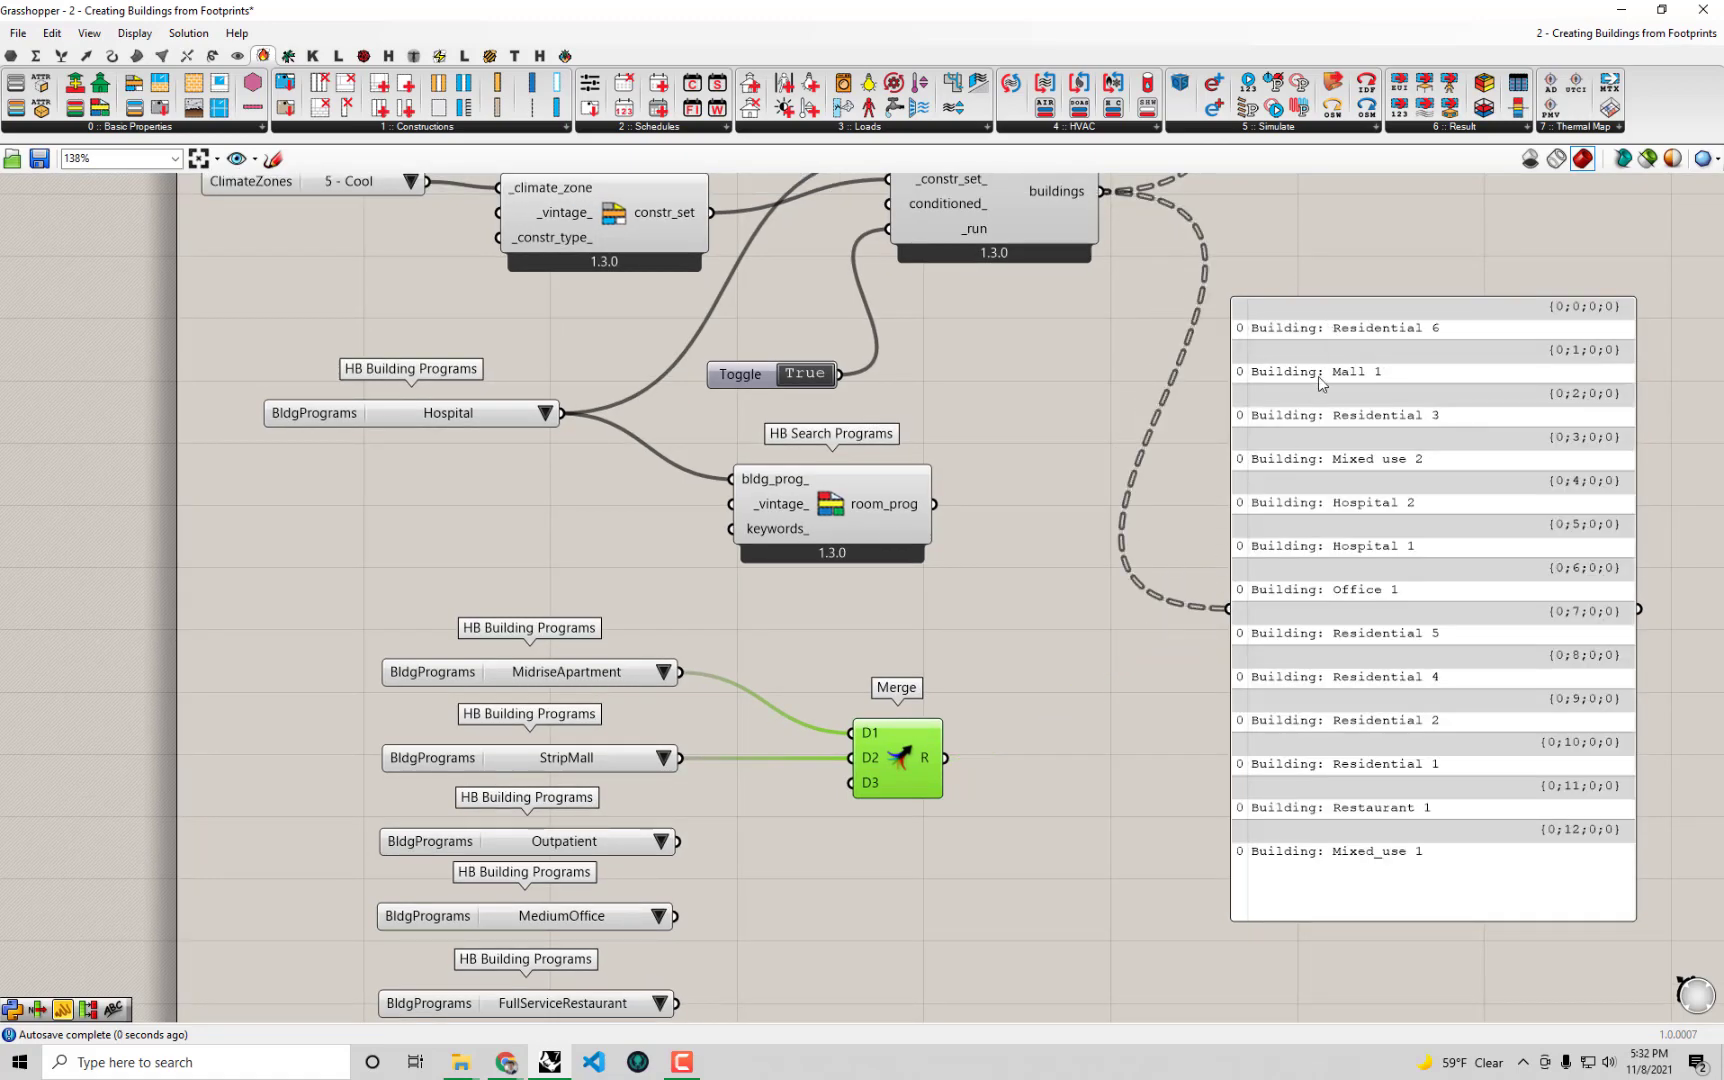
right_drag(1005, 770, 1007, 696)
right_drag(1101, 745, 1093, 702)
Create a text panel reading 'Mixed Use' near the program lists.
click(463, 432)
double_click(463, 432)
text(")
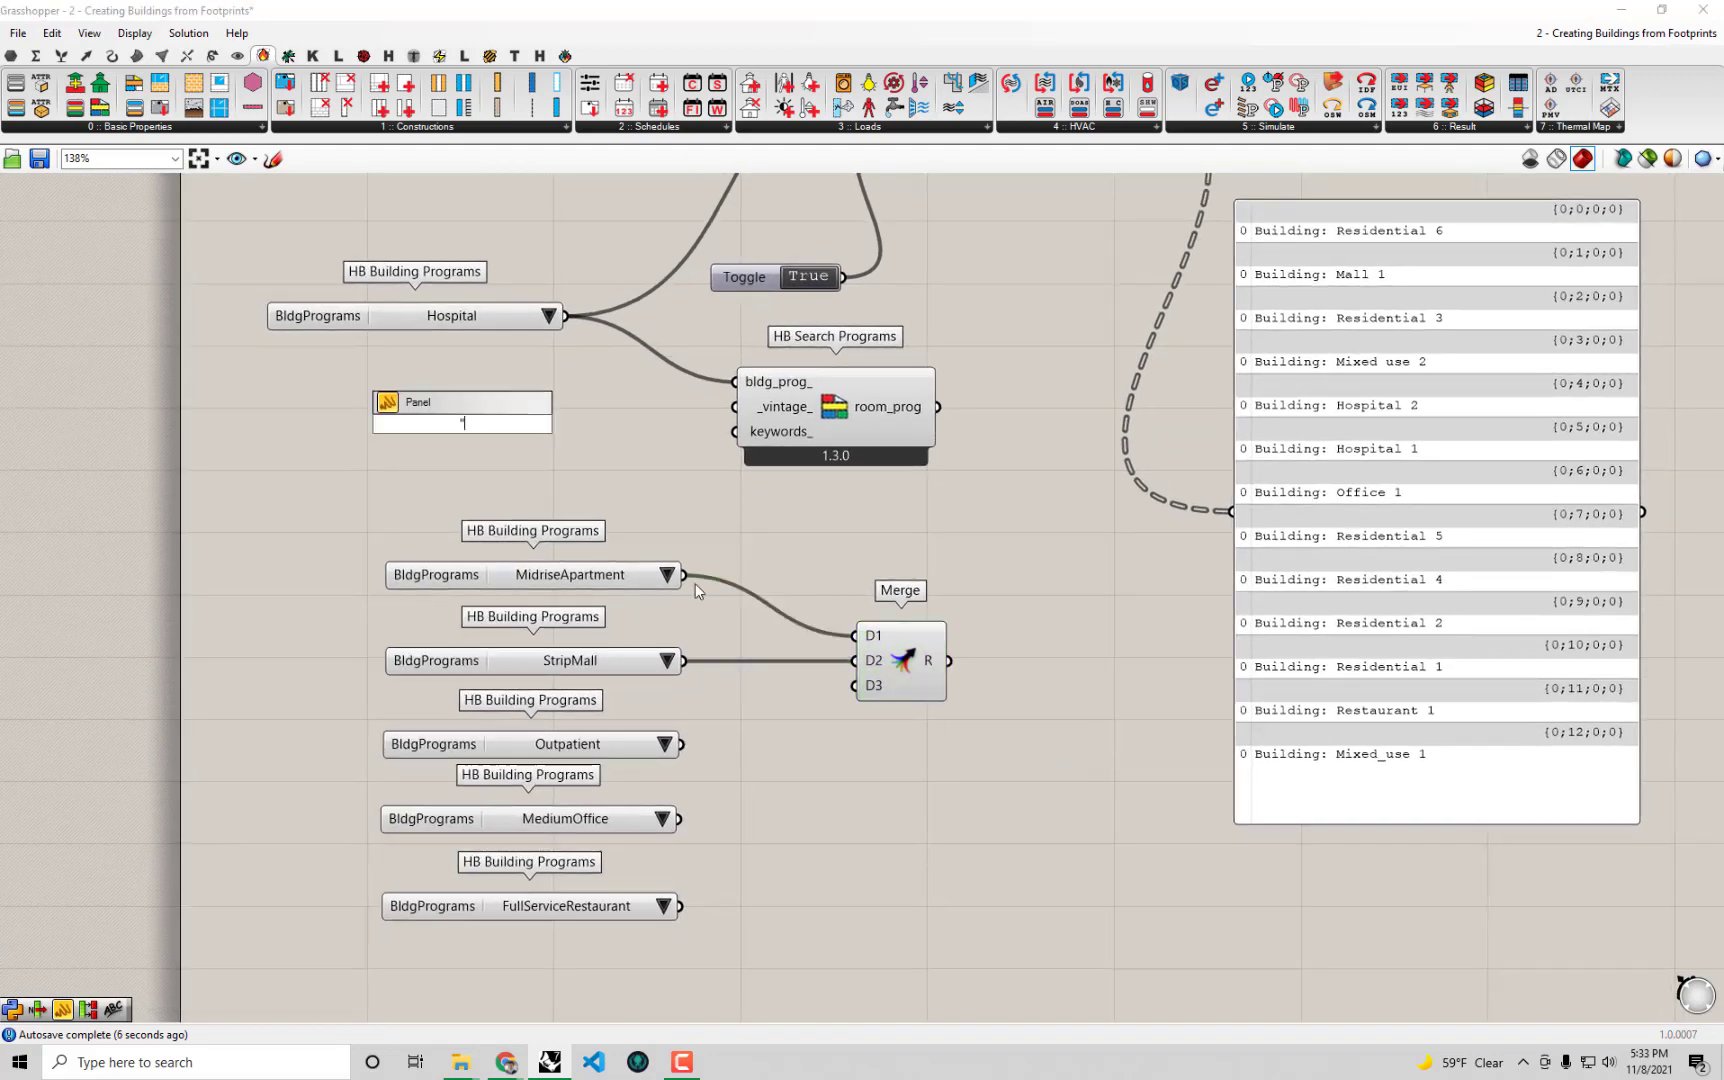
text(Mixed Use)
key(Return)
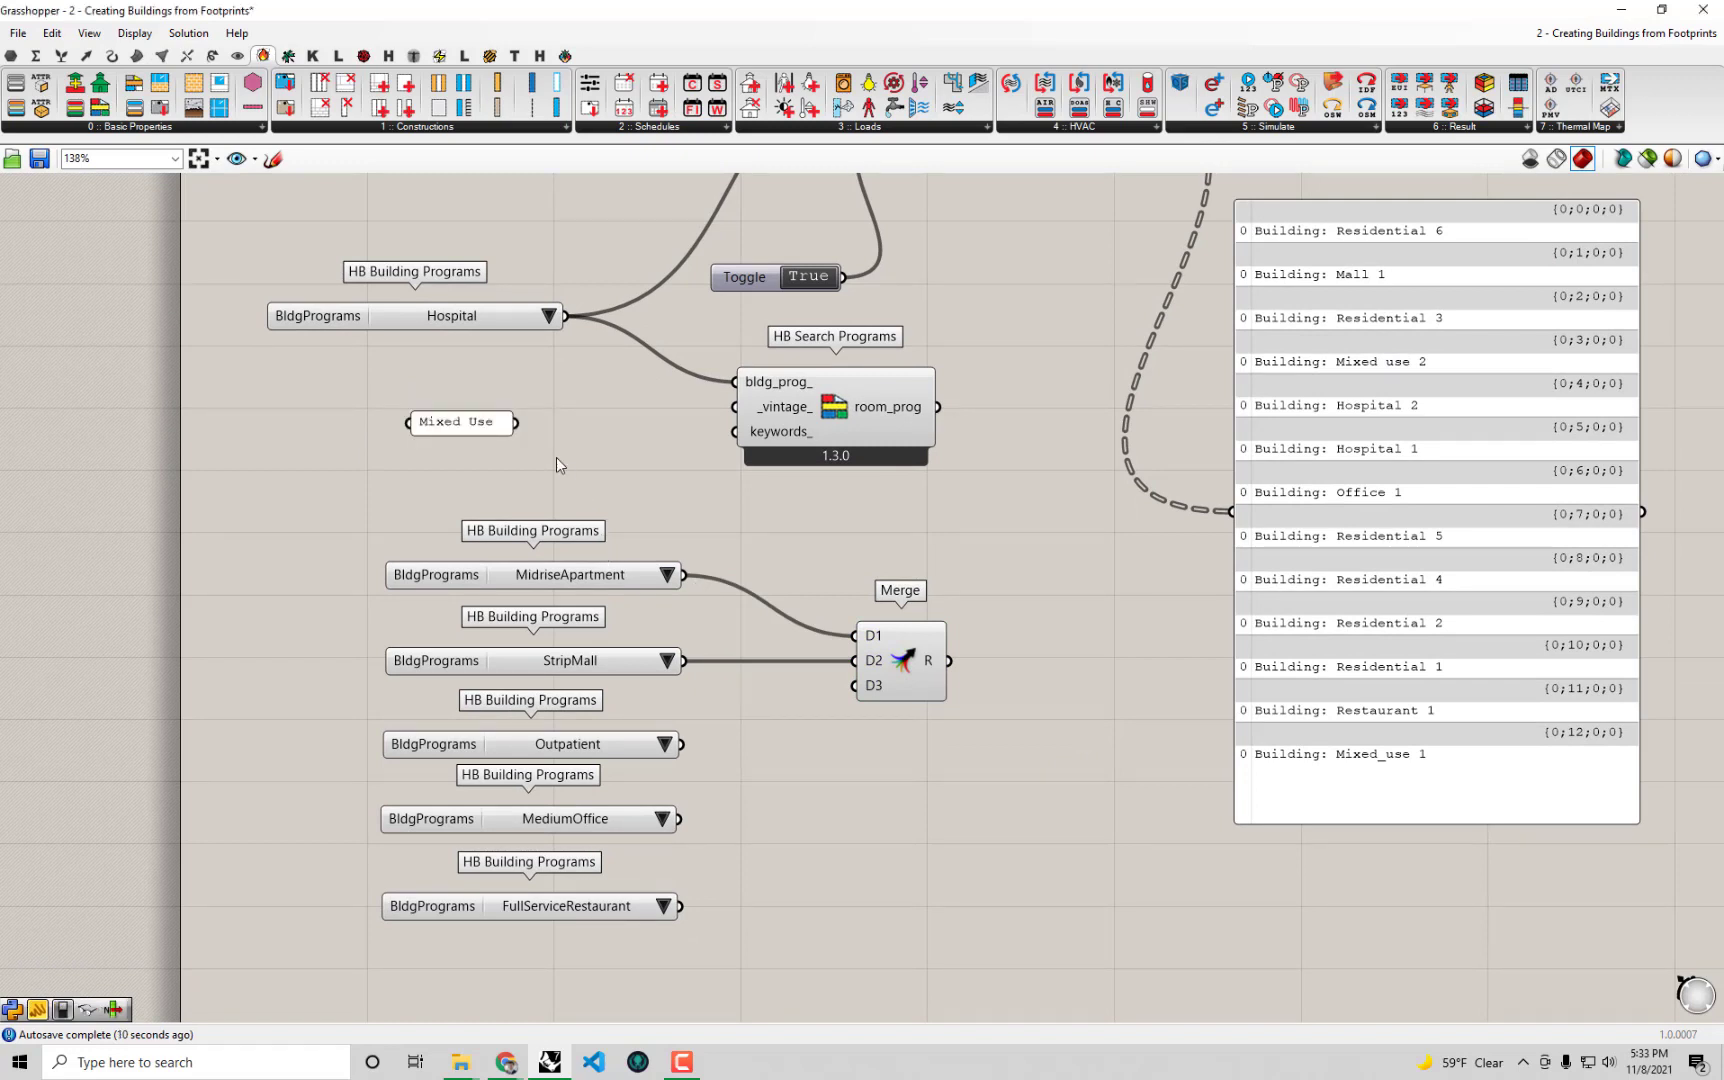
click(458, 422)
drag(453, 427, 505, 453)
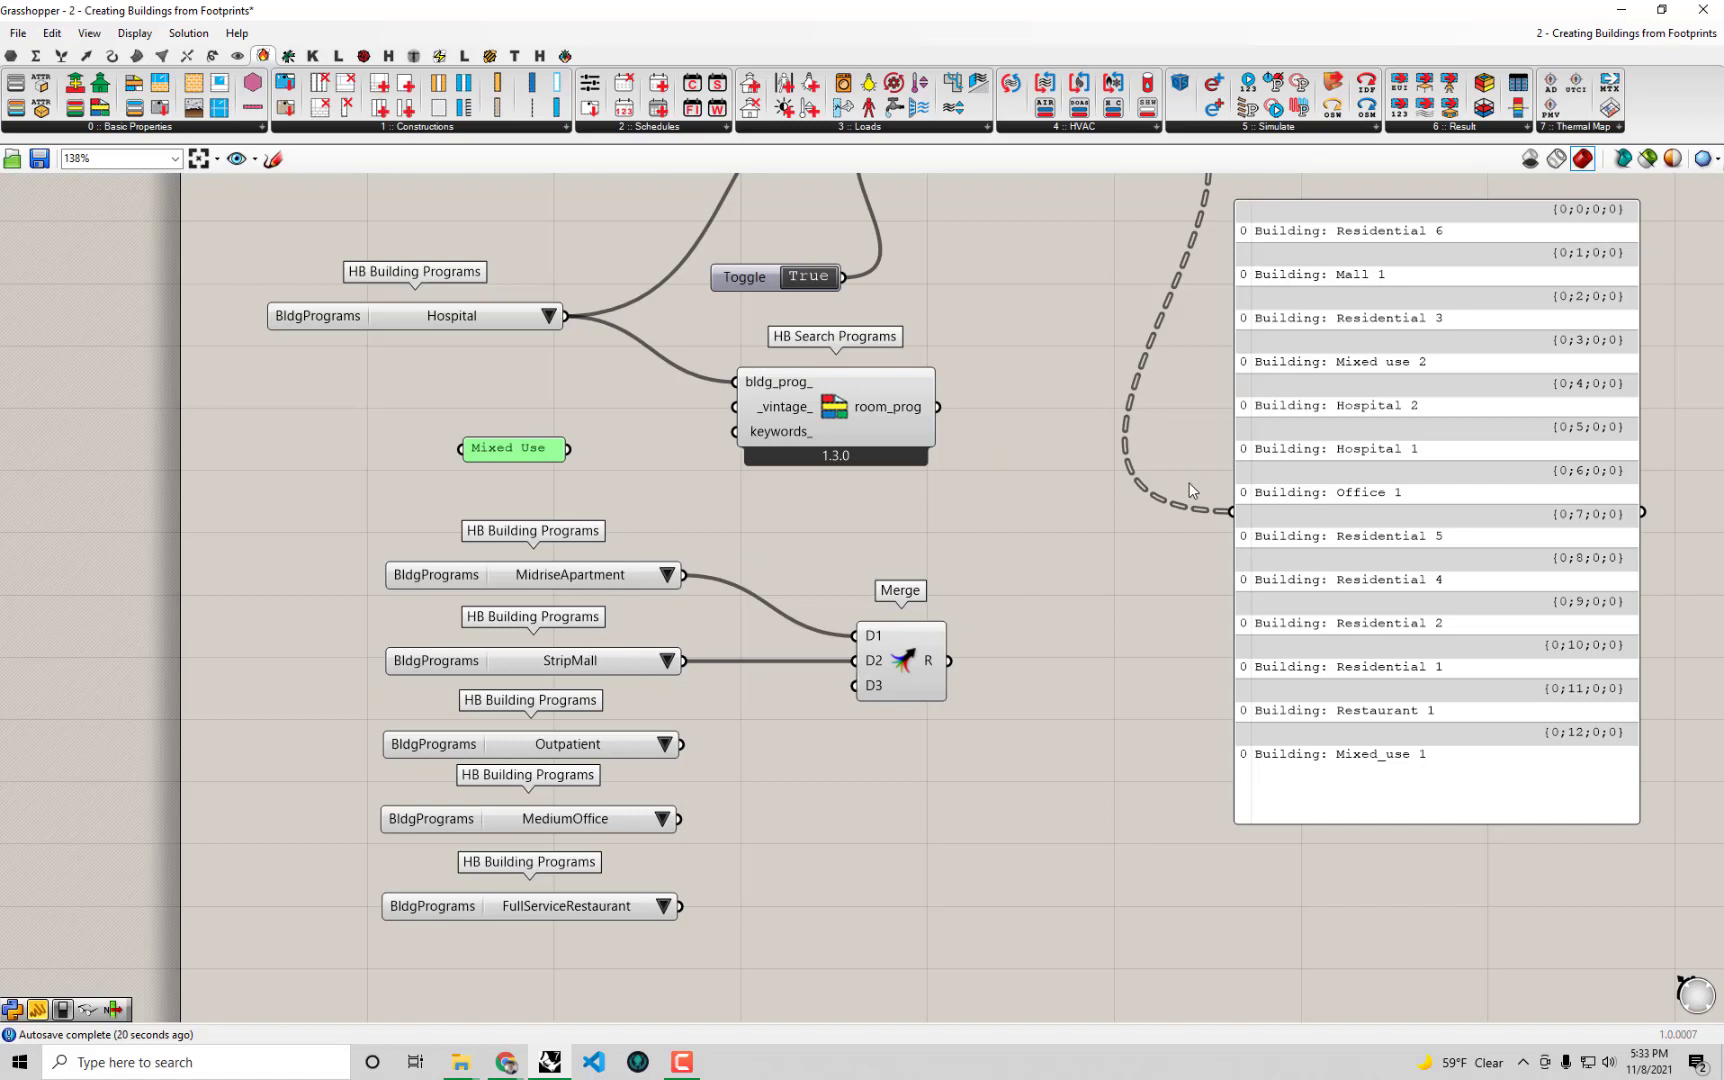
Wire MidriseApartment, Mixed Use, Outpatient and MediumOffice into Merge inputs D3–D10.
drag(684, 575, 856, 686)
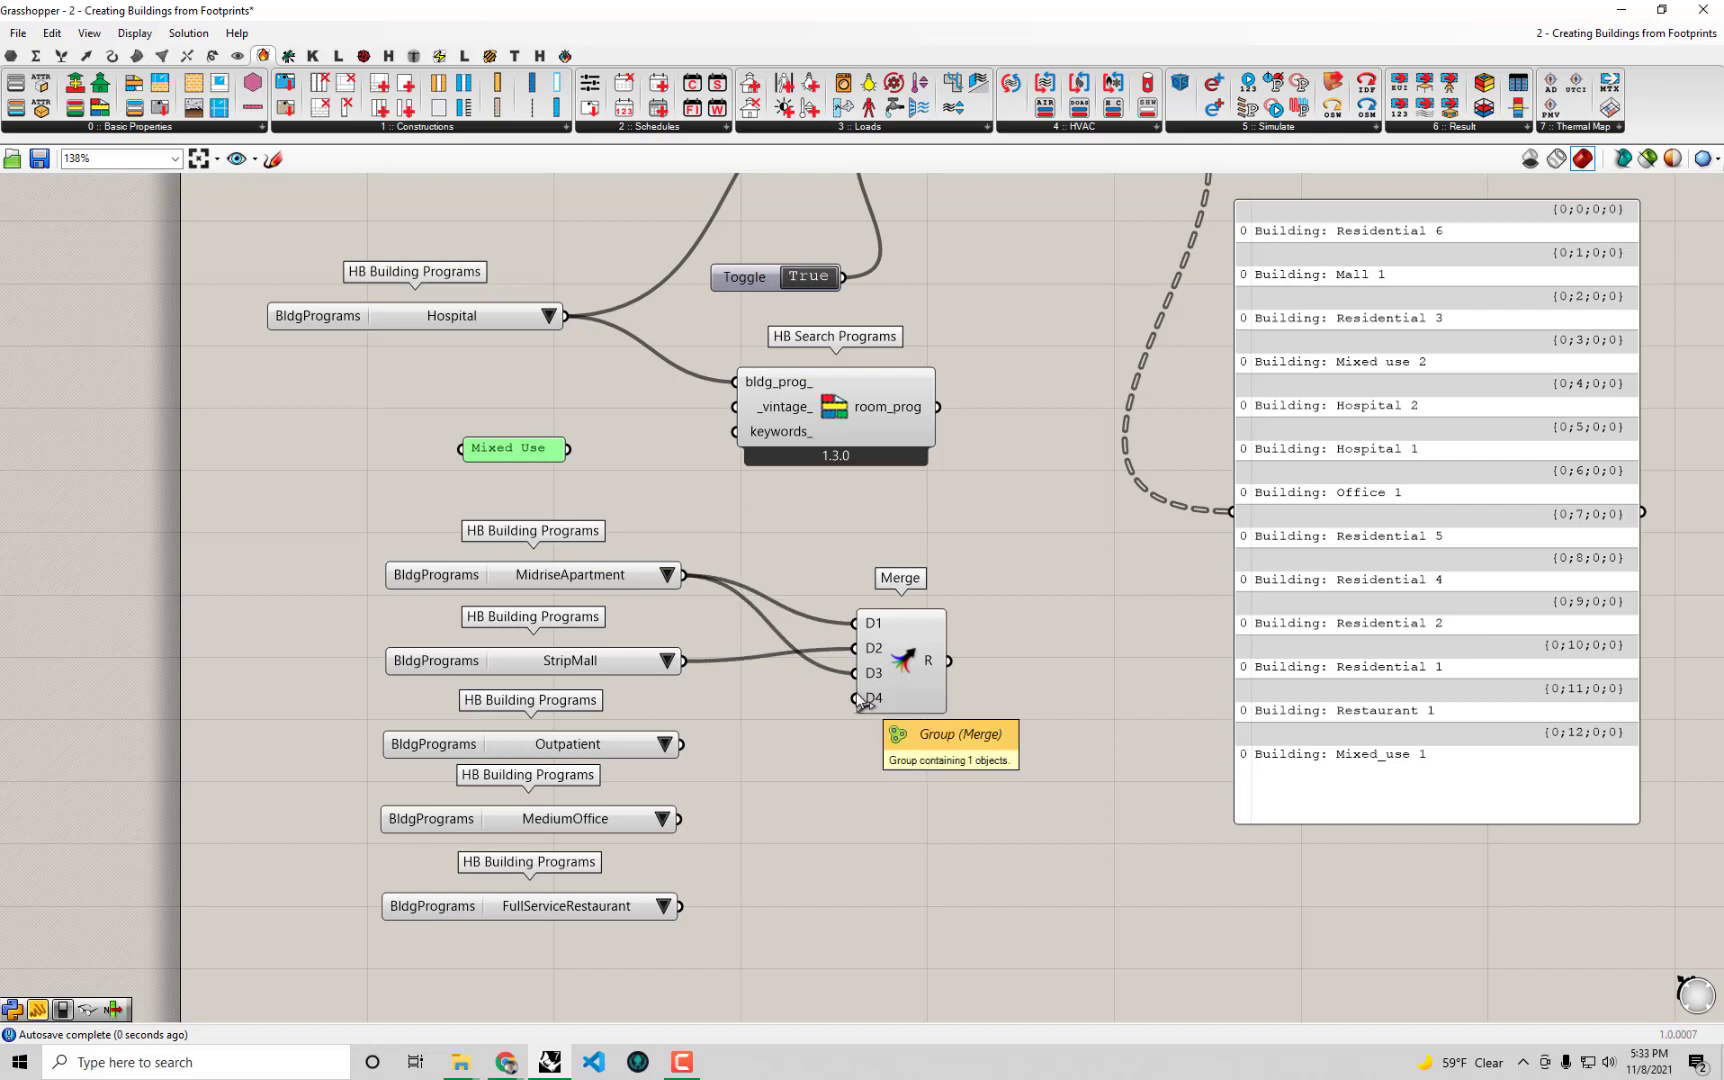
drag(569, 449, 855, 698)
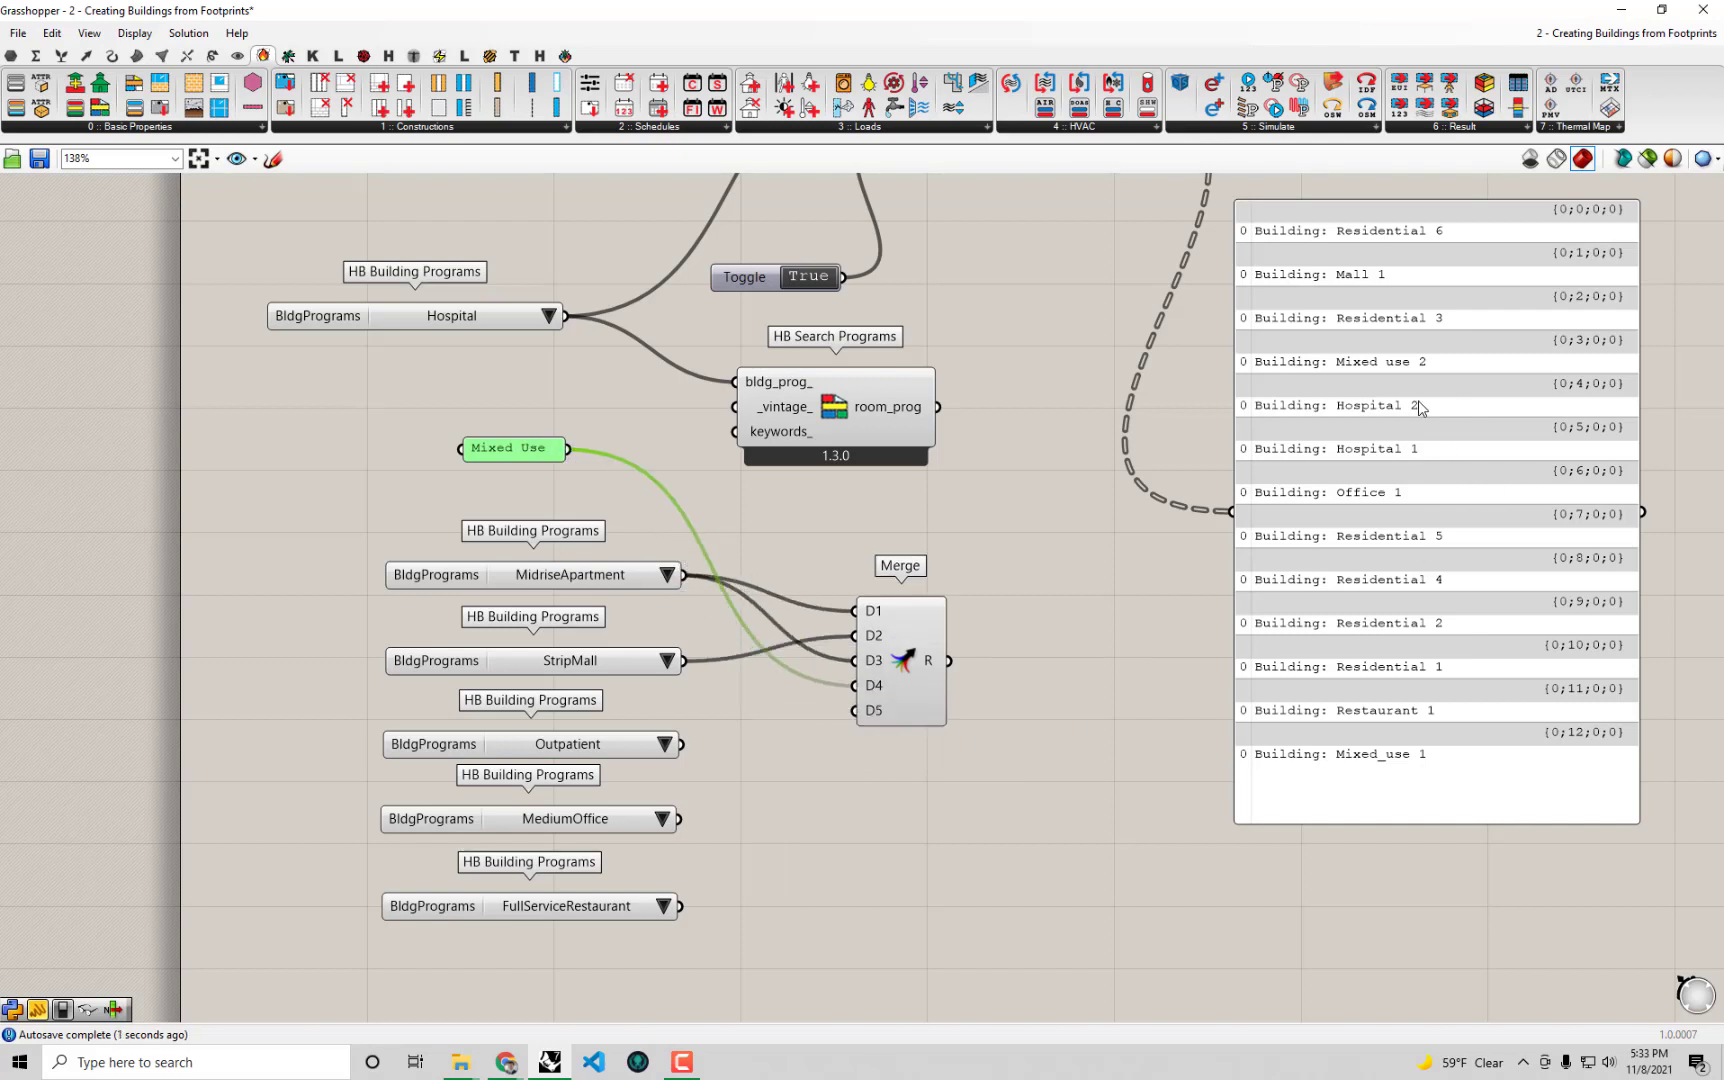
drag(681, 744, 855, 710)
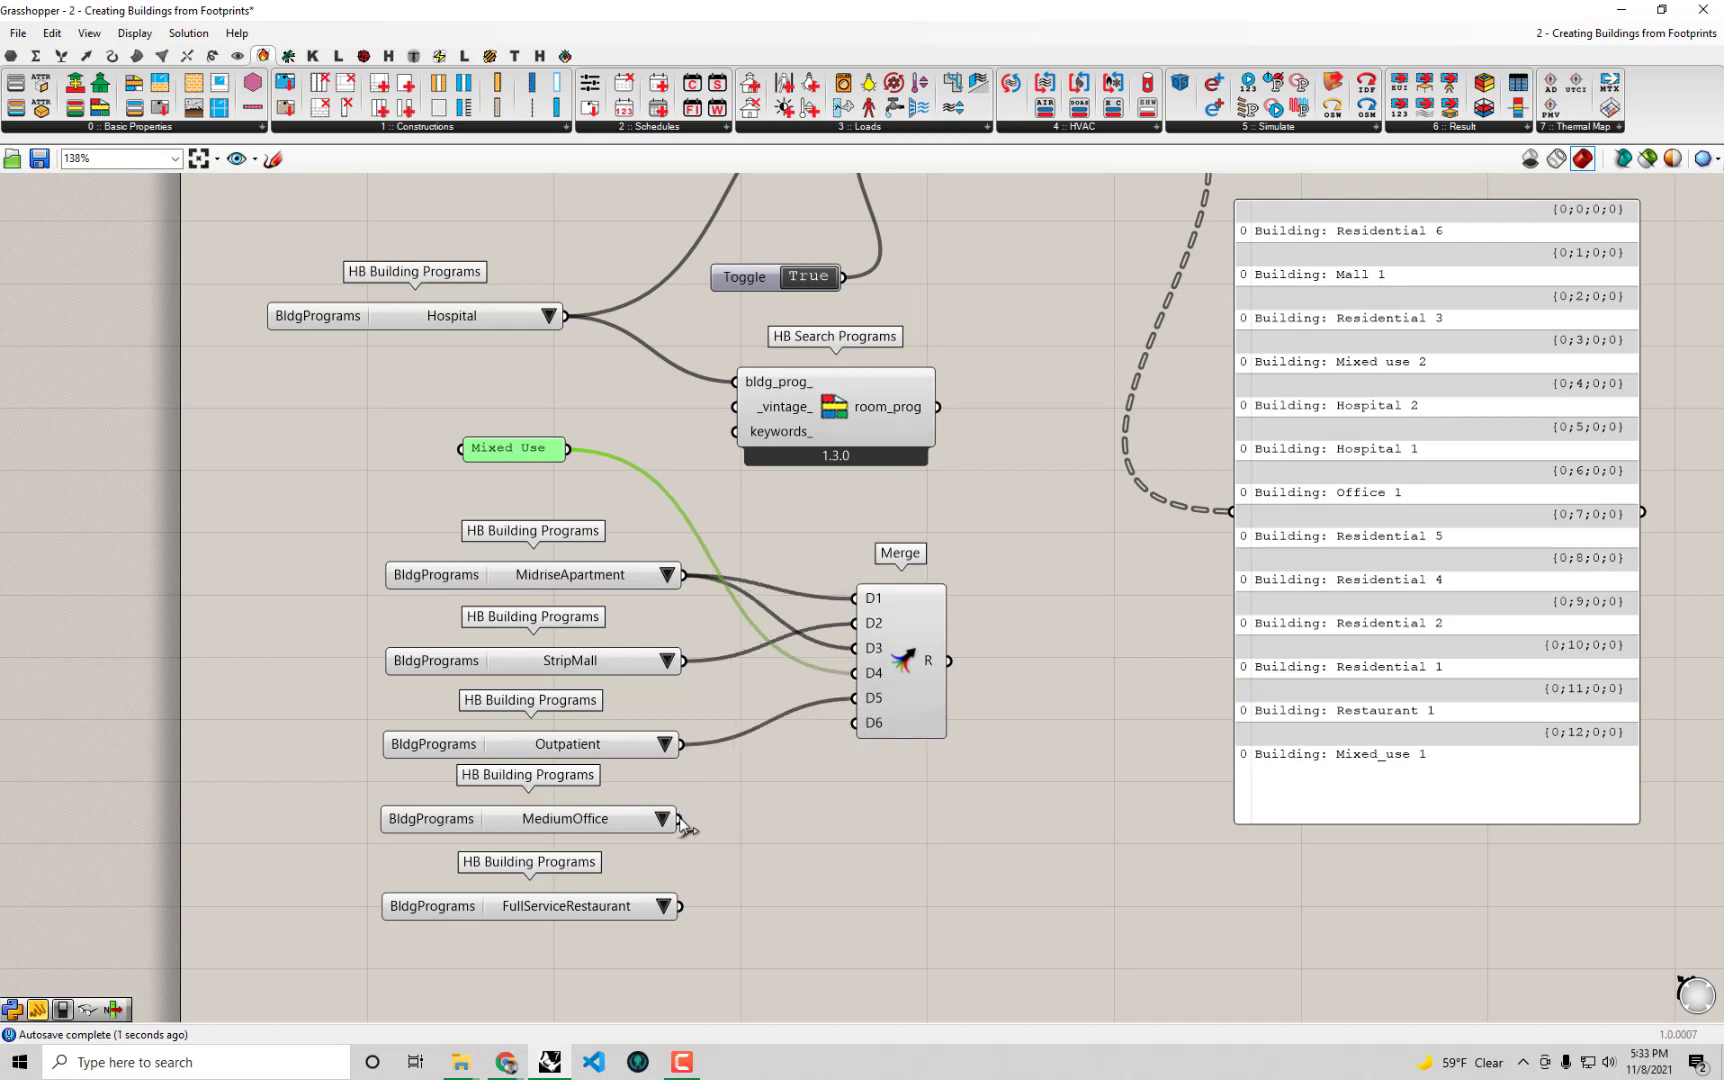
drag(679, 819, 855, 722)
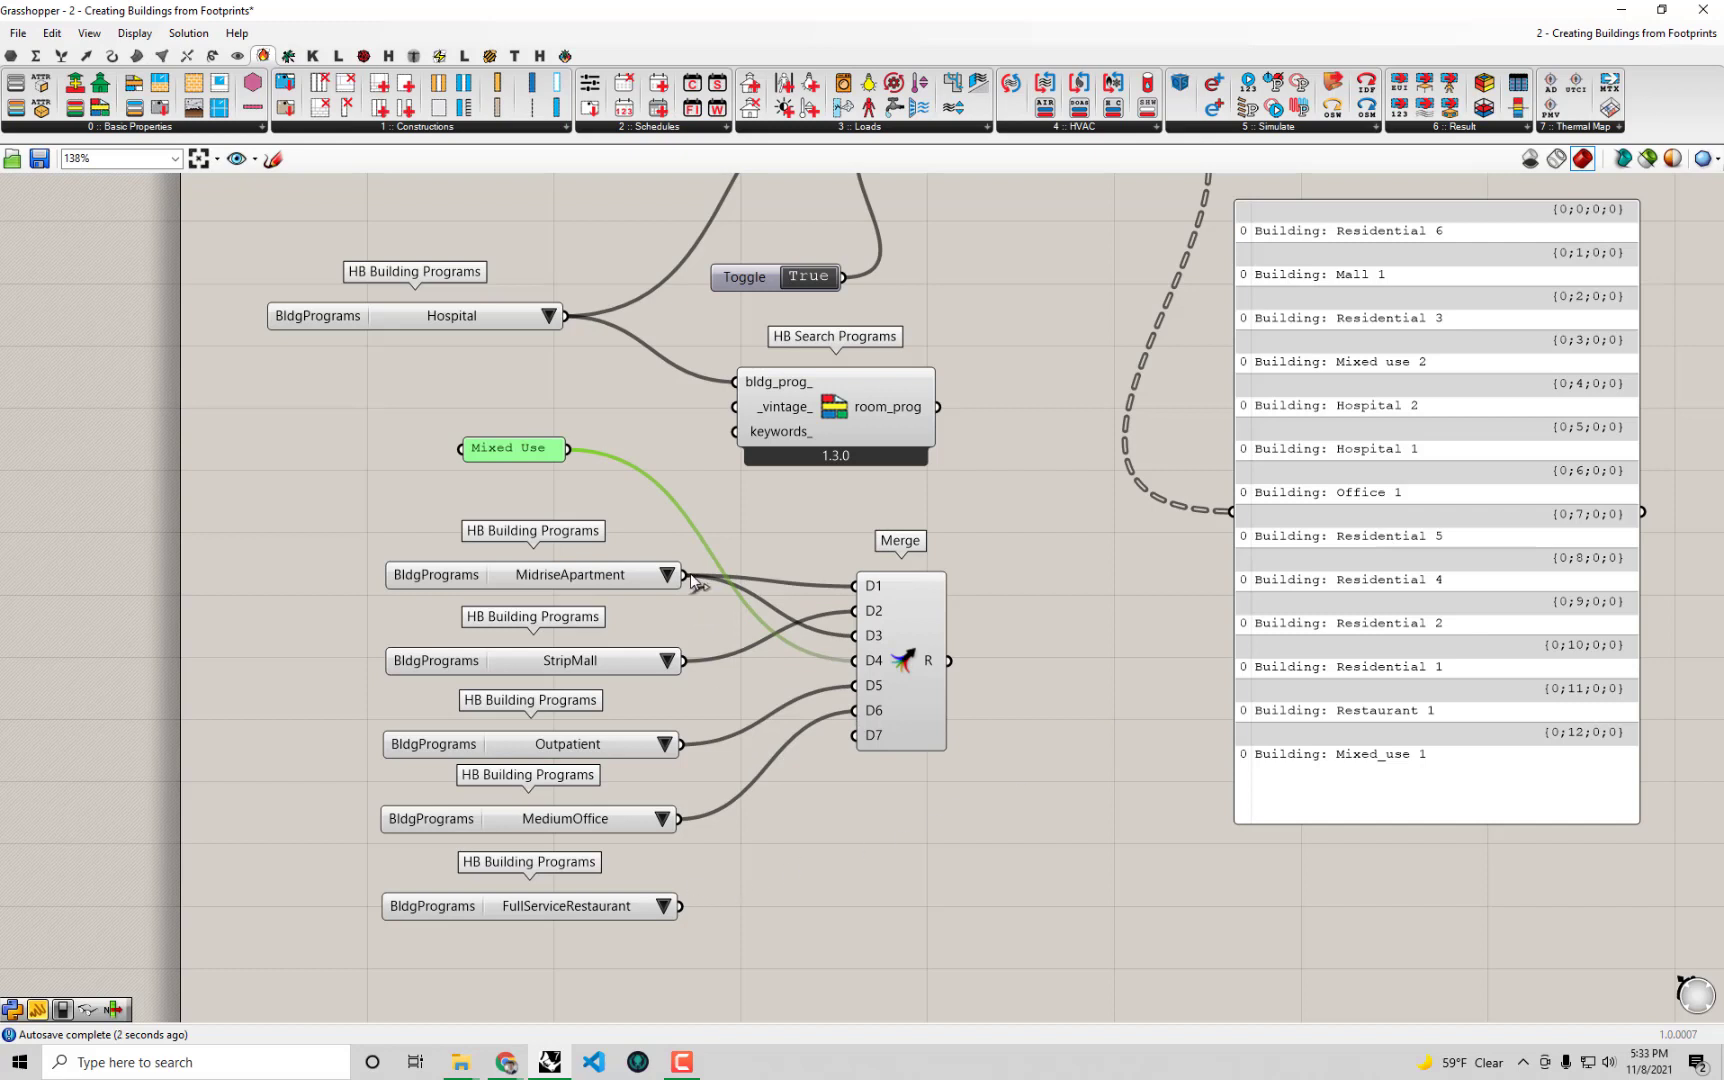
drag(686, 575, 853, 748)
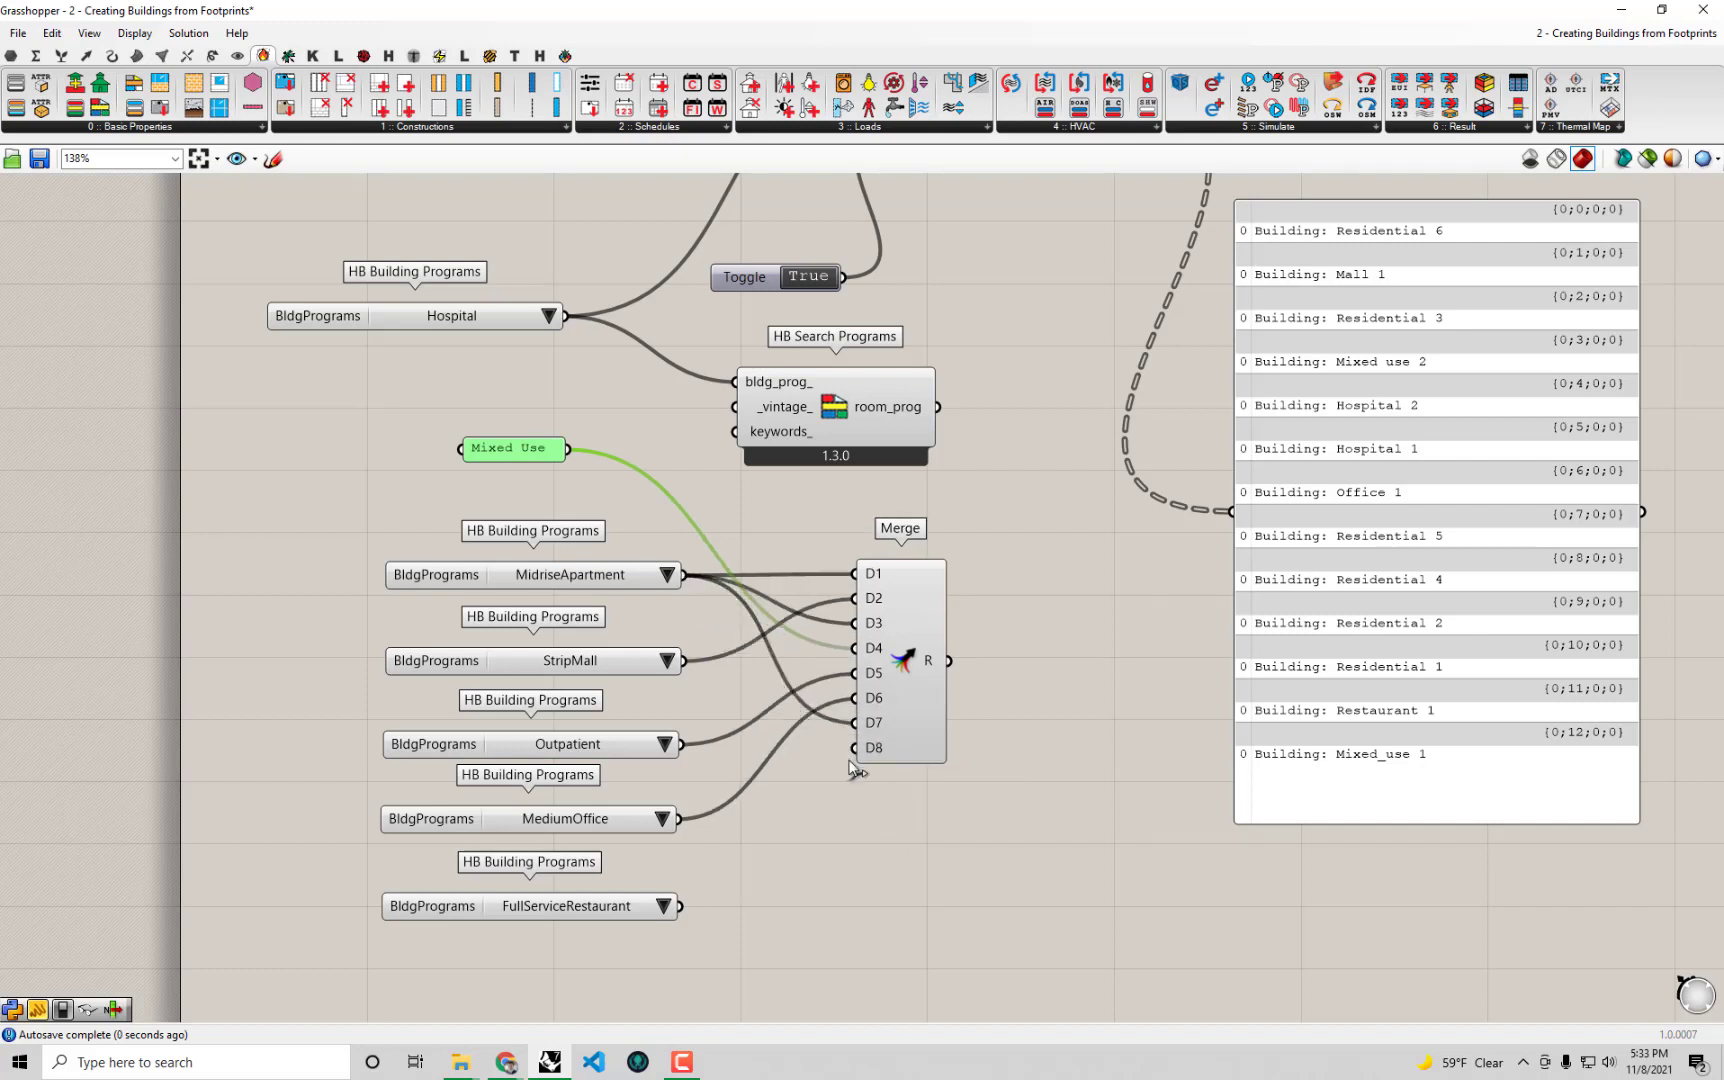
drag(687, 576, 852, 758)
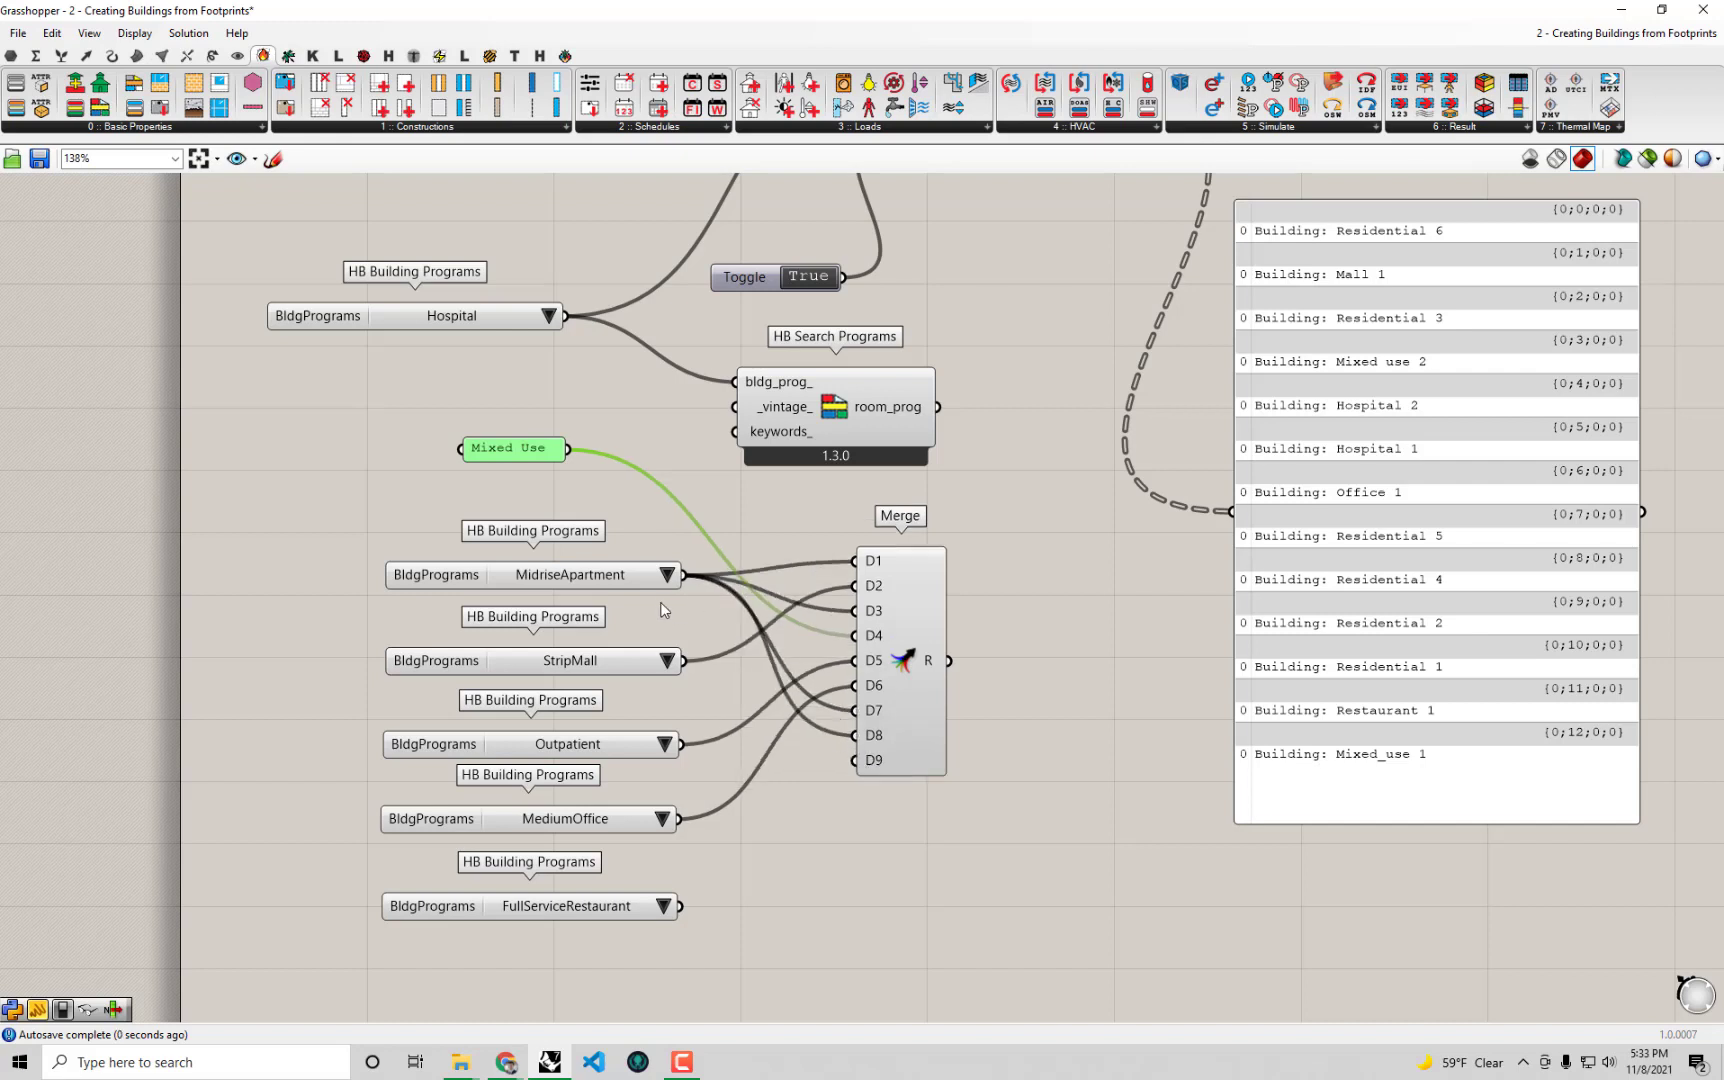
drag(686, 576, 851, 770)
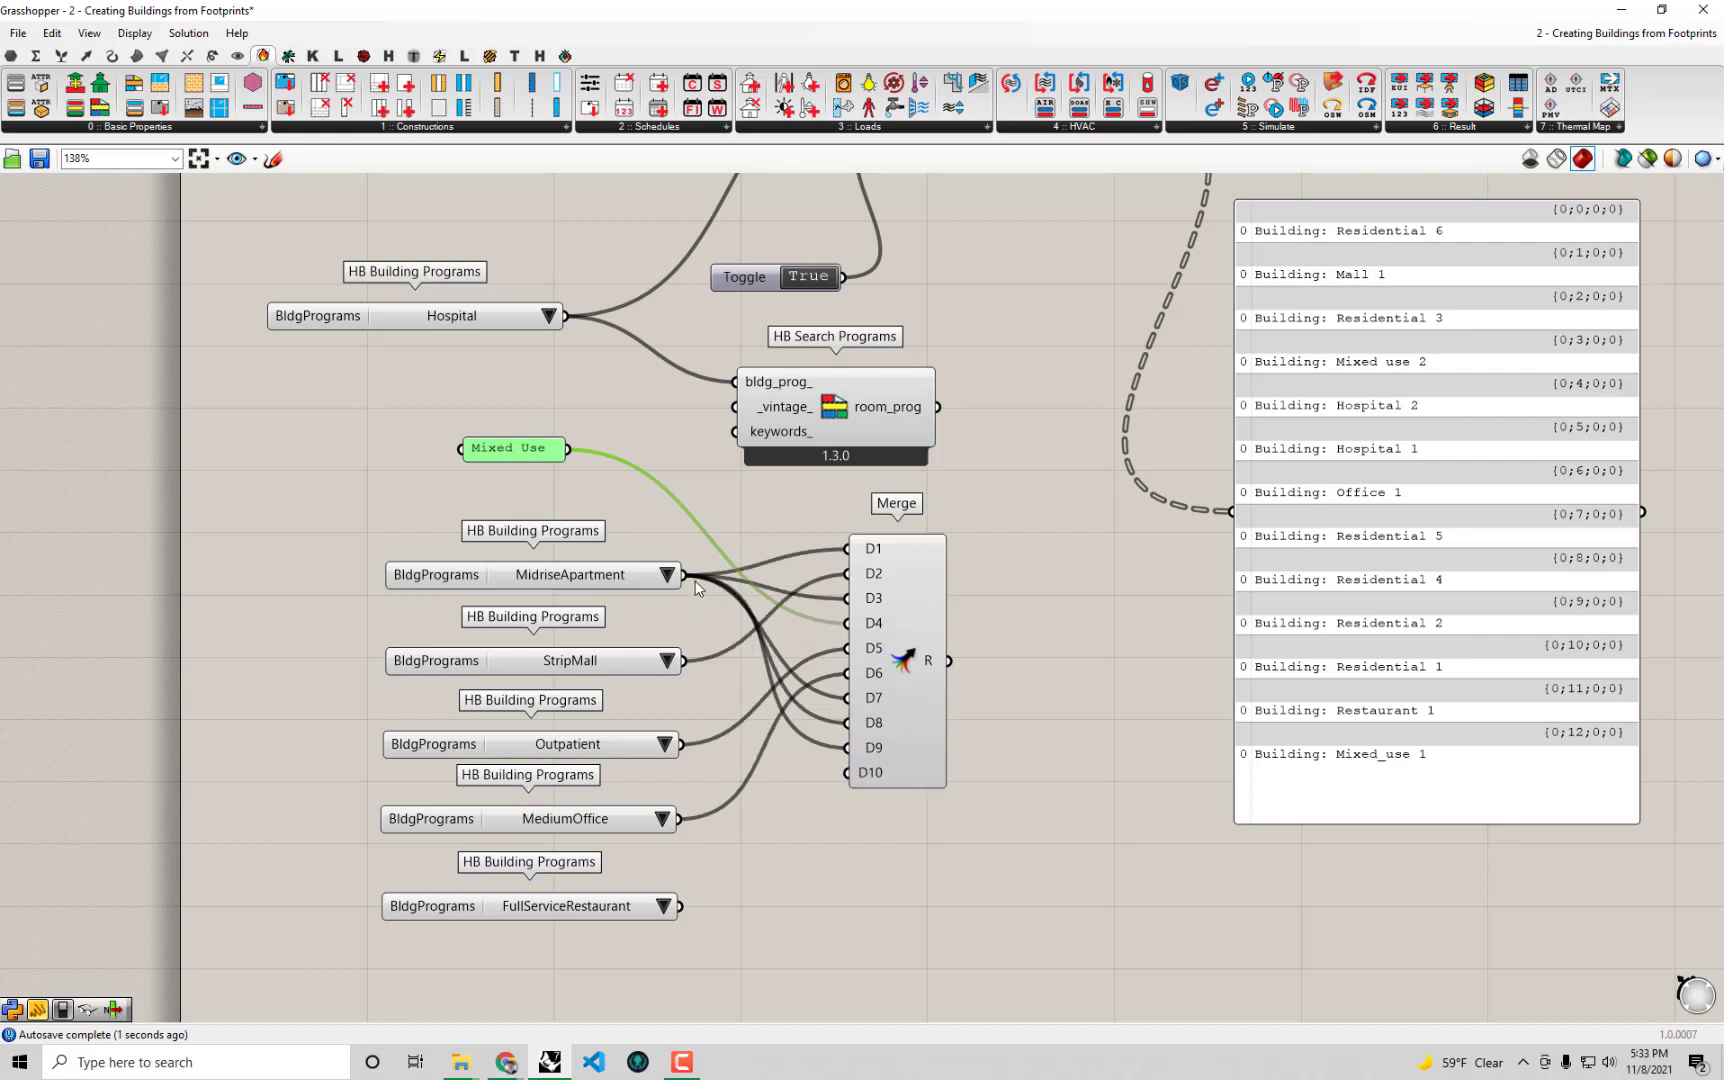
drag(686, 576, 848, 772)
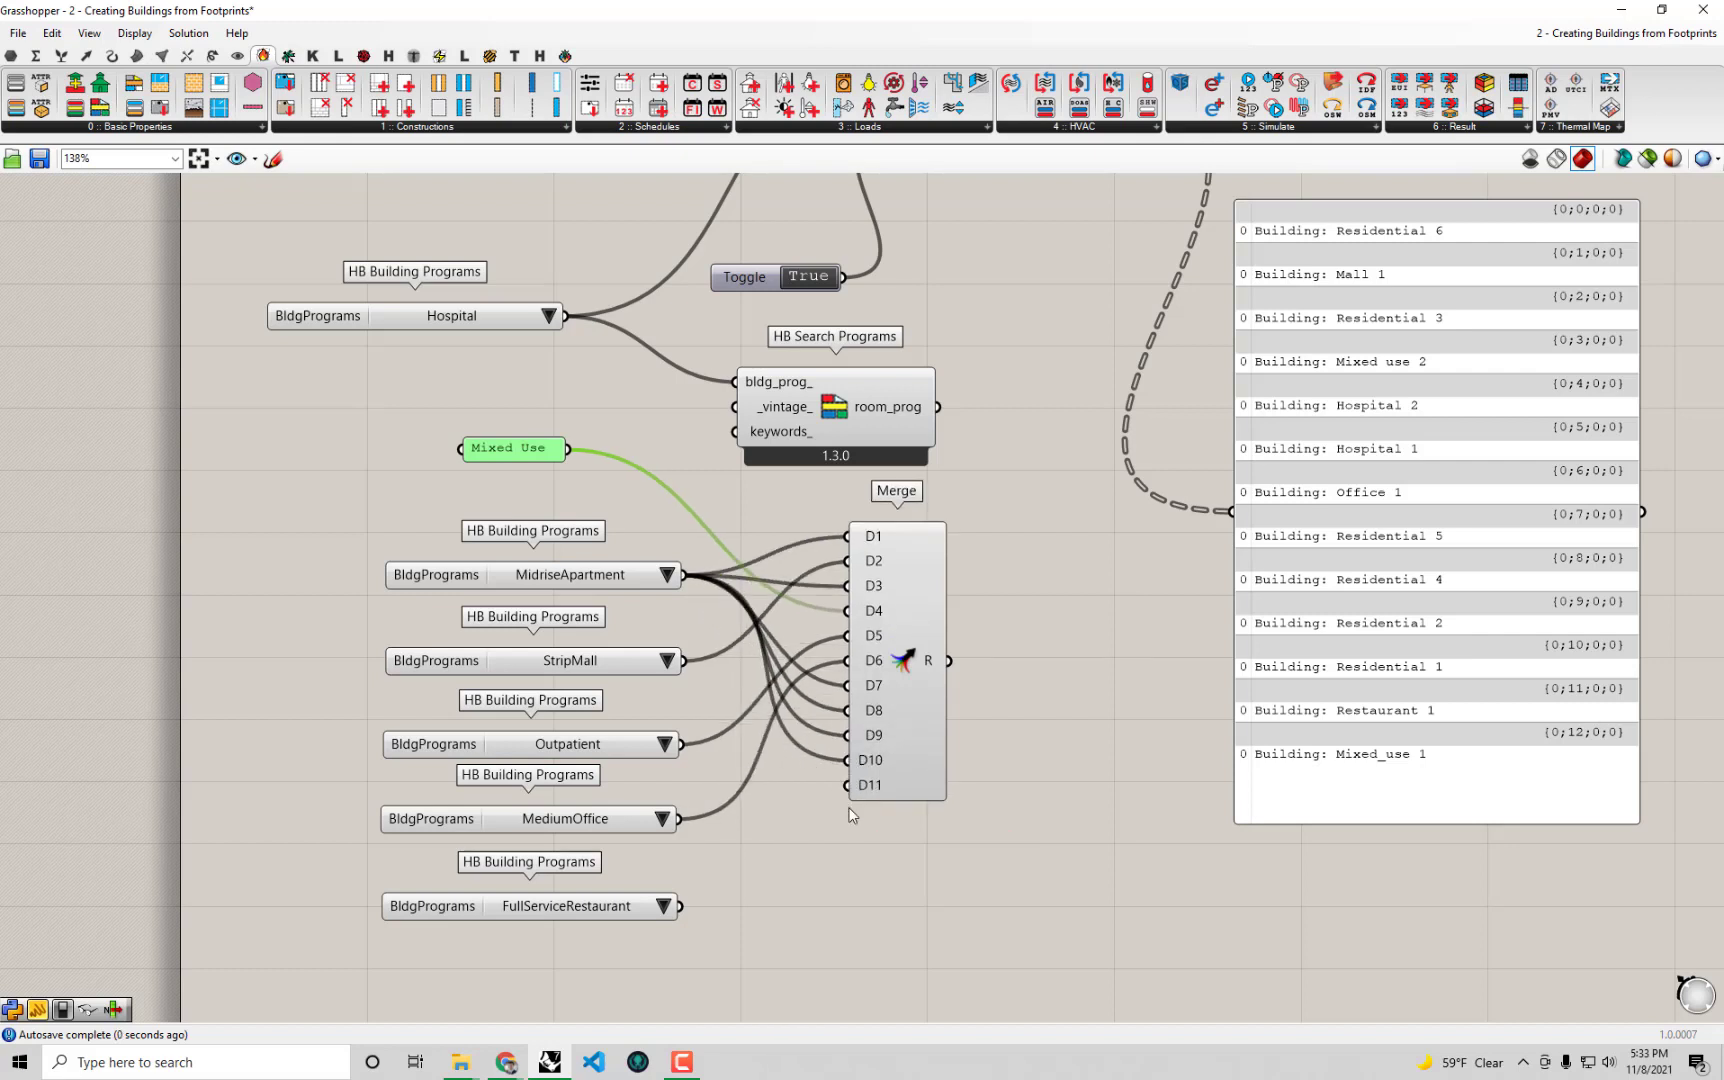
Wire FullServiceRestaurant into D11 and Mixed Use into D12, then remove the unused input.
click(667, 912)
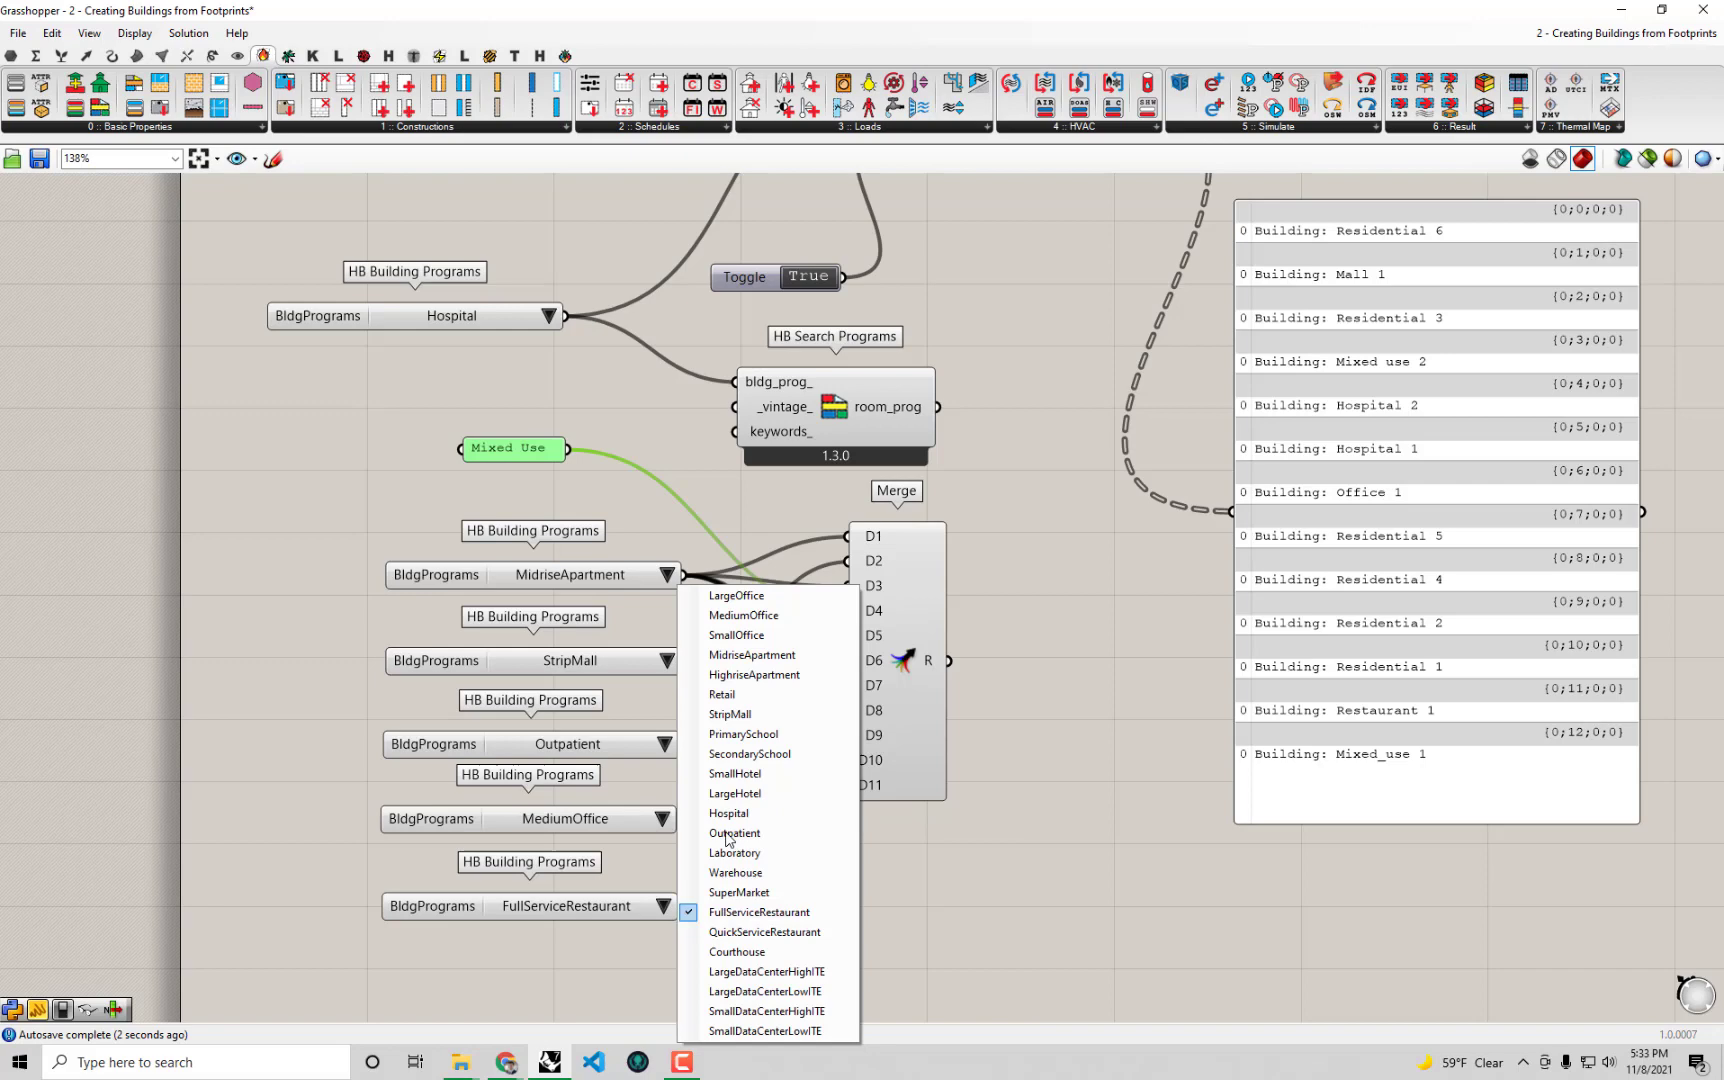
click(731, 838)
drag(684, 908, 848, 785)
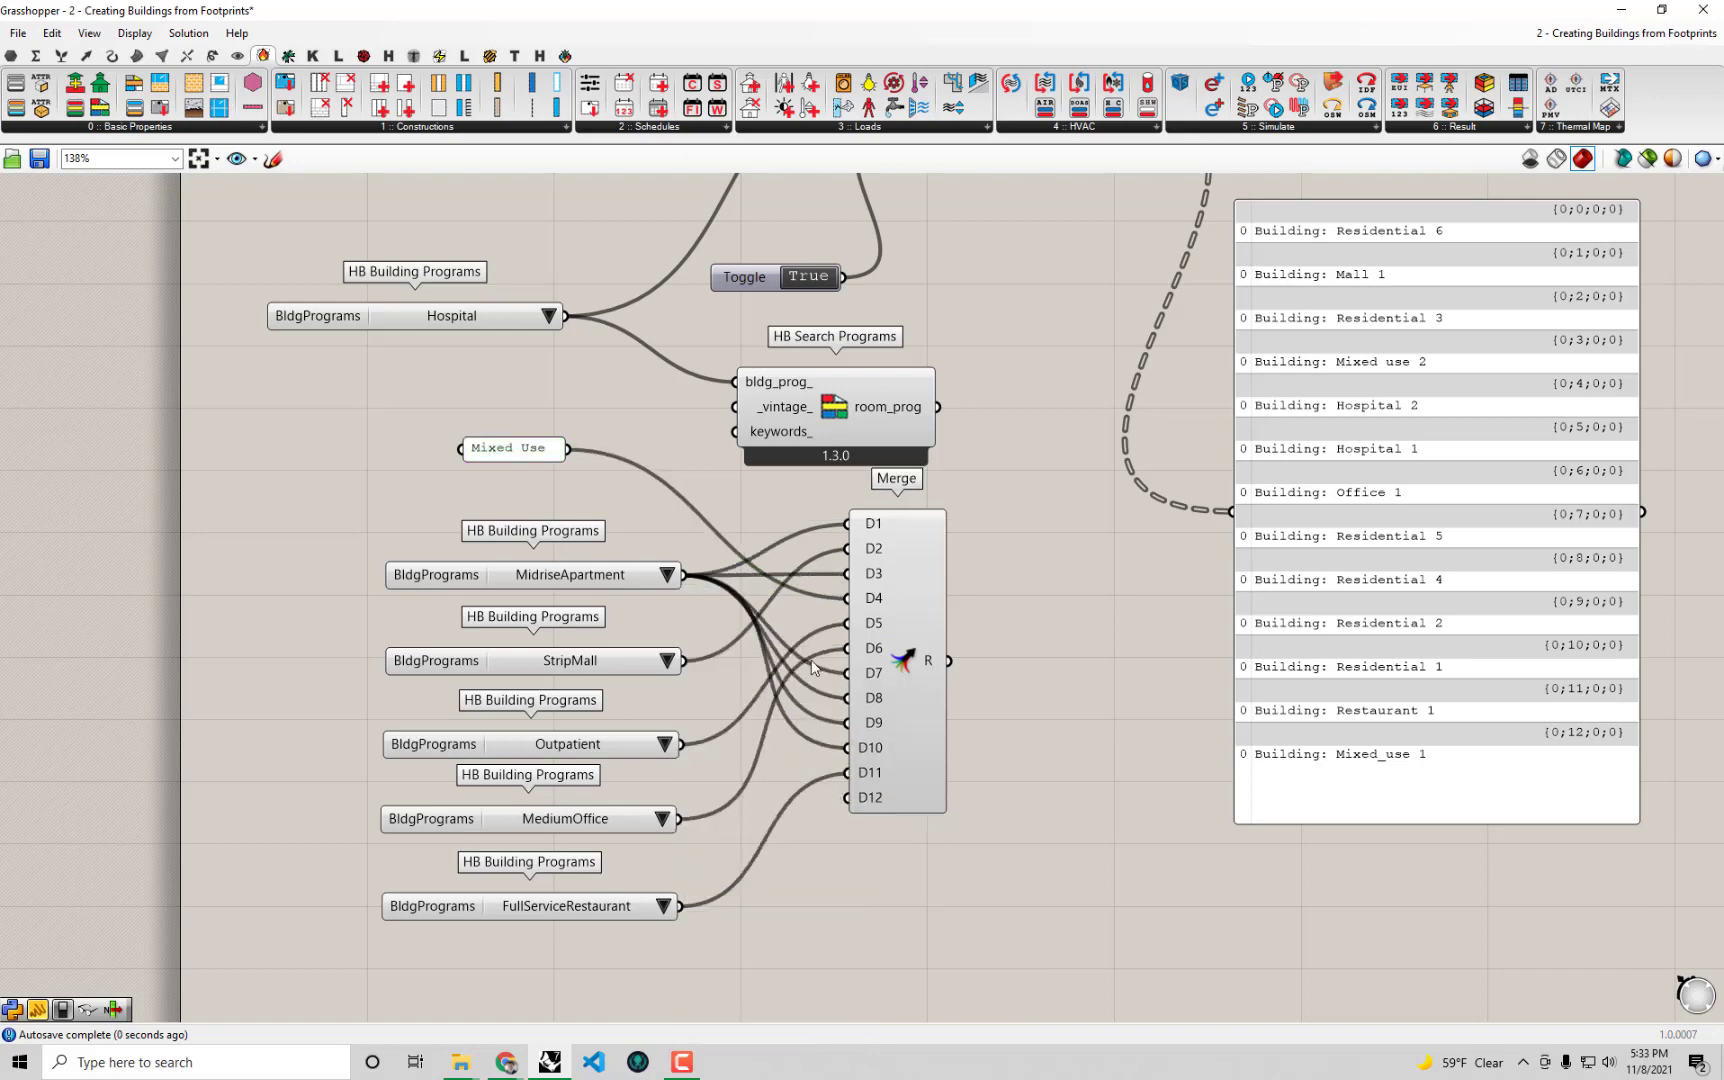
drag(569, 449, 848, 797)
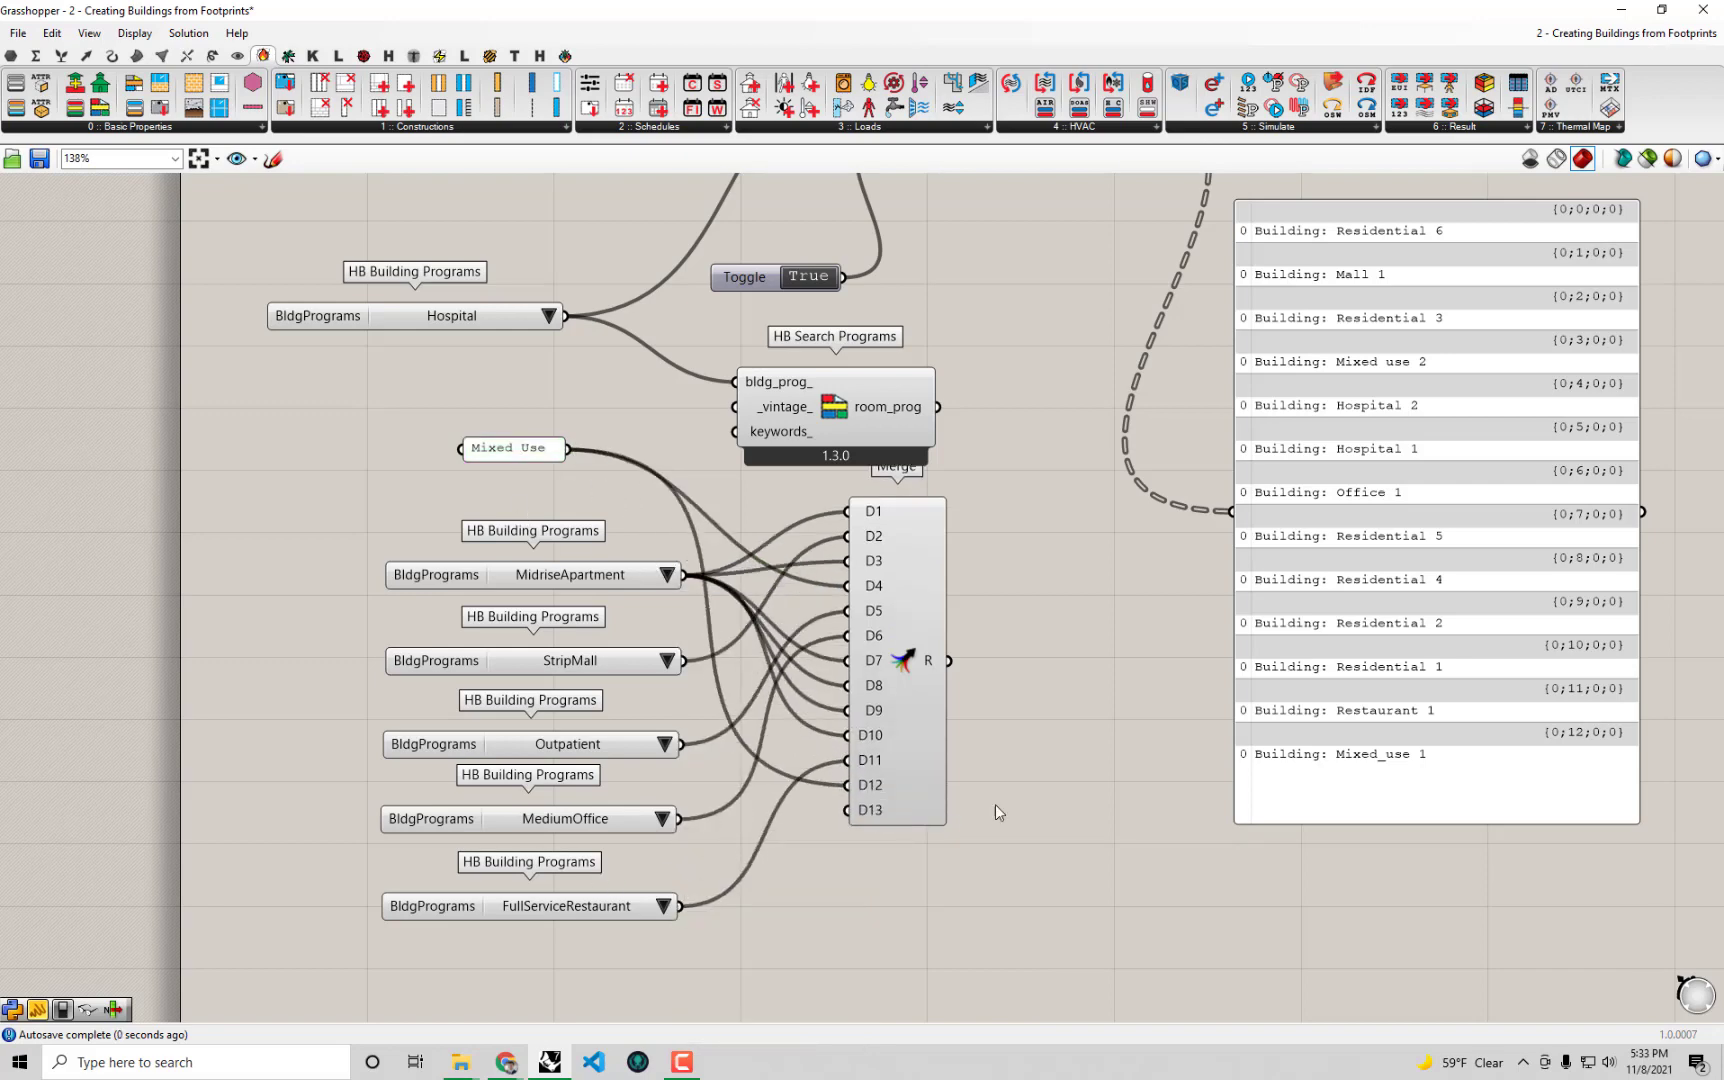
scroll(895, 810, up, 5)
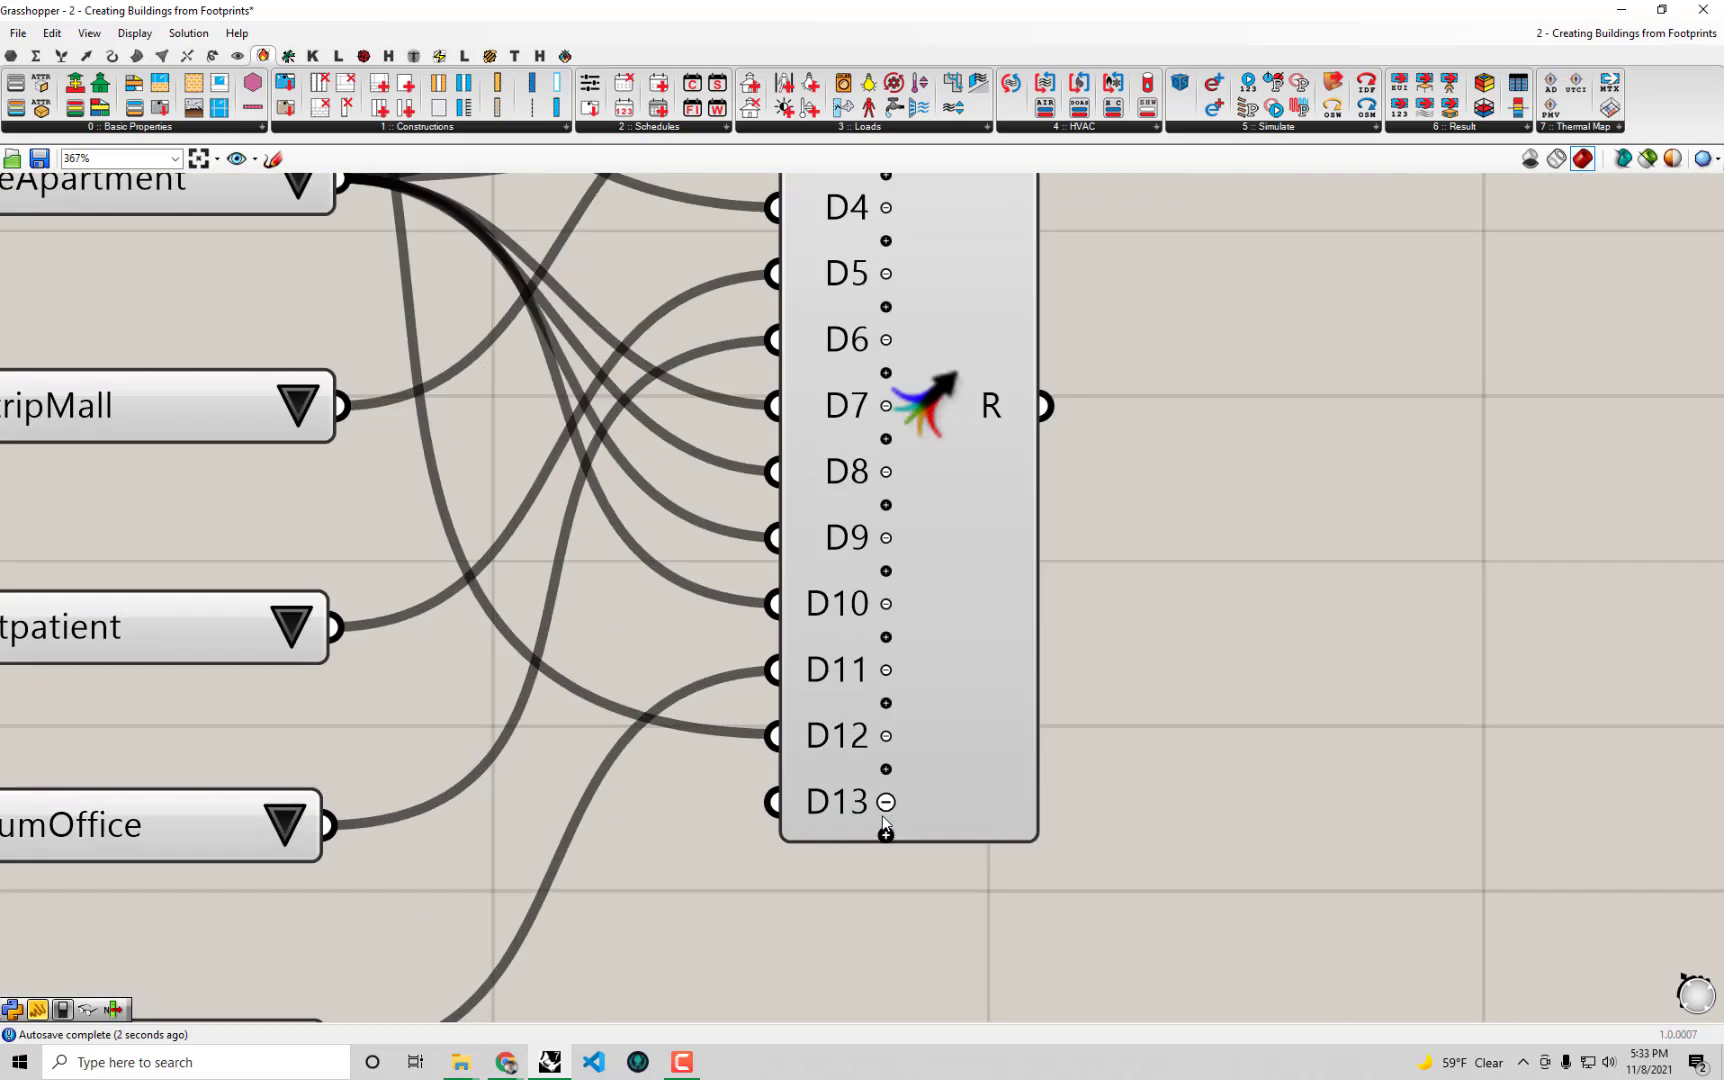
click(885, 803)
scroll(888, 805, down, 4)
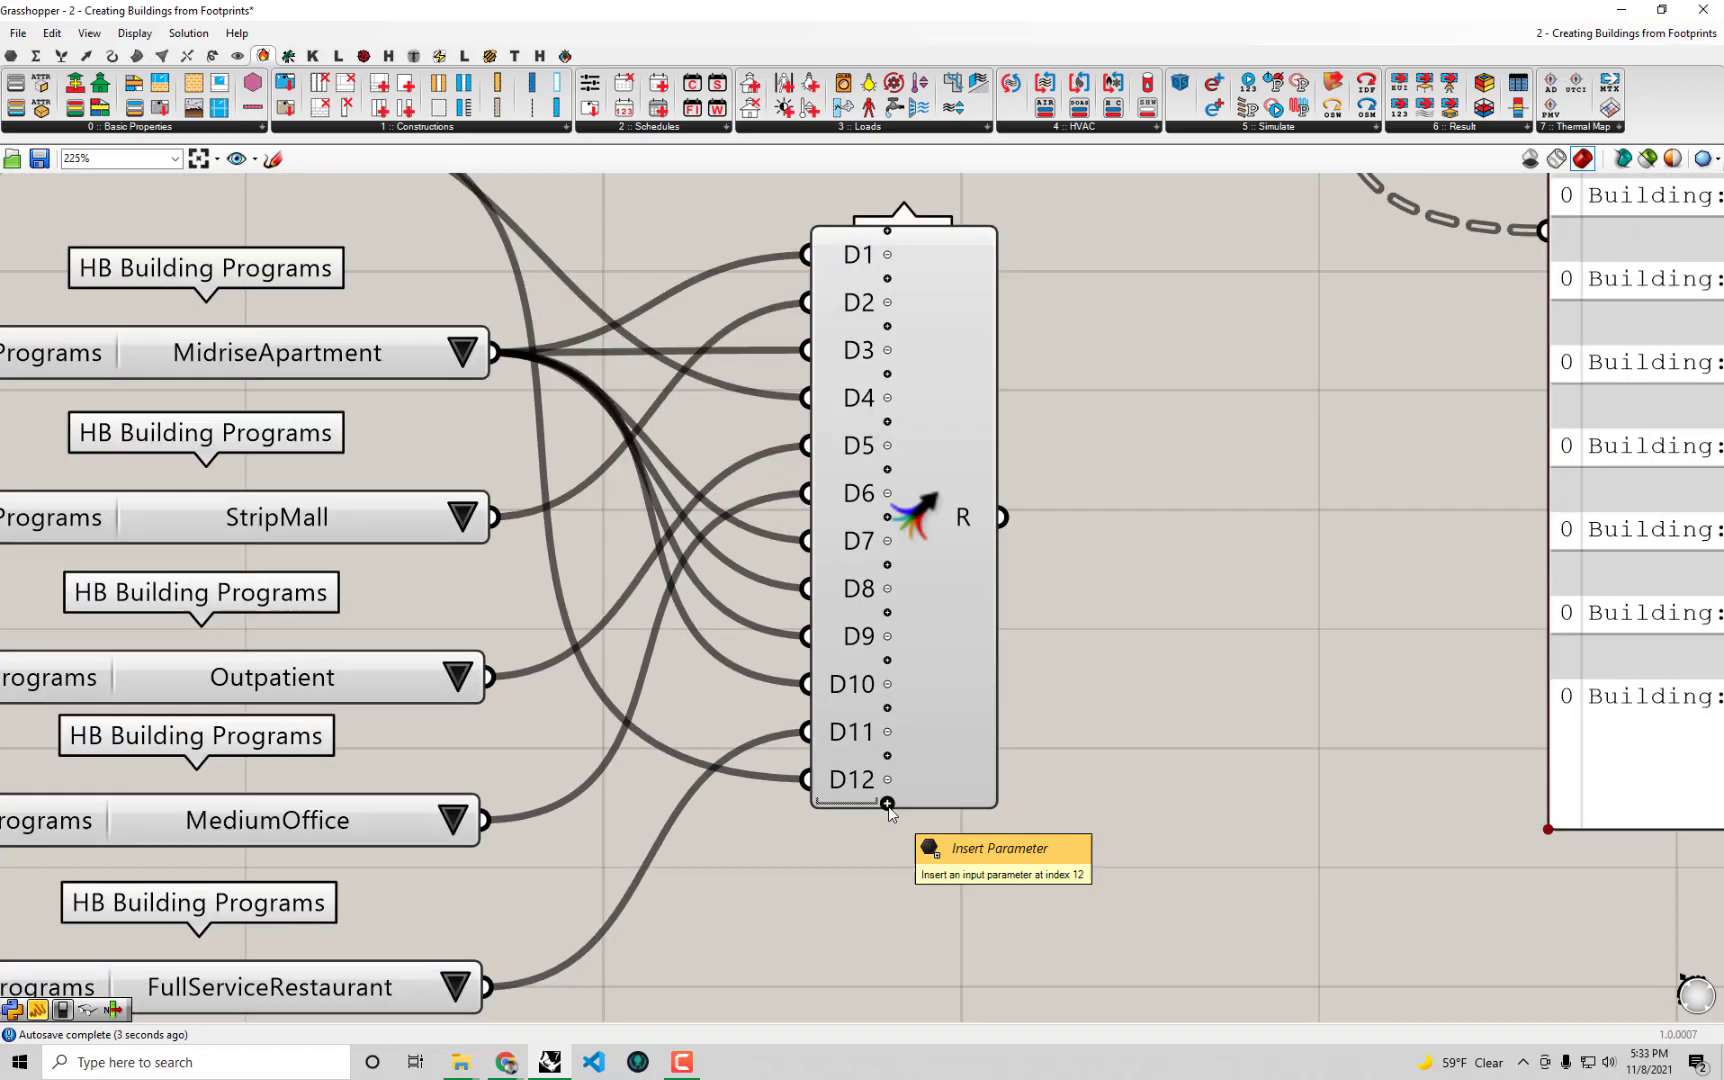
scroll(881, 449, down, 3)
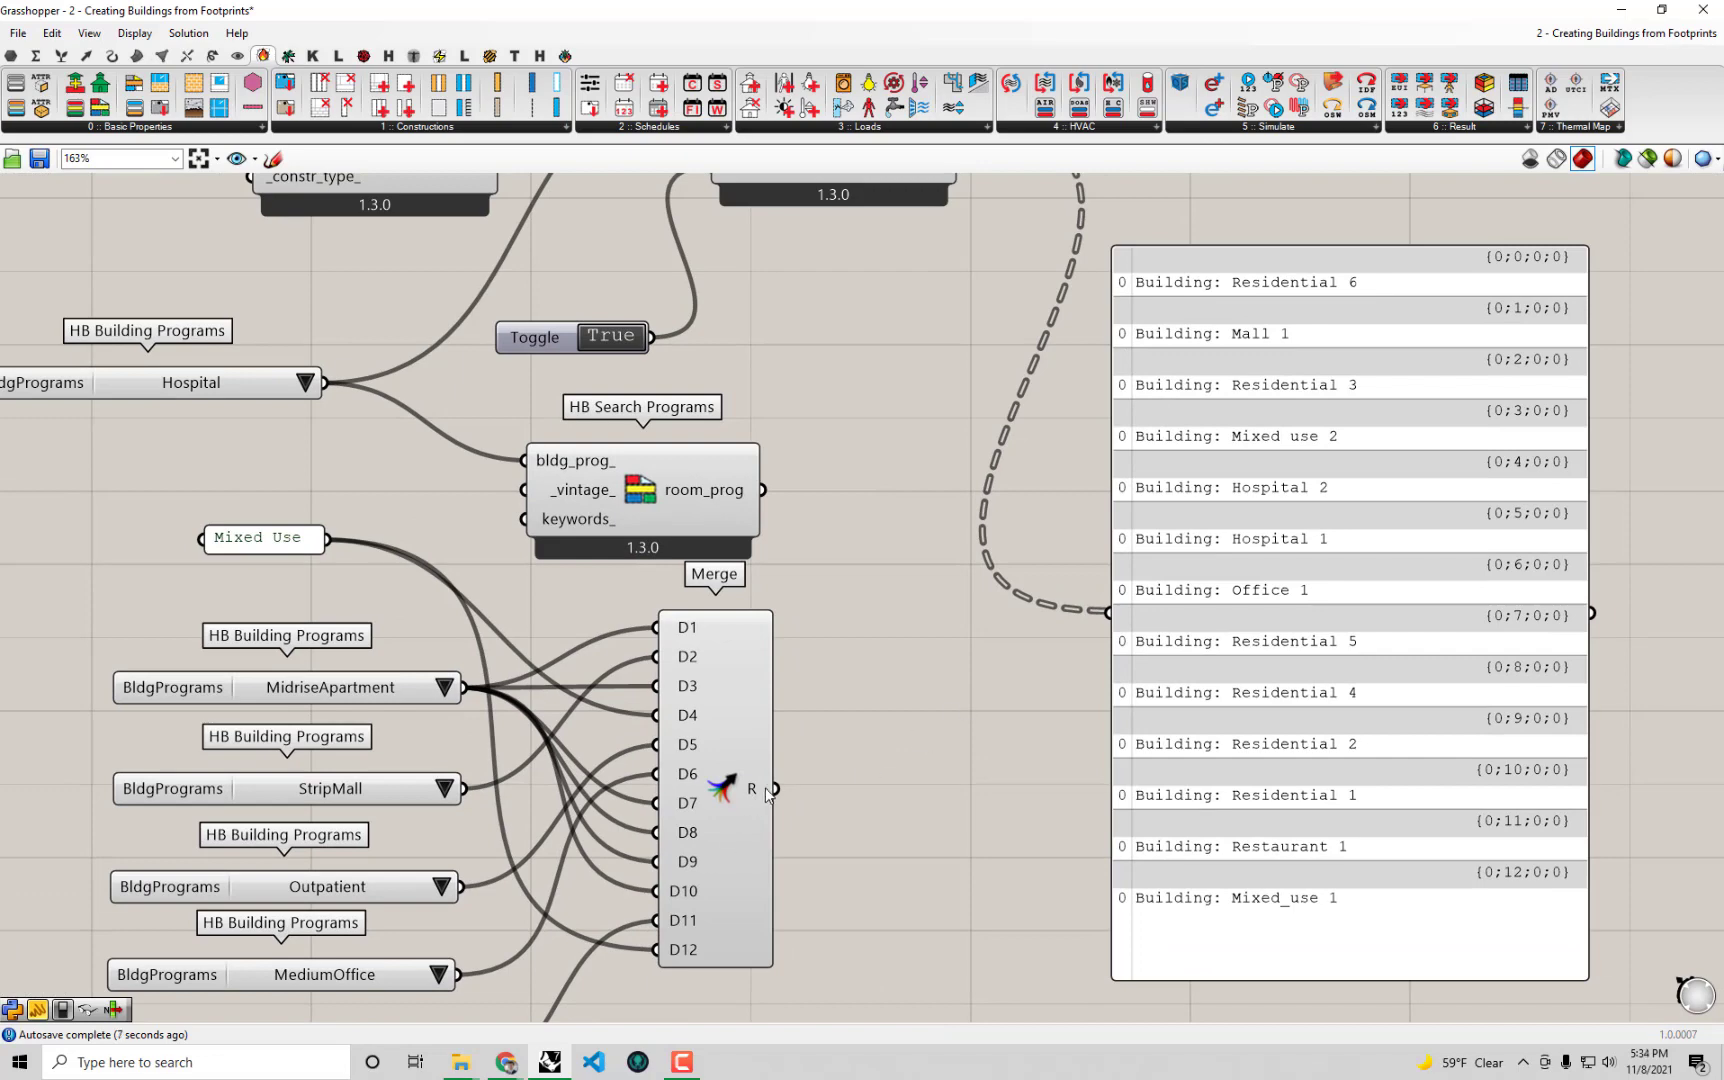
Show the merged program list and the building names in the panel to compare their counts.
drag(772, 791, 1108, 611)
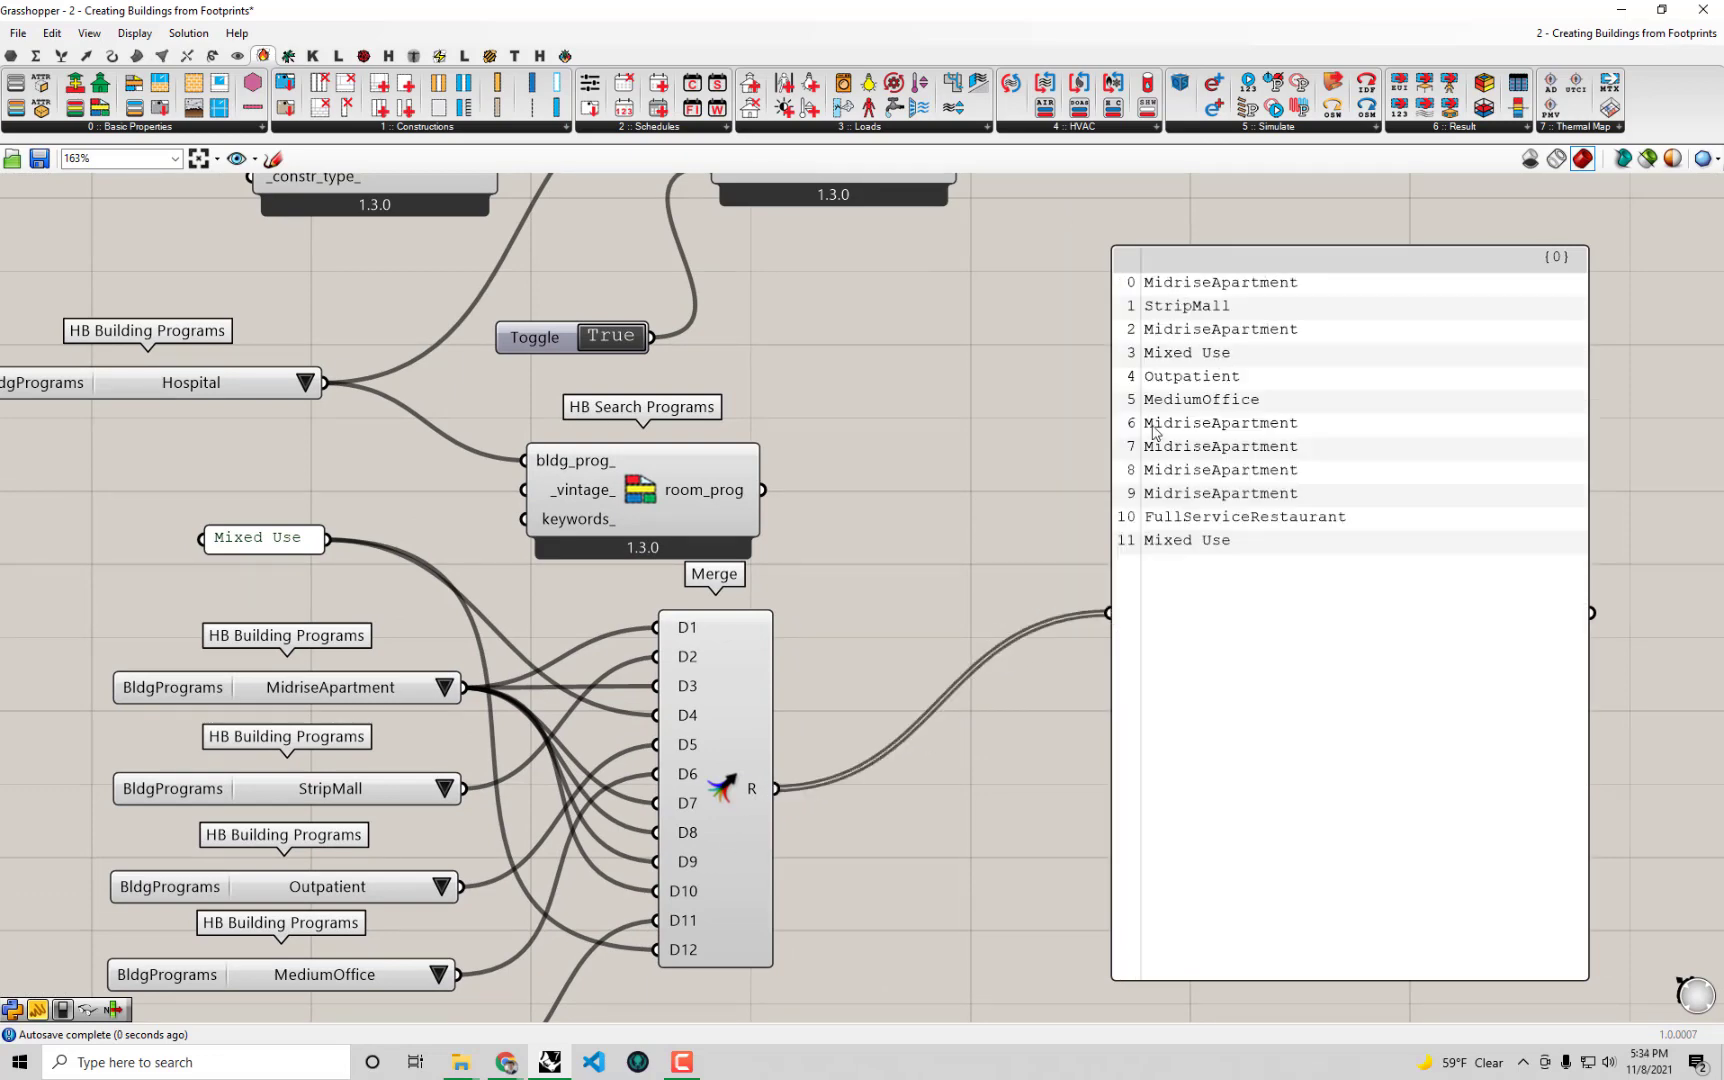
scroll(1000, 654, down, 2)
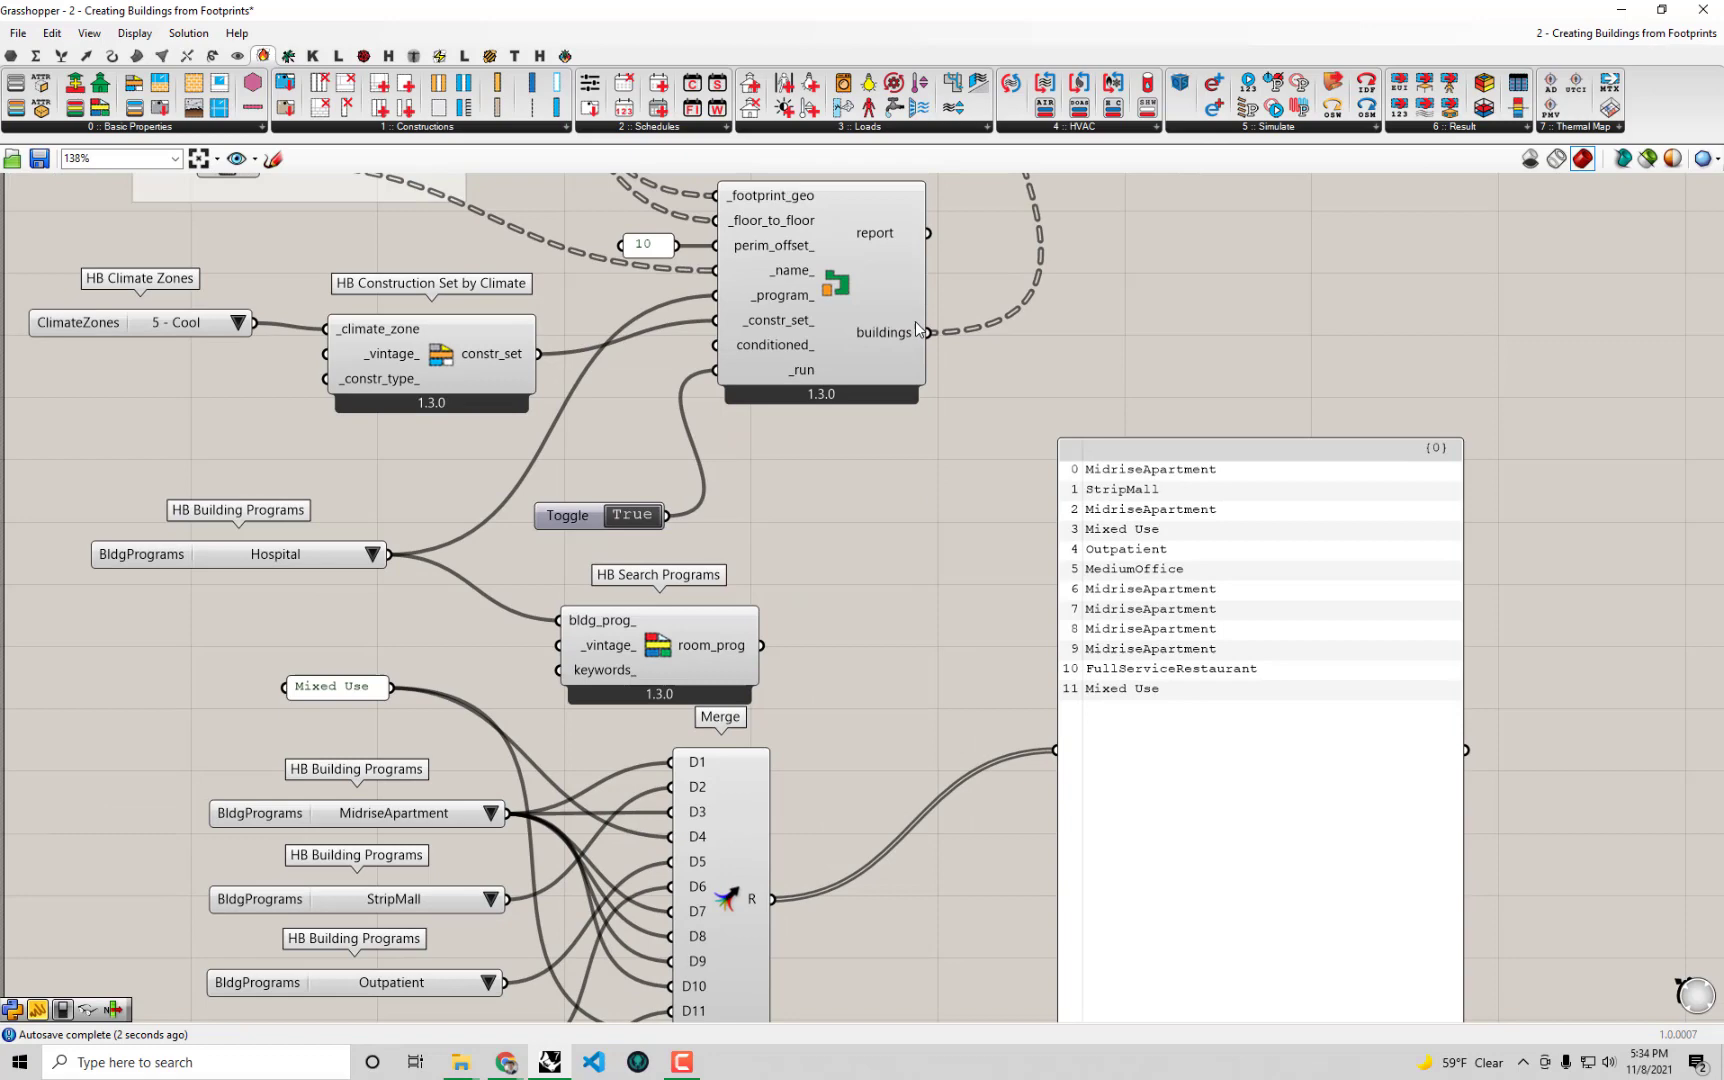
drag(918, 325, 1057, 752)
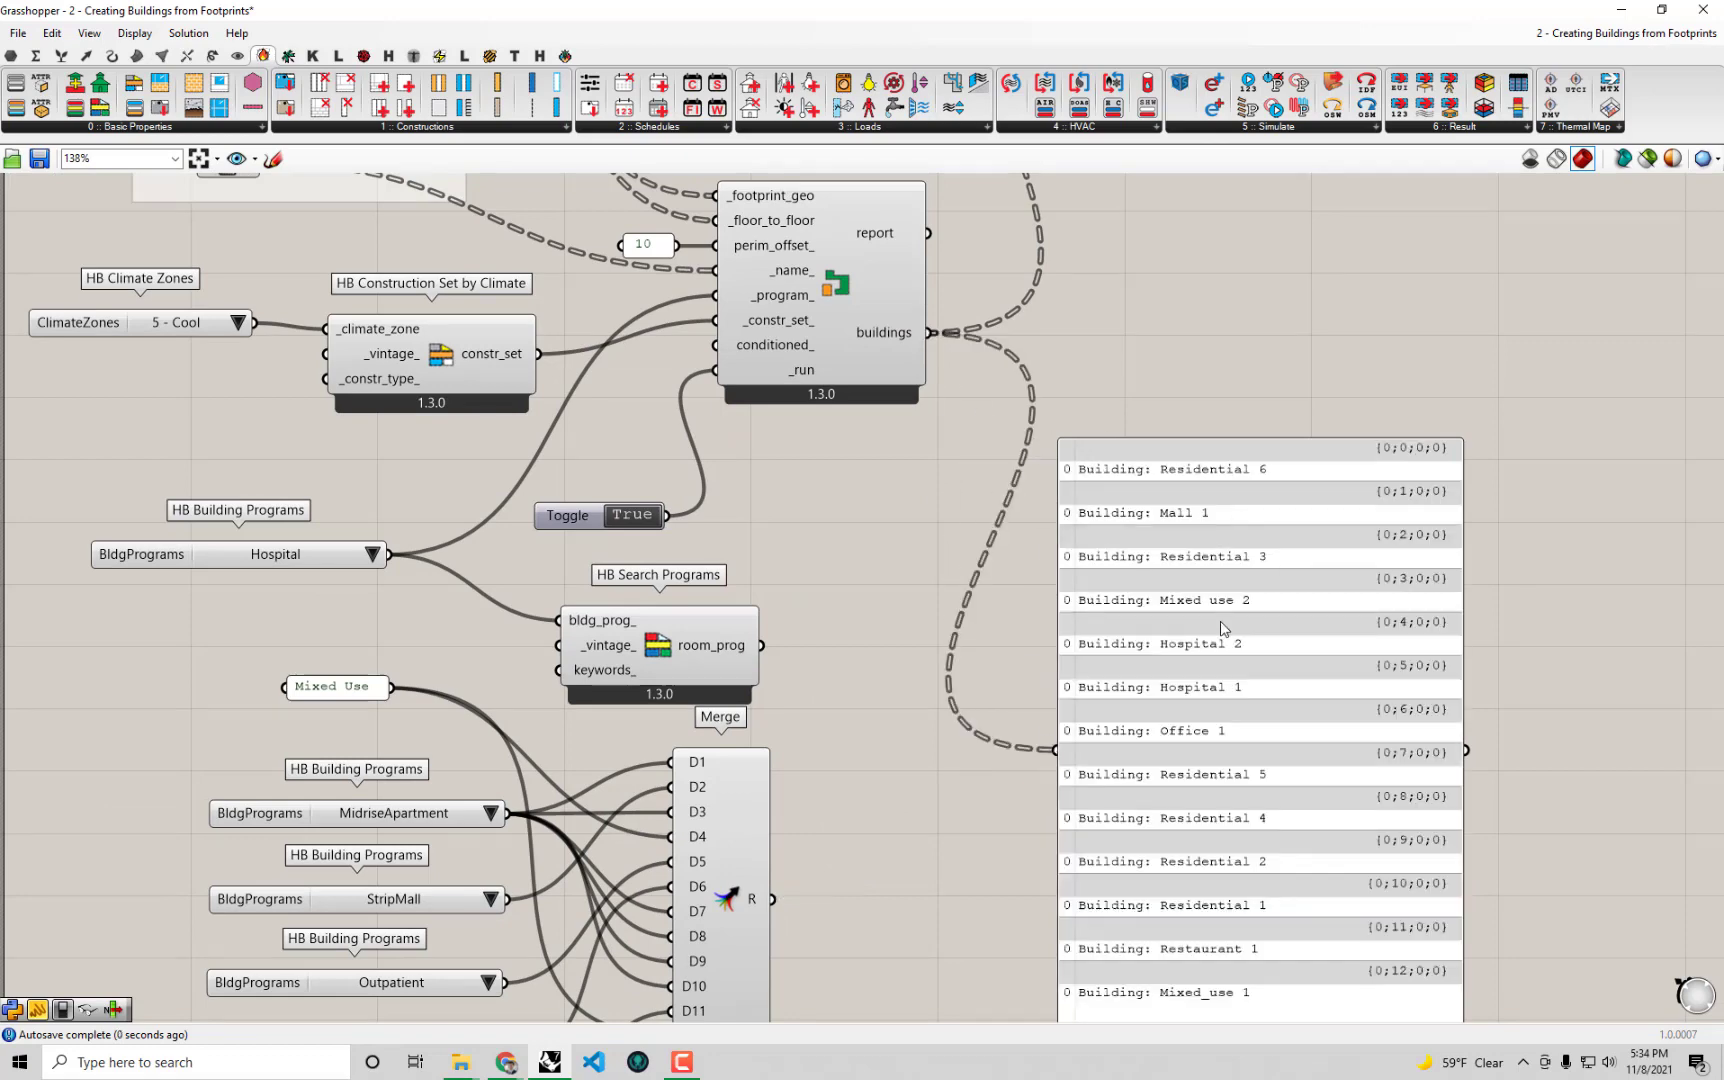
right_drag(1221, 626, 1212, 517)
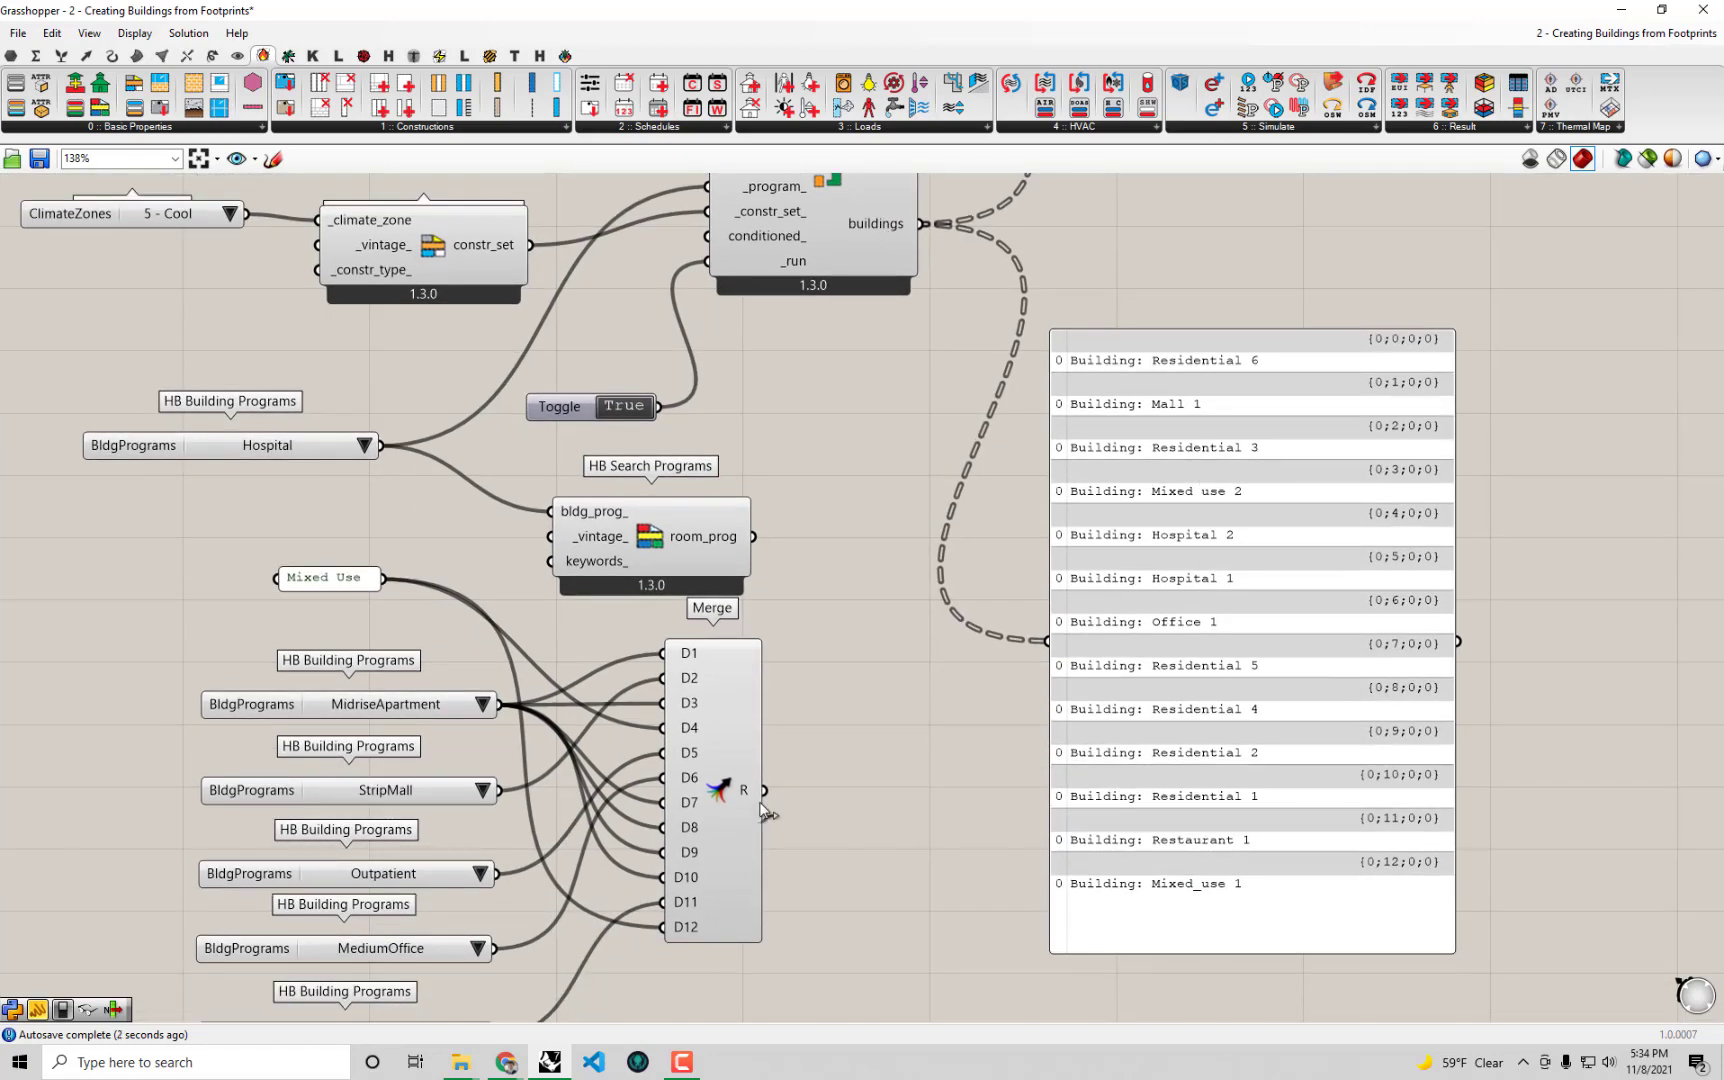
right_drag(871, 816, 869, 786)
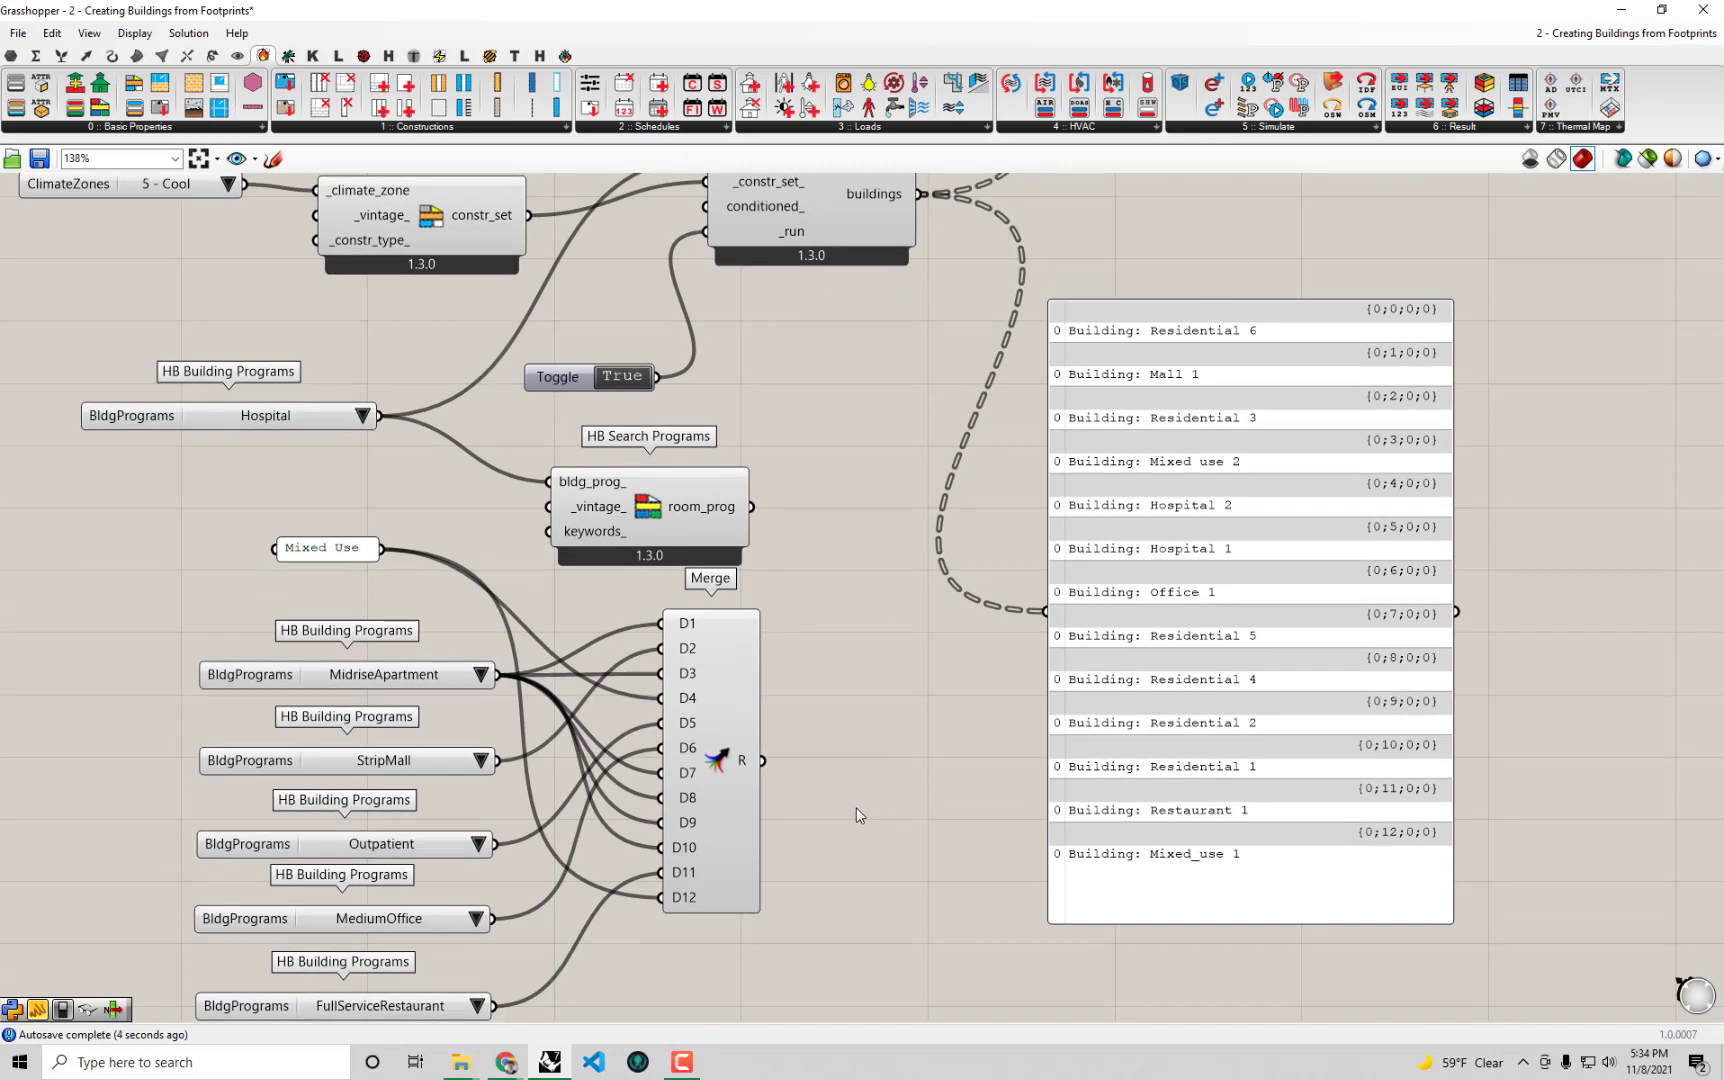
right_drag(1082, 480, 1132, 380)
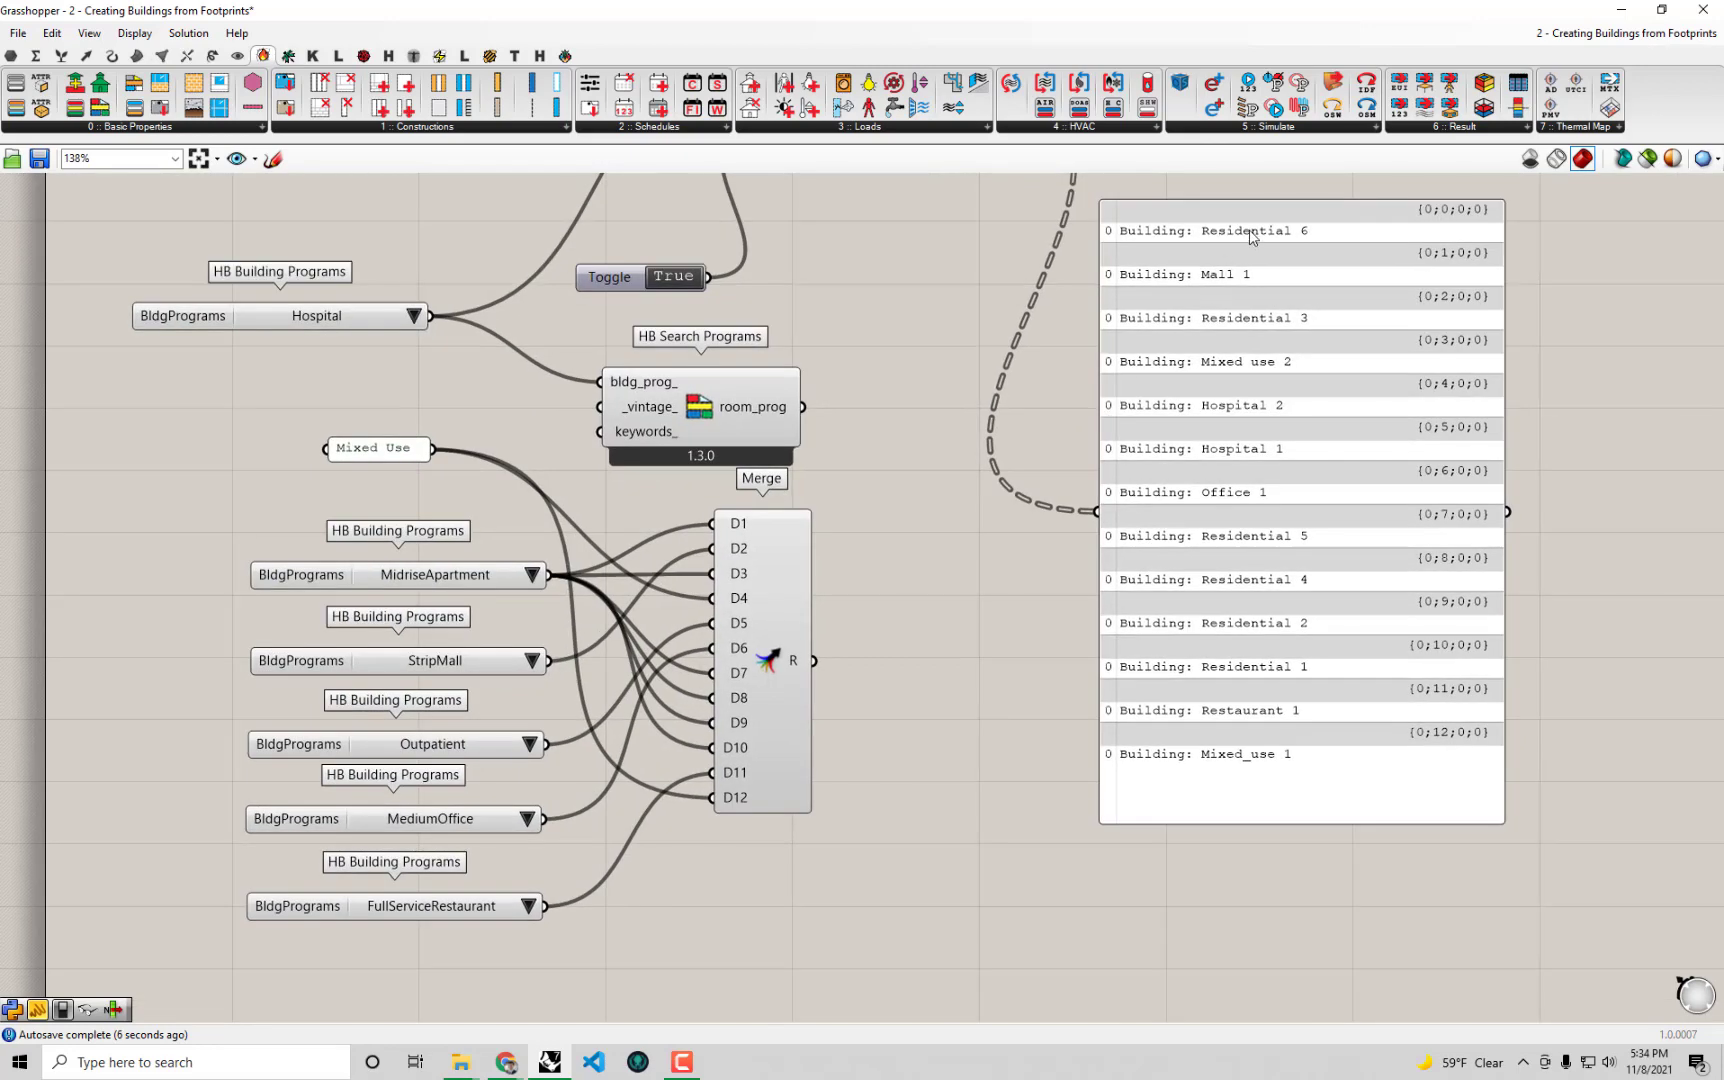
mouse_move(729, 557)
scroll(740, 625, up, 5)
scroll(762, 630, down, 5)
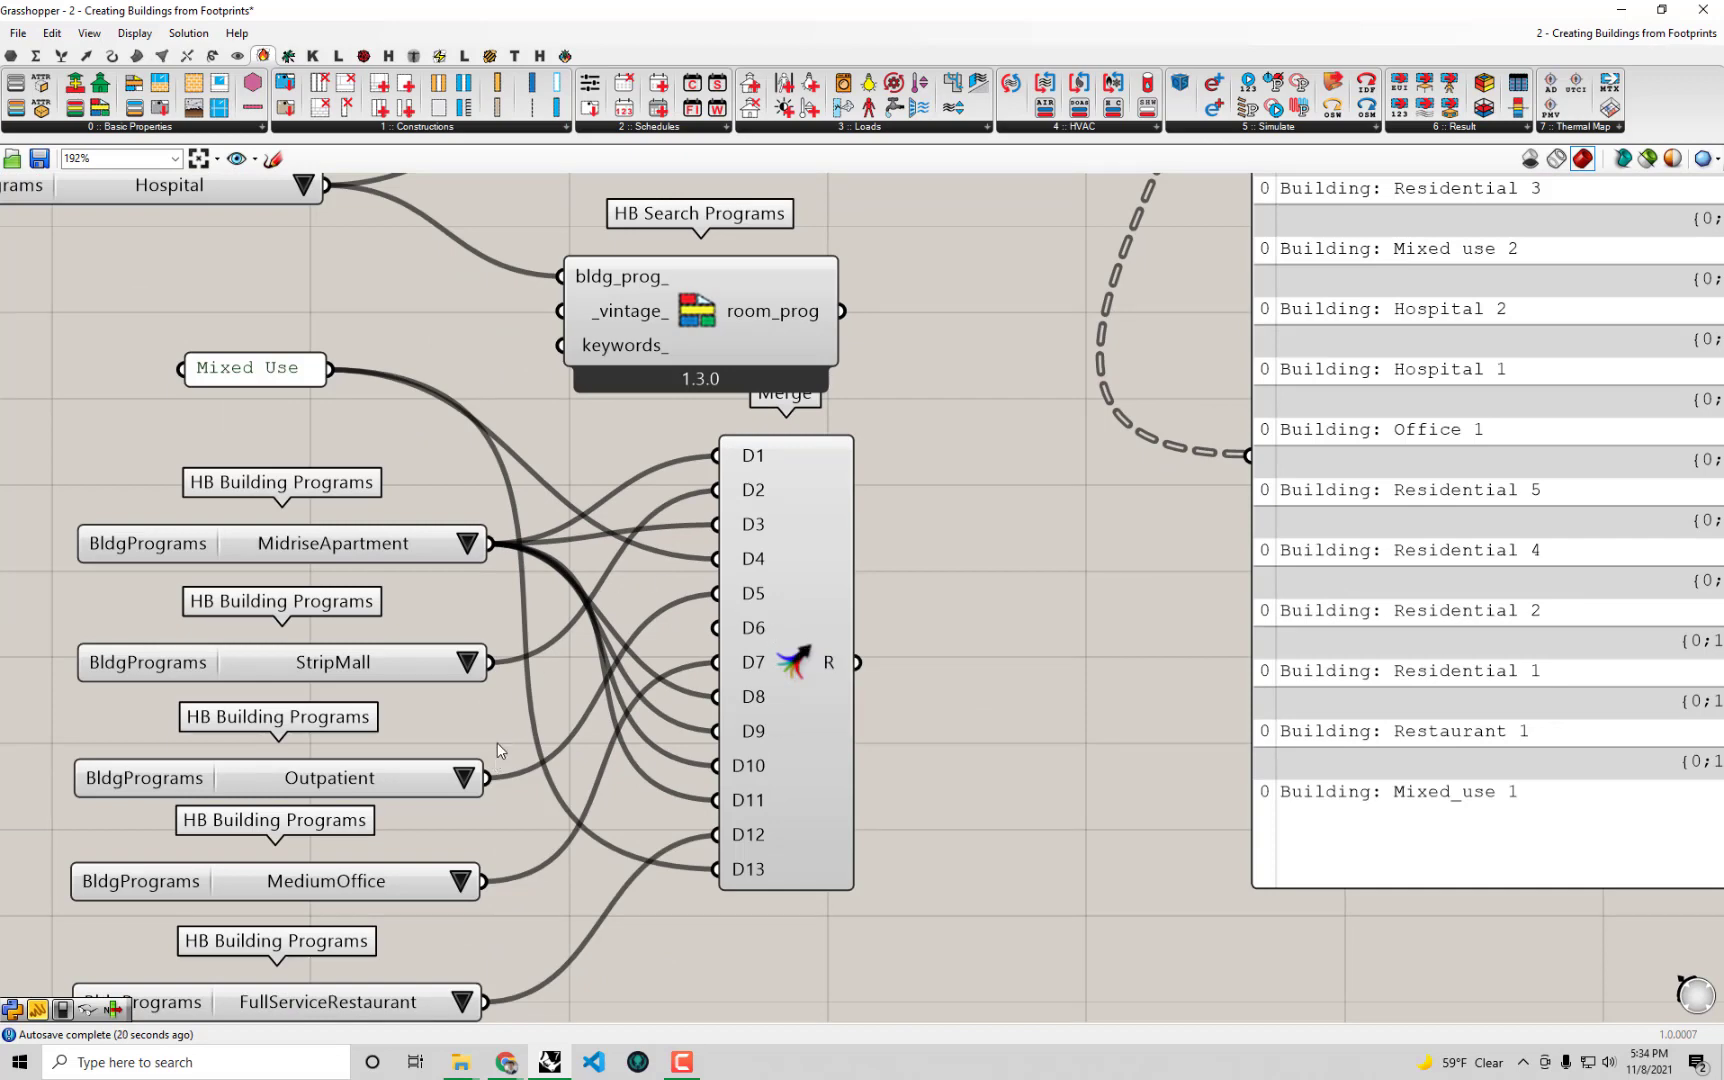
Connect a second Outpatient output to Merge input D6, bringing the list to 13 programs.
drag(487, 777, 1087, 516)
scroll(690, 620, down, 2)
scroll(1214, 332, up, 1)
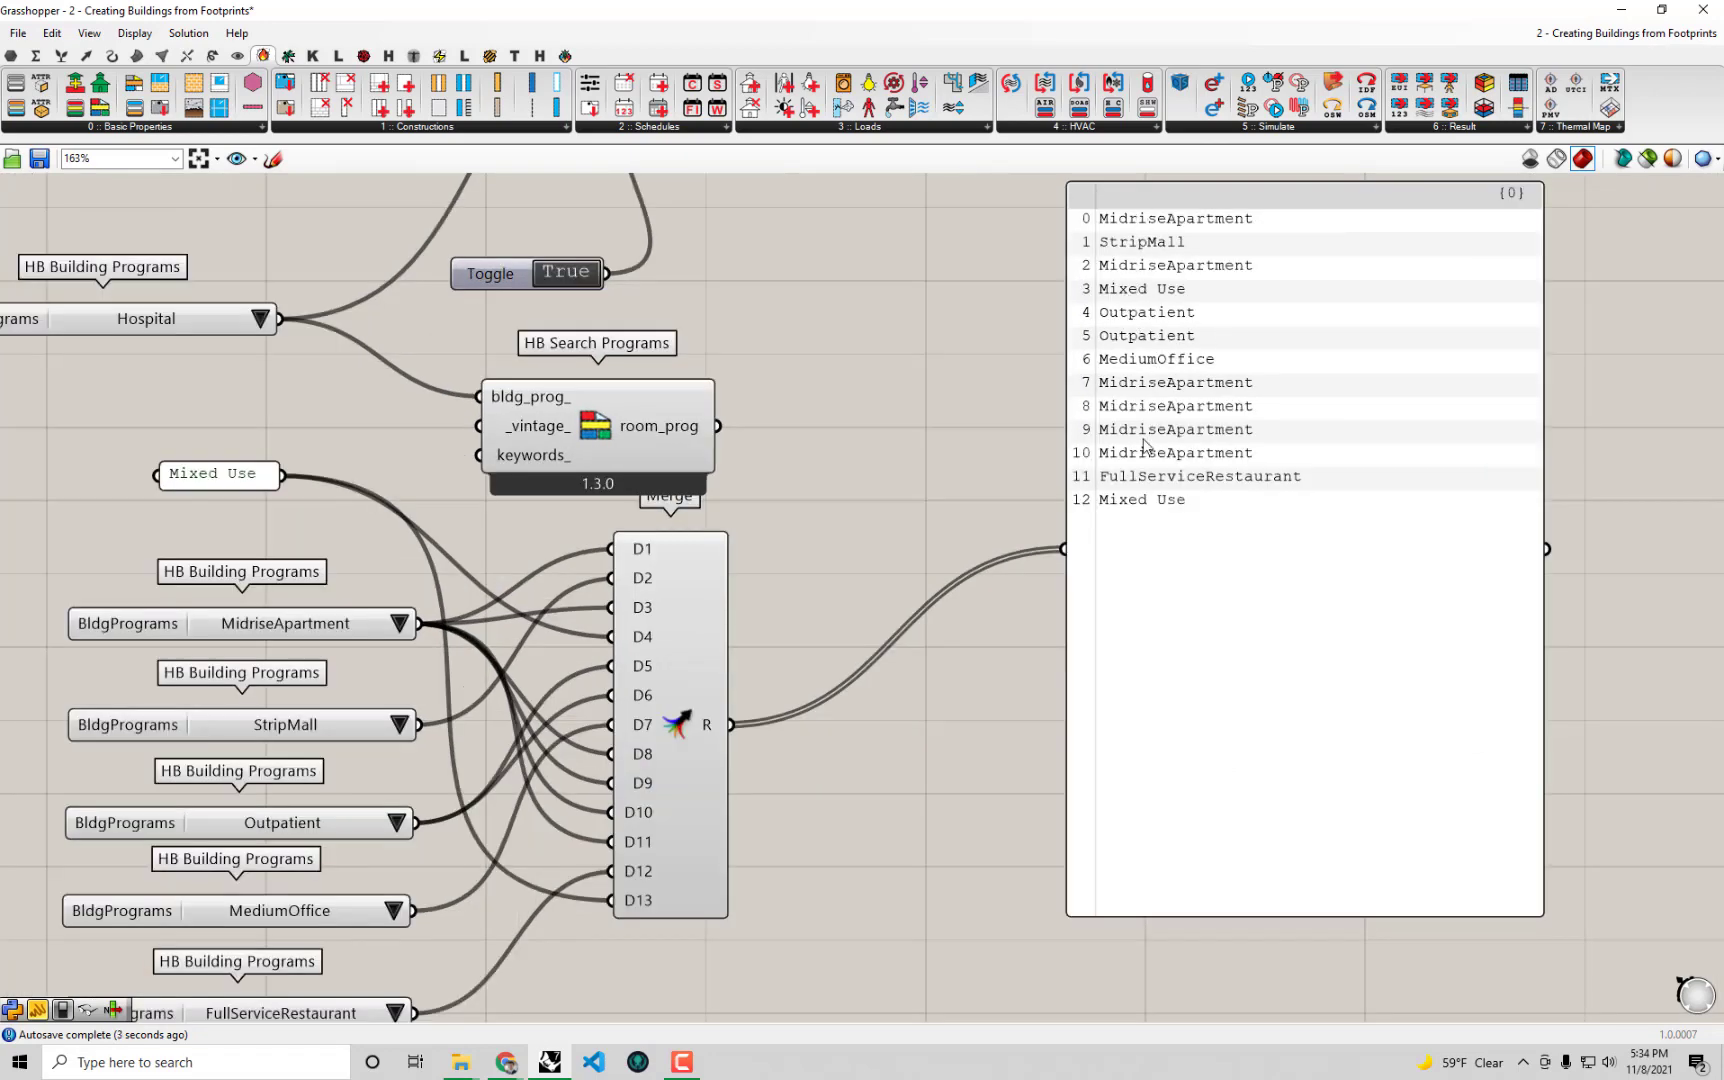
right_drag(1140, 205, 1119, 441)
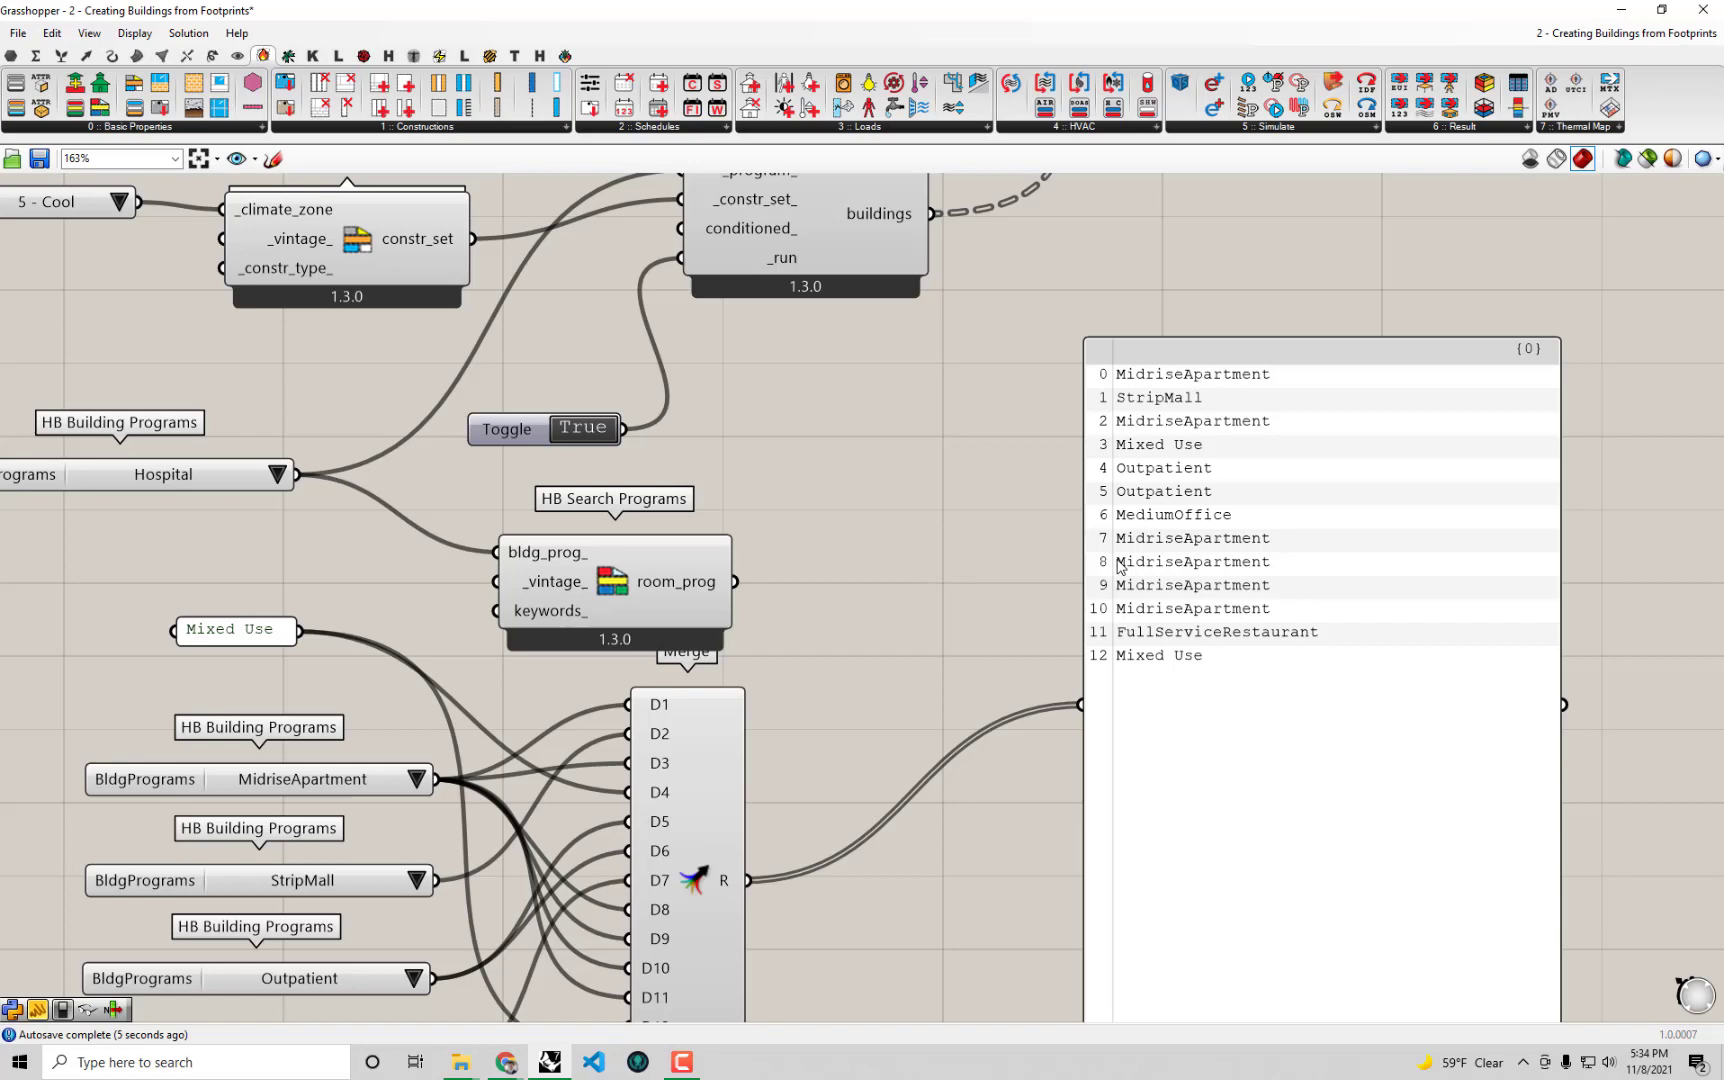
right_drag(1075, 655, 1113, 574)
scroll(1191, 390, down, 1)
right_drag(783, 774, 846, 629)
Move the Merge component and the Mixed Use panel aside to free canvas space.
click(900, 675)
drag(947, 690, 980, 704)
drag(451, 396, 527, 436)
right_drag(715, 392, 798, 499)
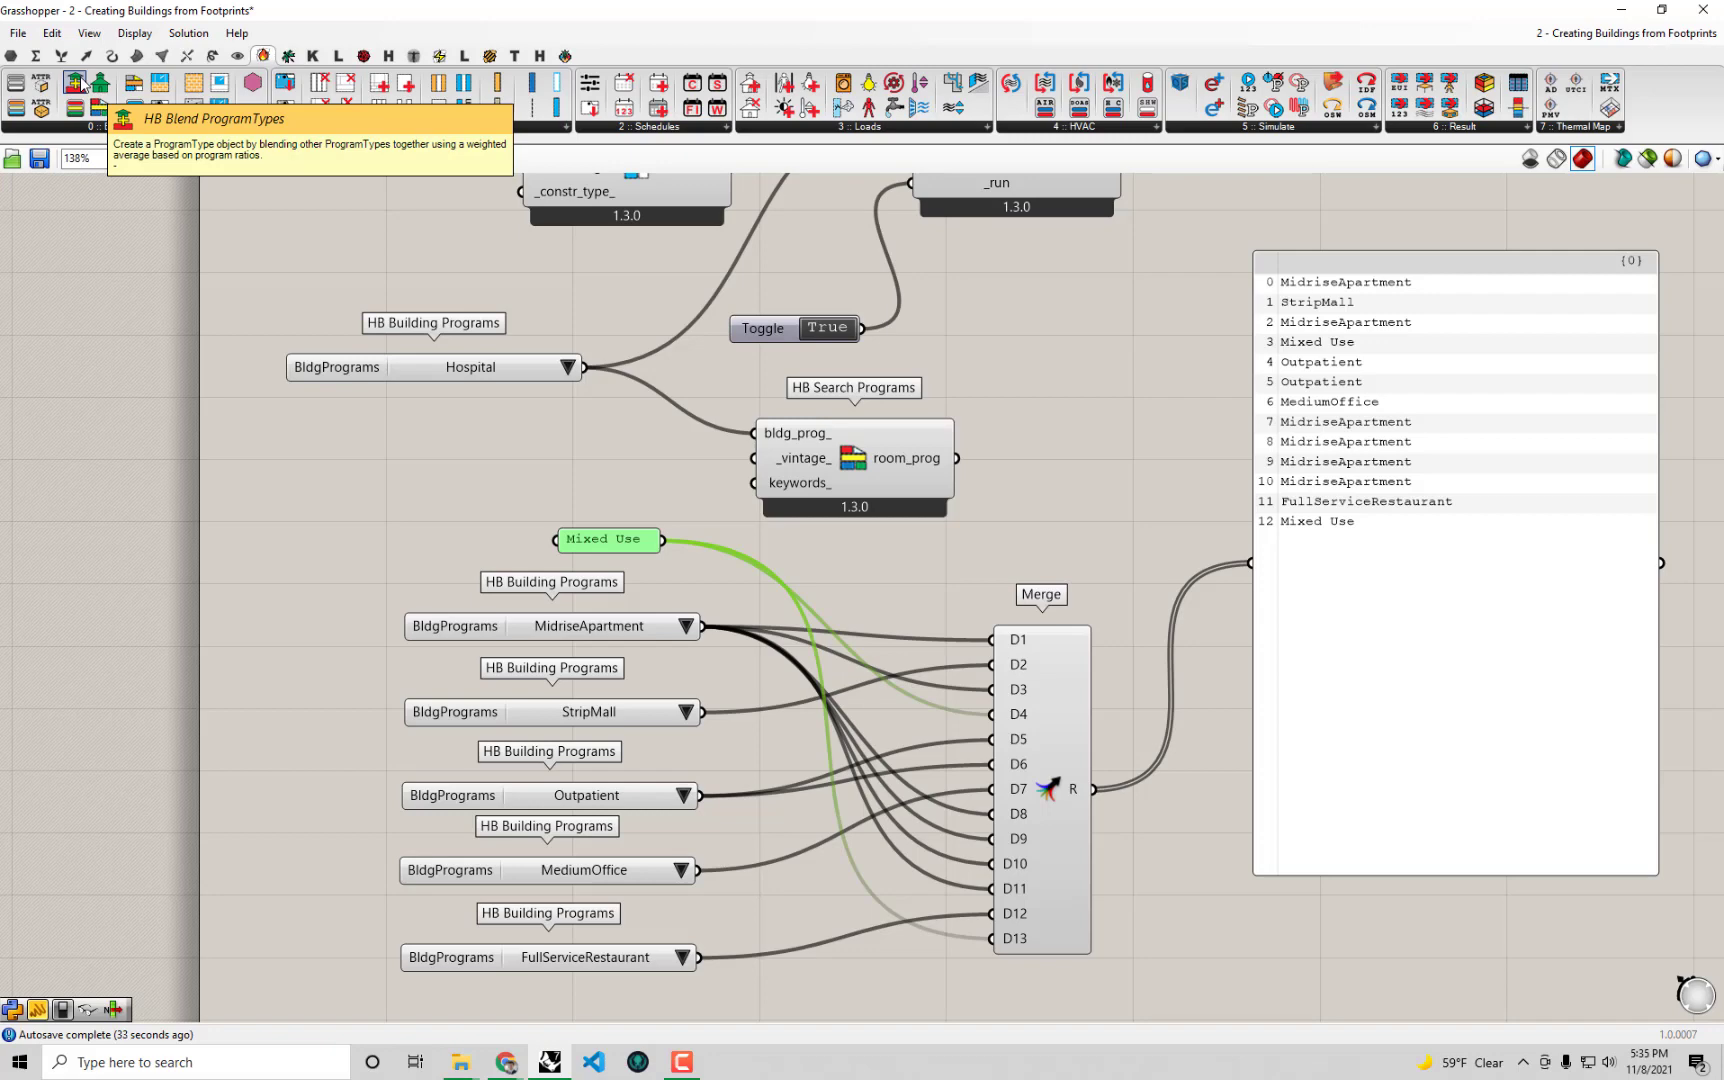
Place an HB Blend ProgramTypes component on the canvas beside the merged program panel.
drag(80, 84, 1140, 405)
drag(1313, 477, 1325, 480)
drag(922, 410, 941, 427)
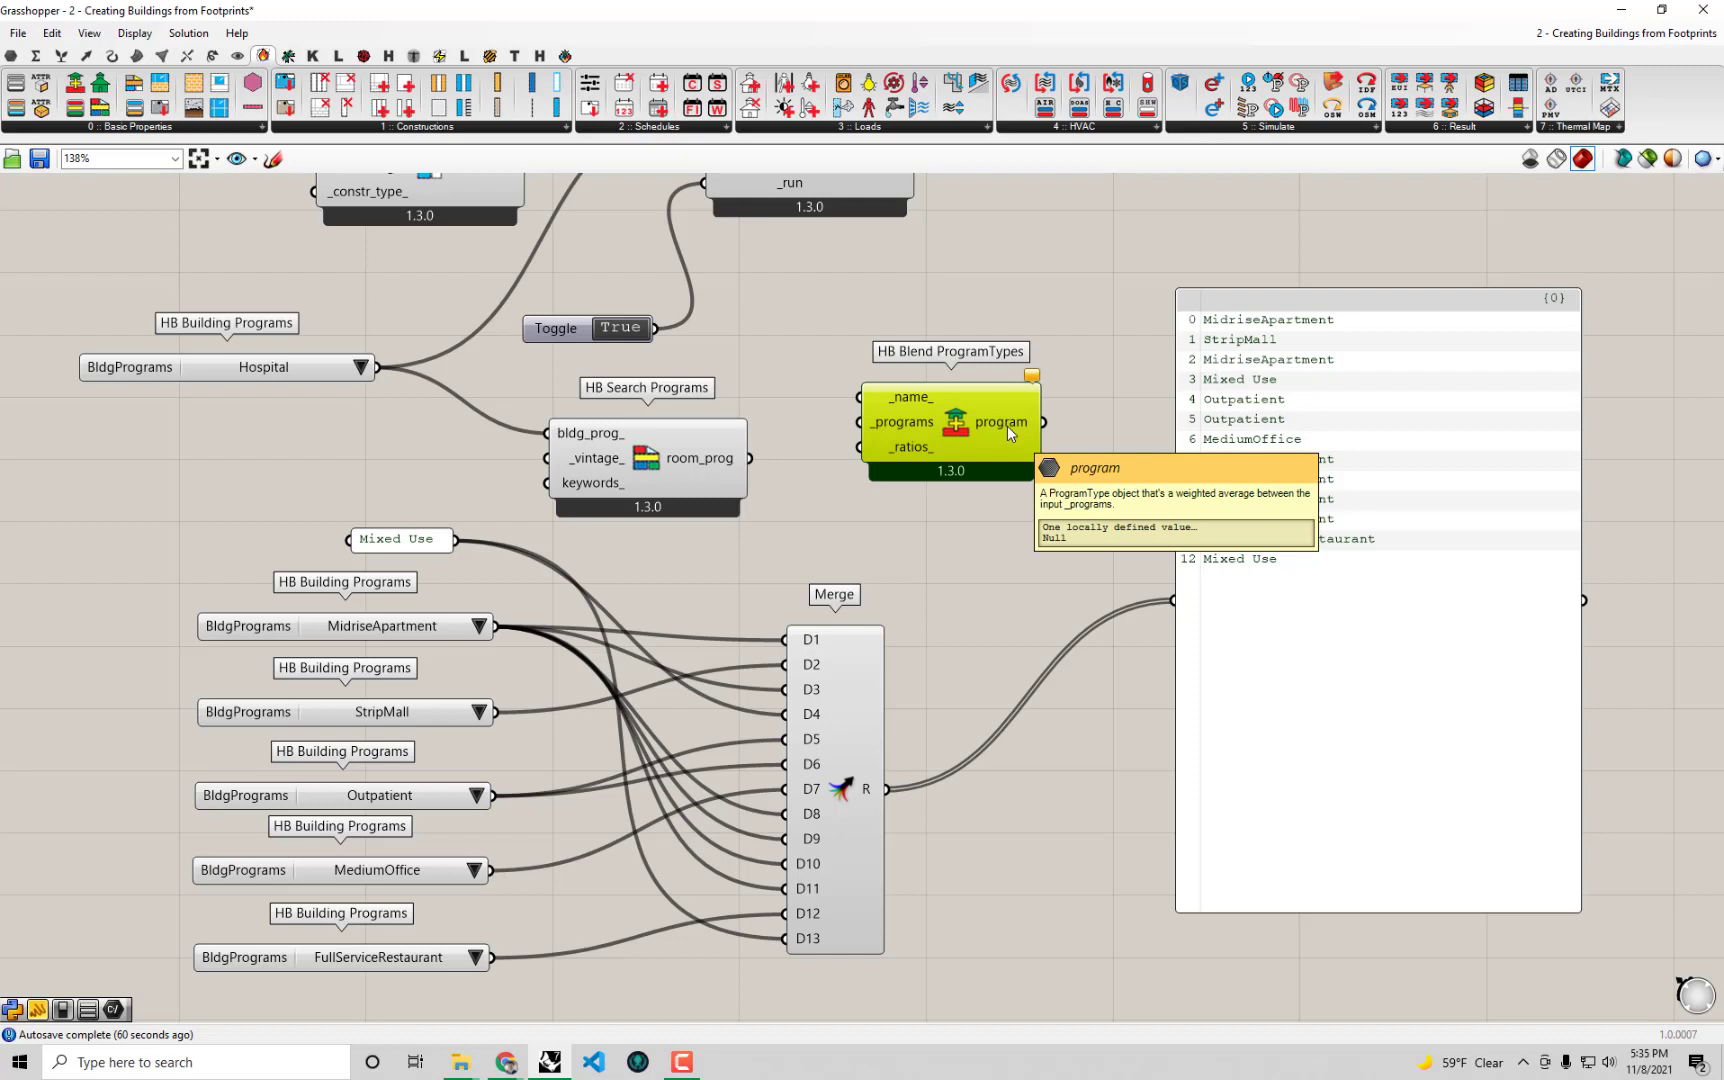
drag(927, 393, 946, 412)
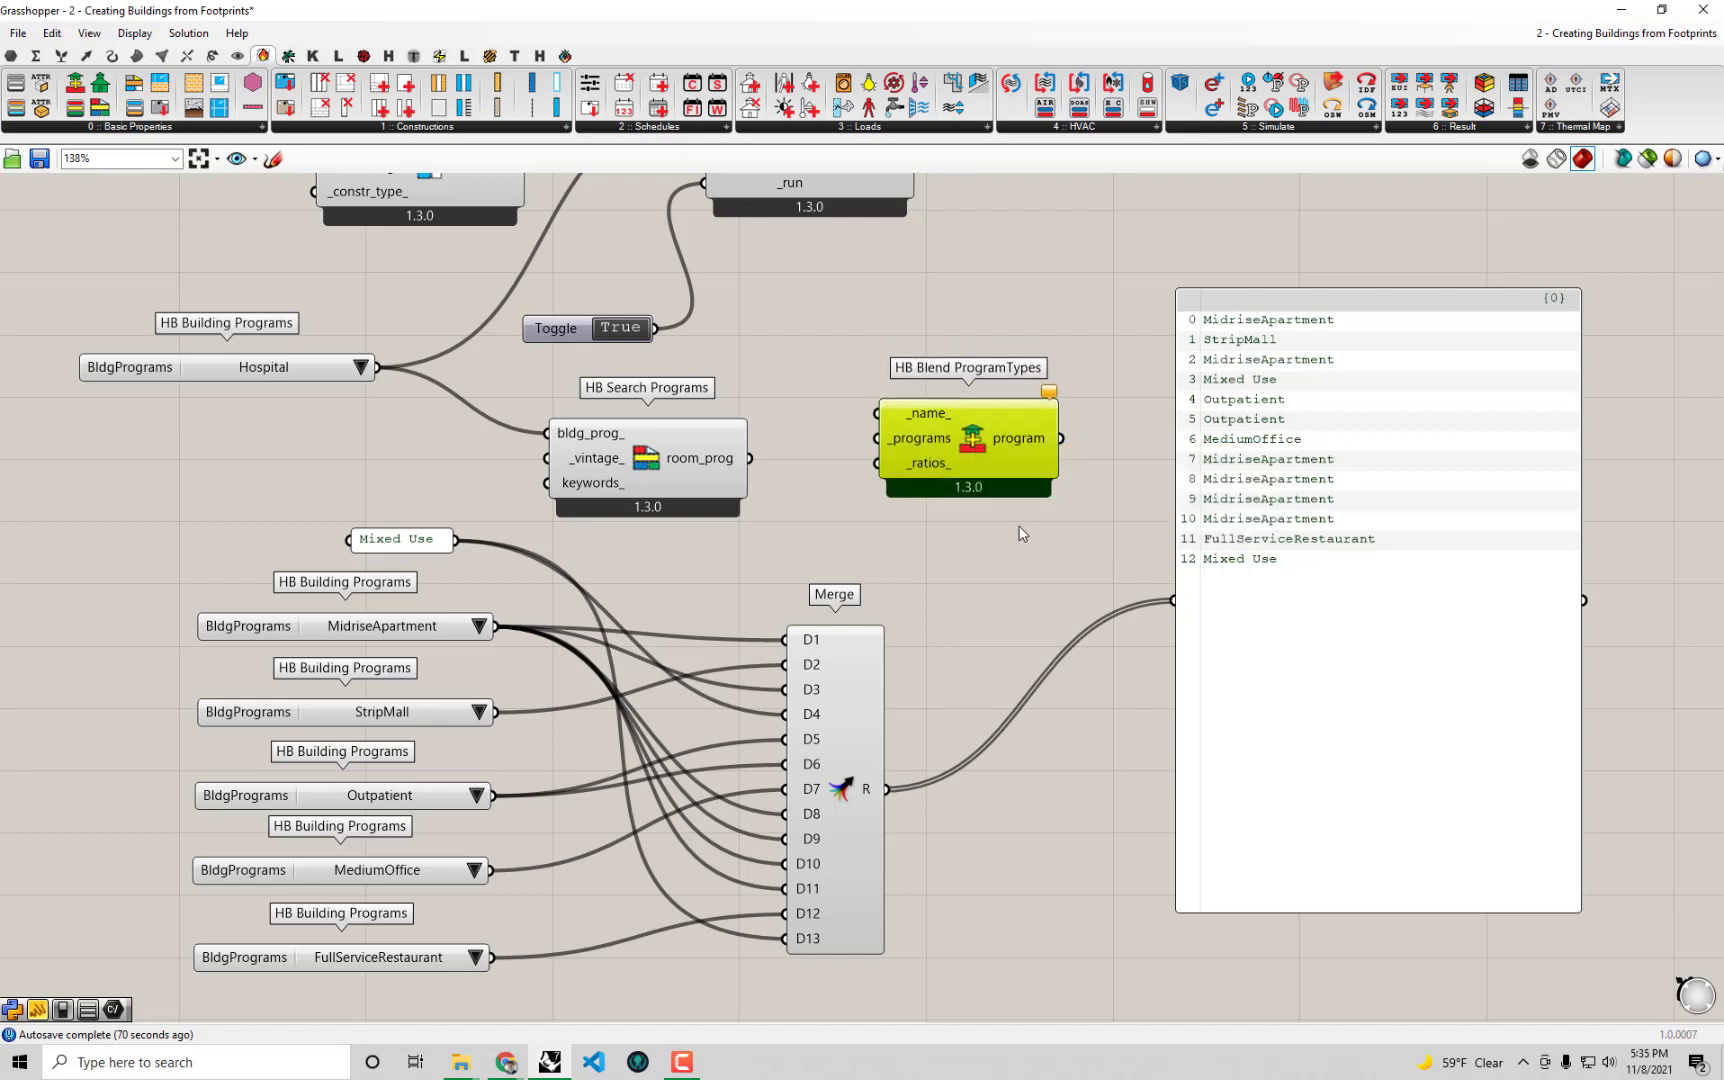
Shift HB Blend ProgramTypes aside and check MidriseApartment's wiring into HB Search Programs.
click(1022, 533)
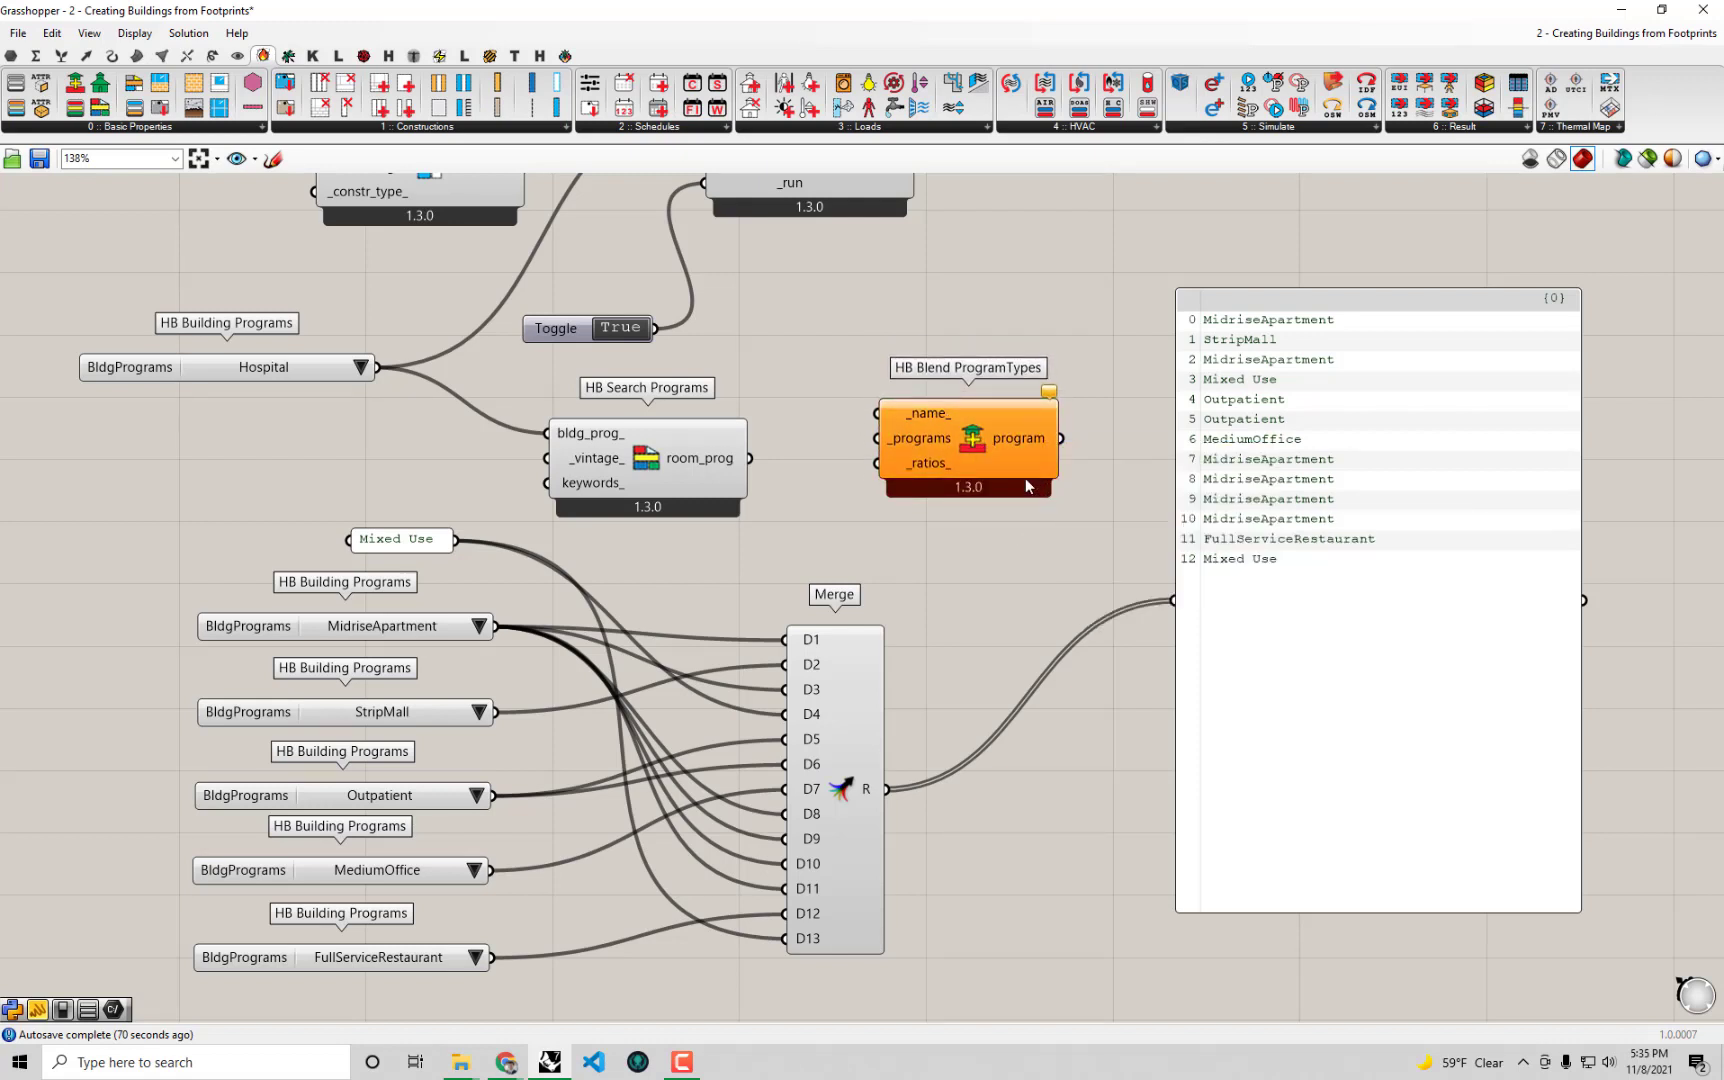
drag(1040, 482, 1092, 465)
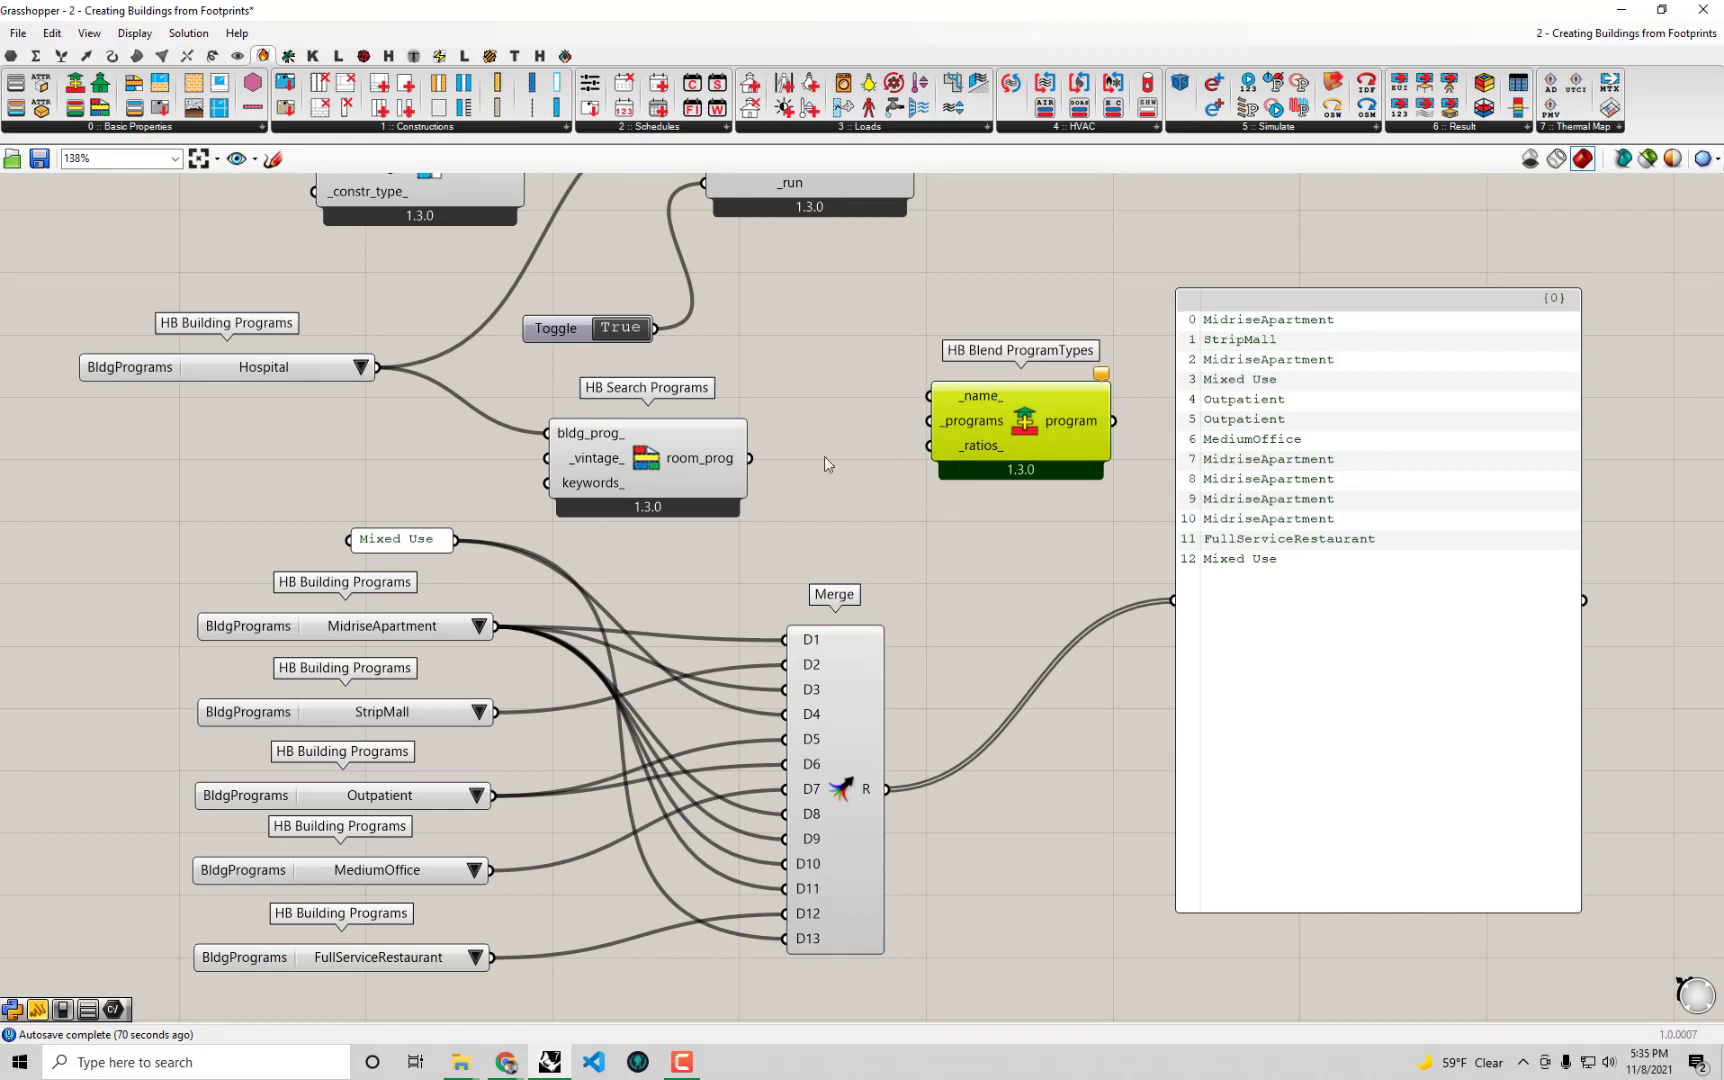
click(438, 630)
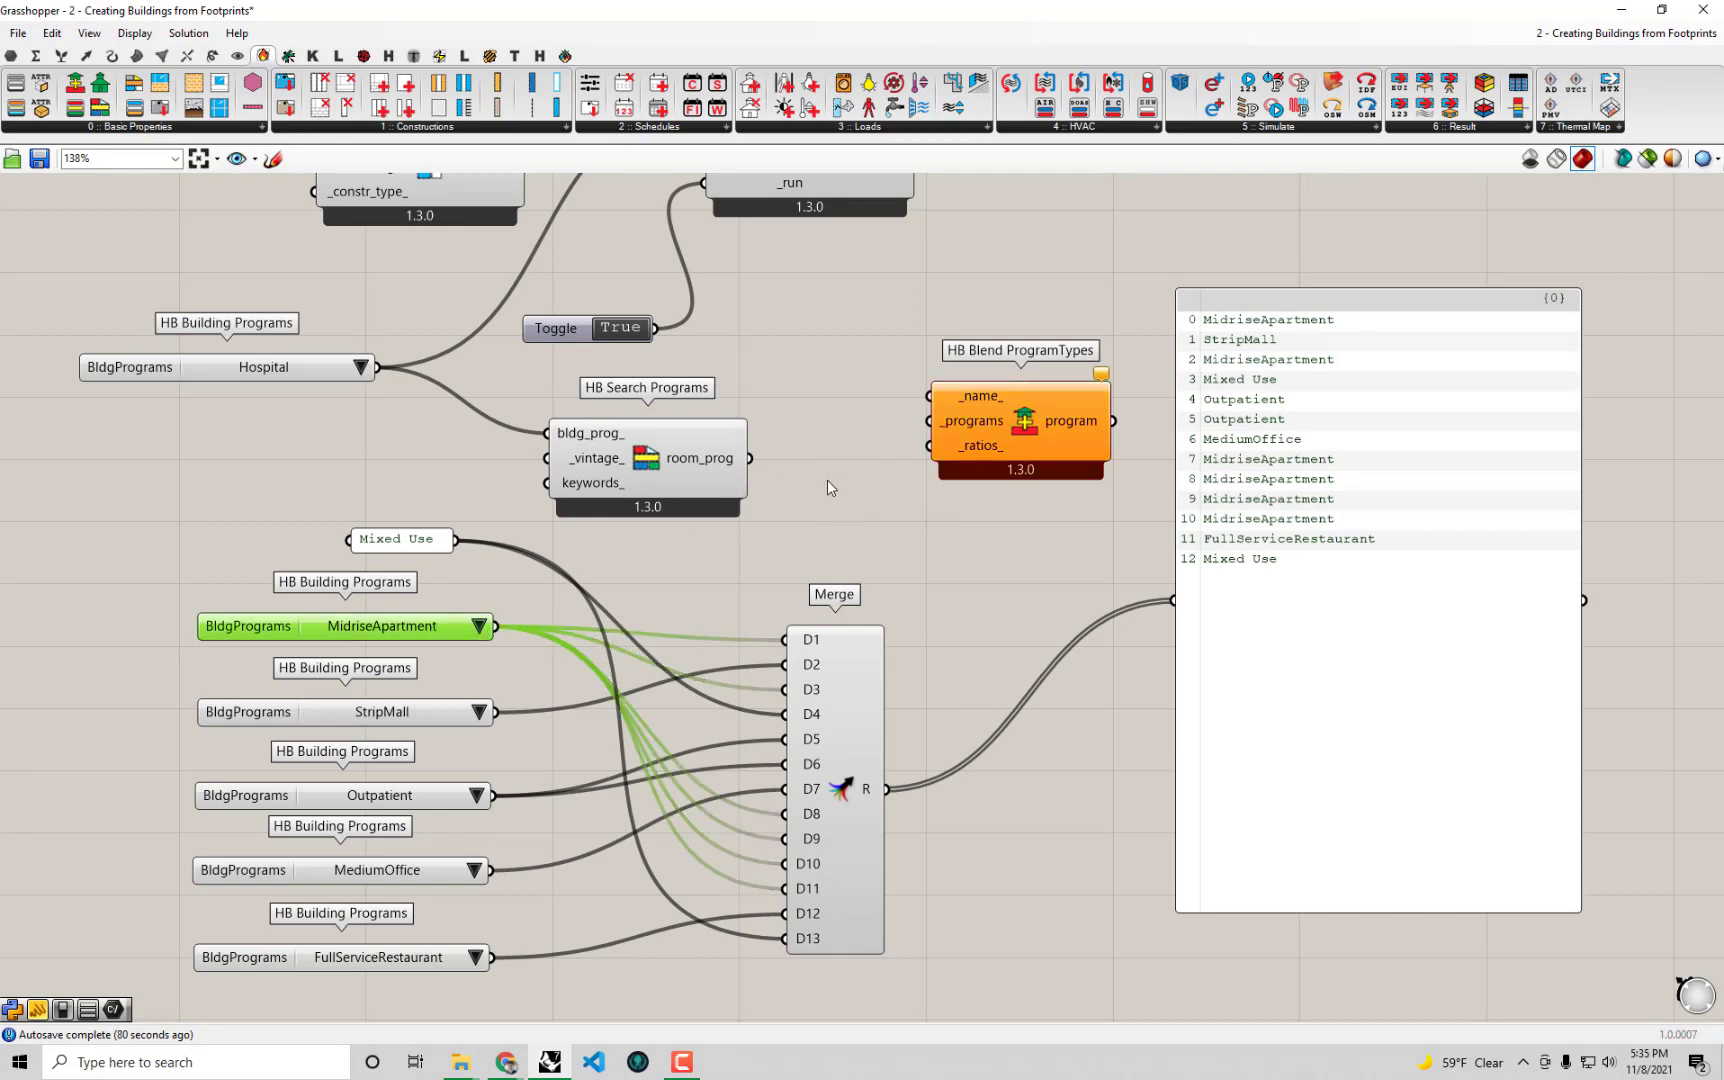
drag(700, 470, 703, 470)
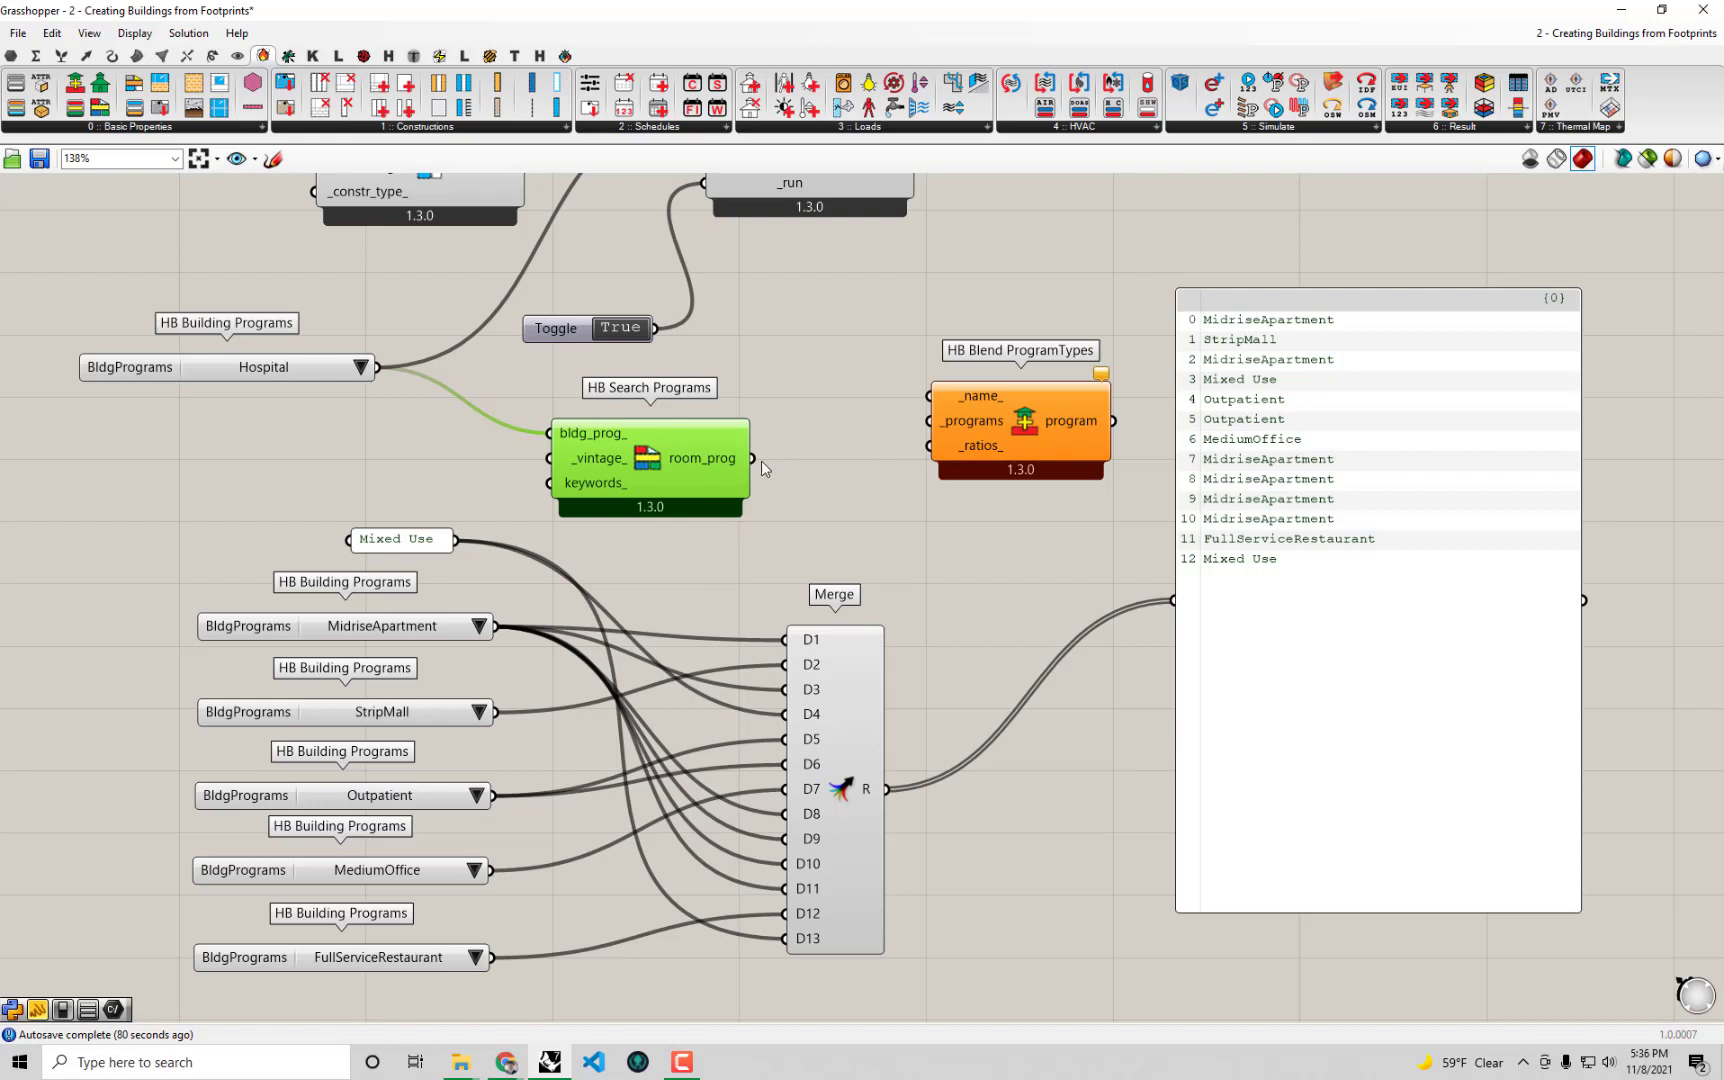
drag(1000, 443, 1019, 428)
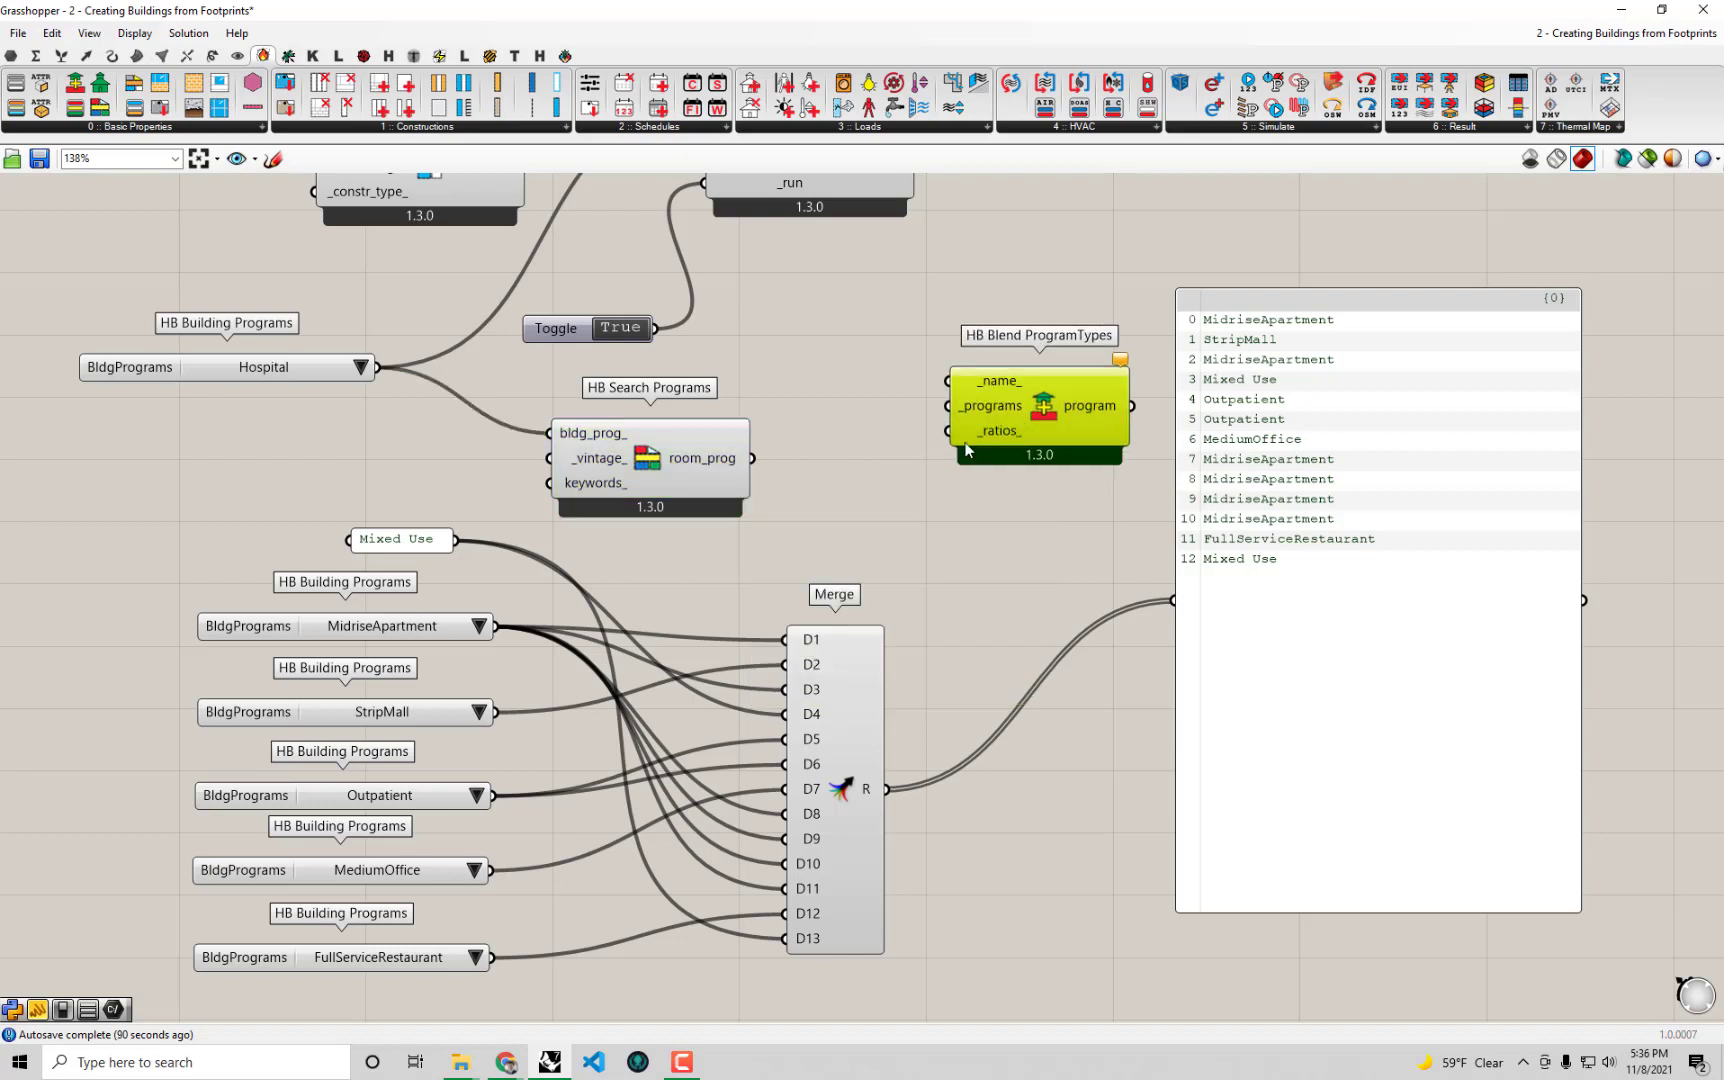
Add a List Item component fed by the room programs and preview its first result.
double_click(822, 449)
text(listit)
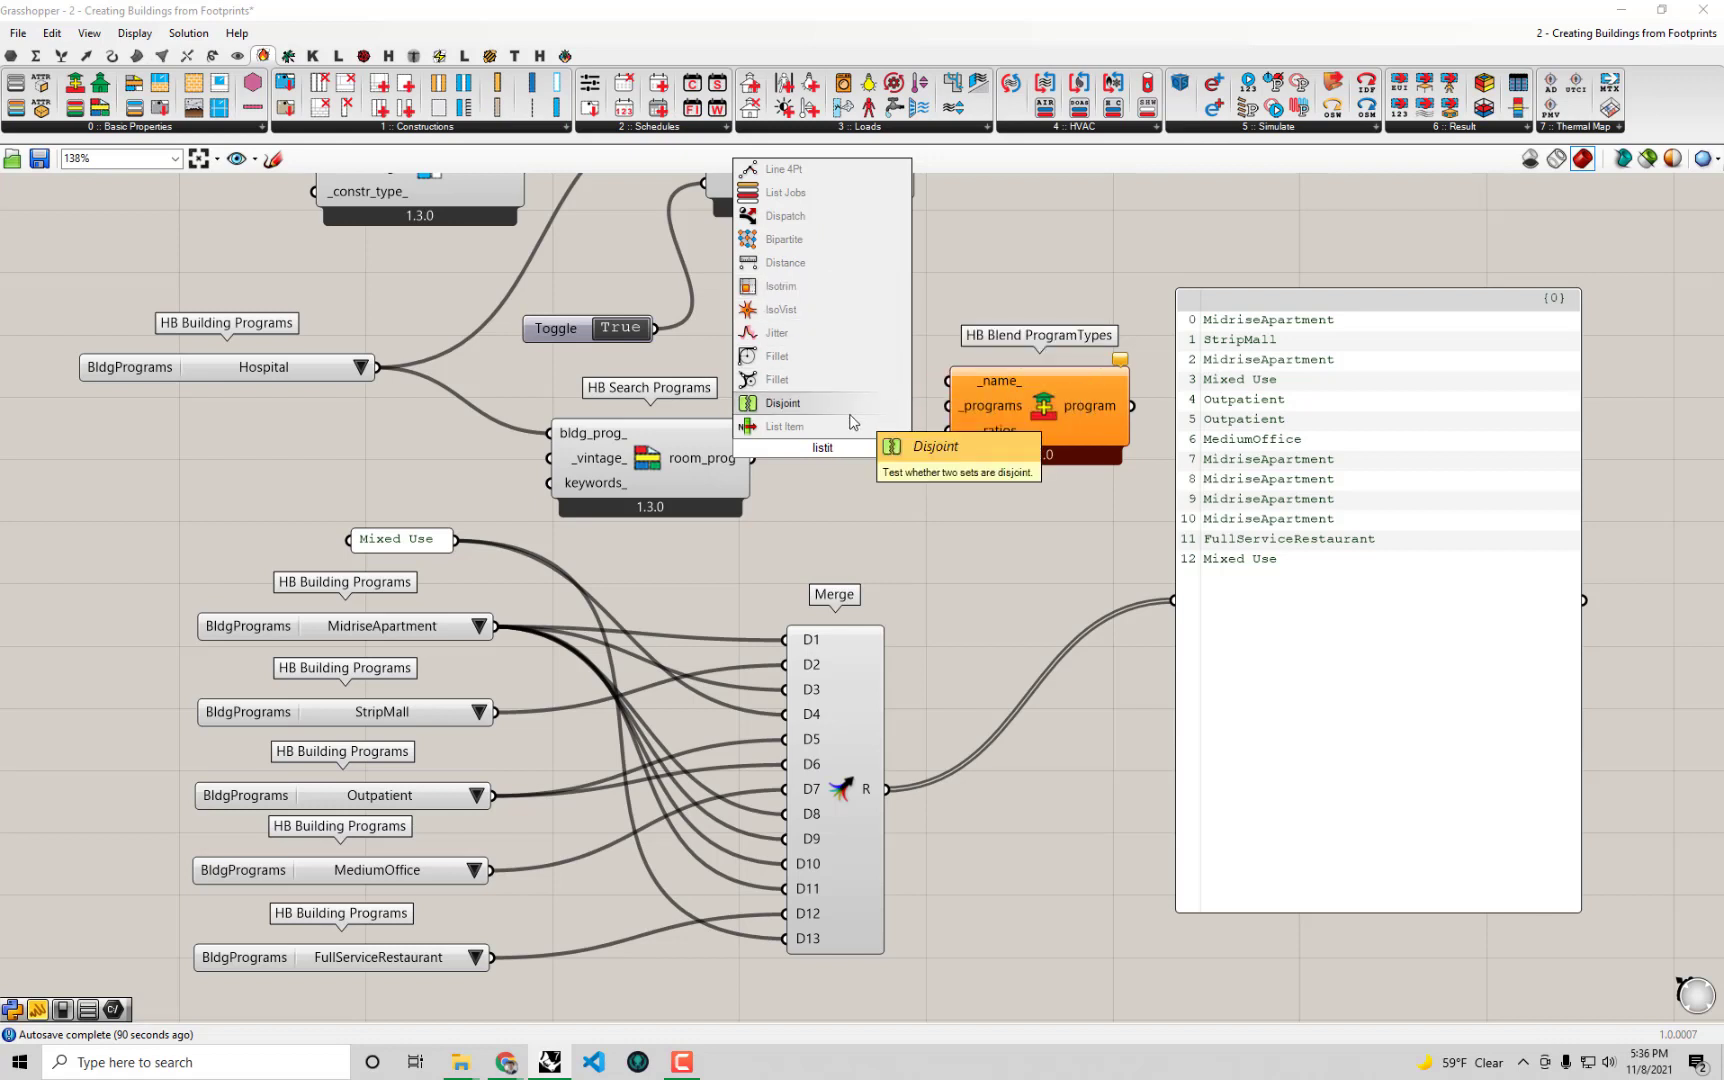
click(815, 402)
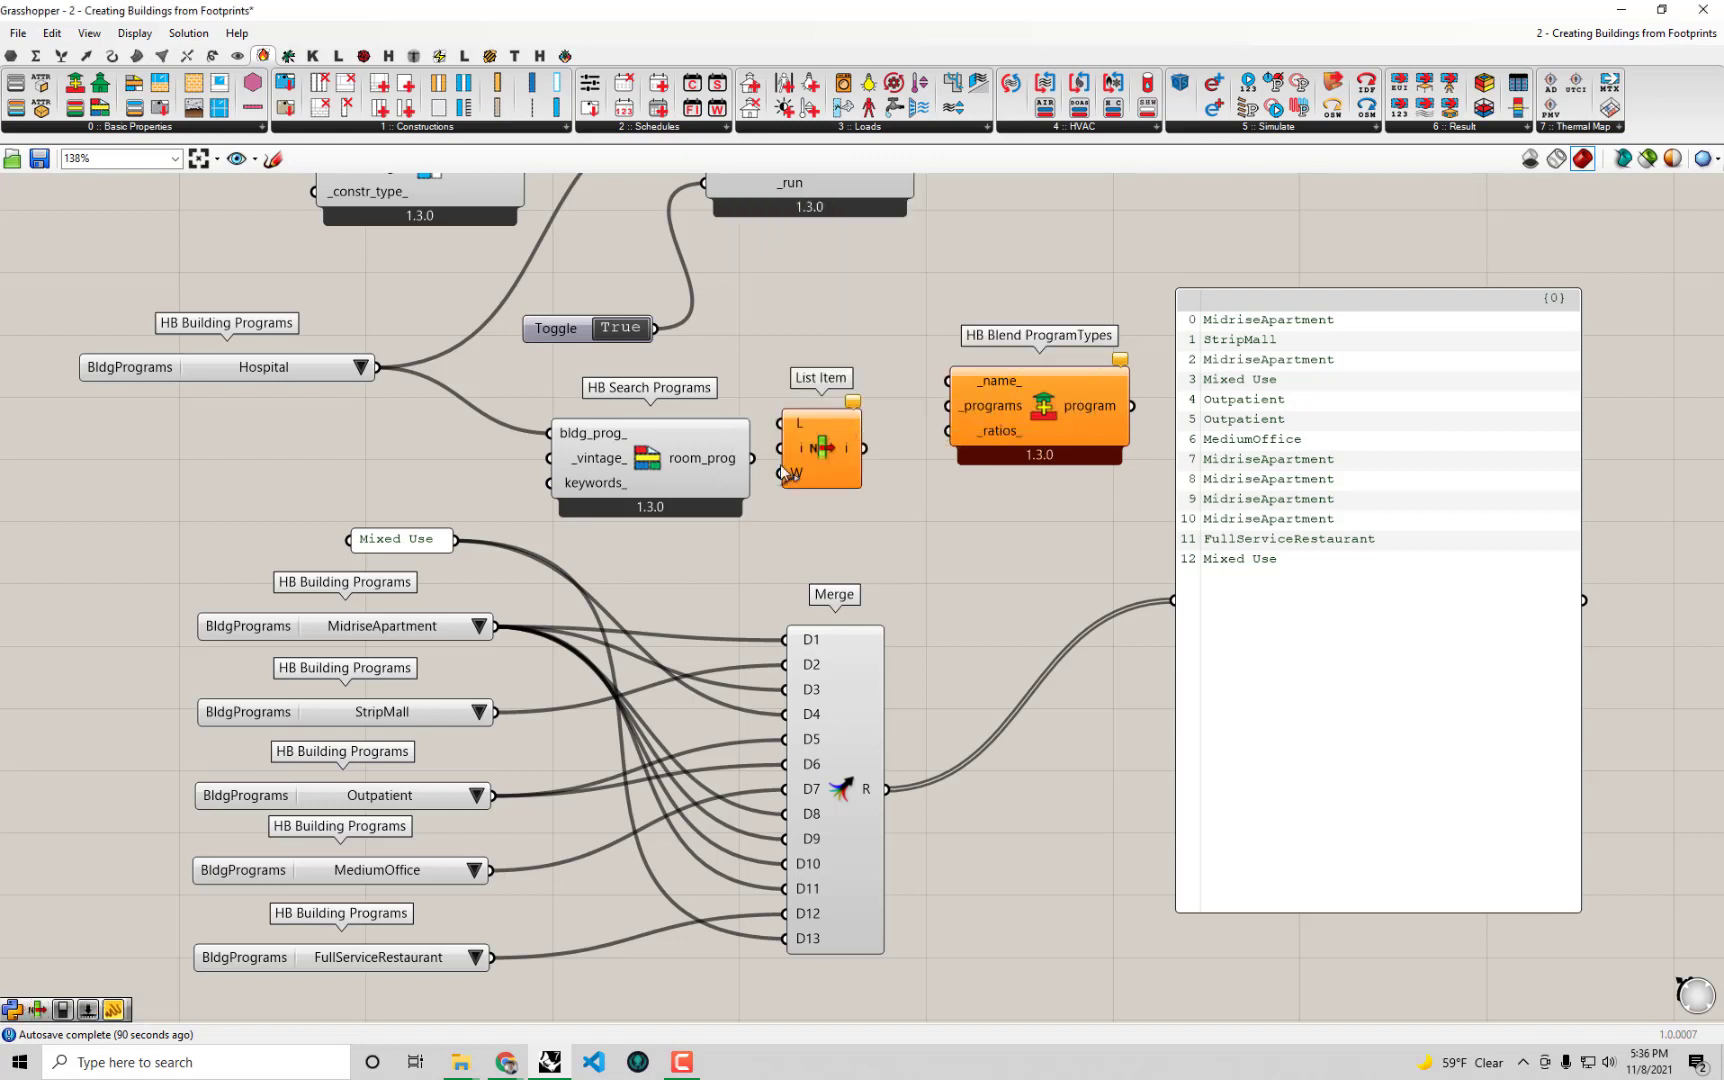
drag(830, 507, 833, 514)
drag(752, 458, 797, 471)
drag(881, 497, 1188, 595)
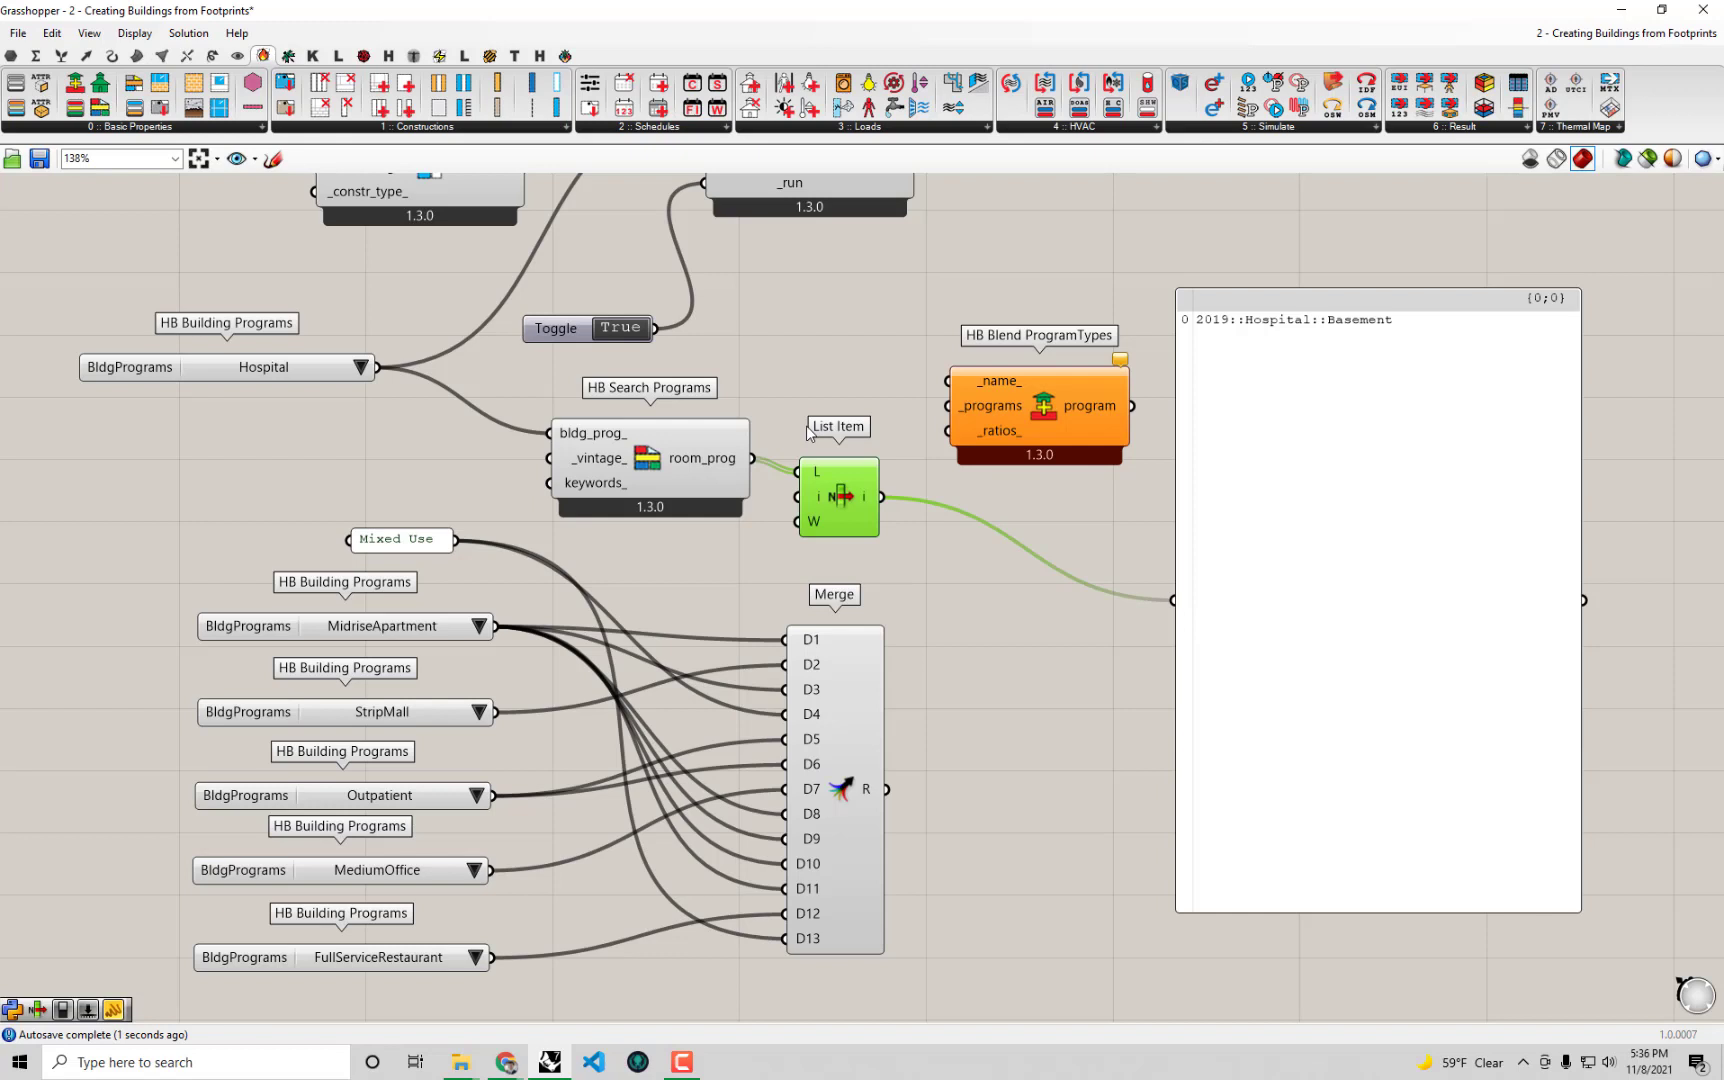
Switch the program list to MidriseApartment and feed its Apartment and Corridor programs into _programs.
click(358, 369)
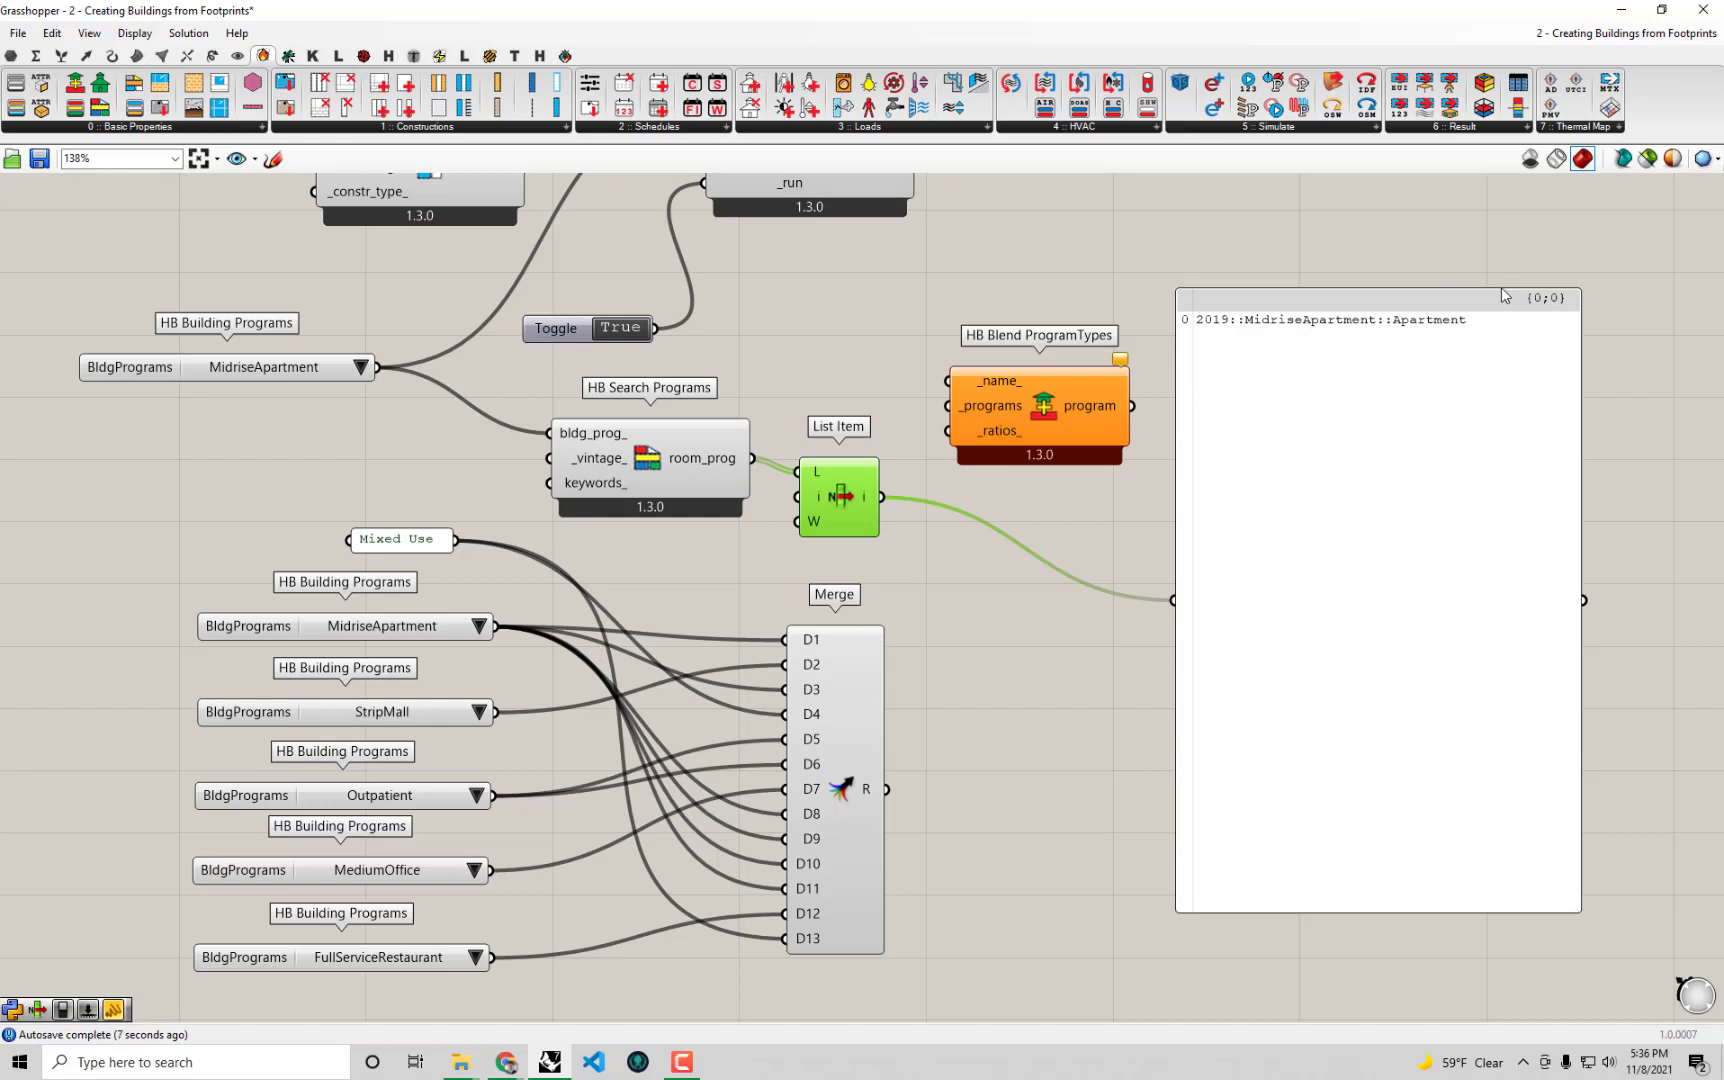
drag(881, 496, 982, 394)
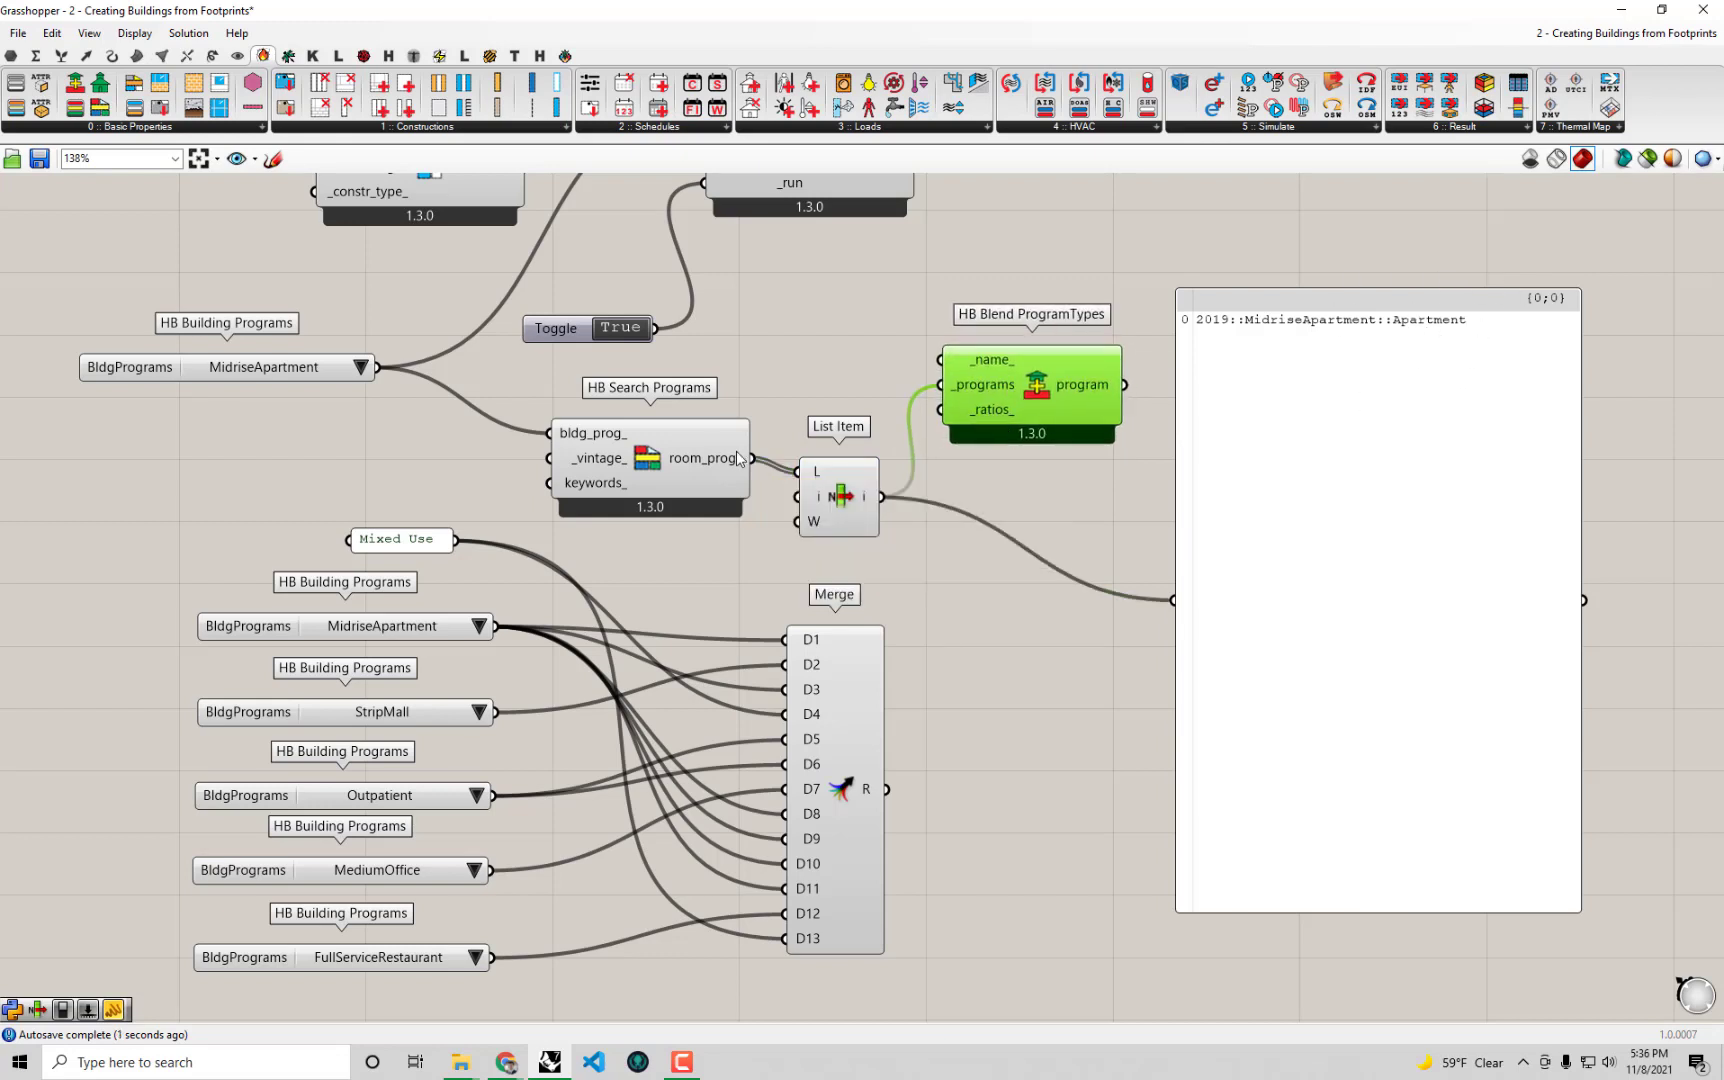
scroll(861, 529, up, 5)
scroll(875, 554, down, 4)
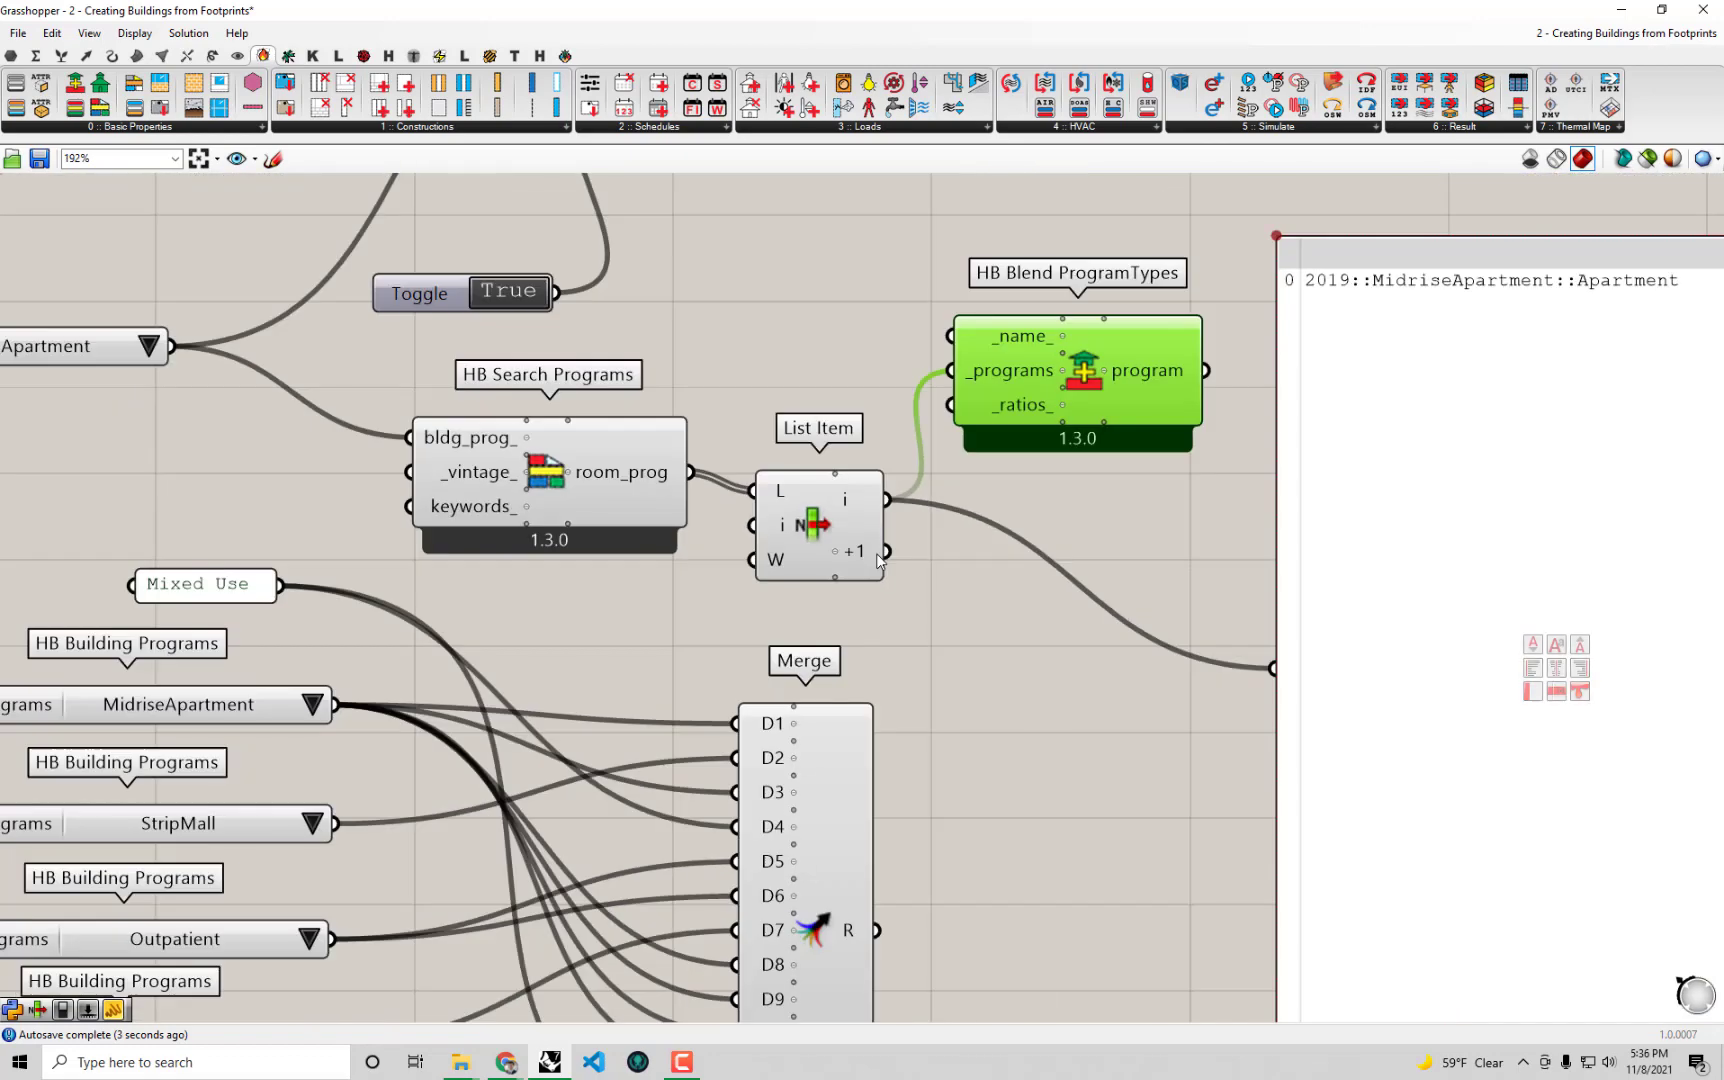
drag(942, 565, 1270, 665)
right_drag(1240, 638, 1163, 632)
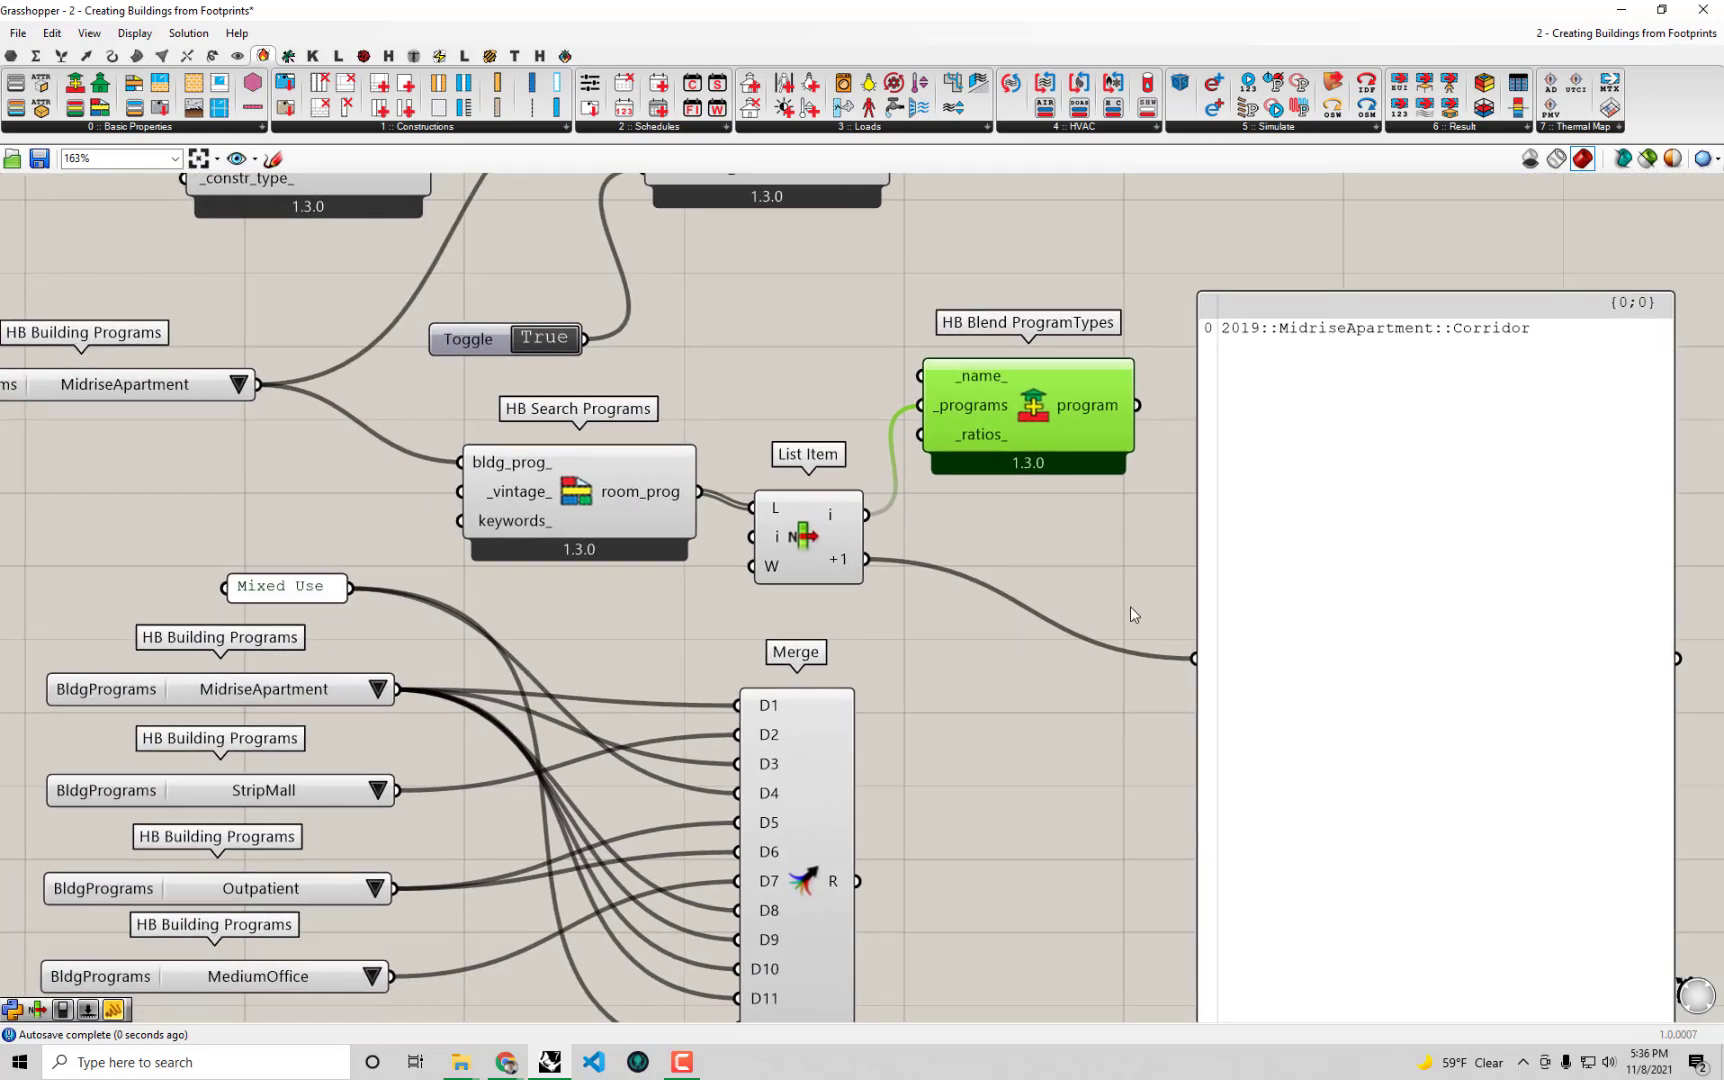
click(840, 540)
shift+drag(849, 542, 1035, 454)
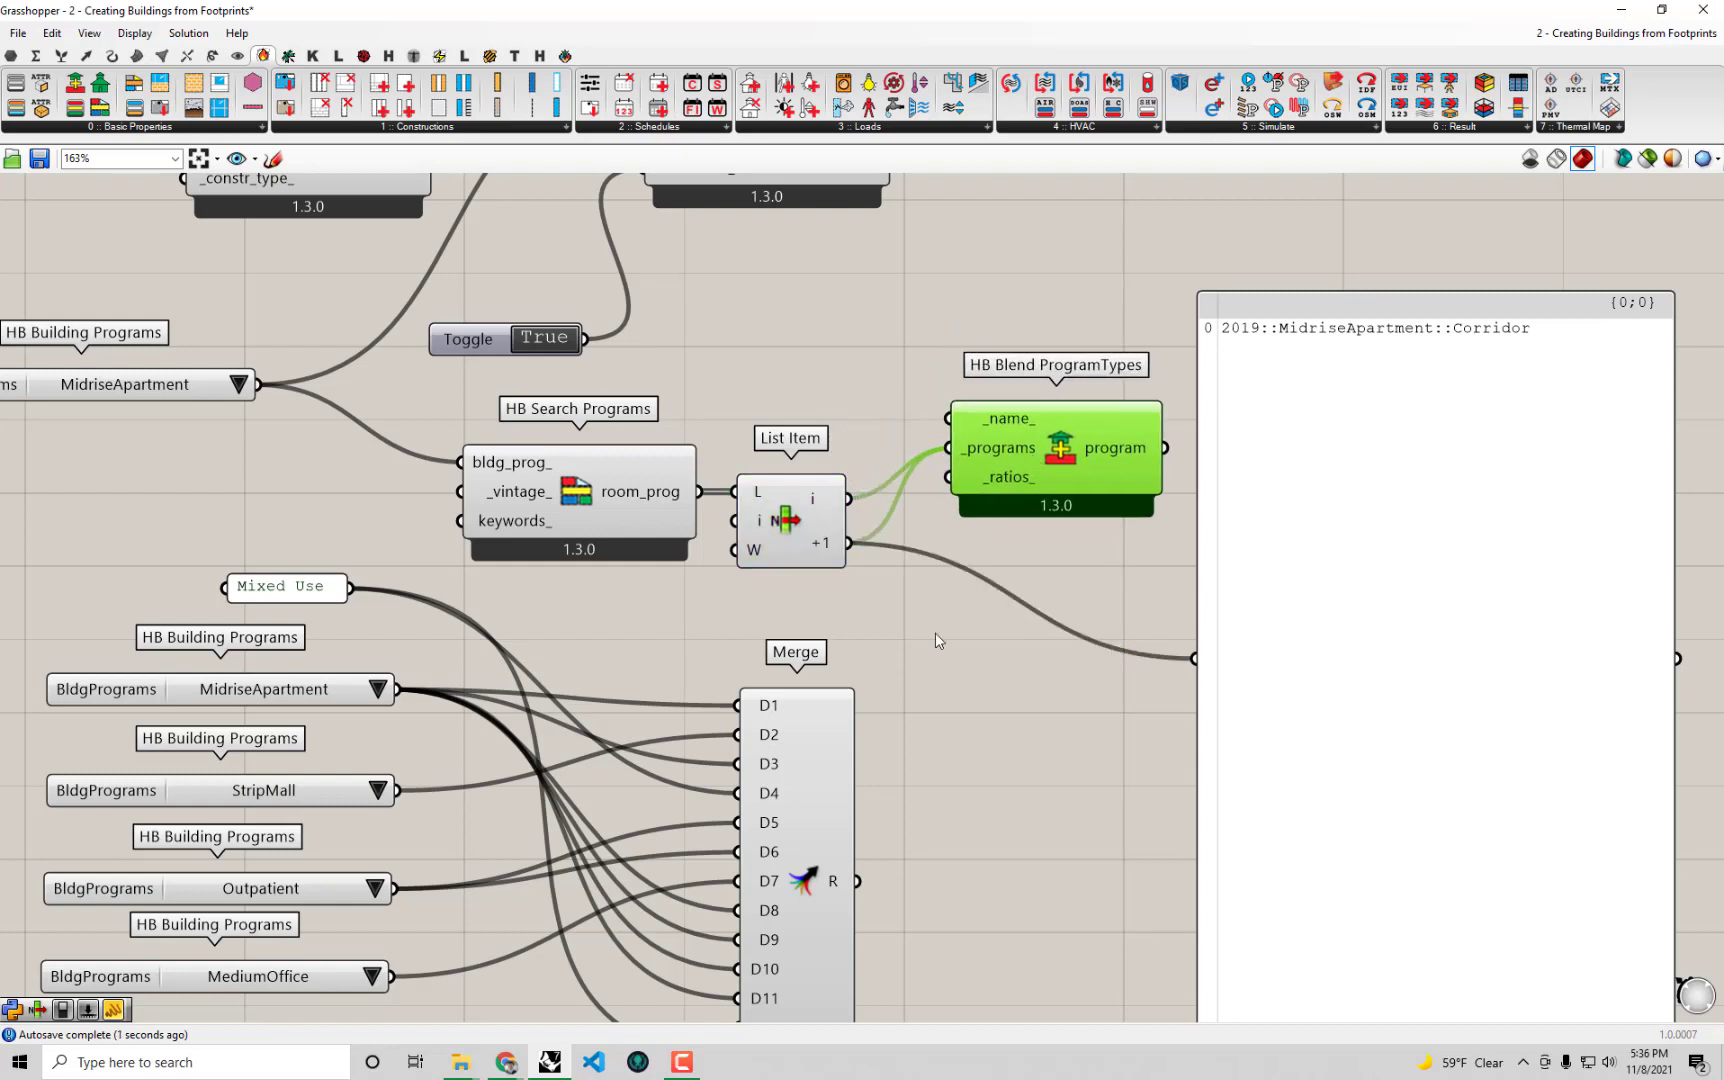
right_drag(1107, 536, 1034, 531)
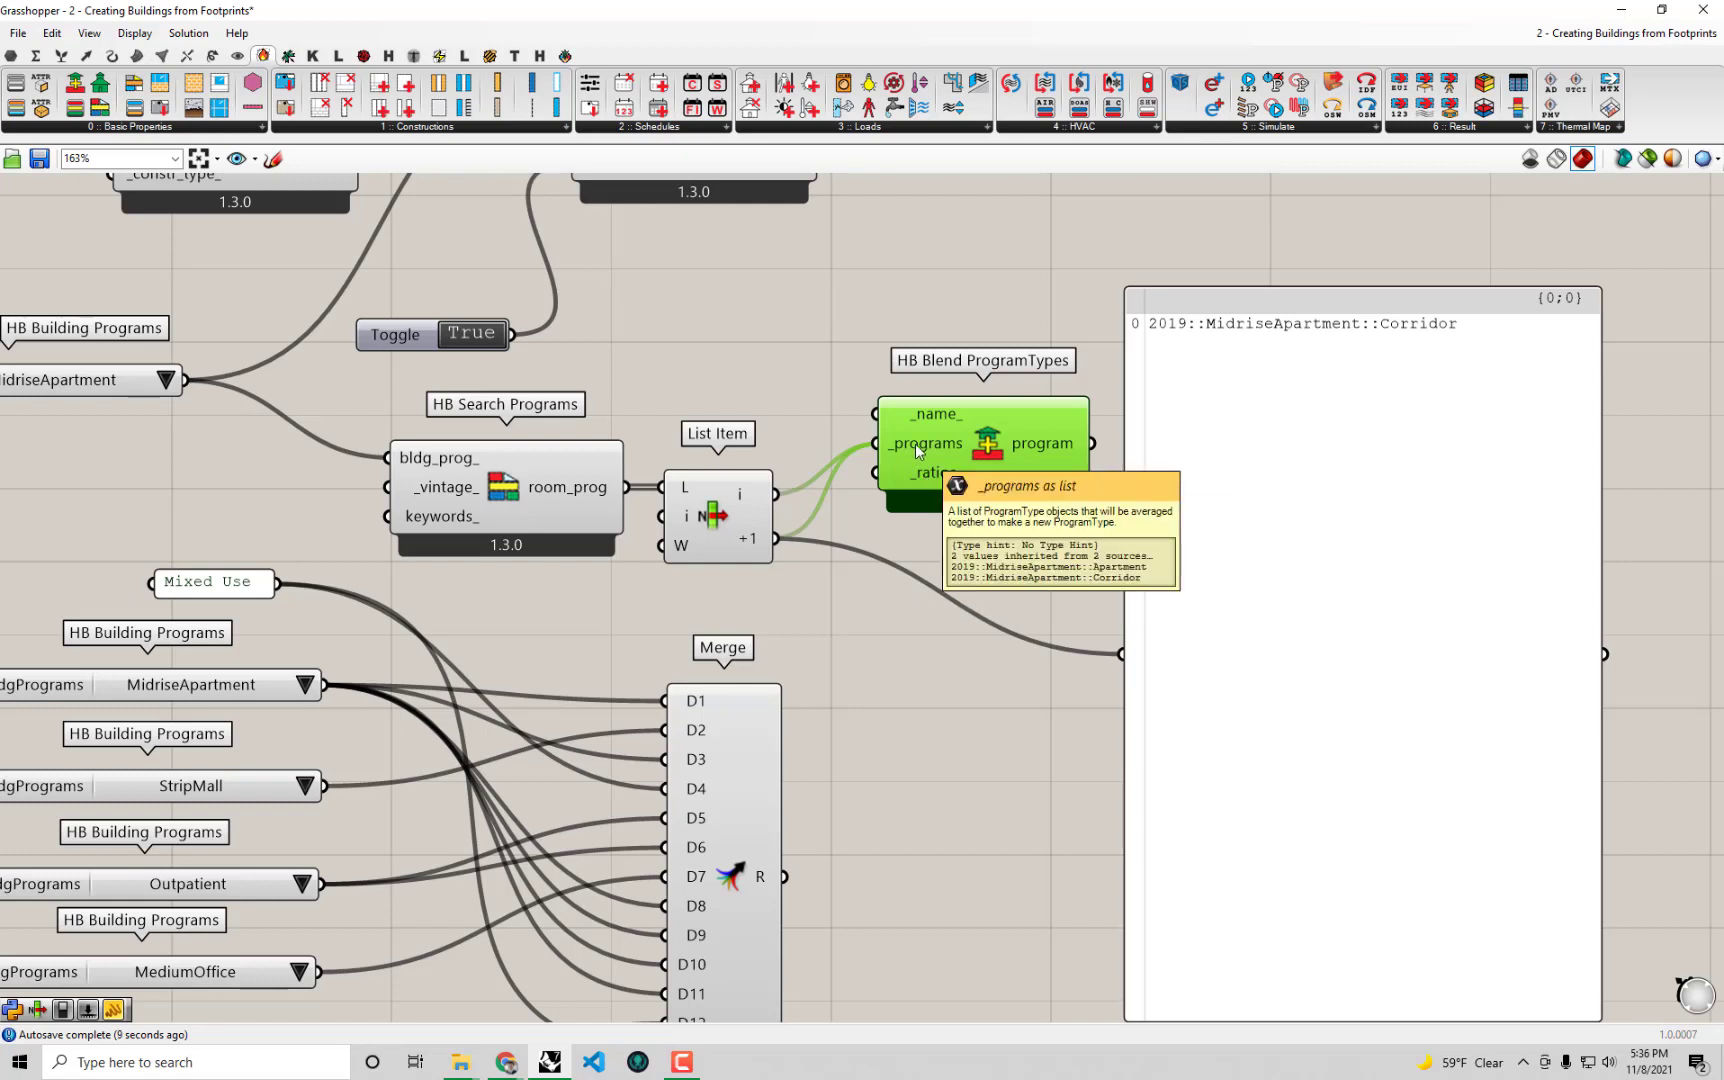
Create a panel holding the ratio value 0.75 and enlarge it.
double_click(850, 593)
text("0)
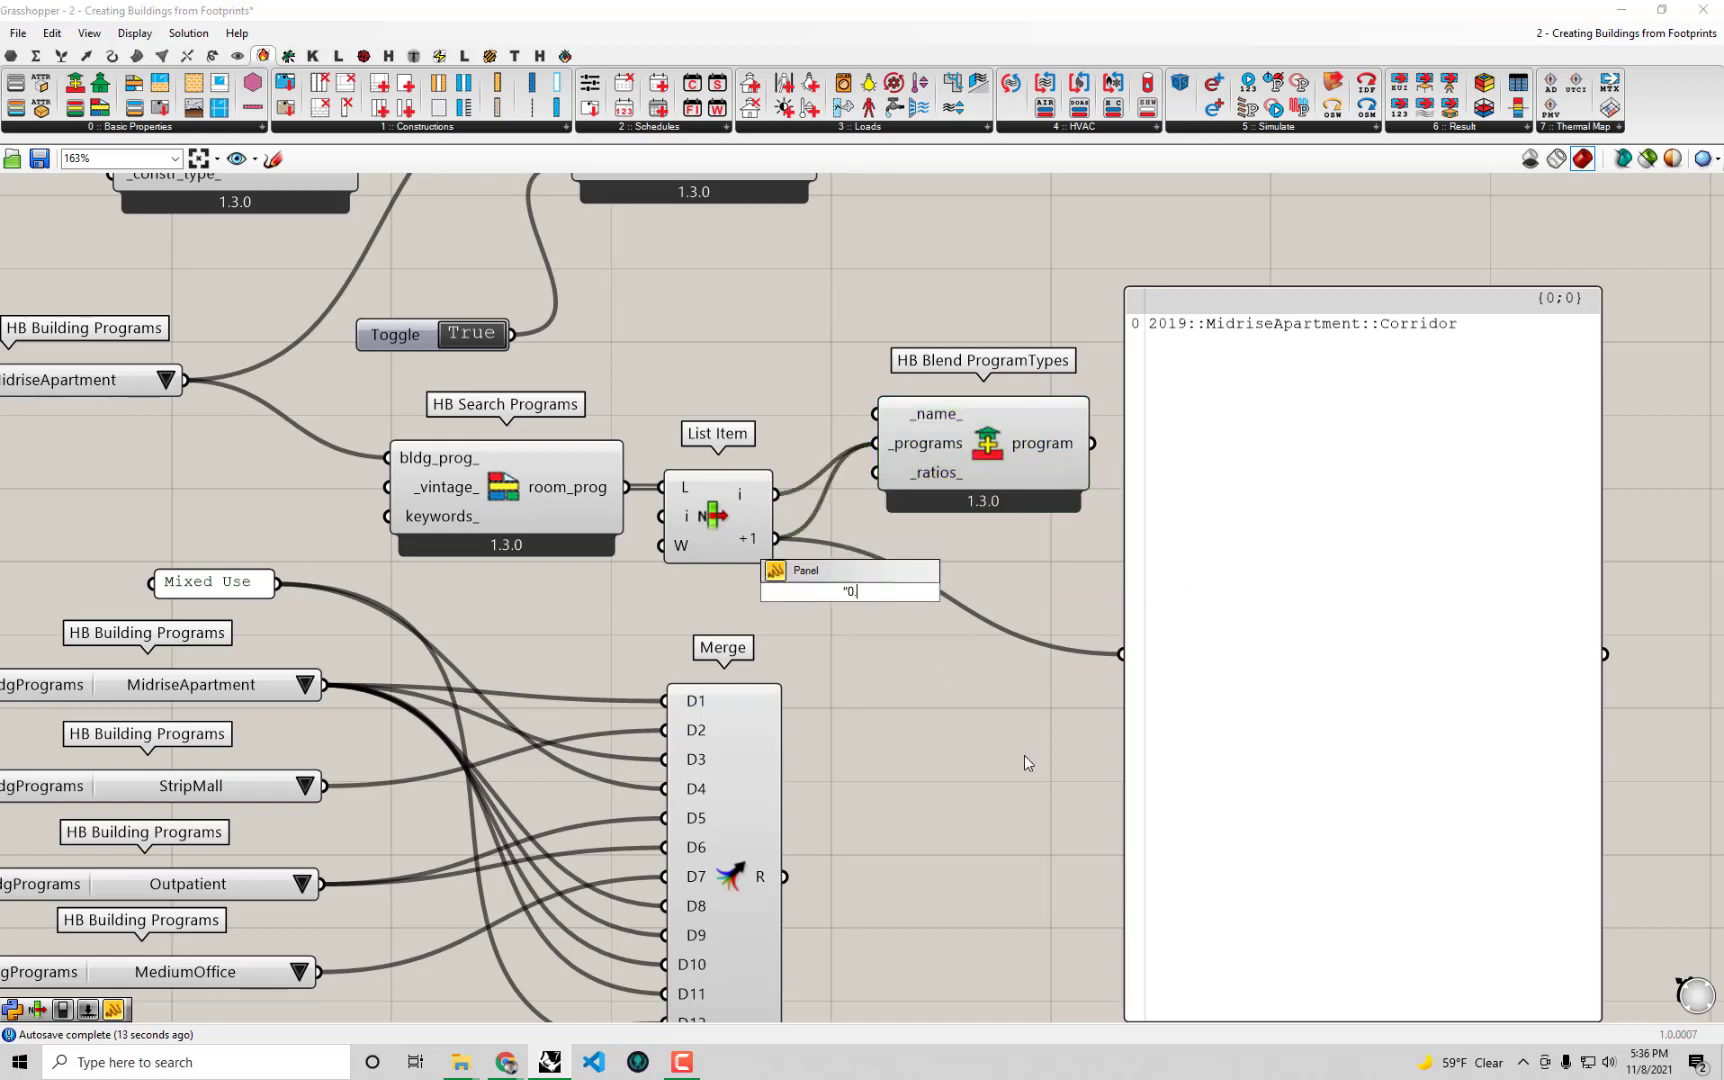
text(.75)
key(Return)
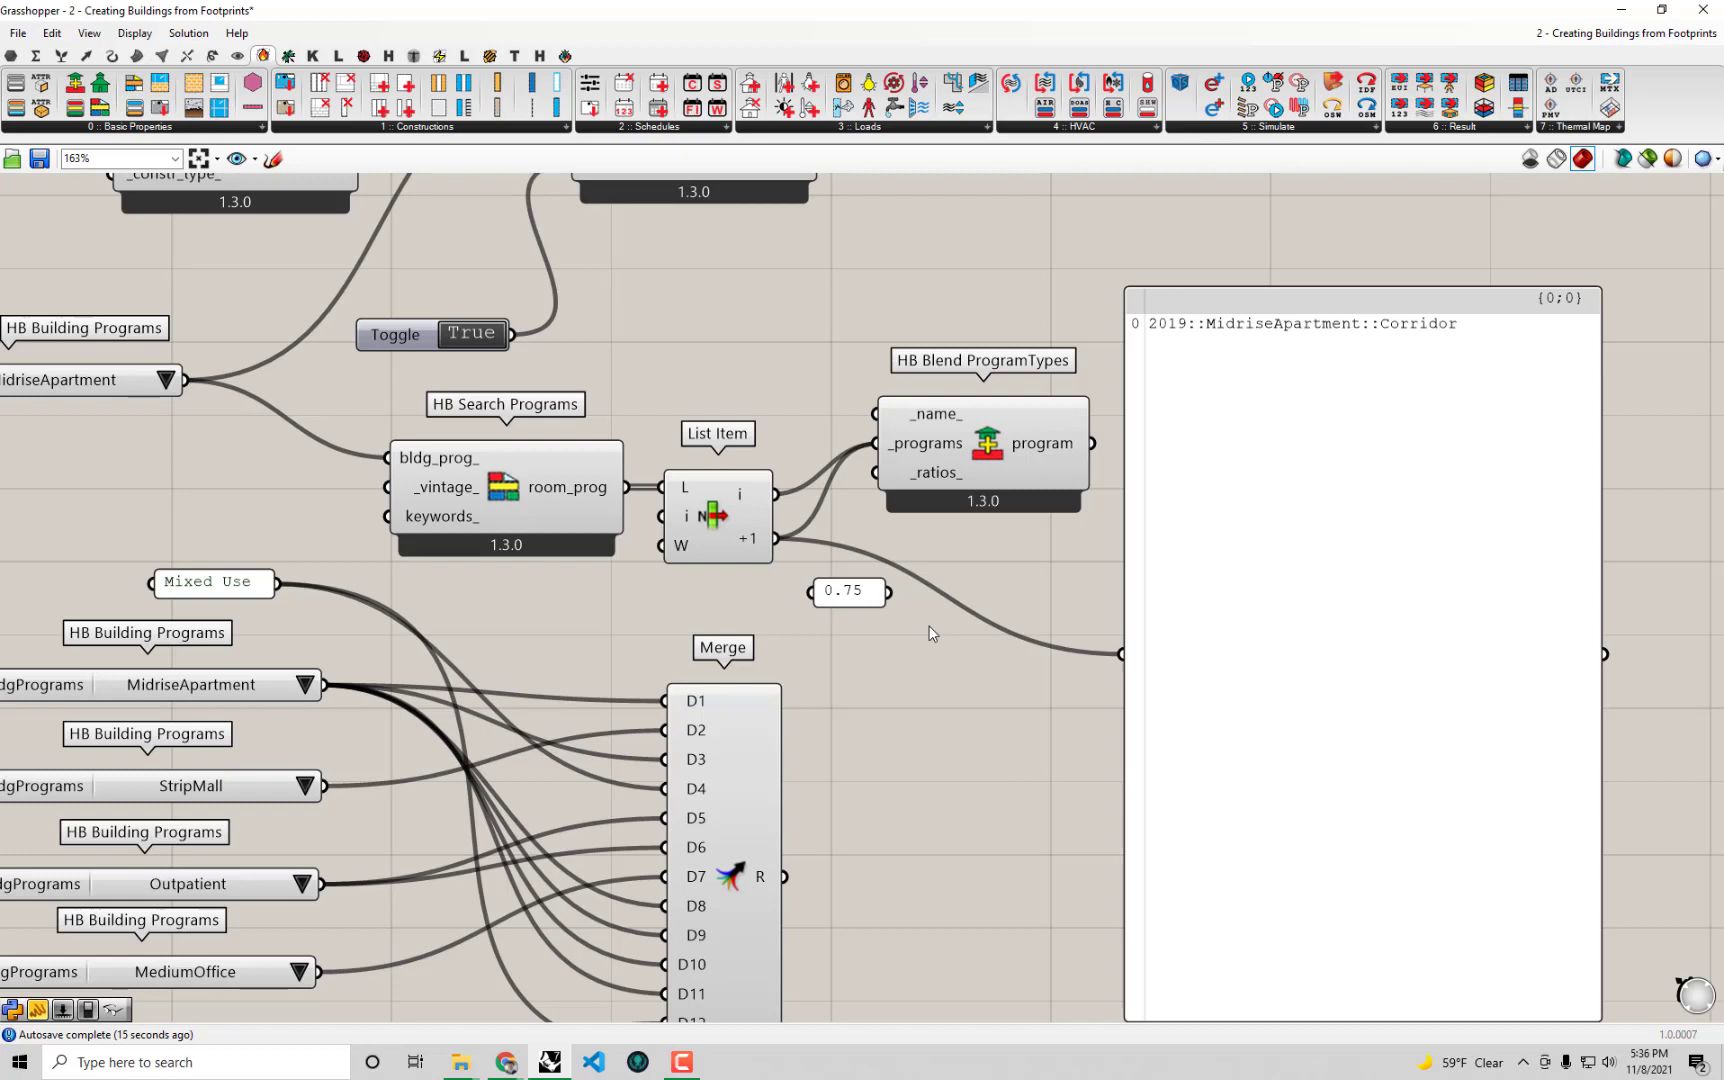
drag(876, 604, 918, 656)
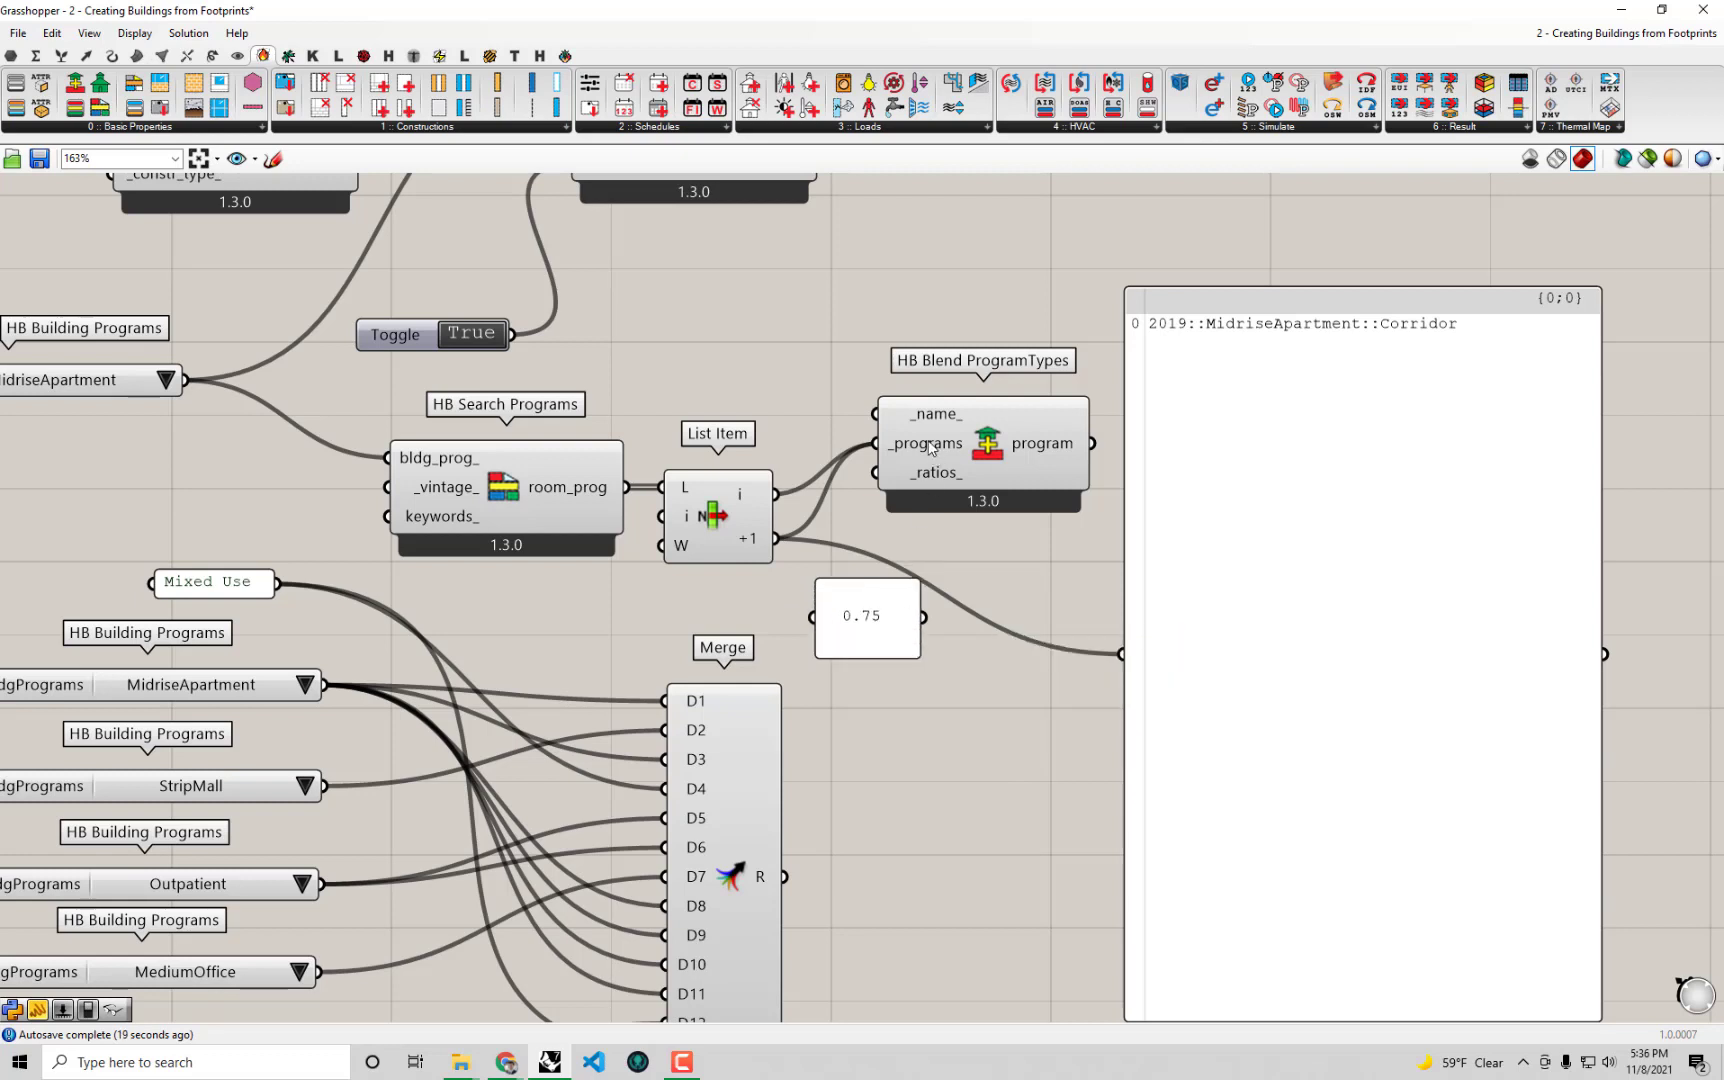
mouse_move(891, 624)
mouse_down()
mouse_move(910, 664)
mouse_move(881, 652)
mouse_up()
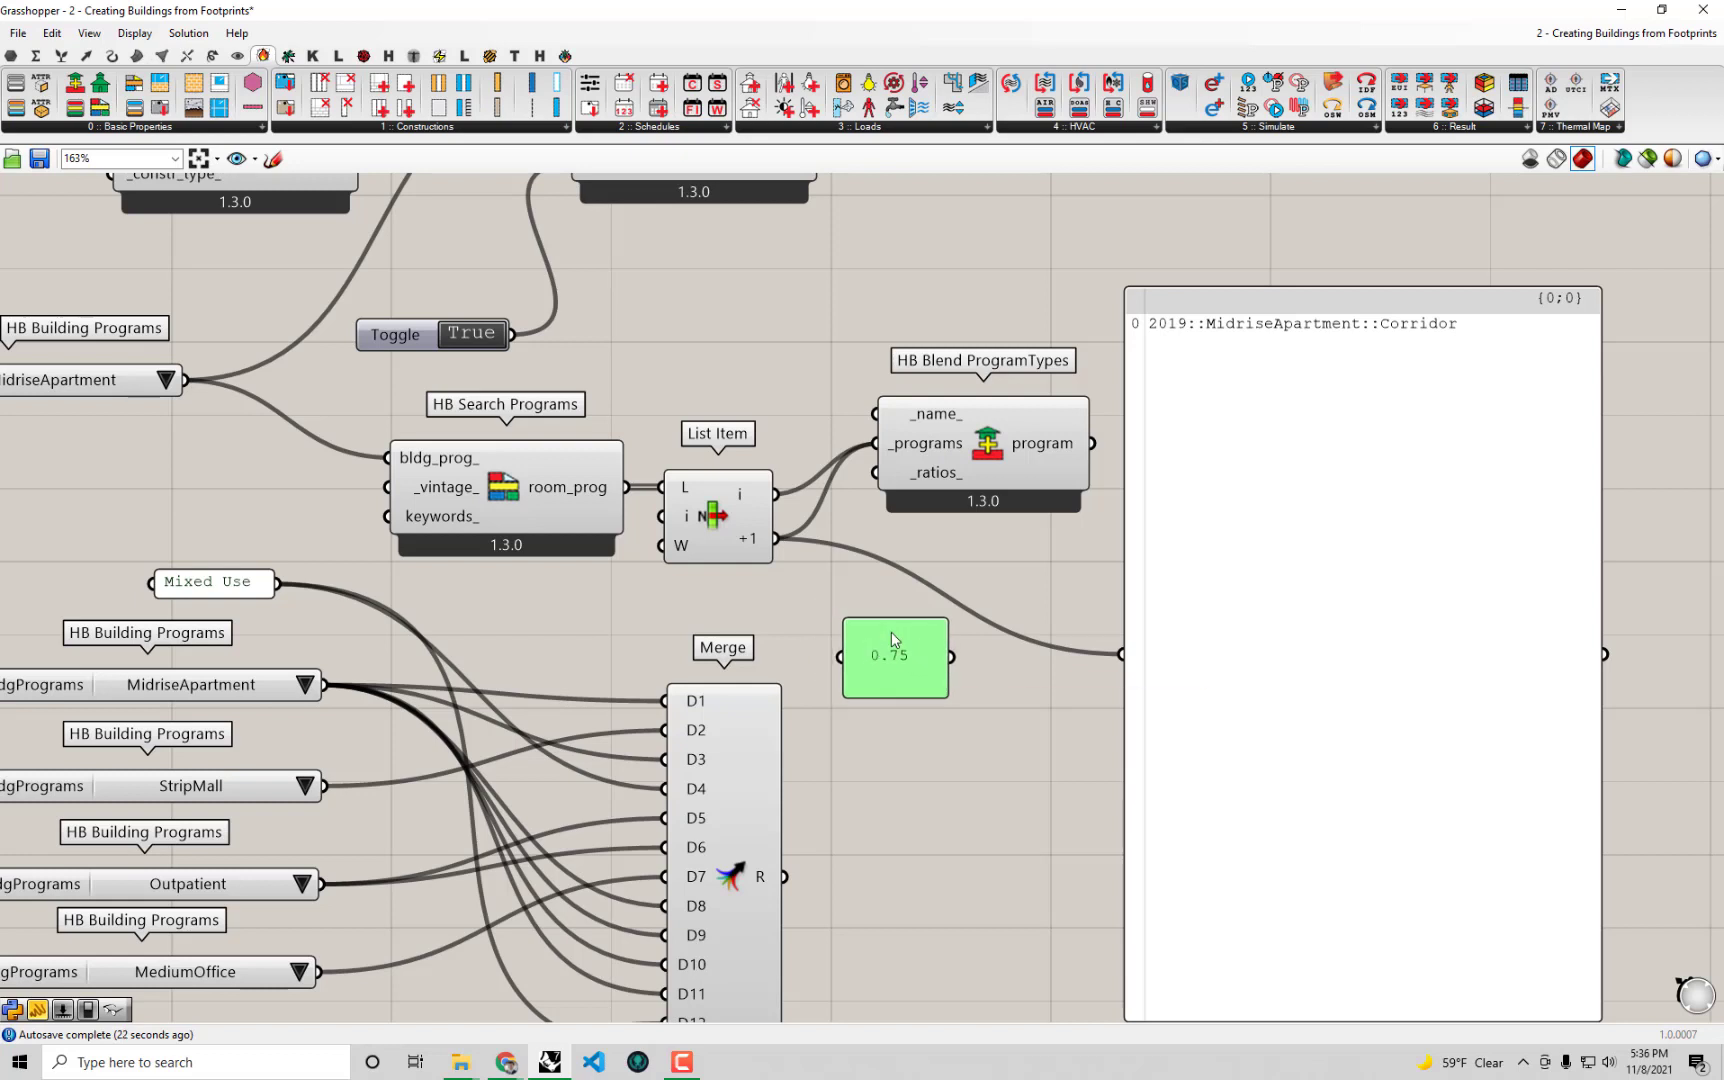
double_click(919, 686)
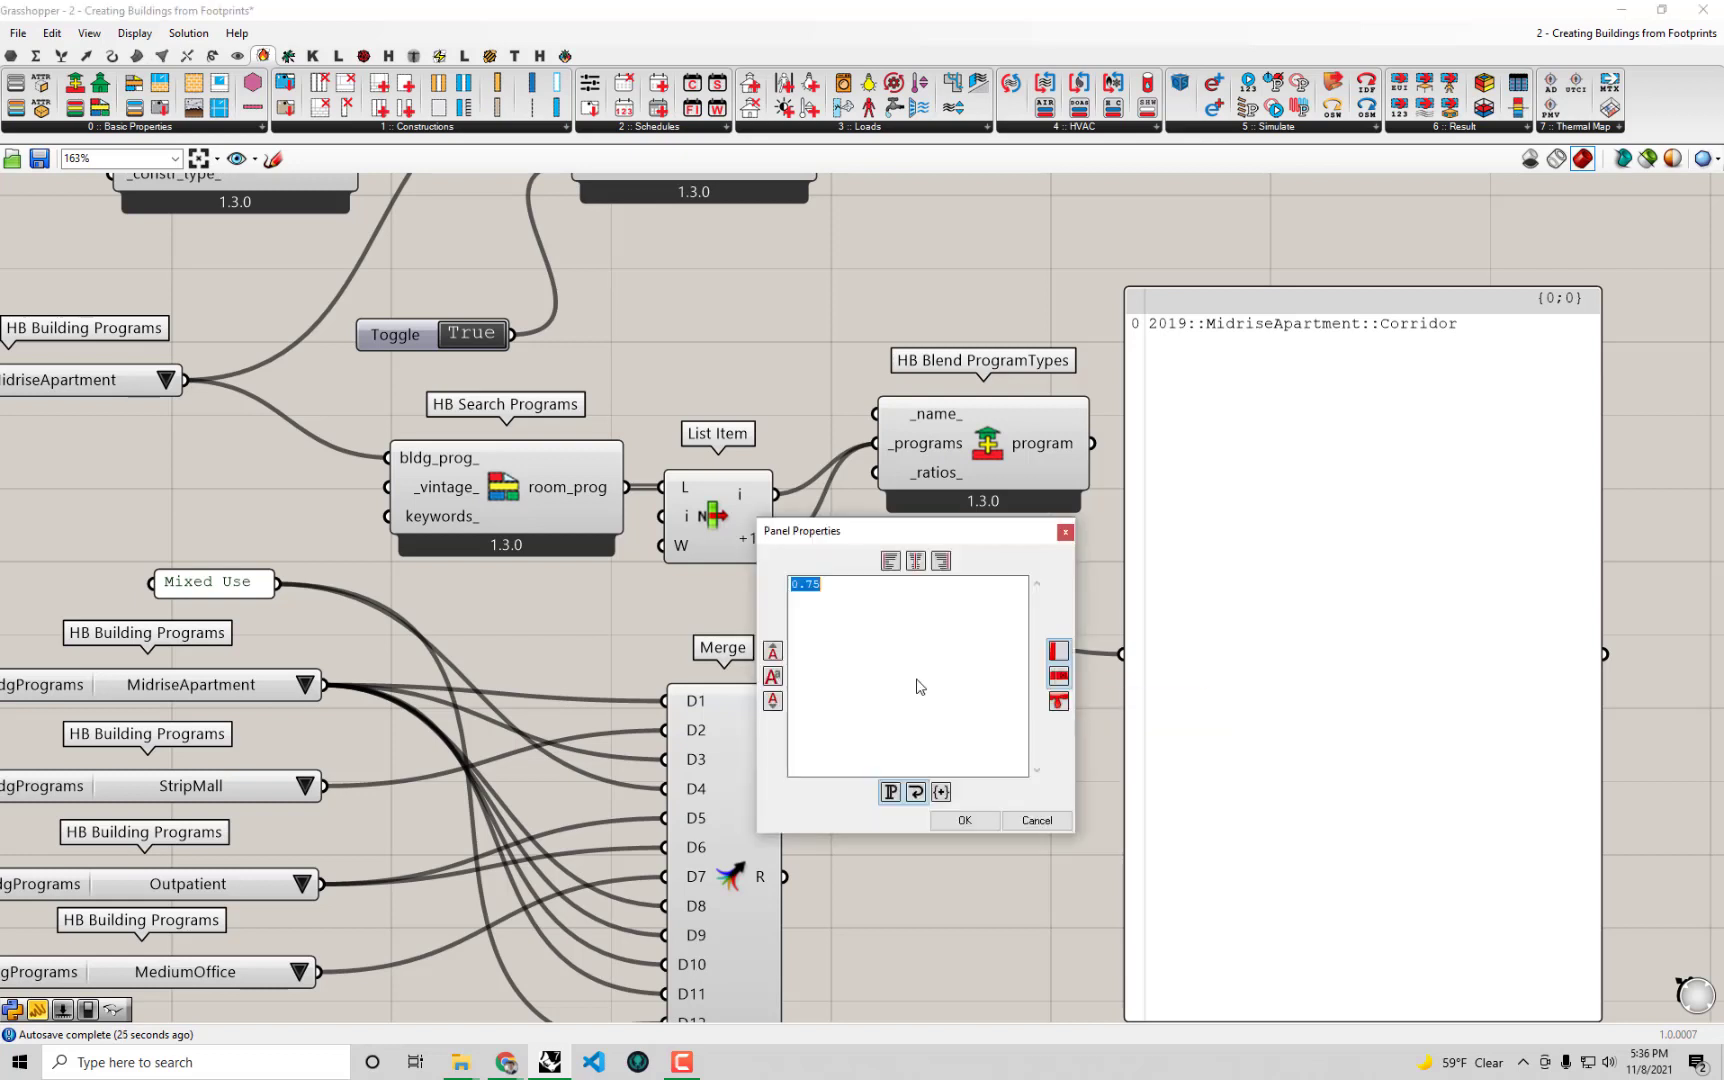
click(1037, 820)
Turn on Multiline Data for the panel and add 0.25 as a second ratio.
right_click(899, 658)
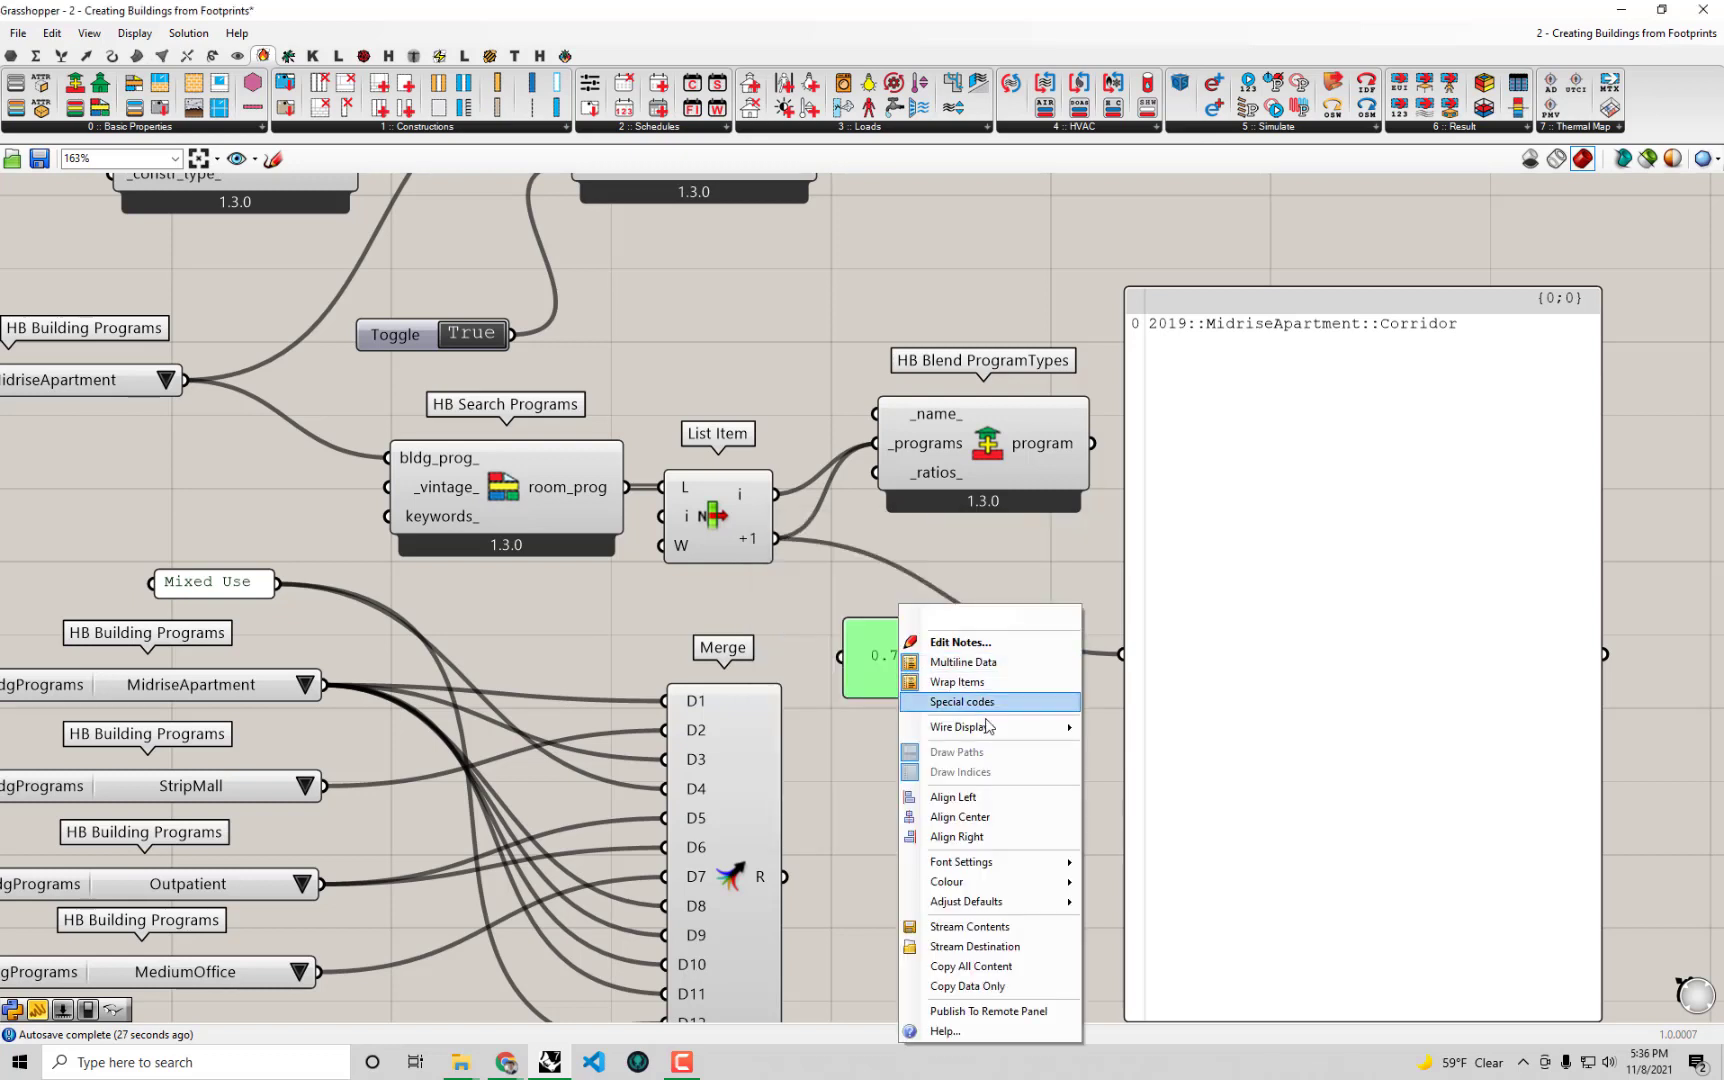
click(1005, 662)
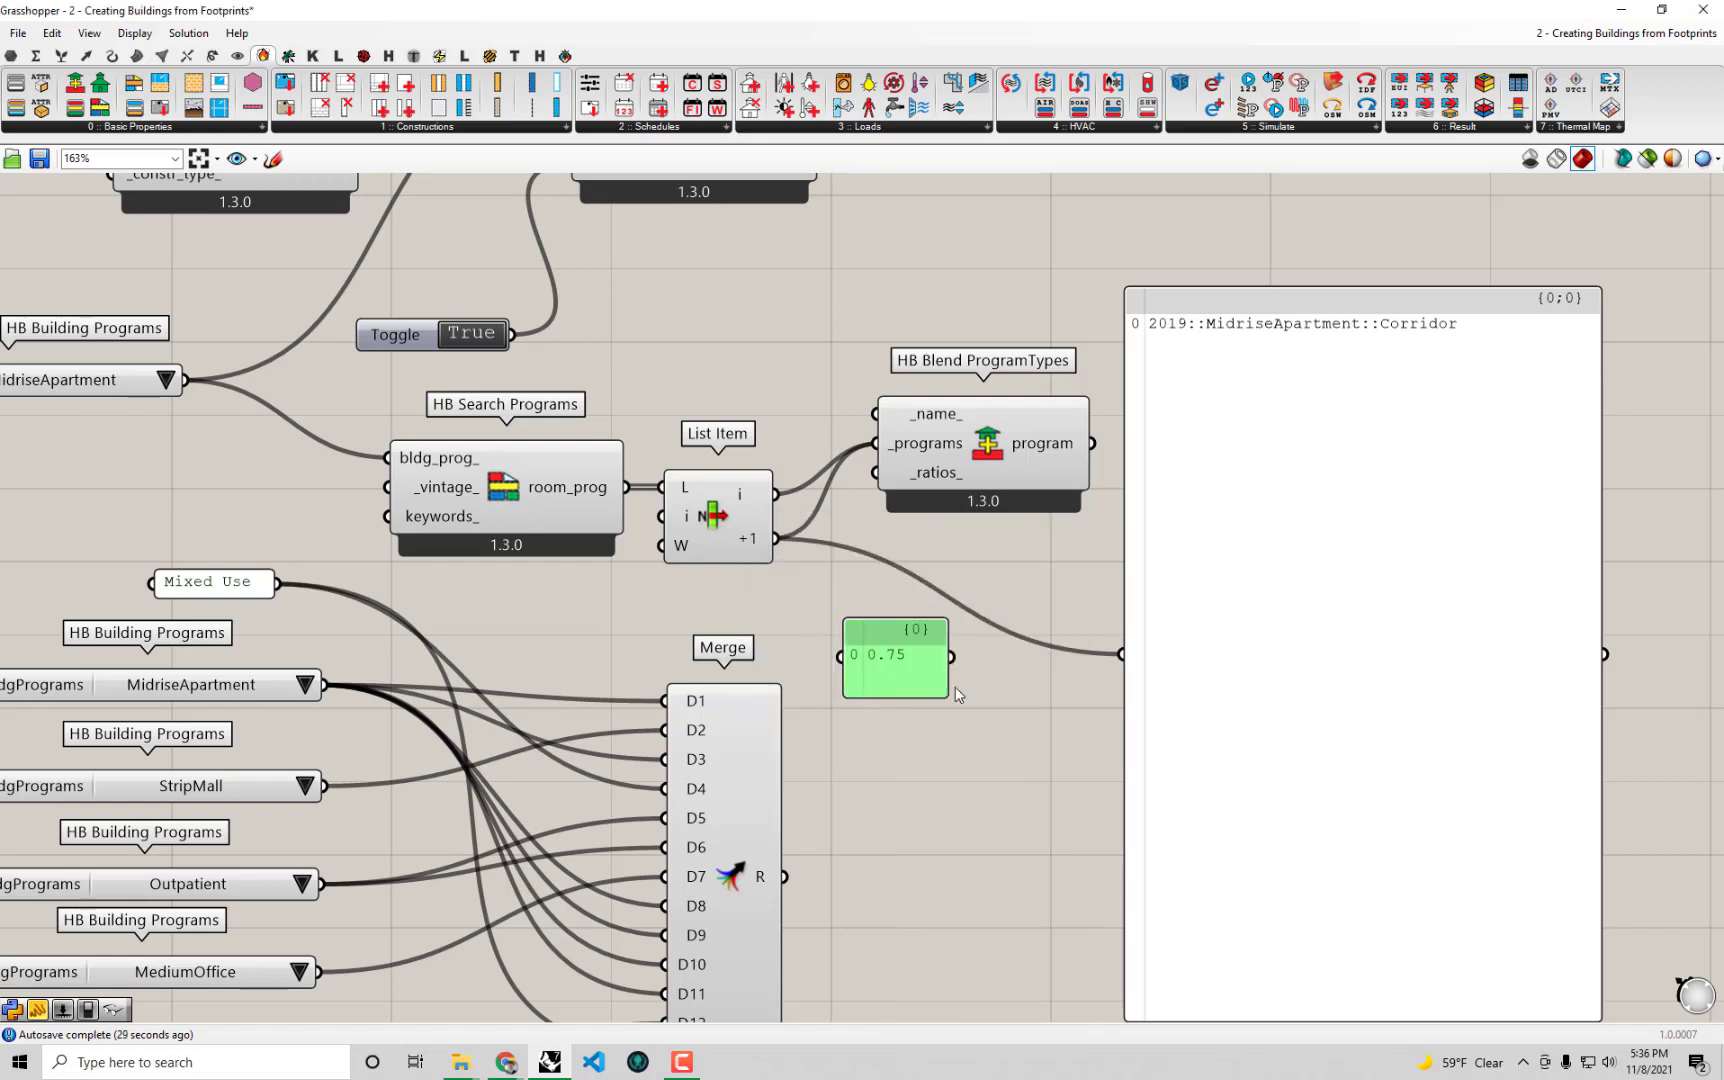
double_click(920, 688)
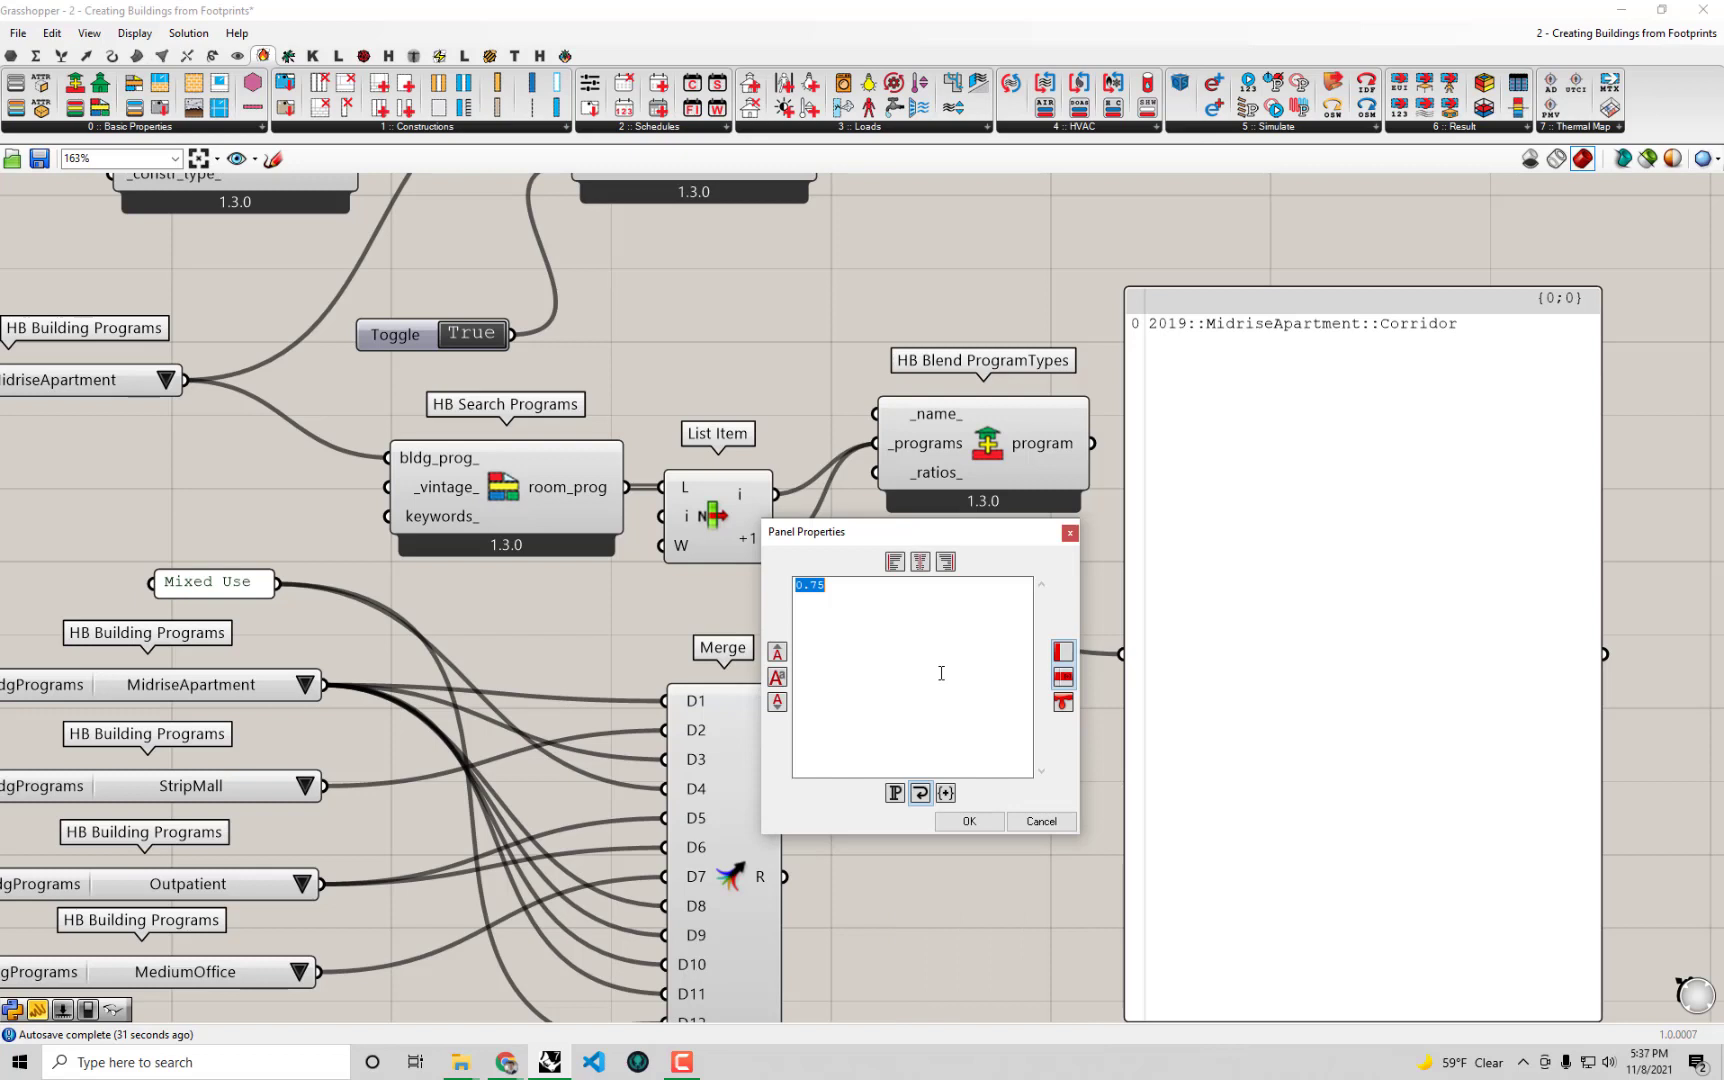
click(949, 662)
click(966, 822)
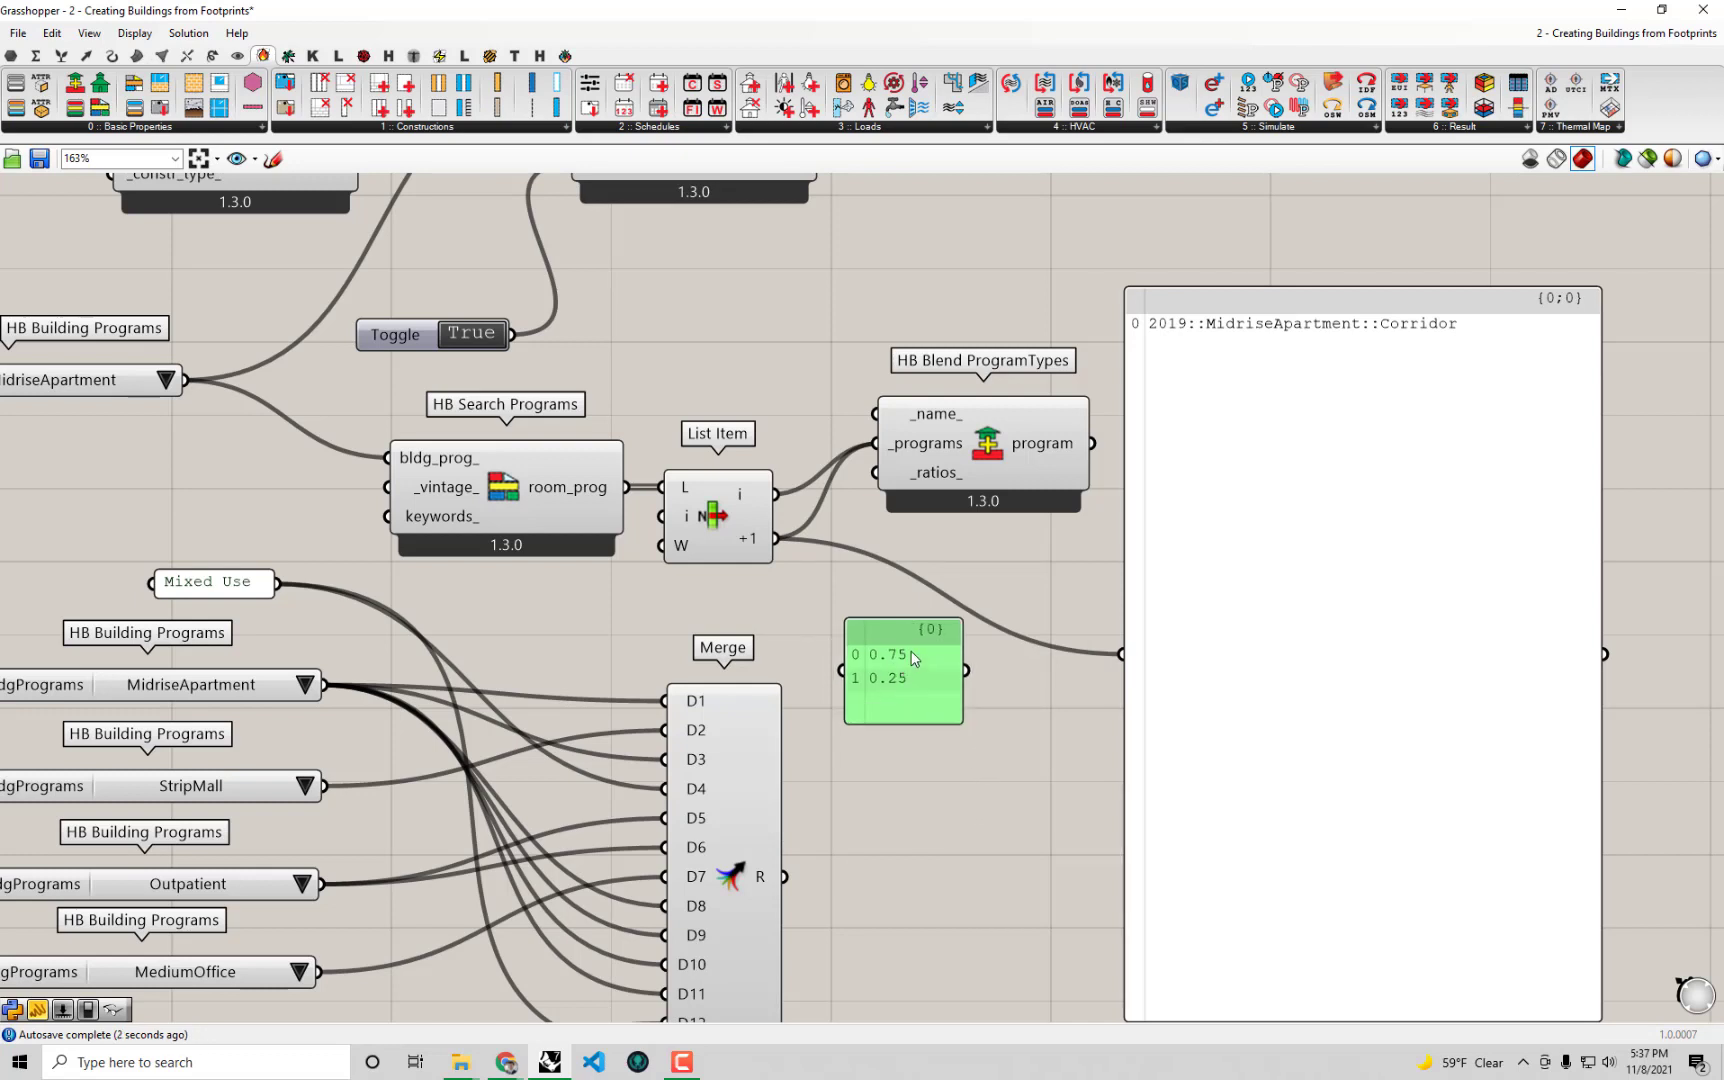
Wire the 0.75/0.25 panel to _ratios_ and the blended program output to the large panel.
drag(966, 670, 876, 472)
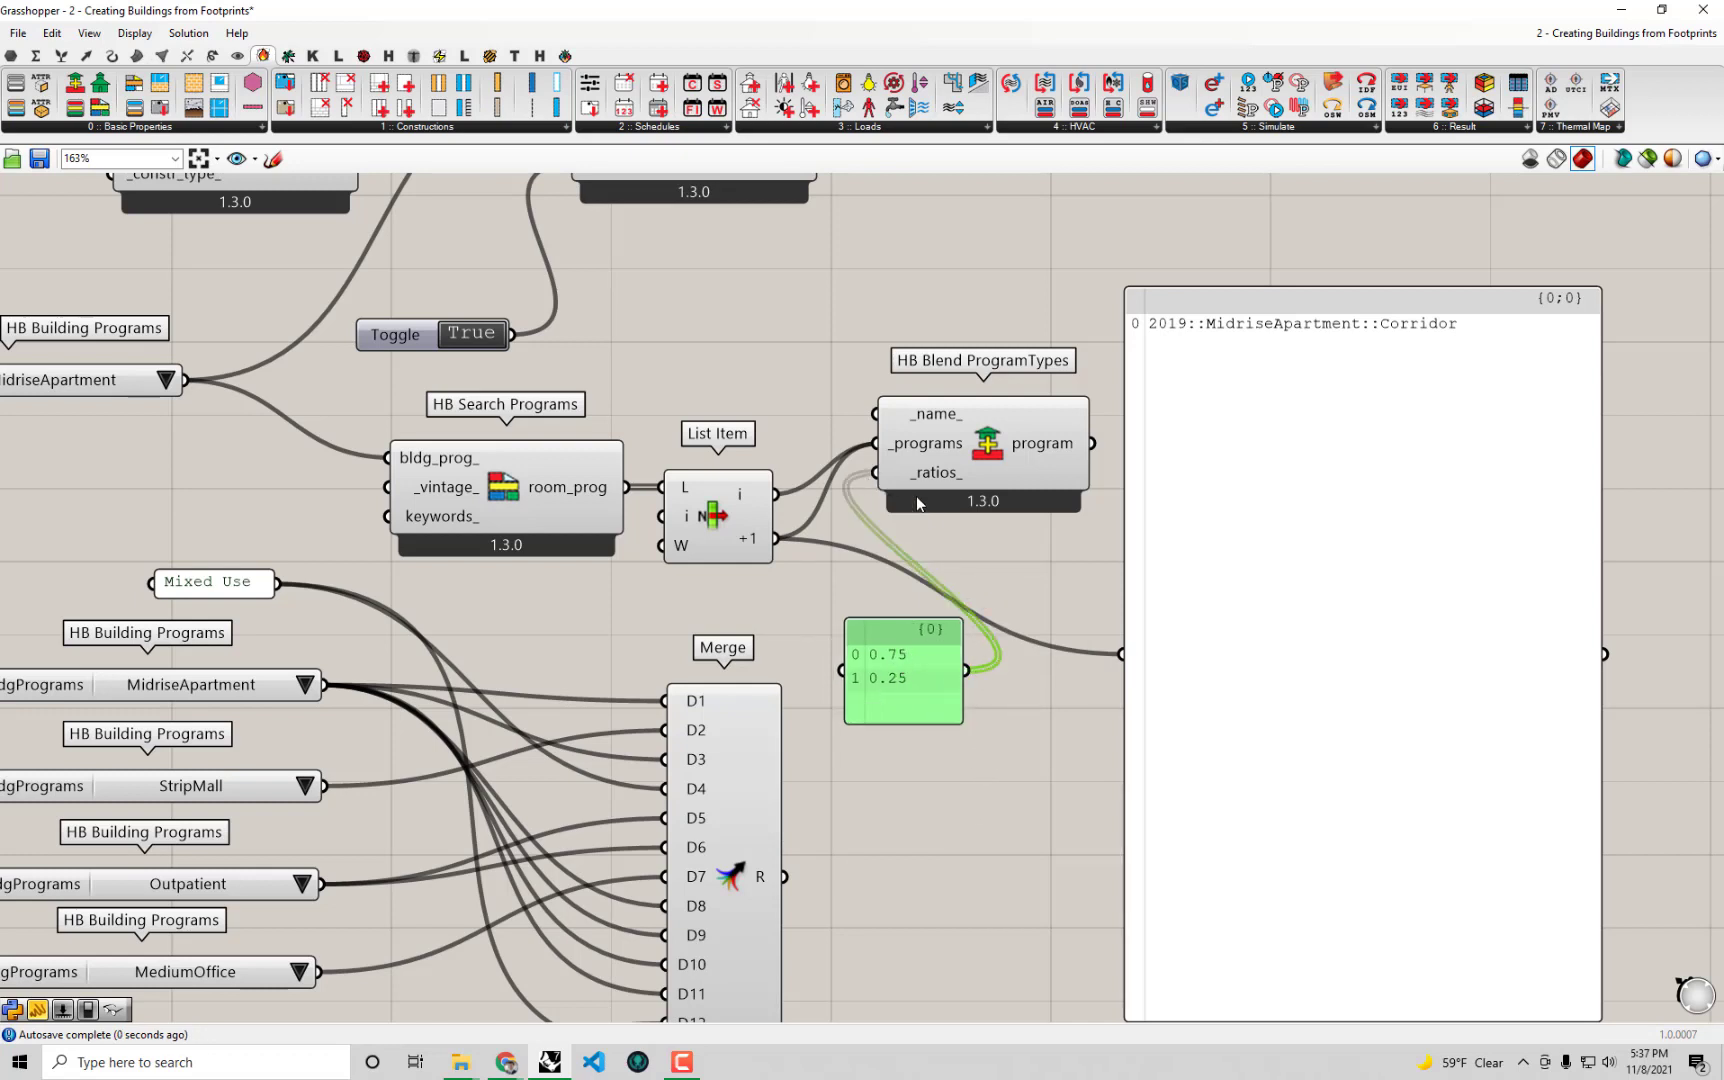
drag(1092, 443, 1122, 654)
click(1293, 638)
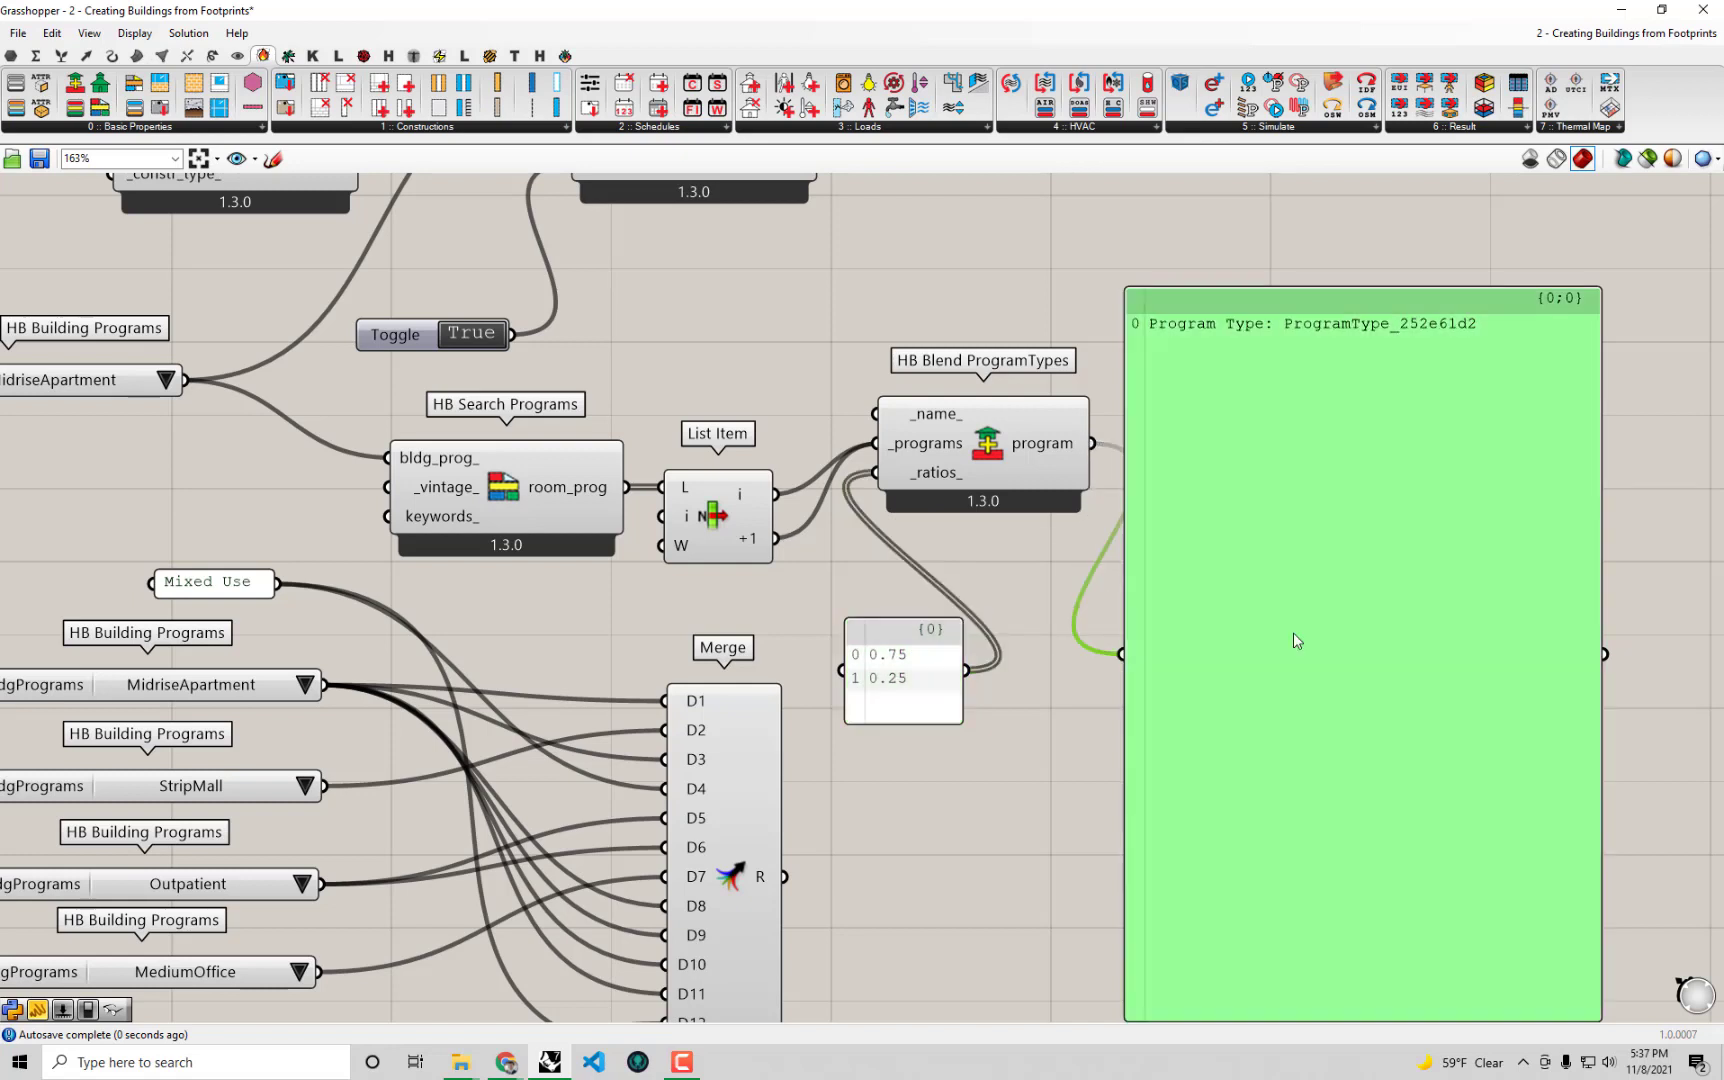
drag(1262, 654, 1304, 632)
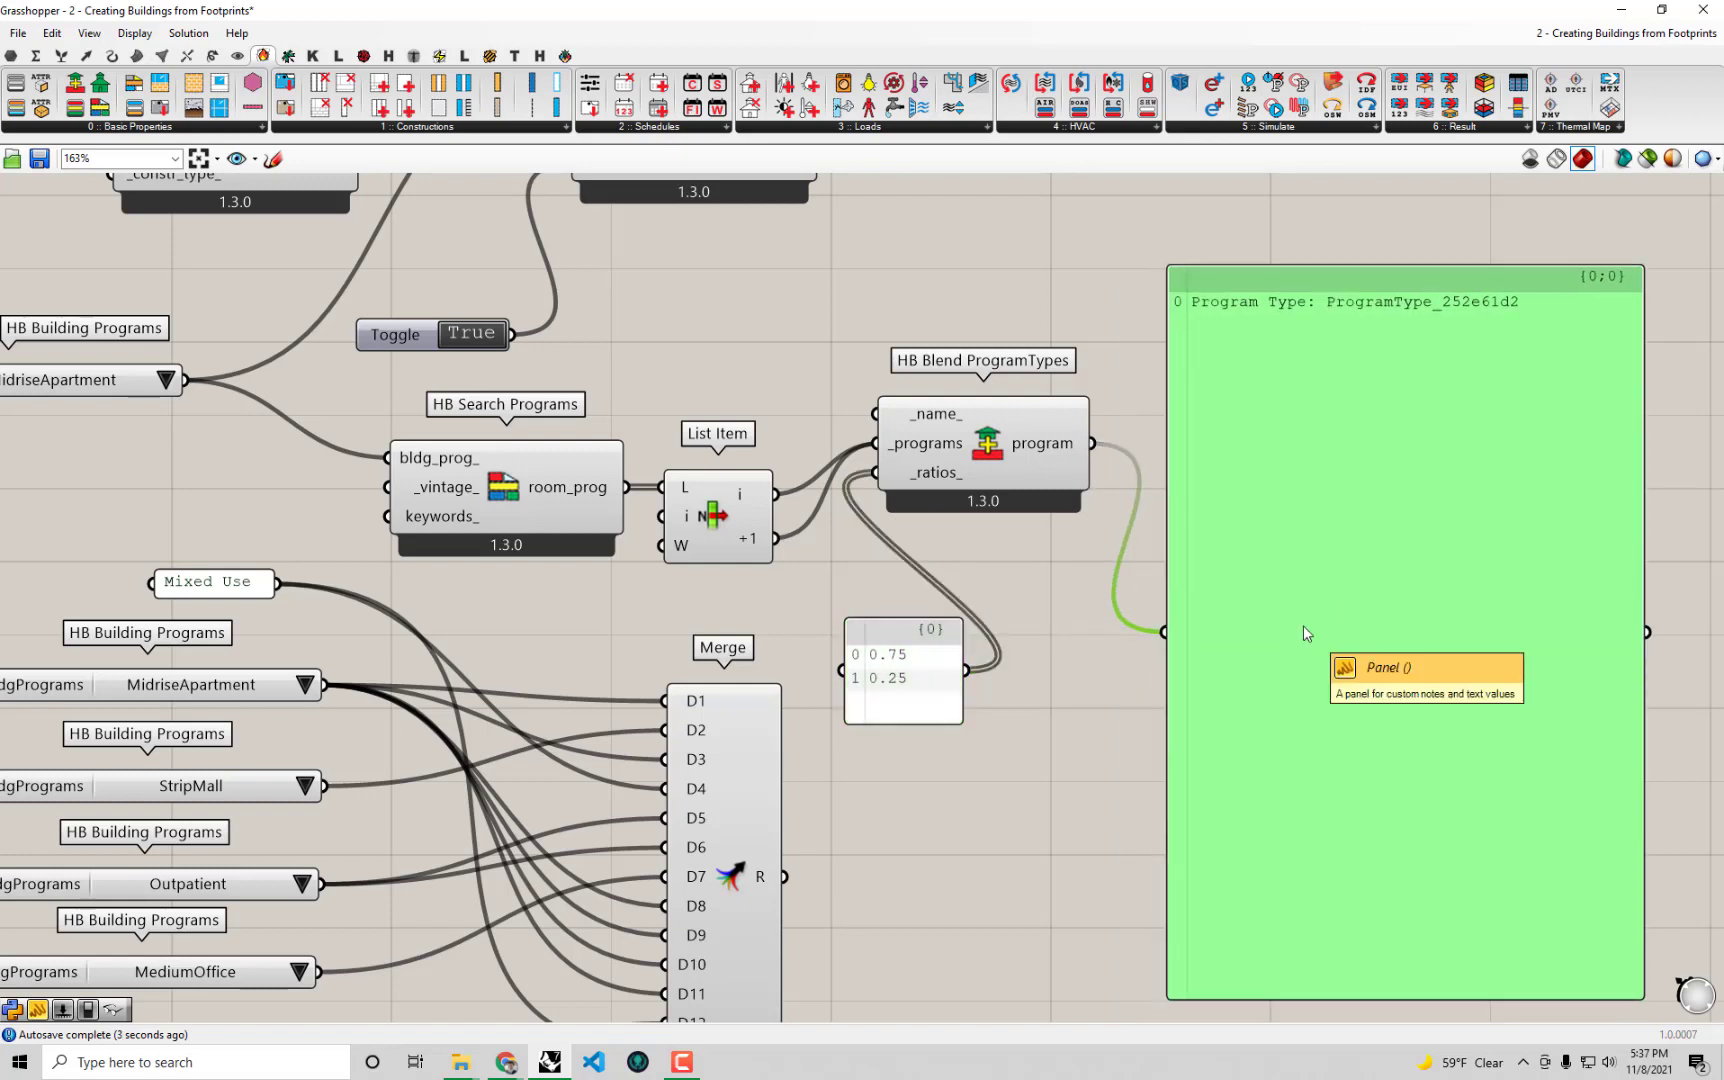
click(962, 536)
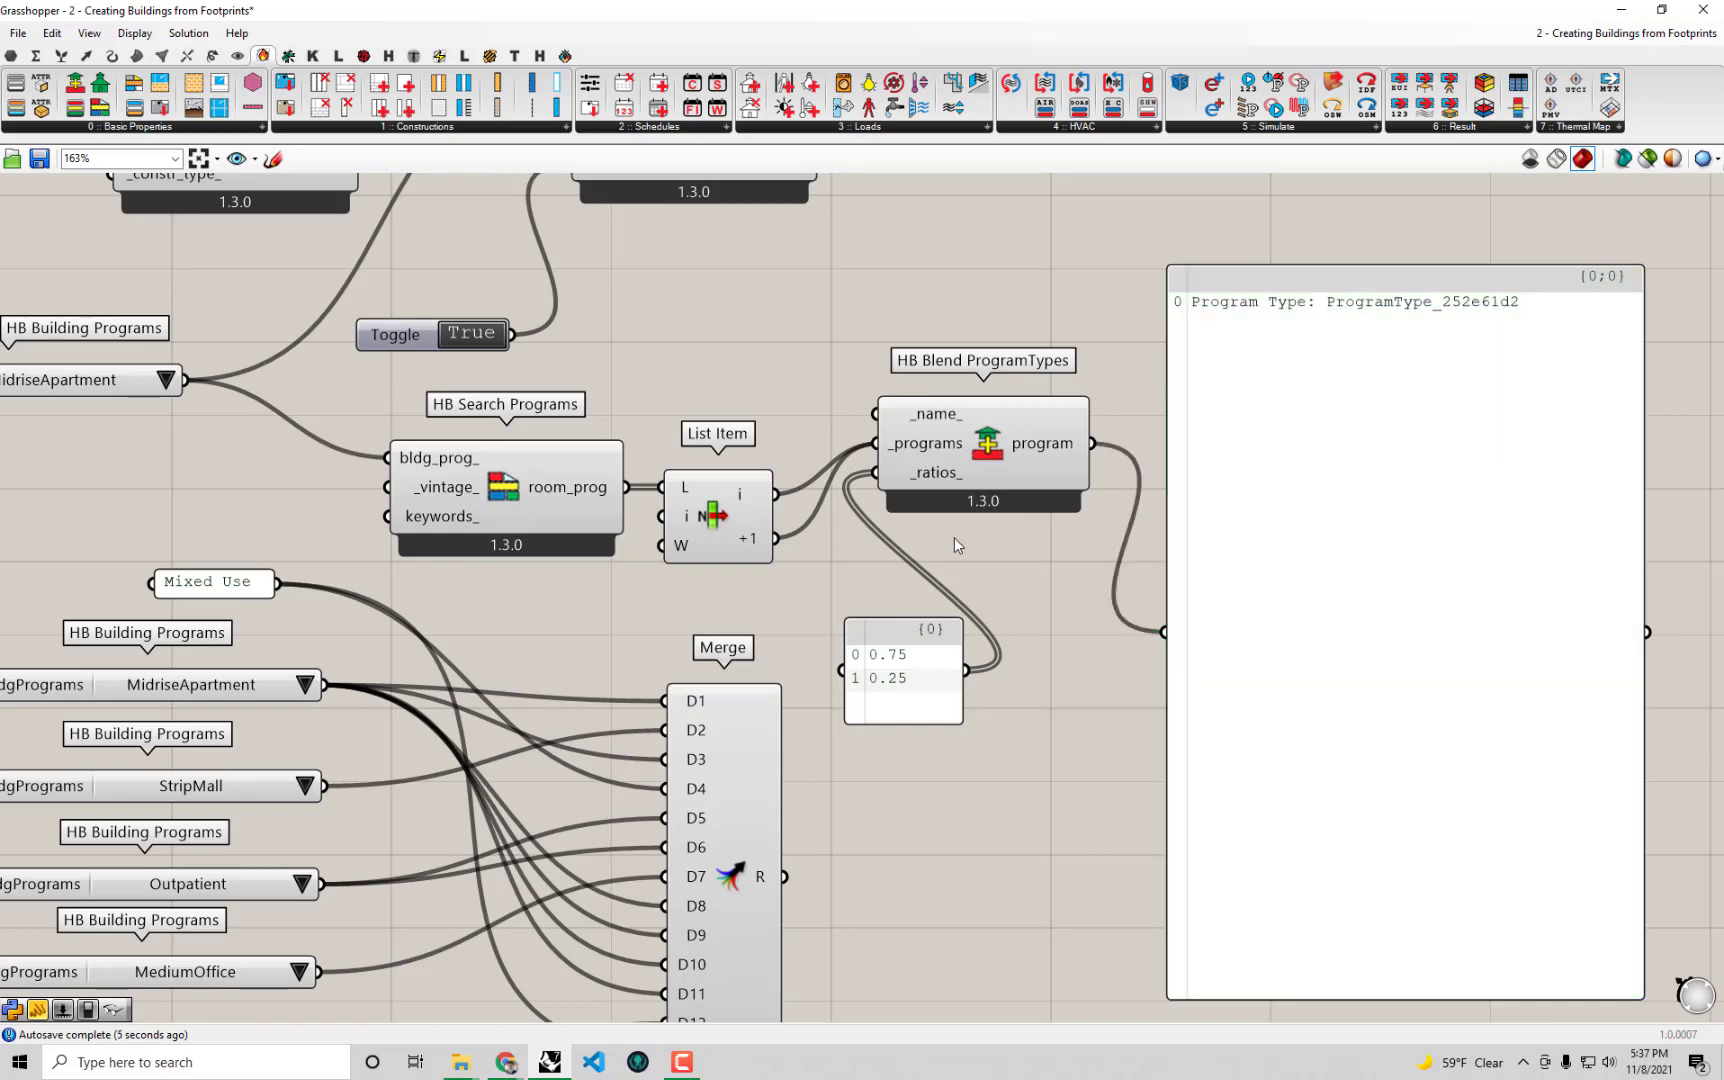
Pan over to the program lists and move the MidriseApartment list up.
scroll(954, 537, down, 1)
right_drag(818, 483, 972, 495)
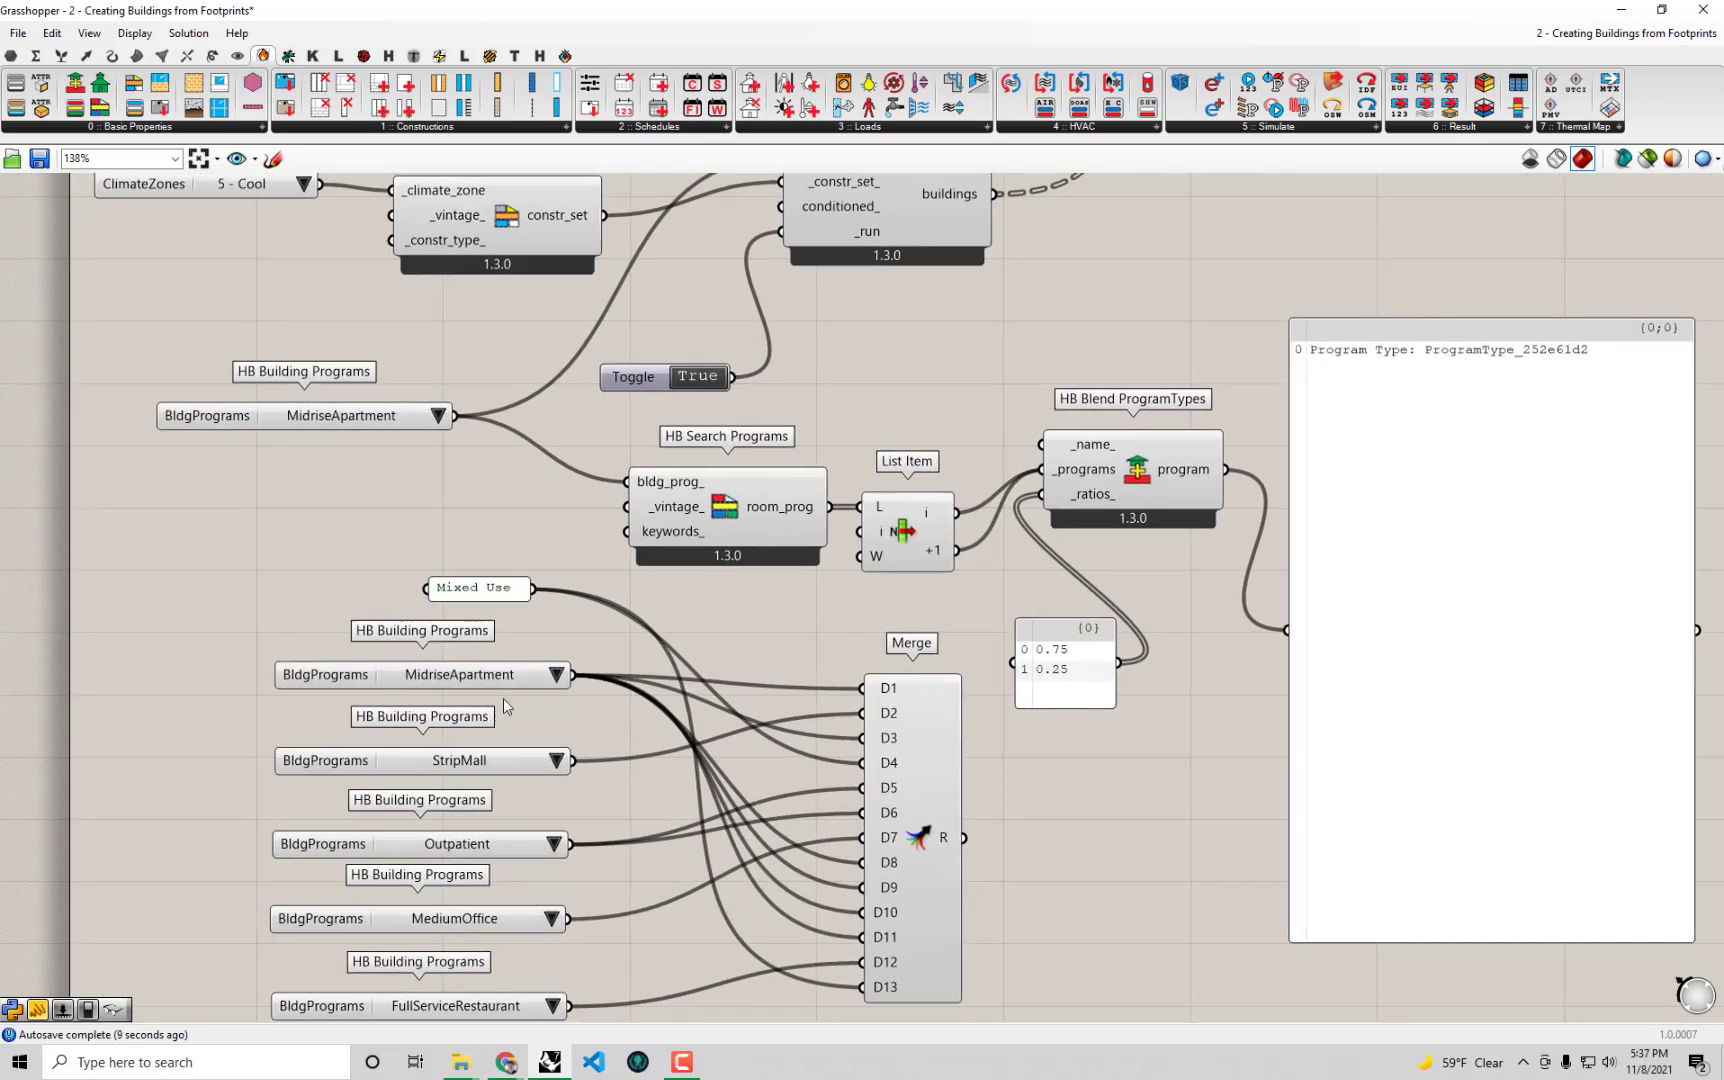
right_drag(556, 650, 553, 631)
right_drag(460, 700, 455, 652)
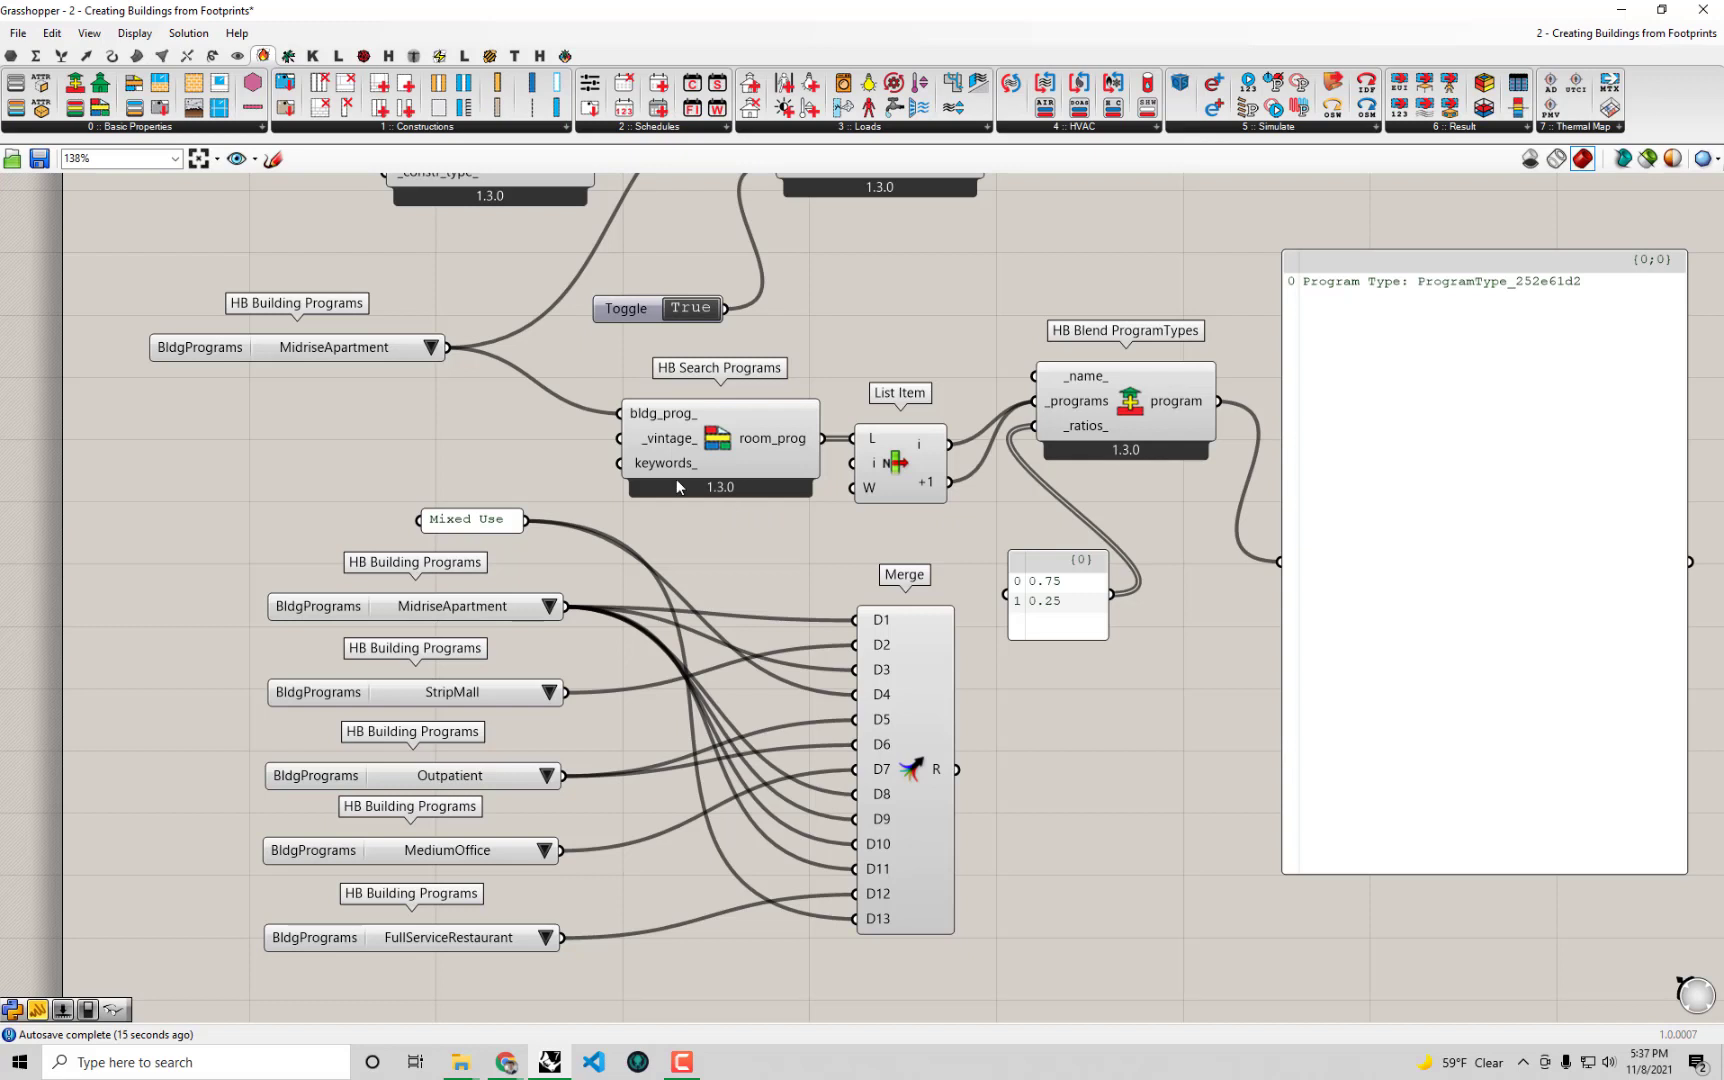
drag(361, 355, 360, 450)
Delete HB Search Programs, List Item and the original MidriseApartment list.
click(772, 452)
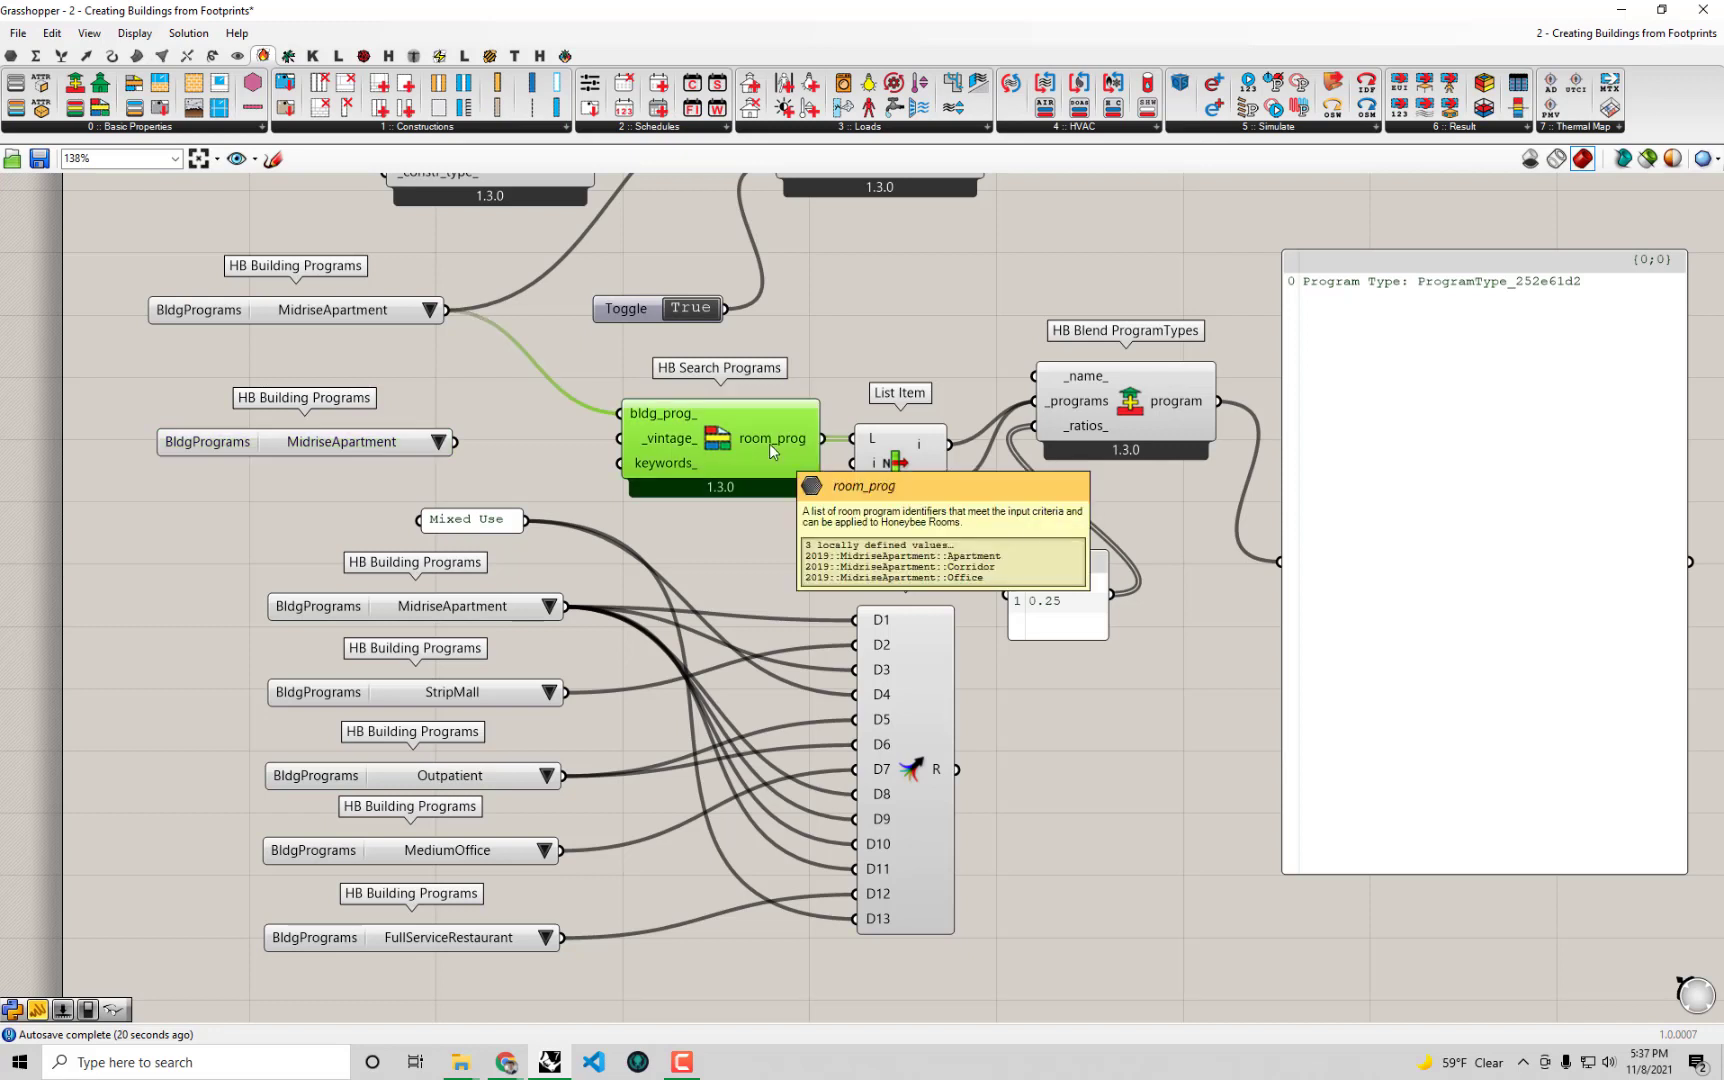
drag(966, 512, 716, 421)
key(Delete)
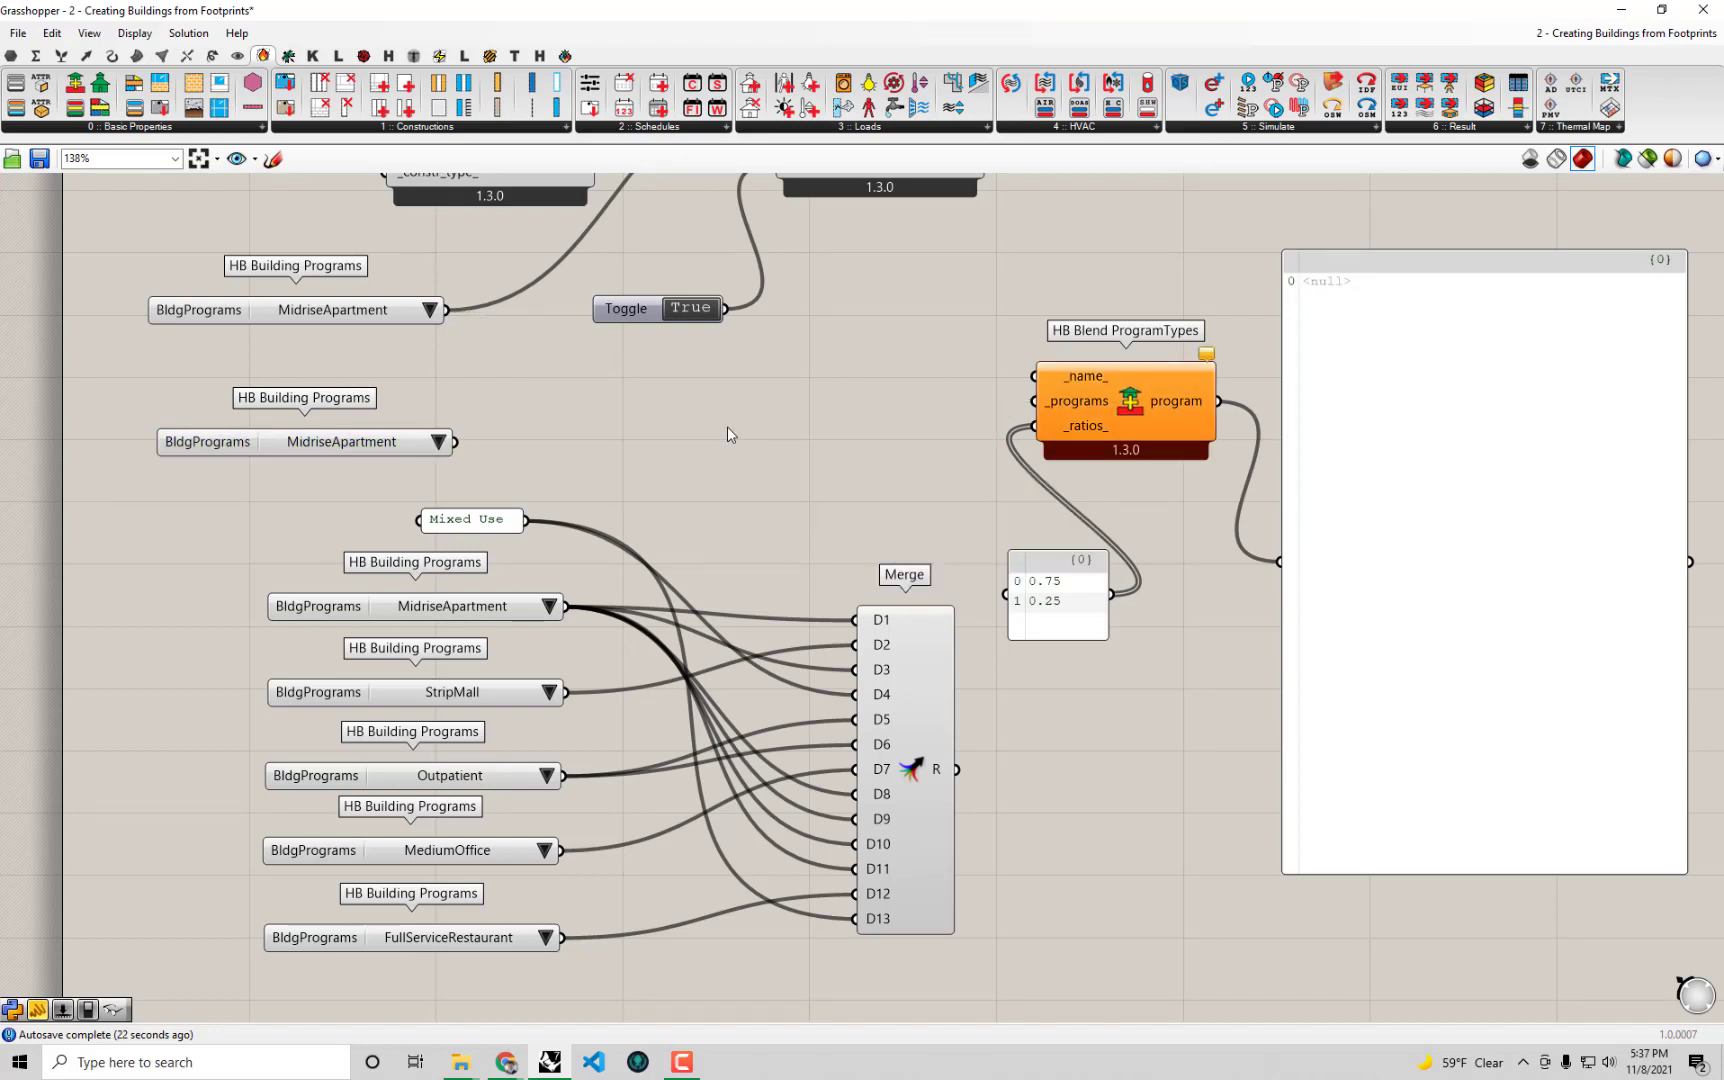
drag(424, 450, 794, 450)
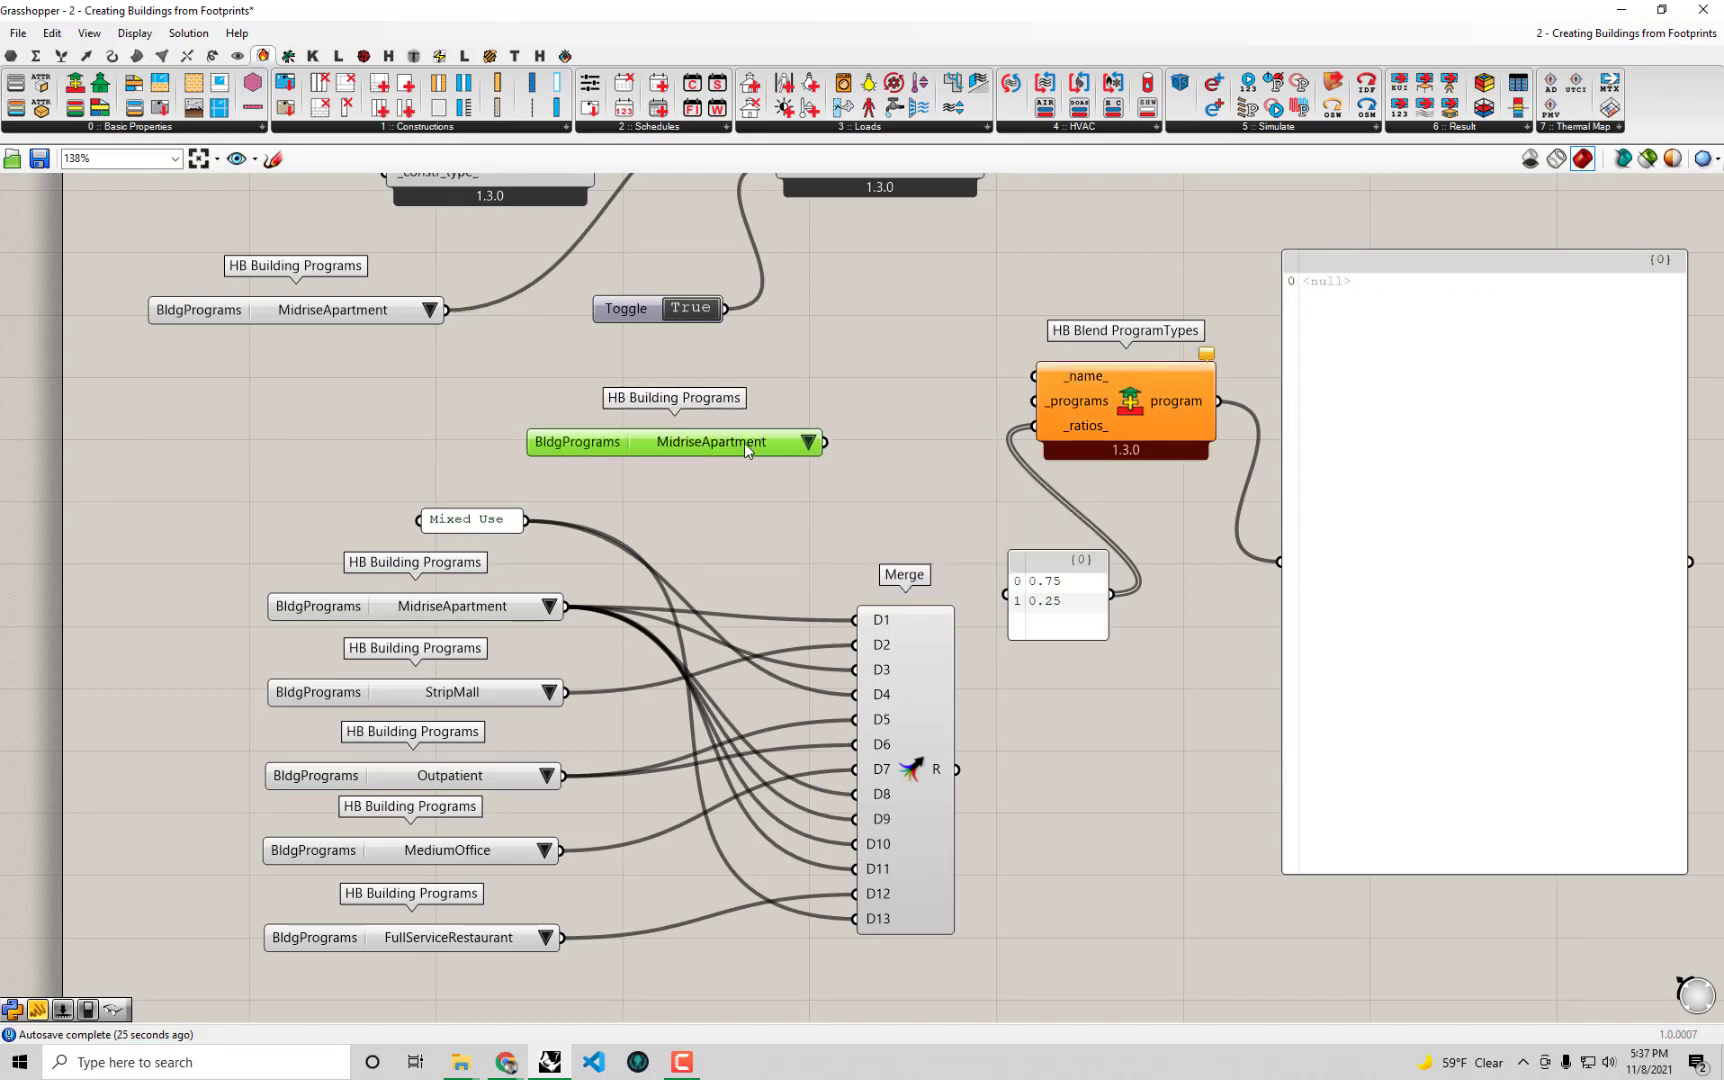
click(342, 312)
key(Delete)
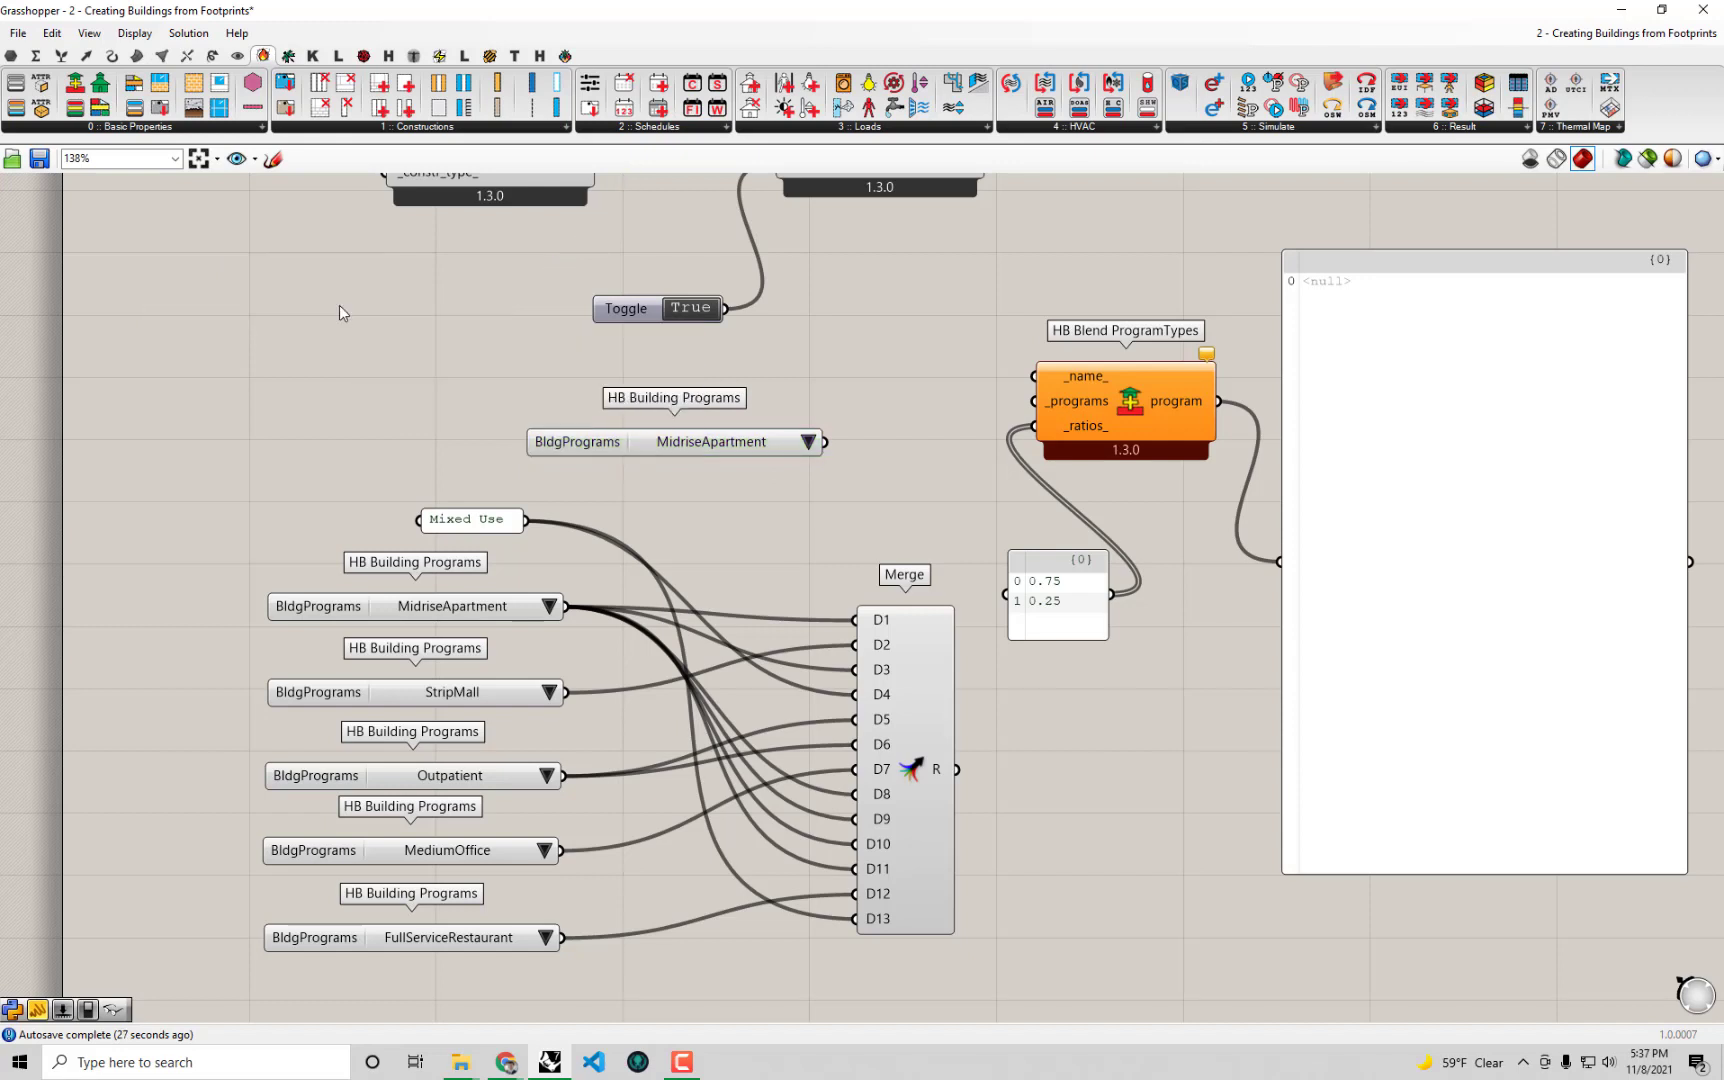
drag(700, 443, 643, 410)
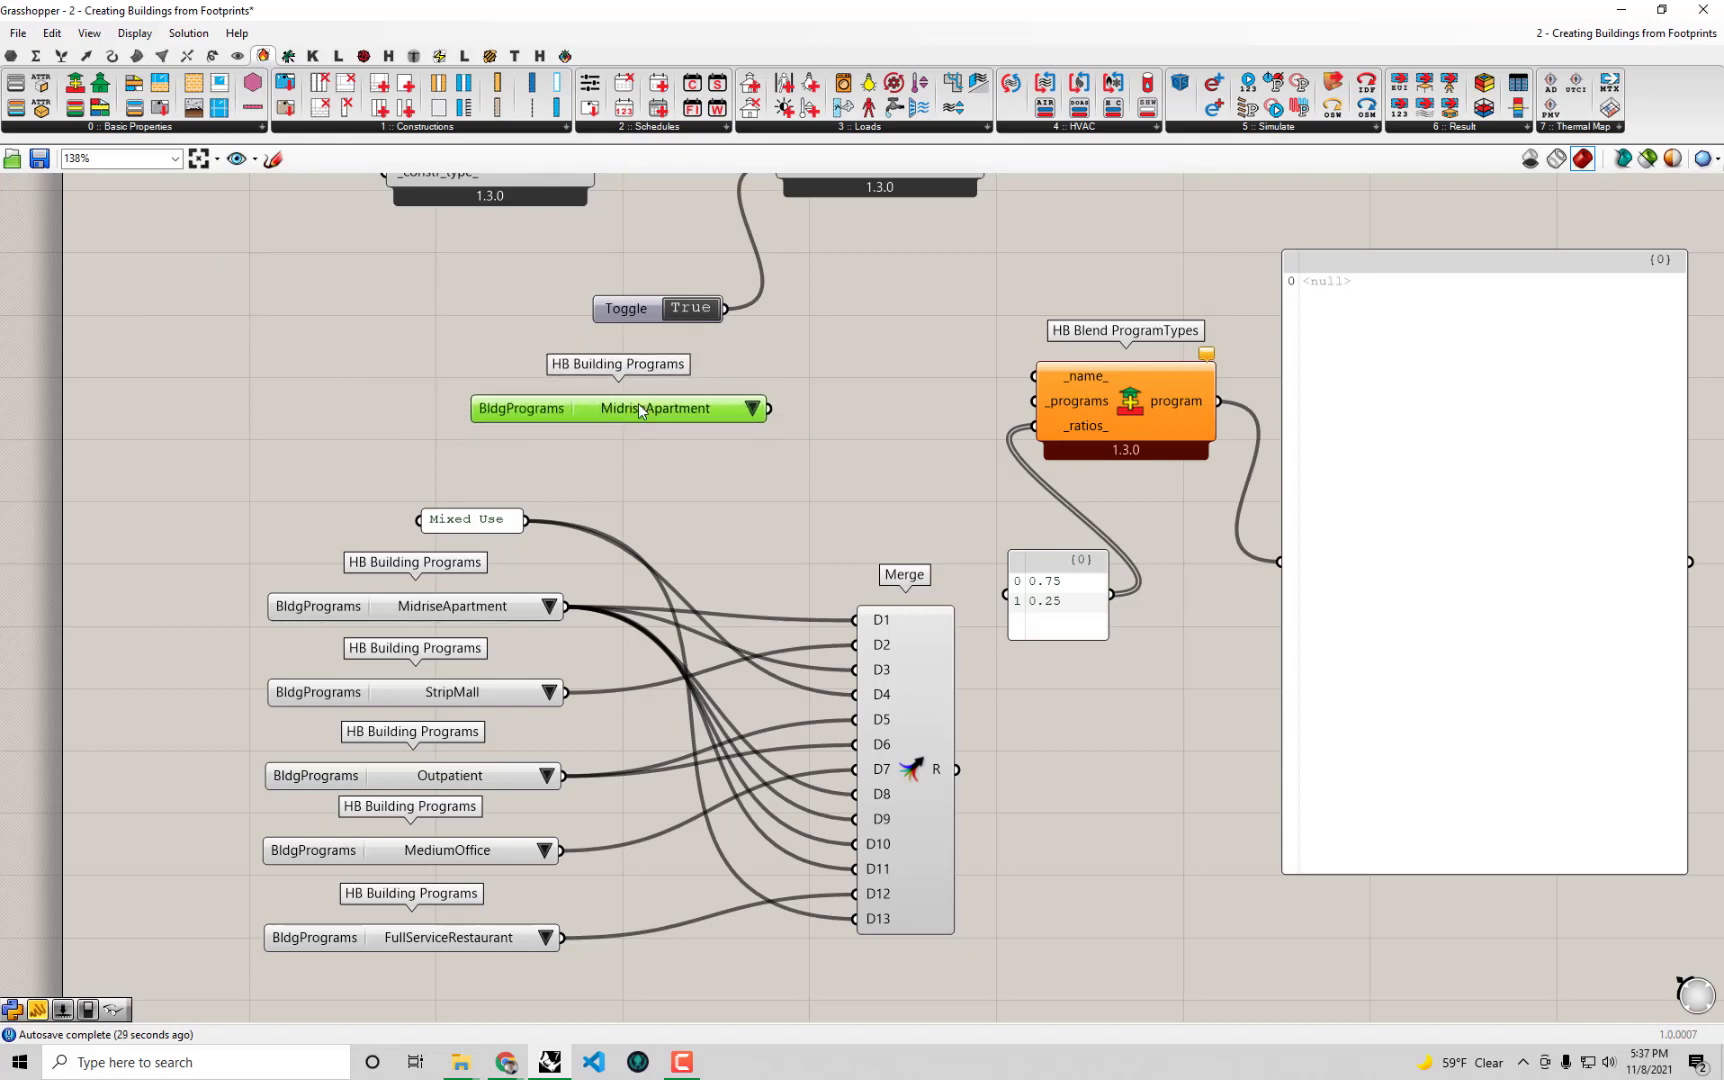
Set the remaining program list to Retail and duplicate it as MediumOffice.
click(751, 410)
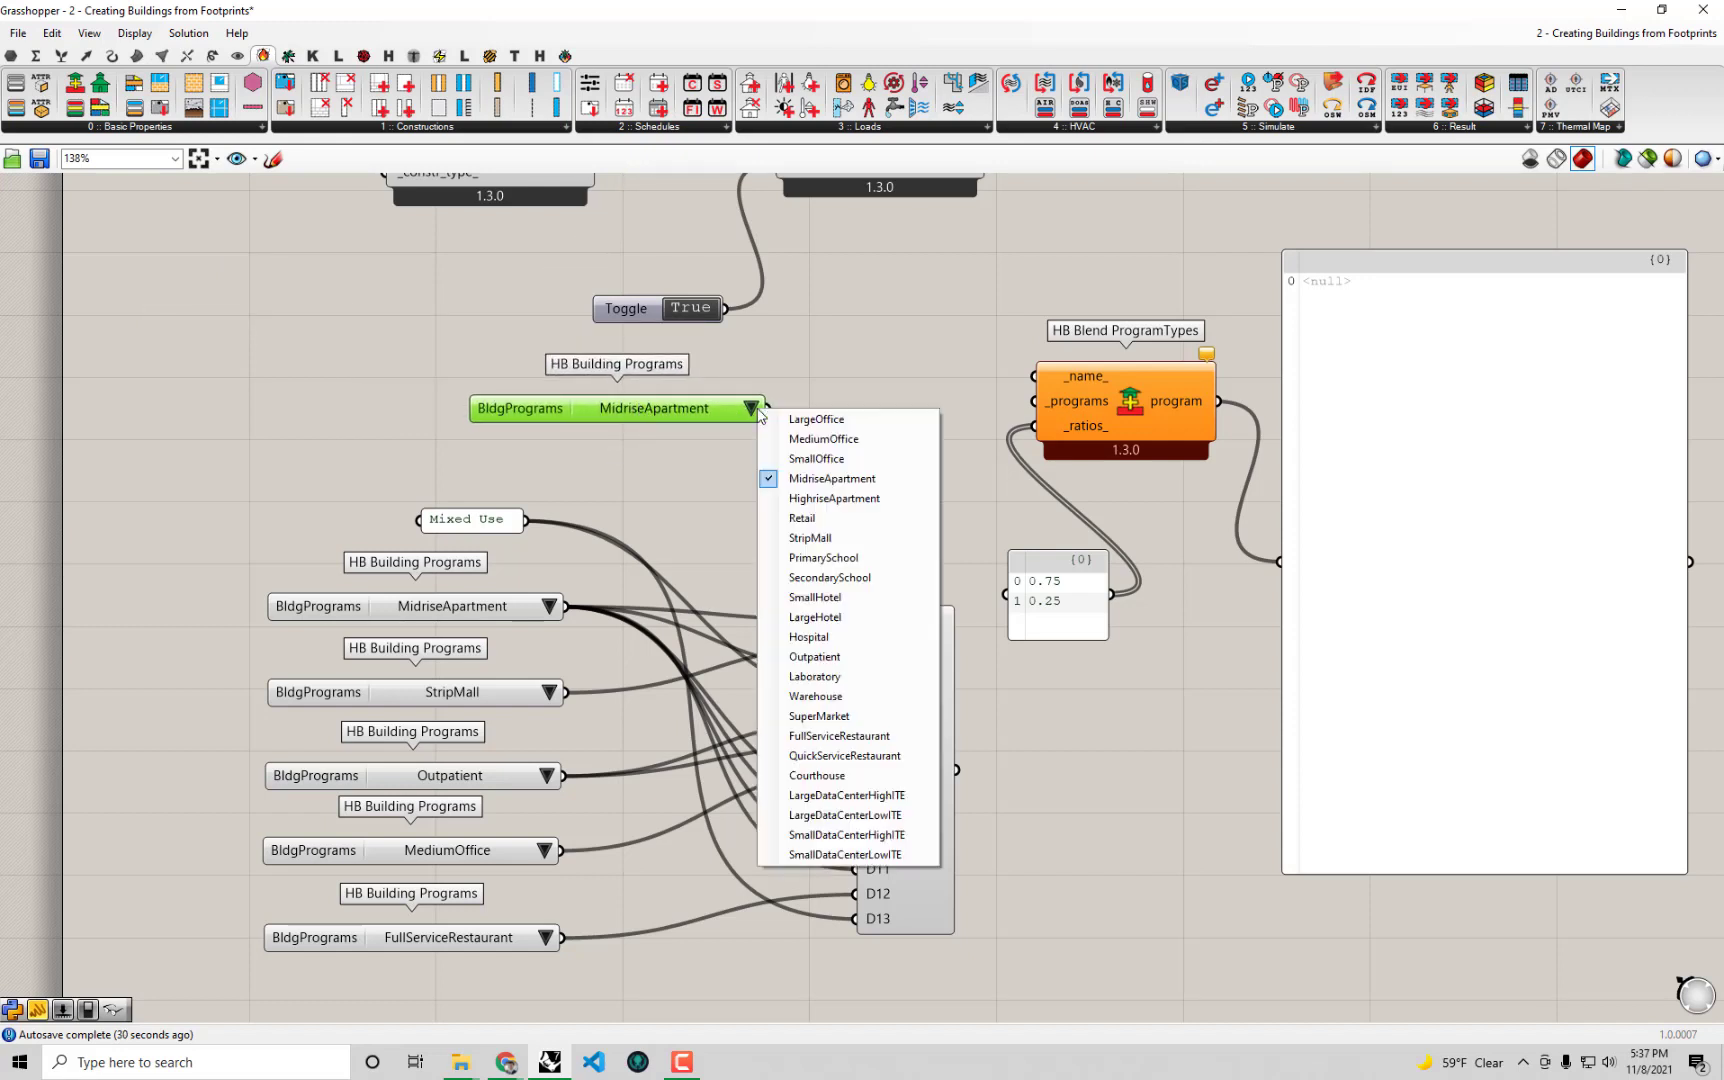
click(834, 519)
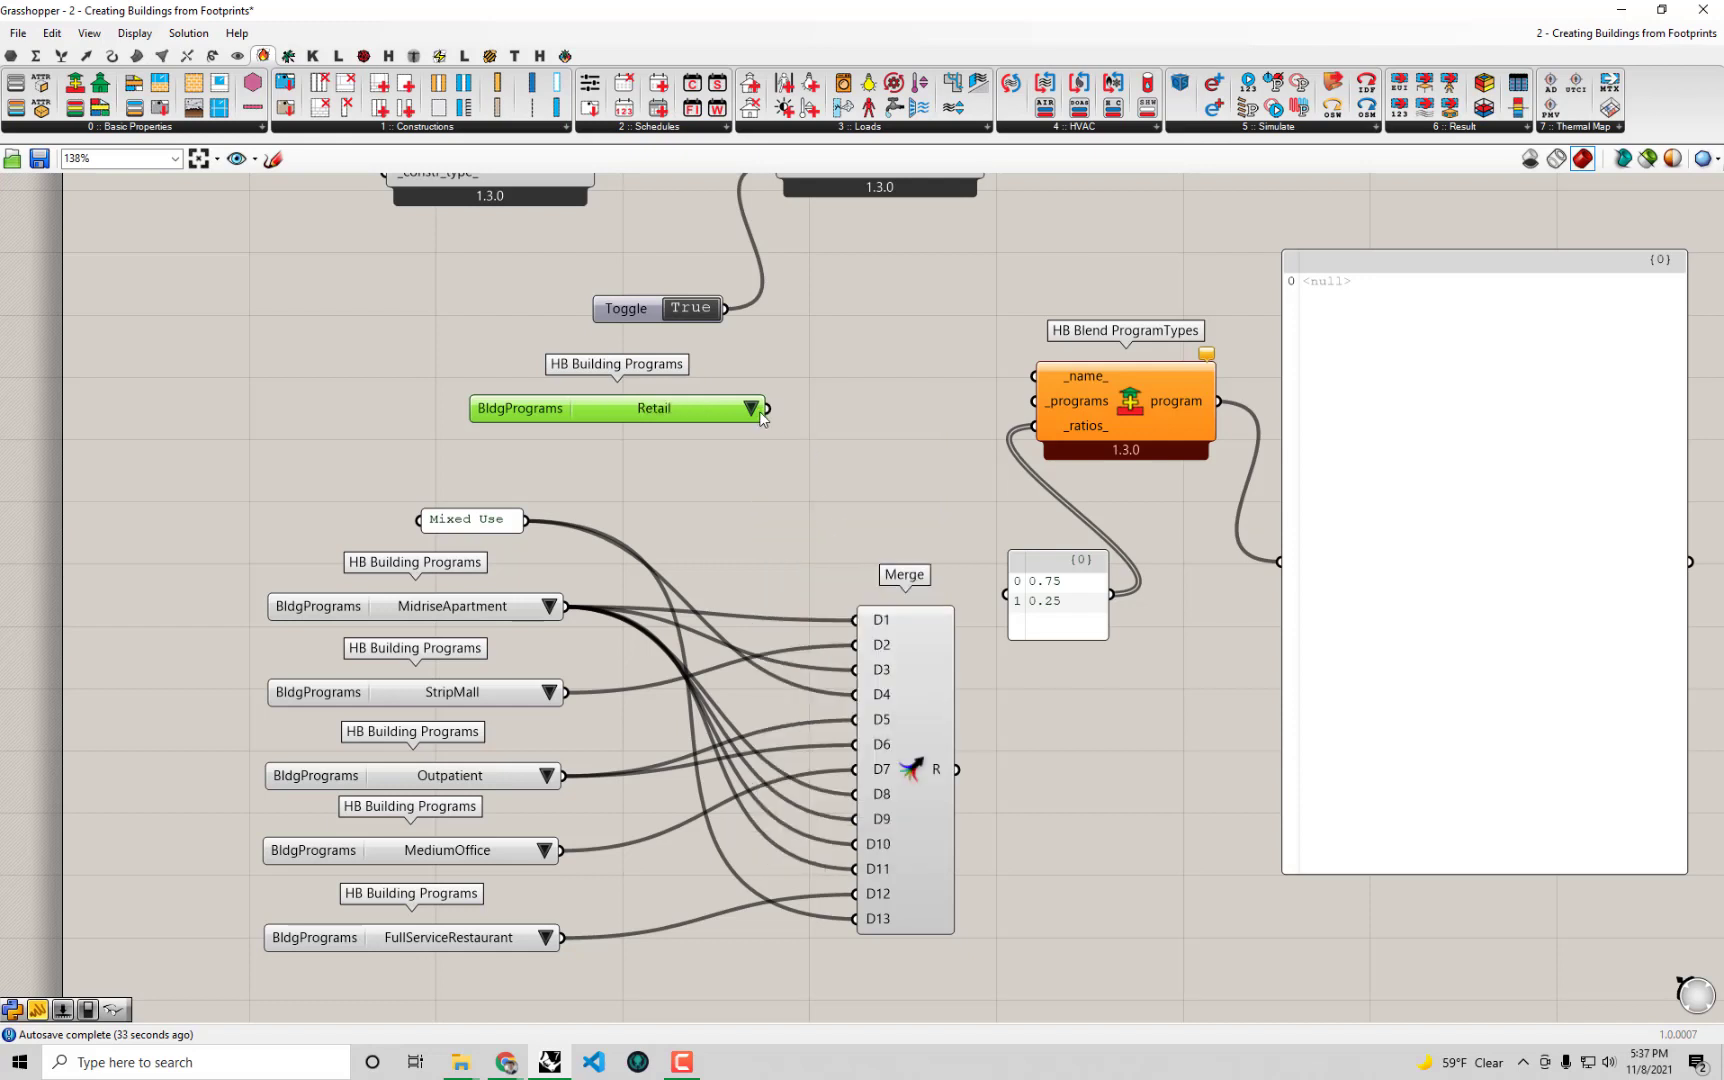
drag(702, 411, 737, 402)
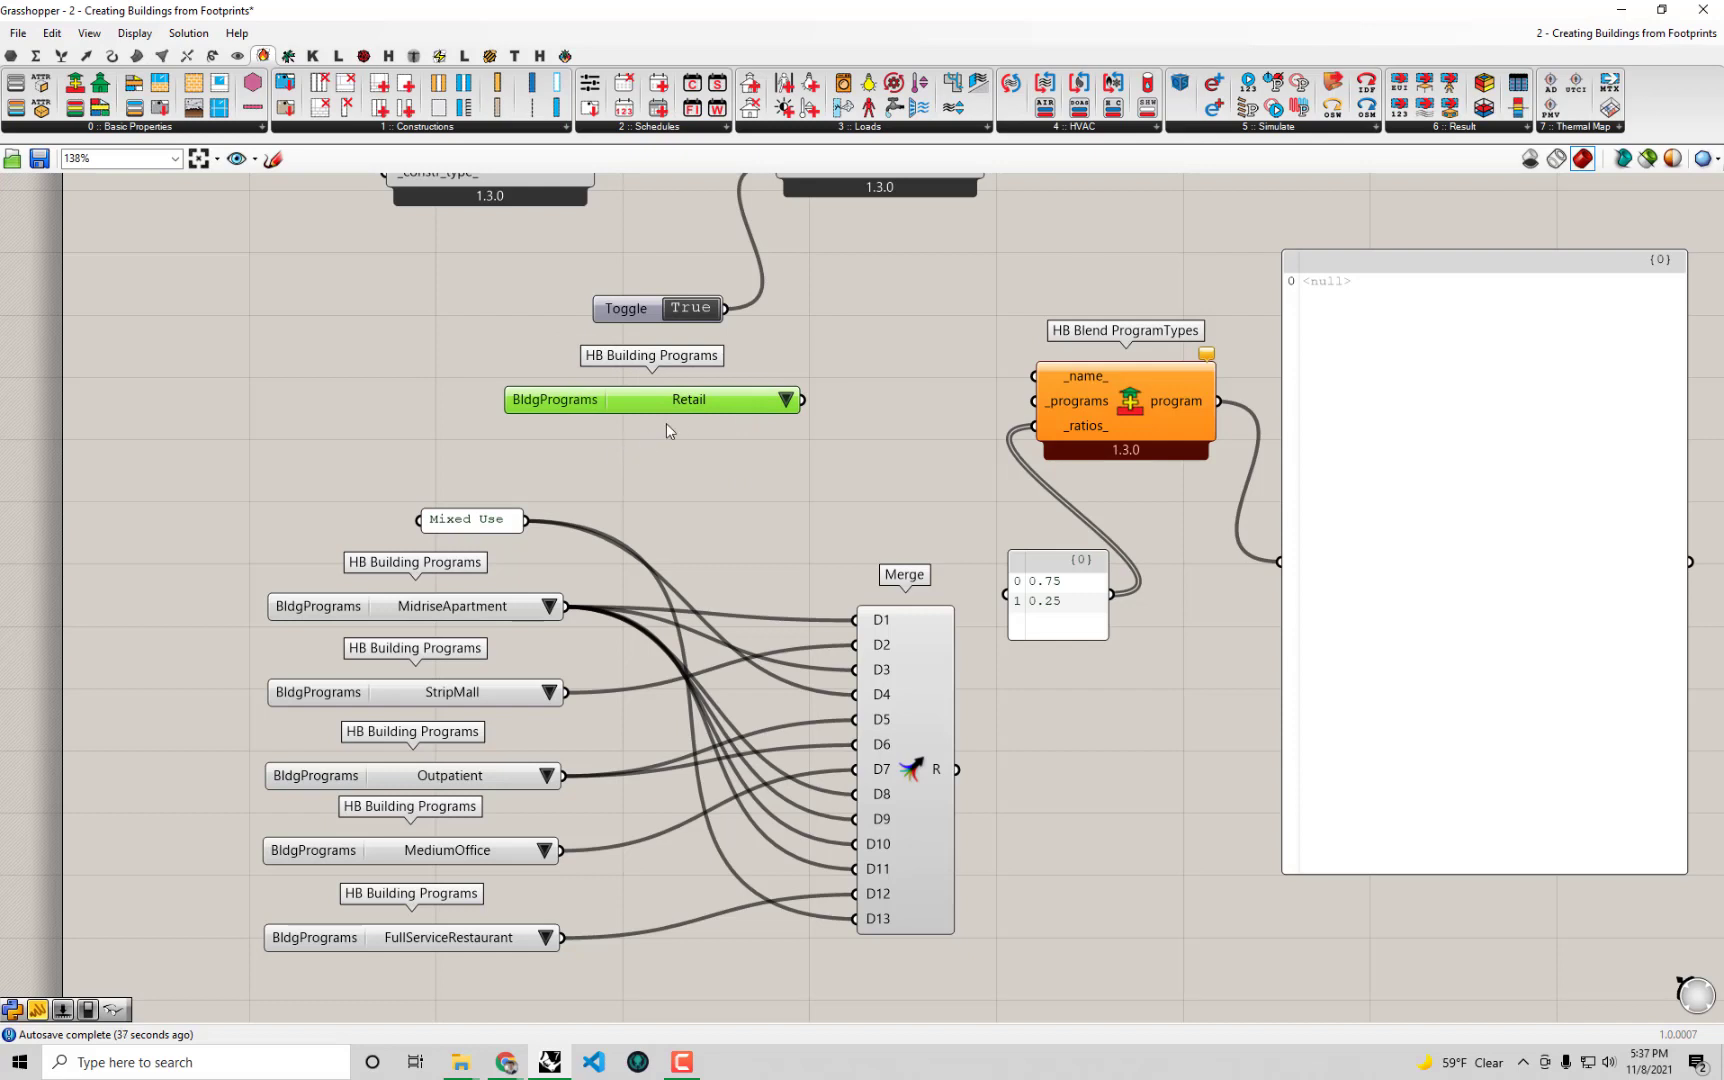
alt+drag(700, 401, 702, 467)
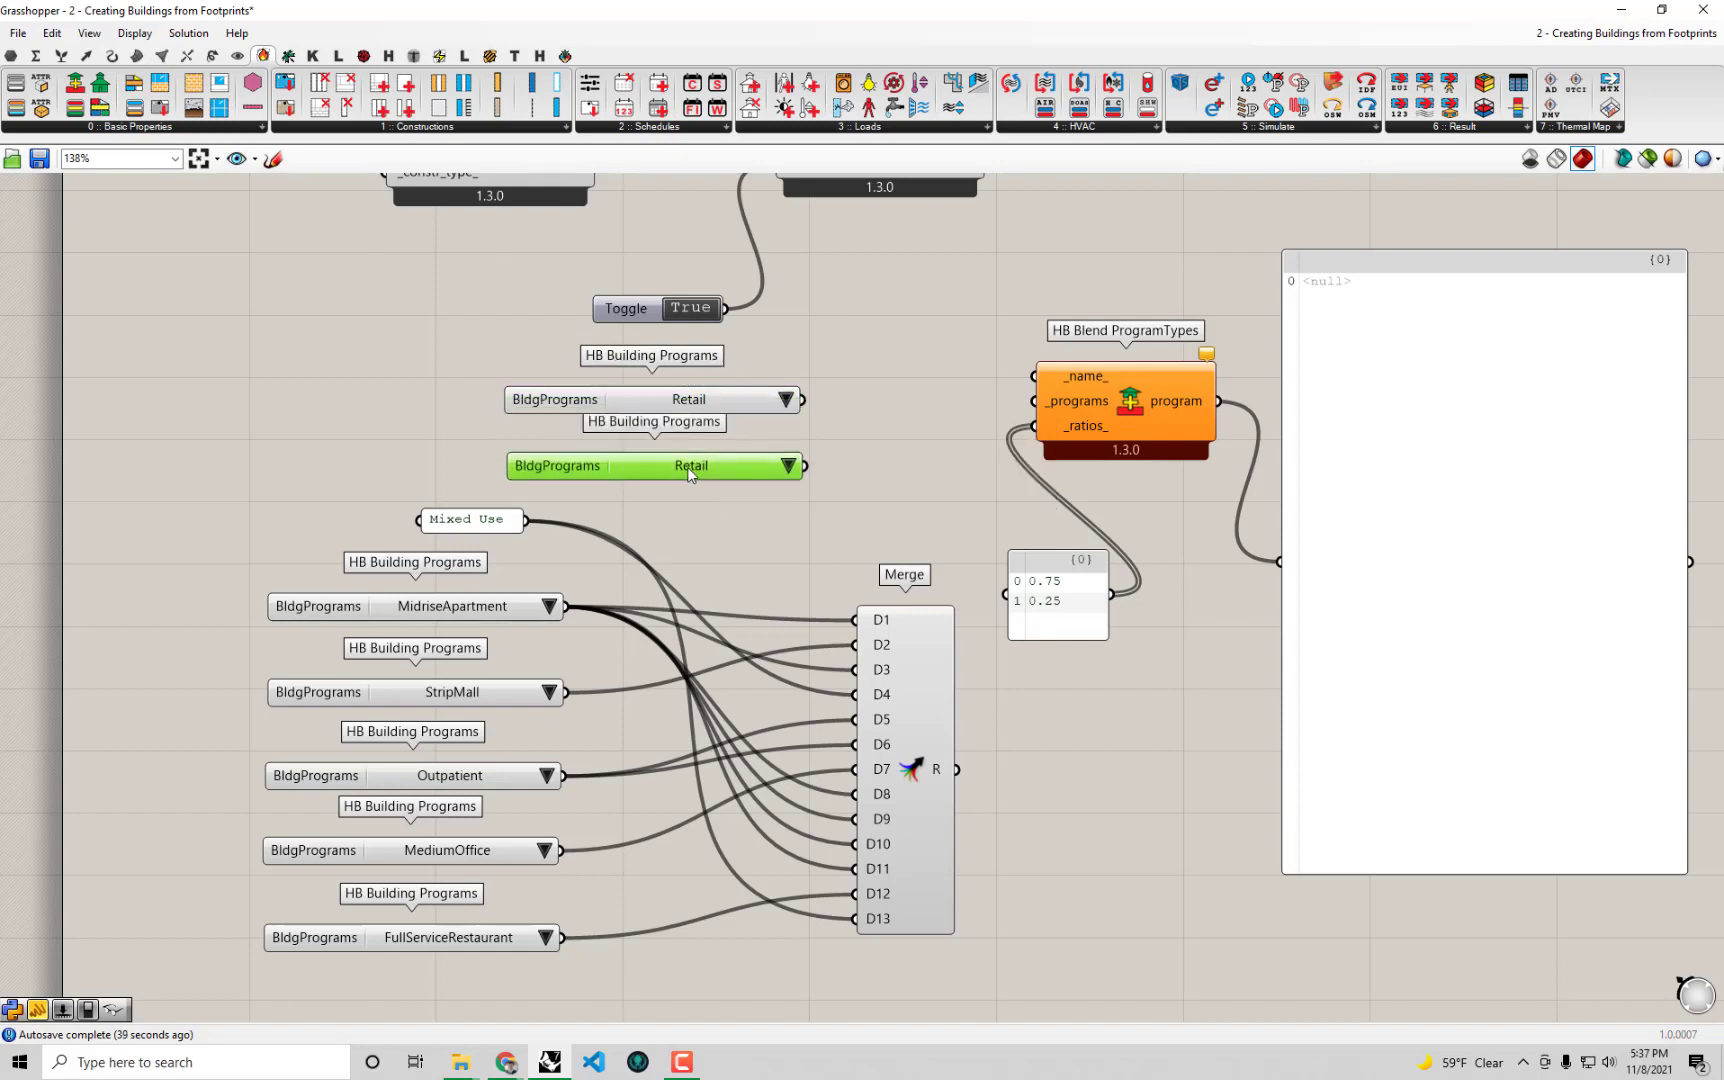
click(787, 467)
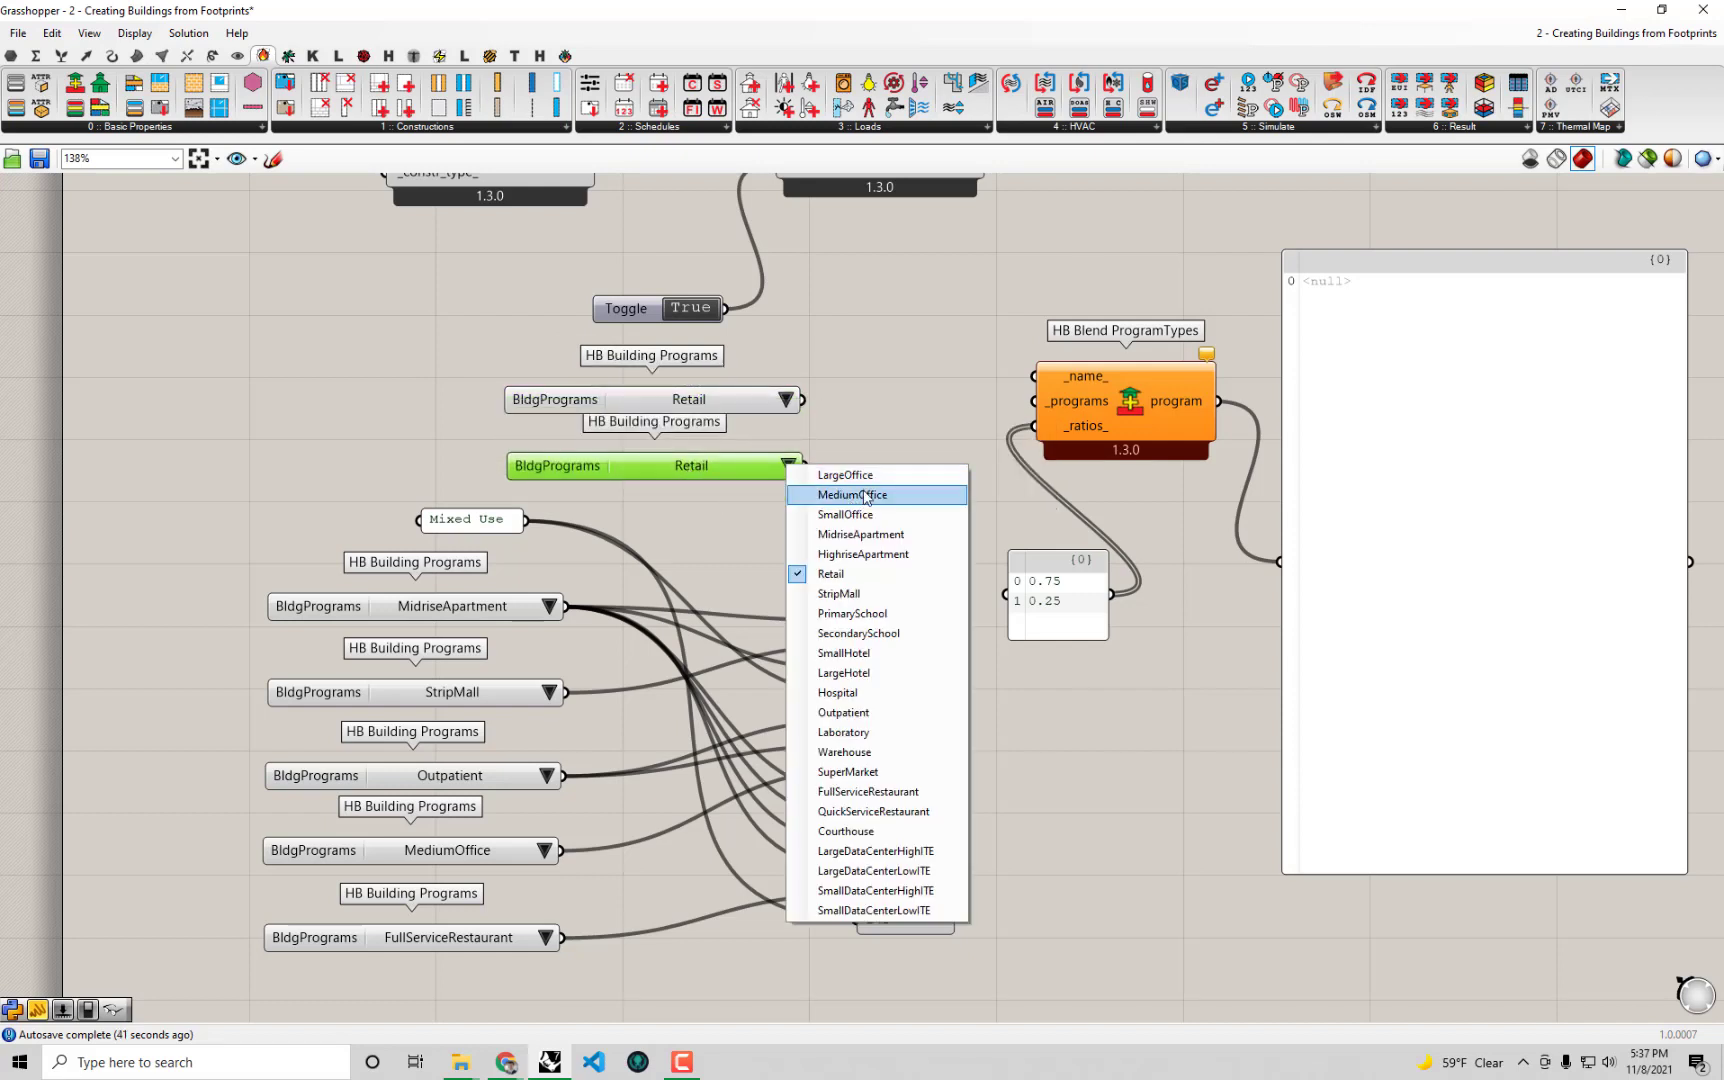
click(866, 495)
Rearrange the Merge group, Toggle, and Retail and MediumOffice lists on the canvas.
drag(945, 990, 331, 515)
drag(895, 700, 884, 743)
click(830, 580)
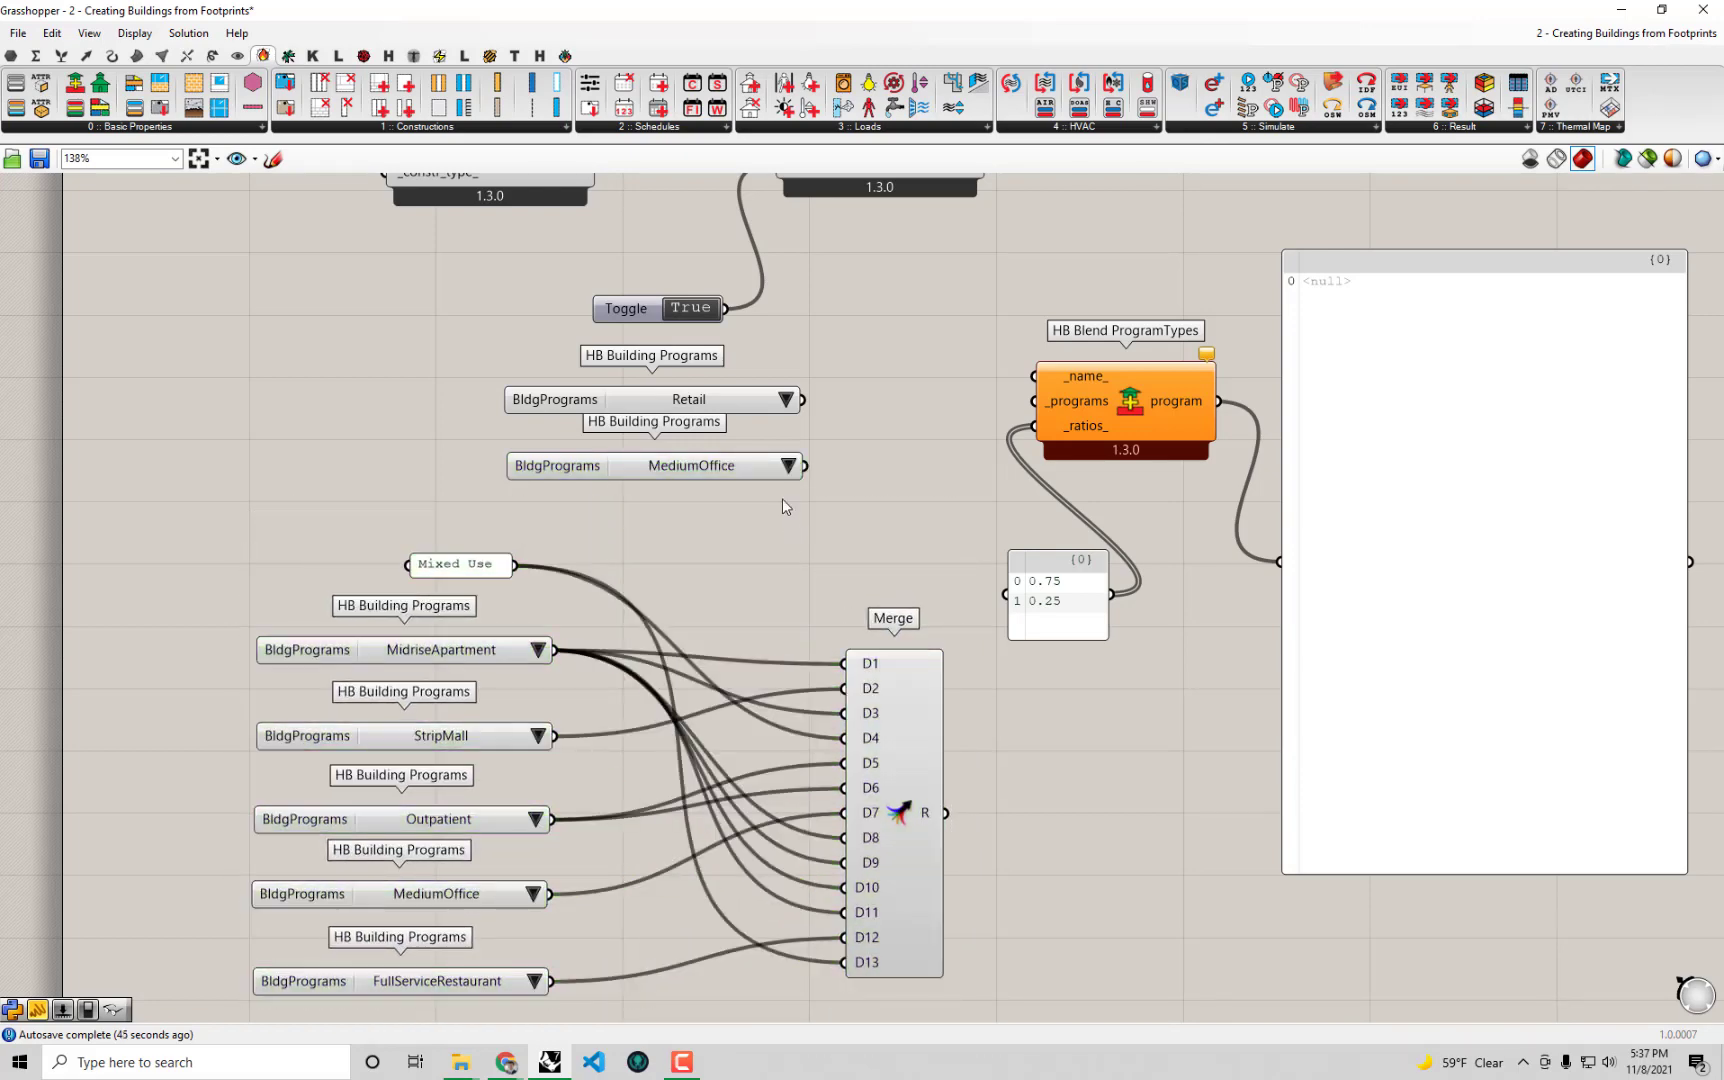
drag(708, 462, 698, 478)
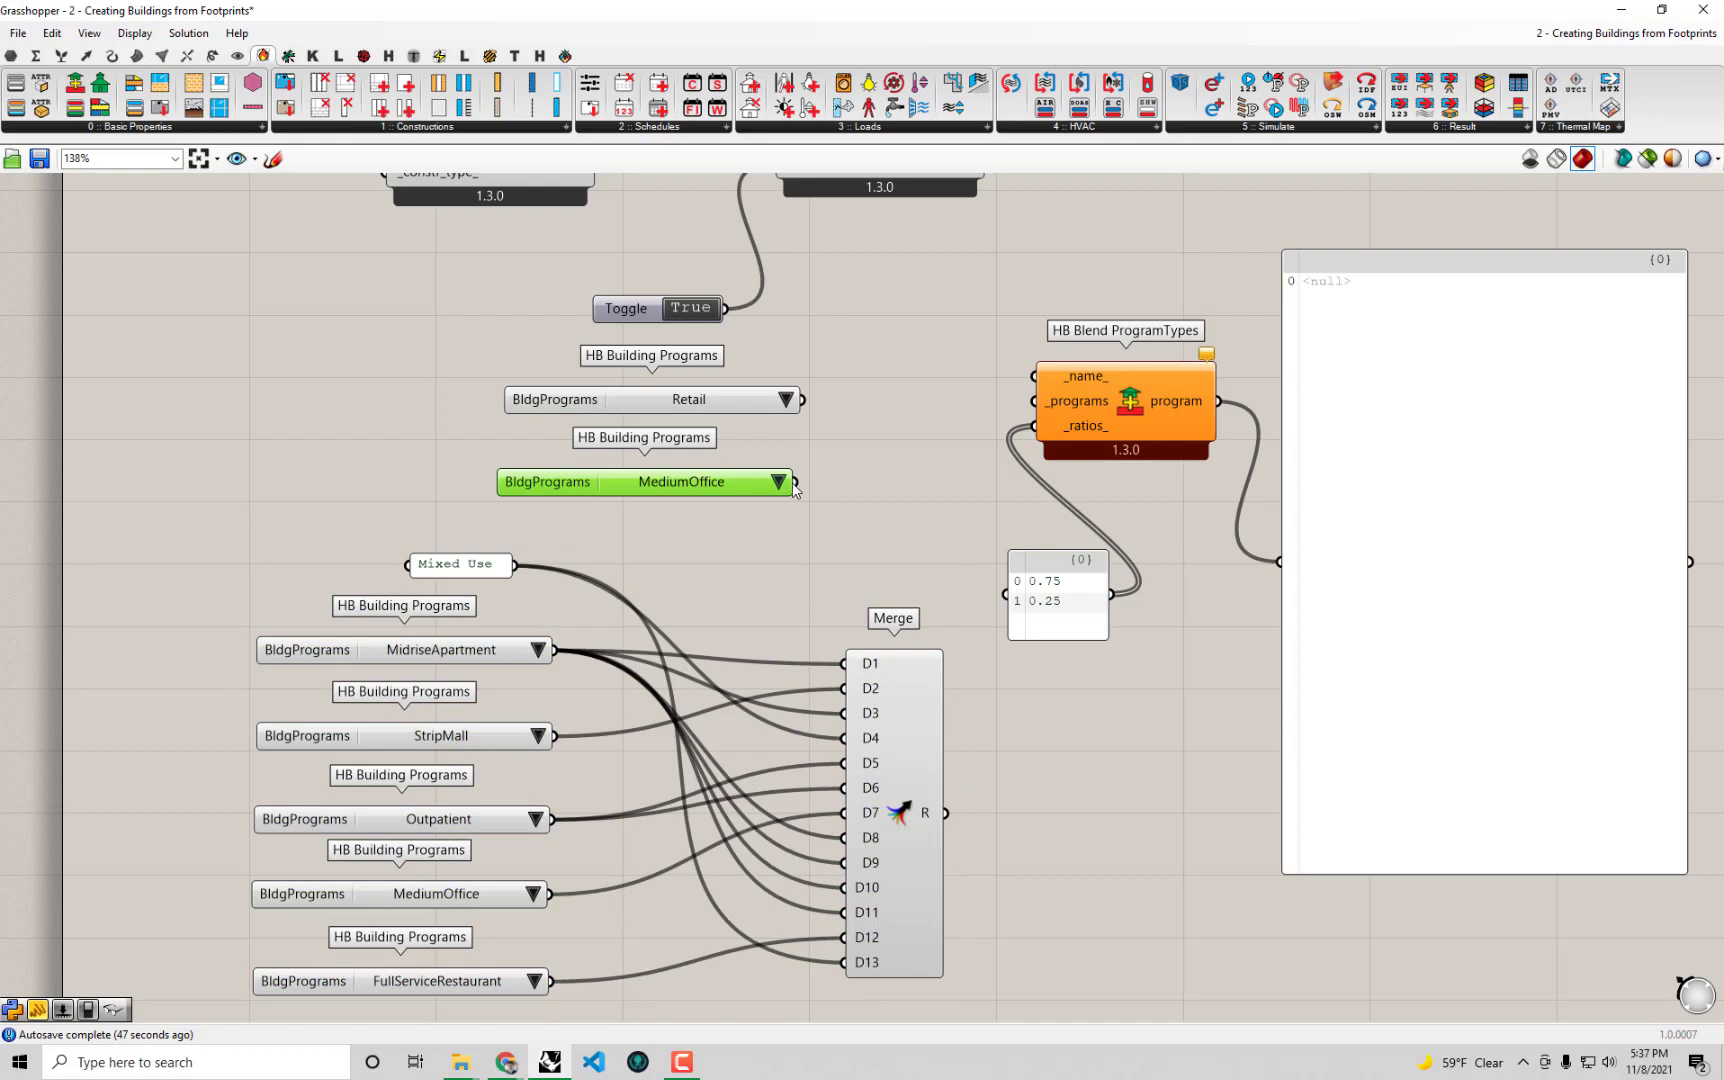
drag(668, 311, 632, 251)
drag(863, 493, 492, 338)
drag(579, 406, 505, 356)
click(656, 478)
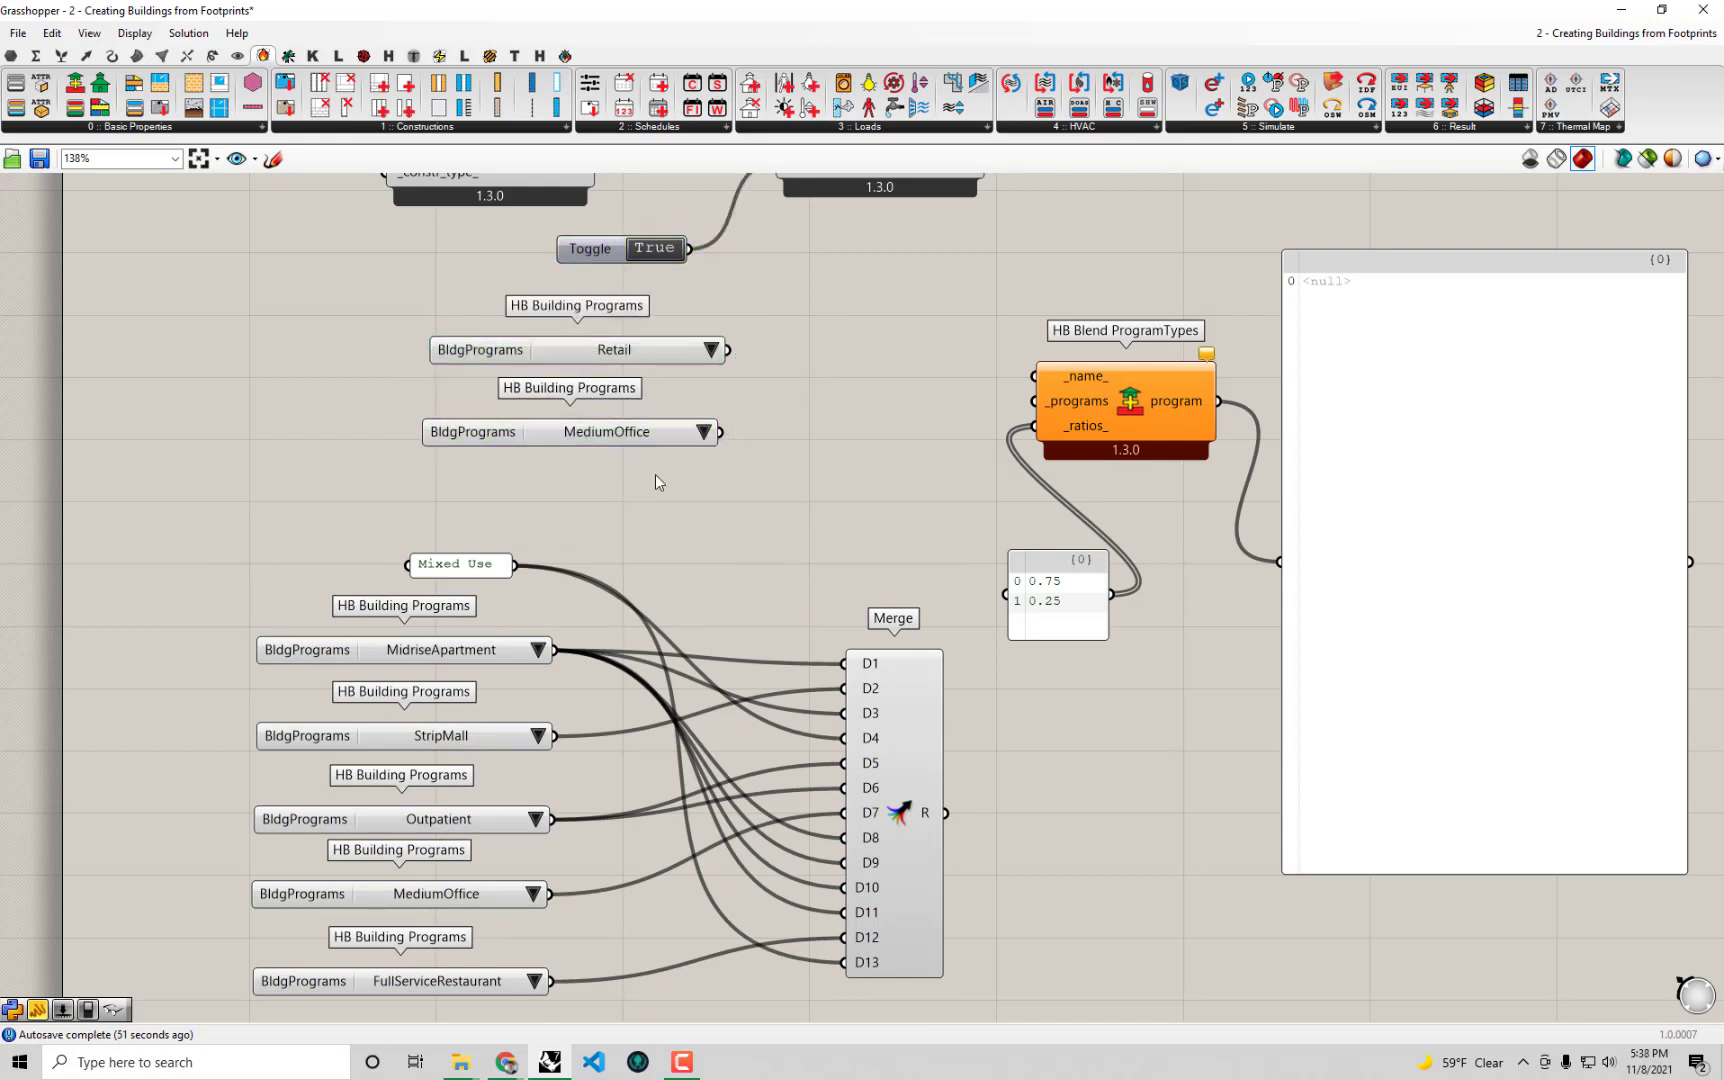
click(493, 445)
Duplicate the MediumOffice list as QuickServiceRestaurant and tidy the list positions.
alt+drag(493, 445, 487, 510)
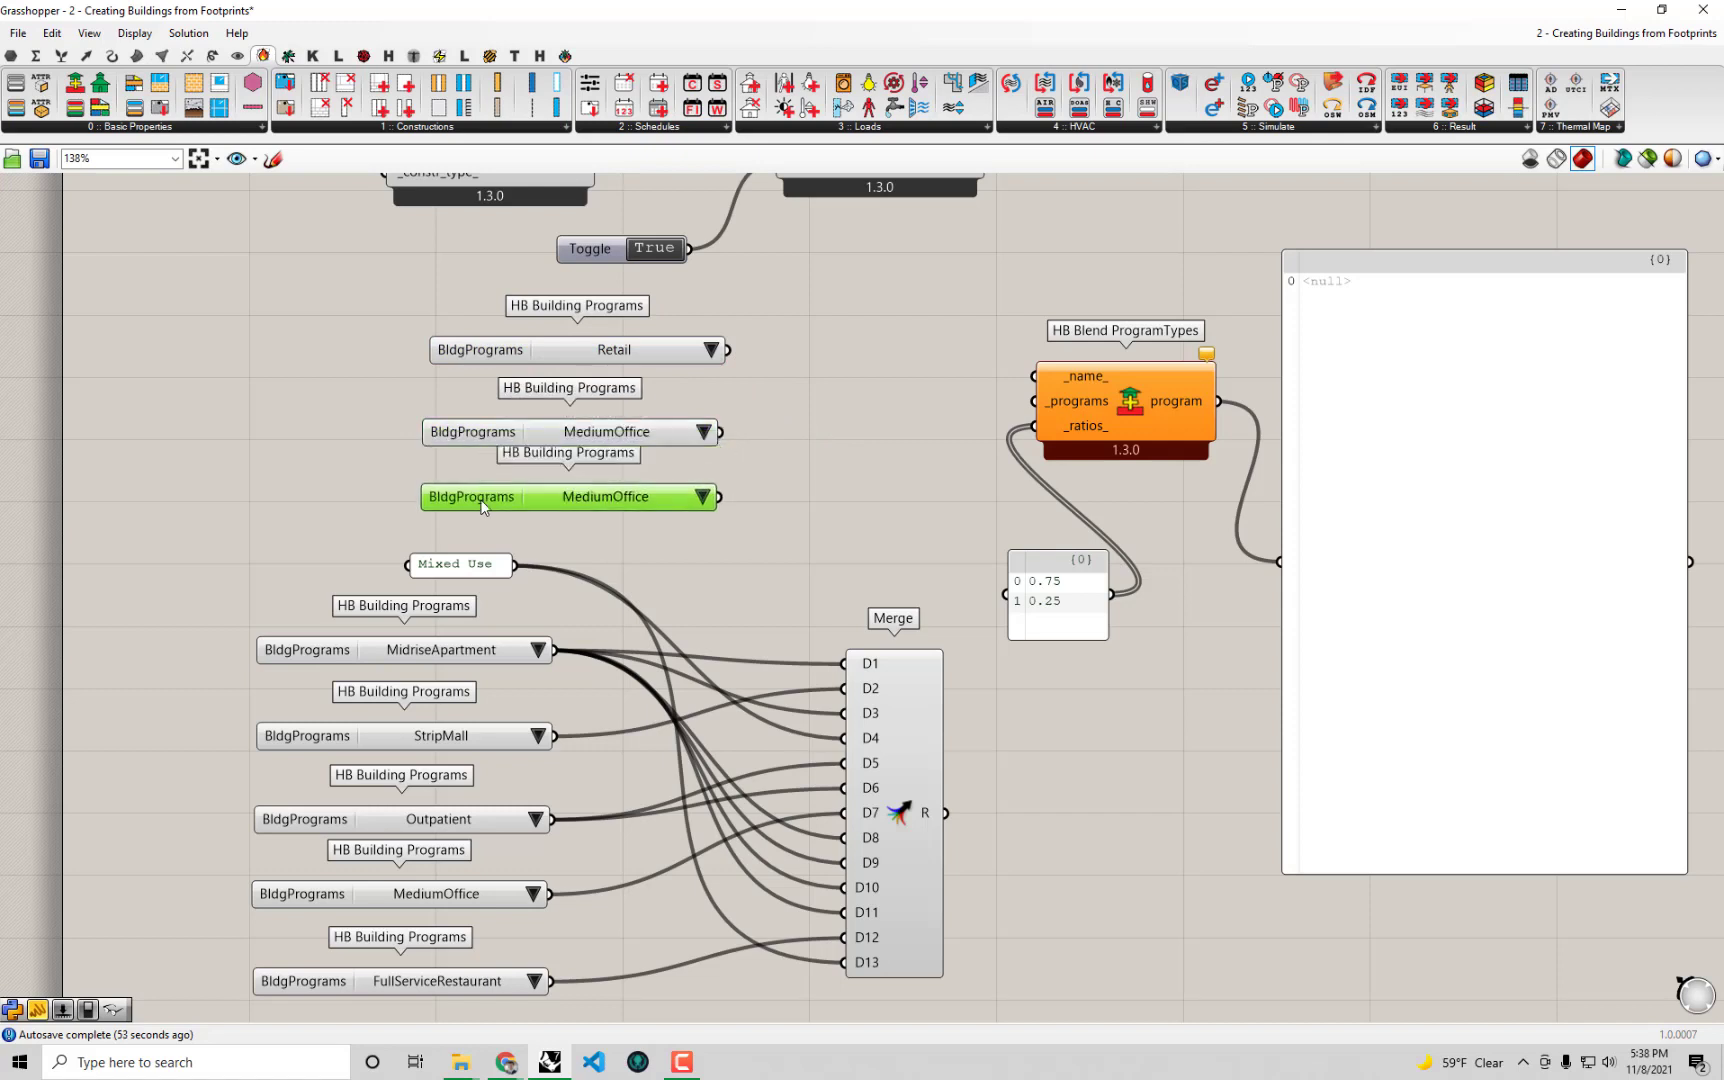
click(706, 500)
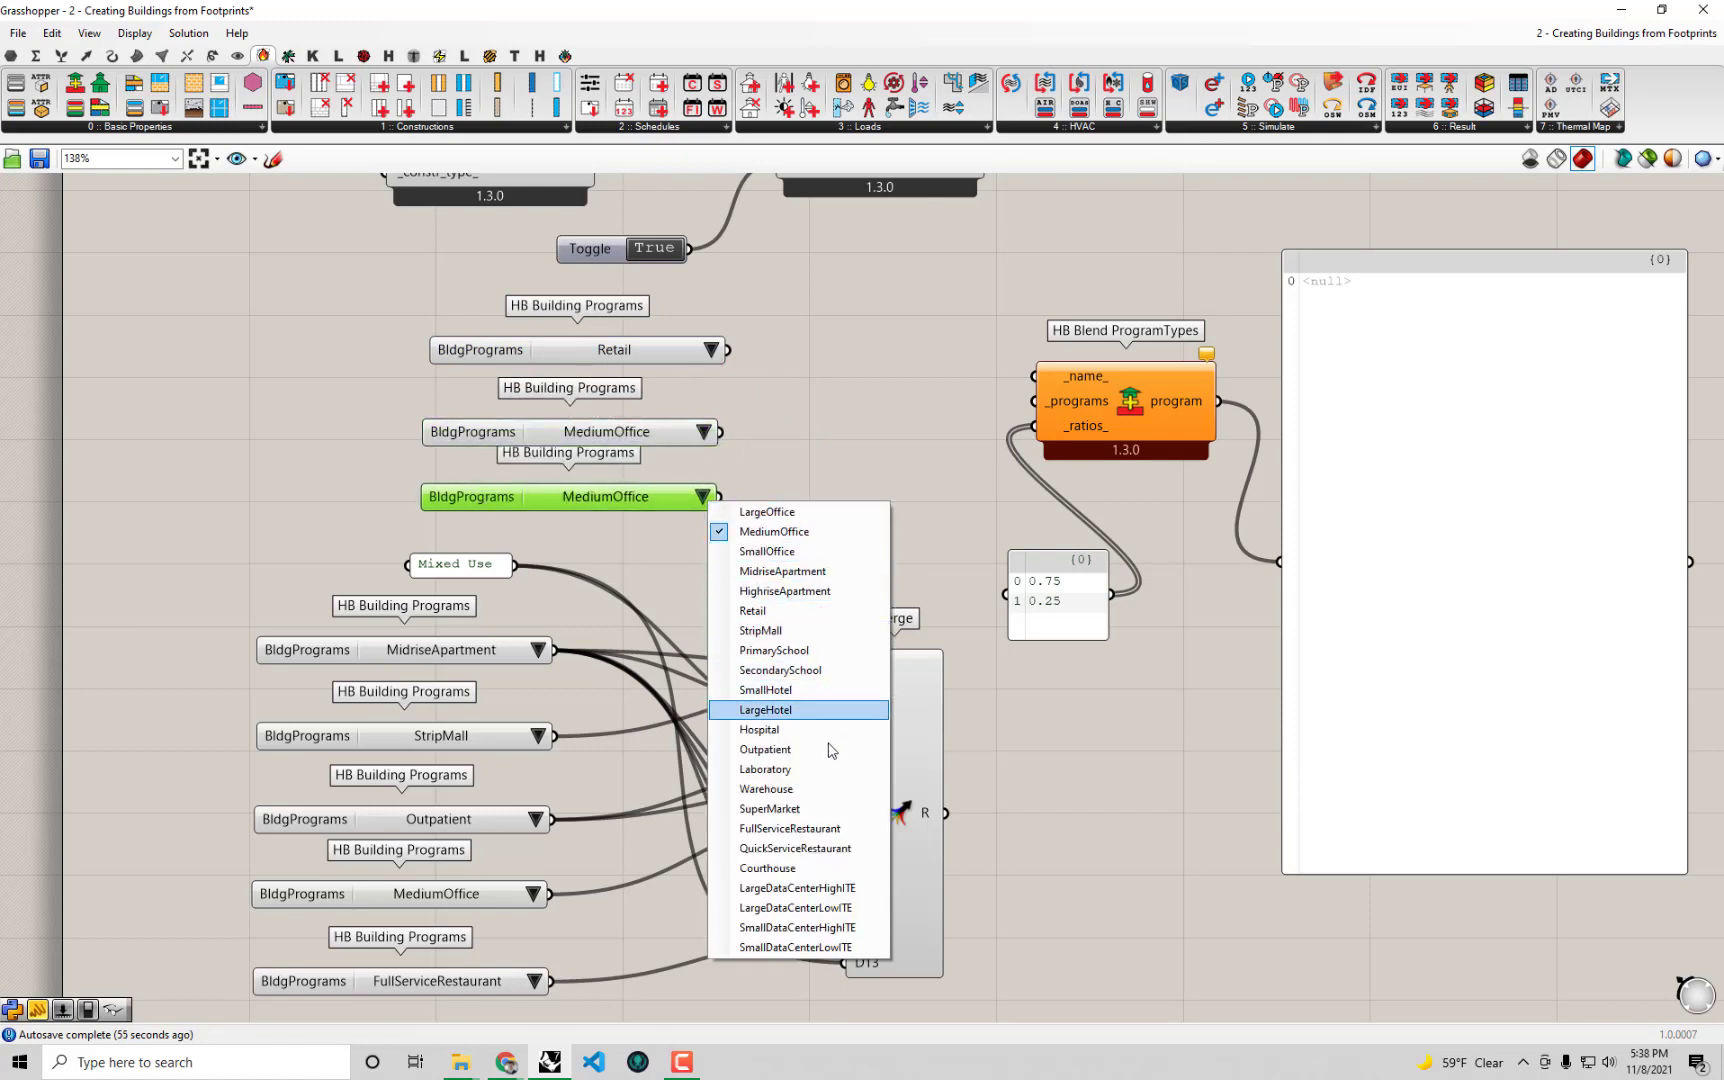
click(836, 848)
drag(605, 430, 887, 539)
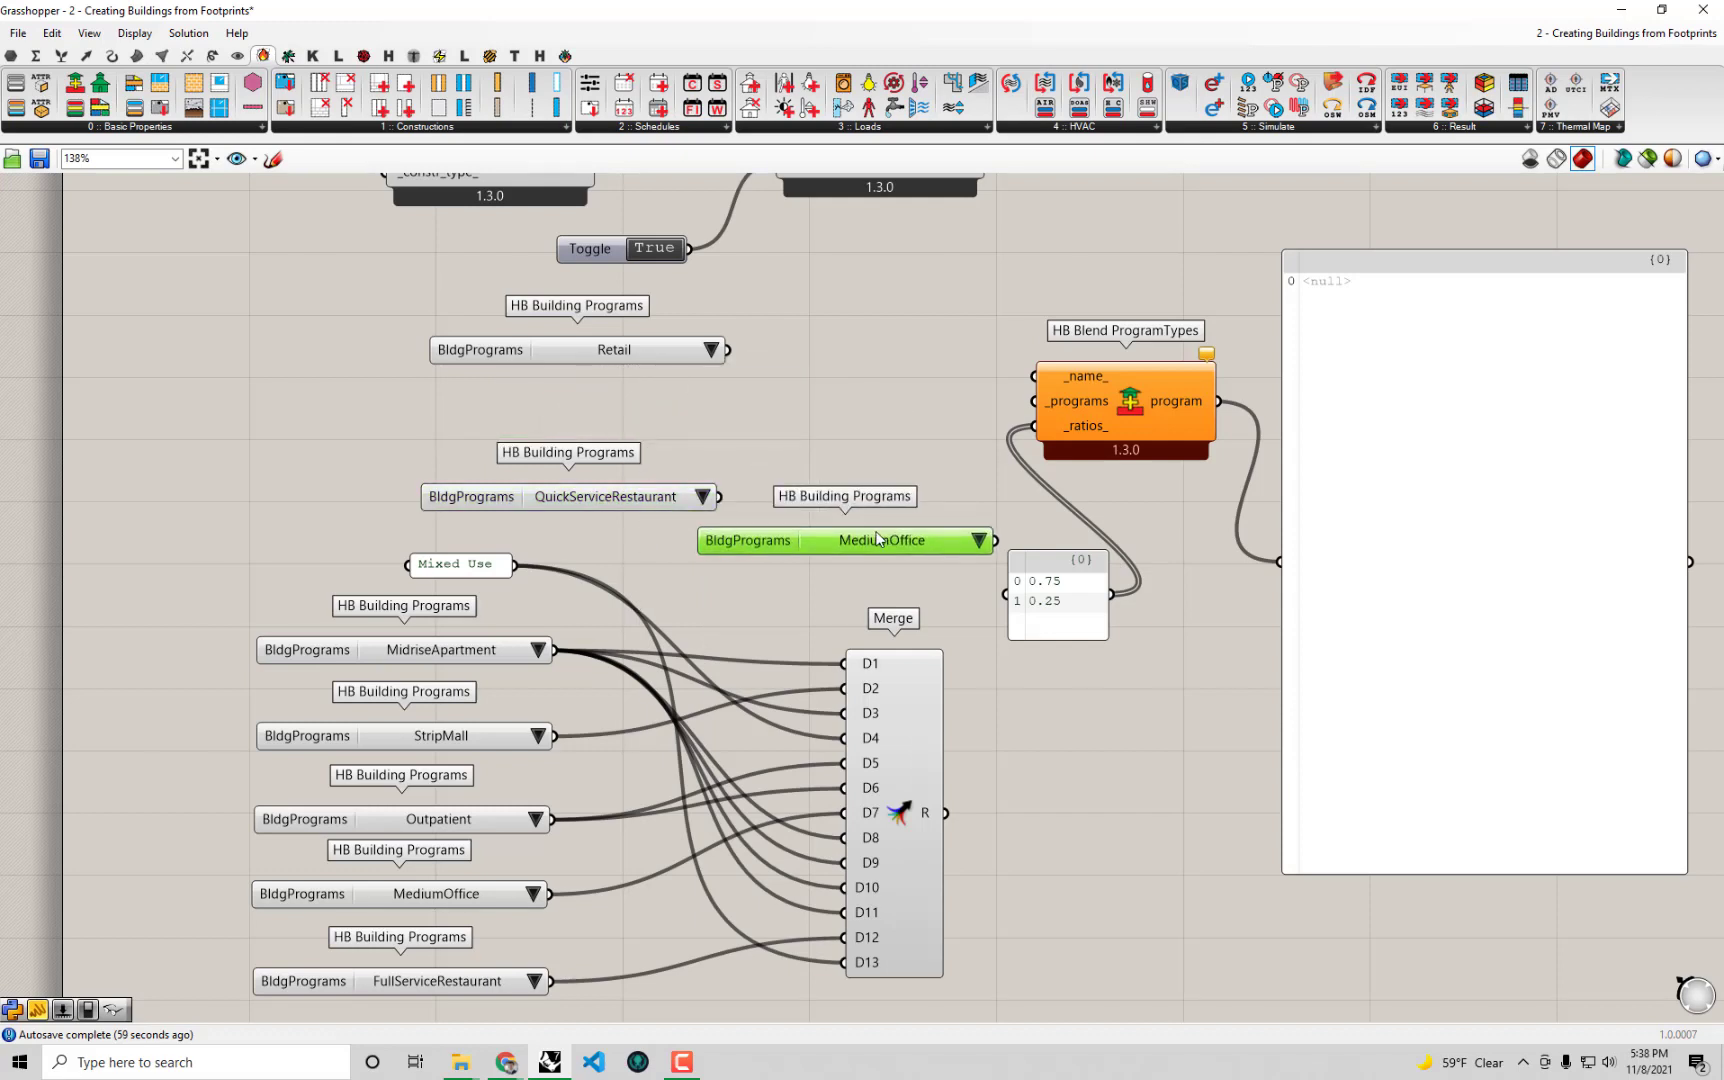
drag(646, 501, 646, 439)
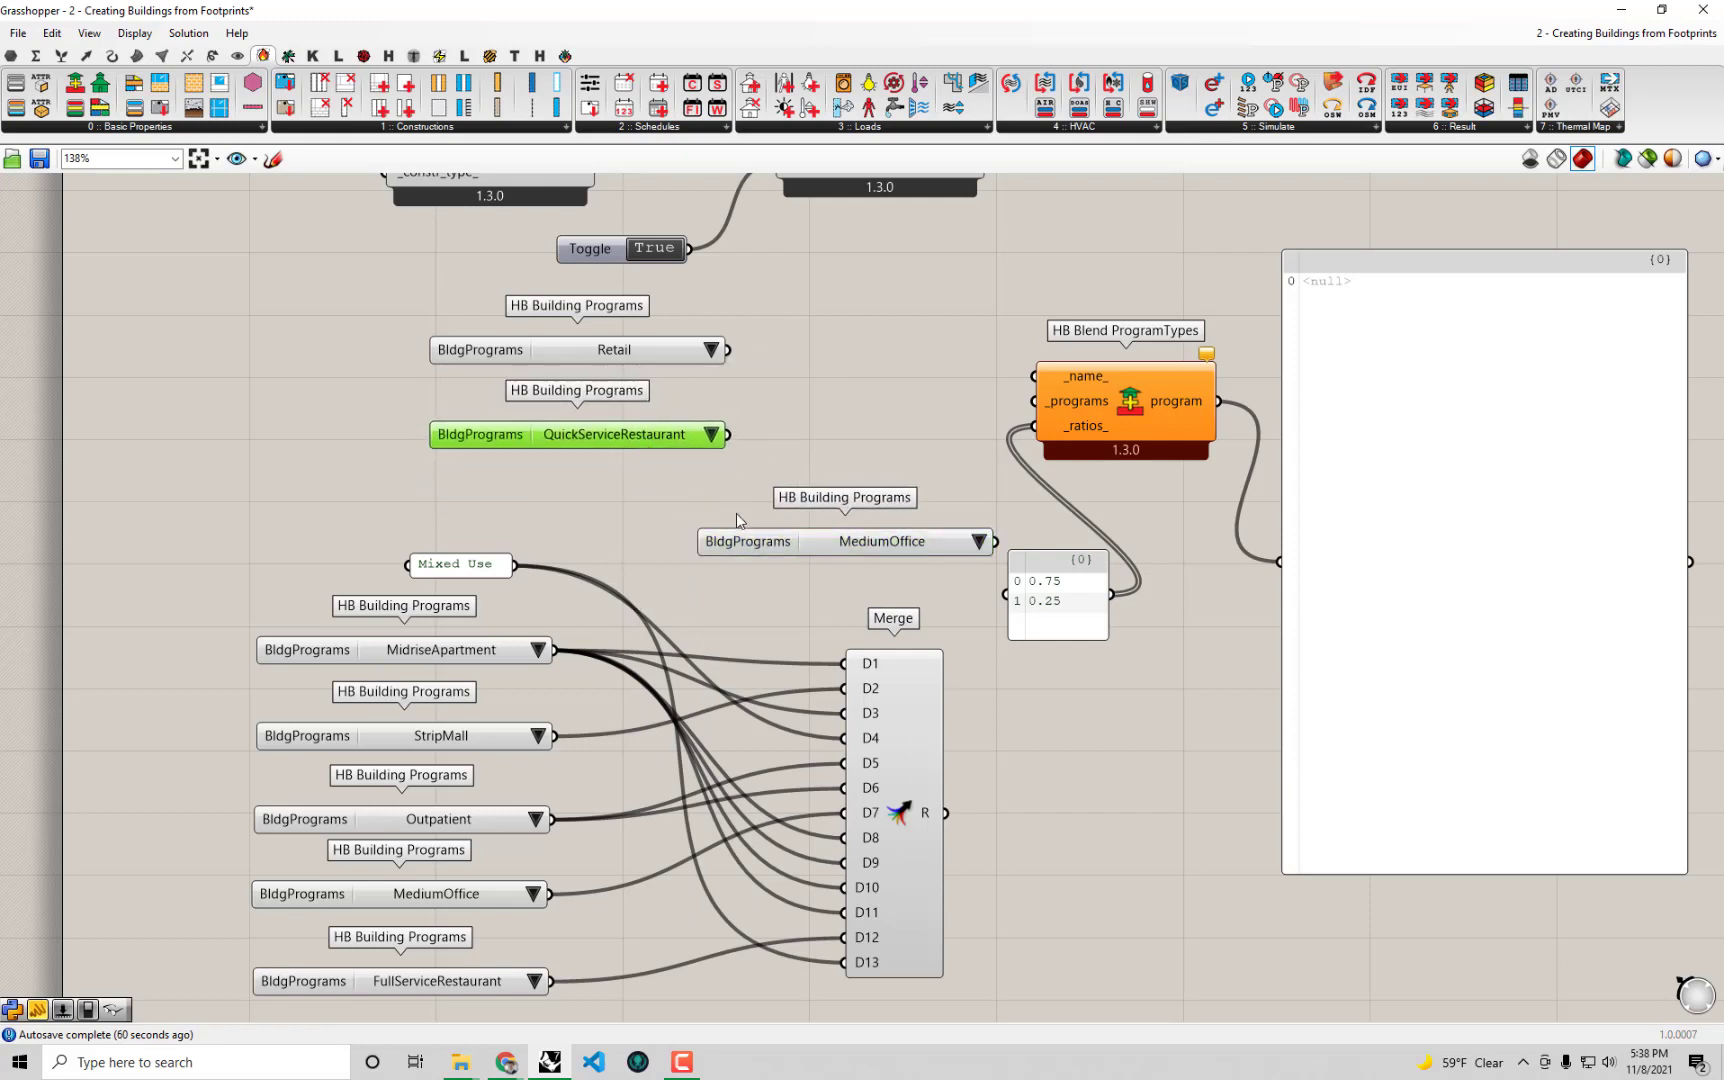
drag(736, 546, 484, 517)
Wire Retail, QuickServiceRestaurant and MediumOffice toward _programs and move the ratios panel up-left.
click(781, 373)
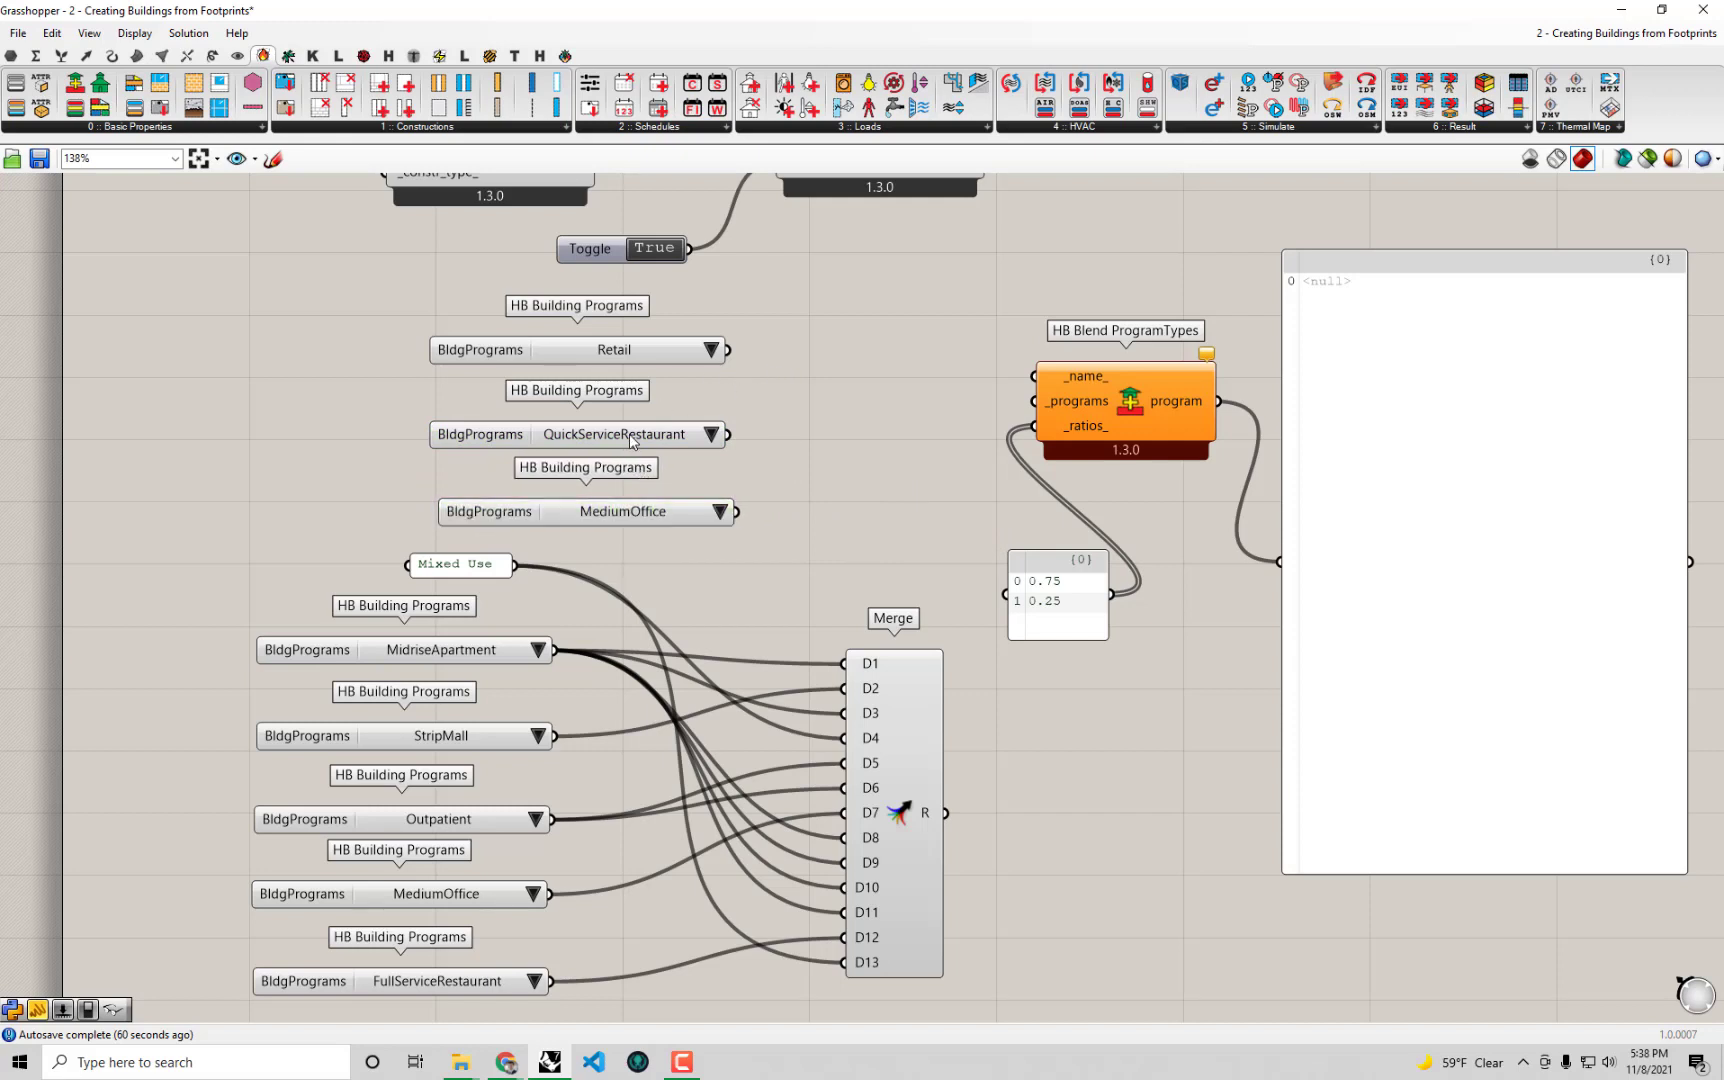
drag(629, 434, 642, 430)
click(633, 343)
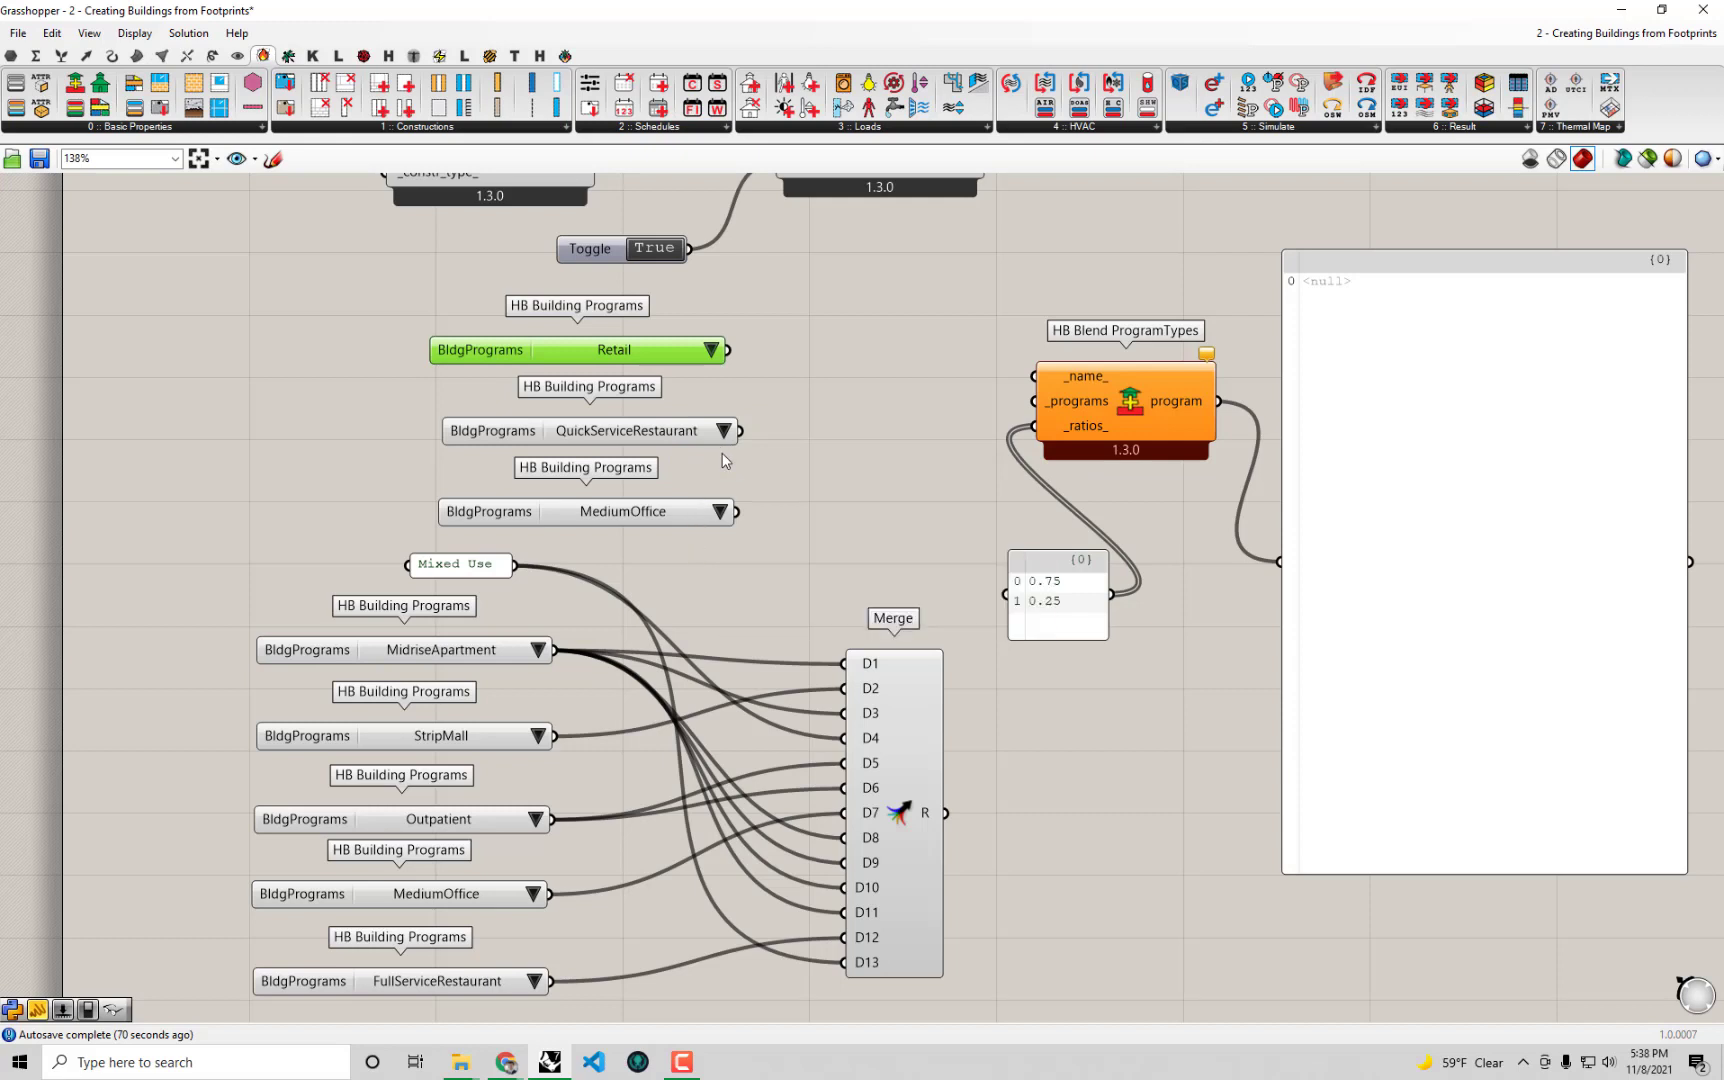
drag(728, 350, 1034, 401)
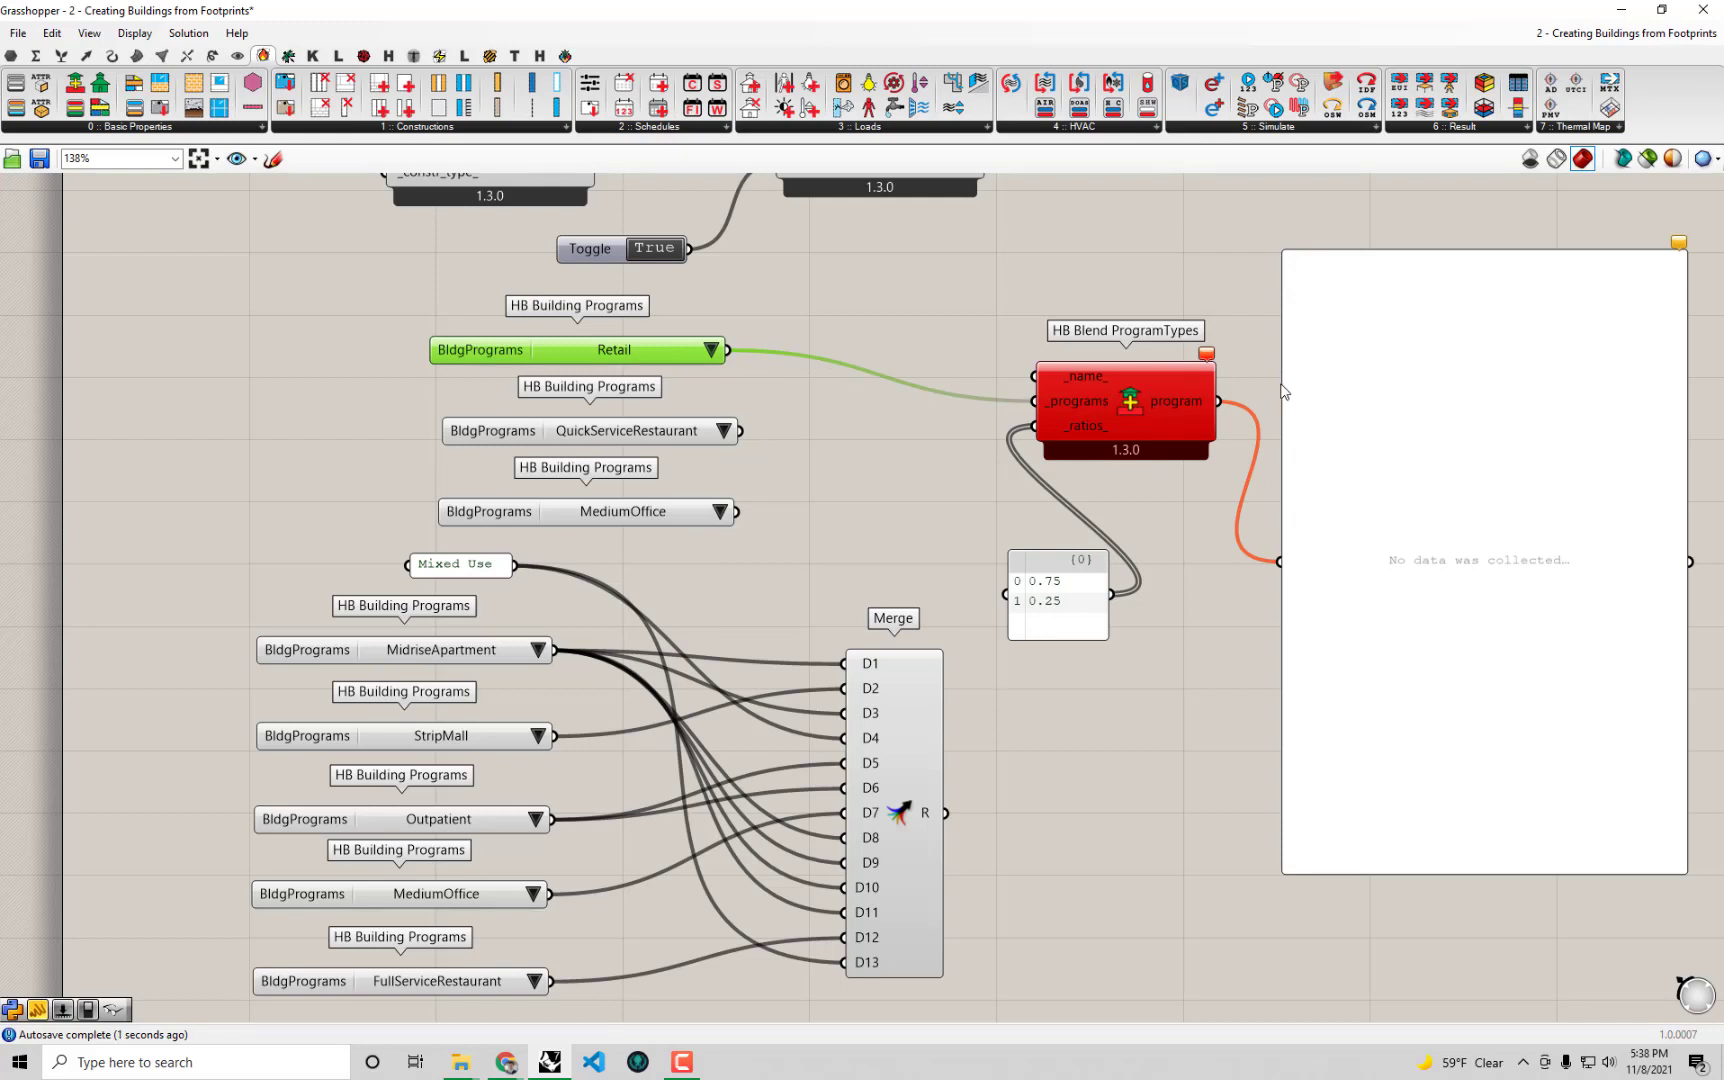
mouse_move(1207, 358)
drag(1083, 622, 1078, 620)
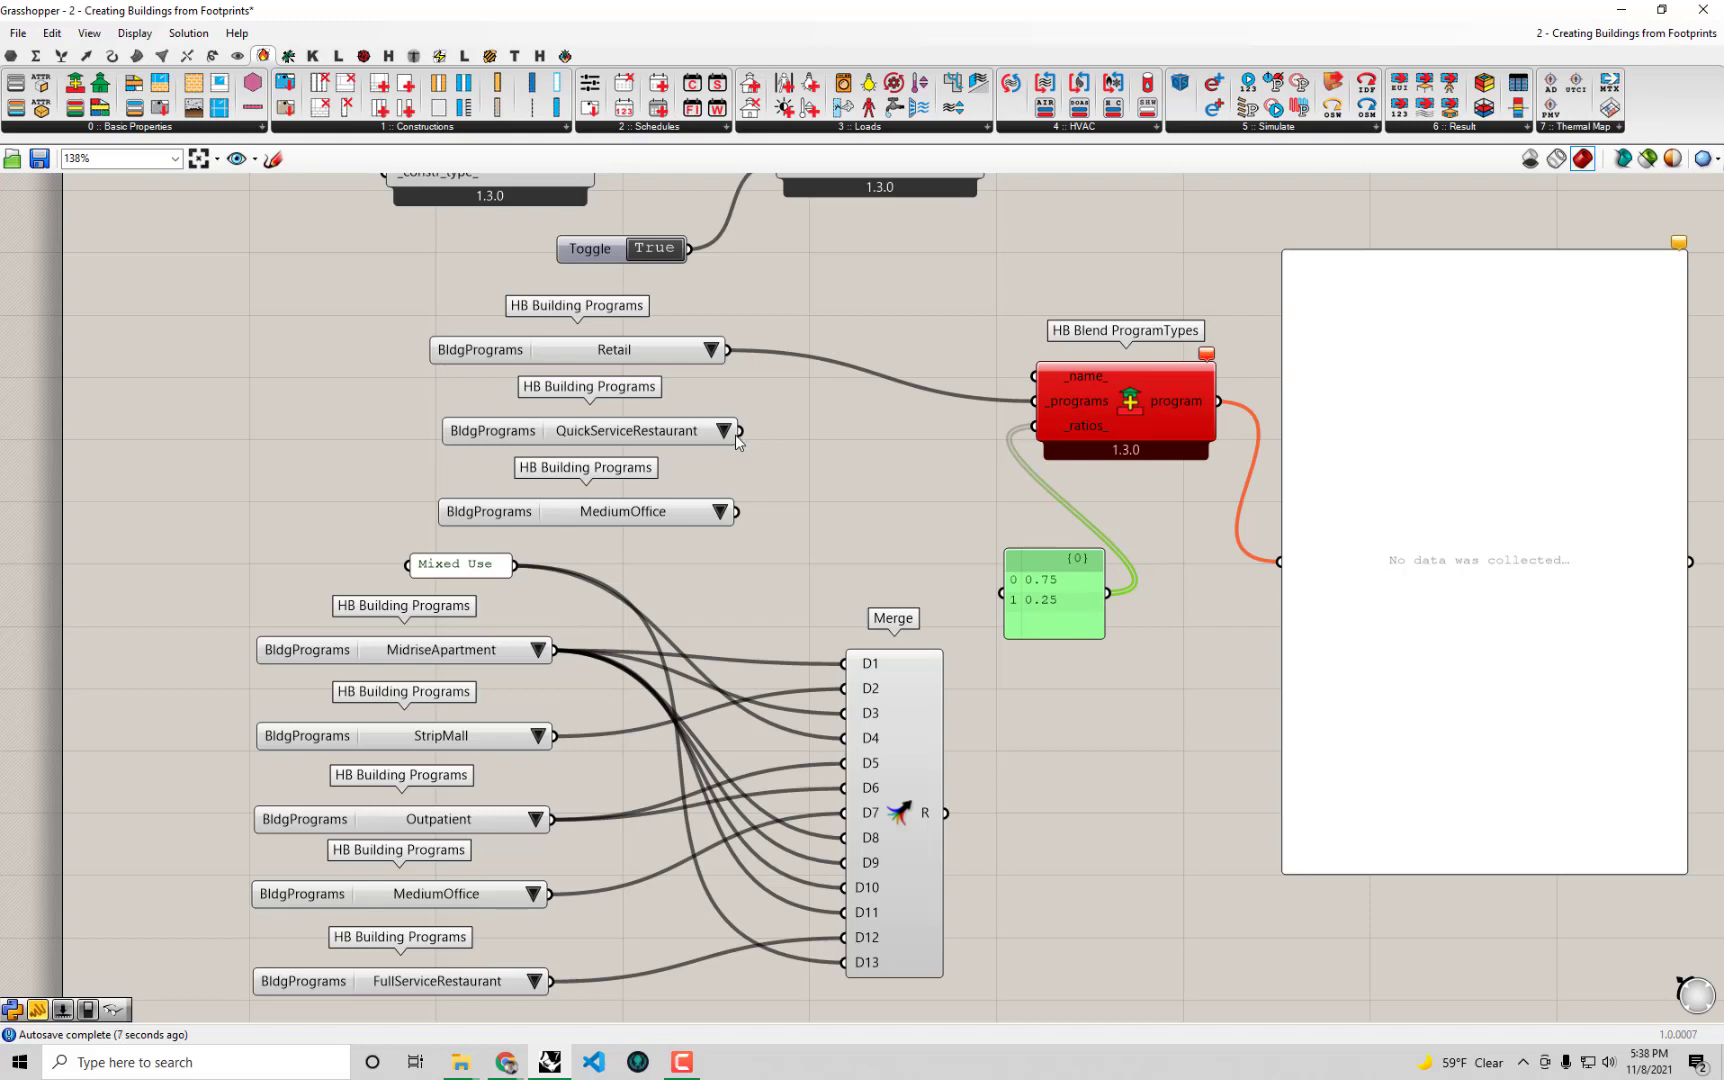
shift+drag(741, 431, 1036, 404)
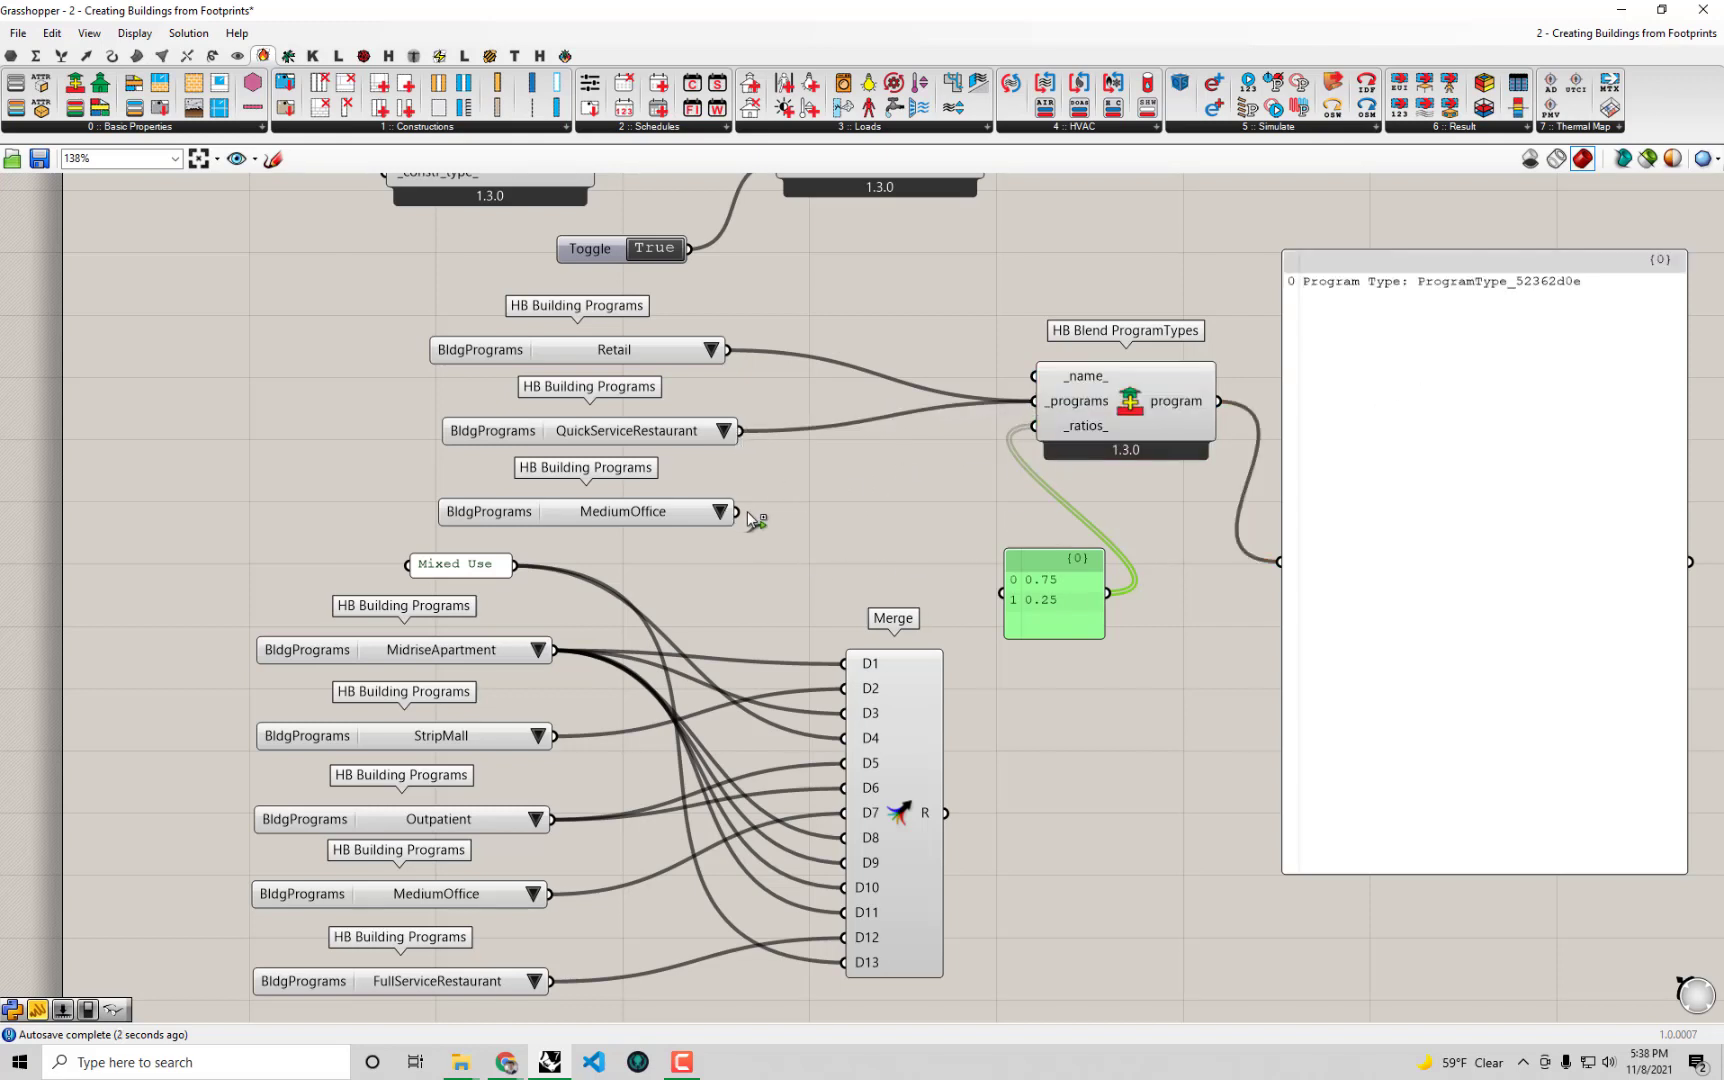
shift+drag(740, 512, 1090, 418)
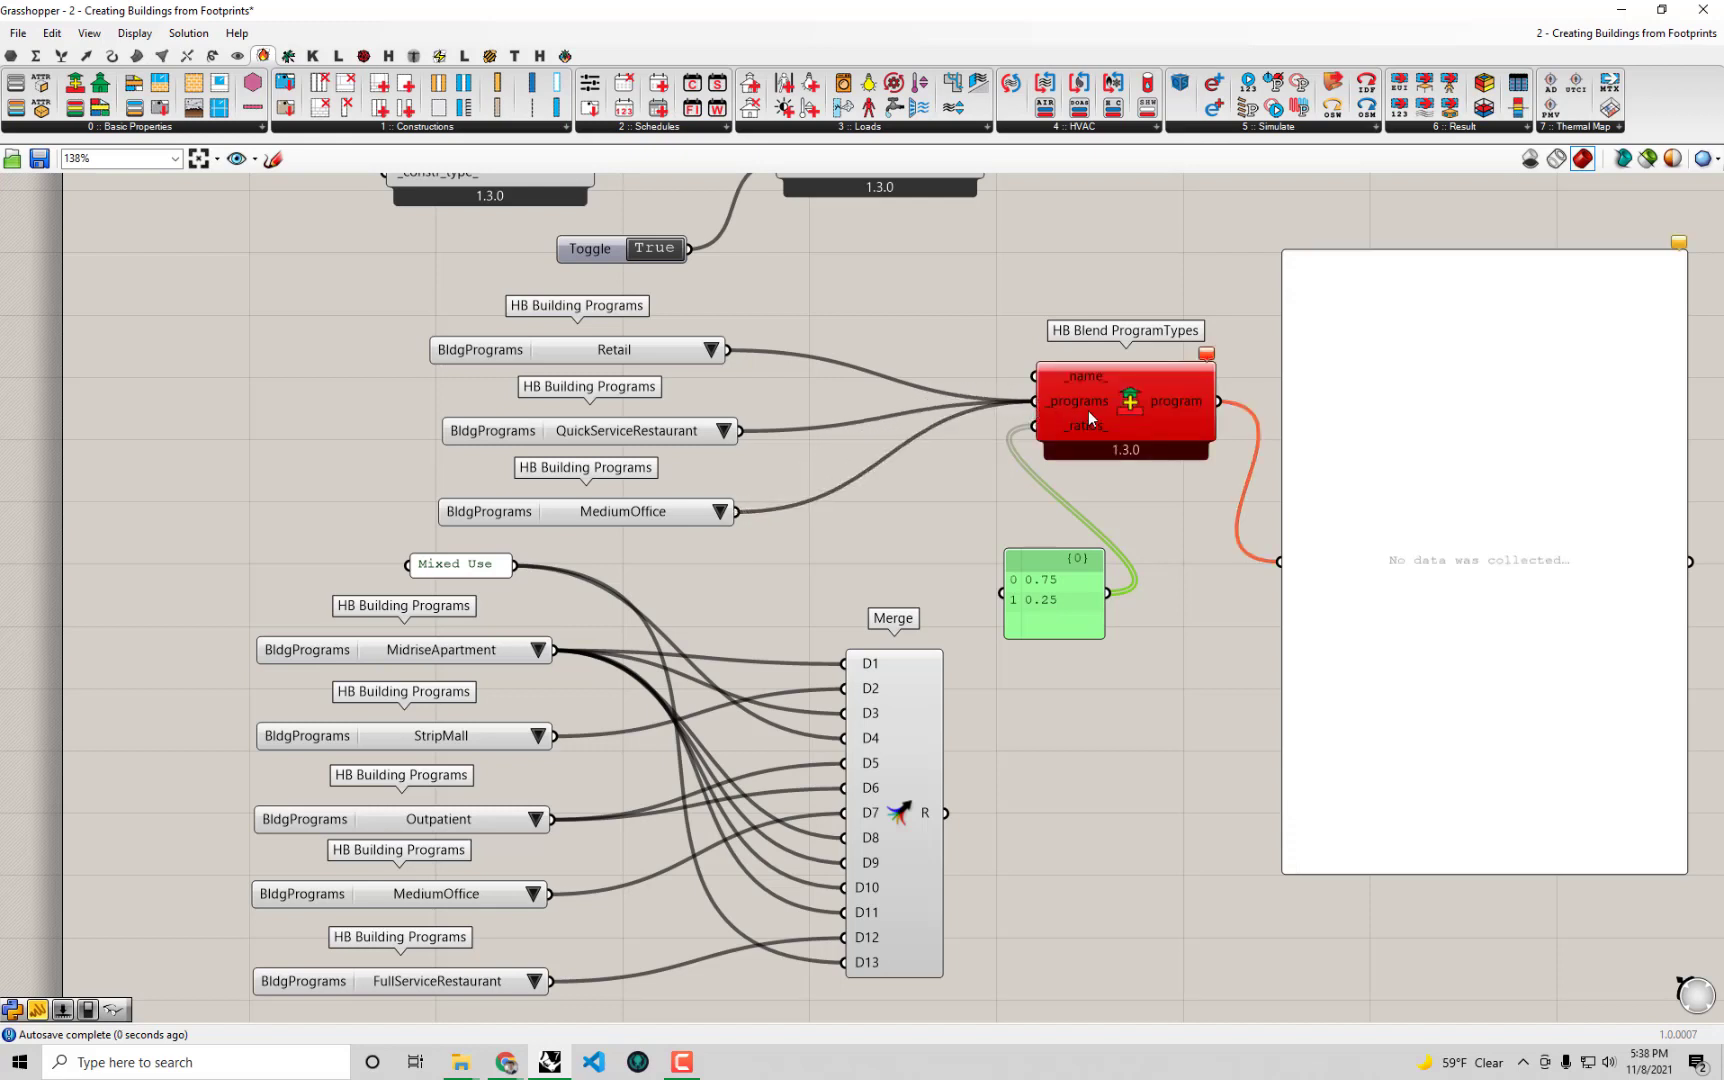
mouse_move(1211, 355)
drag(1073, 592, 1053, 552)
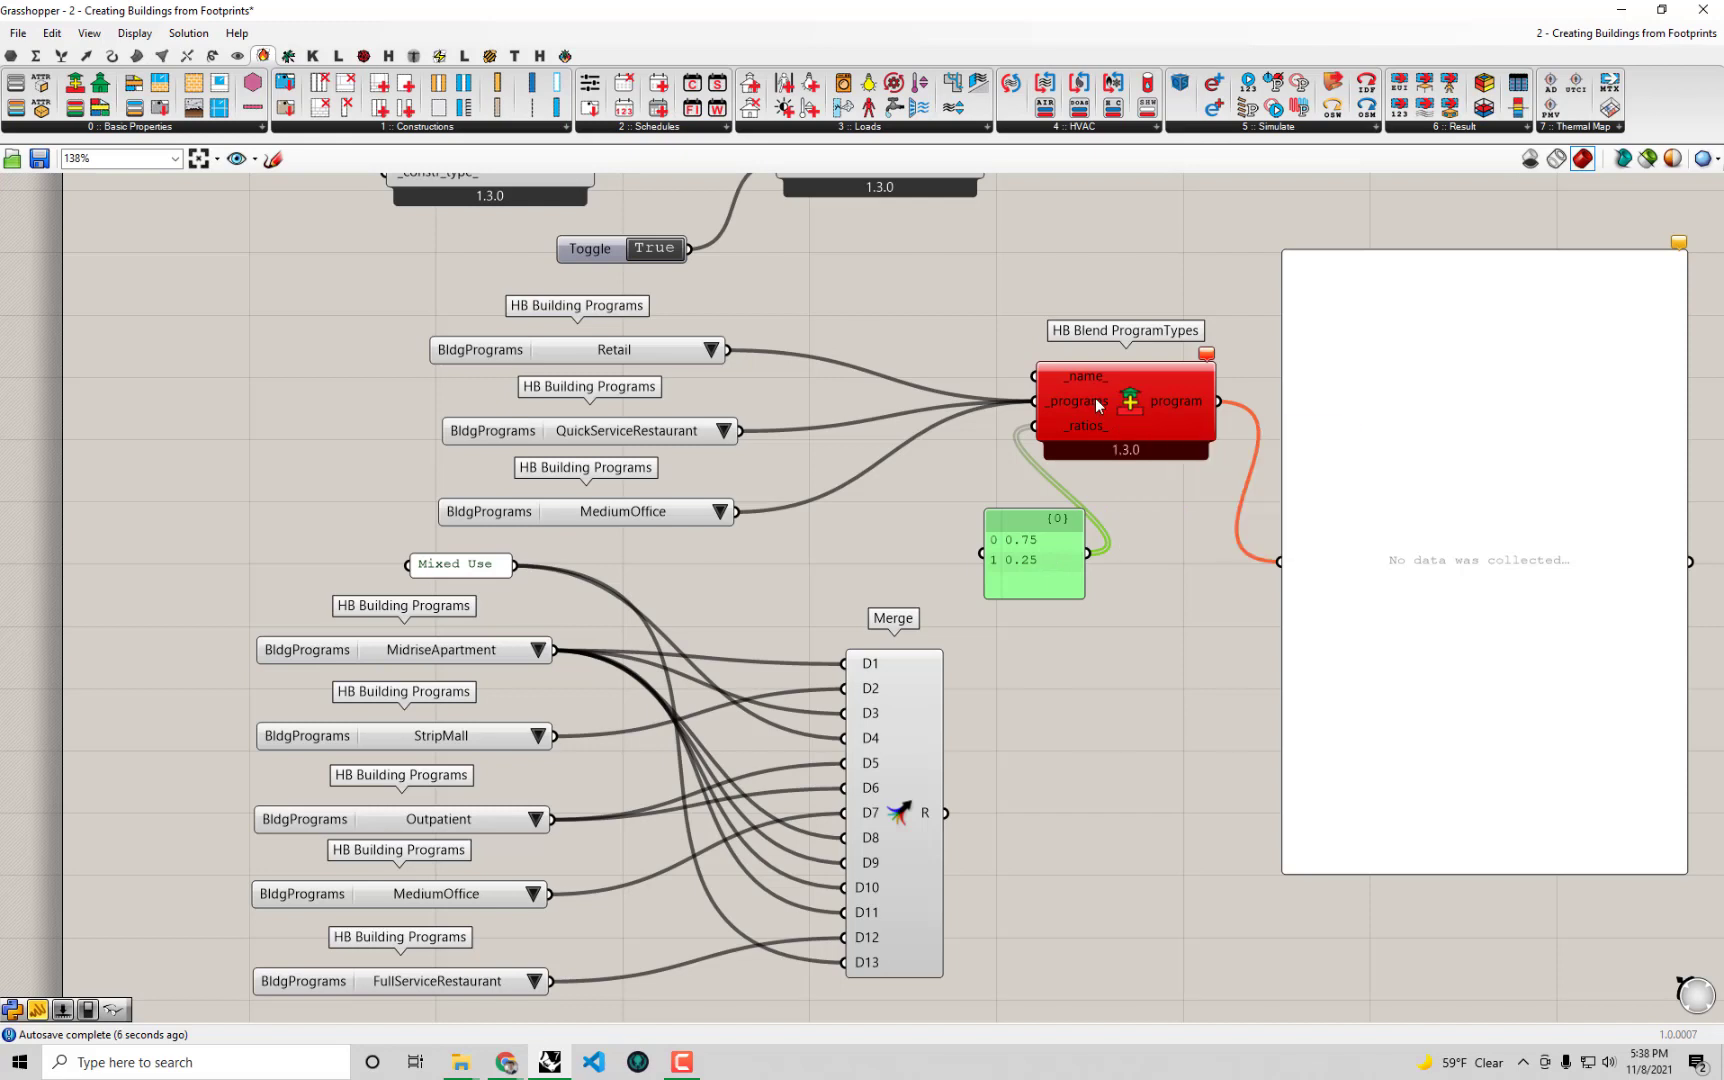
mouse_move(1099, 400)
Rewire Retail, QuickServiceRestaurant and MediumOffice together into the _programs input.
drag(729, 350, 1012, 400)
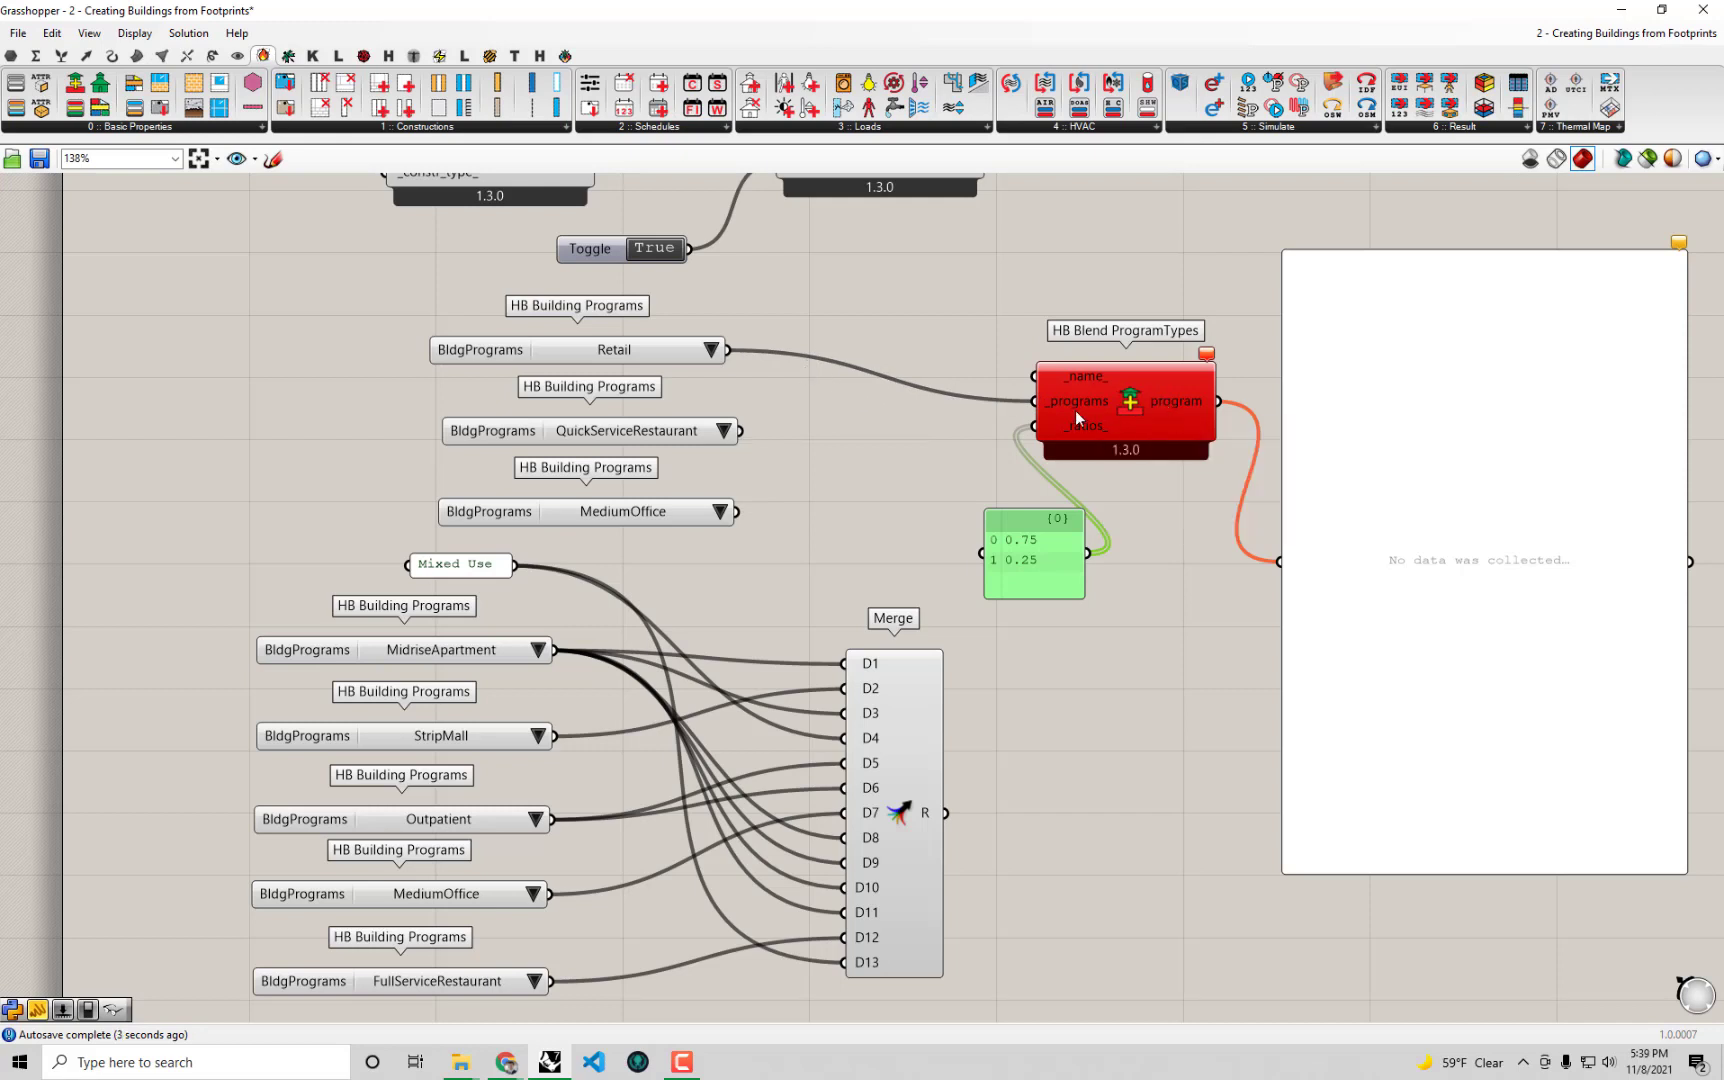
shift+drag(741, 431, 1034, 401)
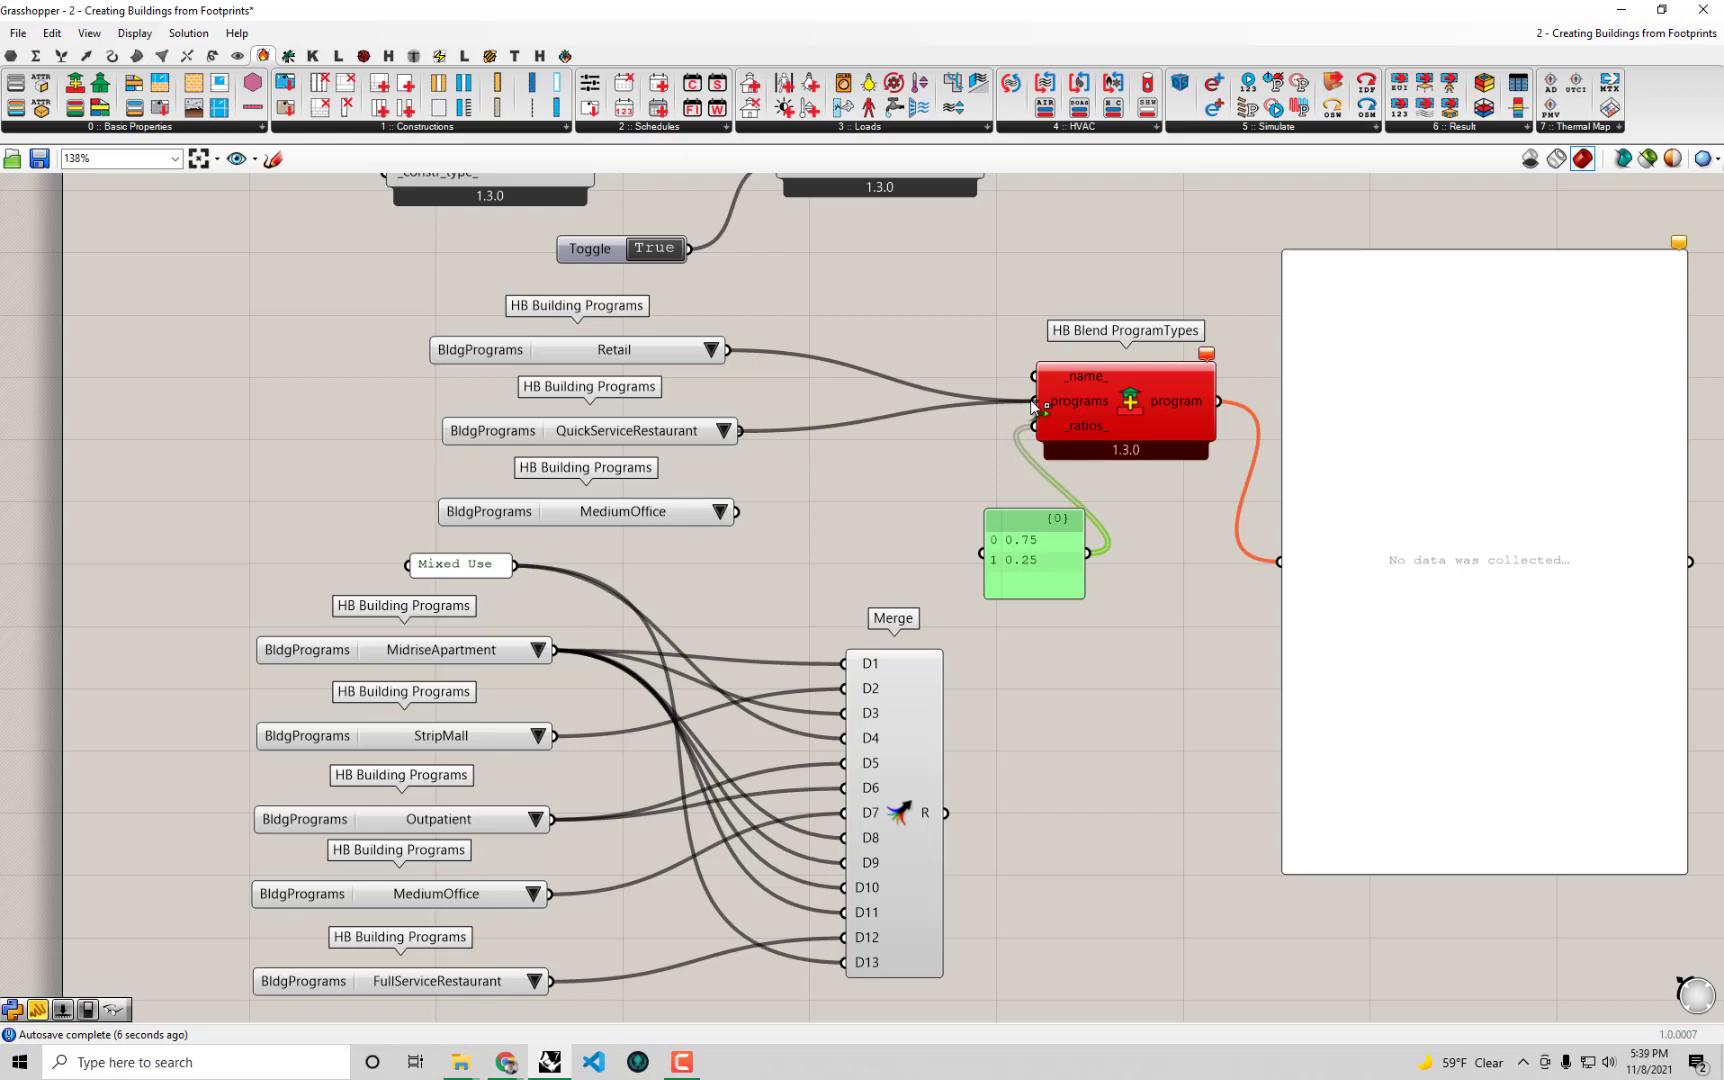
click(735, 519)
click(888, 470)
shift+drag(737, 511, 1034, 401)
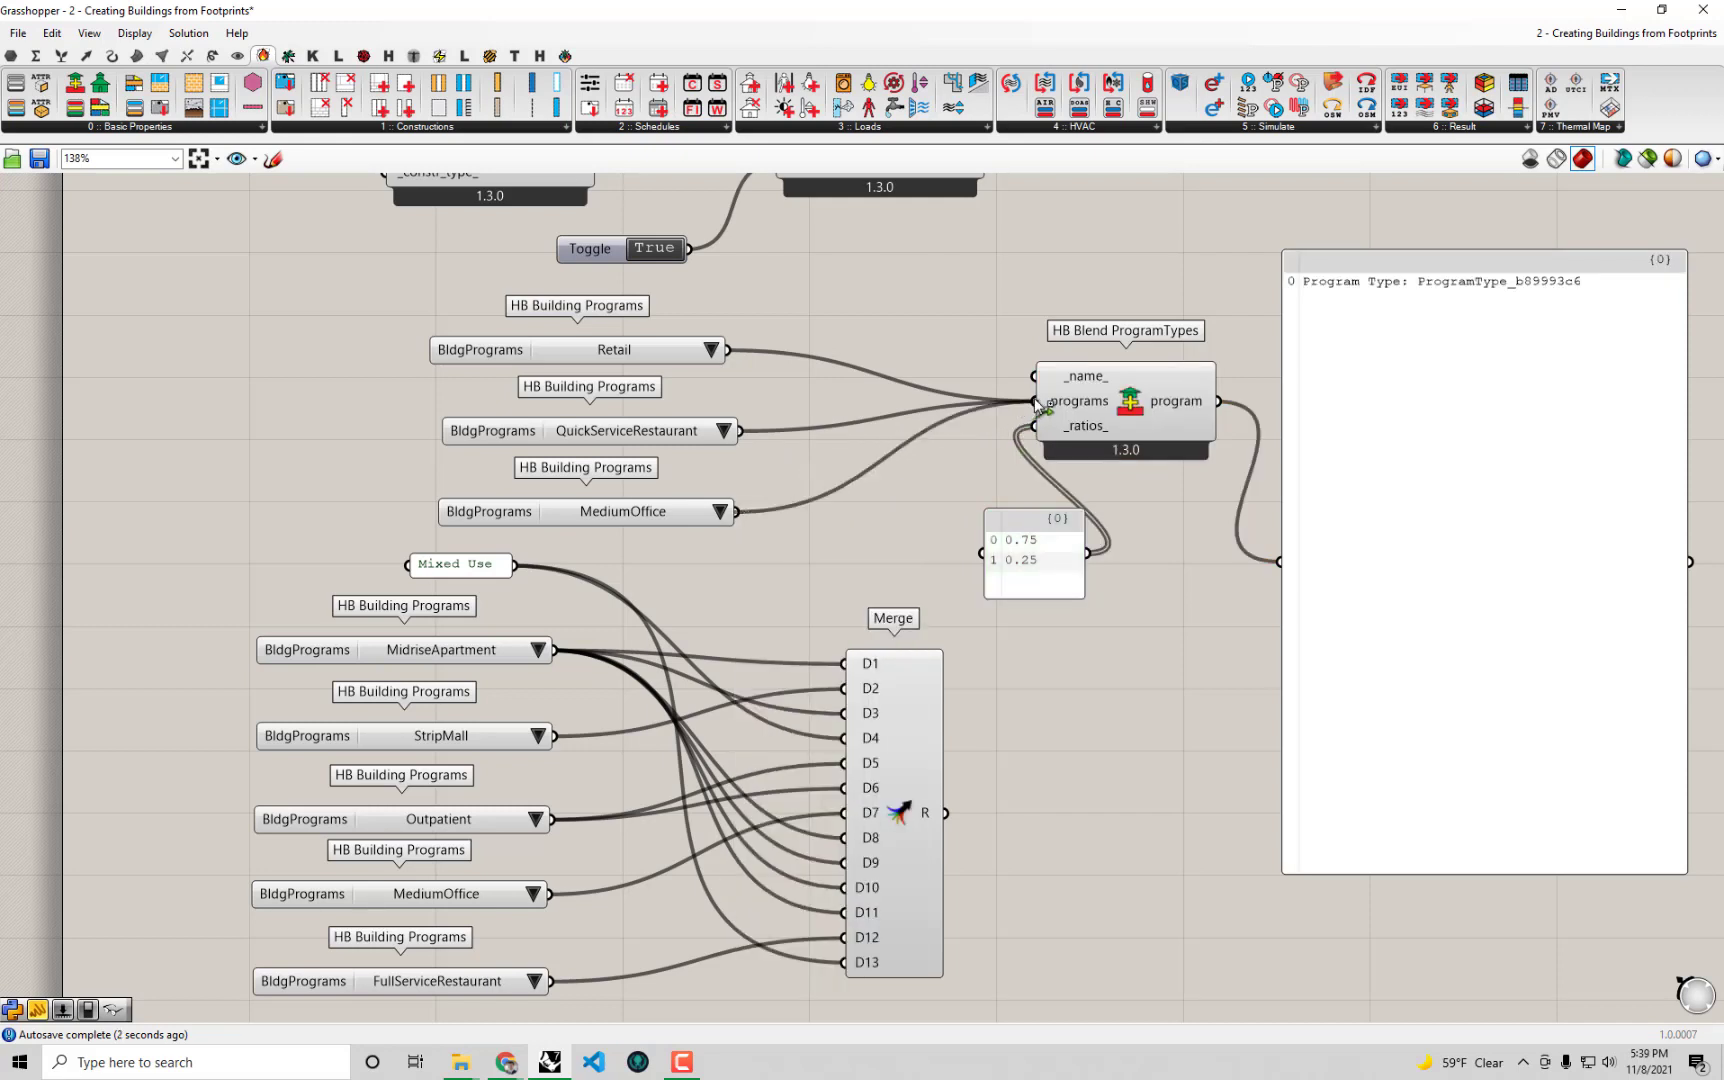
Change the ratios panel values to 0.2, 0.1 and 0.7.
click(1029, 548)
double_click(1041, 533)
click(1050, 513)
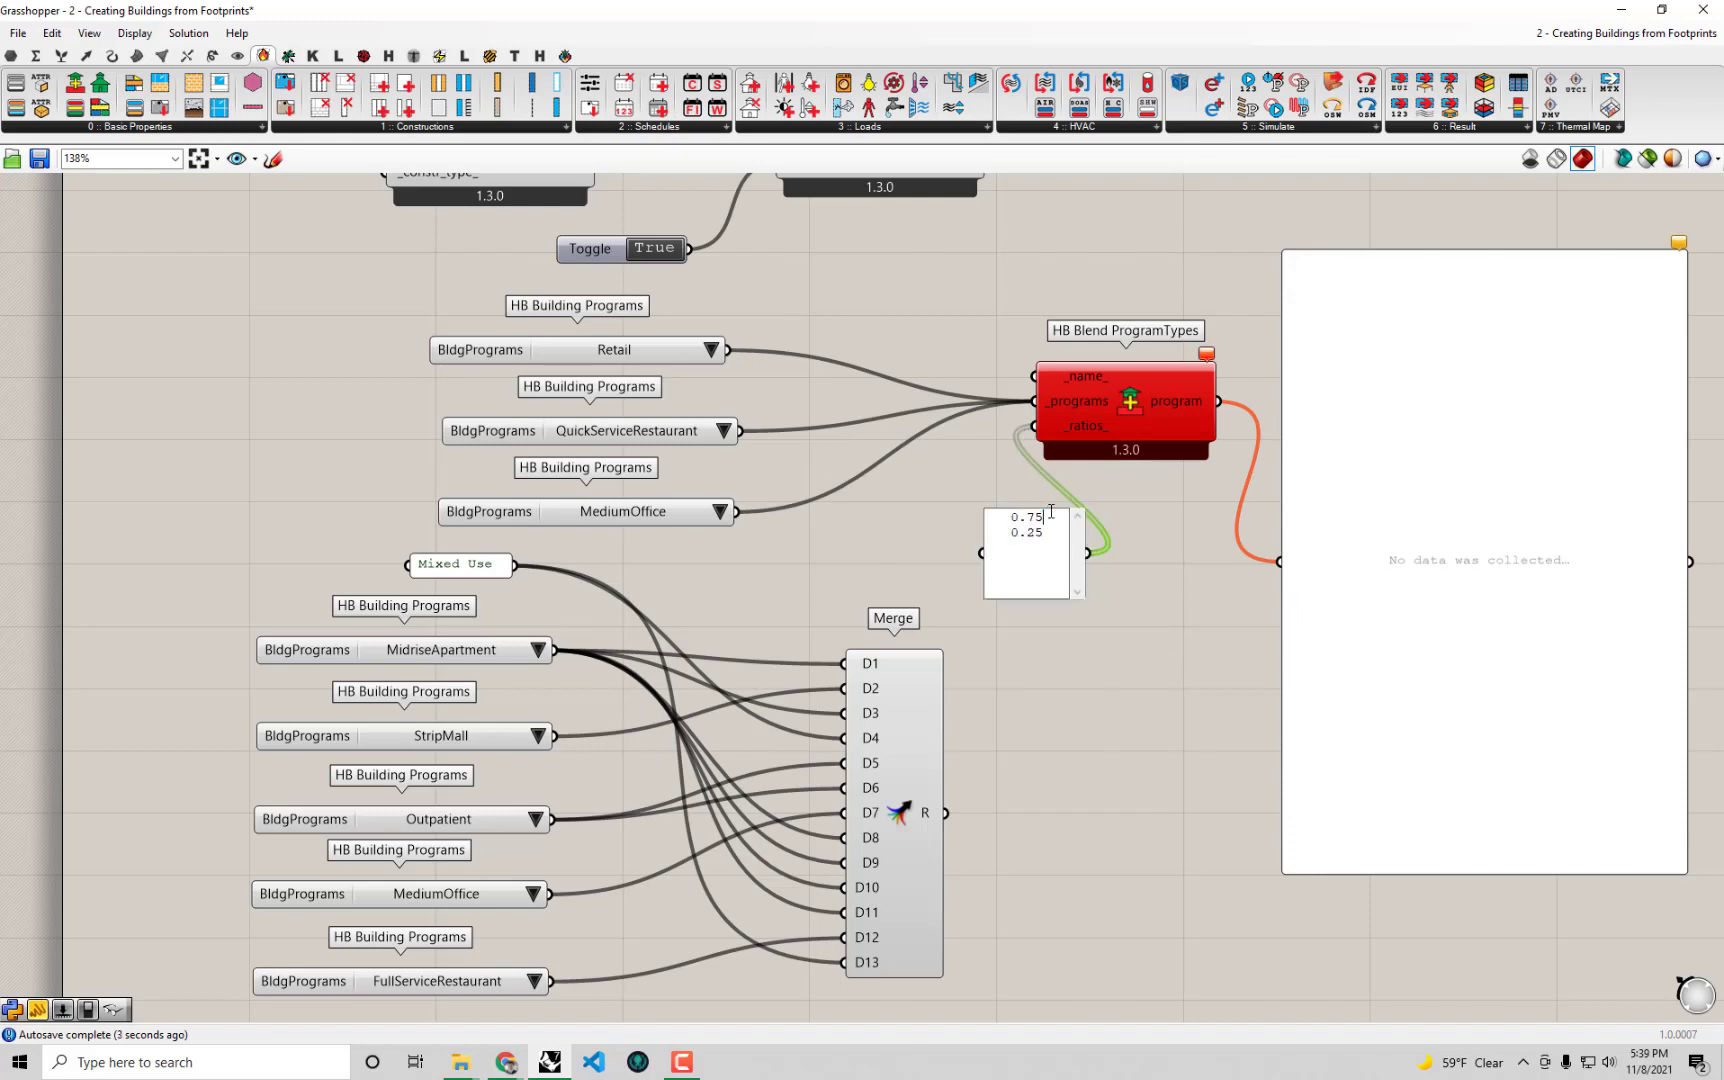
key(BackSpace)
key(BackSpace)
text(2)
click(1180, 621)
Reposition the ratios and output panels around the blend component.
drag(1058, 578, 977, 585)
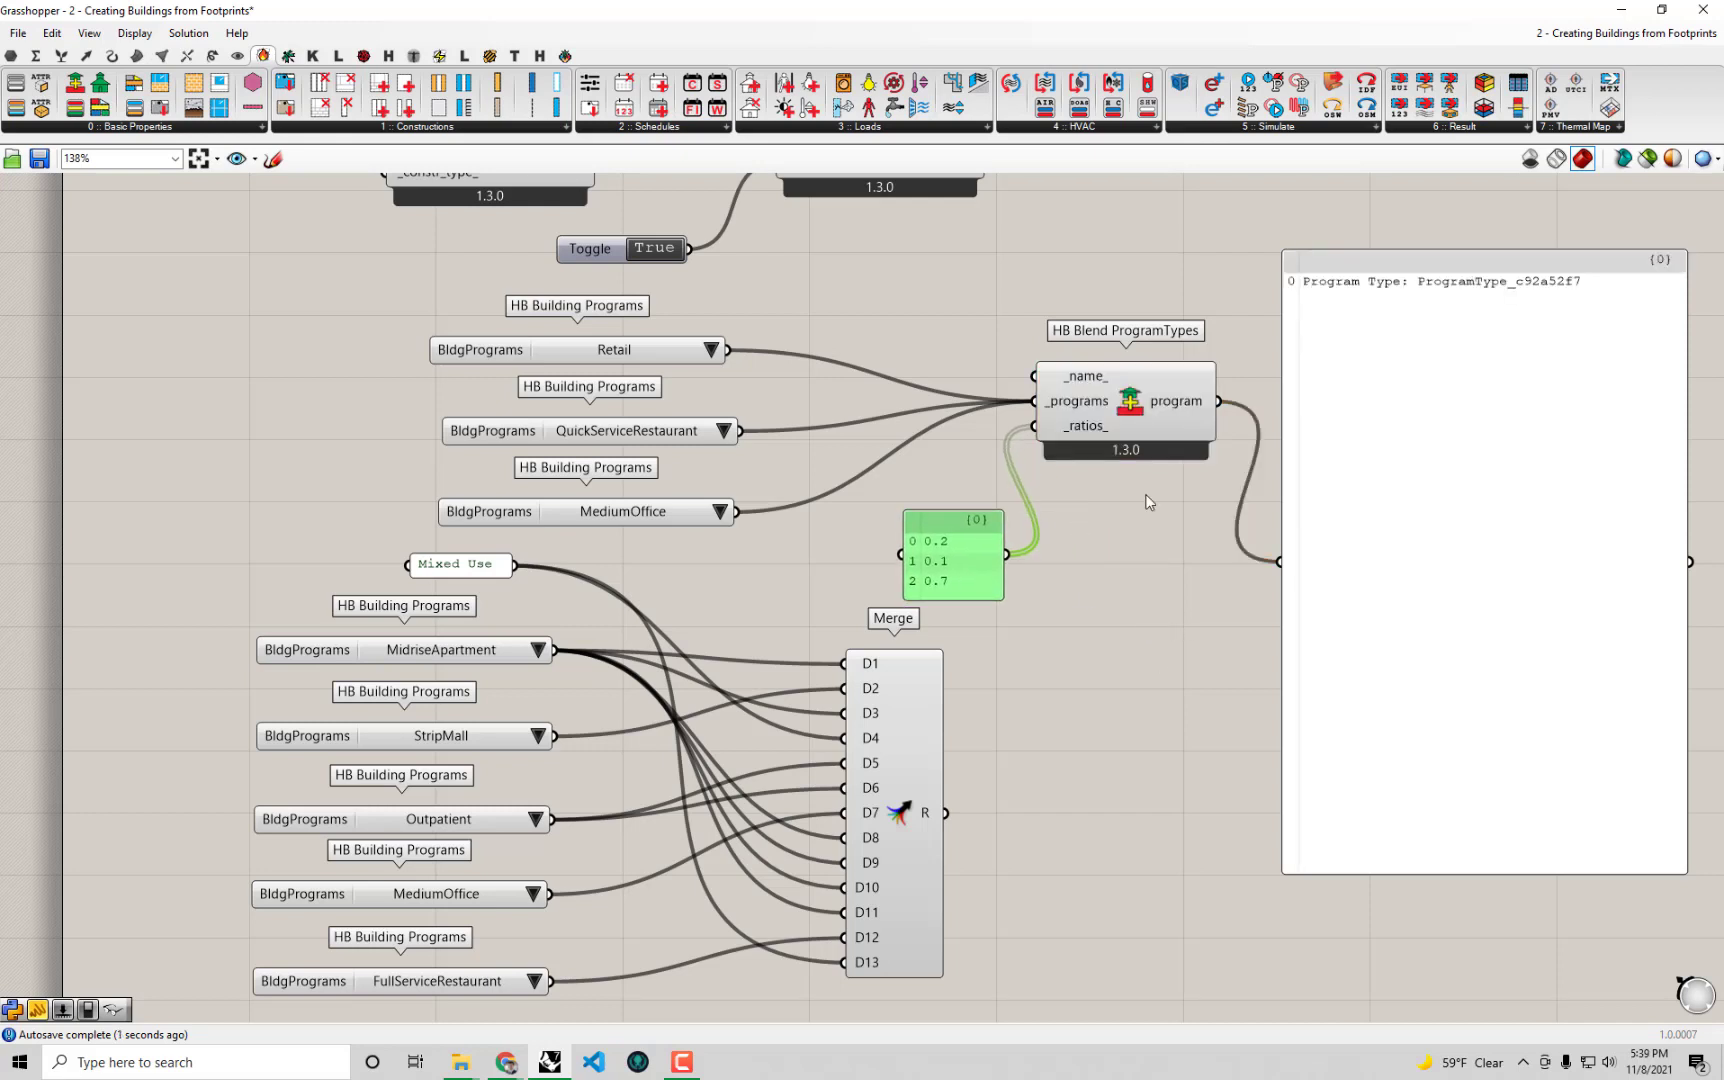
drag(1350, 446, 1395, 440)
drag(960, 545, 949, 545)
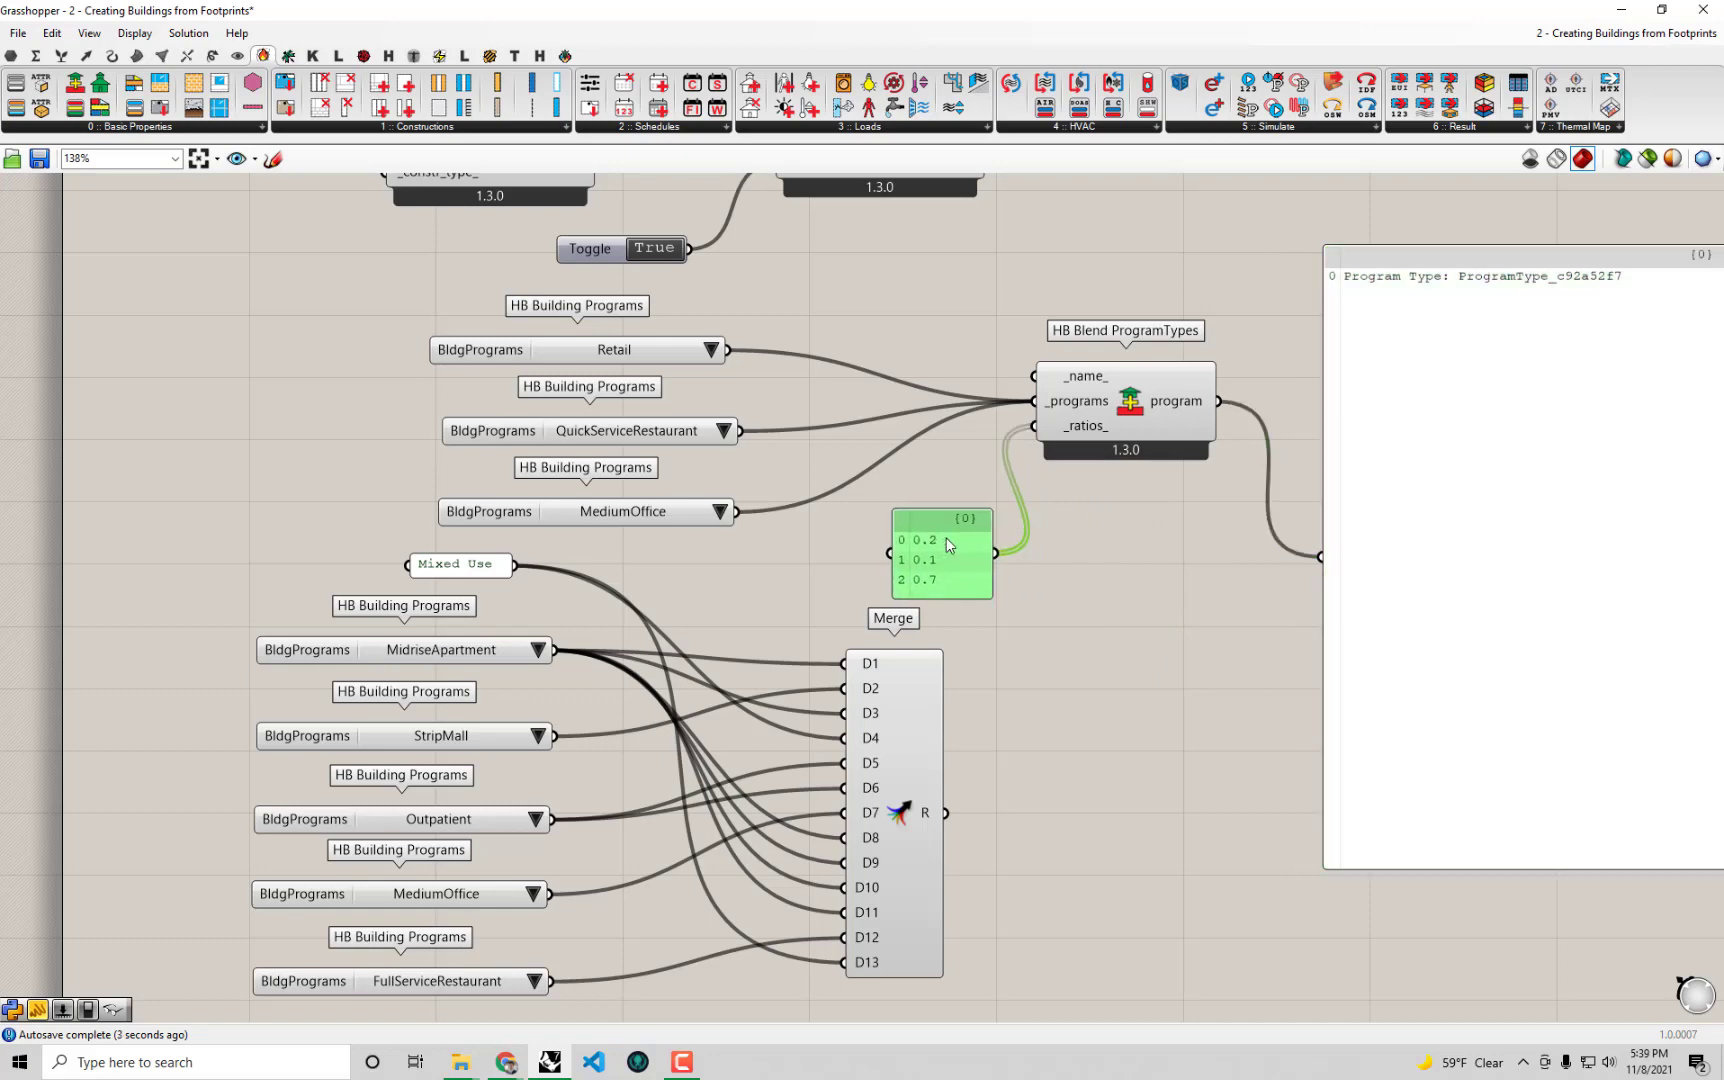
right_drag(1265, 489, 1252, 495)
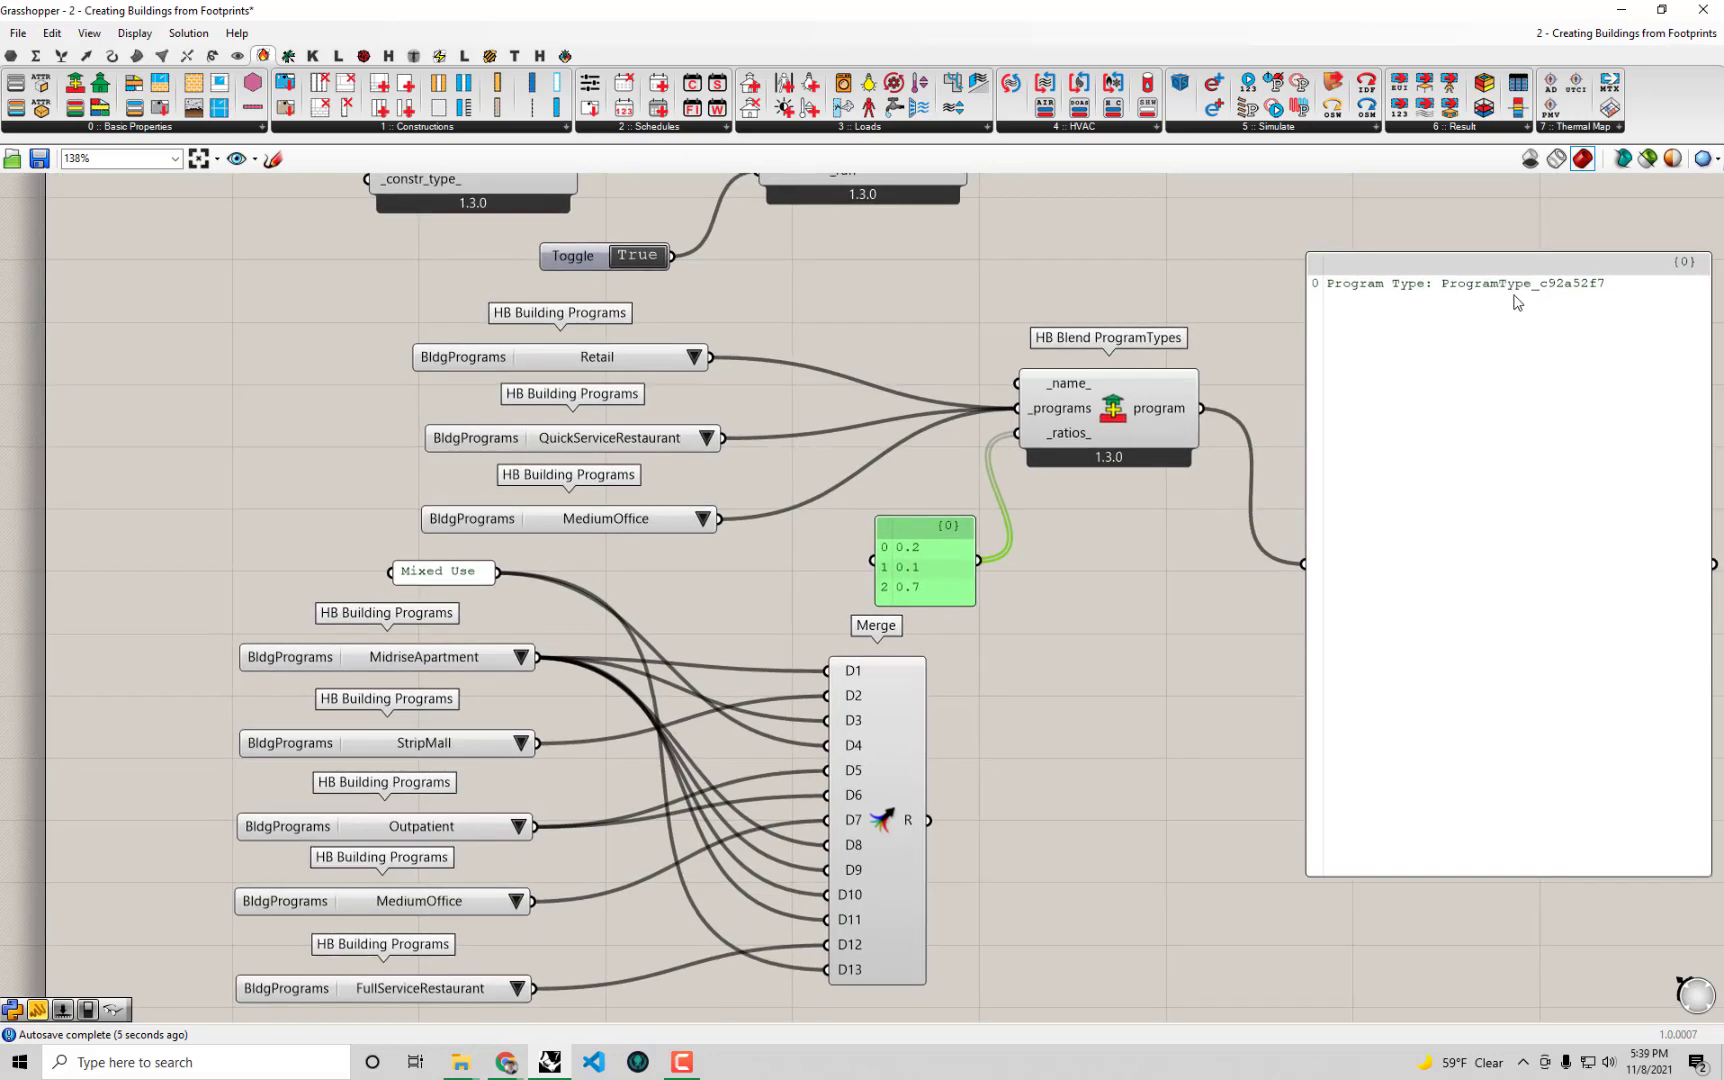
scroll(1600, 280, up, 2)
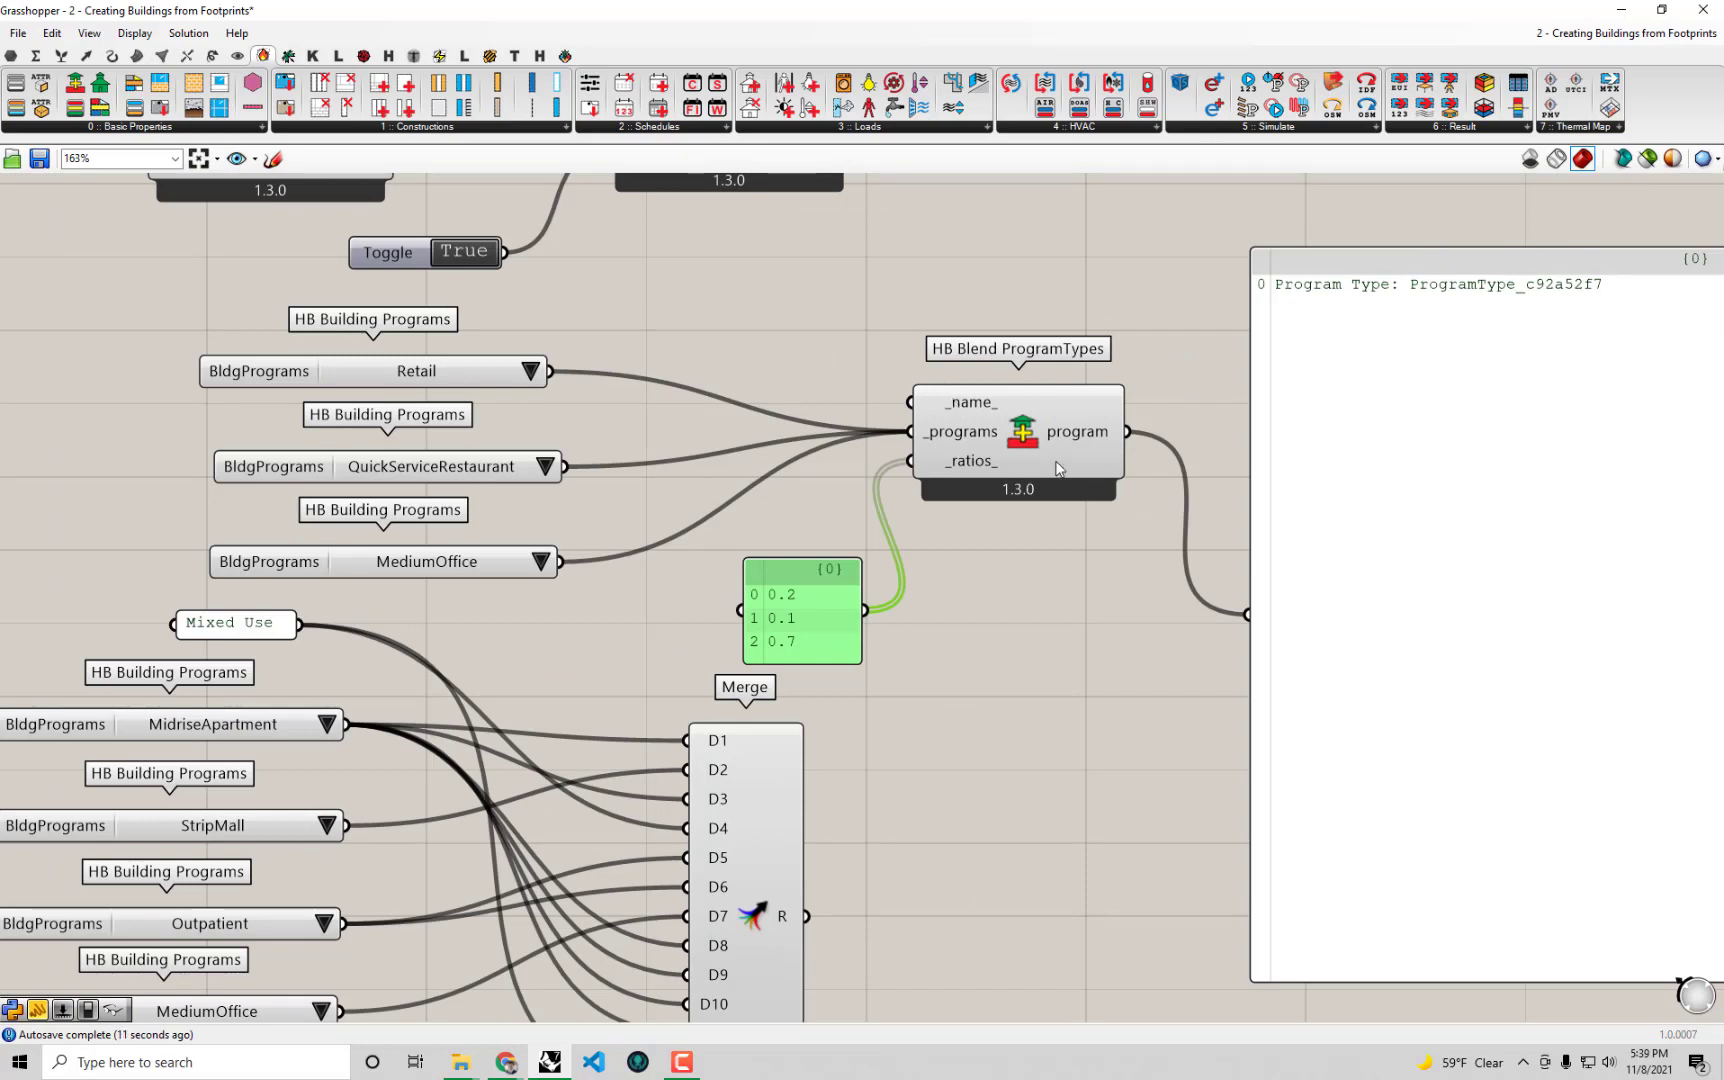
drag(793, 601, 787, 576)
Create a 'Mixed Used Building' text panel for the blend's _name_ and rearrange panels.
double_click(694, 326)
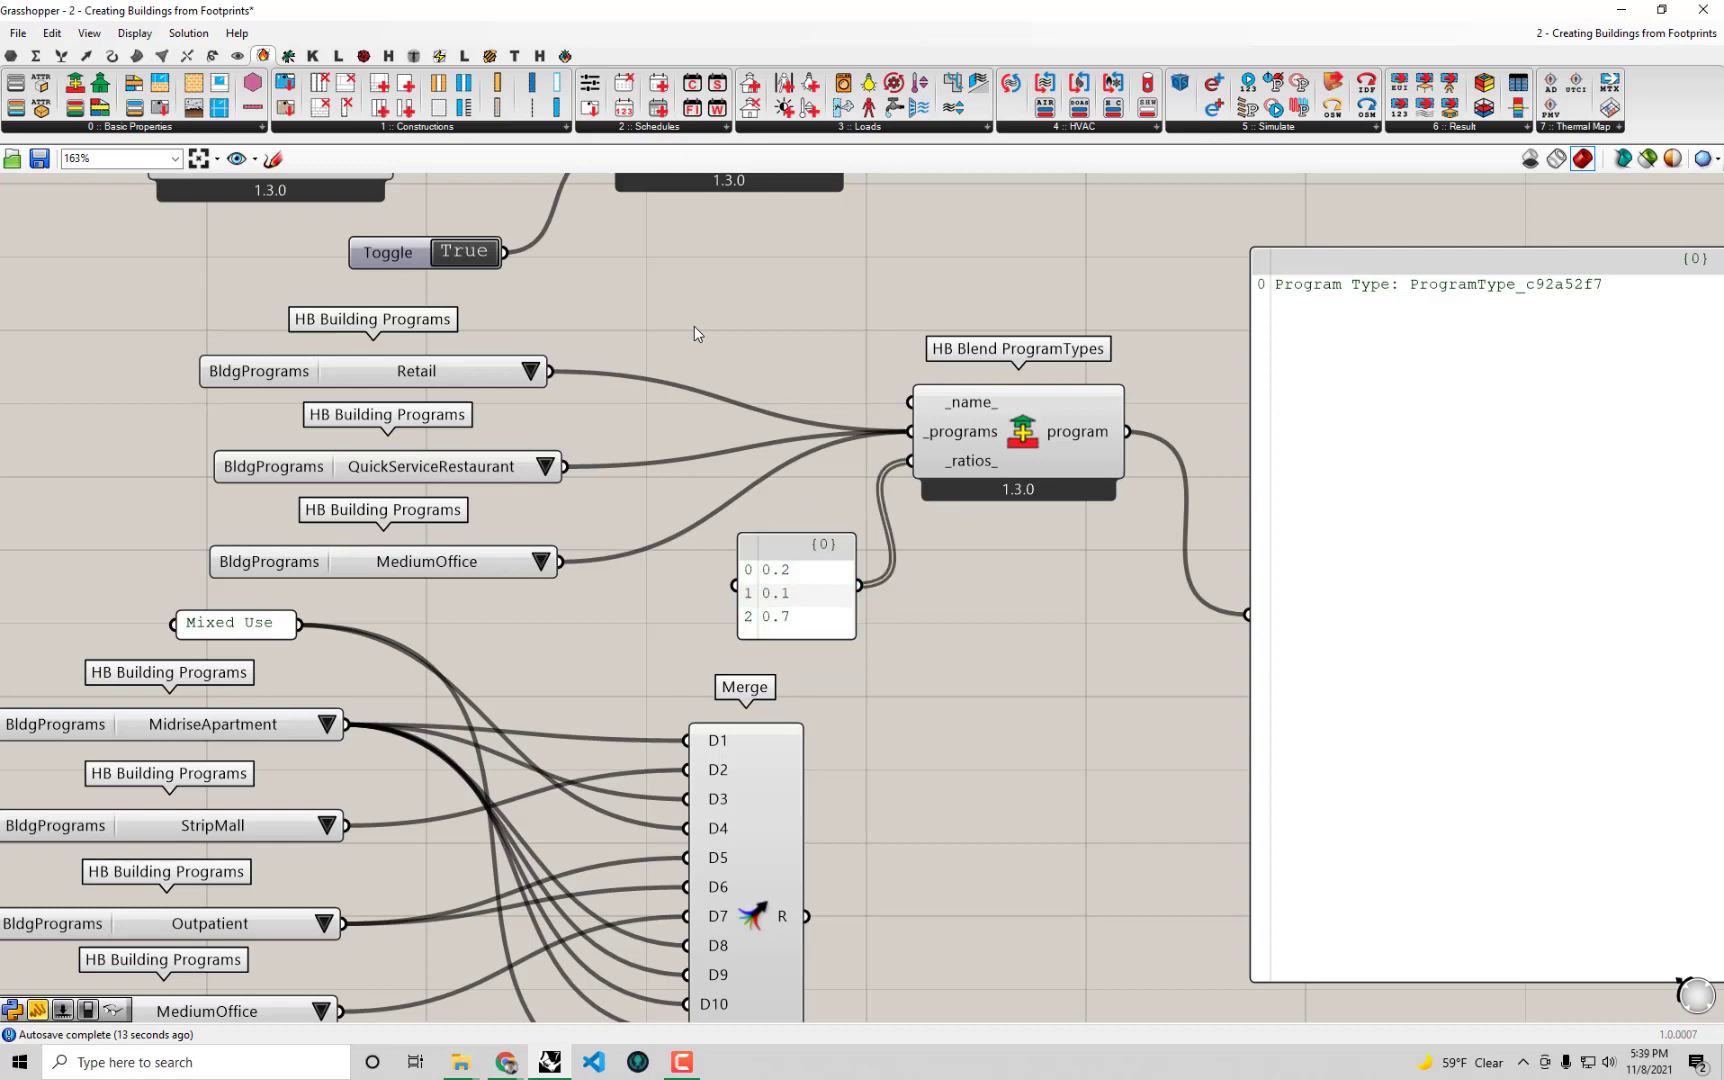
text(")
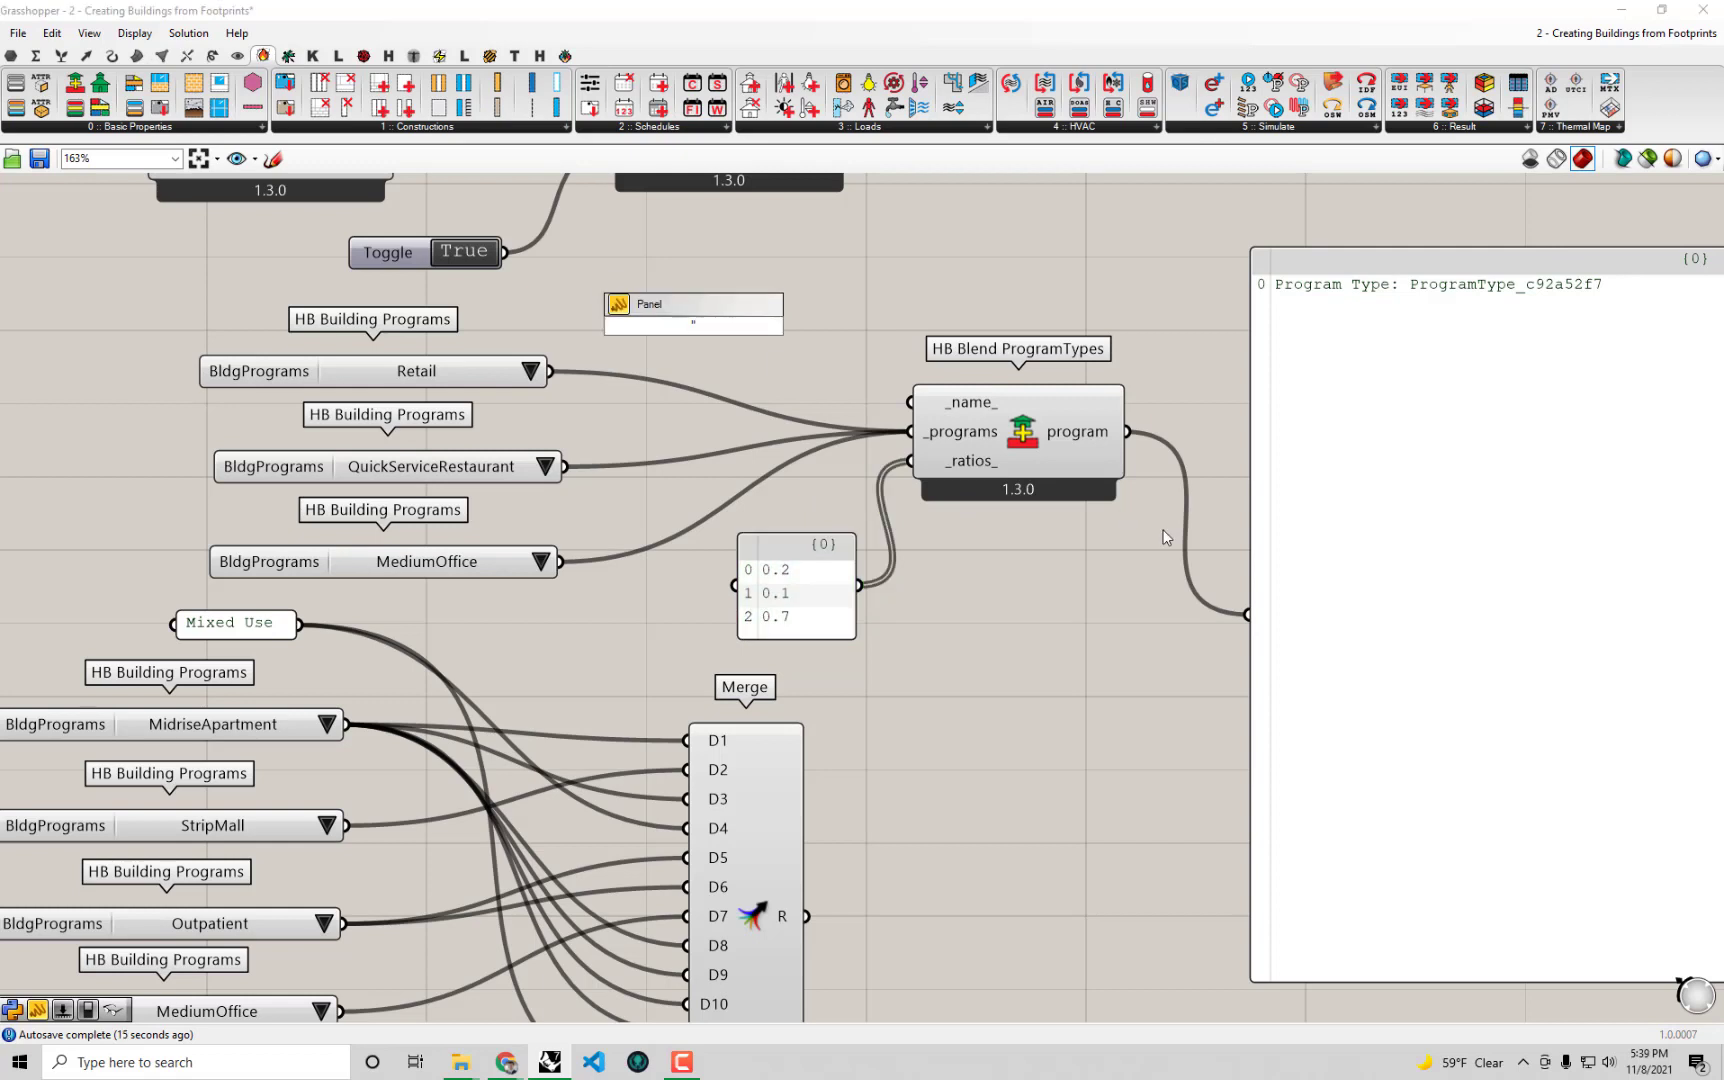
text(Mixed Used Building)
key(Return)
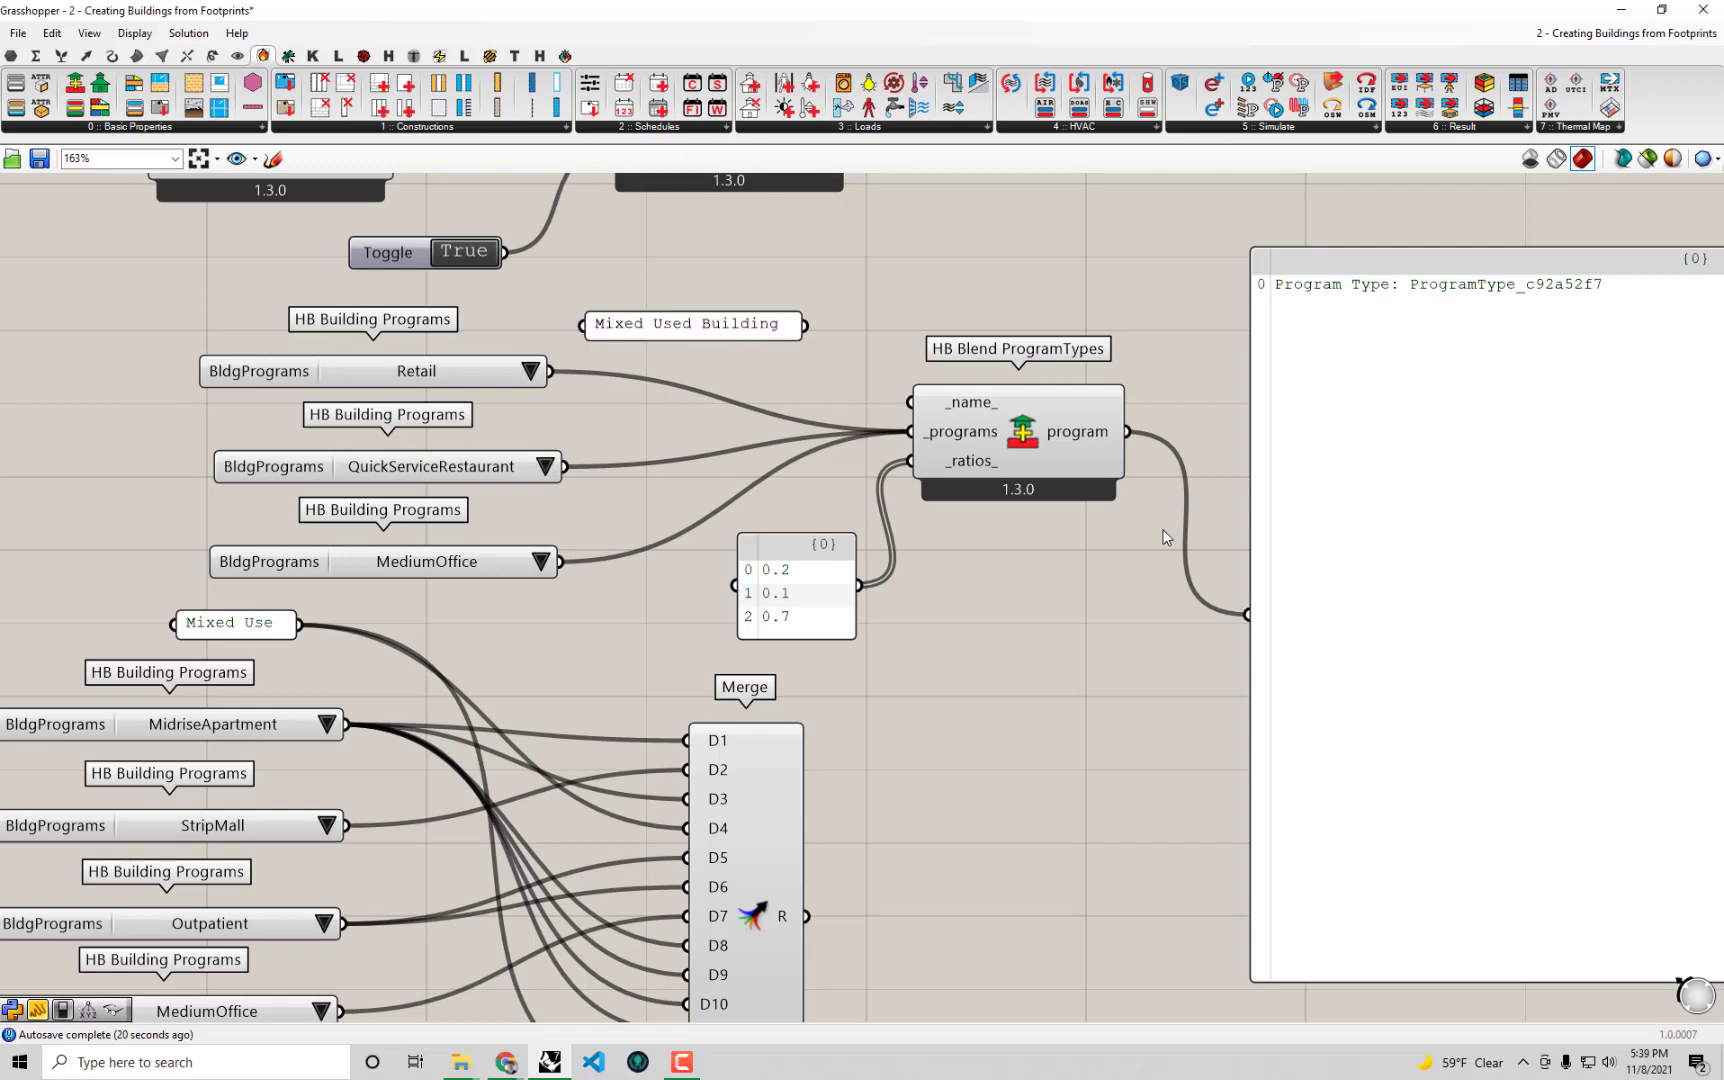
click(706, 331)
drag(706, 333, 908, 400)
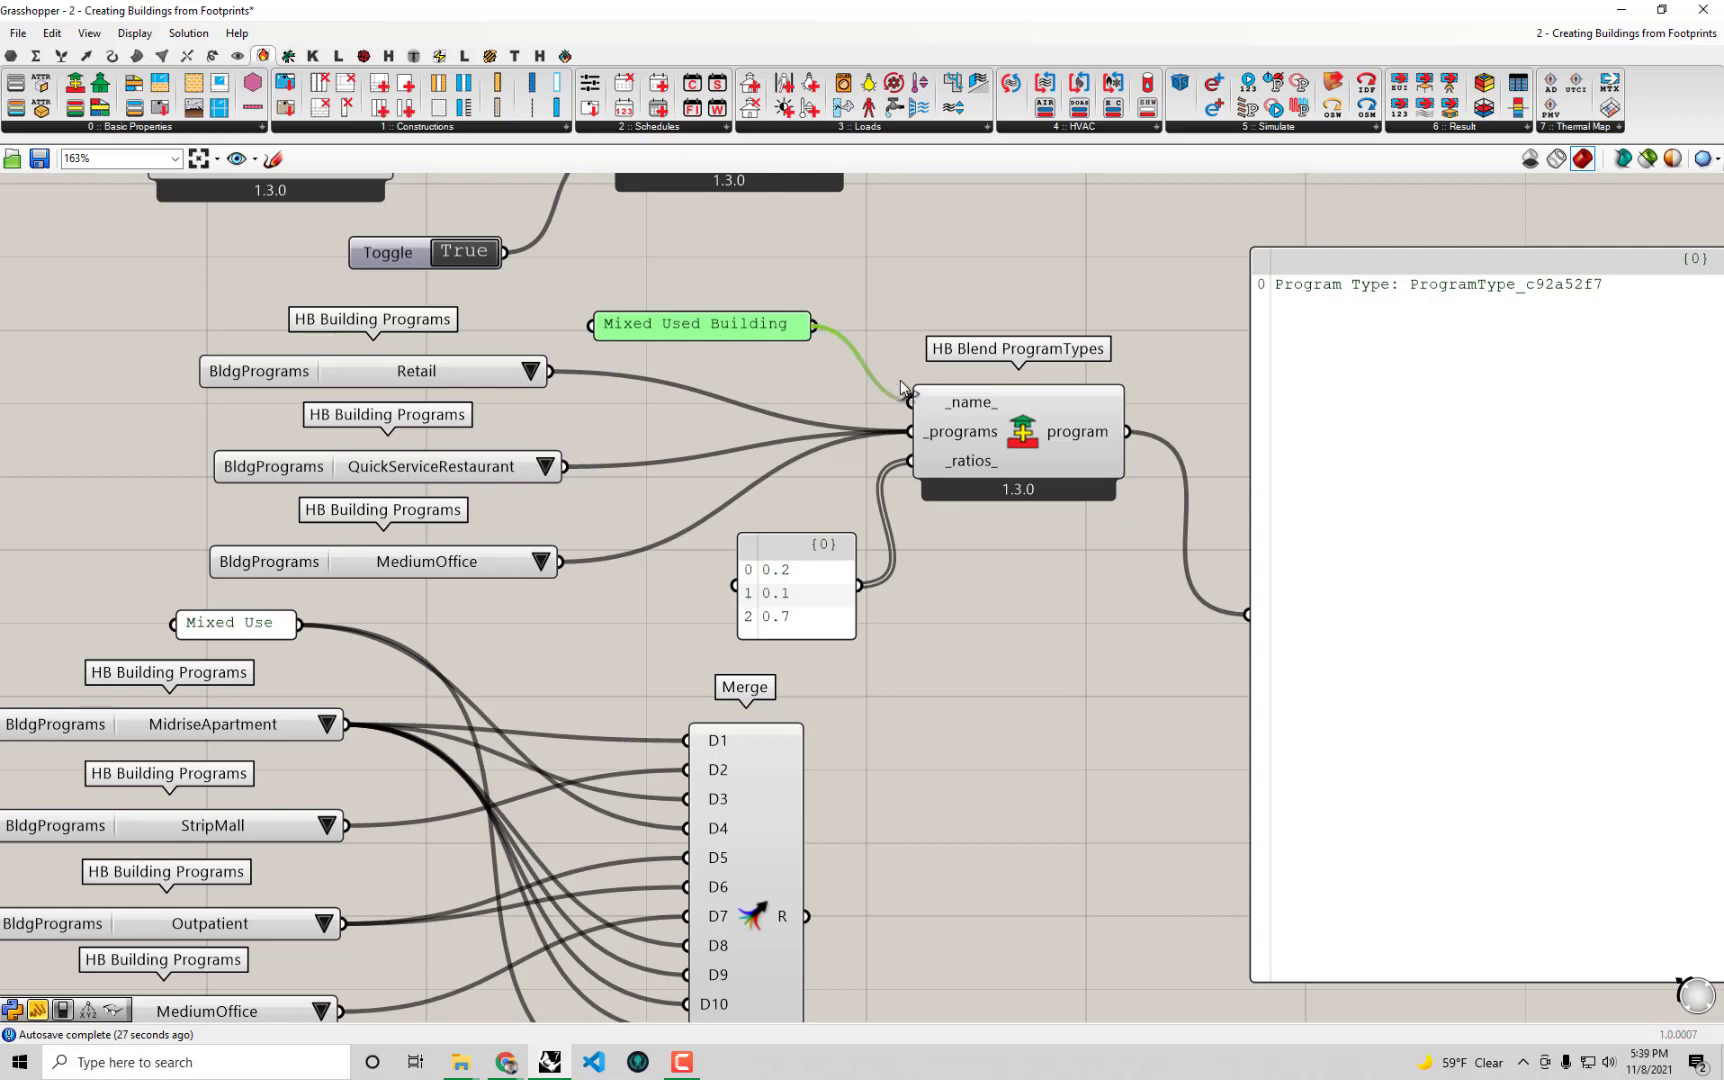
scroll(843, 368, down, 2)
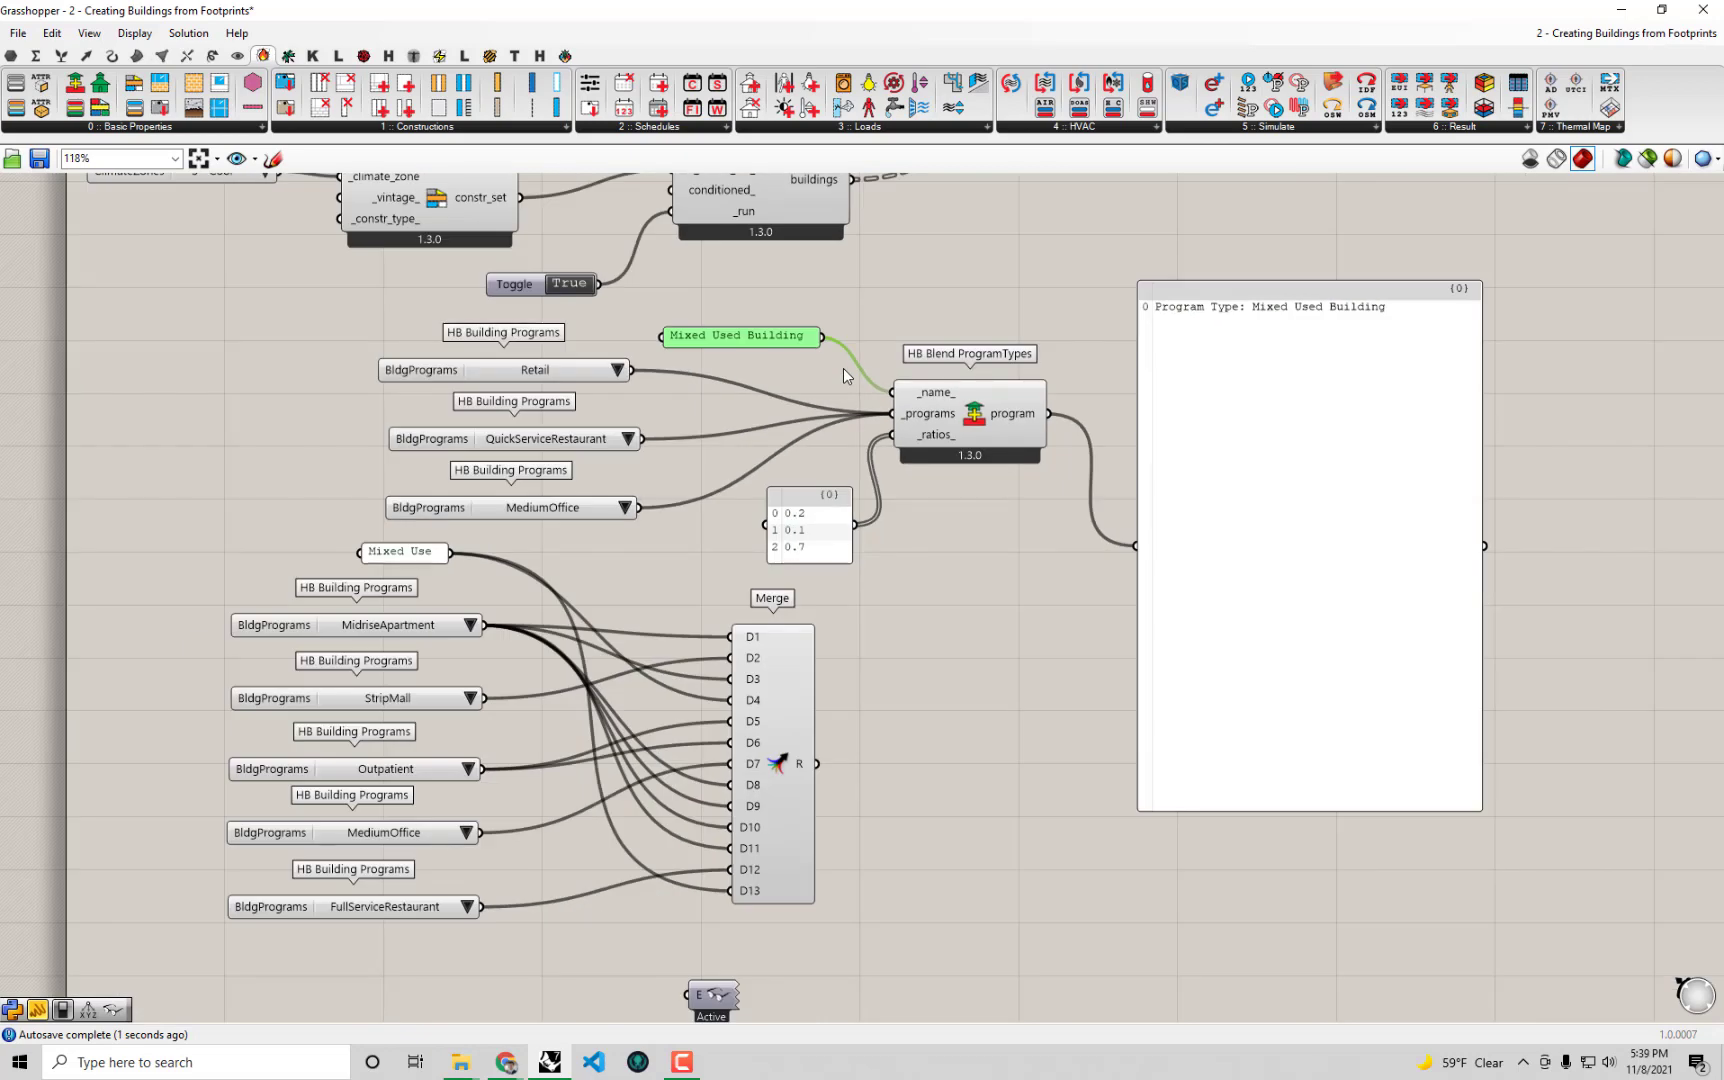
drag(1201, 474, 1323, 255)
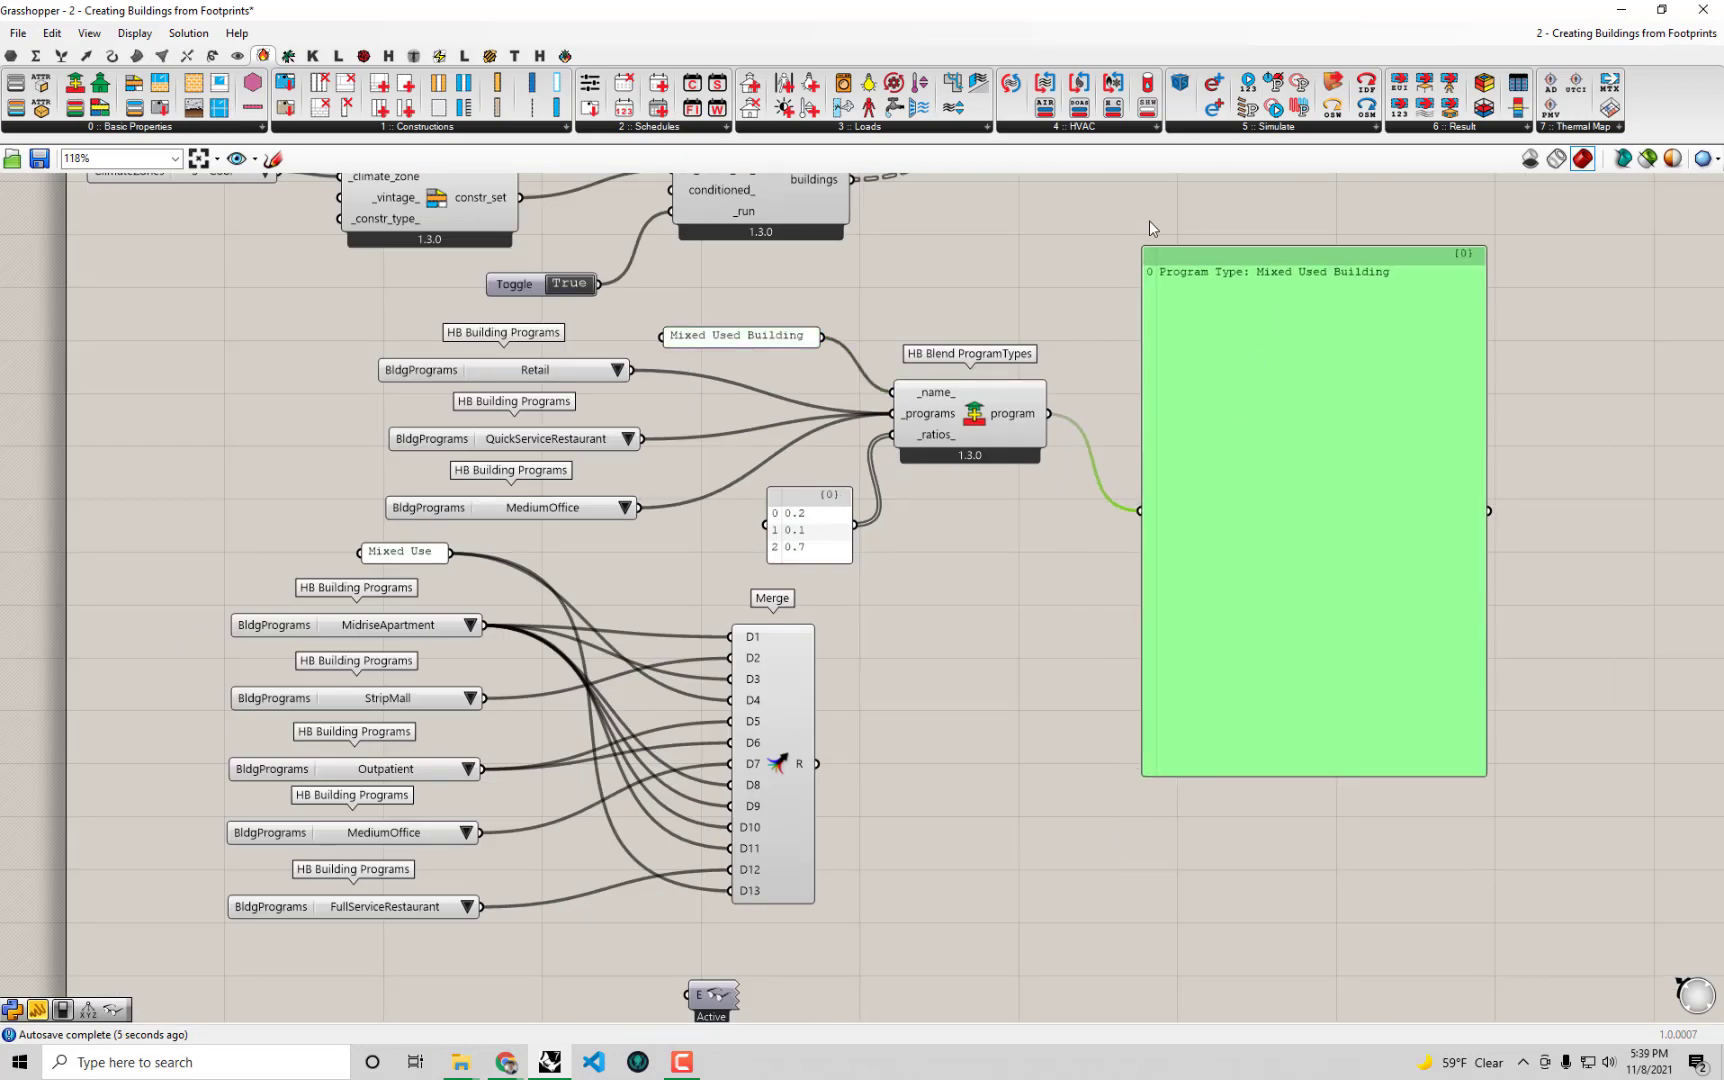
drag(822, 550, 814, 550)
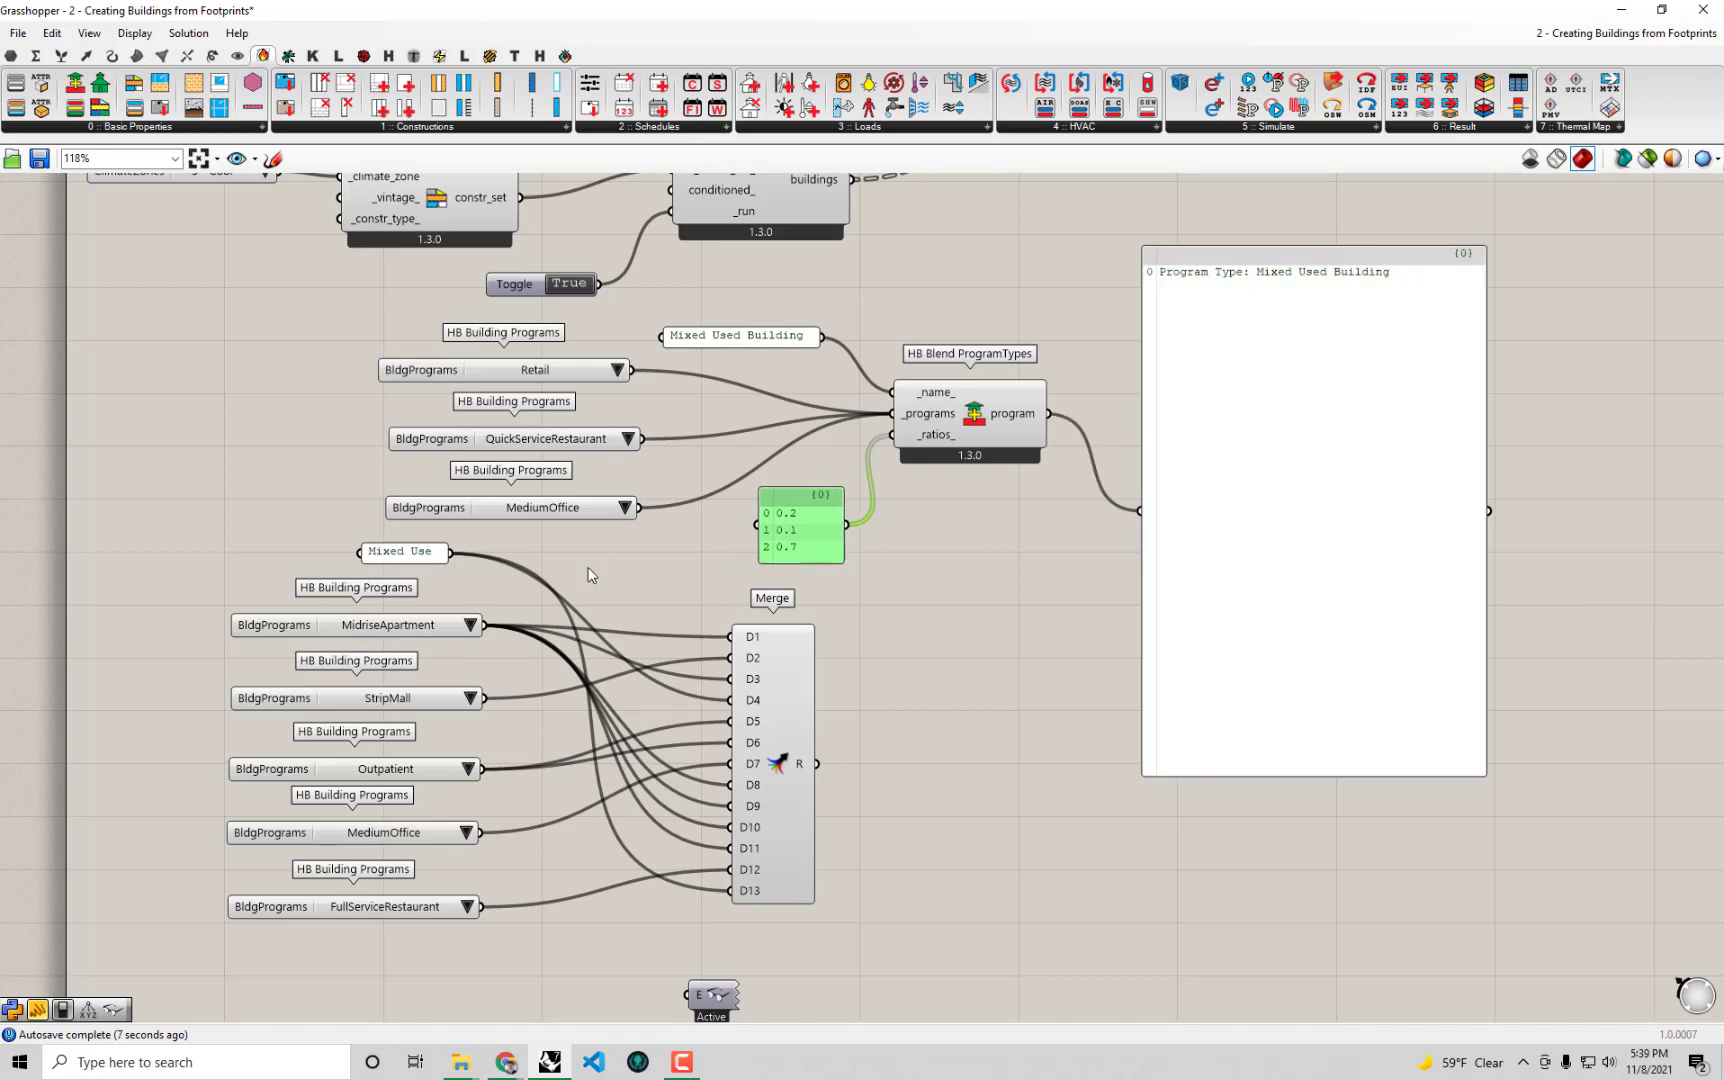
Group the program-blending components with Ctrl+G, then select the value lists and Merge.
drag(1031, 538, 404, 334)
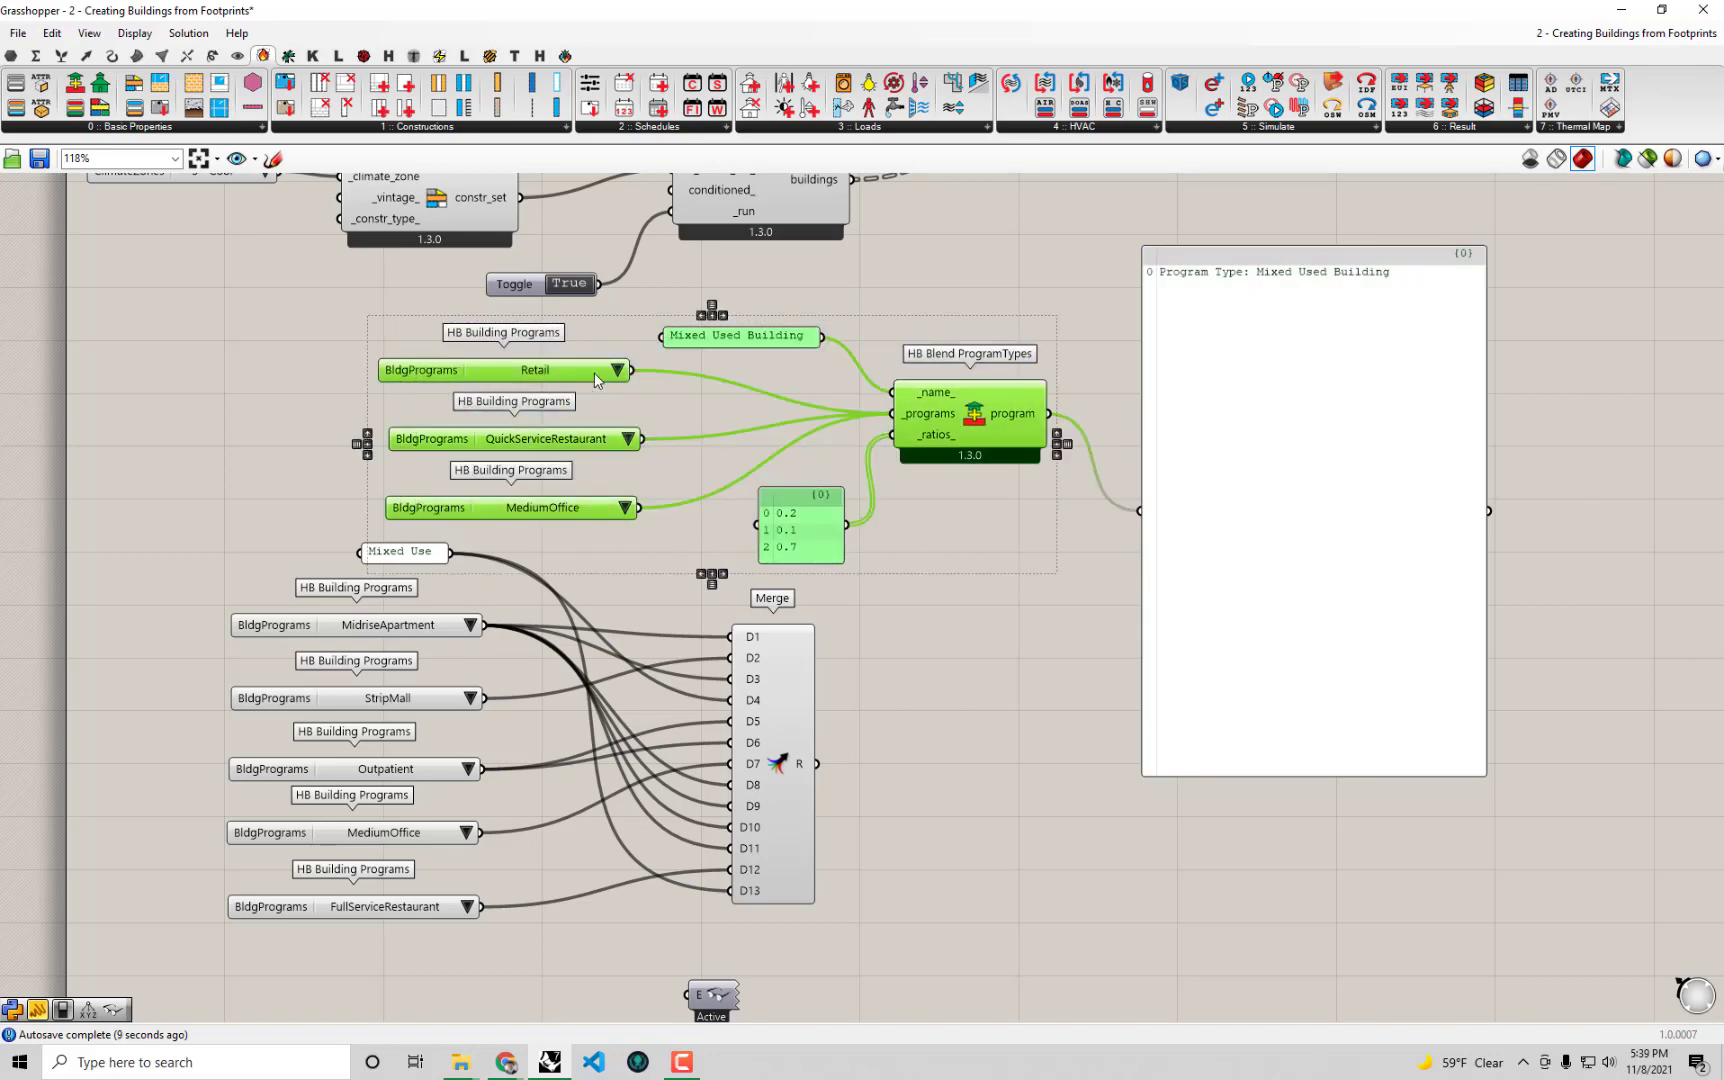
key(ctrl+g)
right_drag(958, 907, 1038, 811)
drag(997, 842, 300, 545)
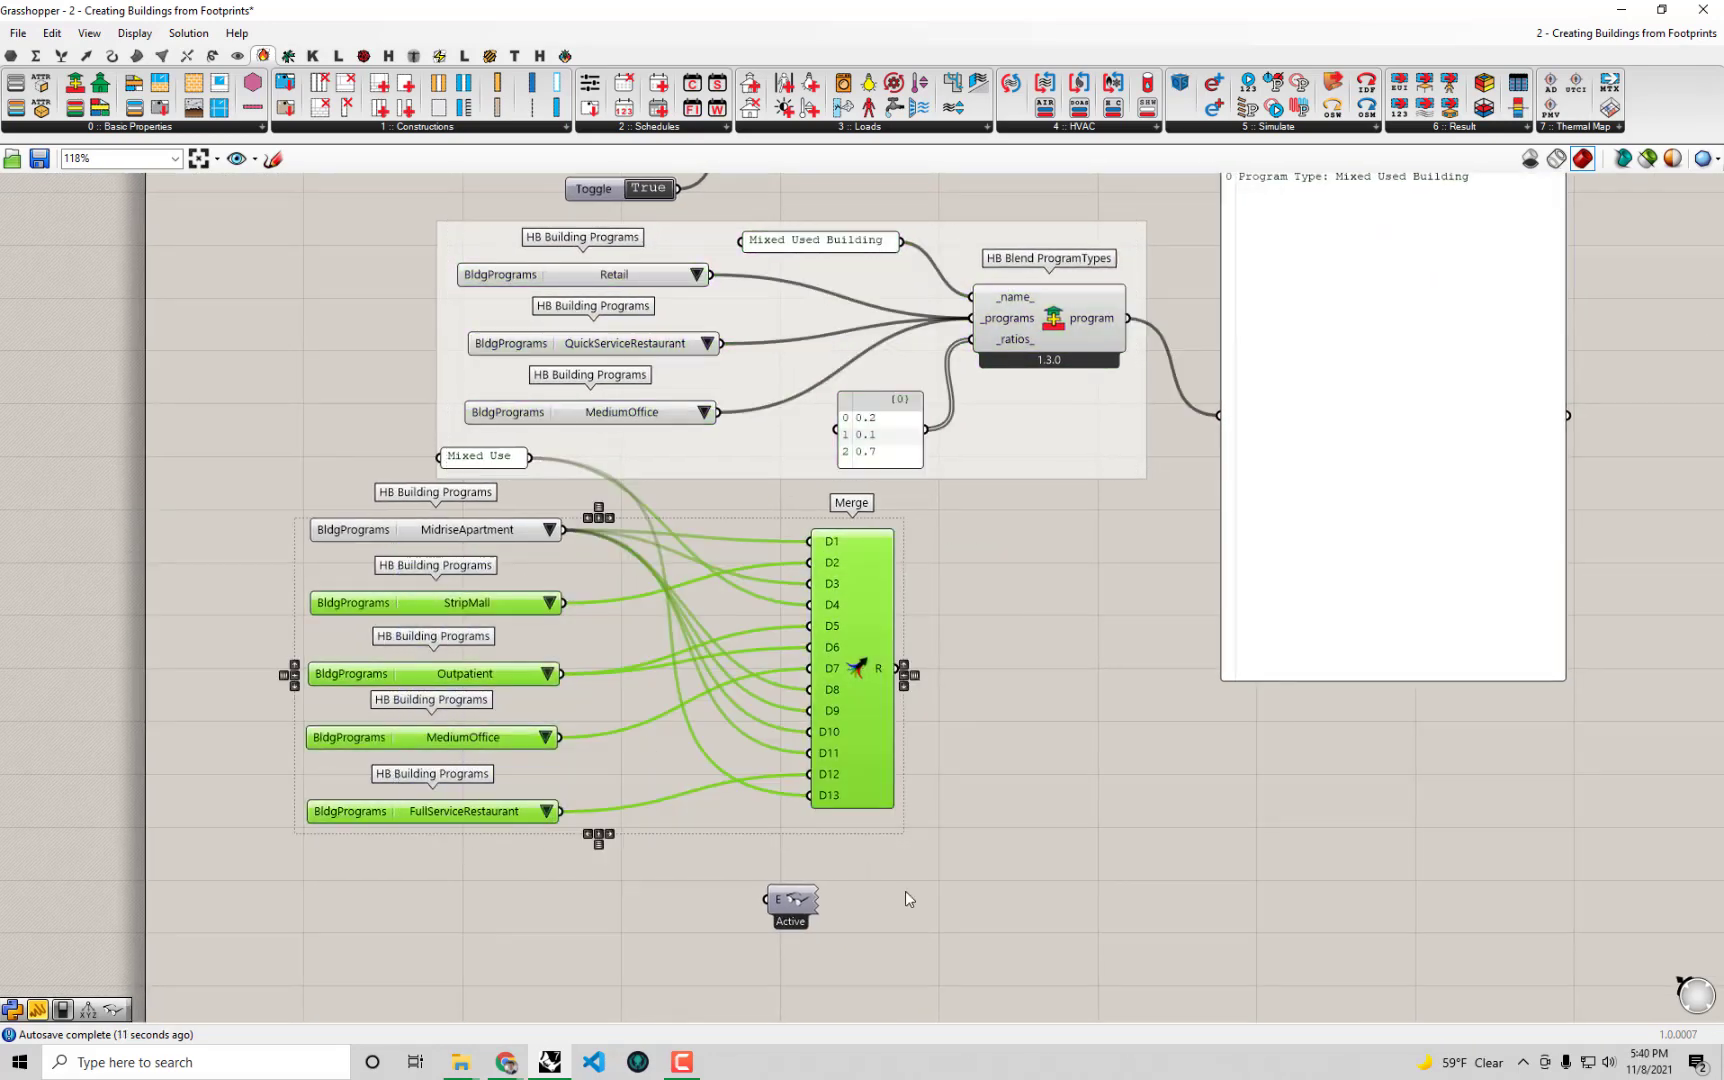
right_drag(832, 1000, 830, 971)
click(805, 903)
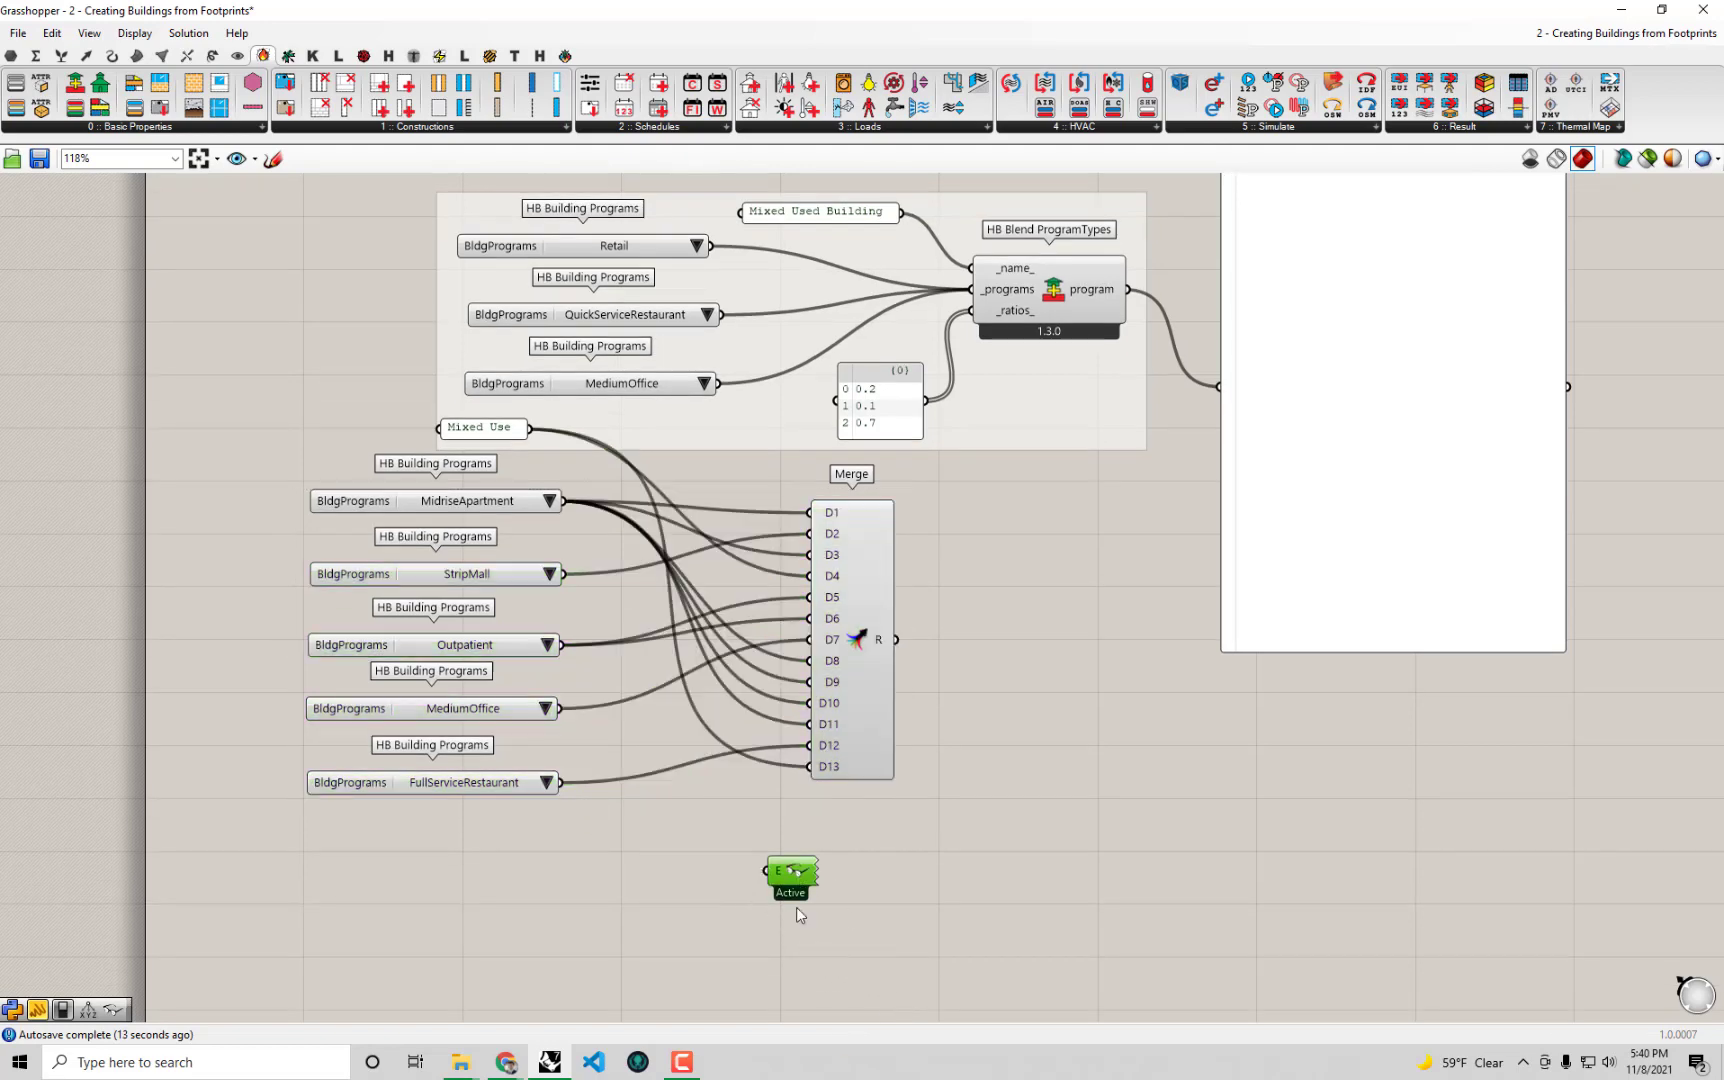
Delete the stray E component and rearrange the value lists, Merge, Mixed Use text and blending group.
key(Delete)
right_drag(761, 706, 832, 779)
drag(1010, 910, 272, 442)
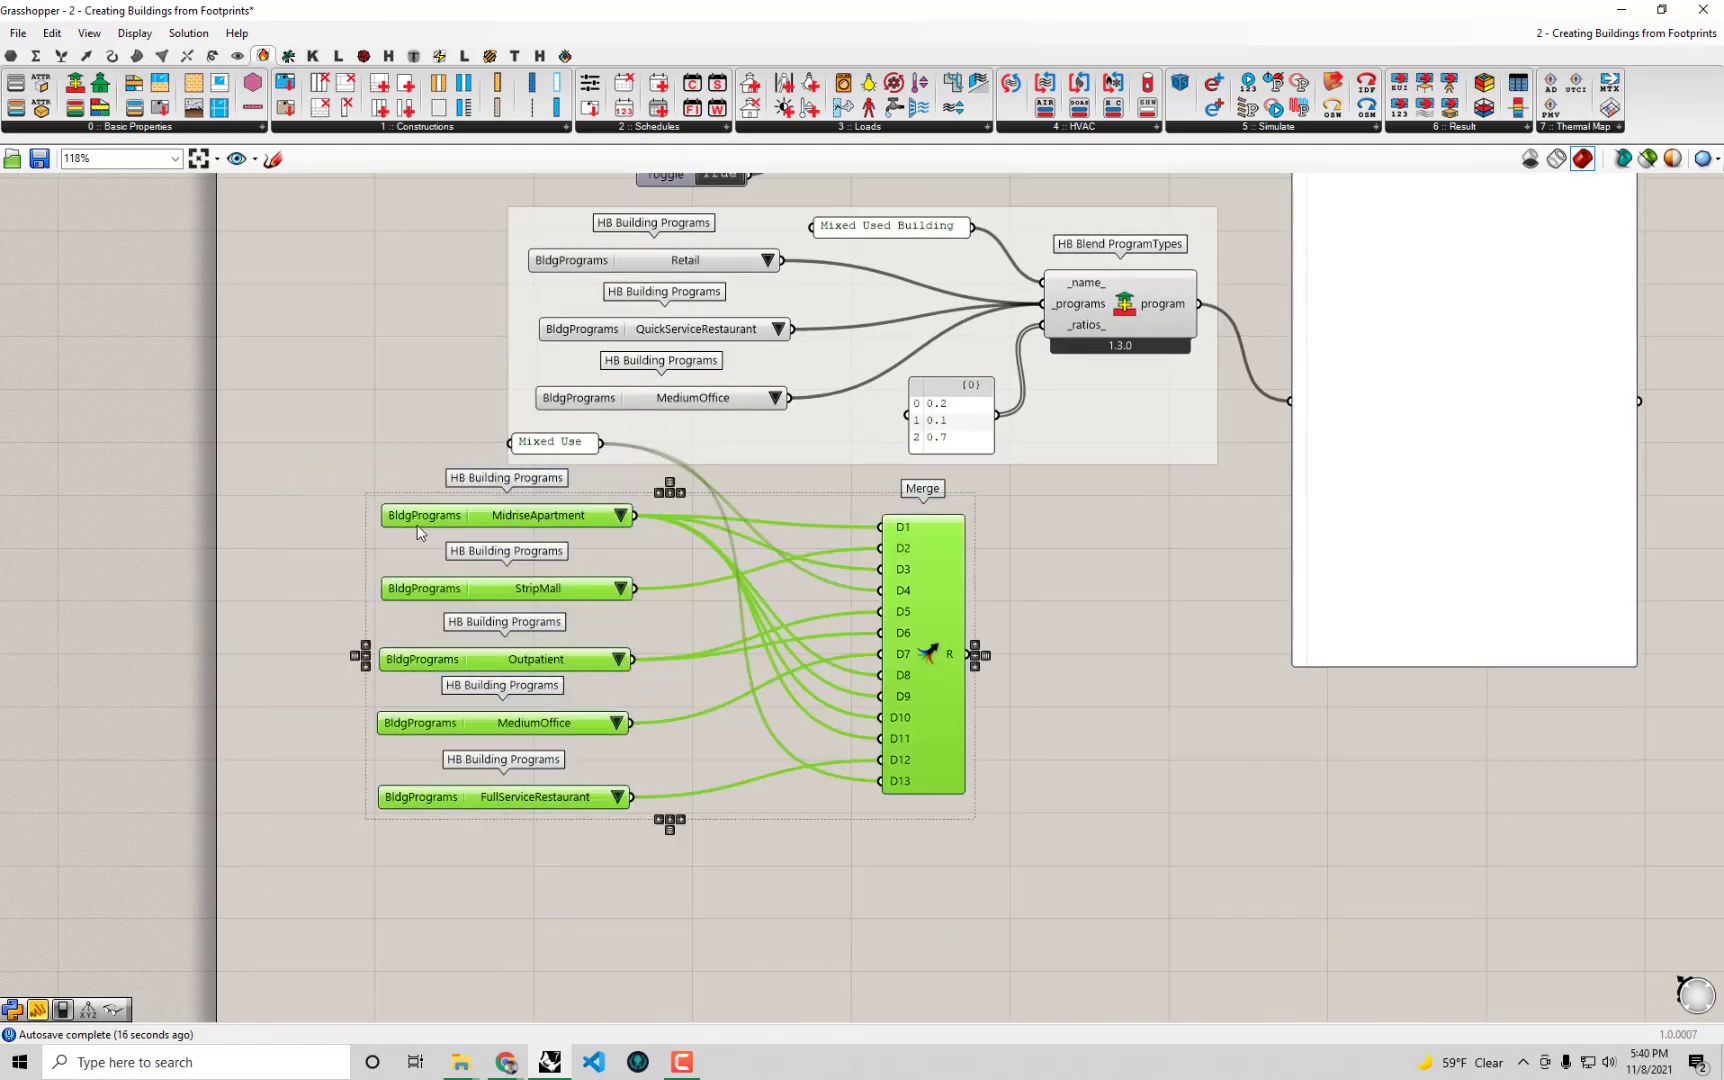
drag(418, 532, 471, 621)
drag(527, 447, 566, 517)
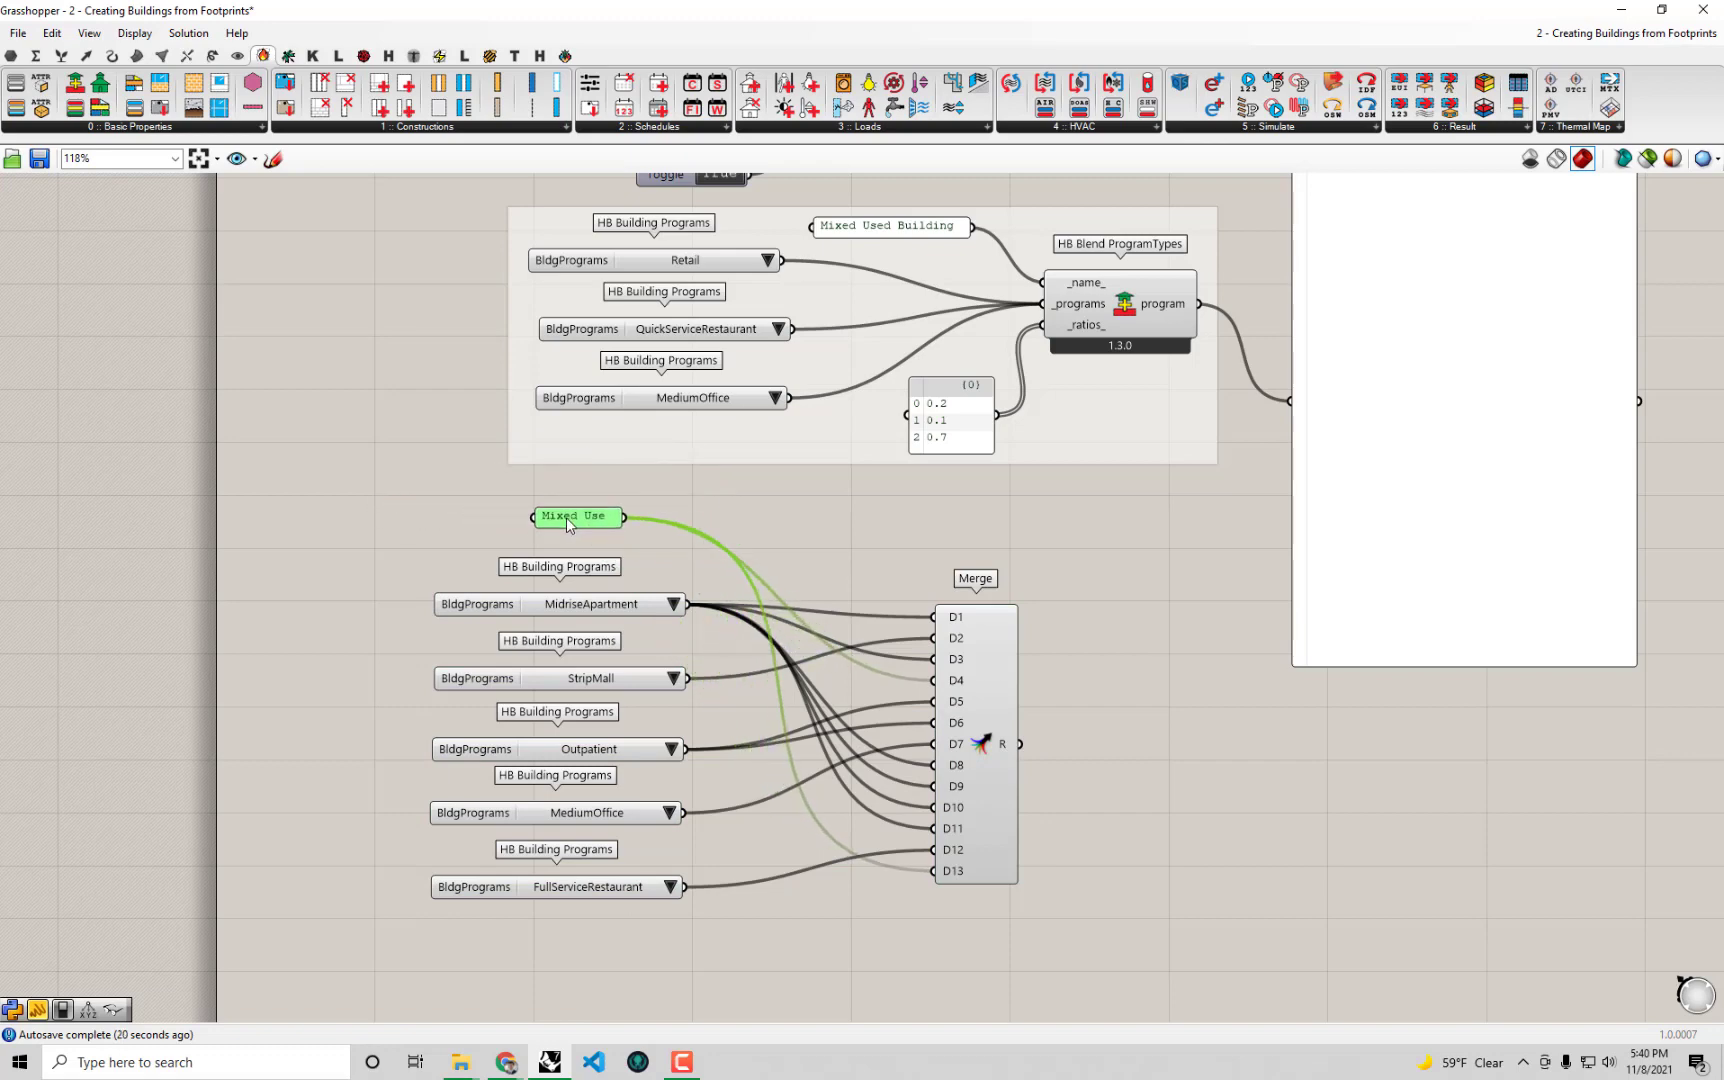
right_drag(566, 517, 544, 555)
drag(1042, 497, 865, 497)
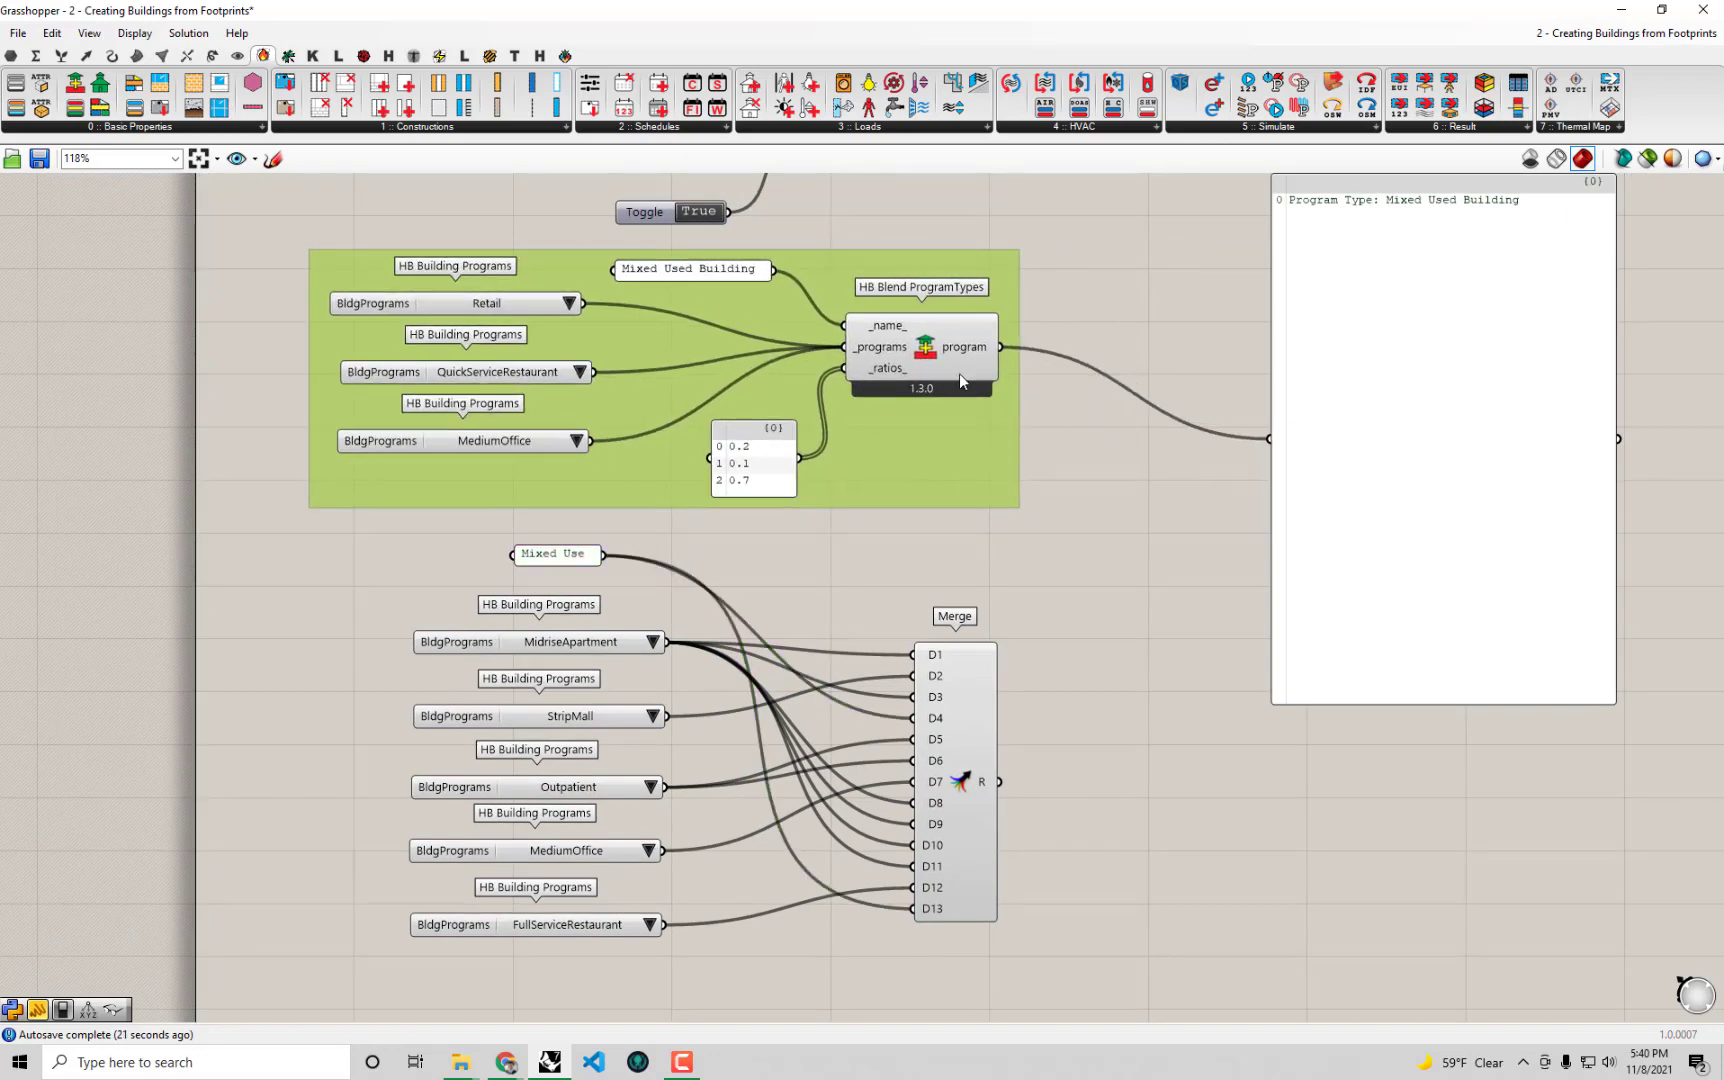
Move Mixed Use's Merge connections onto the HB Blend ProgramTypes blended program output.
click(980, 361)
right_drag(637, 571, 629, 595)
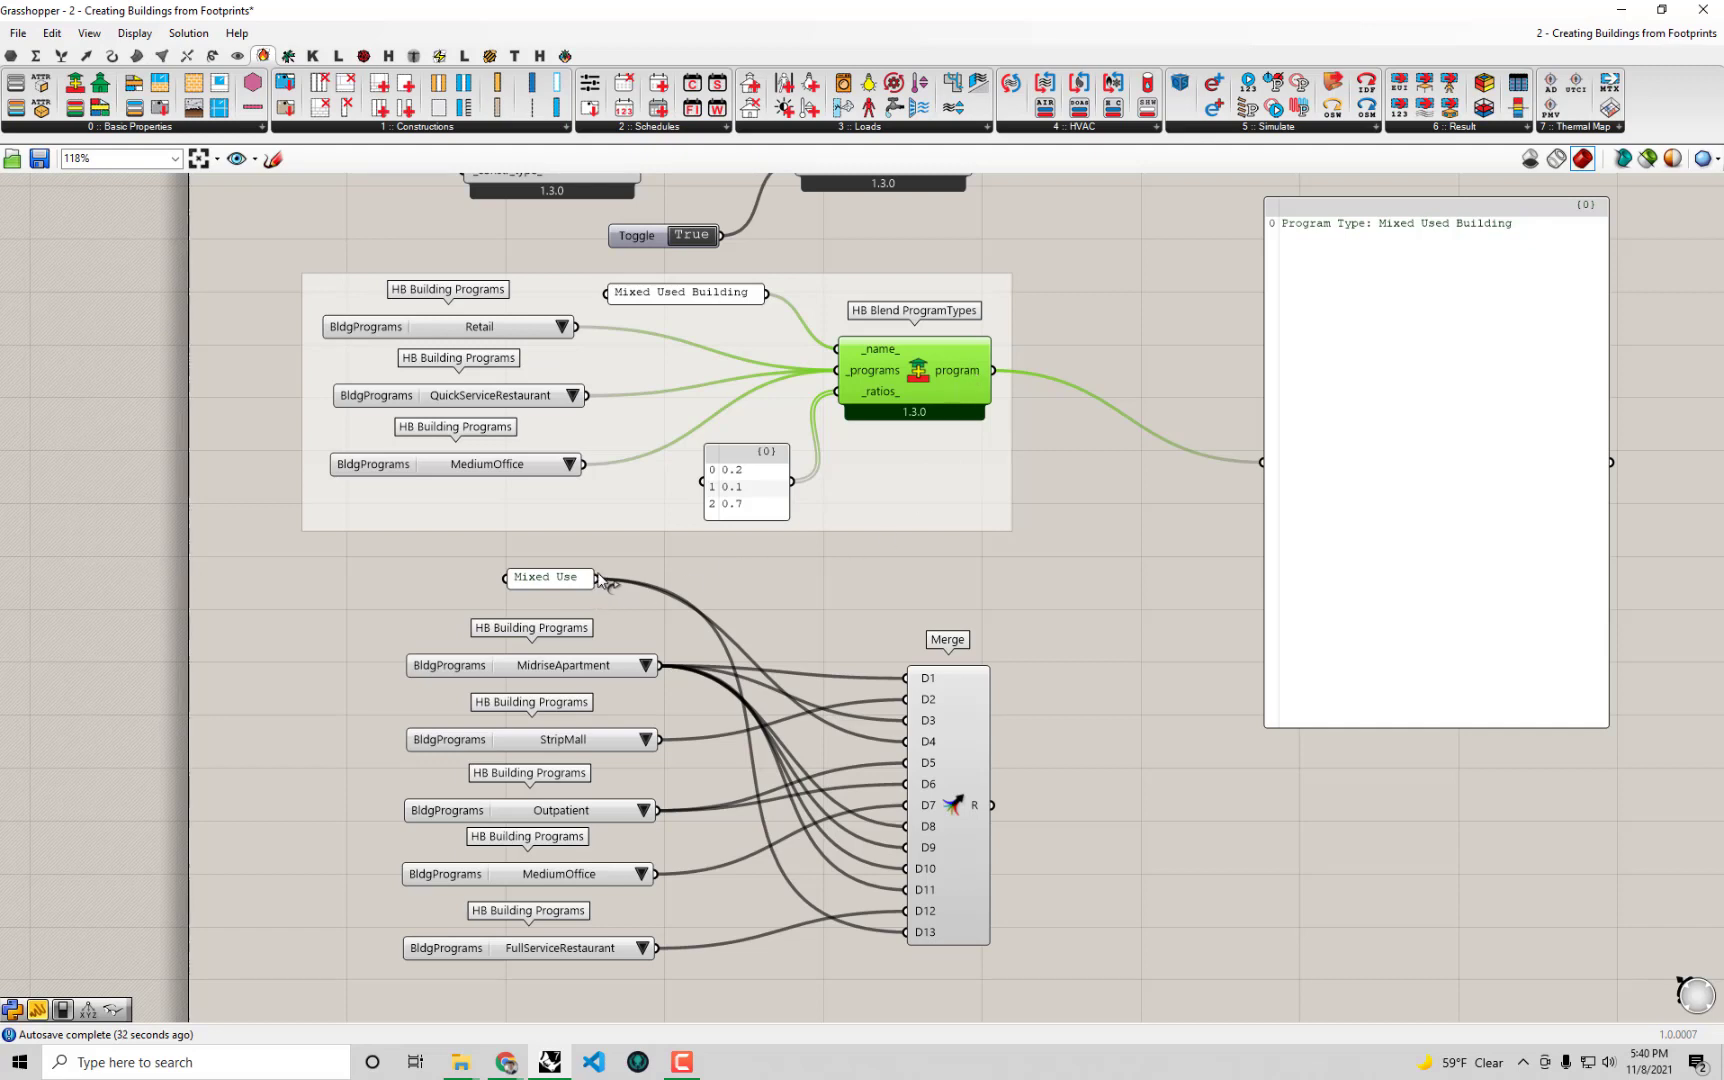
ctrl+shift+drag(597, 578, 992, 371)
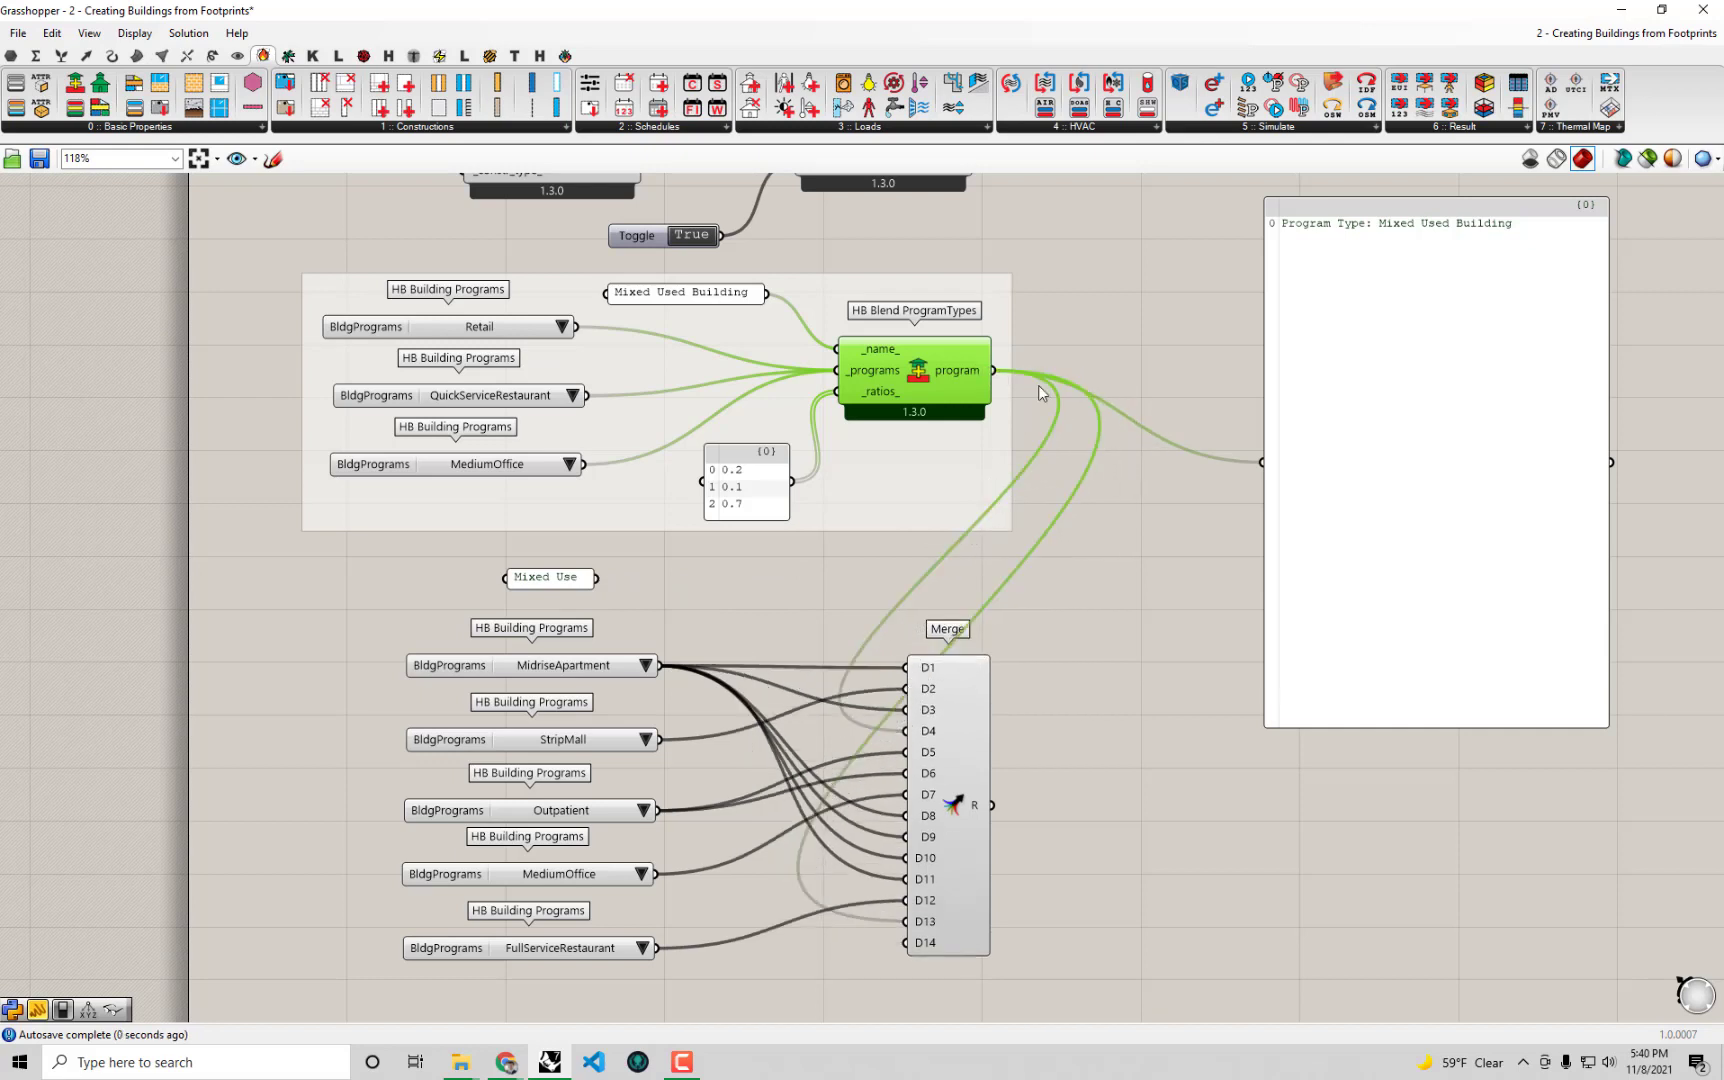
click(555, 578)
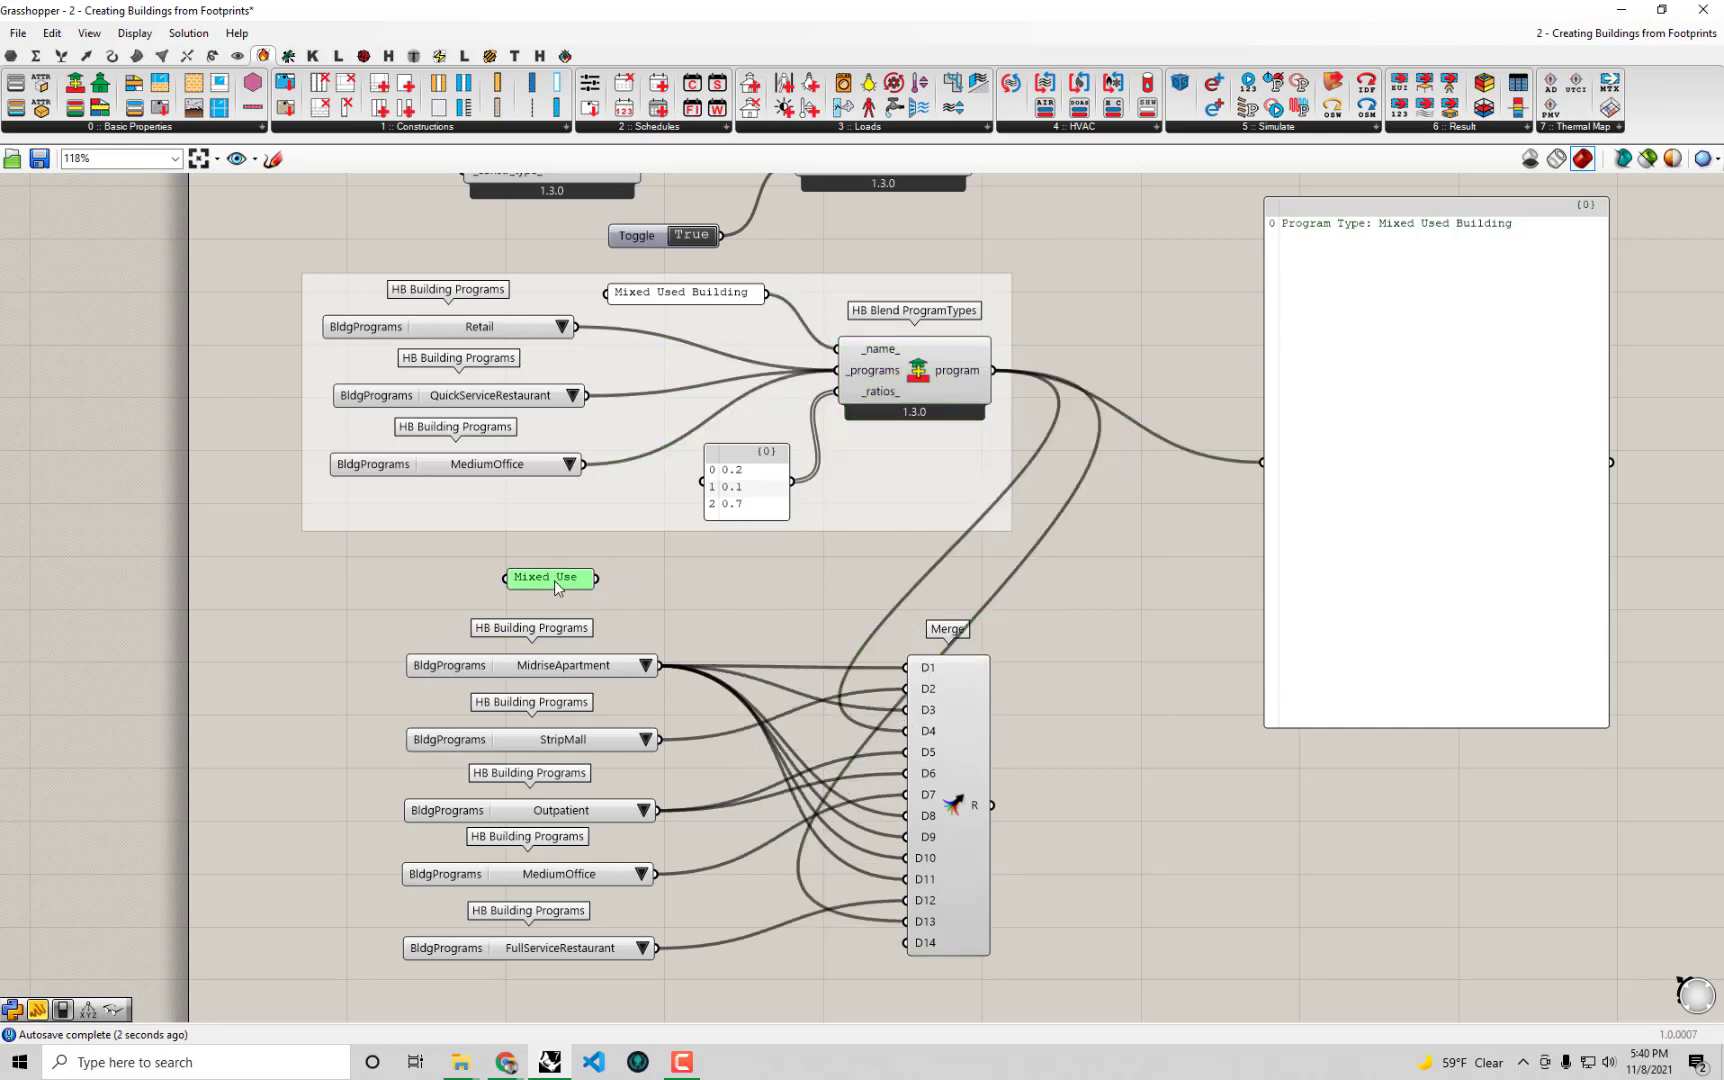
Delete the Mixed Use text panel and wire Merge's R output into the output panel.
key(Delete)
drag(818, 515, 692, 595)
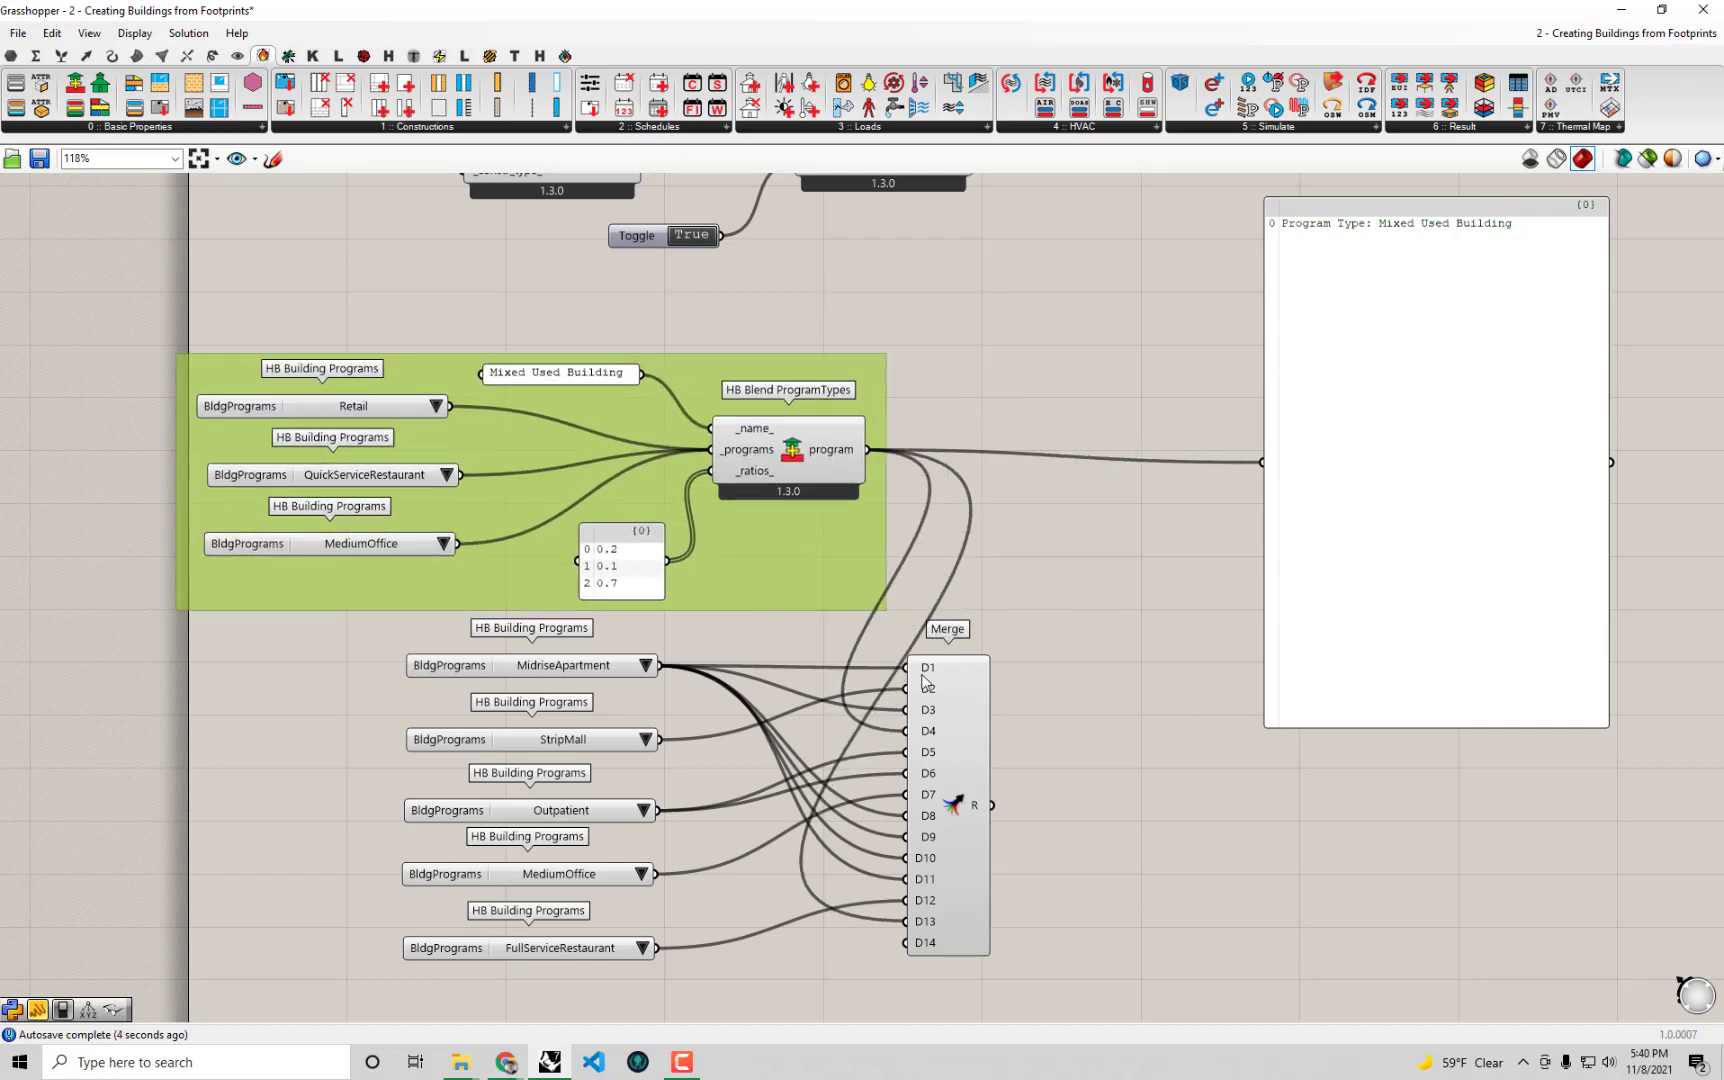
drag(974, 761, 1262, 462)
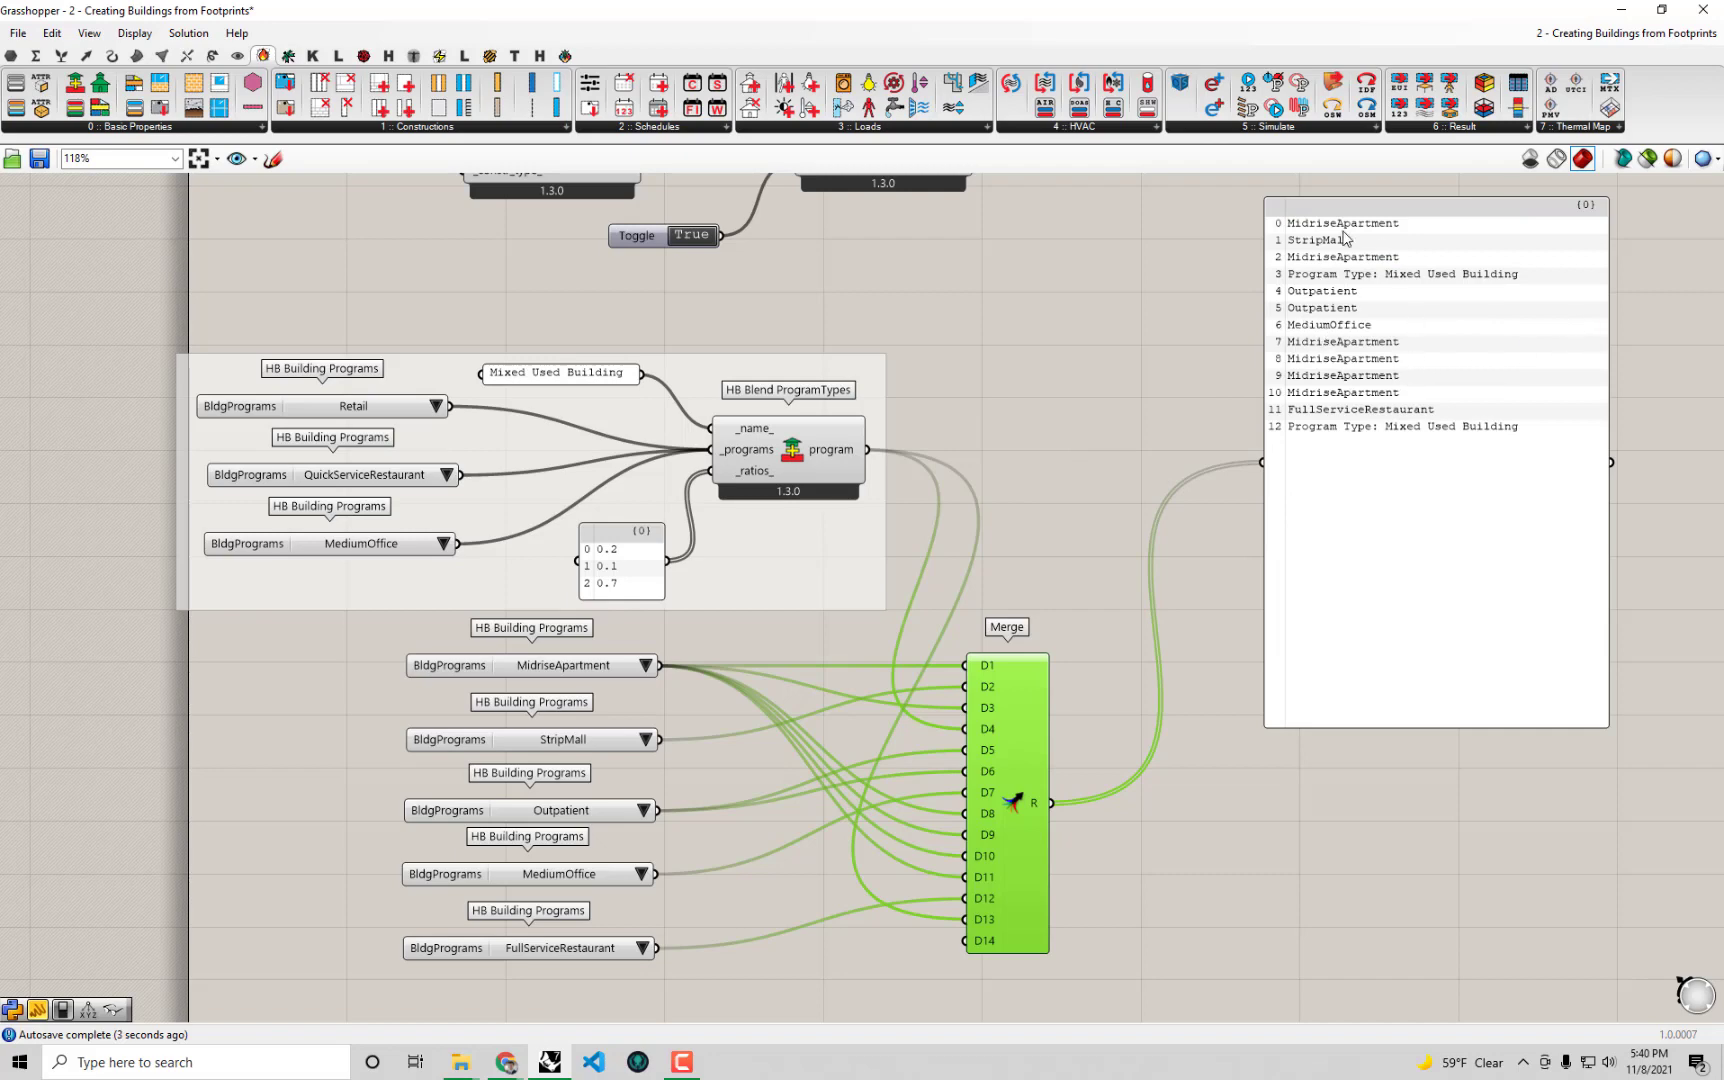
scroll(1369, 265, up, 2)
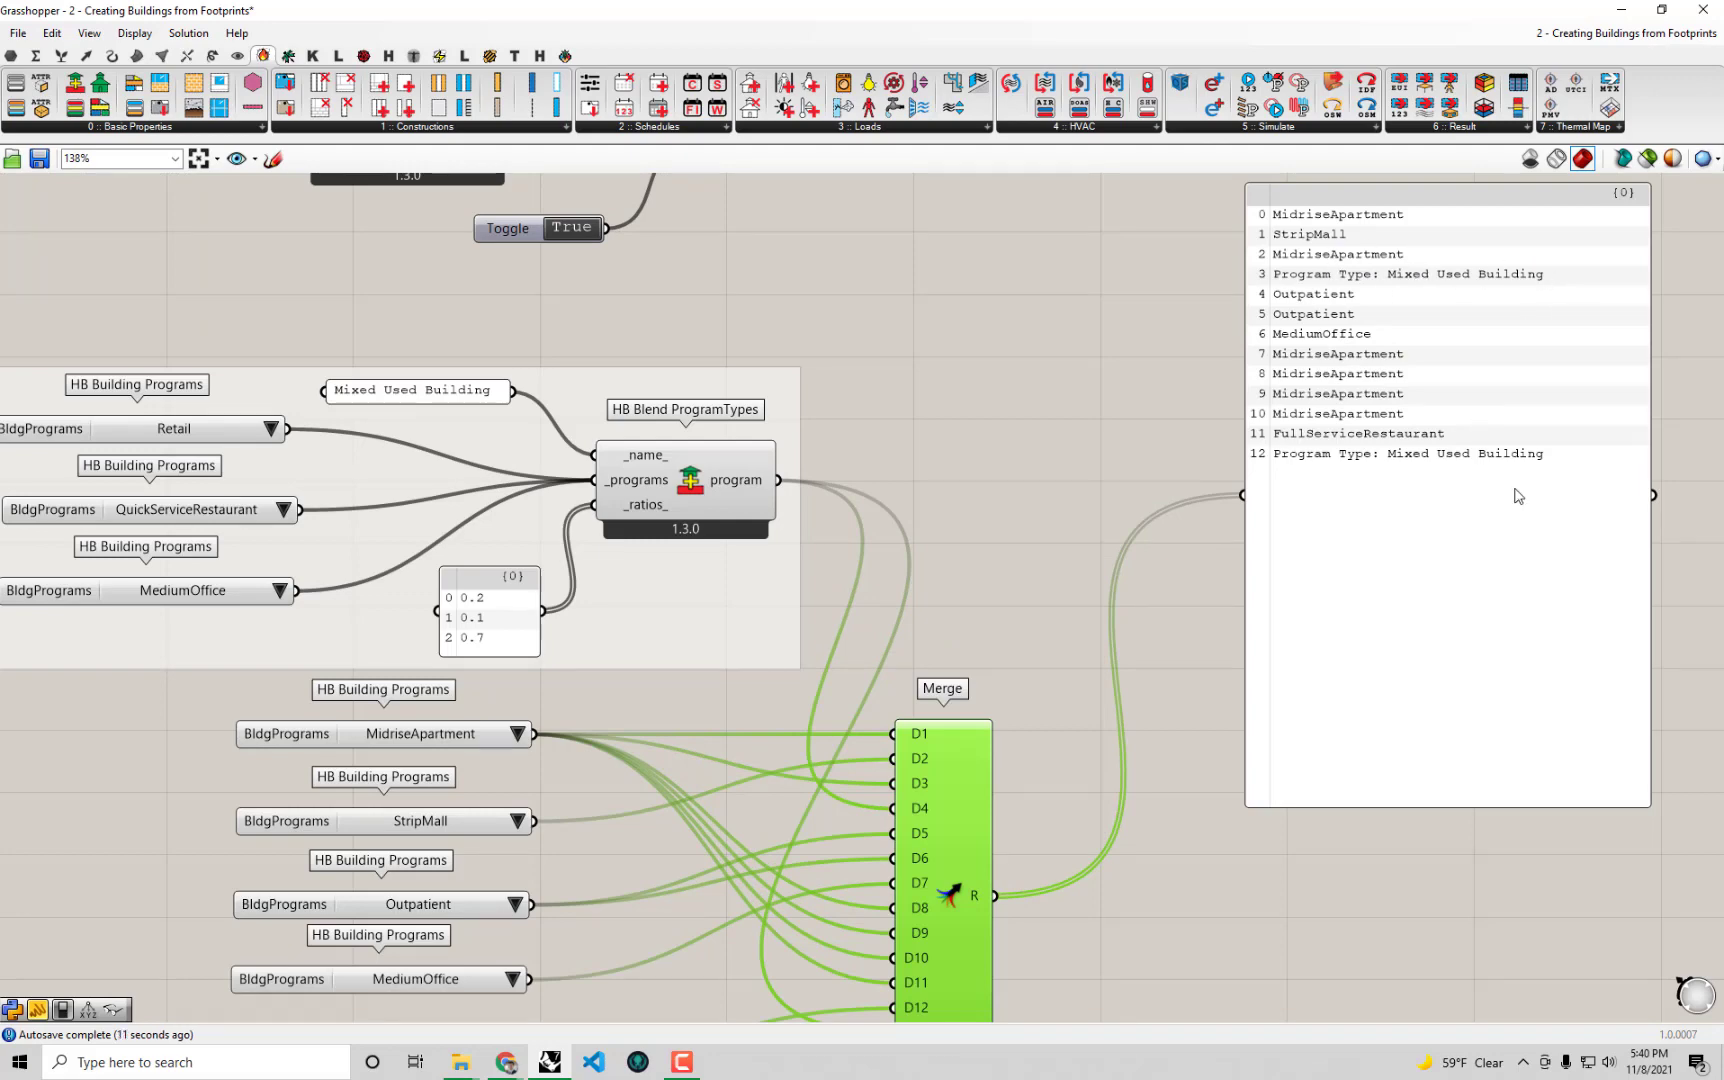
click(832, 454)
scroll(832, 454, down, 3)
Rearrange the Merge, the five BldgPrograms value lists, the output panel and the upper components.
right_drag(959, 463, 1006, 483)
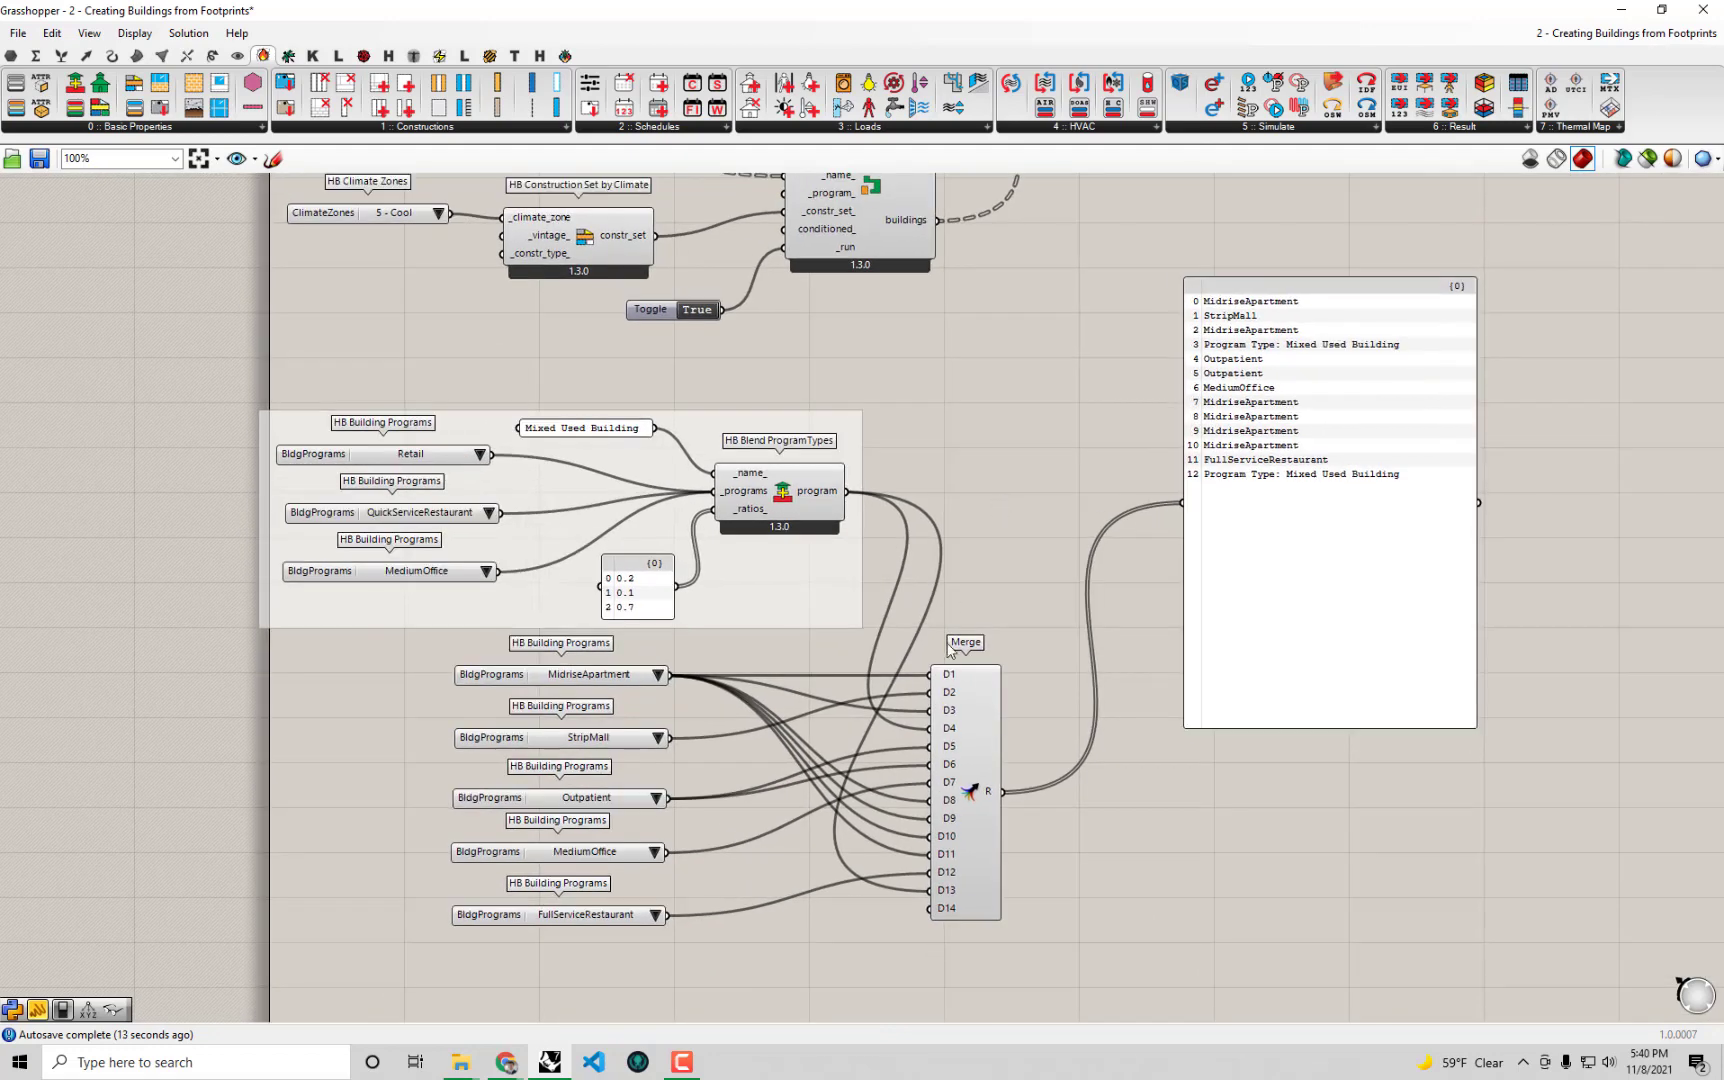
drag(965, 708, 981, 708)
drag(757, 964, 388, 652)
scroll(690, 620, down, 2)
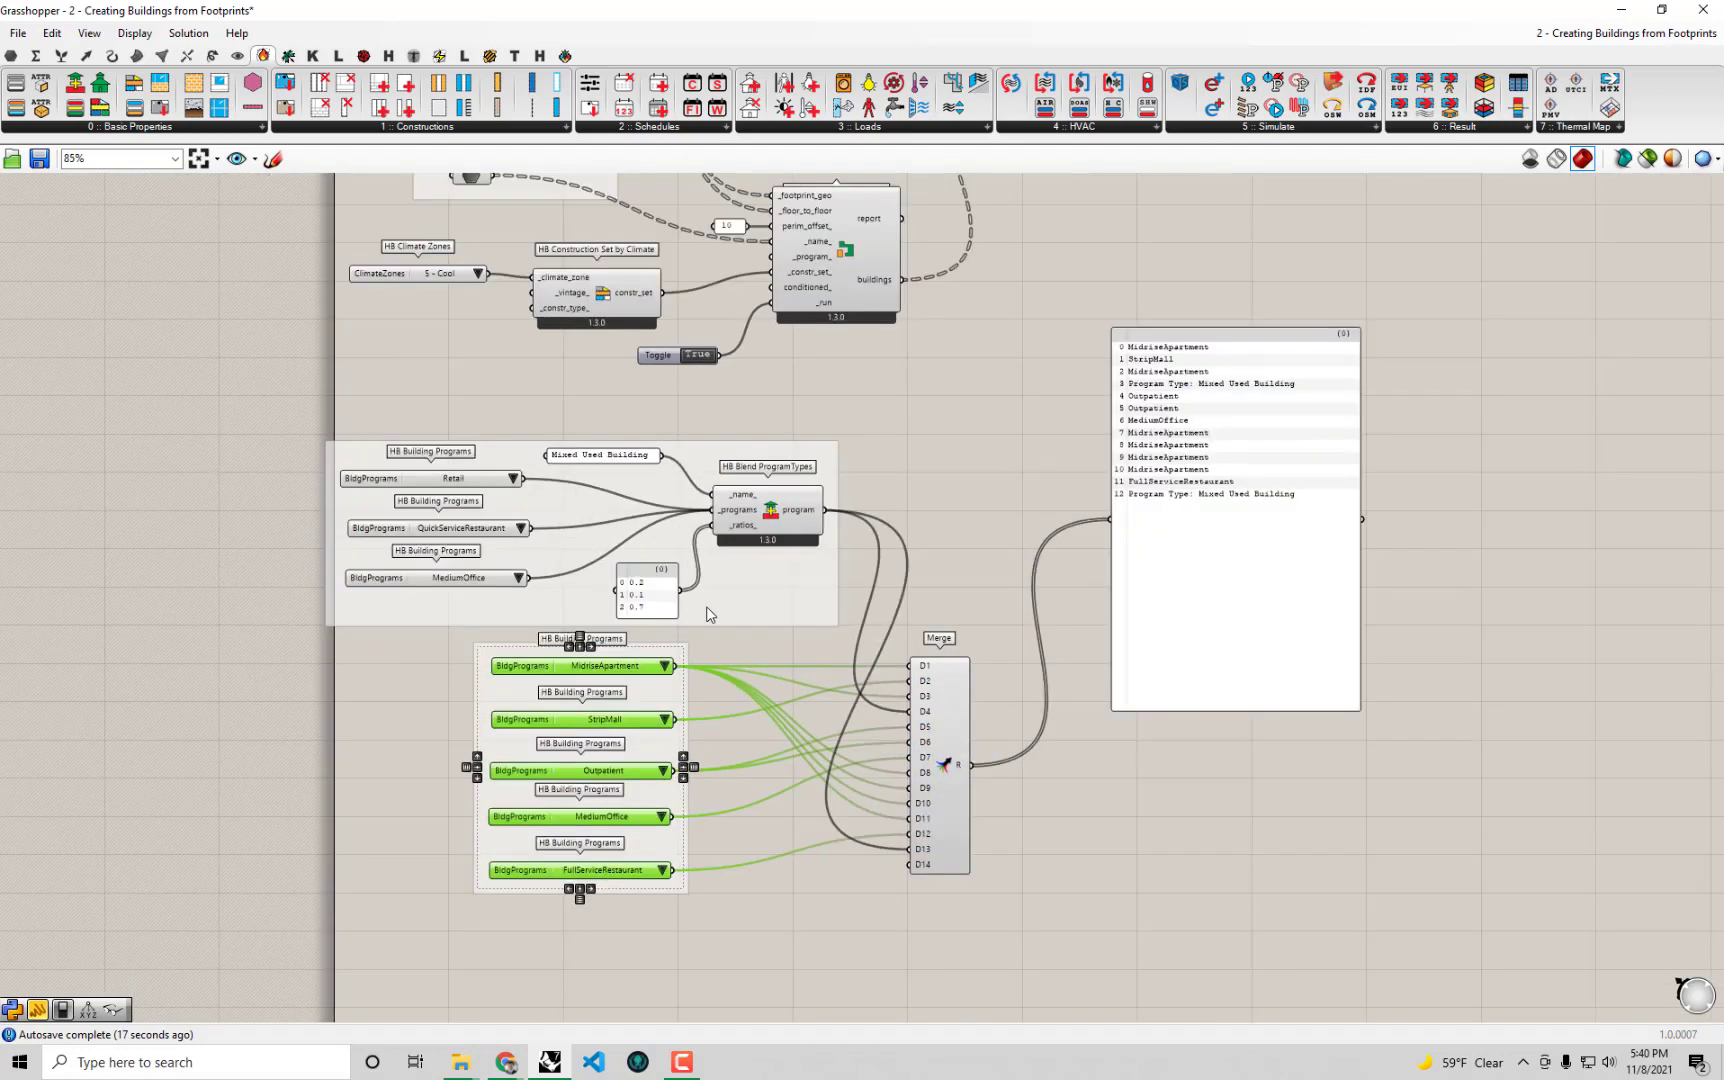
drag(1057, 543, 1168, 689)
drag(1105, 522, 360, 178)
right_drag(444, 309, 453, 383)
drag(554, 448, 962, 523)
Reposition the output panel and display the footprint geometry in it.
click(1170, 850)
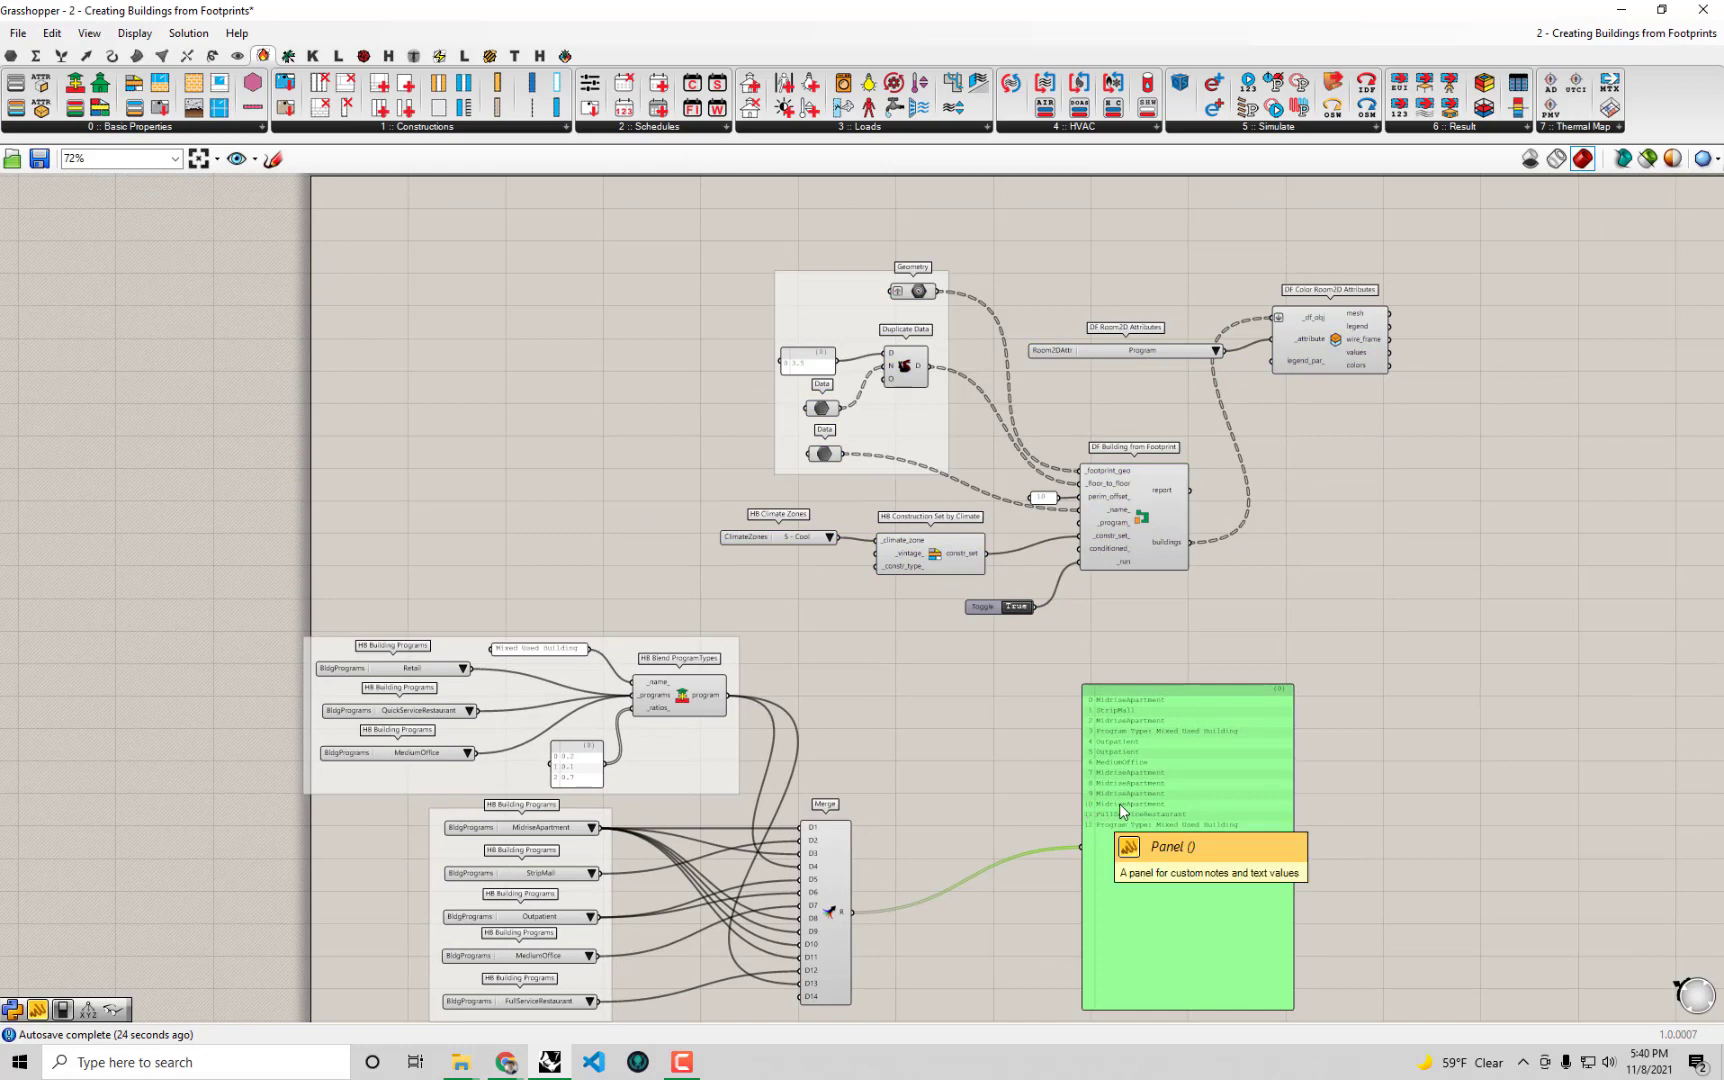
scroll(1166, 684, up, 3)
drag(1179, 665, 1225, 625)
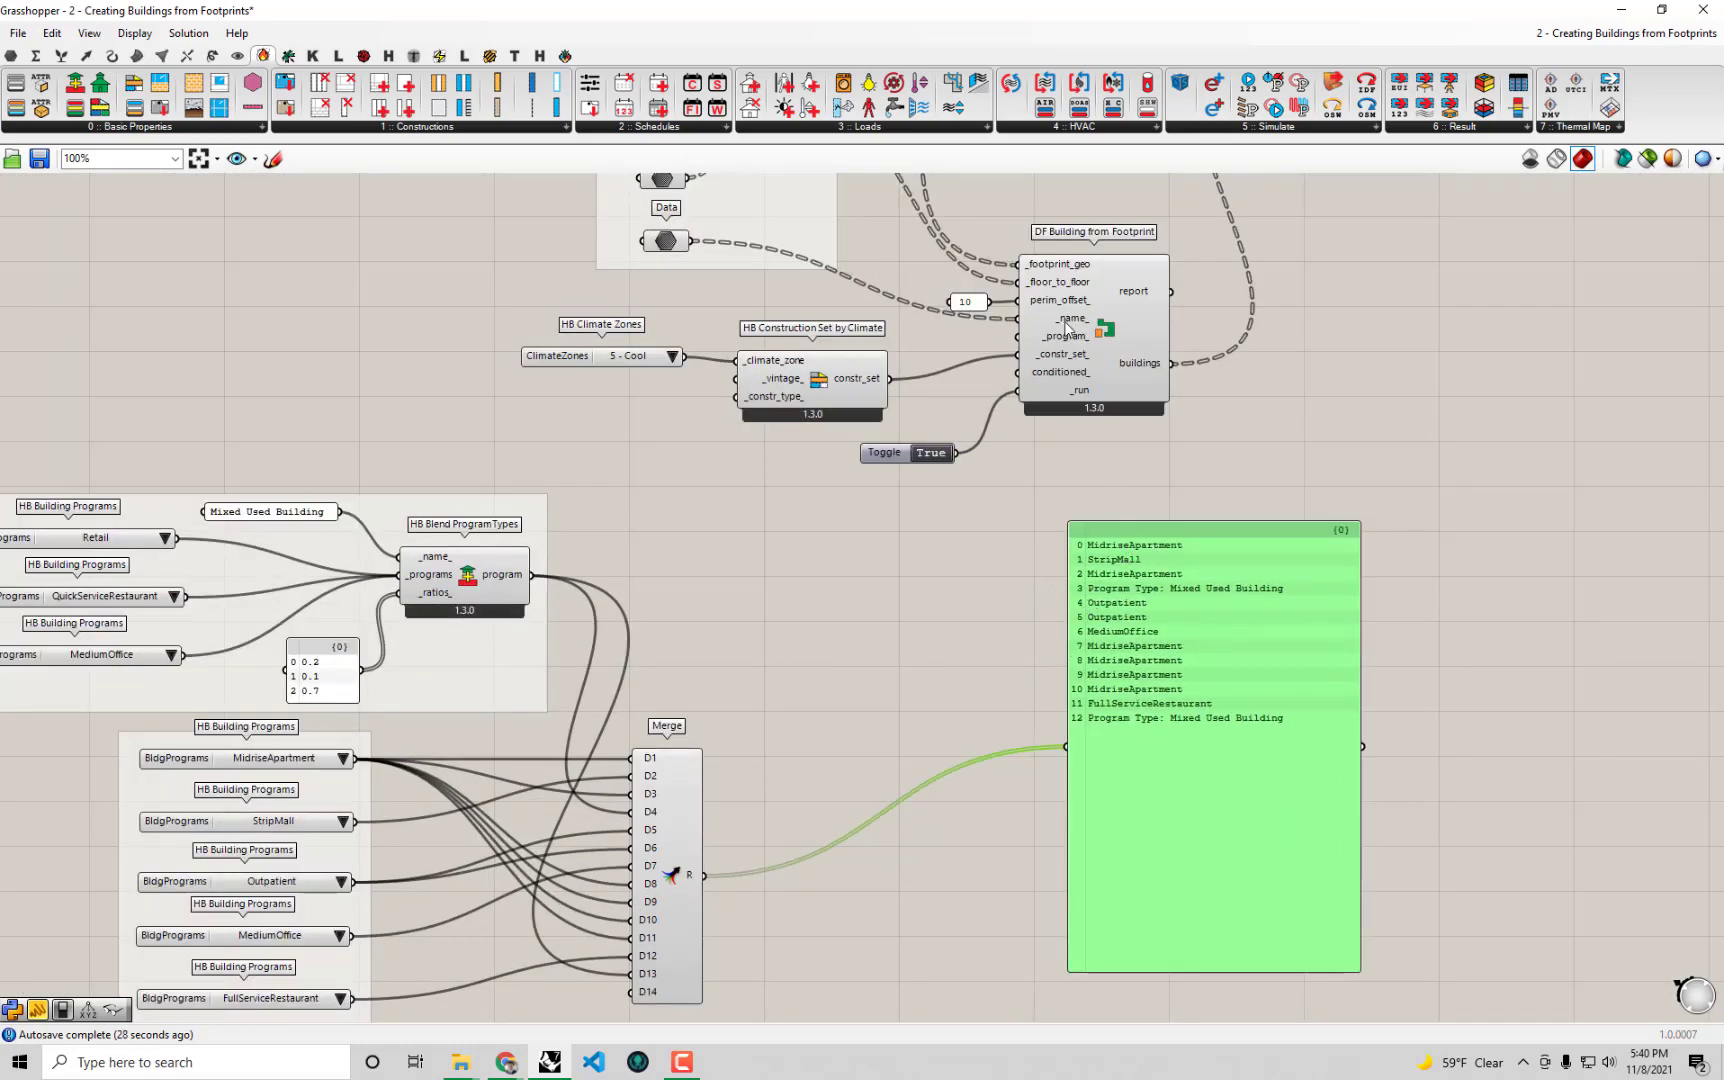
right_drag(1059, 443, 1101, 631)
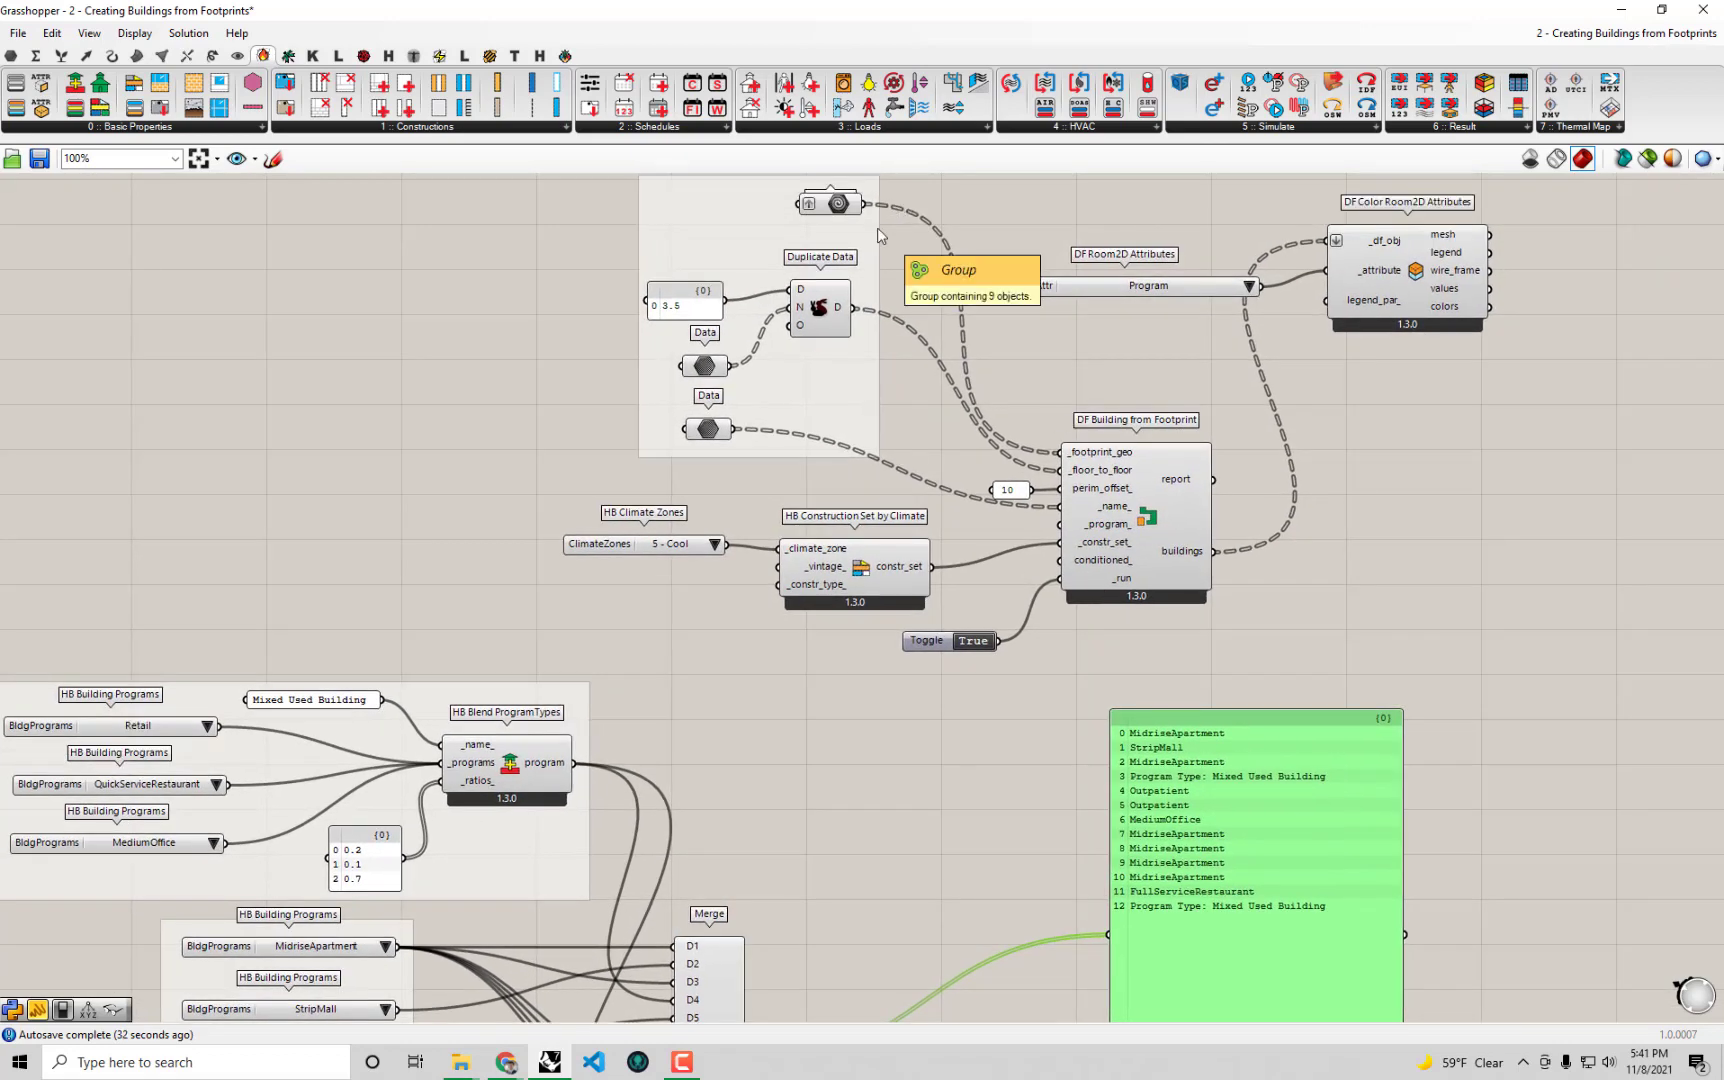
drag(865, 208, 1108, 934)
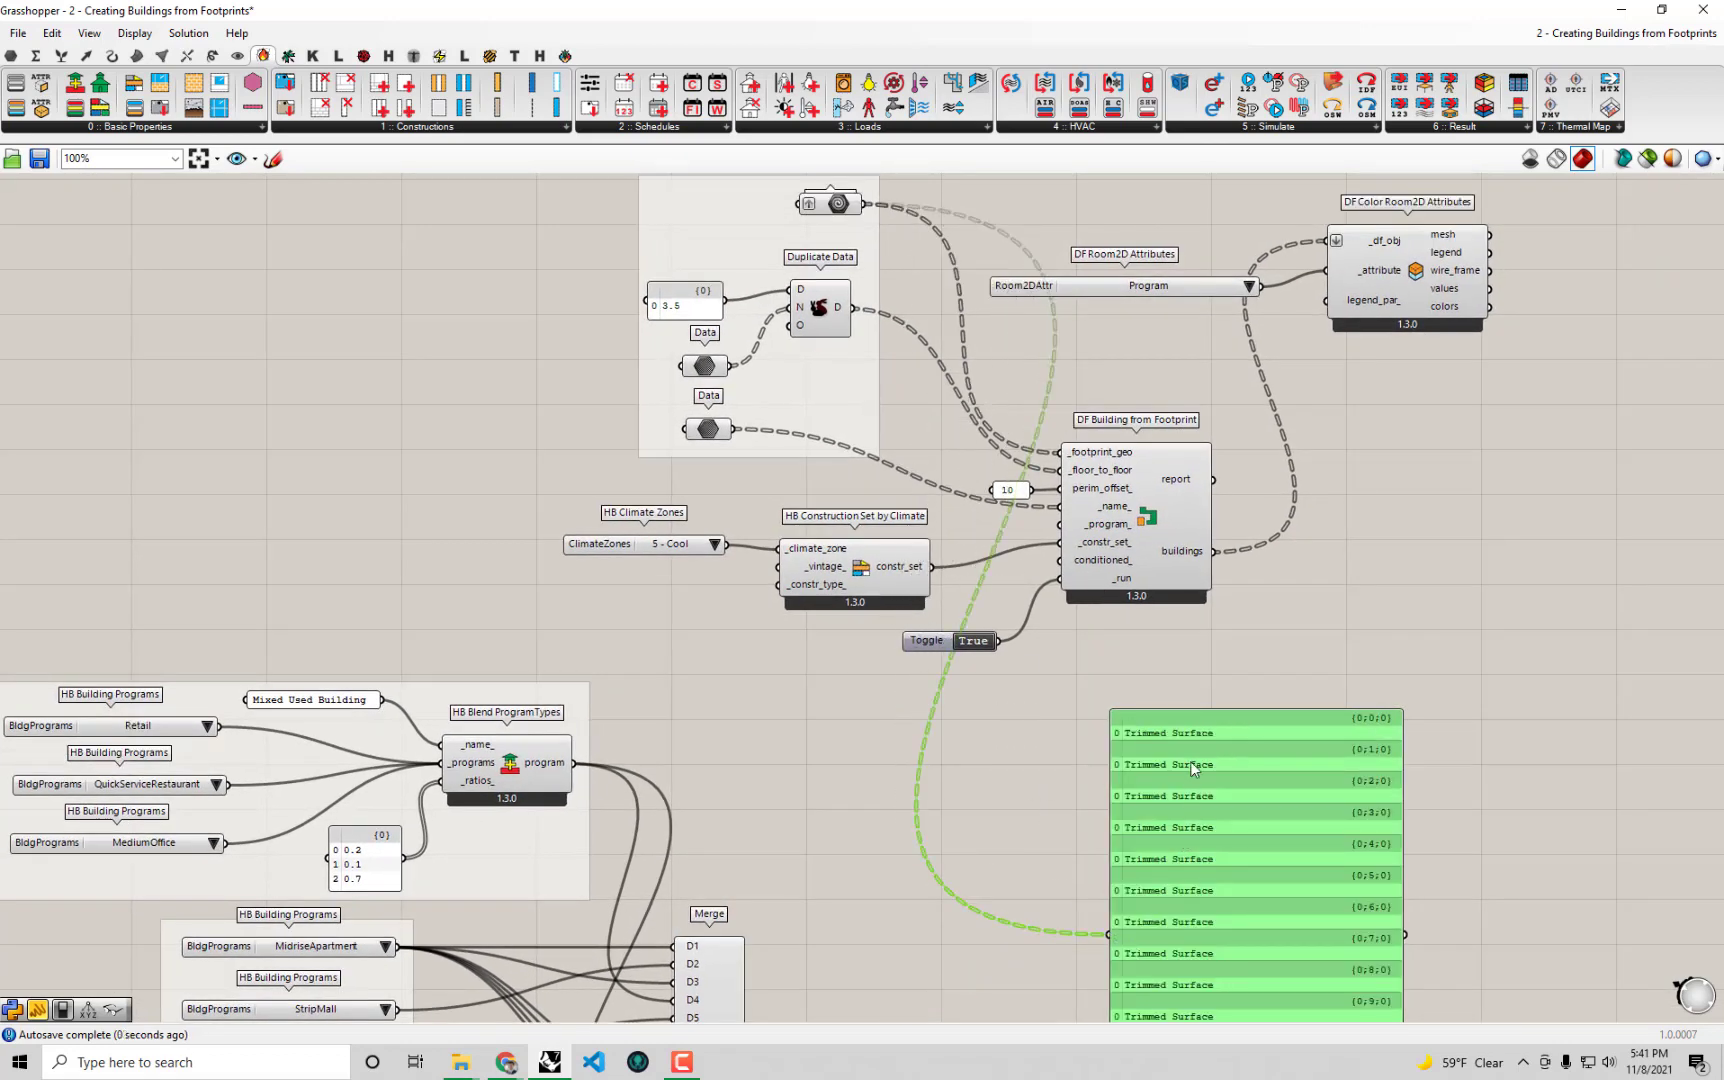
Show the merged program list in the panel and graft Merge's R output.
right_drag(1214, 997, 1204, 832)
drag(737, 898, 1099, 769)
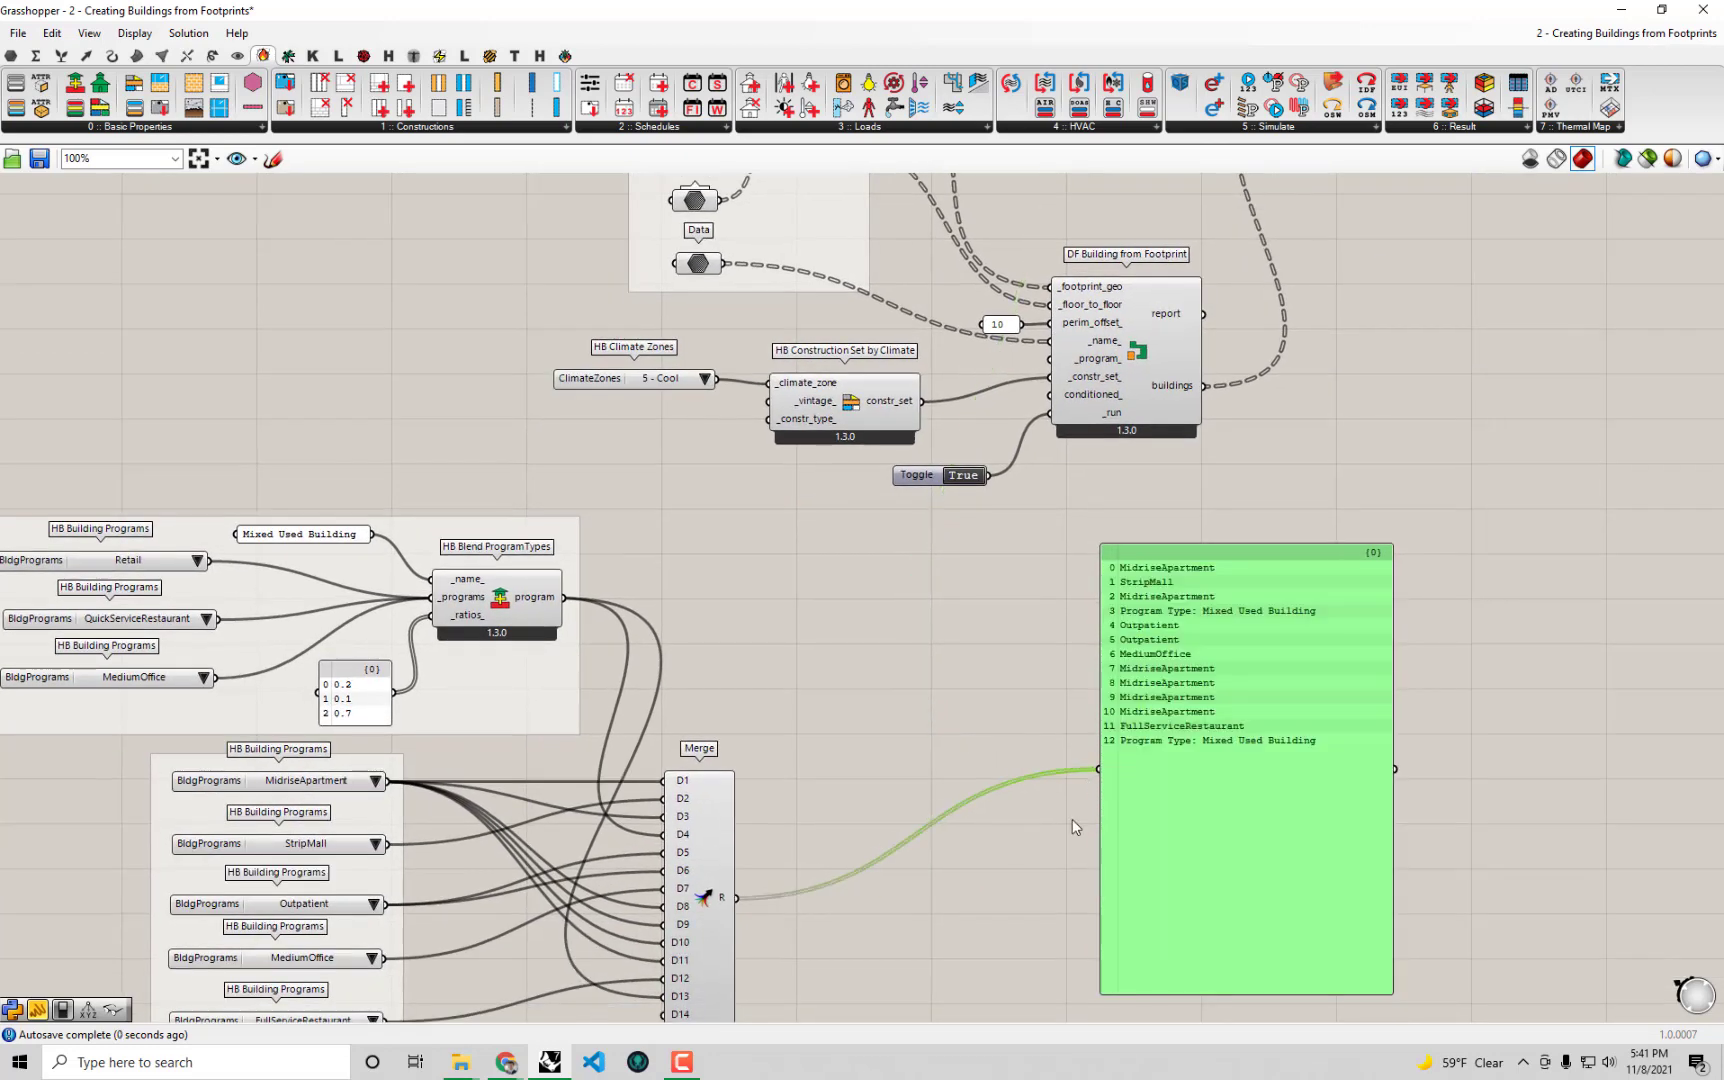
scroll(735, 903, up, 3)
right_click(736, 899)
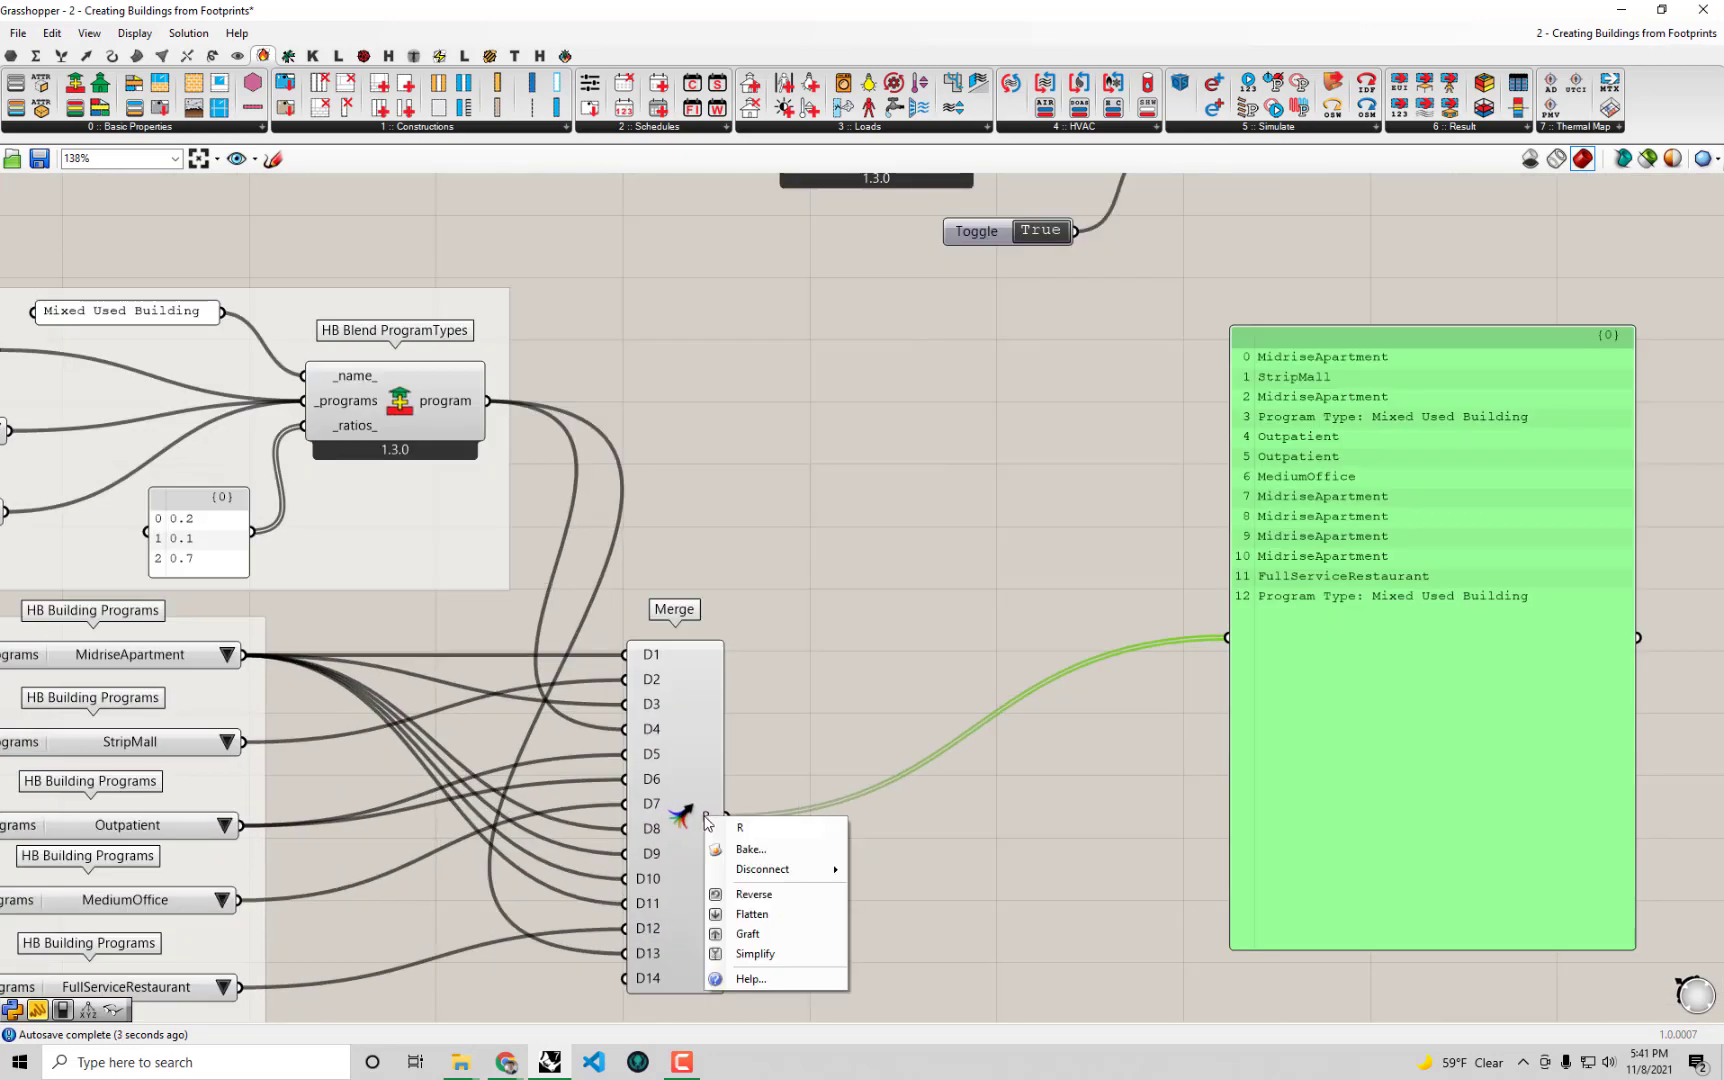
click(790, 936)
scroll(928, 753, down, 2)
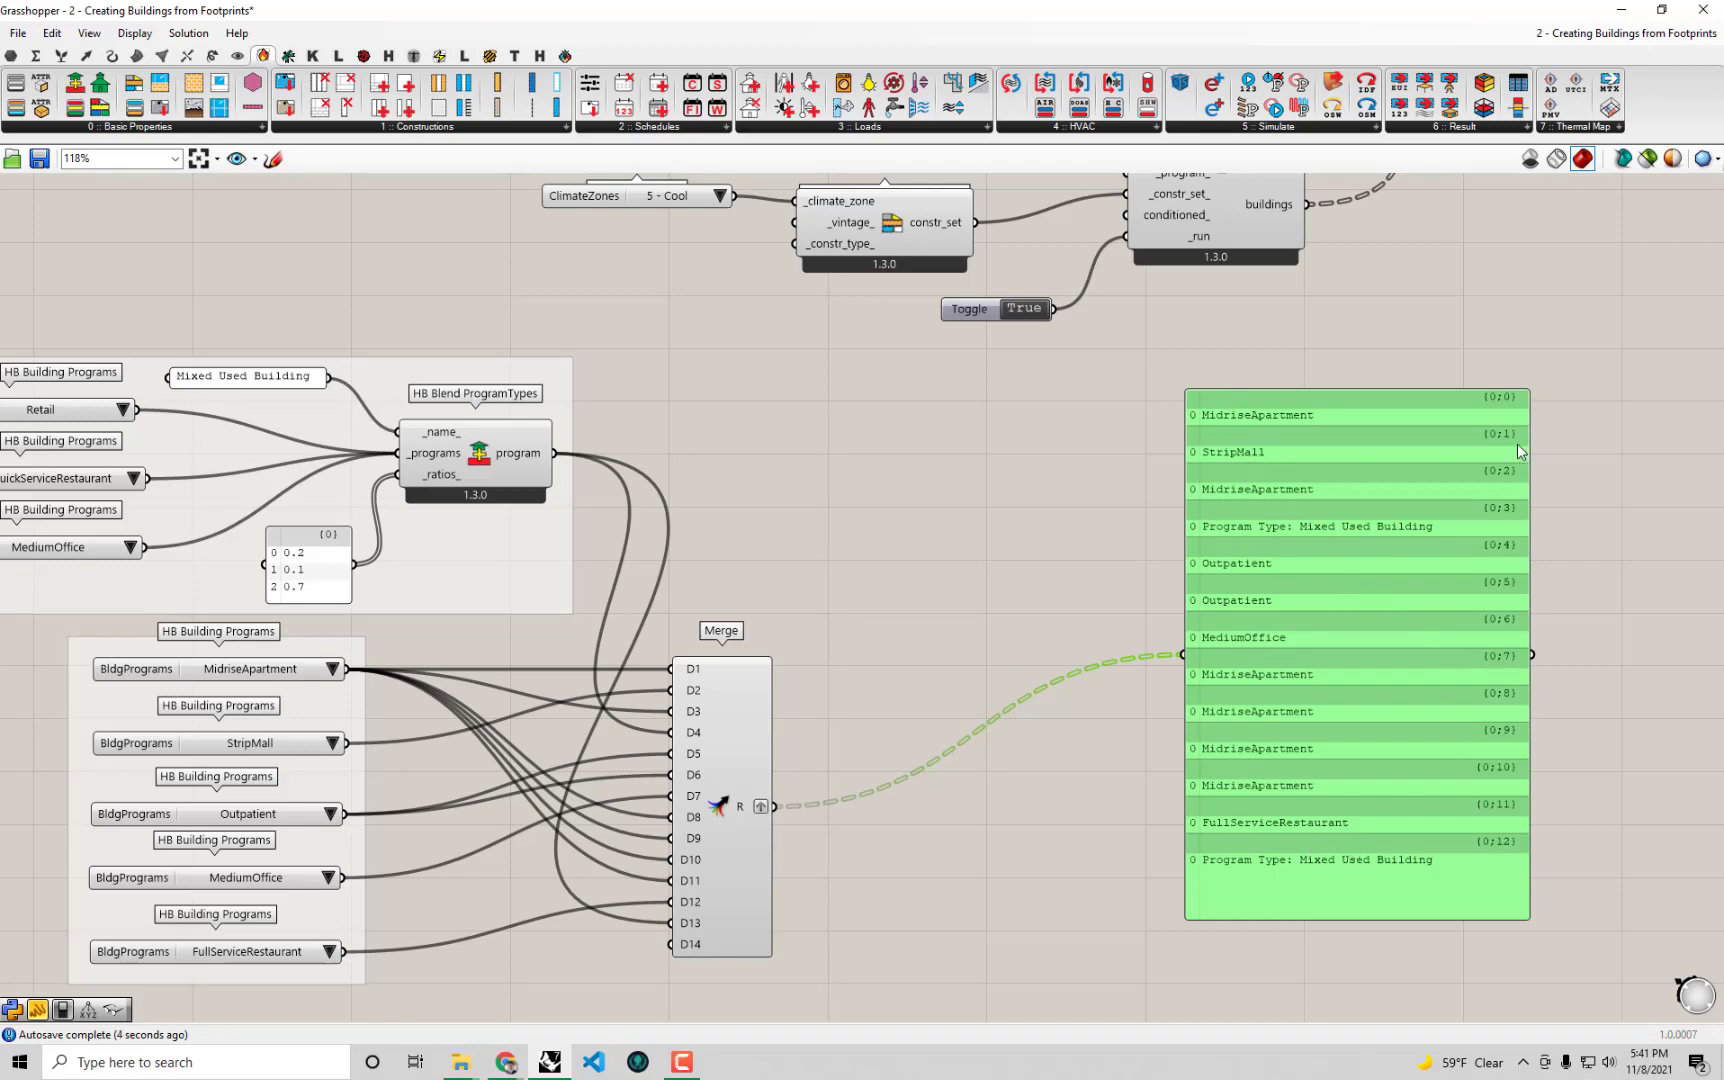
Move the panel beside DF Building from Footprint and list its 13 generated buildings.
right_drag(1189, 423, 1210, 530)
scroll(990, 254, down, 3)
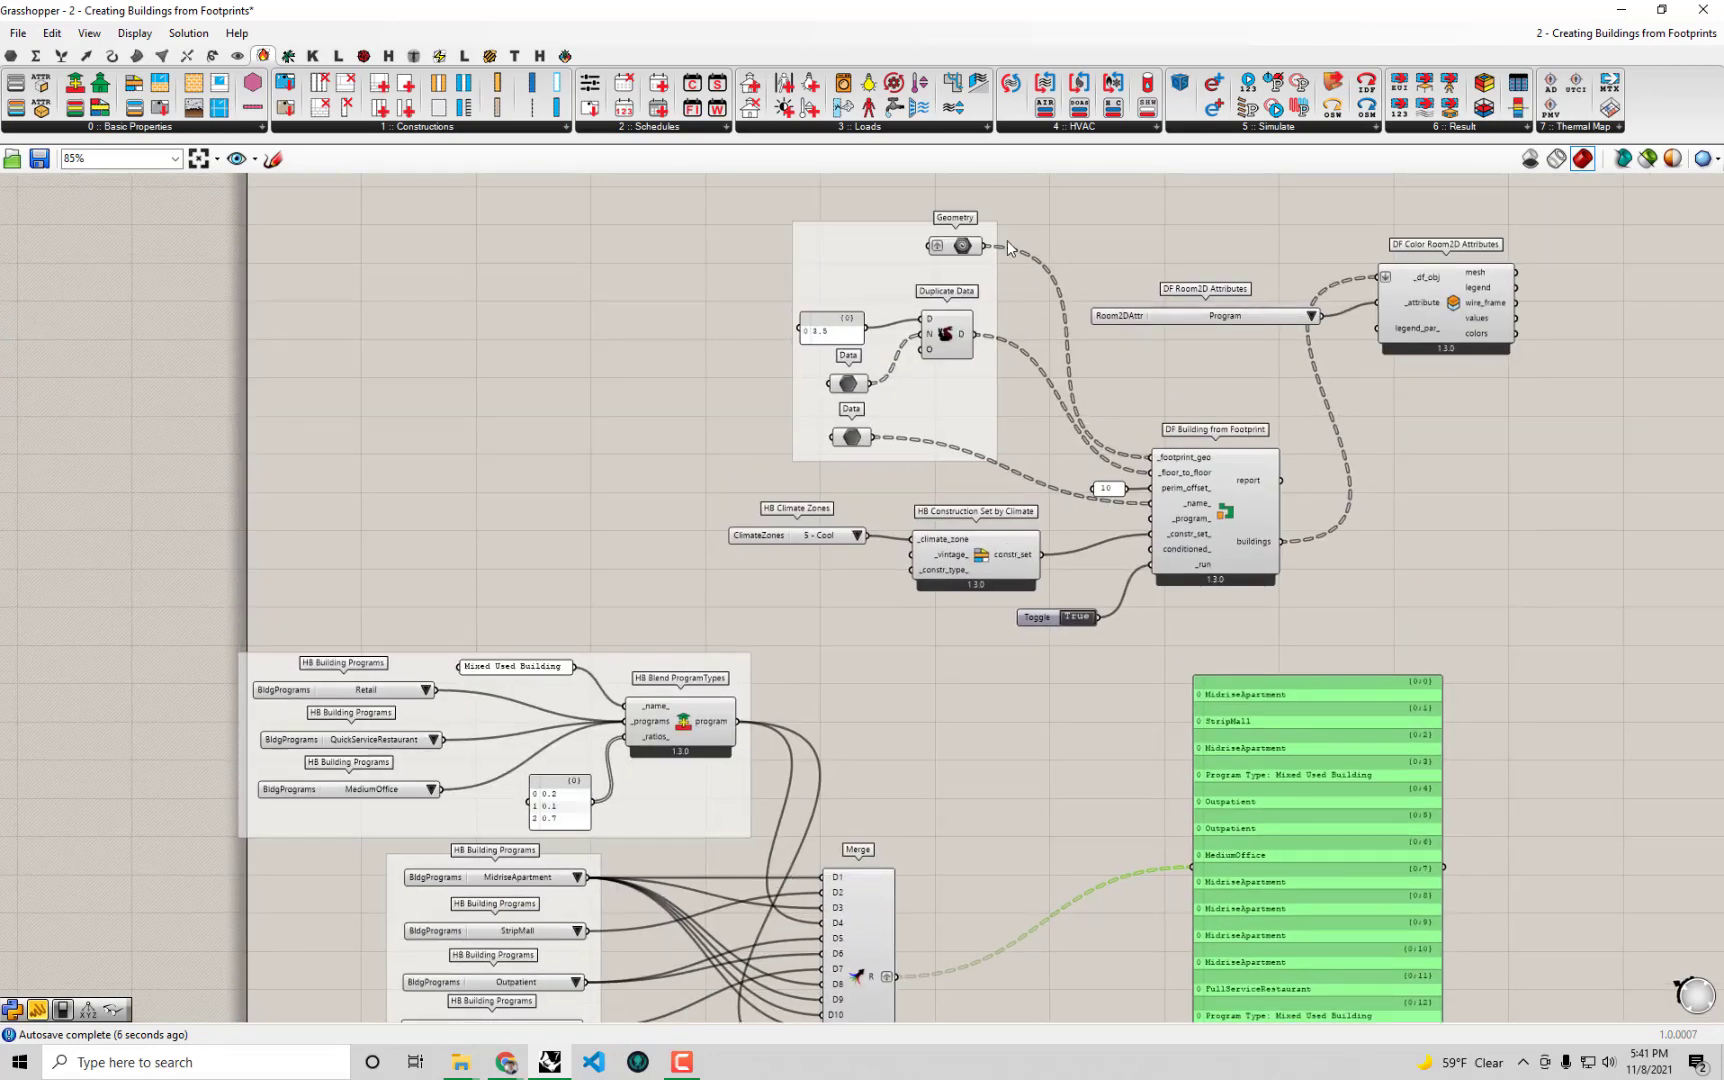
drag(988, 247, 1192, 866)
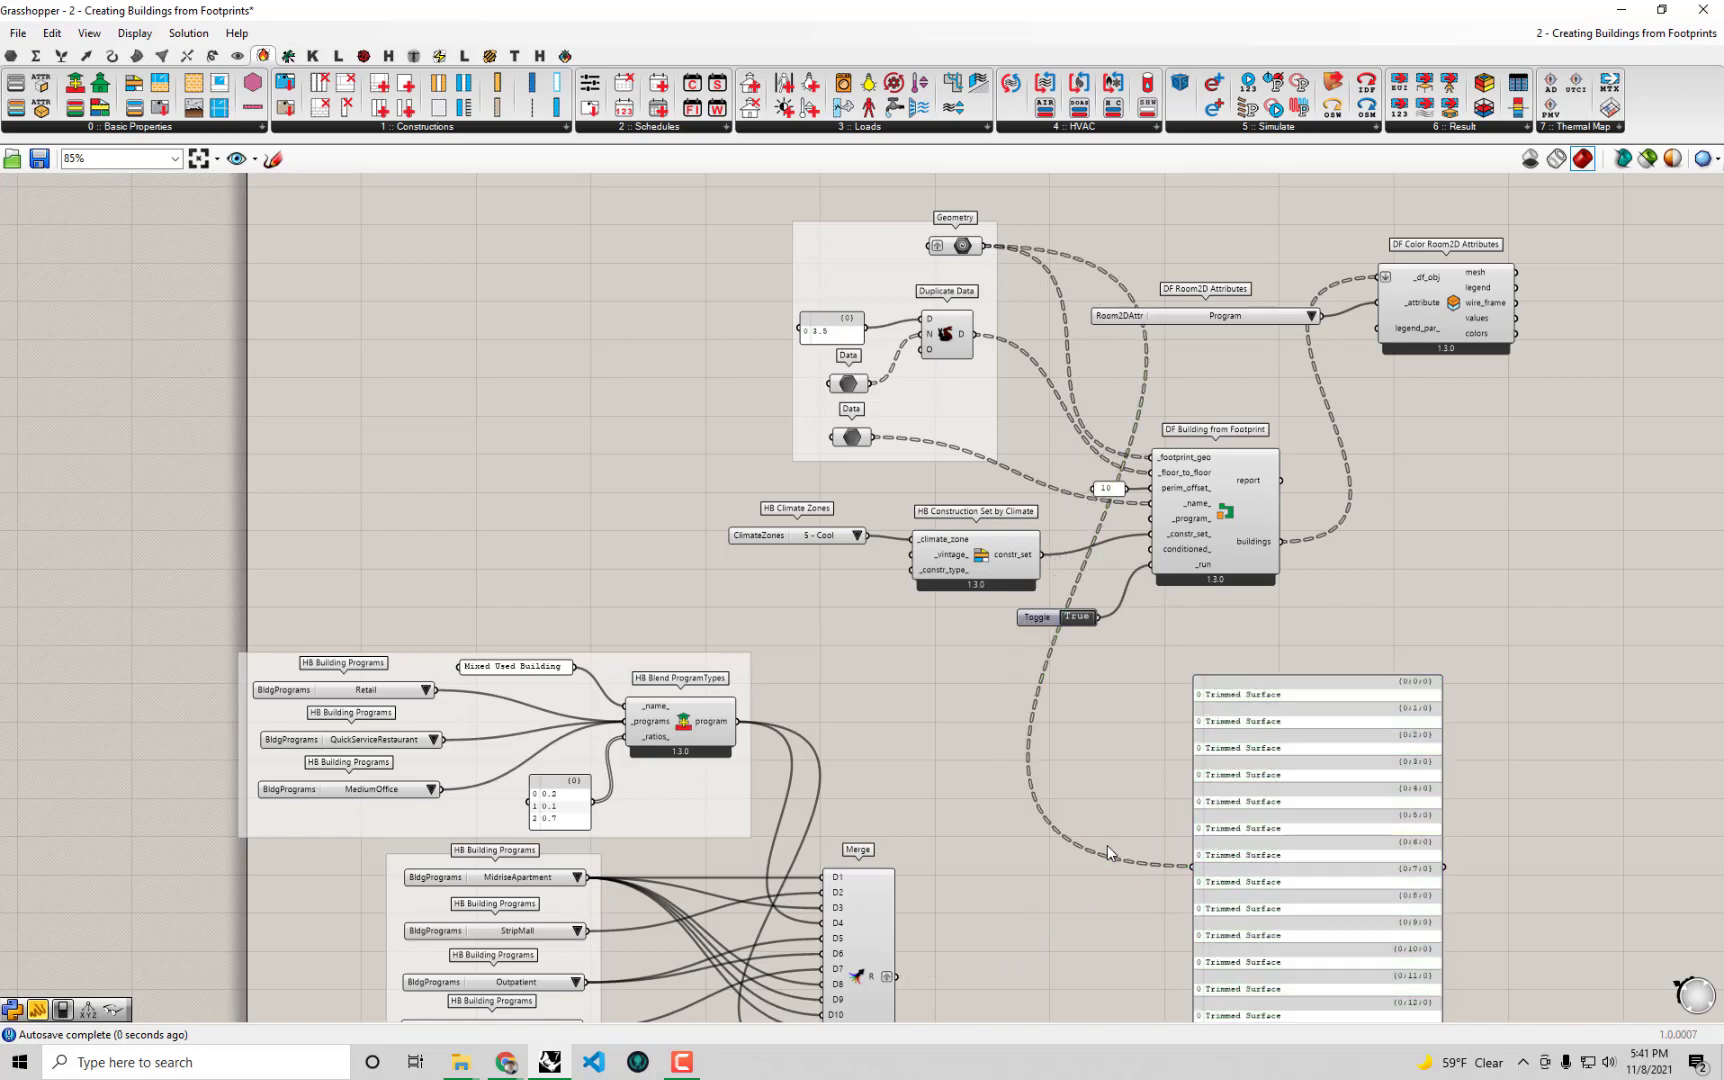
right_drag(983, 831, 896, 800)
click(1269, 822)
drag(1269, 822, 1440, 586)
drag(1194, 511, 1286, 661)
click(898, 975)
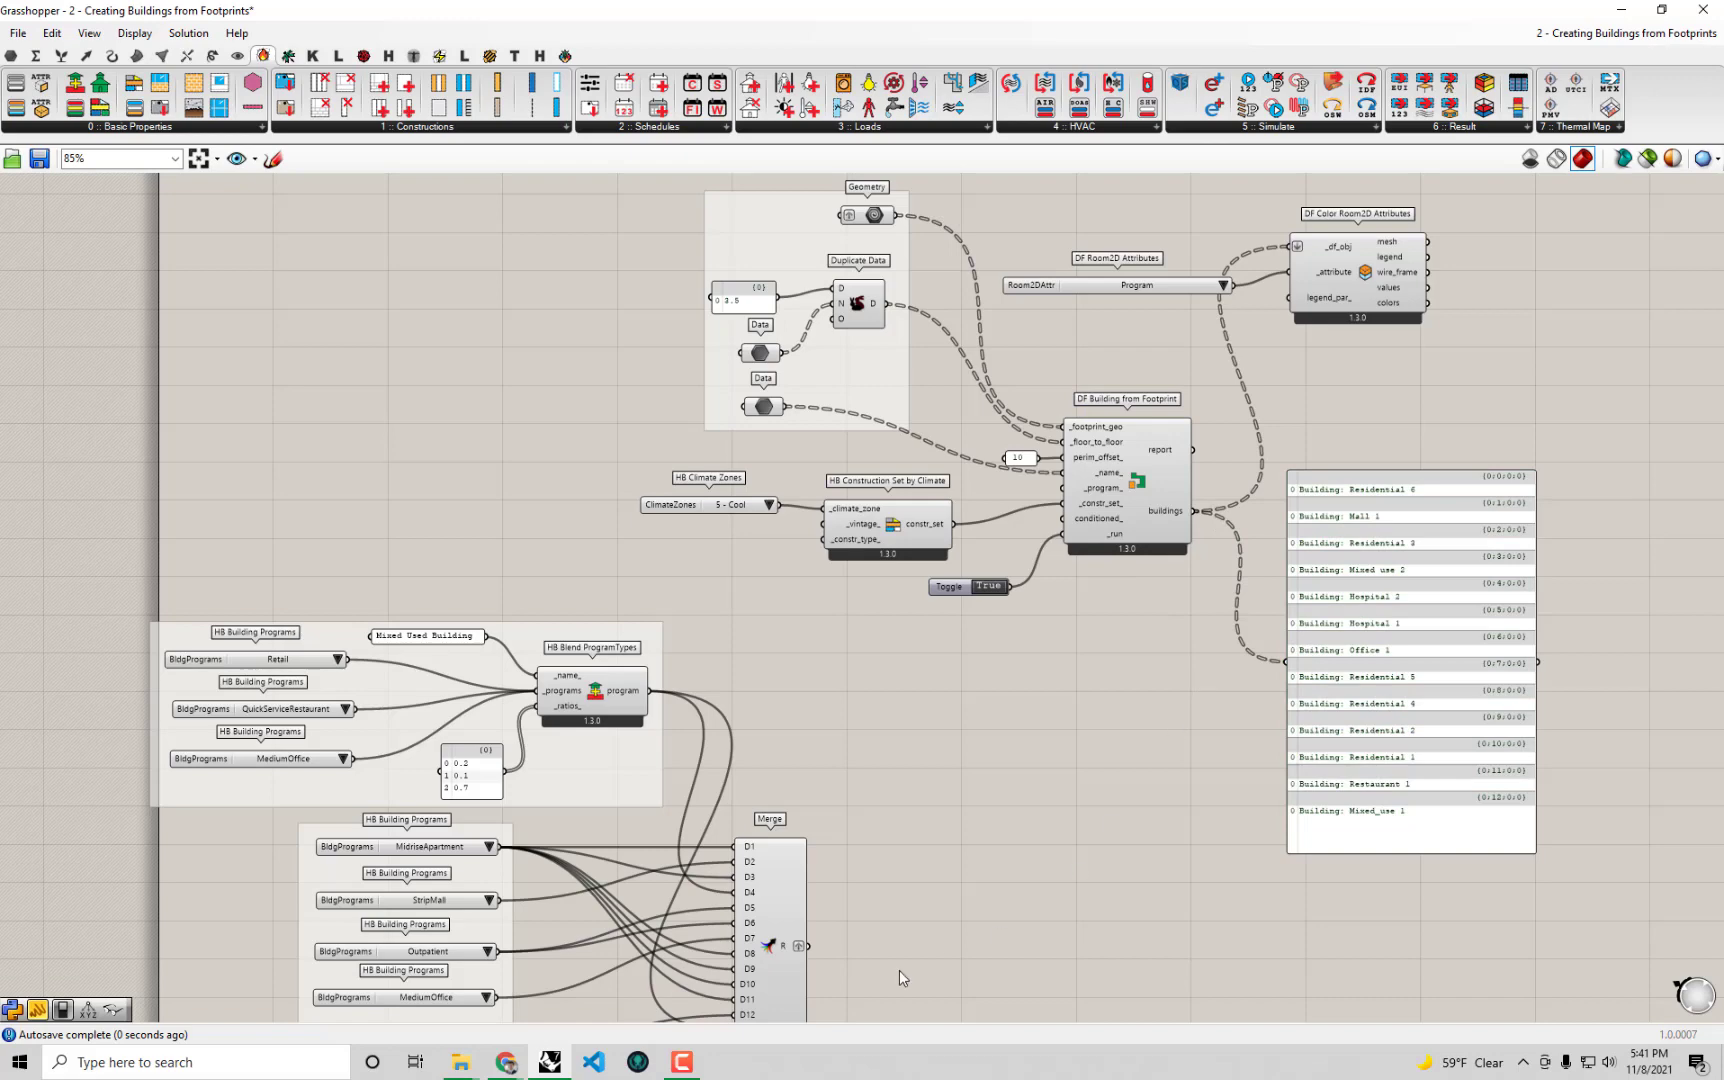
scroll(805, 948, up, 2)
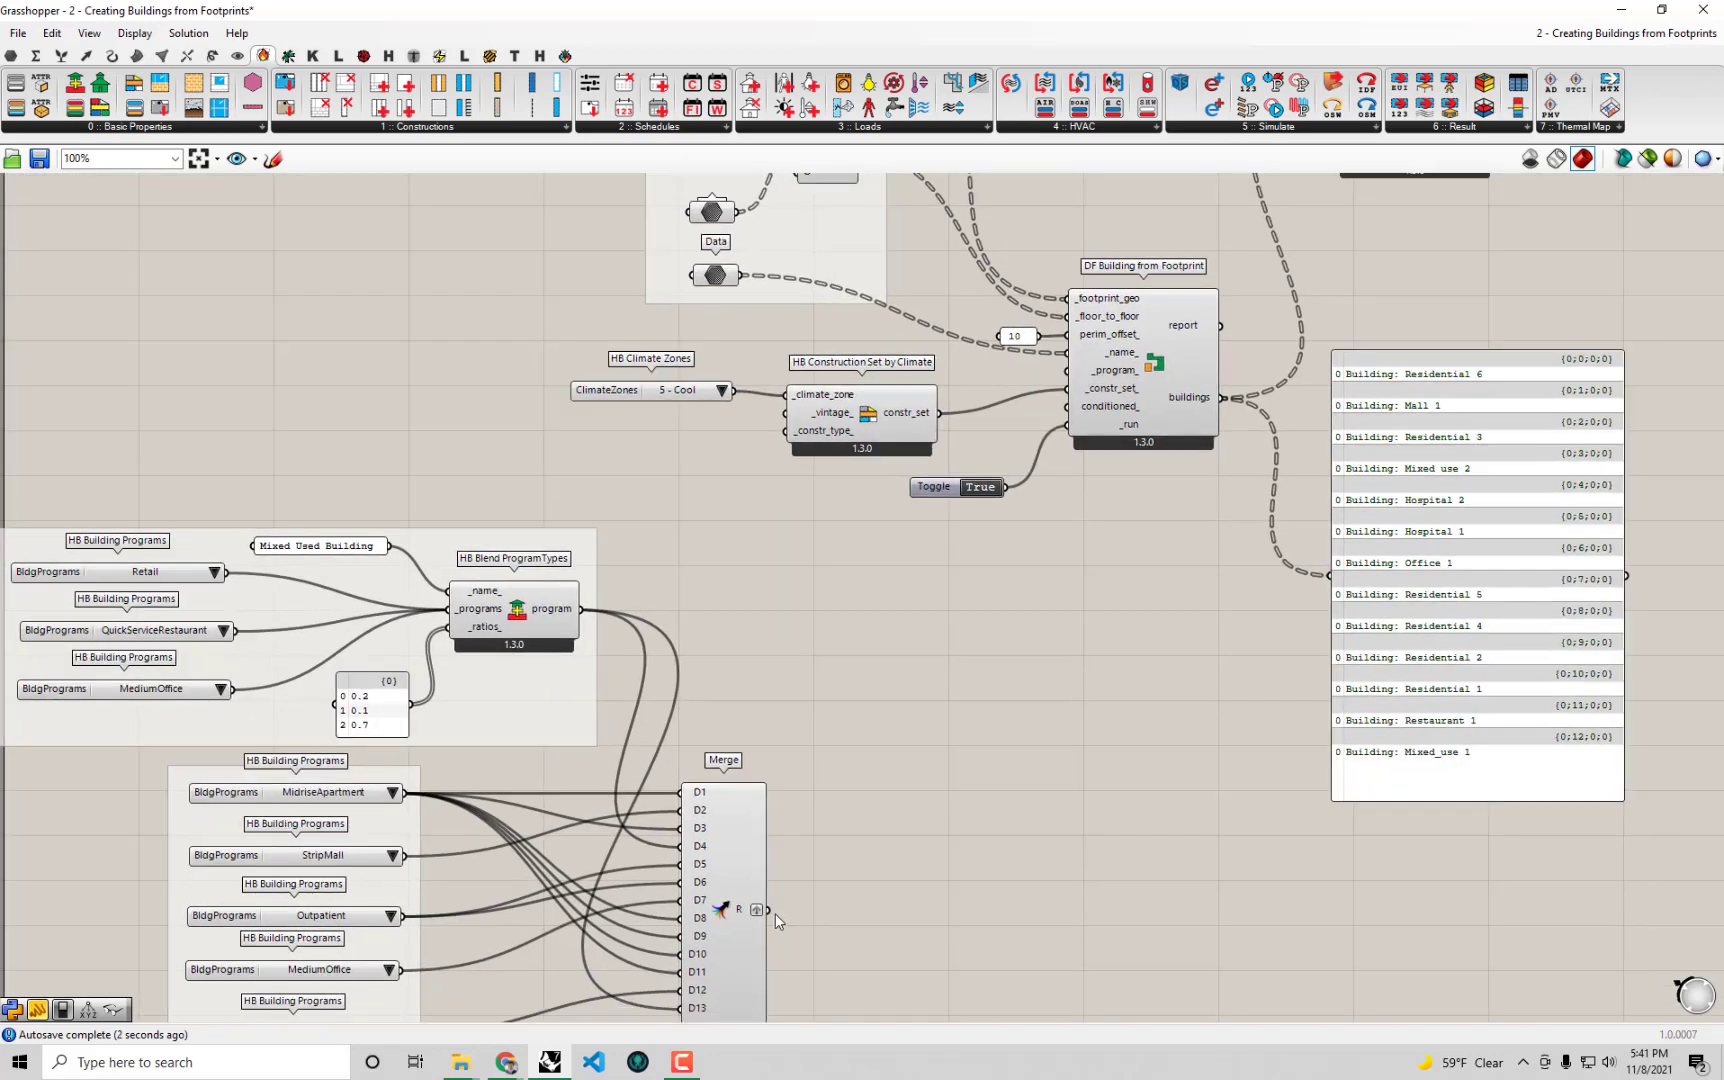
Connect the grafted Merge output to DF Building's _program_ input, with Grasshopper on the right half.
drag(769, 910, 1087, 380)
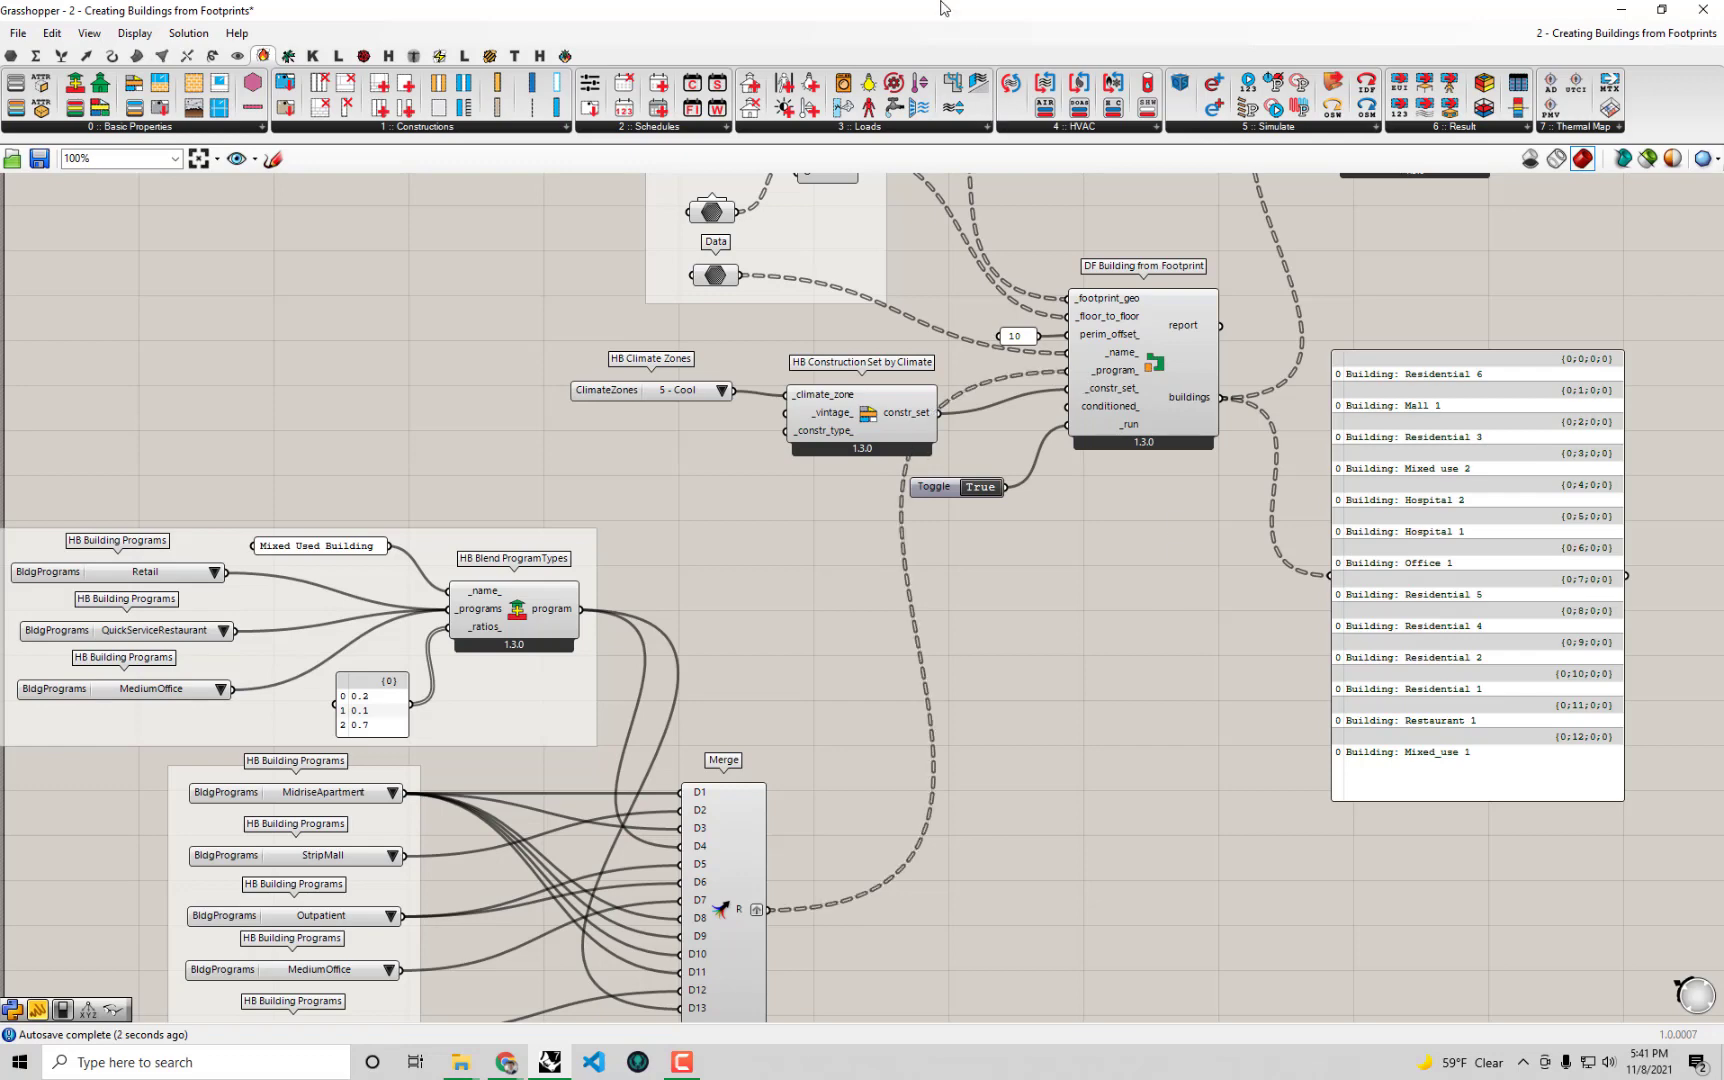
key(super+Right)
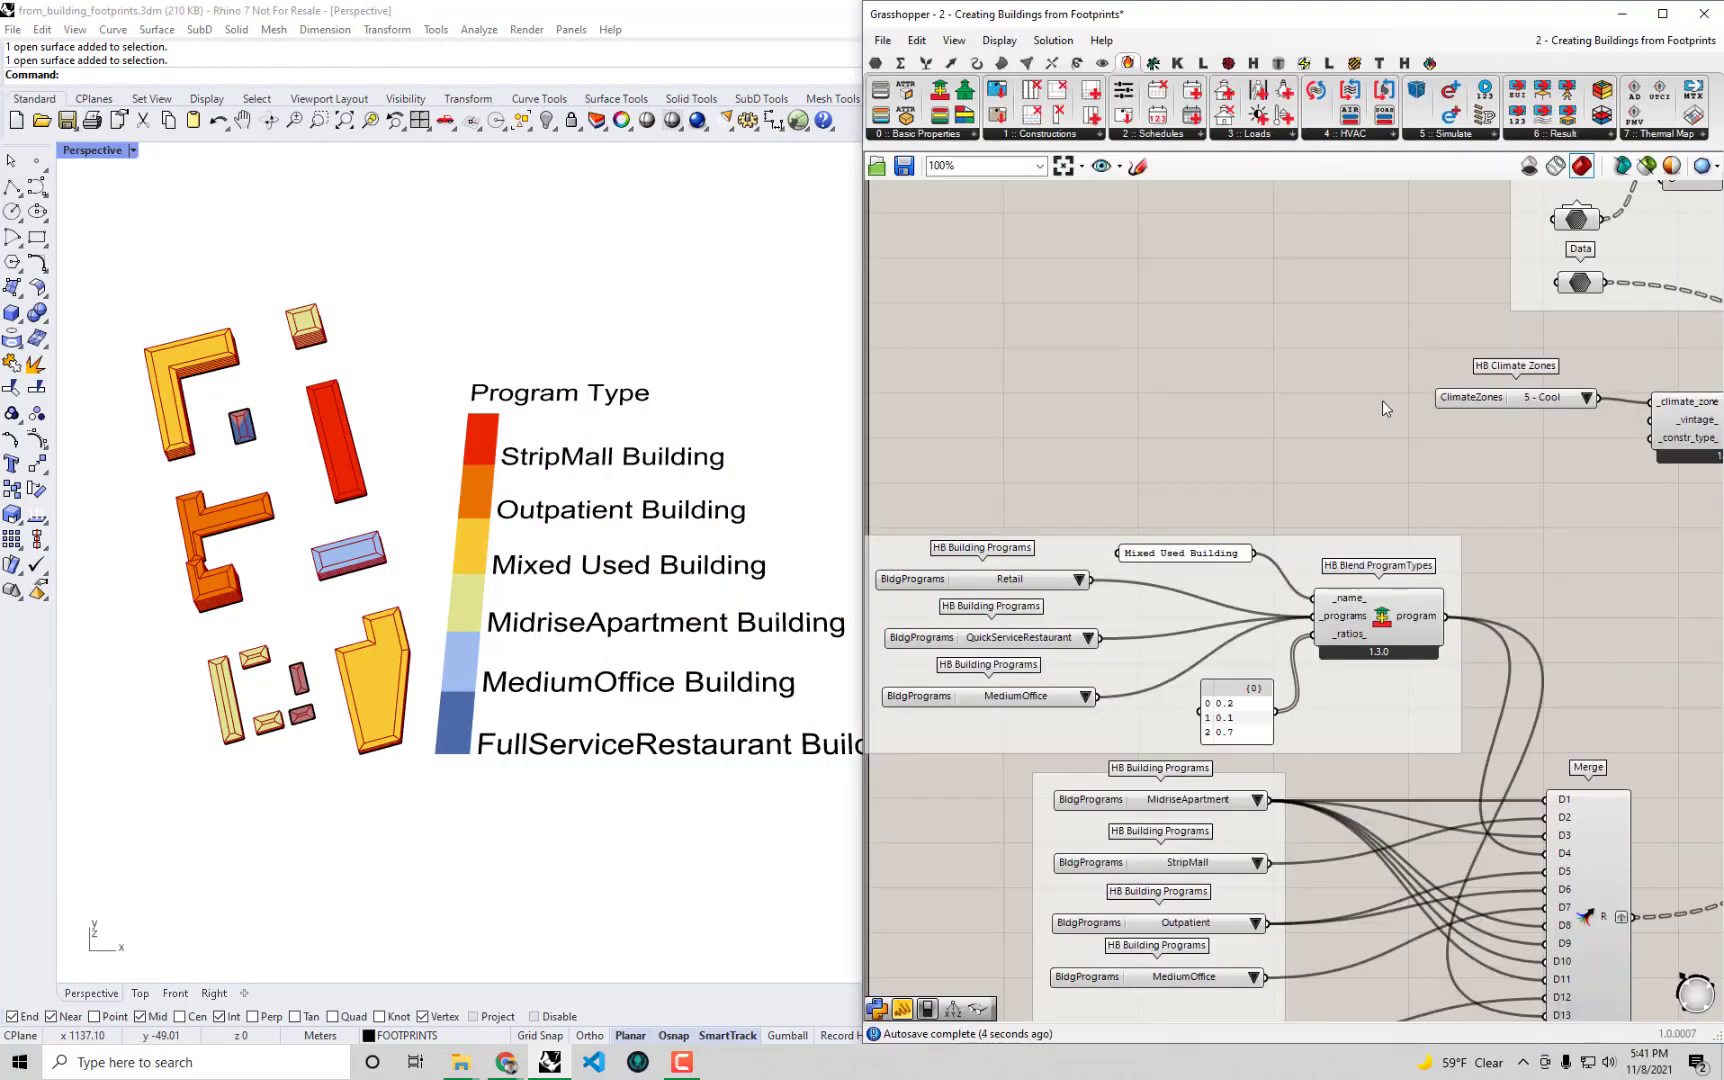
click(330, 490)
Inspect the buildings coloured by six program types, StripMall to FullServiceRestaurant, in Rhino's Perspective view.
scroll(393, 480, up, 3)
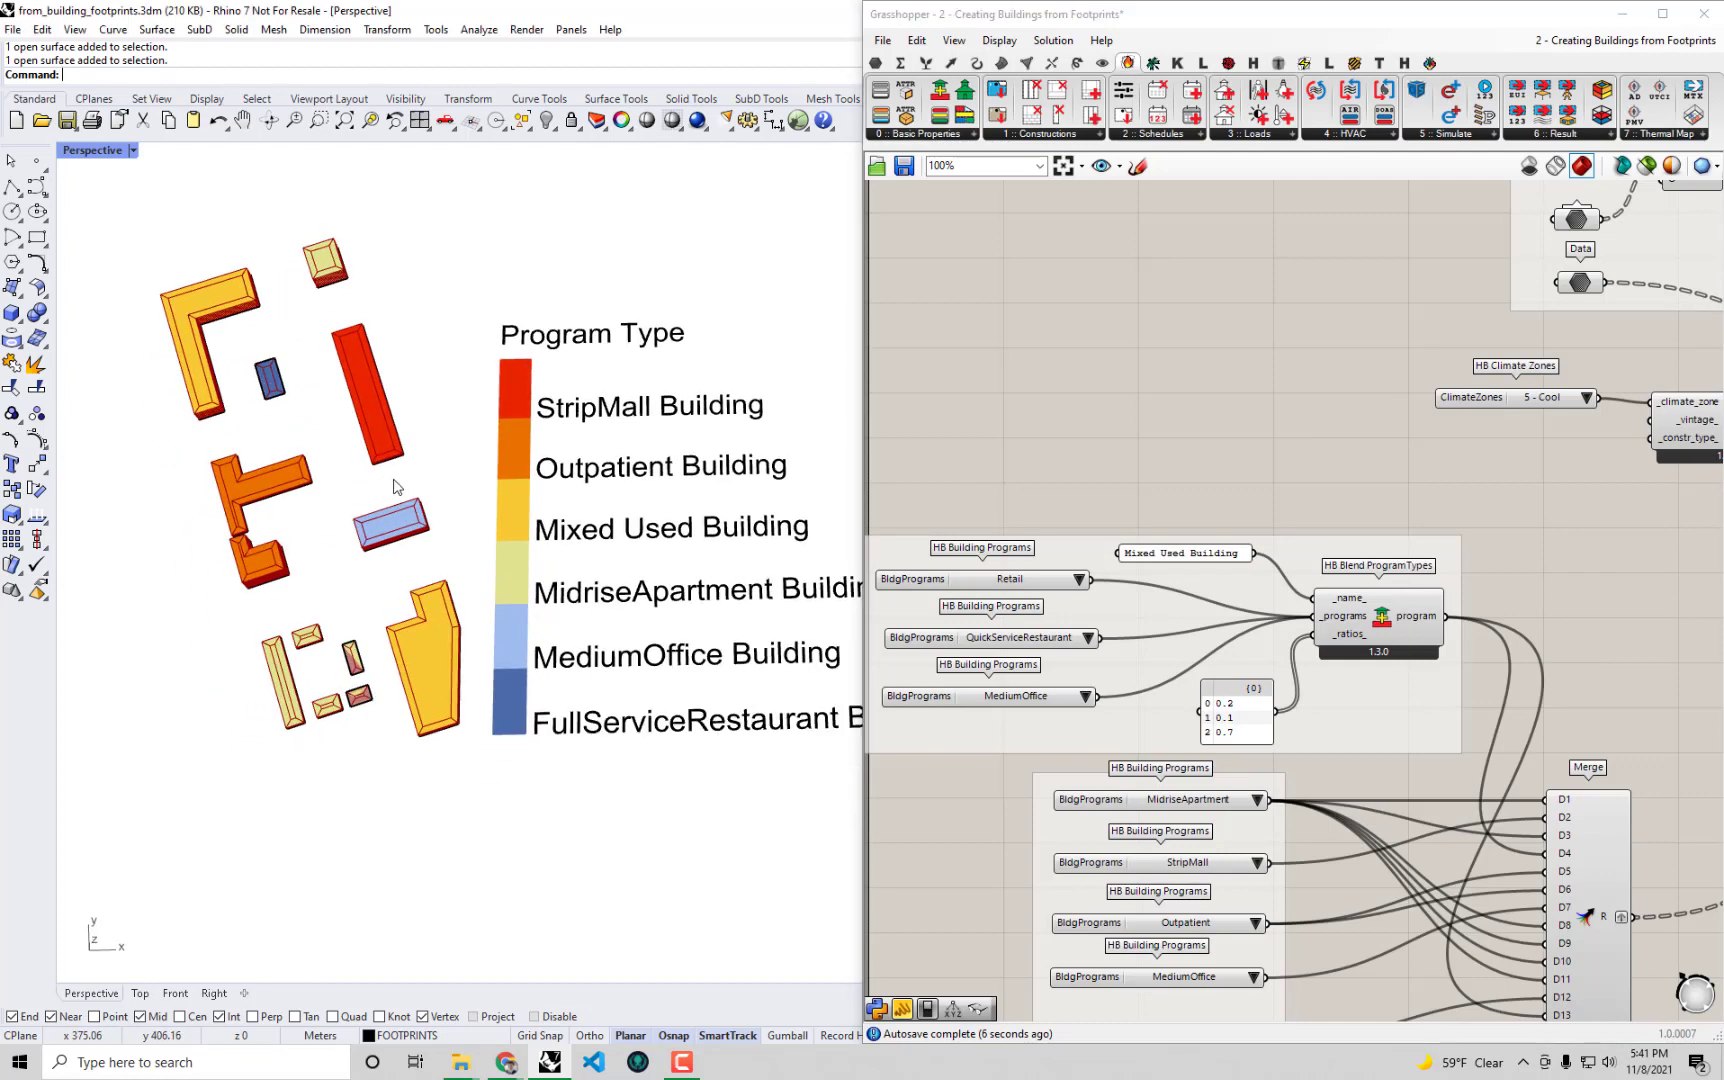
scroll(440, 440, up, 3)
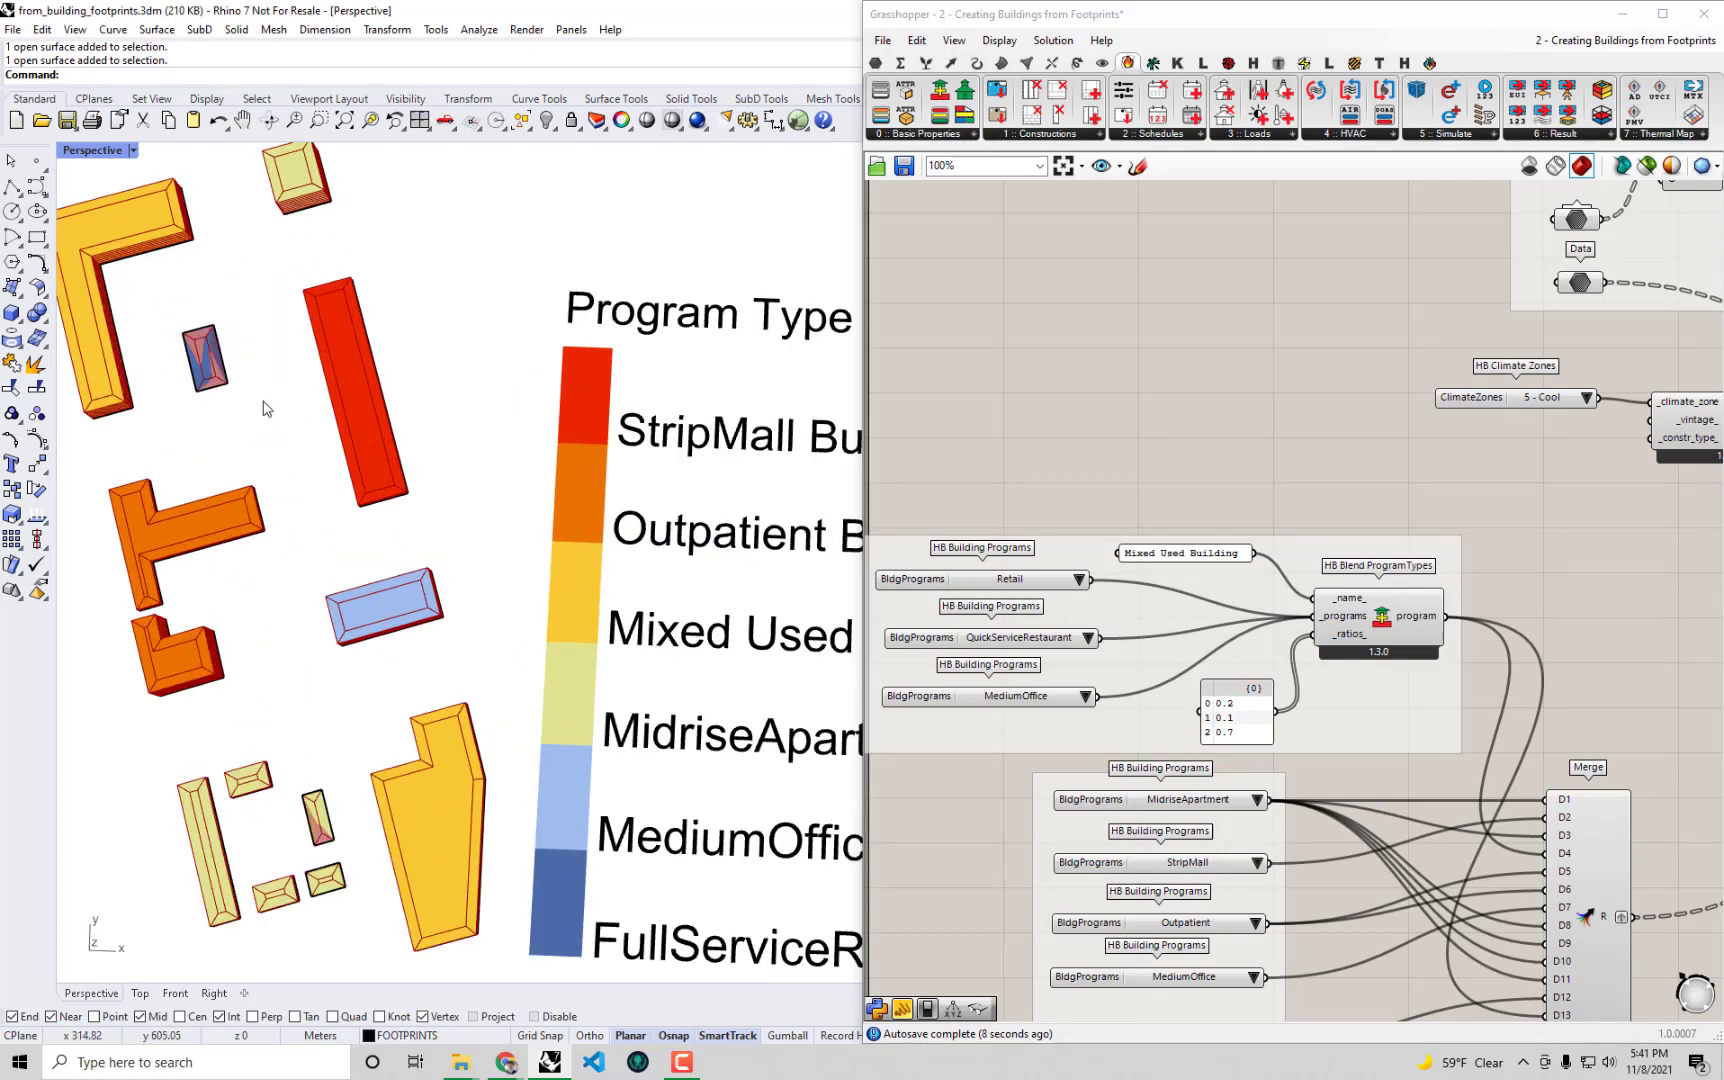
scroll(460, 420, up, 2)
scroll(370, 400, down, 3)
scroll(600, 478, down, 2)
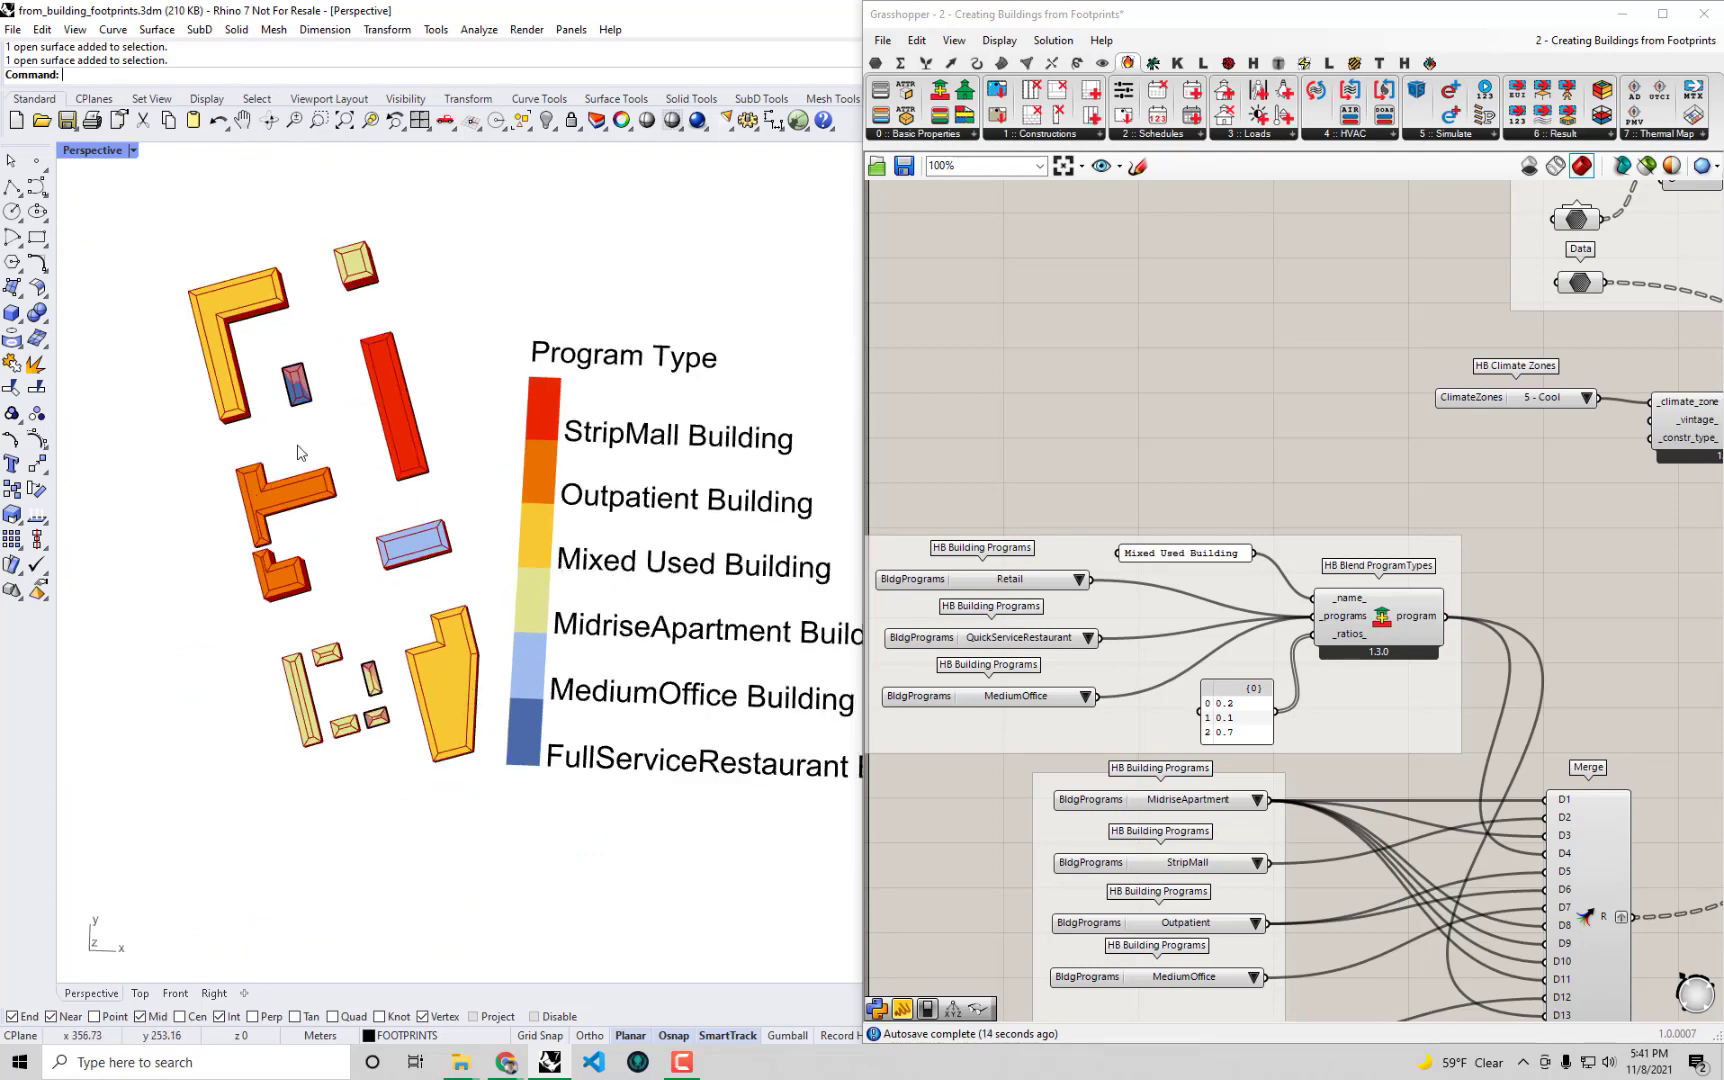
right_drag(572, 696, 580, 678)
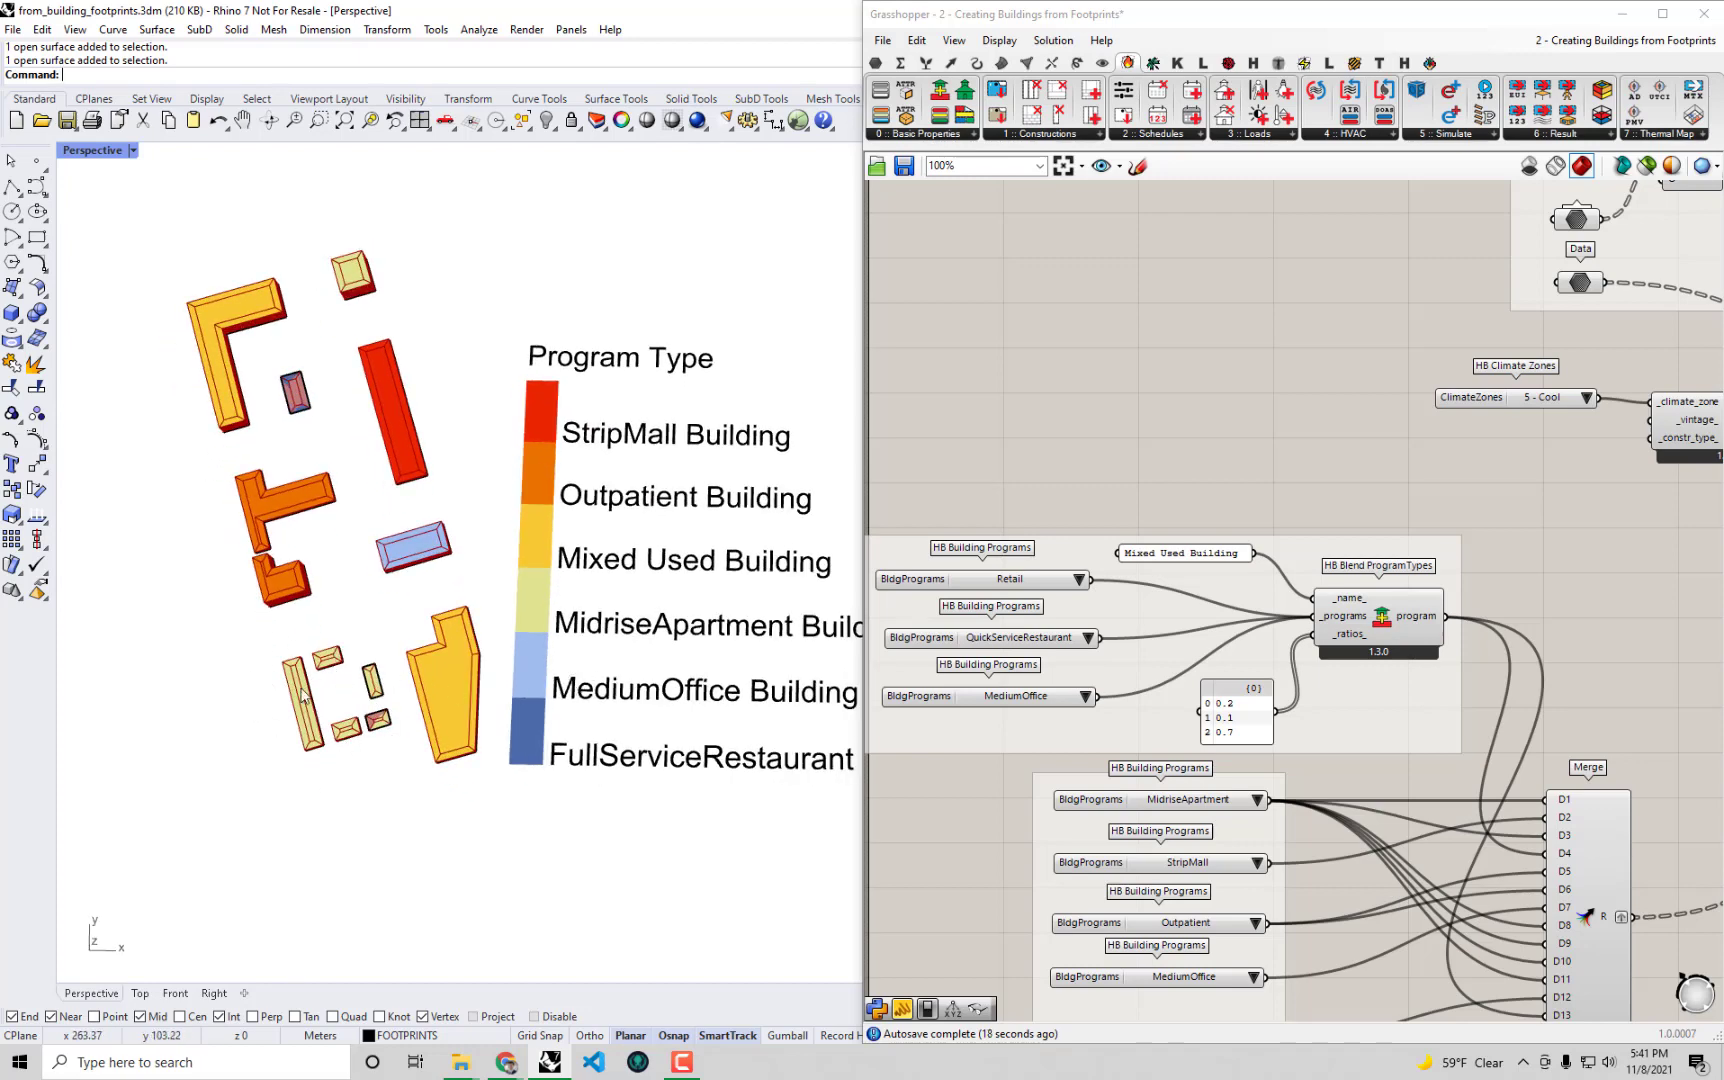
click(1206, 376)
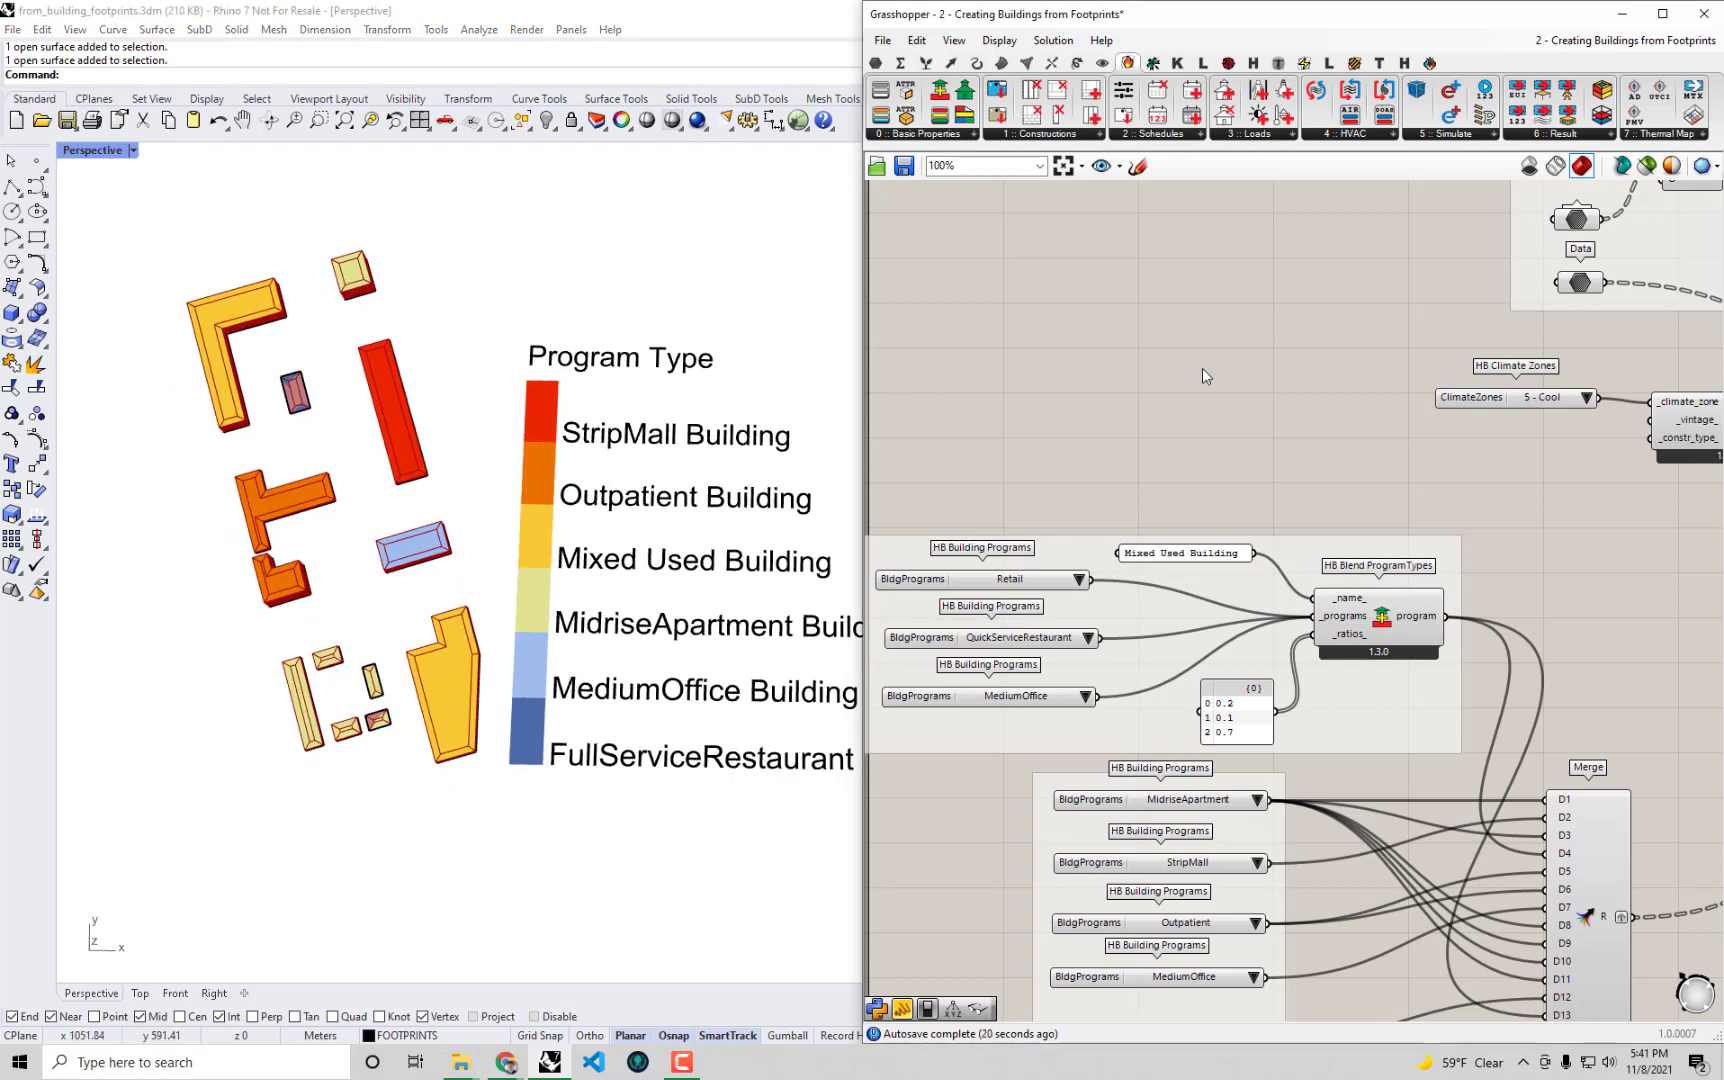
right_drag(530, 540, 425, 635)
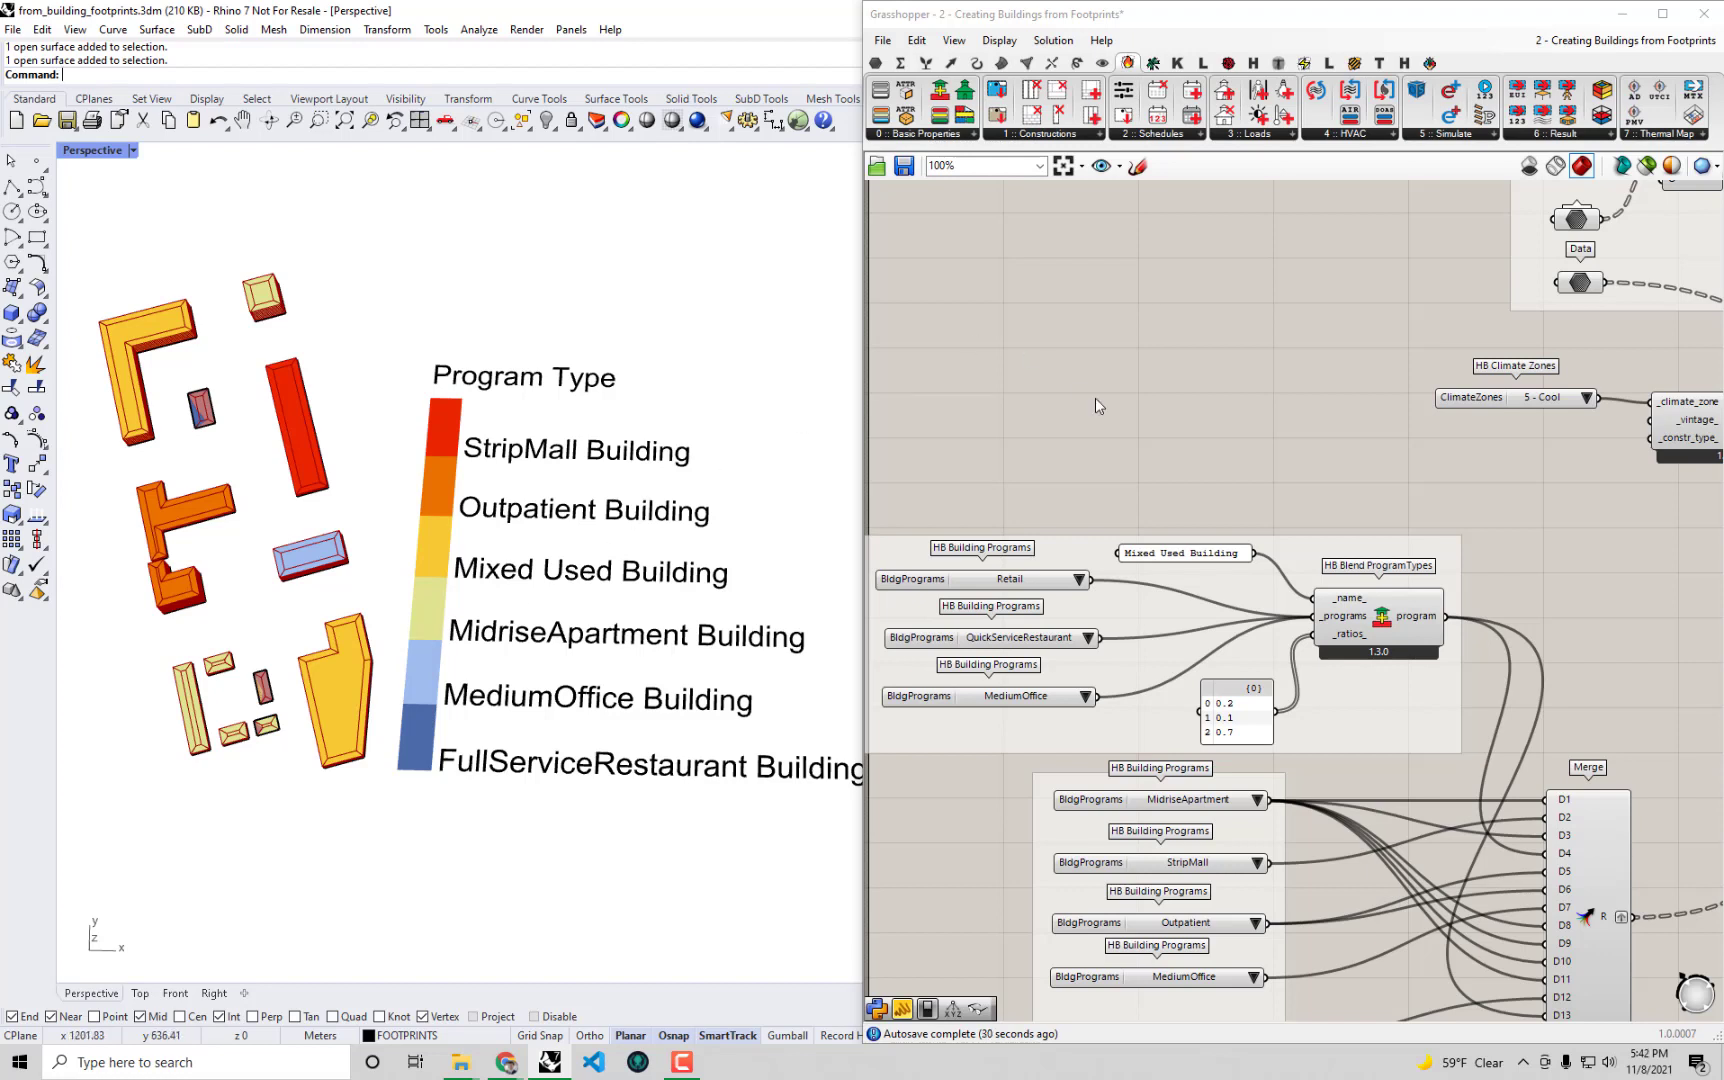
right_drag(1686, 424, 1344, 470)
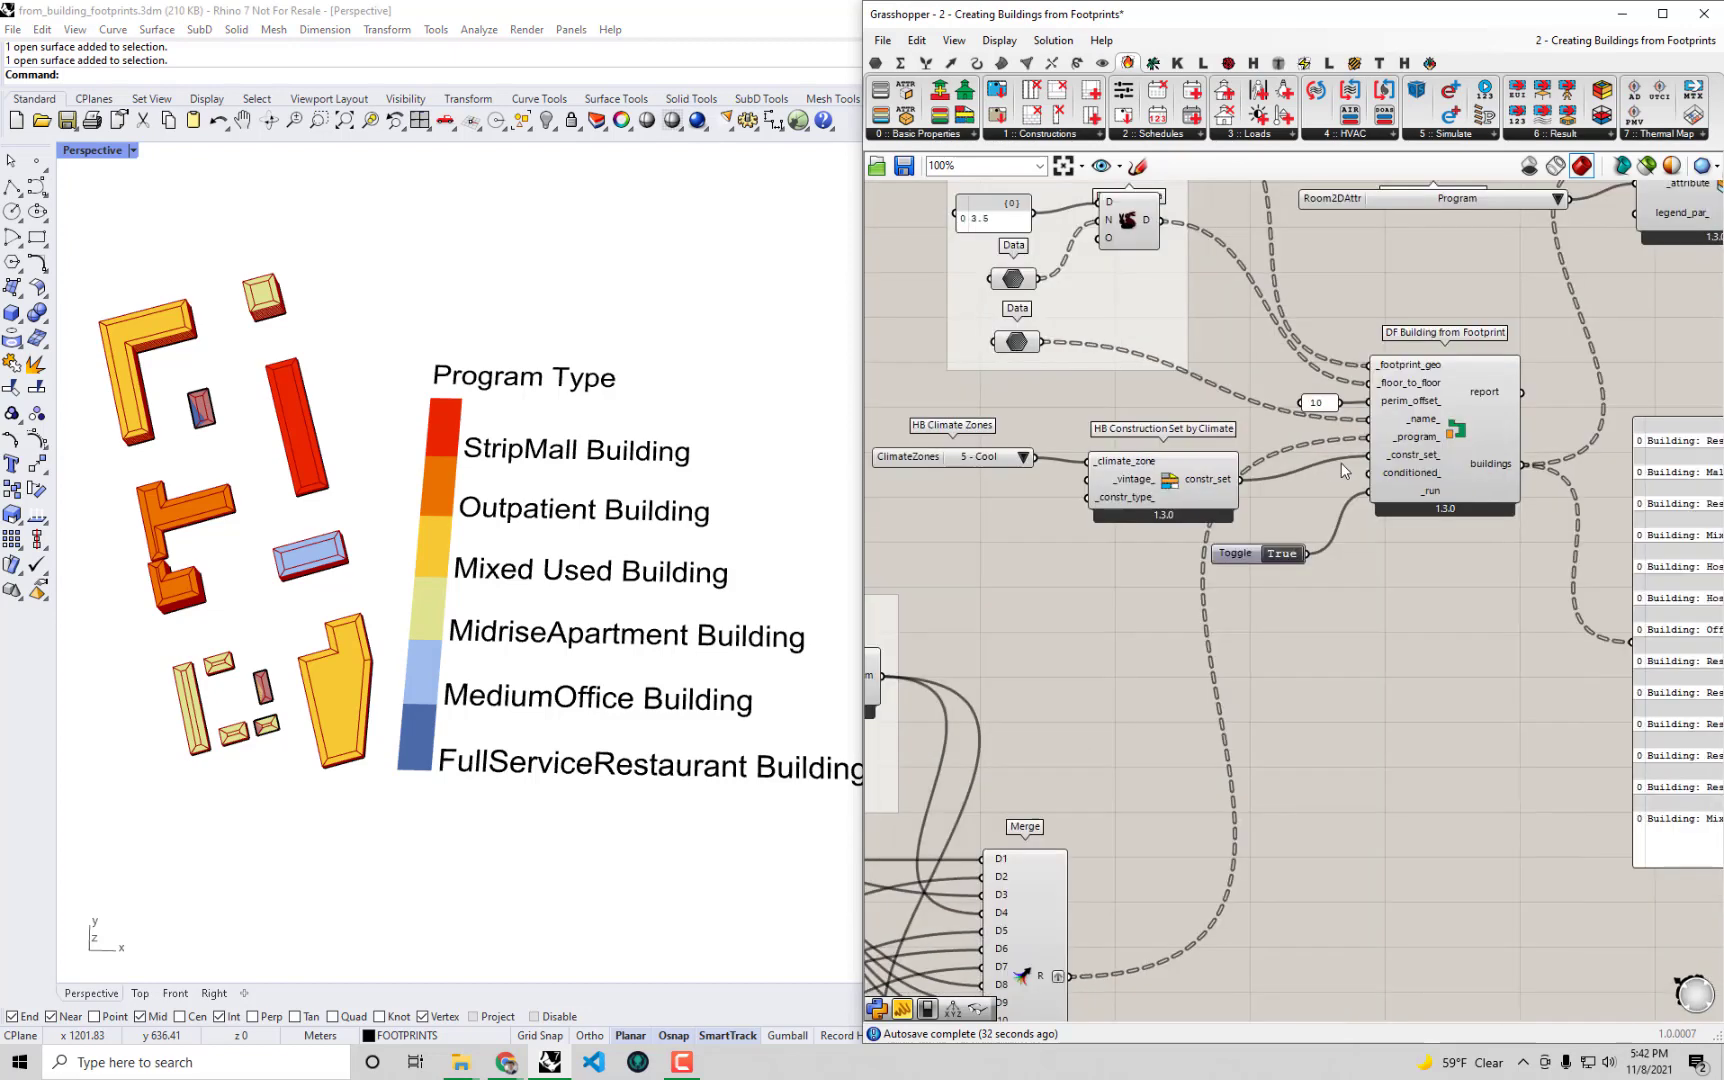
right_drag(1207, 522, 1274, 518)
drag(1230, 490, 1255, 488)
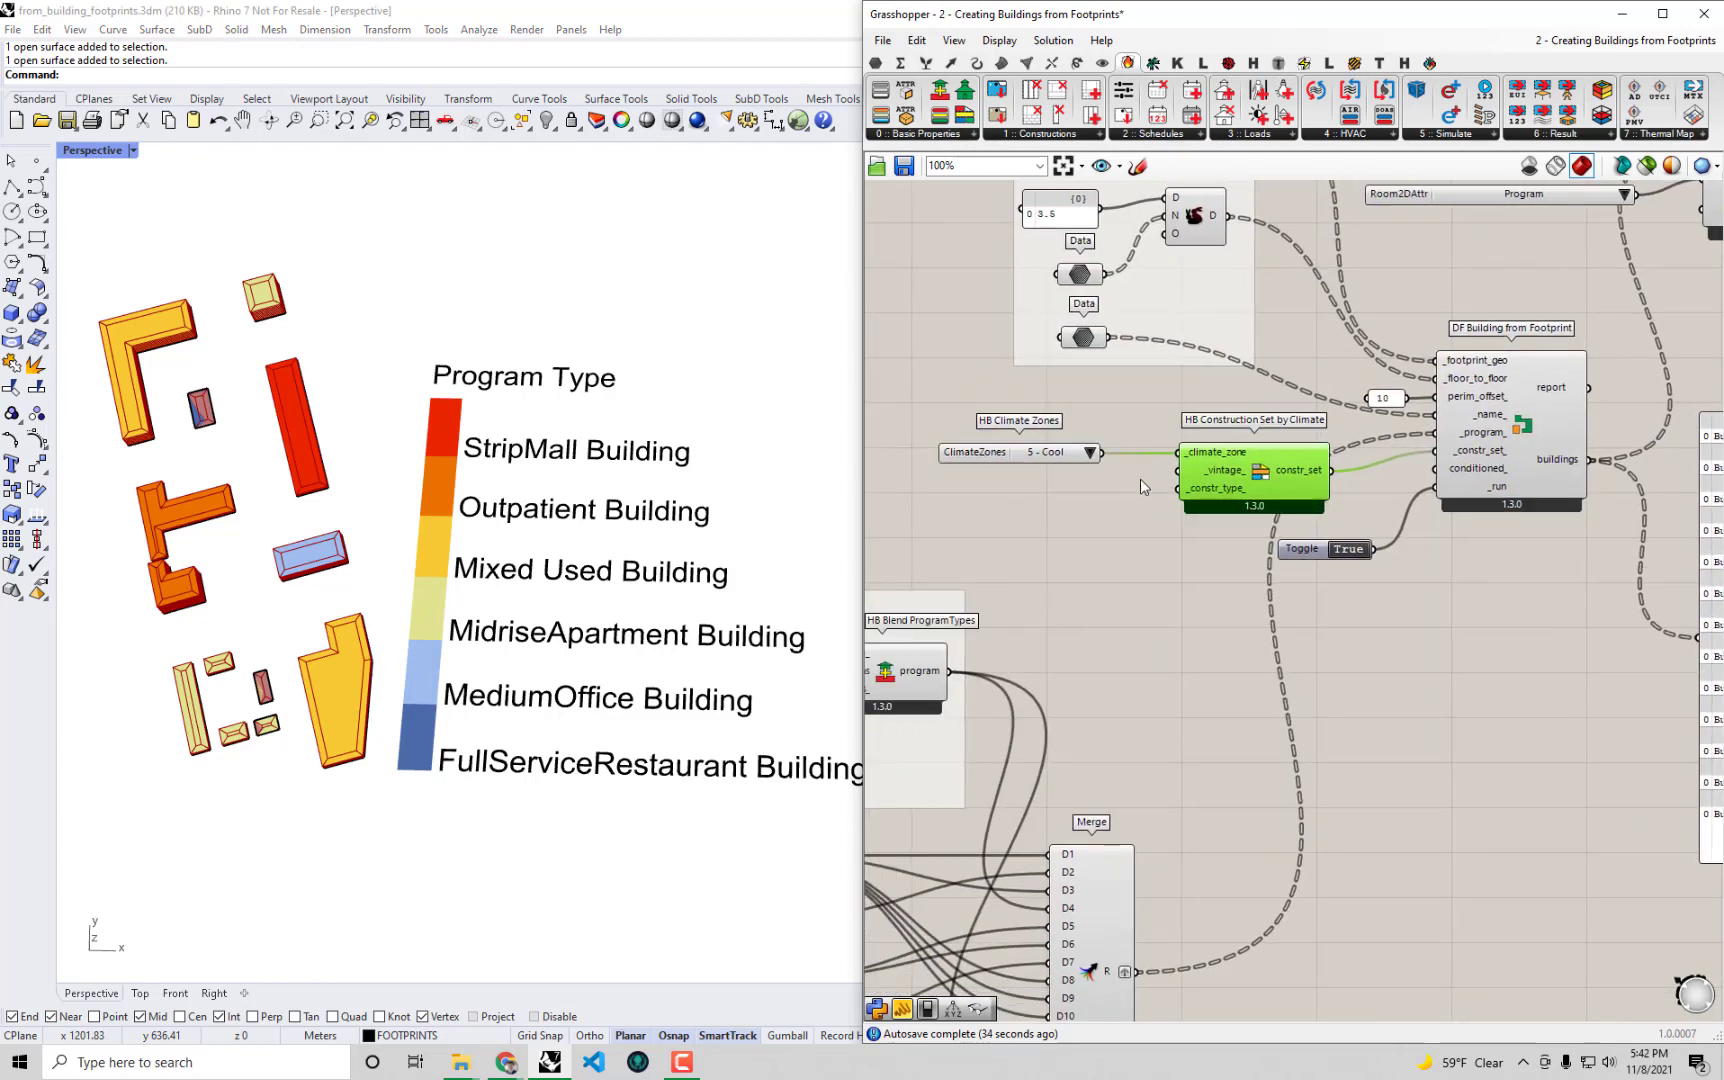
click(1065, 457)
click(1133, 526)
scroll(1129, 537, down, 2)
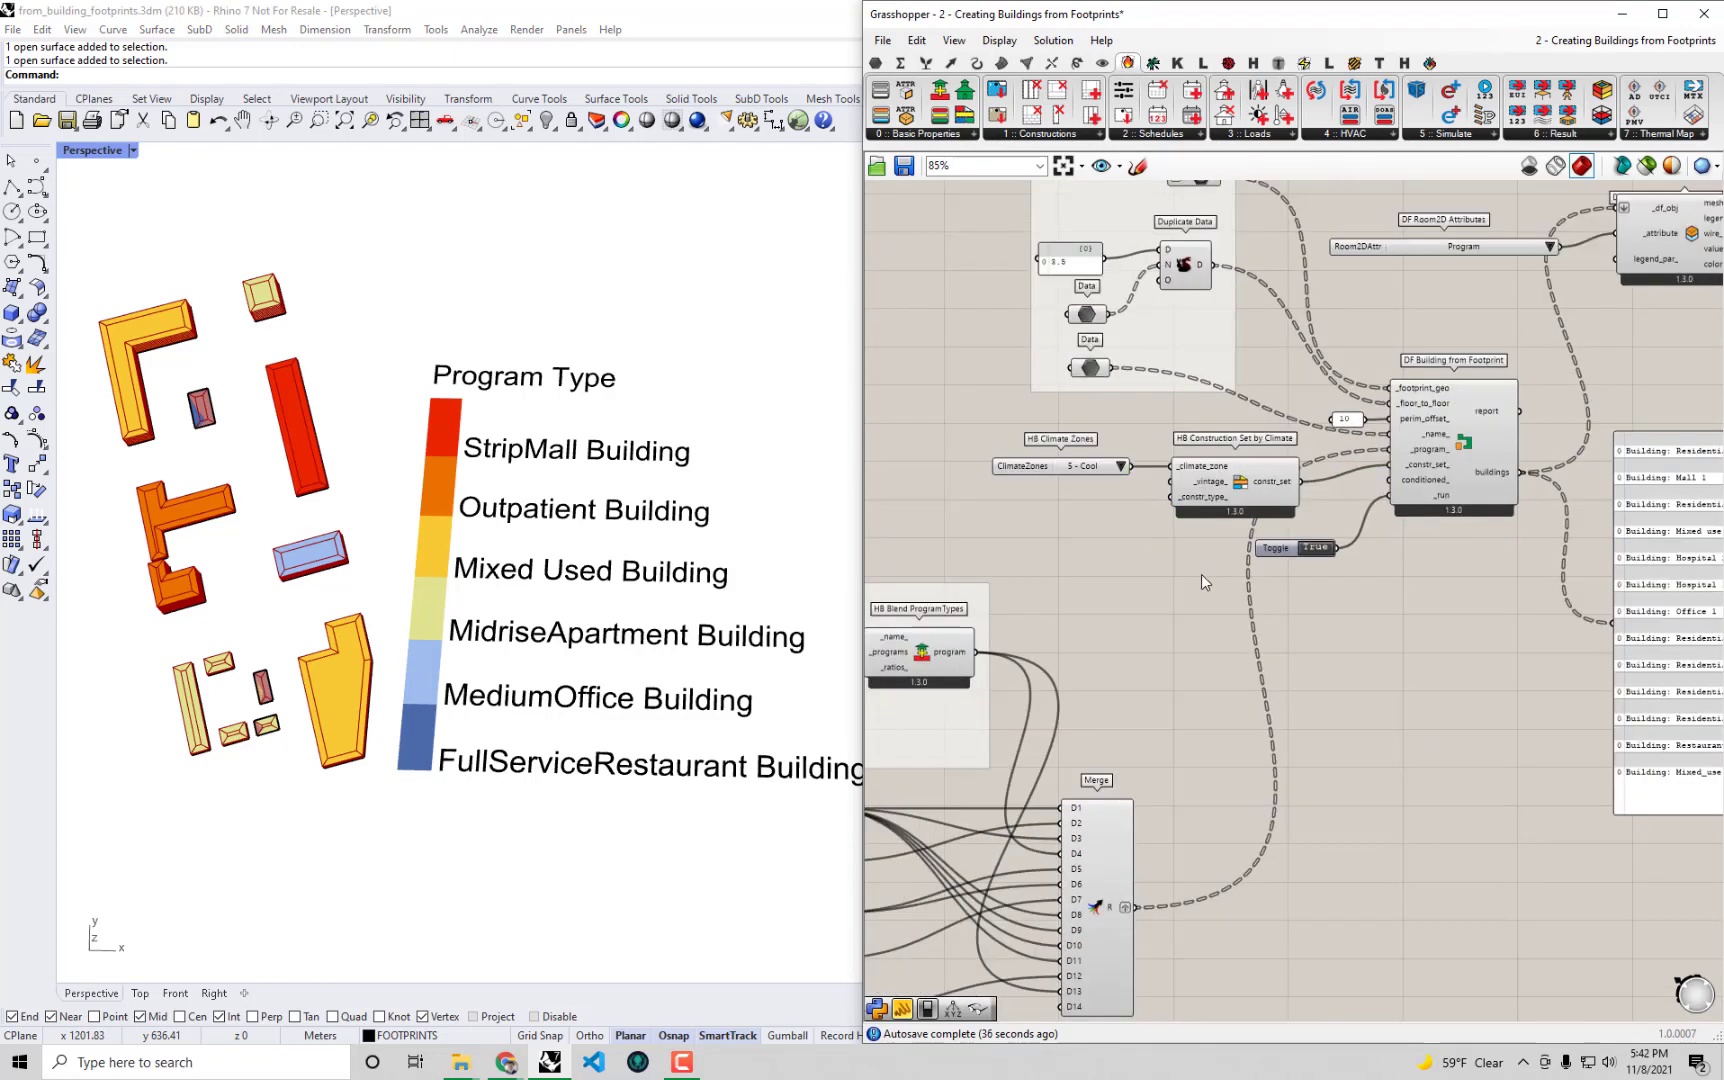
right_drag(1201, 574, 1179, 503)
scroll(1110, 505, down, 1)
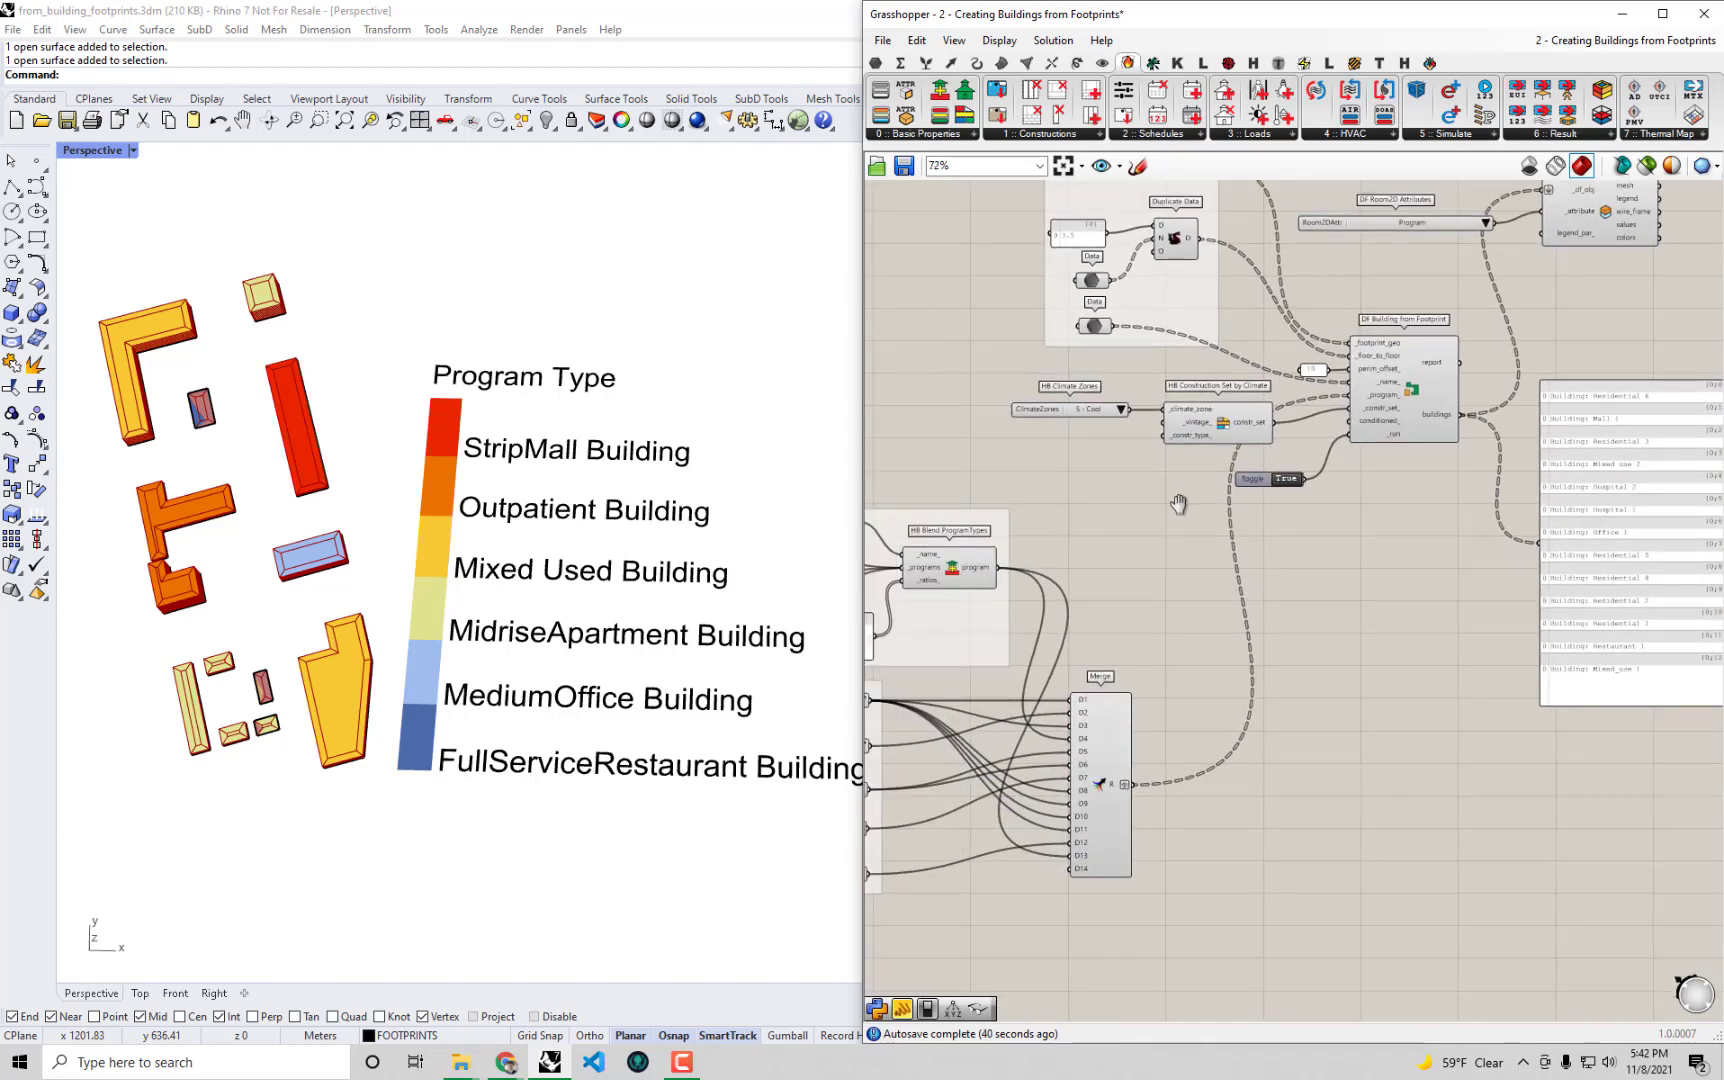
scroll(1405, 580, up, 3)
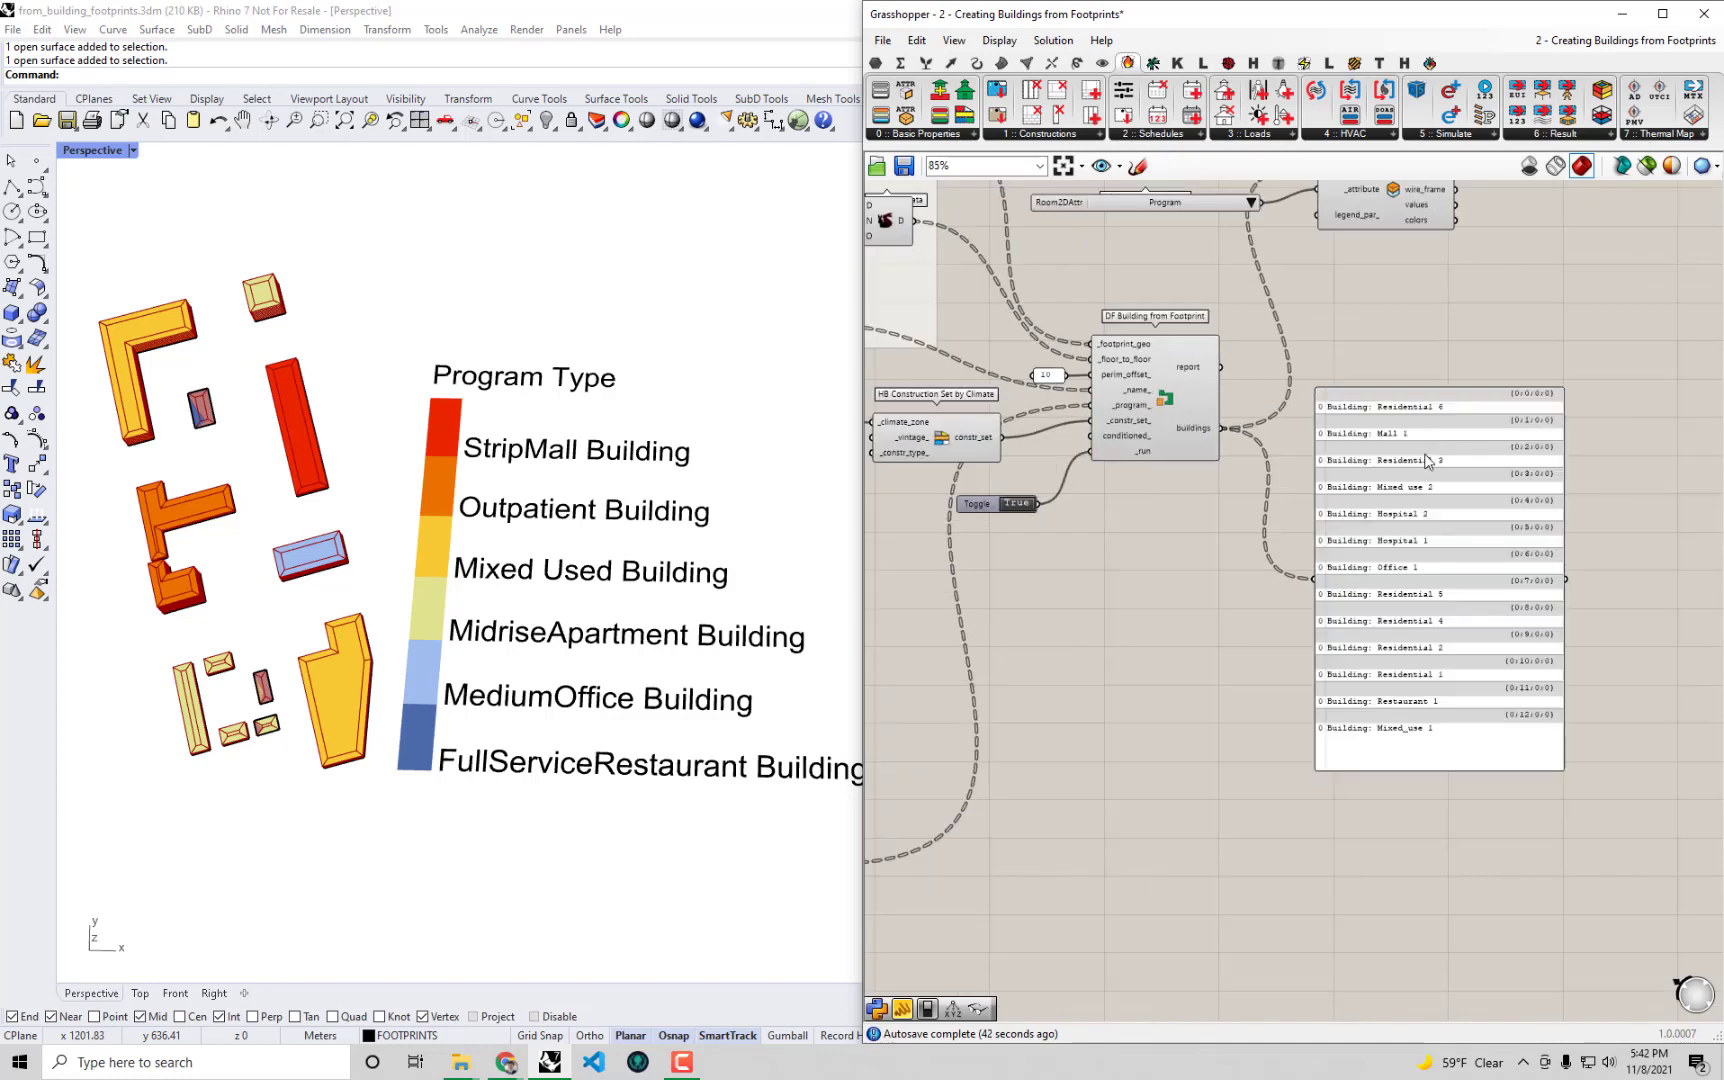
right_drag(1287, 314, 1292, 352)
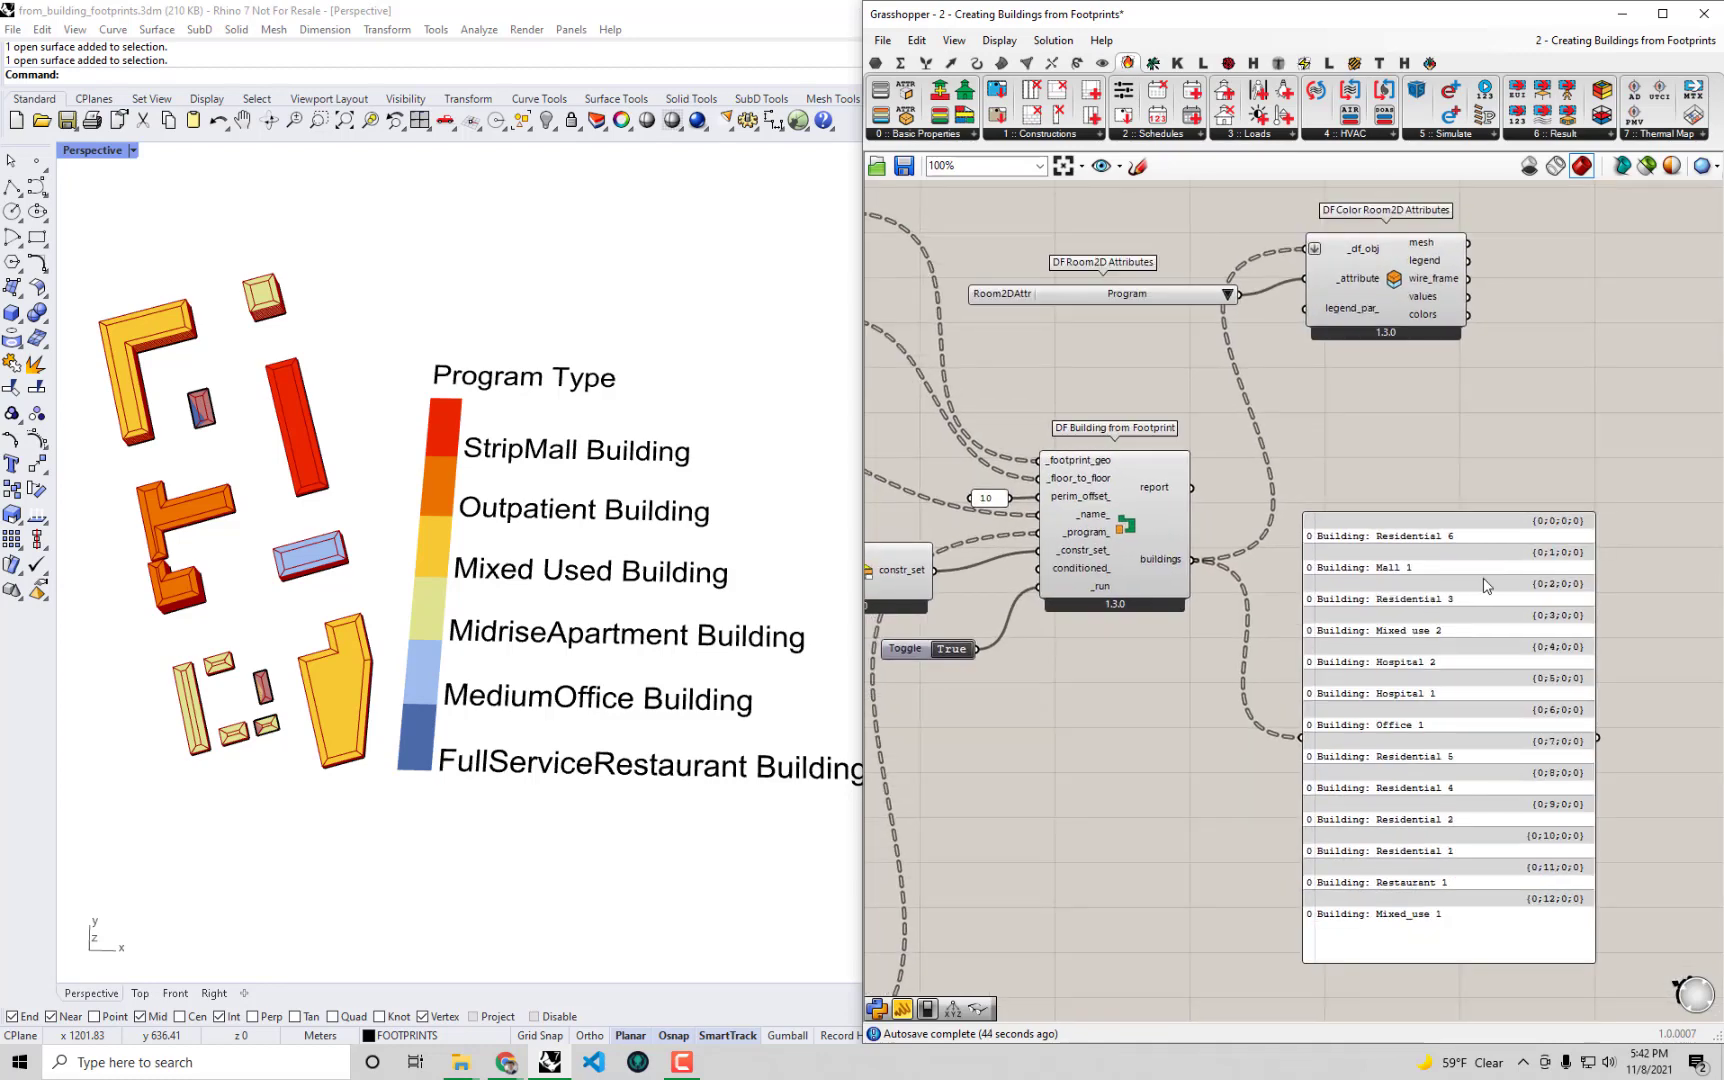
drag(1446, 644, 1490, 586)
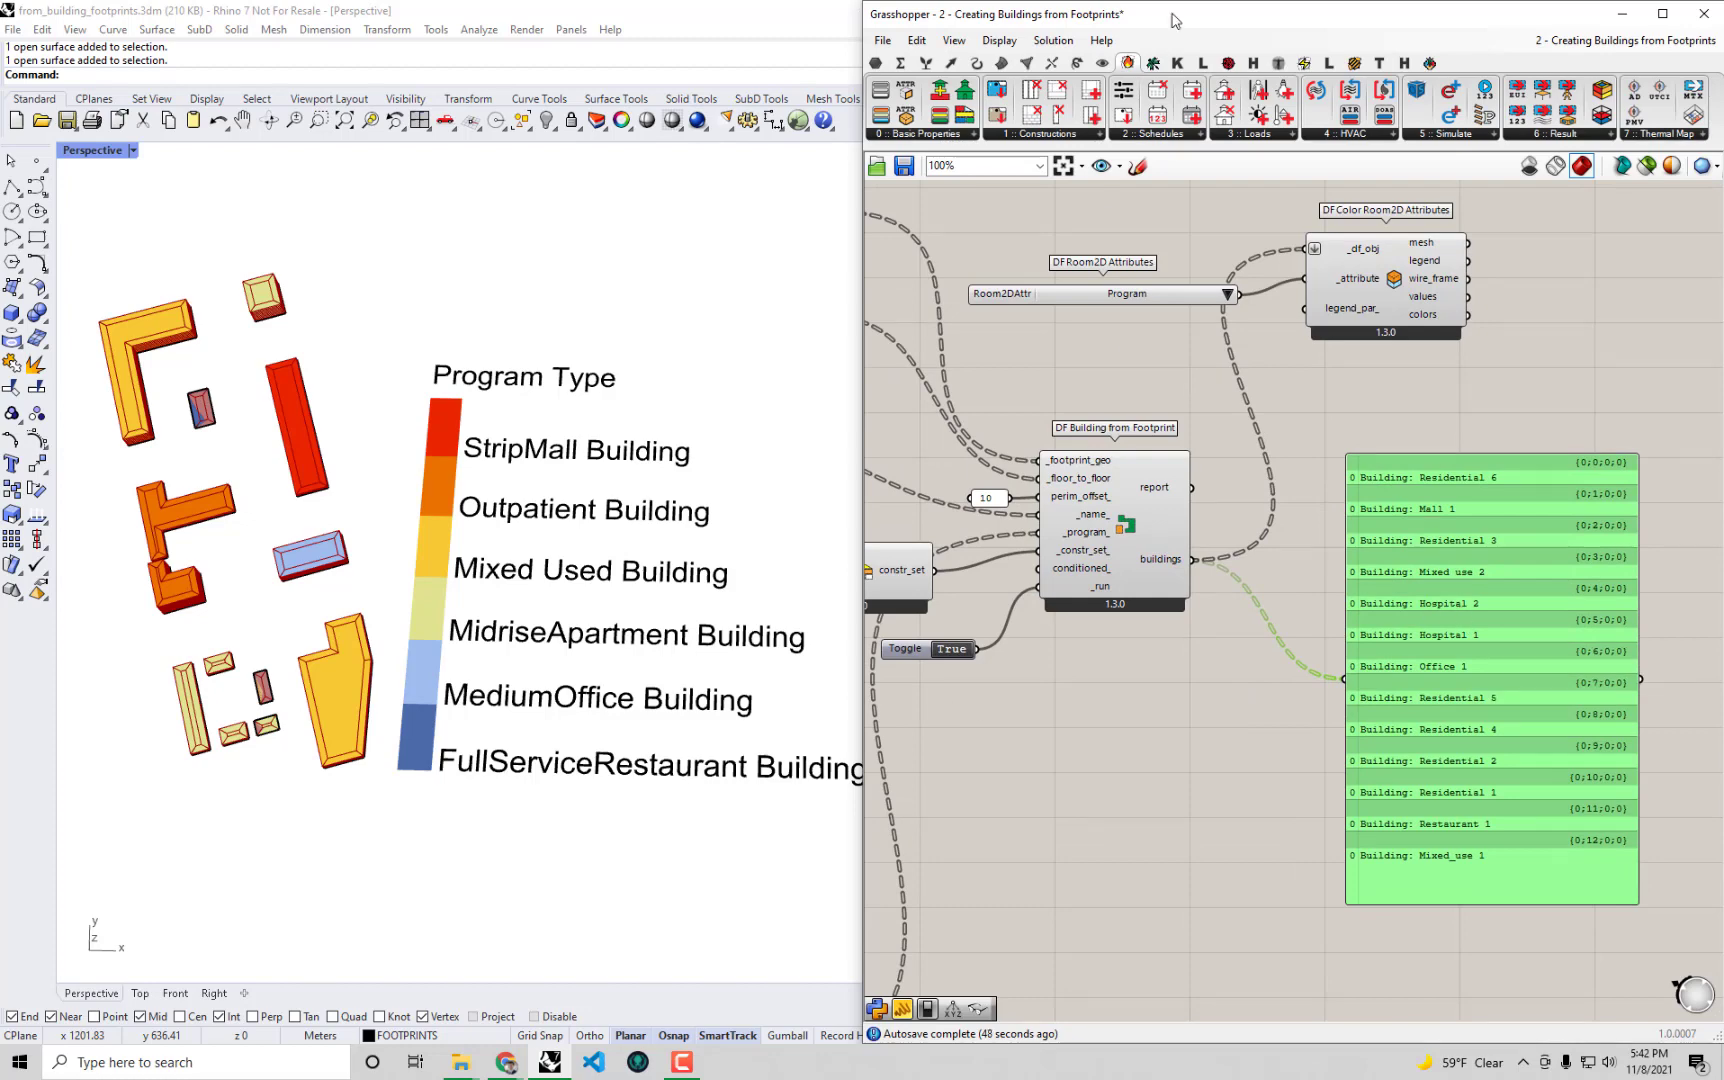
right_drag(1165, 450, 1343, 427)
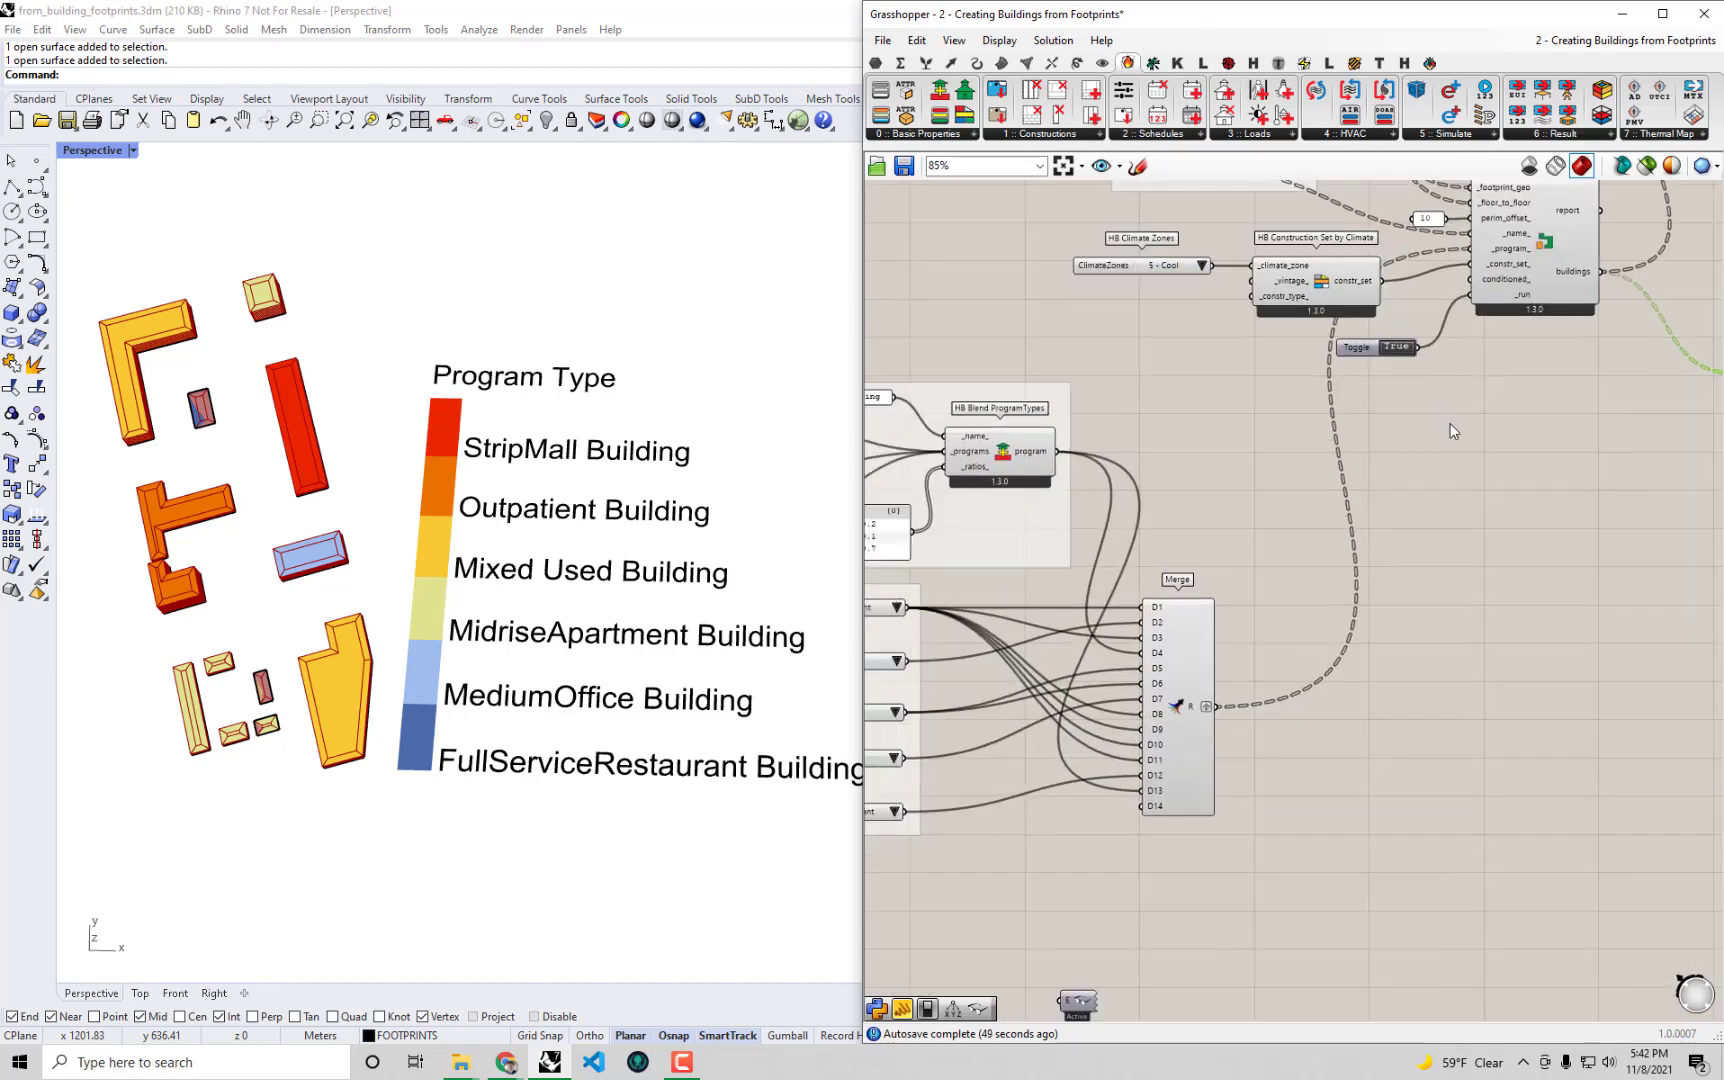
scroll(1308, 563, down, 1)
right_drag(1308, 563, 1222, 729)
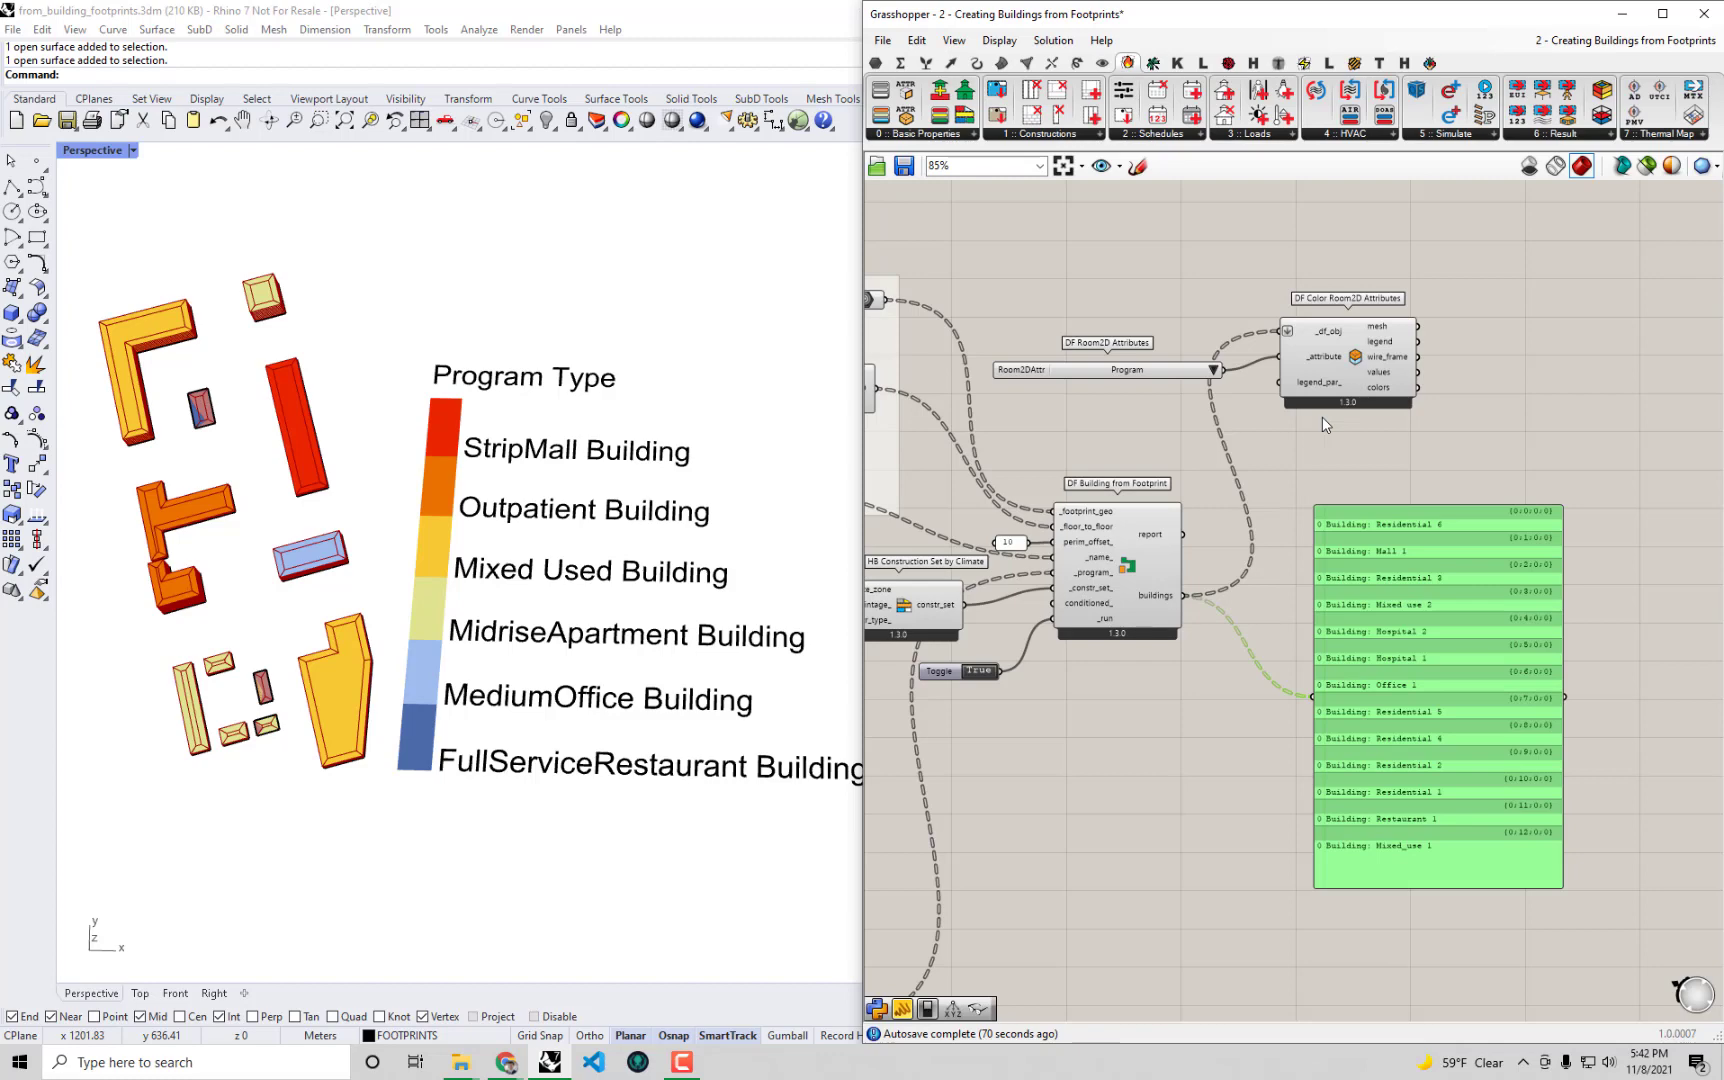
right_drag(260, 600, 560, 638)
scroll(307, 632, up, 3)
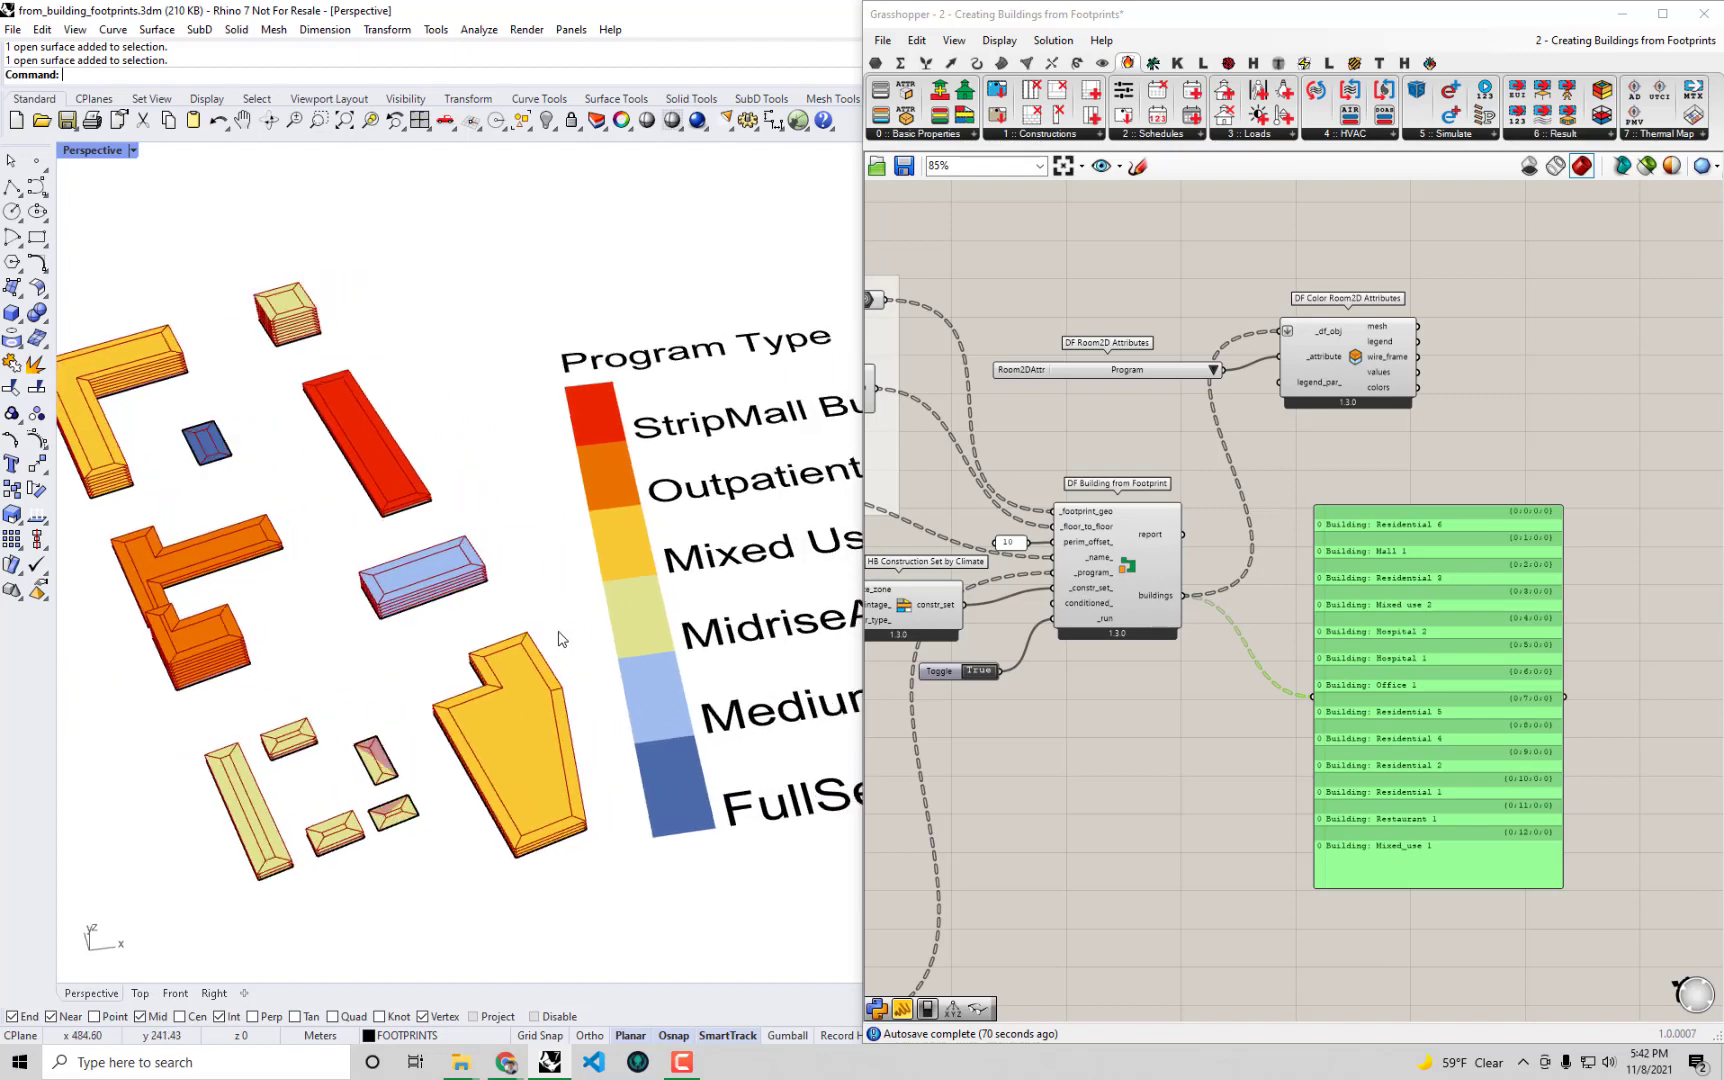
click(1152, 446)
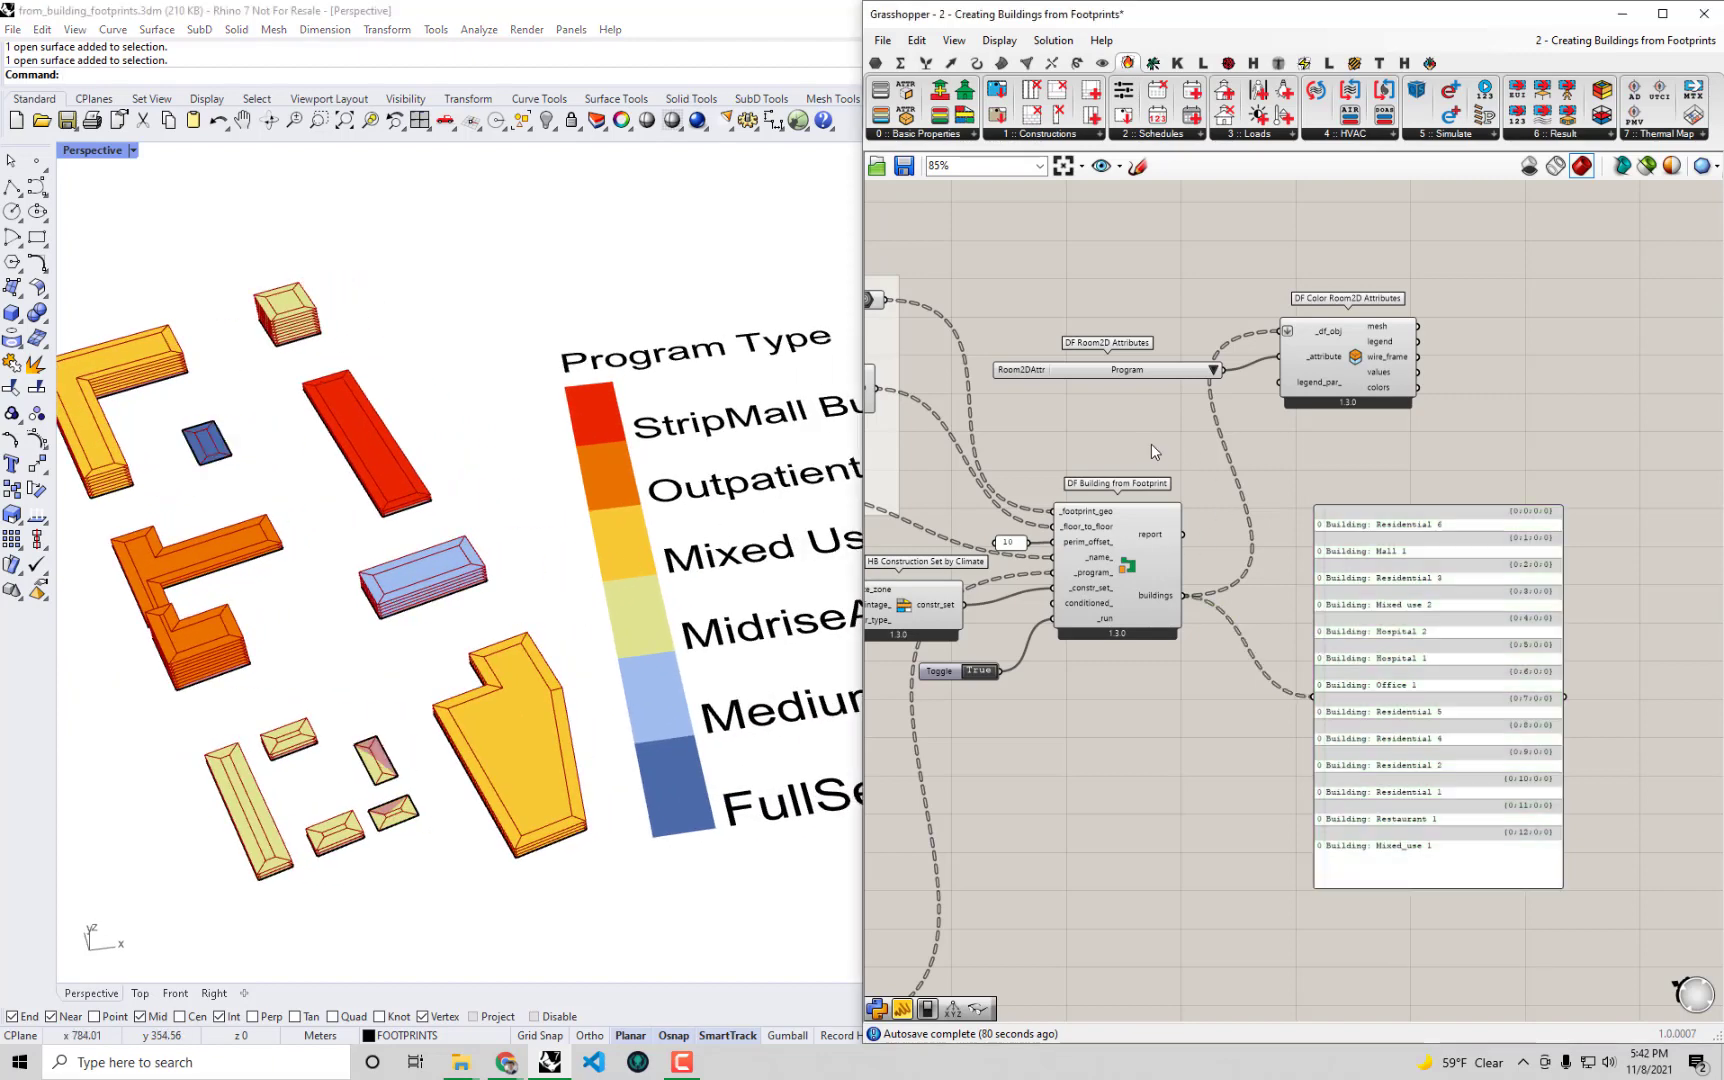